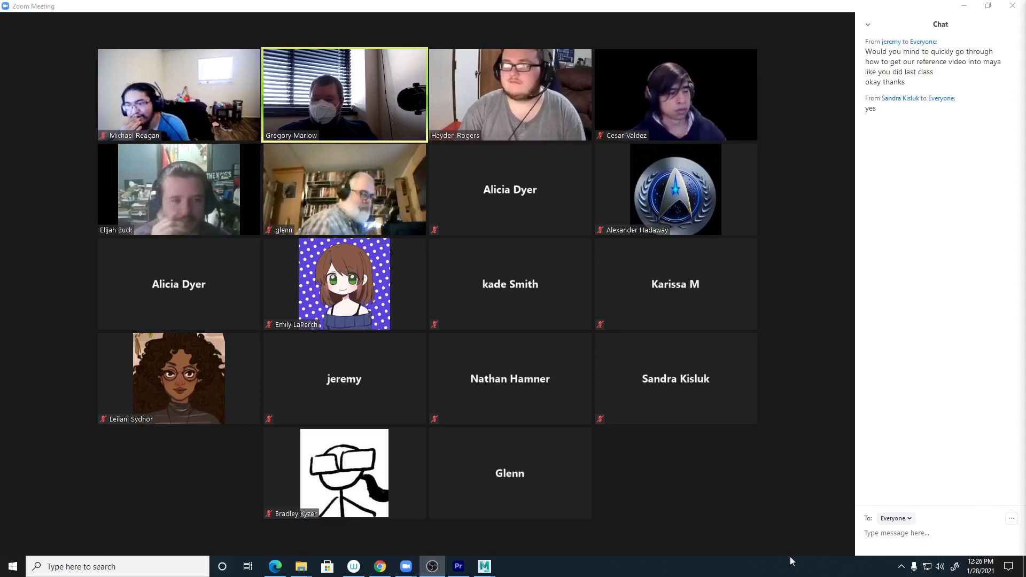
Share Screen 1 in the Zoom meeting and clear the browser window off the desktop.
mouse_move(459, 569)
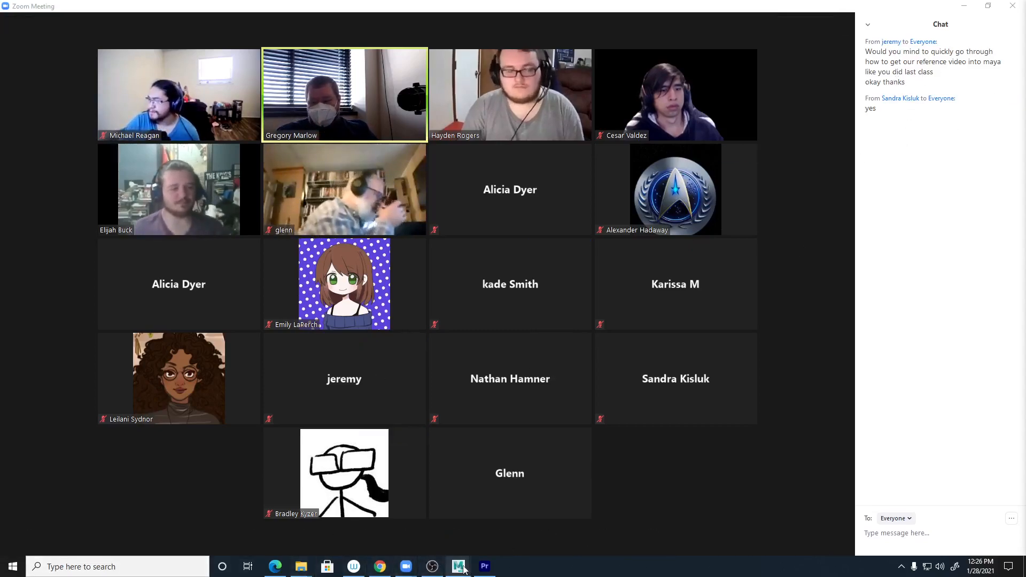
left_click(453, 539)
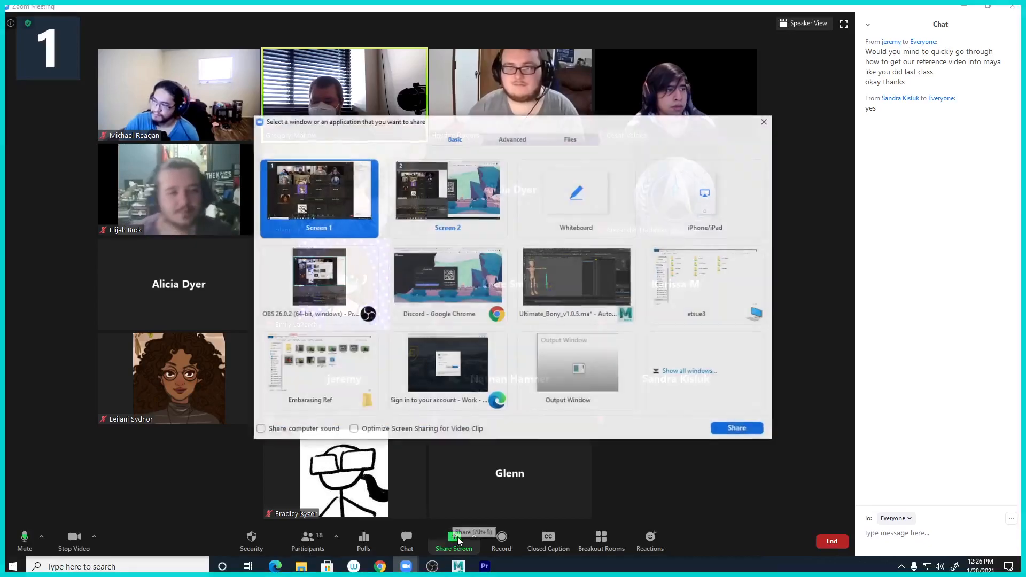
left_click(737, 429)
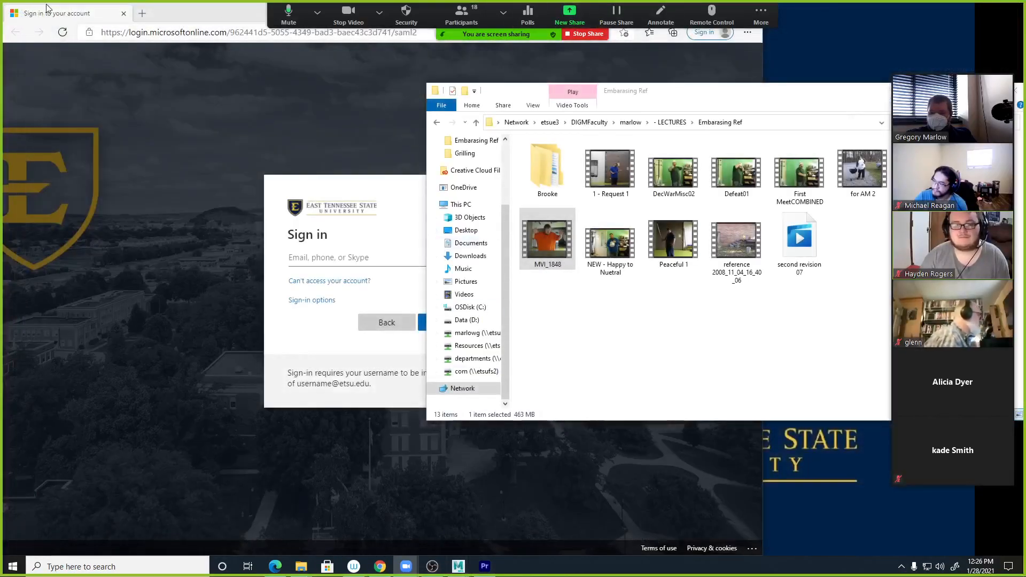
left_click_drag(210, 16, 216, 105)
left_click(507, 96)
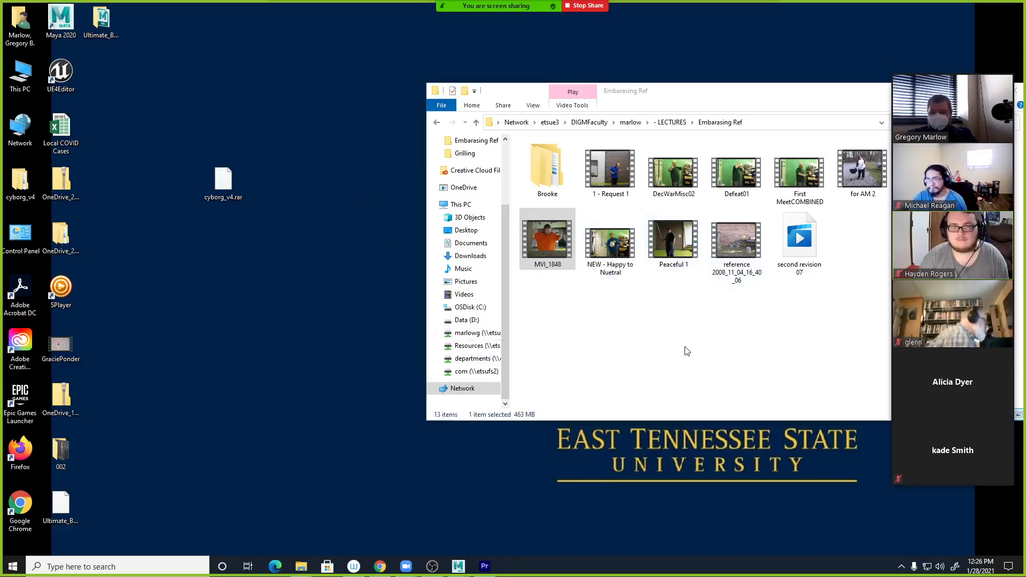
Play the MVI_1848 reference video from the Embarasing Ref folder, skim through it, and close the player.
double_click(573, 245)
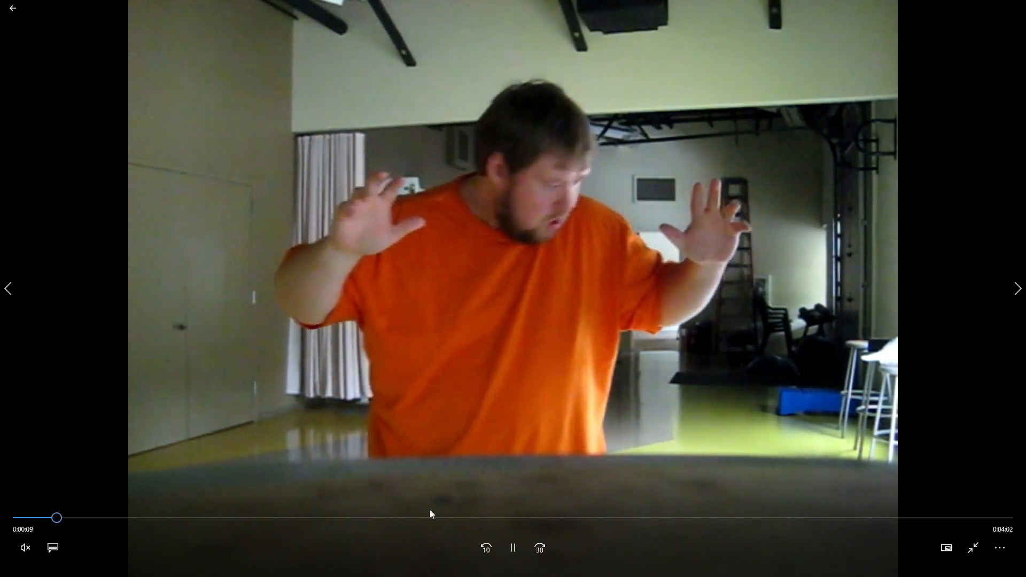
left_click_drag(74, 522, 485, 522)
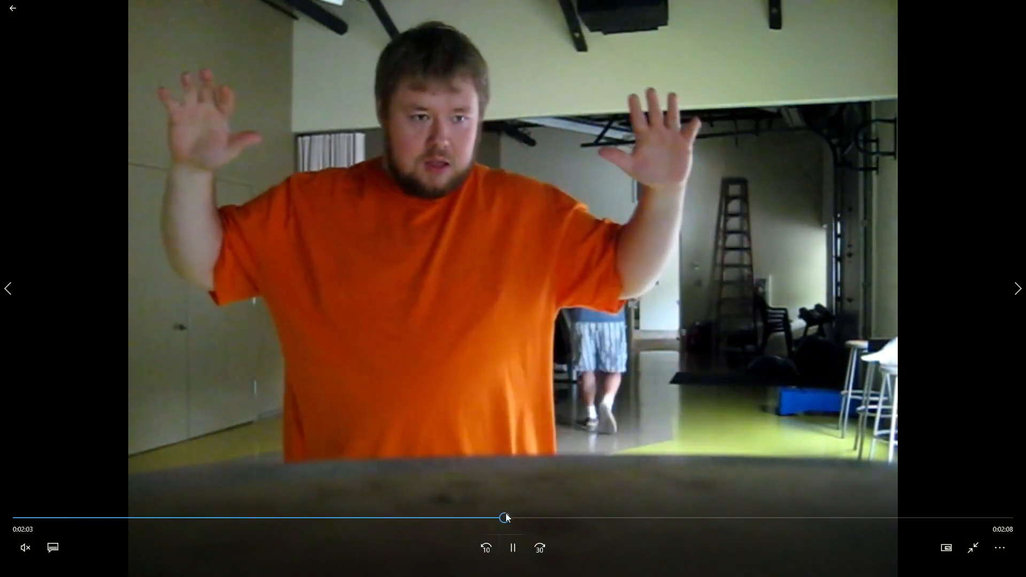
left_click_drag(505, 519, 62, 539)
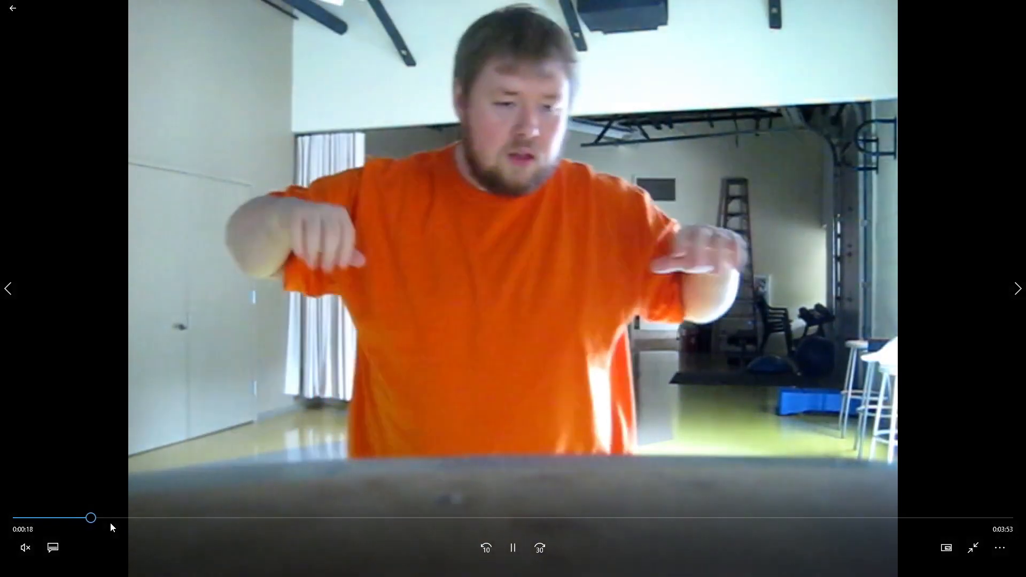
key("Escape")
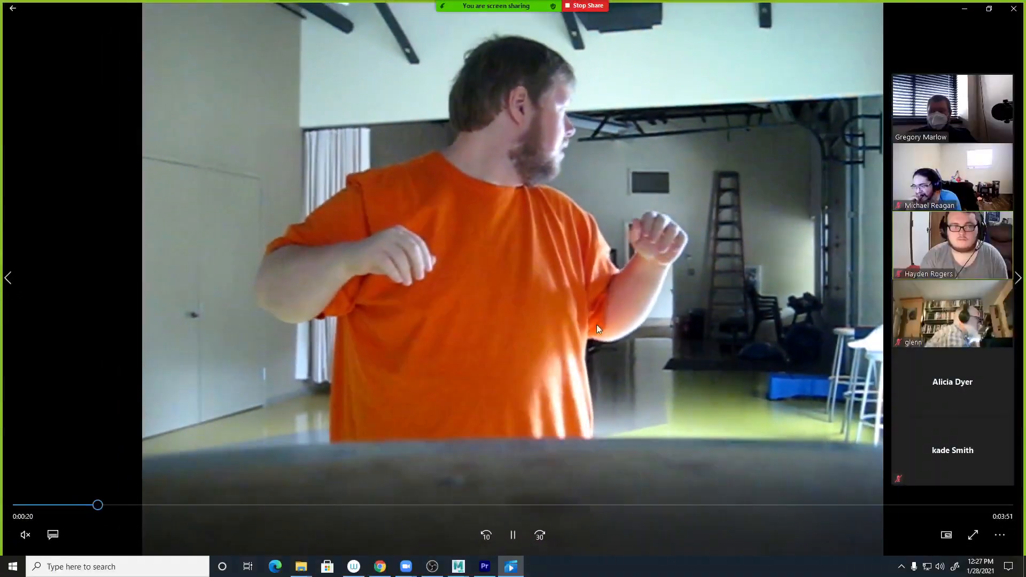
left_click(1013, 13)
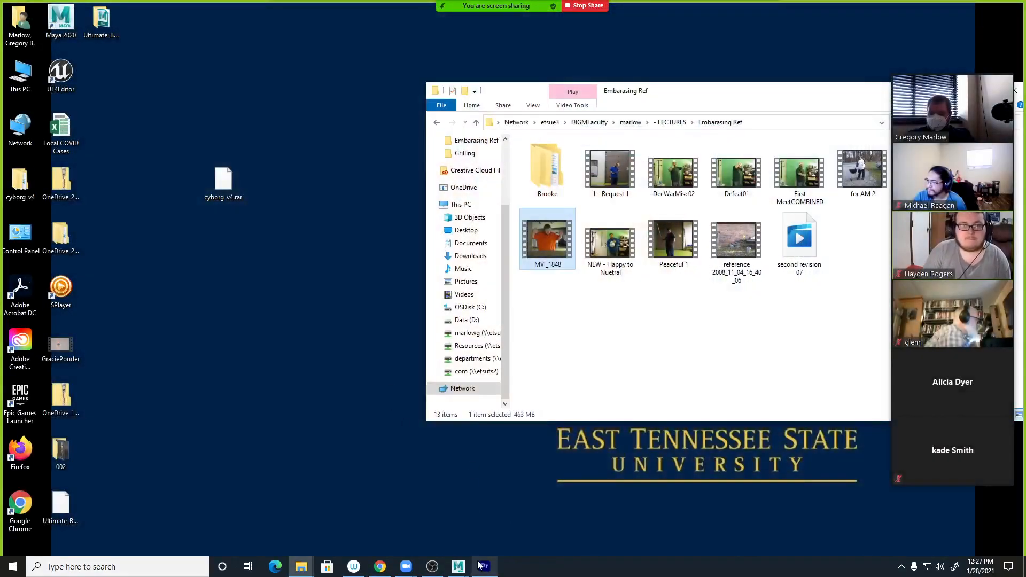
Switch to Premiere Pro and import the MVI_1848 video from the Embarasing Ref folder into the project.
left_click(483, 566)
mouse_move(301, 566)
left_click(359, 519)
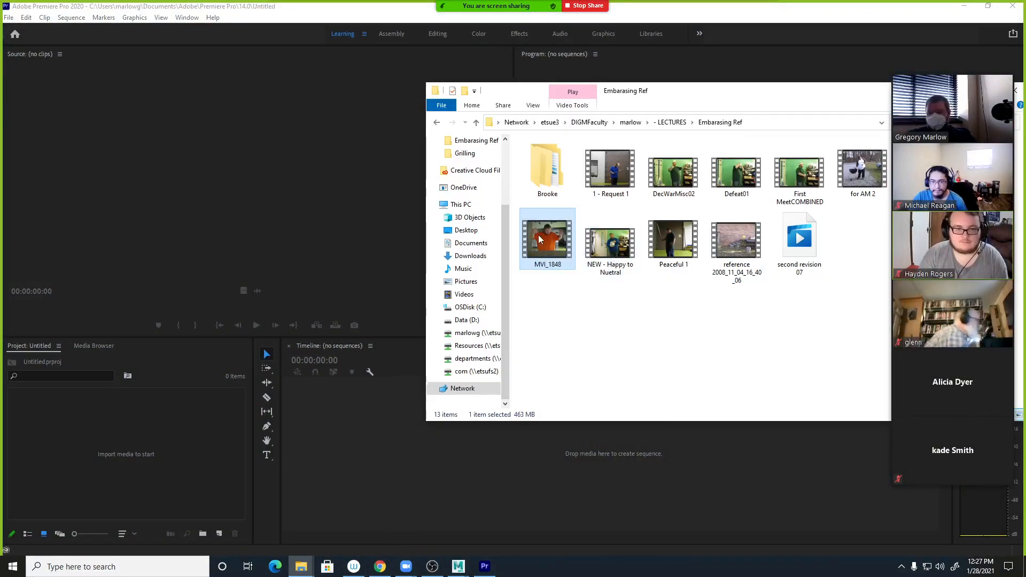
left_click_drag(543, 238, 110, 482)
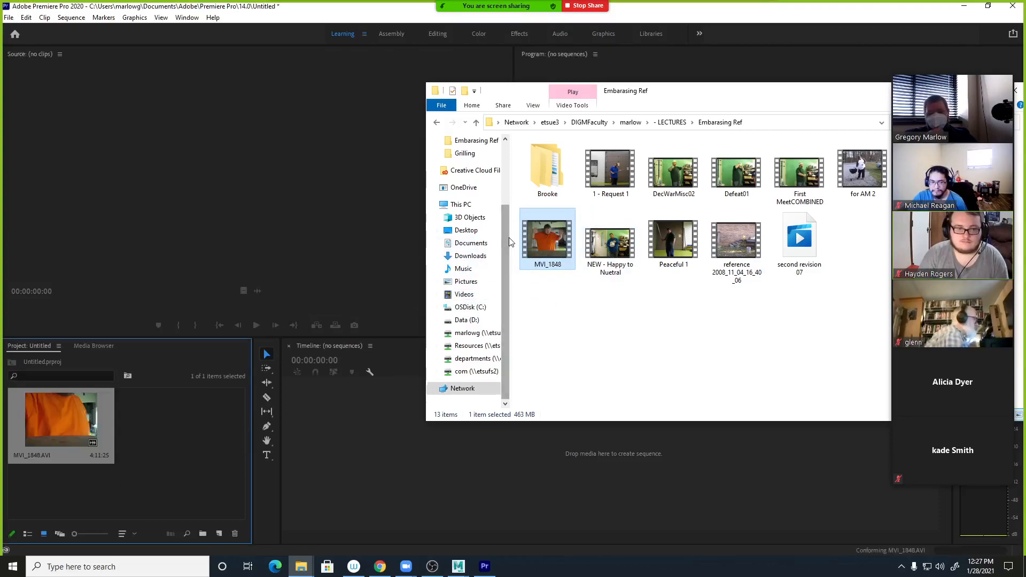
View the First MeetCOMBINED reference video and close the player.
left_click_drag(745, 97, 1025, 101)
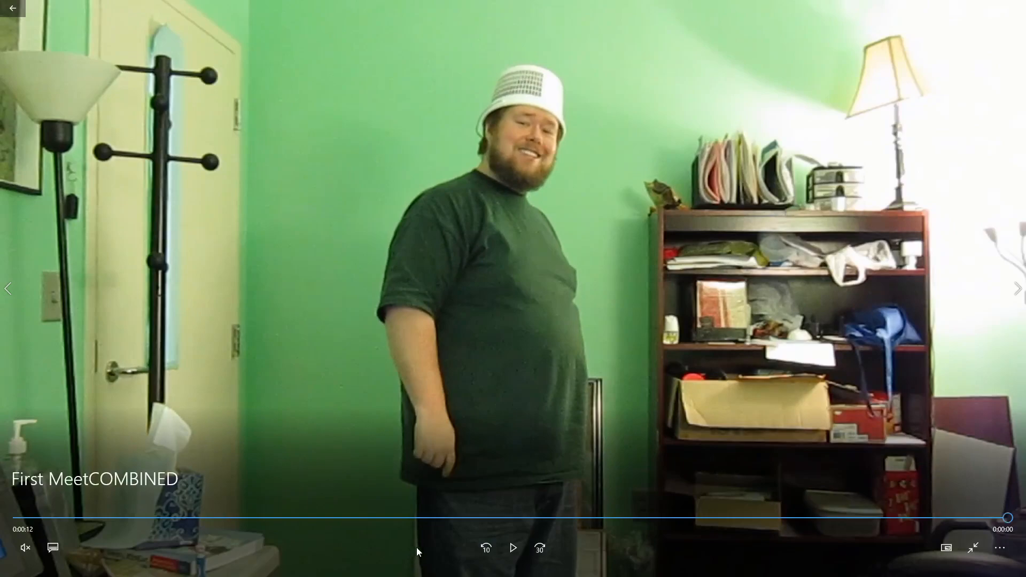
key("Escape")
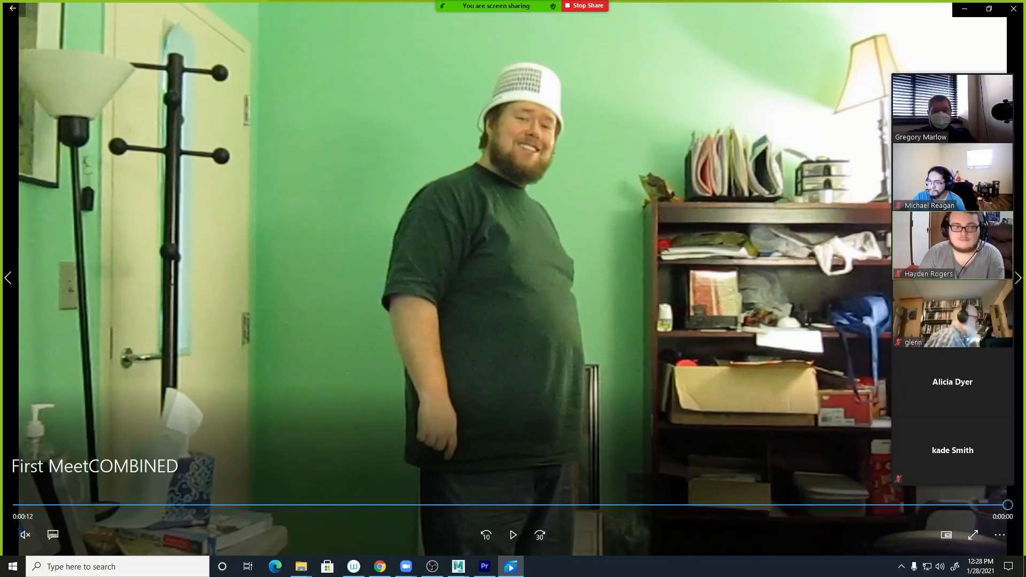
left_click(1021, 12)
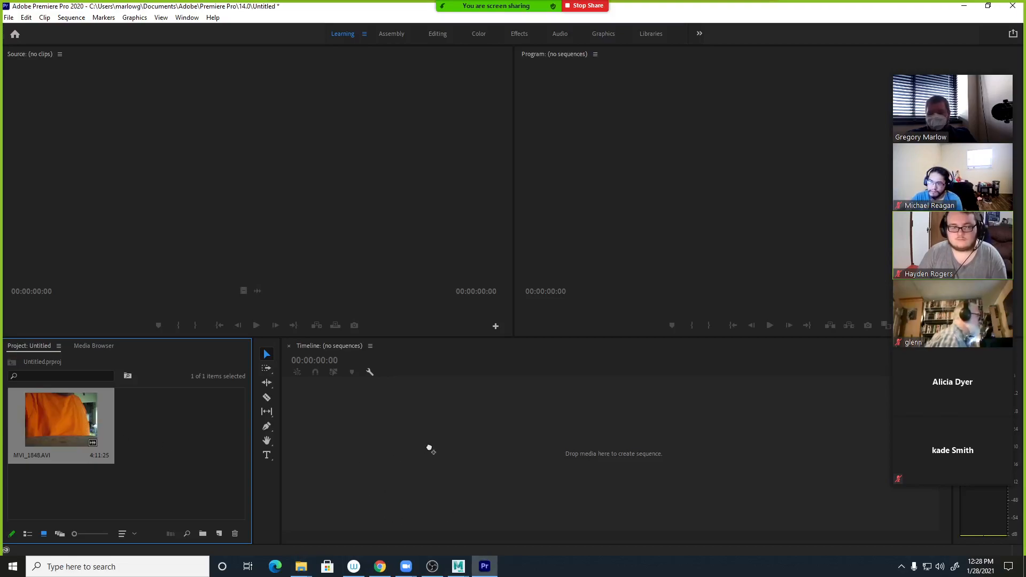
Create a sequence from the MVI_1848.AVI clip and delete the clip from its timeline.
left_click_drag(428, 455, 429, 457)
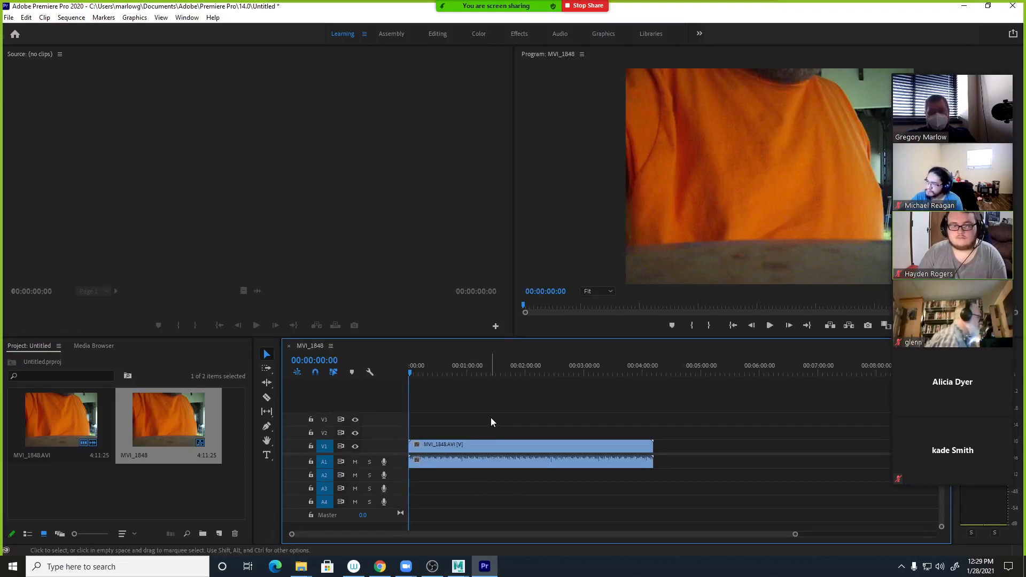
key("Delete")
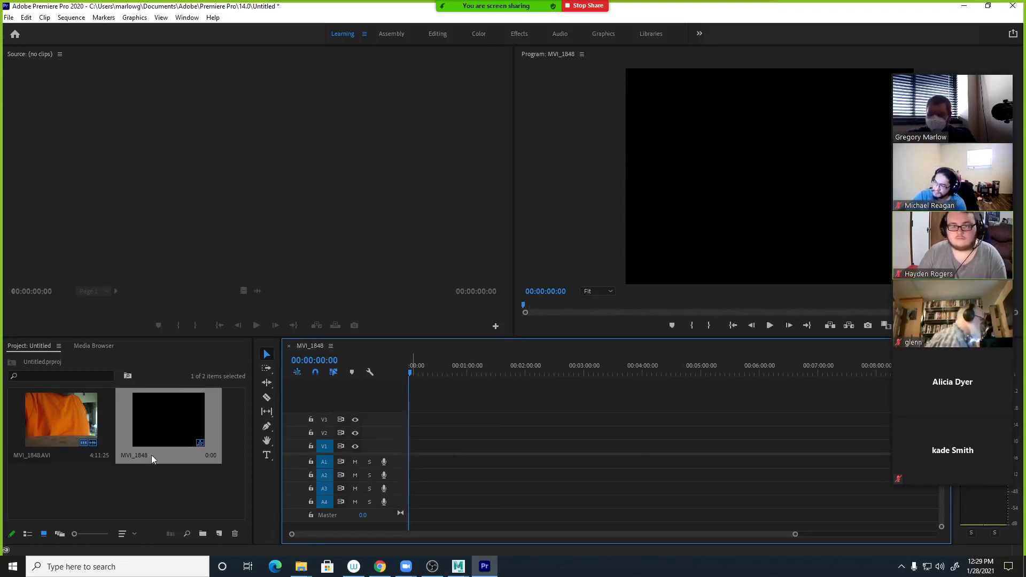
Load MVI_1848.AVI into the Source monitor and scrub through its first 30 seconds, returning to the start.
left_click(71, 429)
left_click_drag(71, 428, 296, 158)
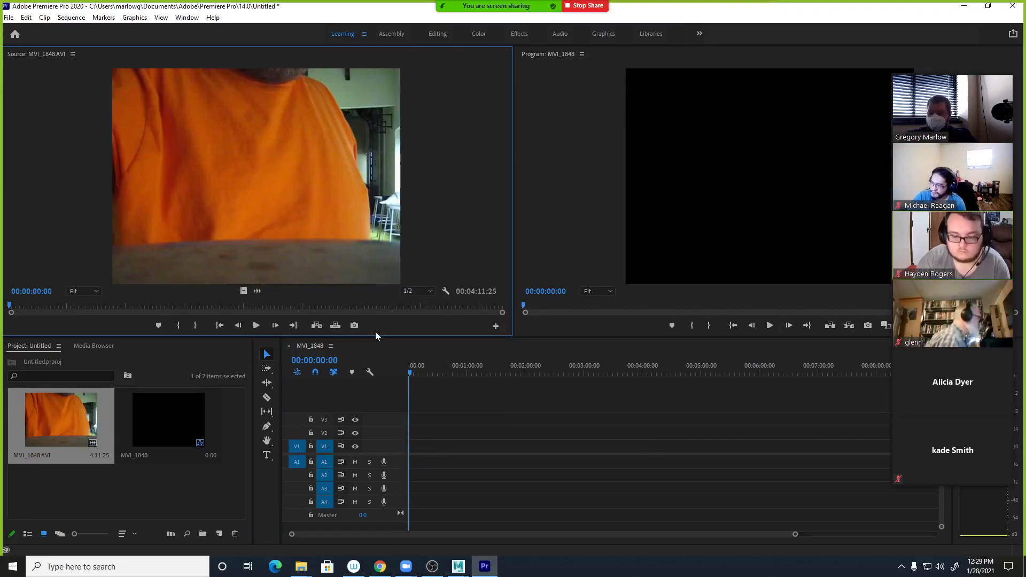
left_click_drag(10, 307, 71, 307)
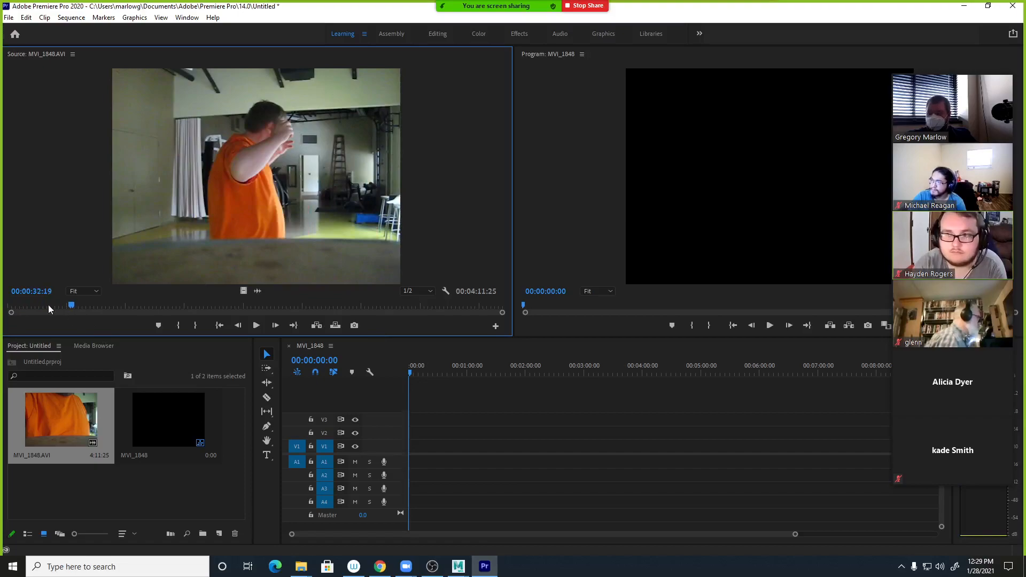
left_click_drag(73, 305, 10, 308)
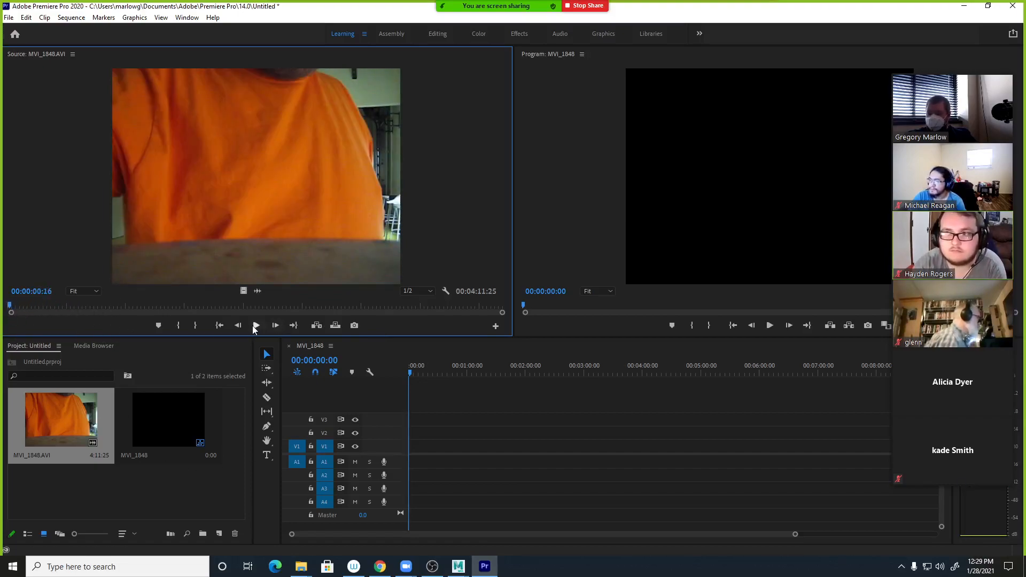
Play the source clip and mark an in point at about 8 seconds and an out point at about 16 seconds.
left_click(256, 325)
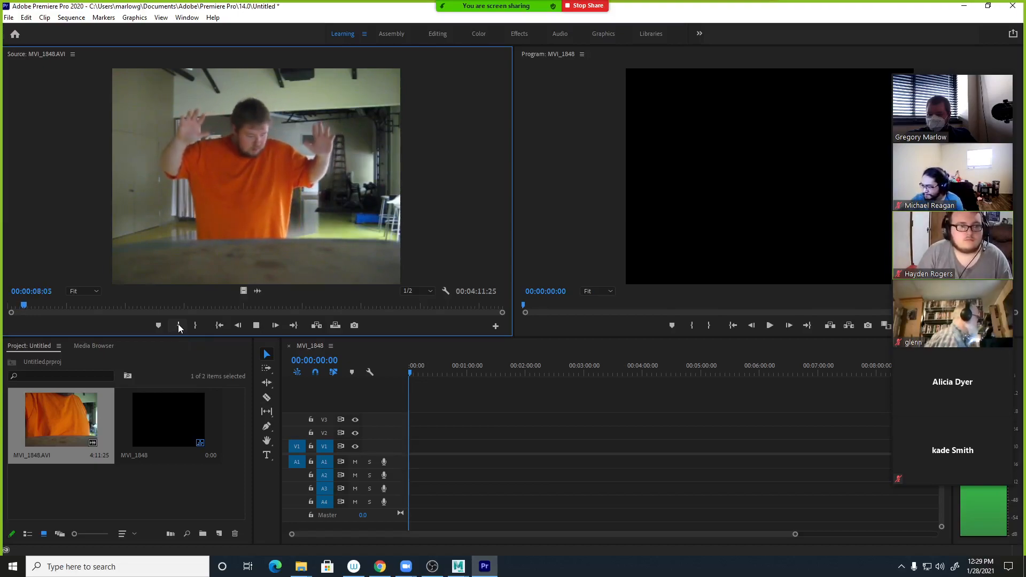
left_click(178, 323)
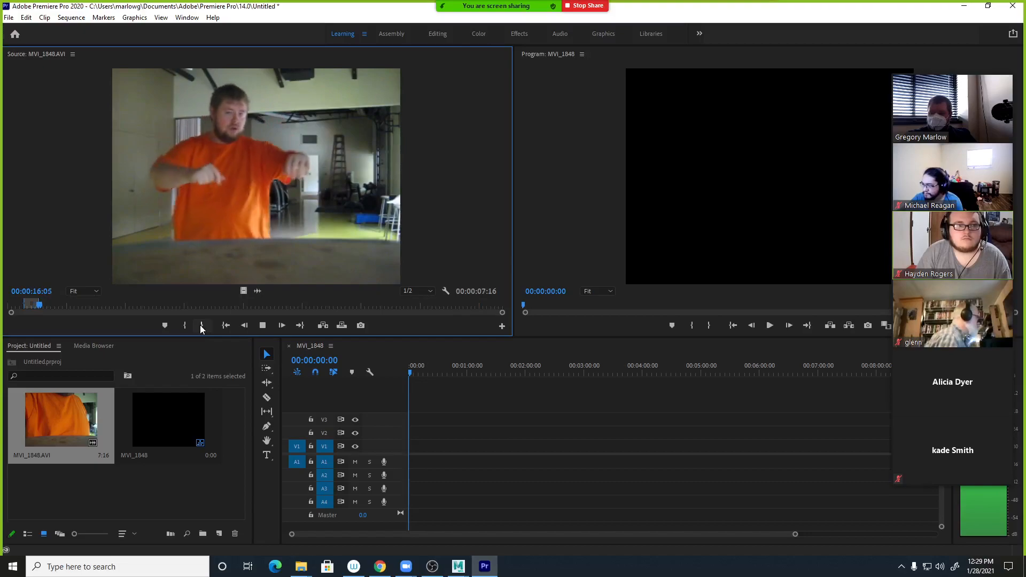
left_click(201, 326)
left_click(262, 324)
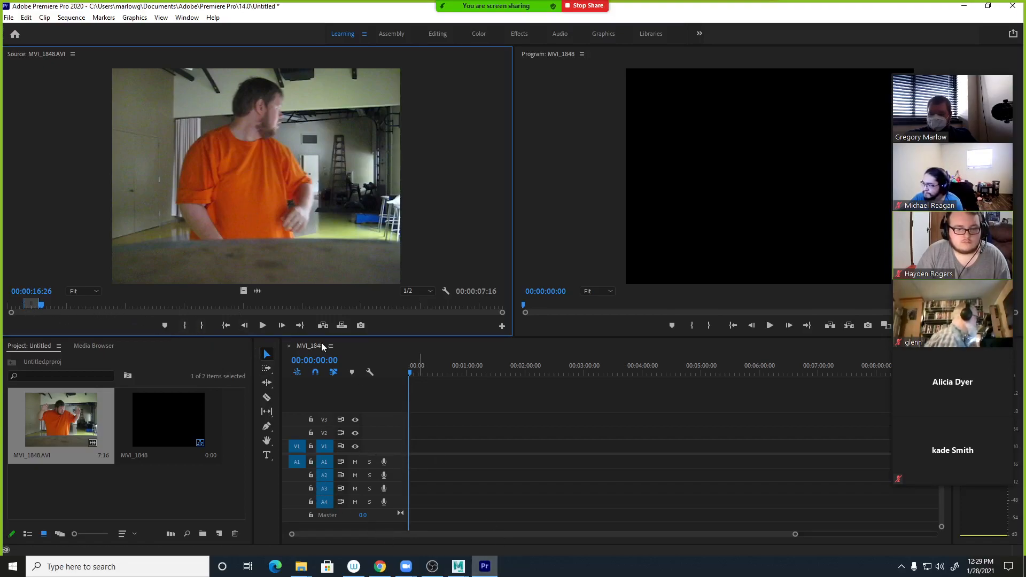
Insert the marked section into the sequence, move it to about the two-minute mark, and delete it.
left_click(321, 326)
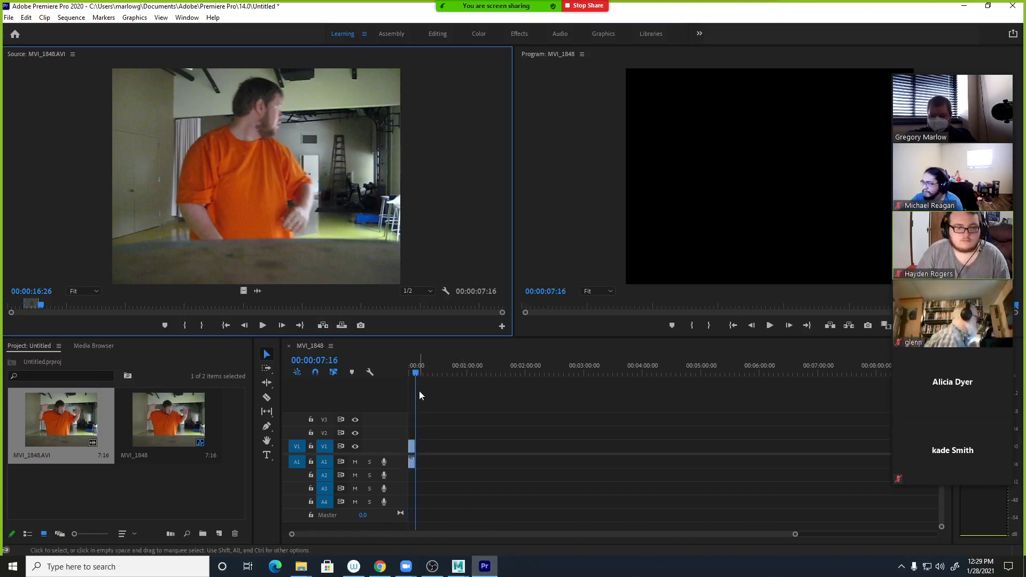
left_click_drag(502, 433, 516, 462)
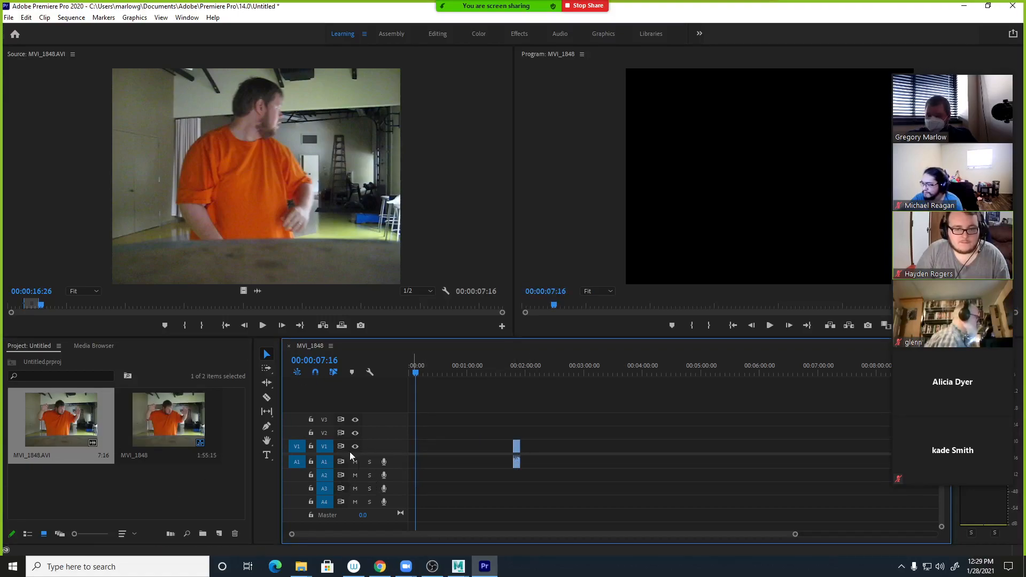
key("Delete")
Extend the source in and out points to the full clip and place MVI_1848.AVI at the start of the sequence.
left_click_drag(25, 300, 126, 306)
left_click_drag(37, 304, 501, 304)
left_click_drag(54, 446, 395, 443)
left_click_drag(412, 371, 405, 371)
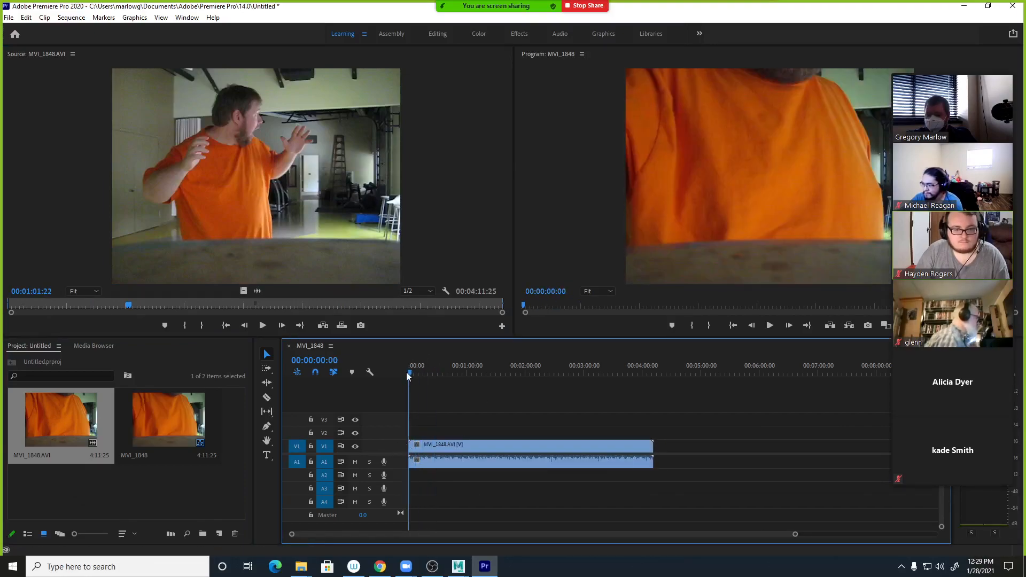
Try unlinking the sequence clip and deleting its audio, and undo both changes.
right_click(495, 453)
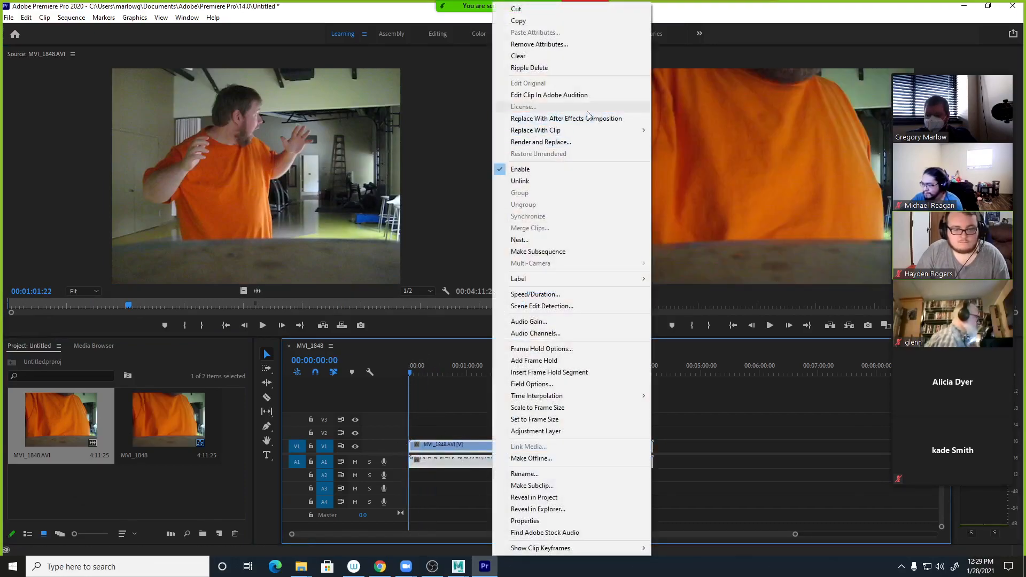
left_click(520, 180)
left_click(492, 466)
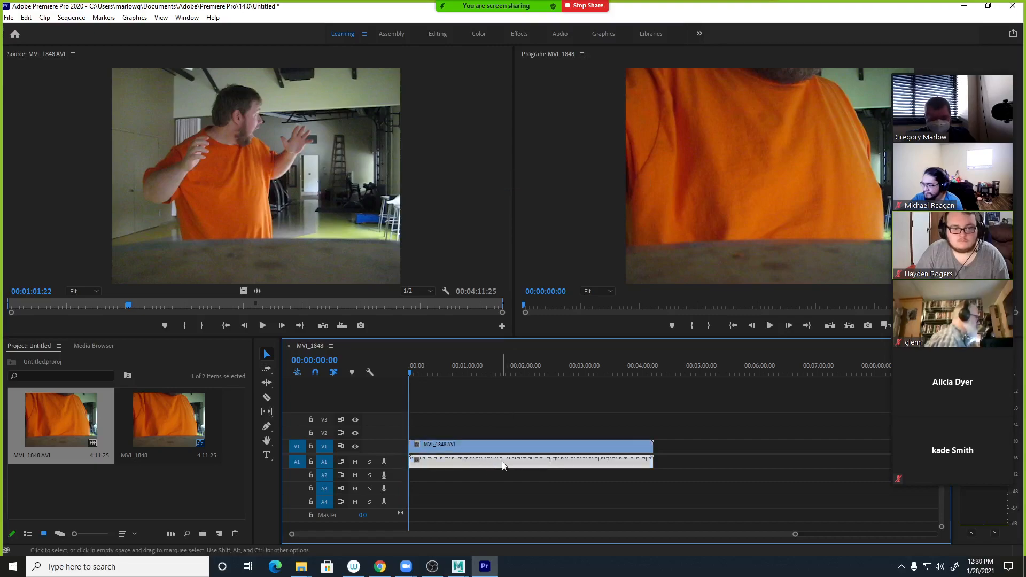
key("Delete")
key("ctrl+z")
key("ctrl+z")
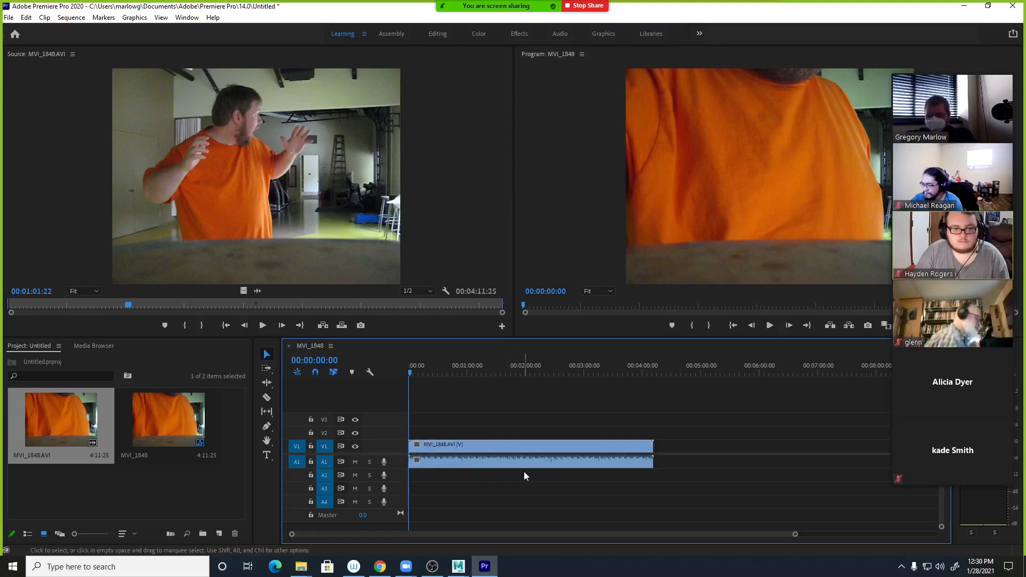
Unlink the video and audio of MVI_1848.AVI in the sequence and delete the audio from track A1.
right_click(493, 450)
left_click(537, 182)
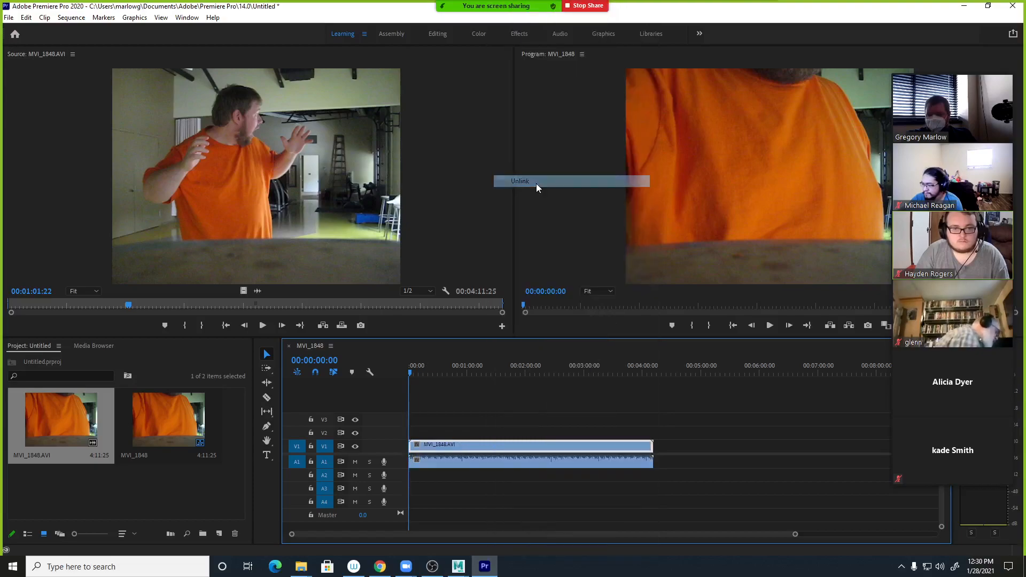
left_click(526, 465)
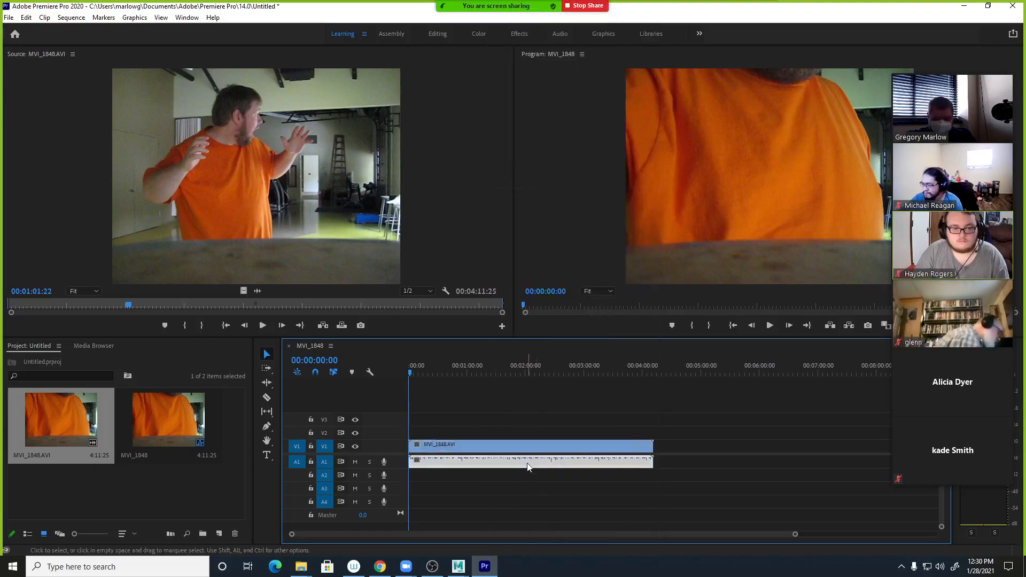
key("Delete")
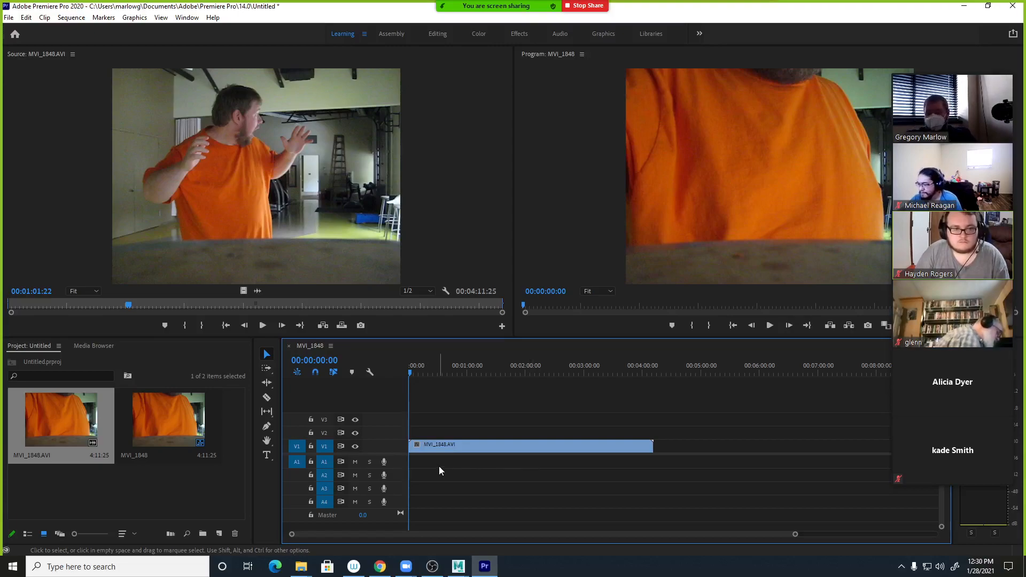
Play the stretch of the sequence between about 00:02:13 and 00:02:17 repeatedly to review the performance.
scroll(412, 461, "up", 3, "alt")
scroll(427, 462, "up", 2, "alt")
left_click_drag(412, 372, 803, 417)
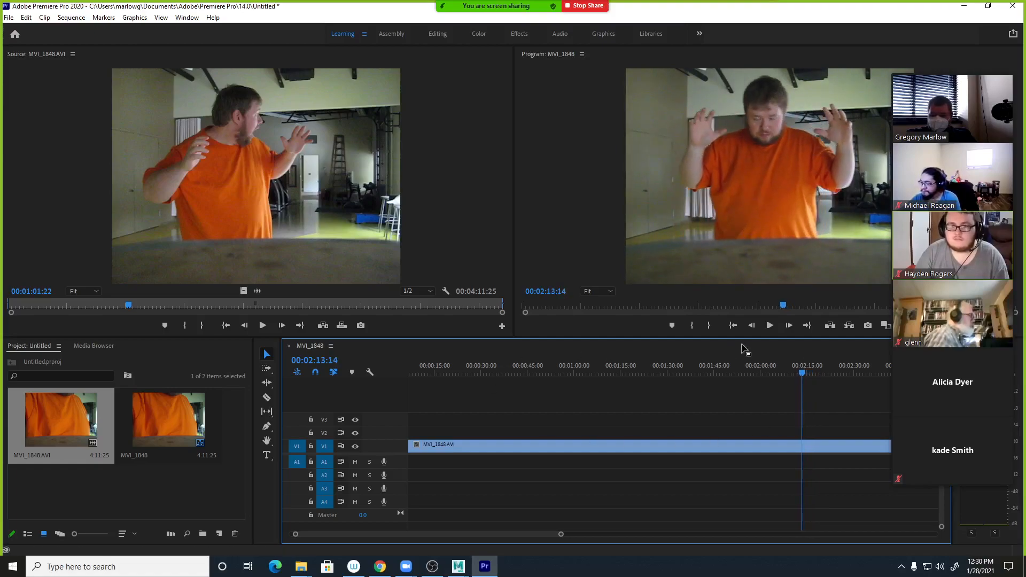
left_click(769, 329)
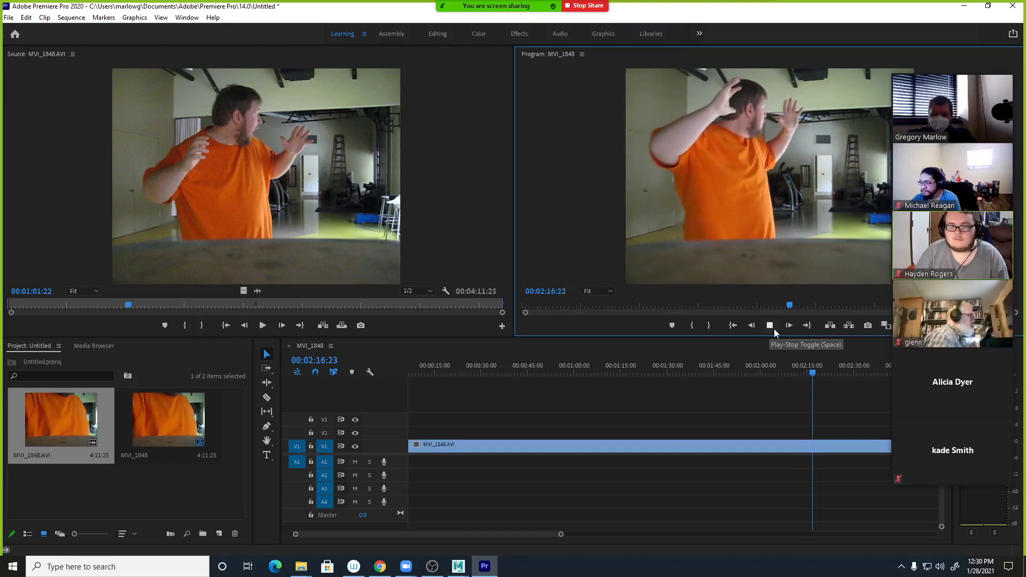
left_click(816, 373)
left_click_drag(816, 373, 808, 375)
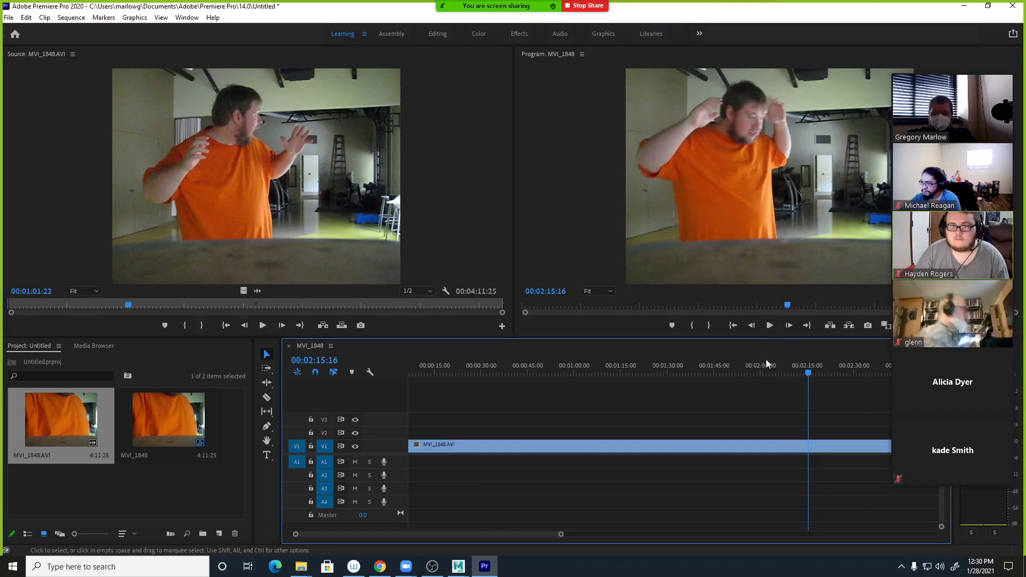
left_click(772, 331)
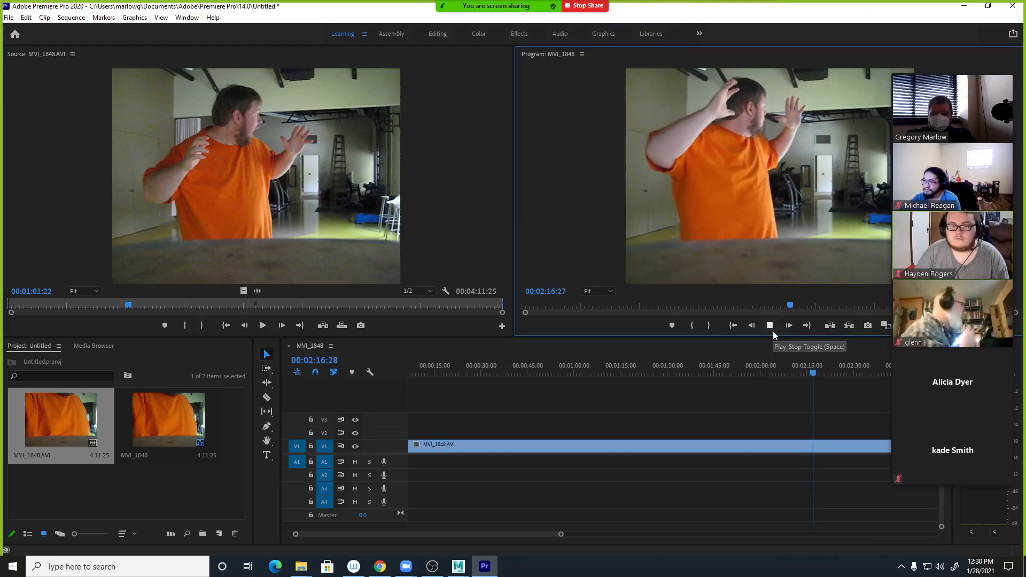
left_click_drag(813, 374, 808, 374)
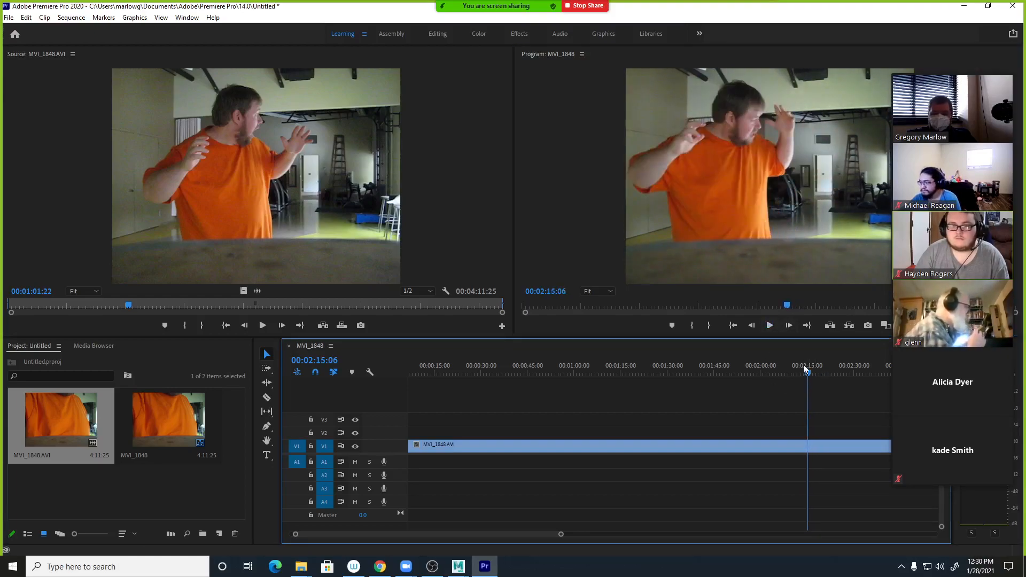
left_click(769, 326)
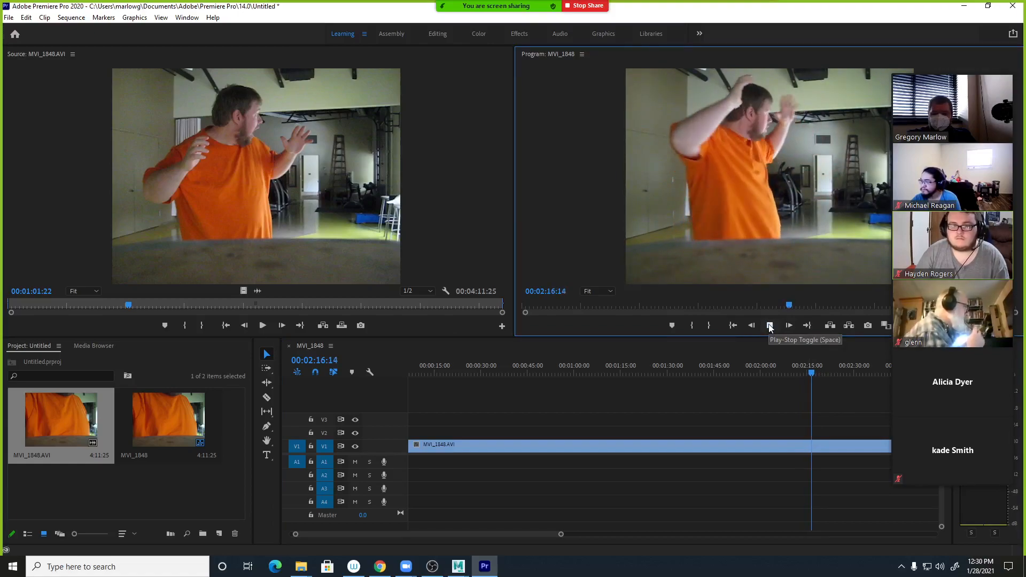
Trim the start of the MVI_1848.AVI clip in the sequence to 00:00:42:25.
left_click_drag(751, 369, 526, 386)
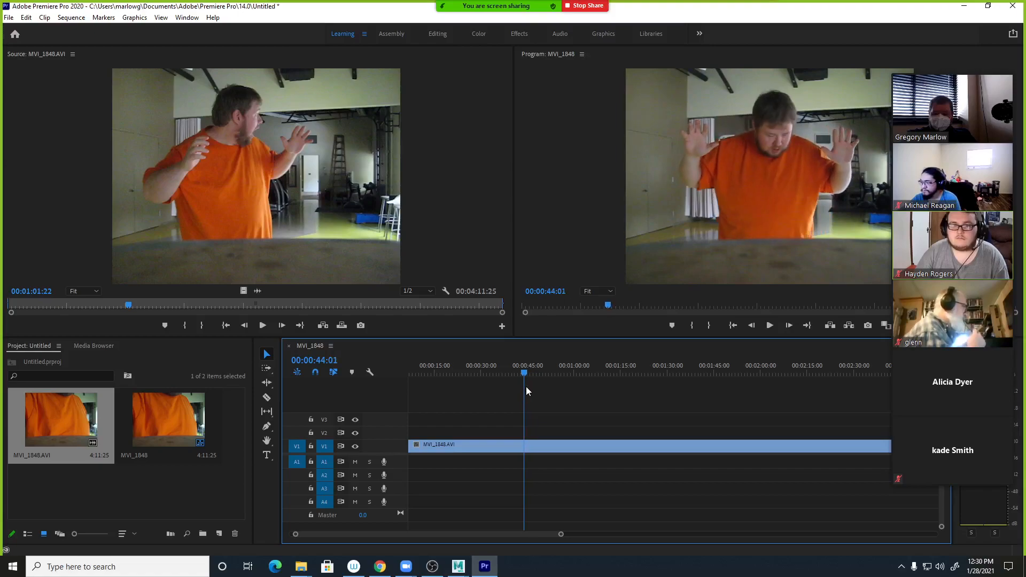
left_click(769, 325)
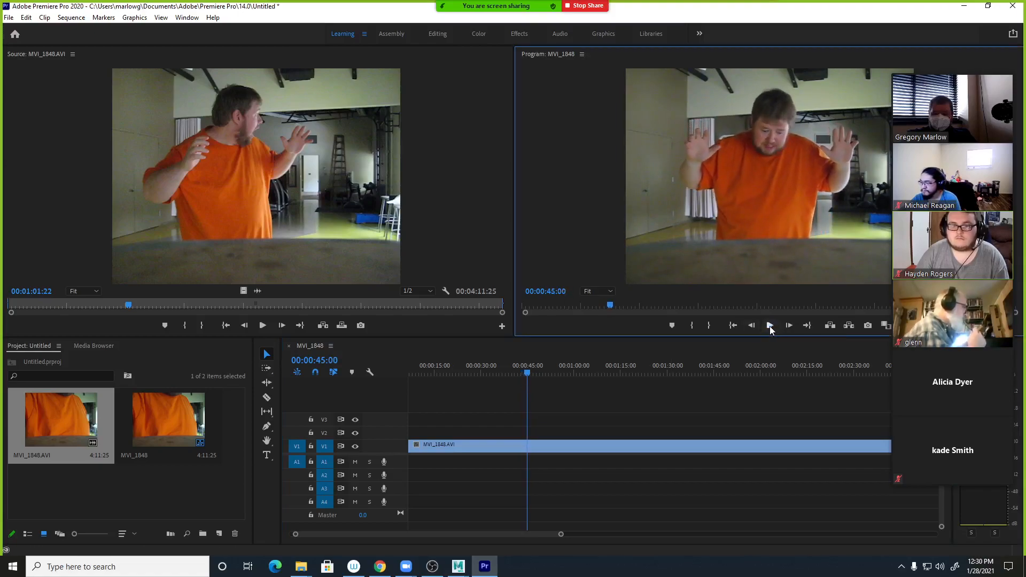
left_click_drag(523, 373, 518, 375)
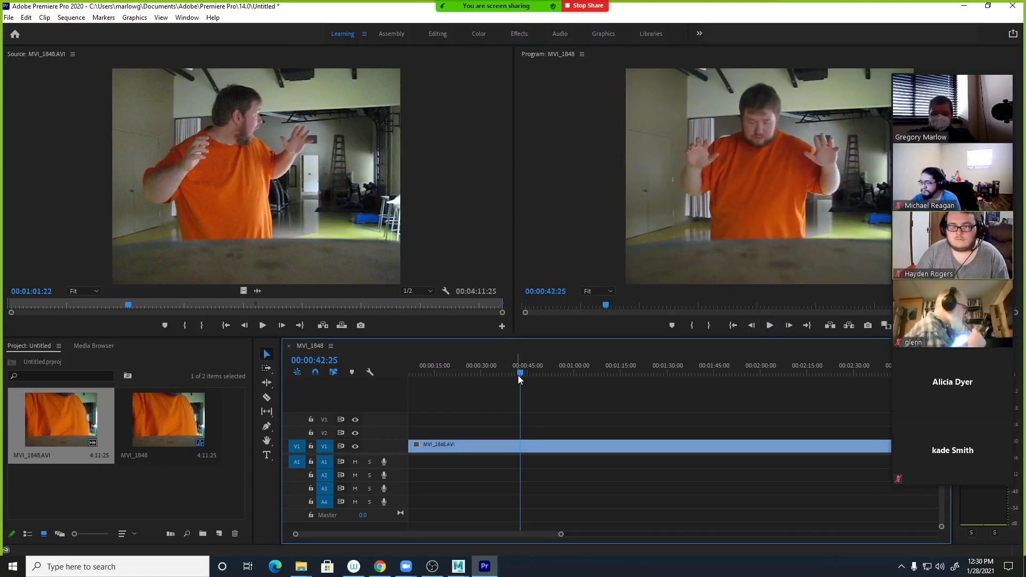
mouse_move(407, 446)
left_mouse_down()
mouse_move(416, 446)
mouse_move(407, 446)
left_mouse_up()
left_click(414, 446)
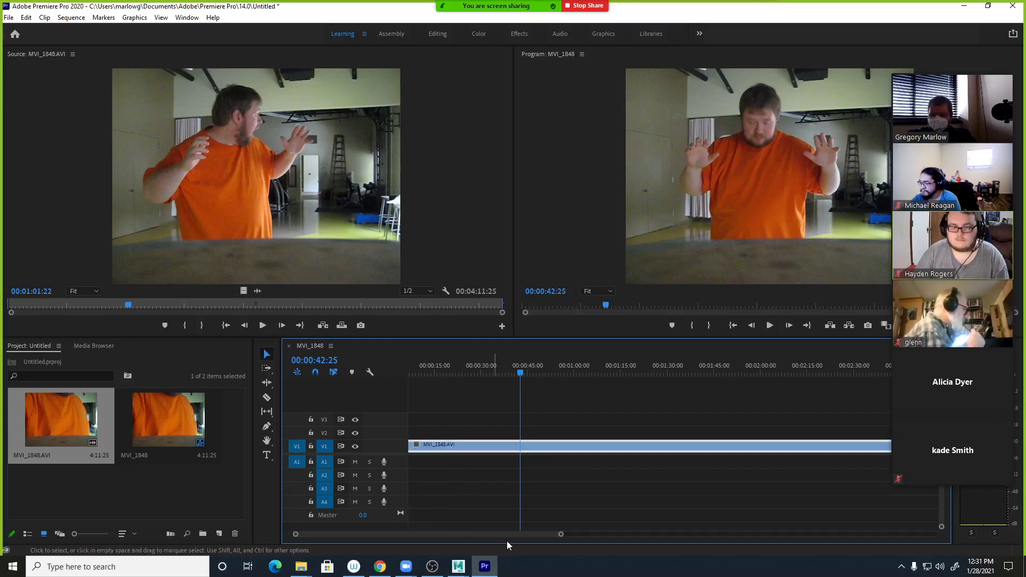
left_click_drag(504, 535, 403, 536)
left_click_drag(412, 450, 543, 451)
Cut off everything after 00:01:06:17 in the clip and move the remaining section to the start of the sequence.
left_click_drag(546, 373, 618, 380)
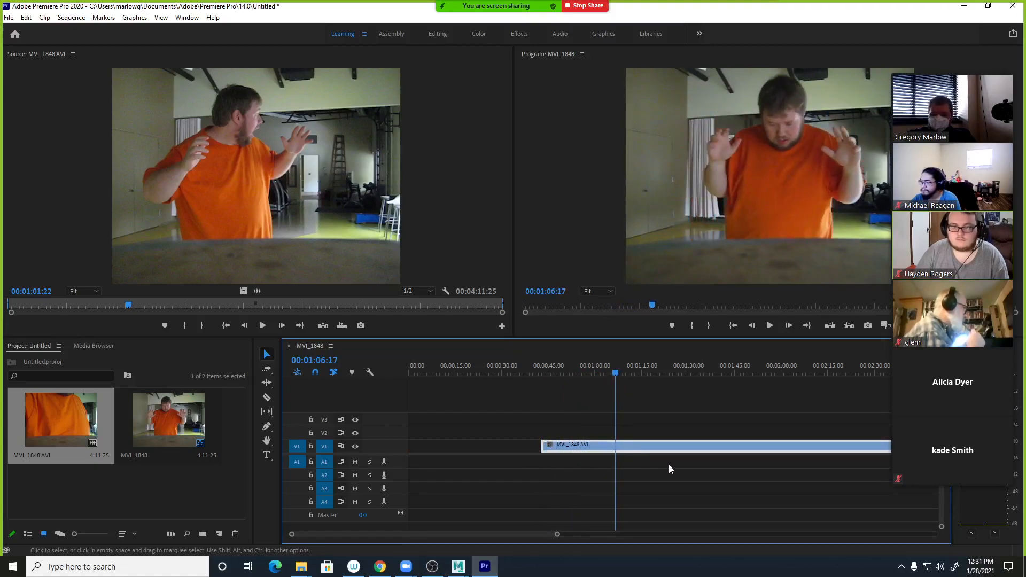
left_click(266, 397)
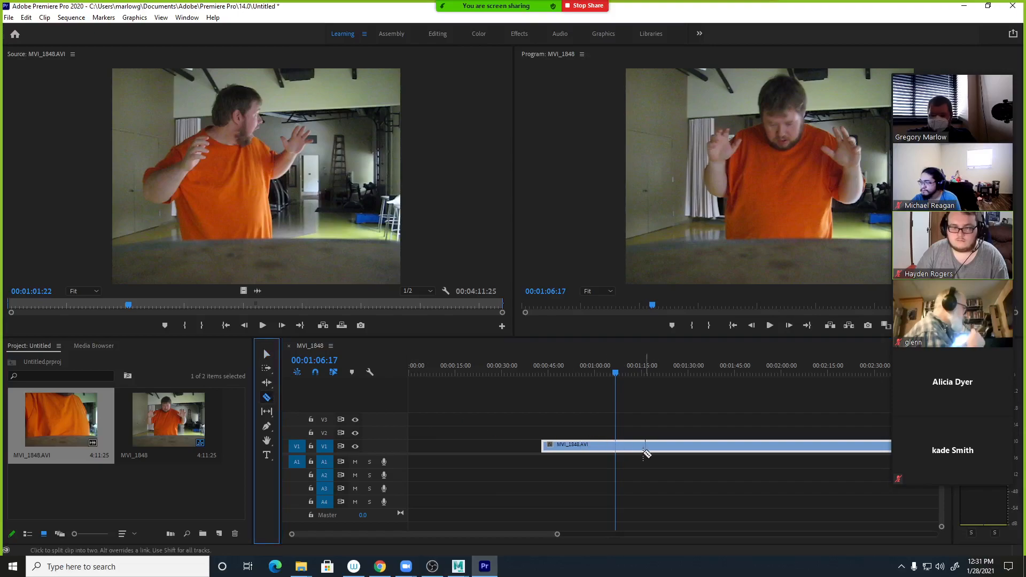
left_click(622, 447)
left_click(266, 355)
left_click(688, 445)
key("Delete")
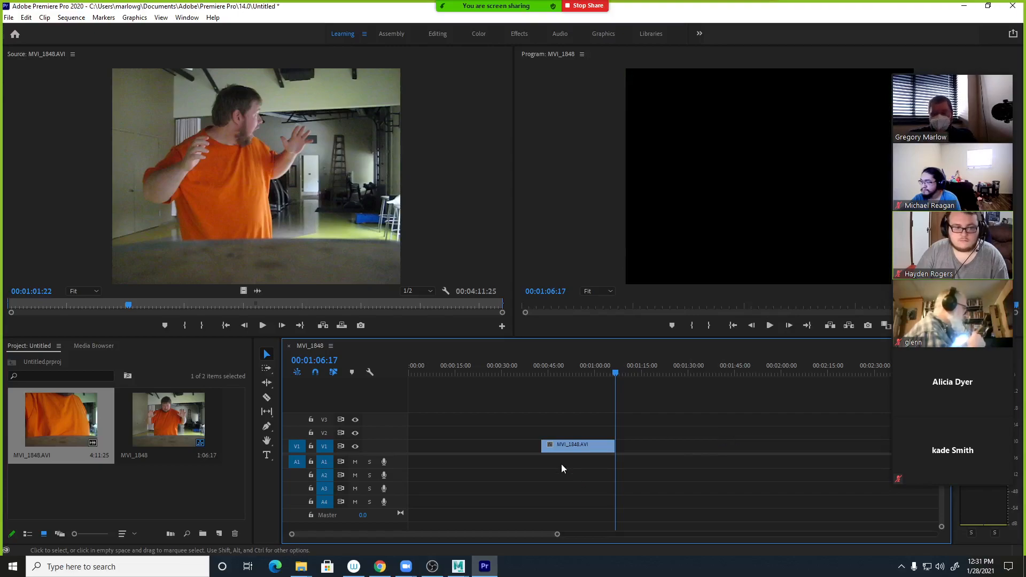
left_click_drag(578, 446, 424, 447)
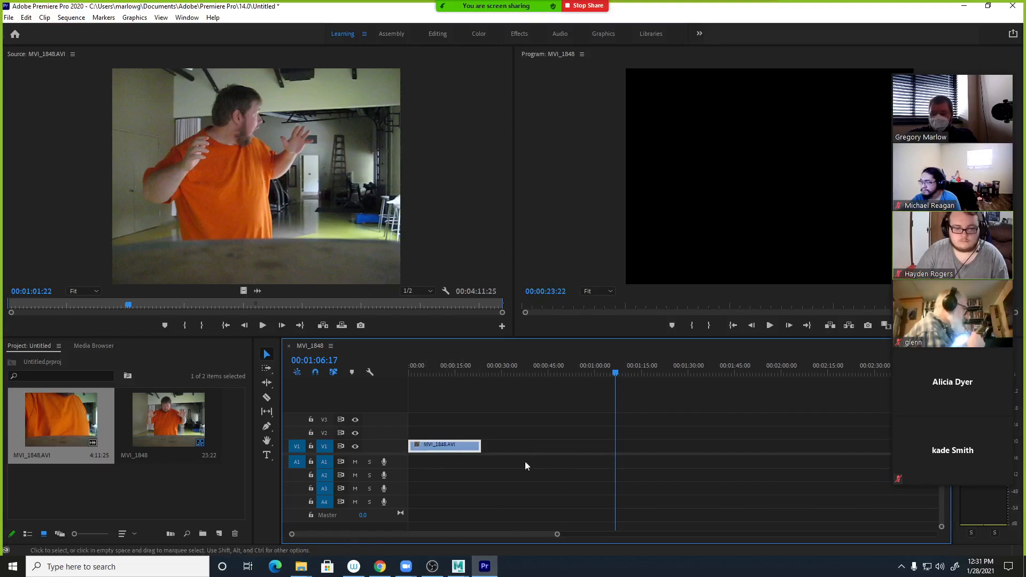
Open the media export settings for the MVI_1848 sequence.
left_click(9, 18)
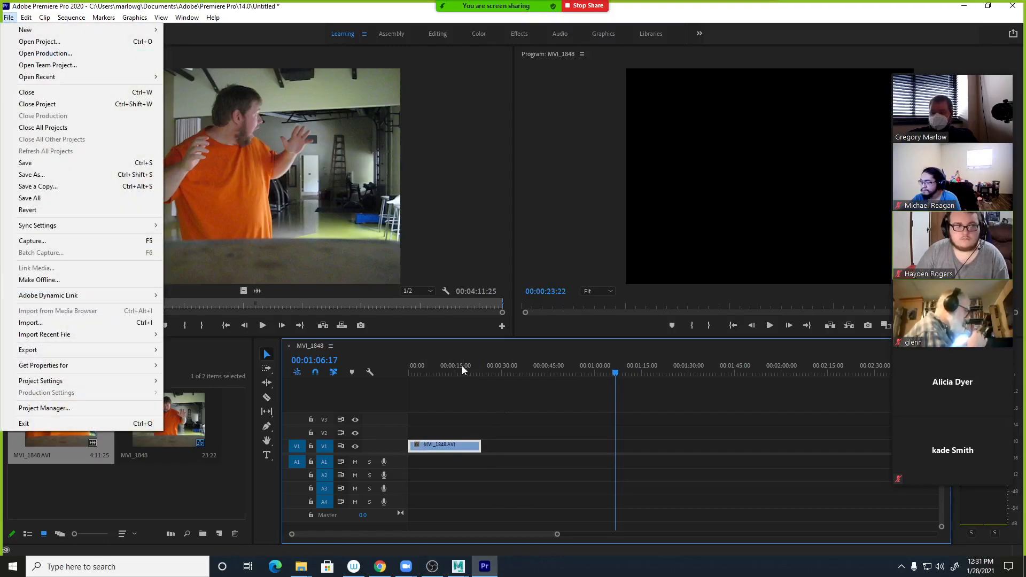
left_click(9, 17)
left_click(10, 18)
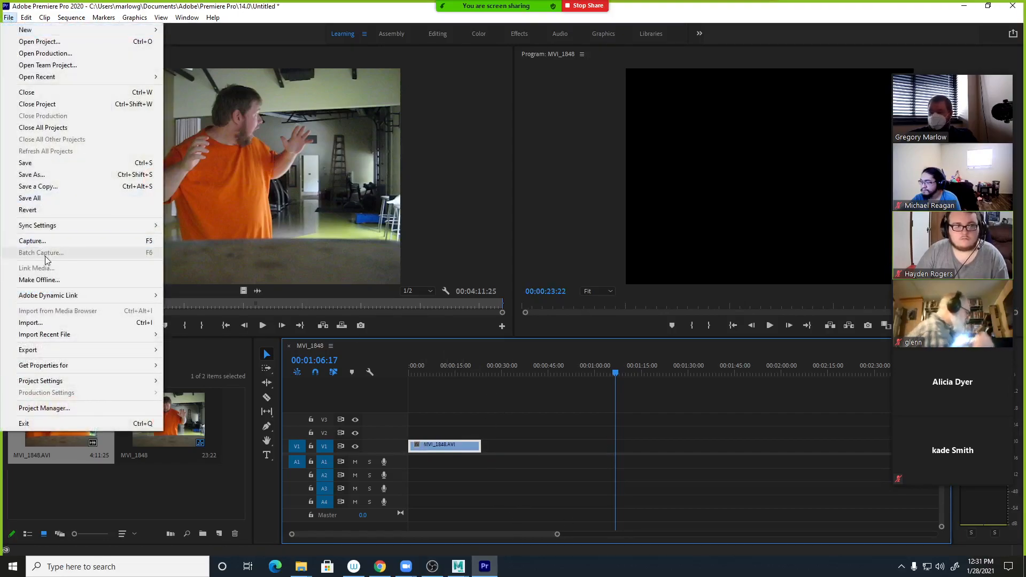
mouse_move(62, 351)
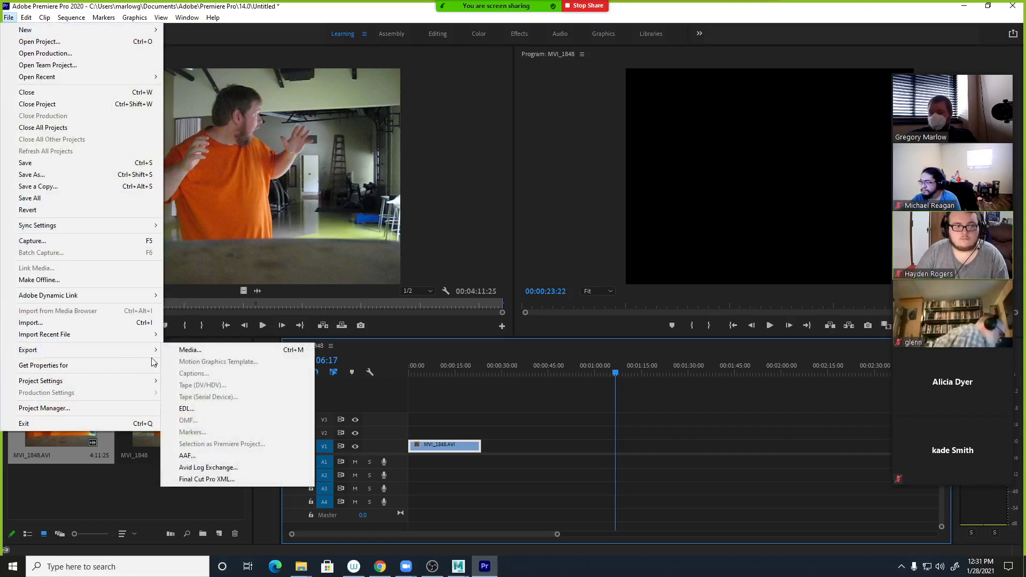
left_click(225, 350)
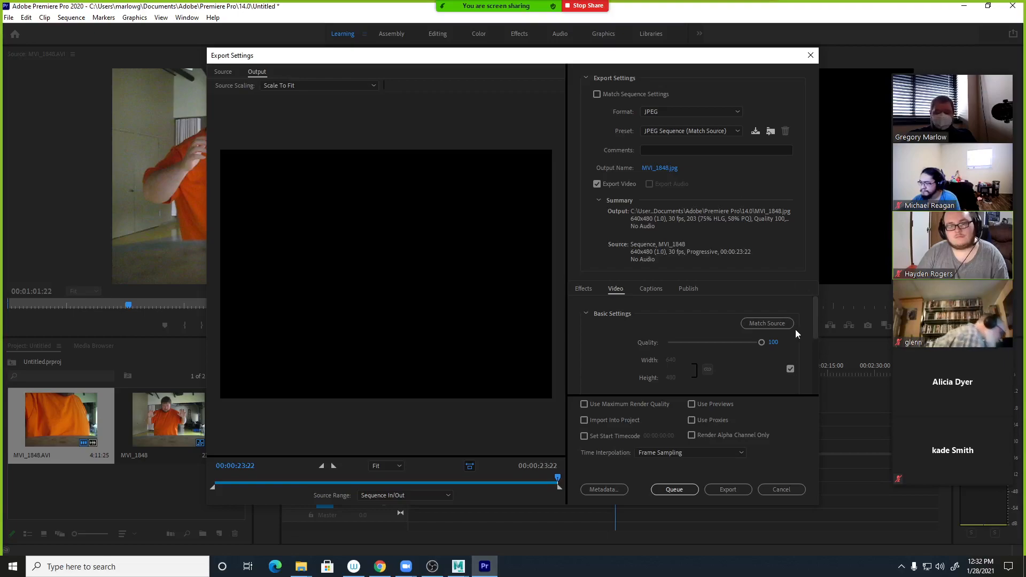
Create a folder named Images on the Desktop and use it as the export's output location.
left_click(661, 169)
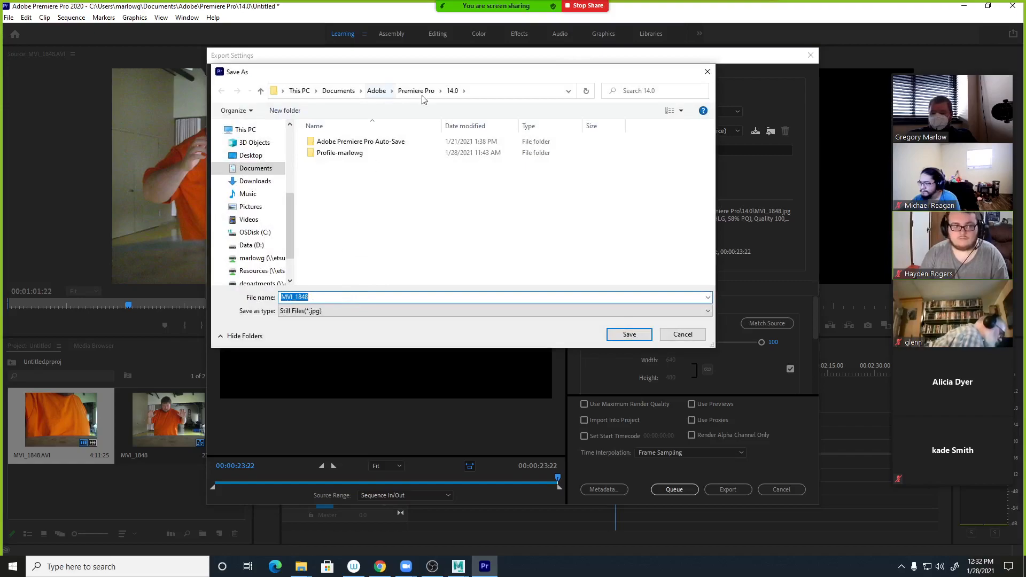
left_click(251, 155)
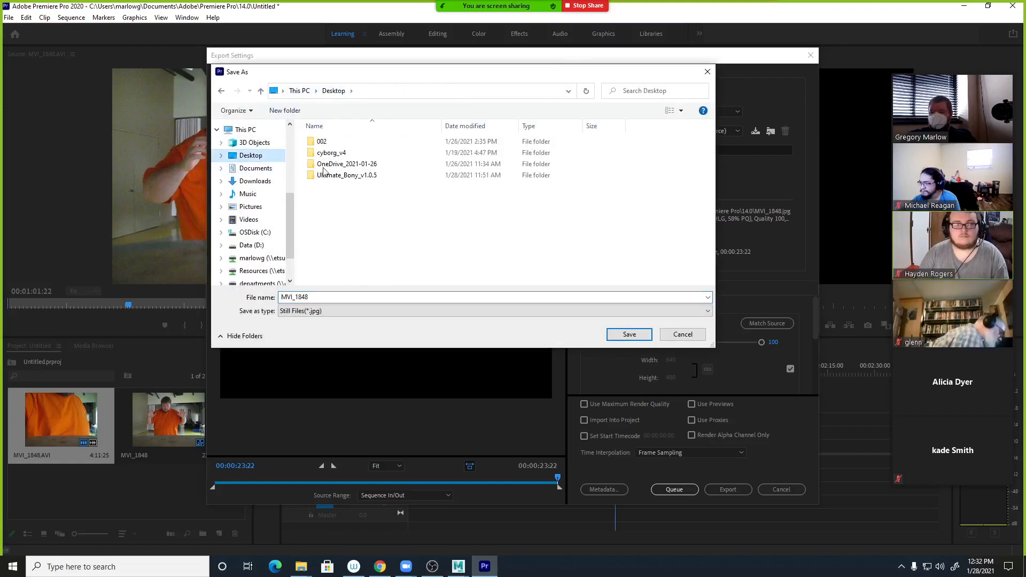
left_click(273, 110)
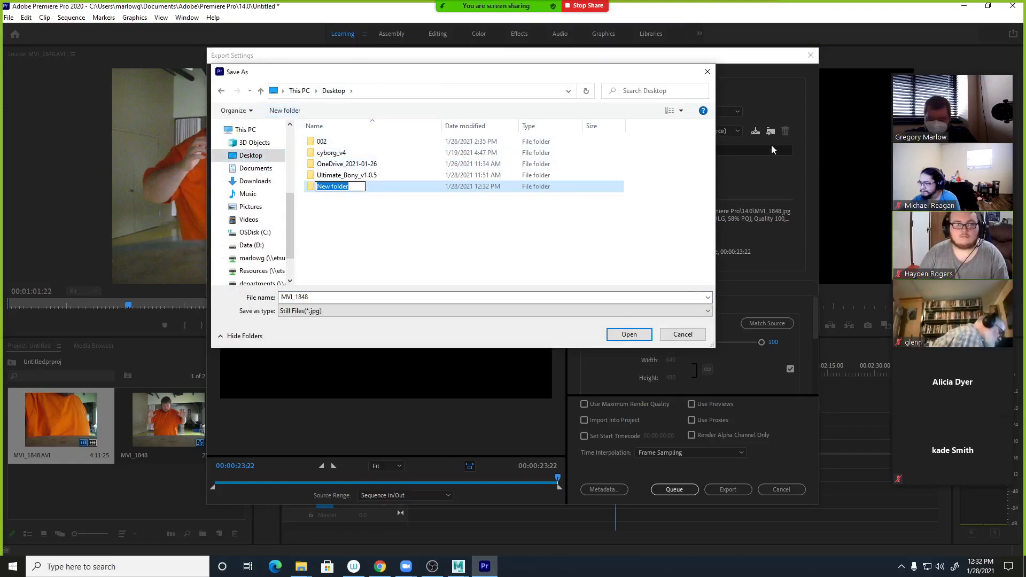
type("Images")
key("Return")
key("Return")
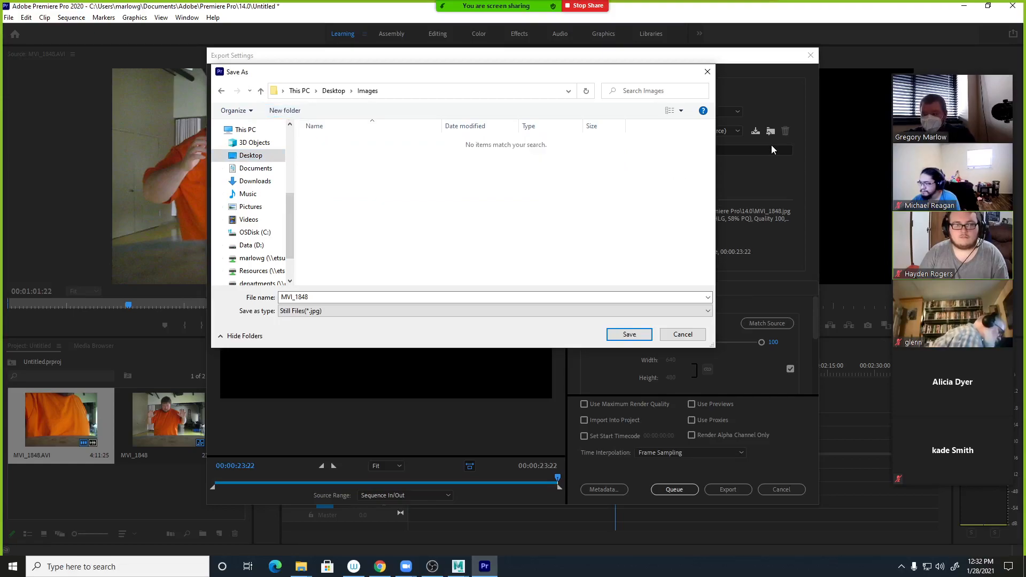
Name the exported image files Please_ and save the output name.
double_click(345, 298)
type("P")
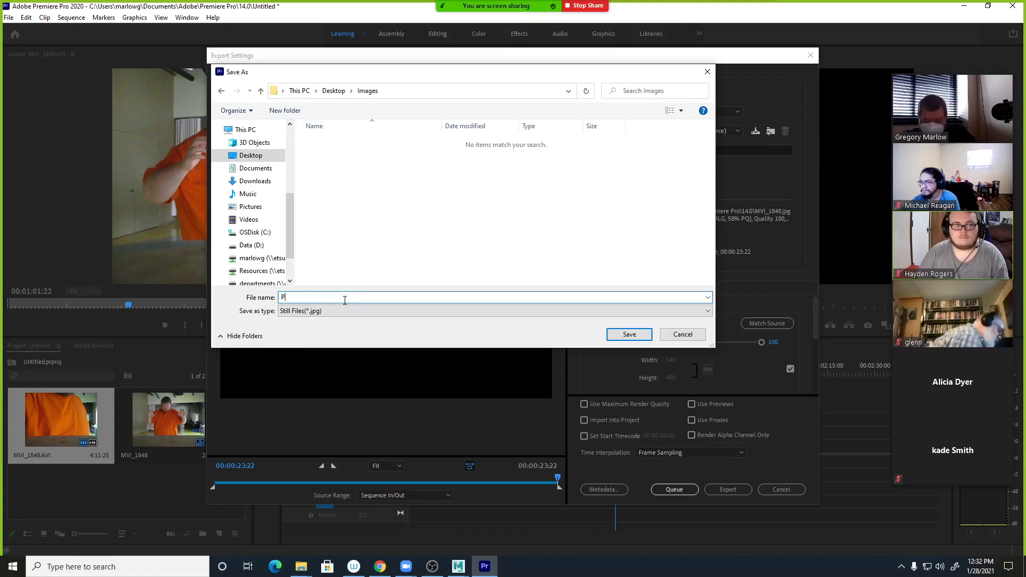
type("lease_")
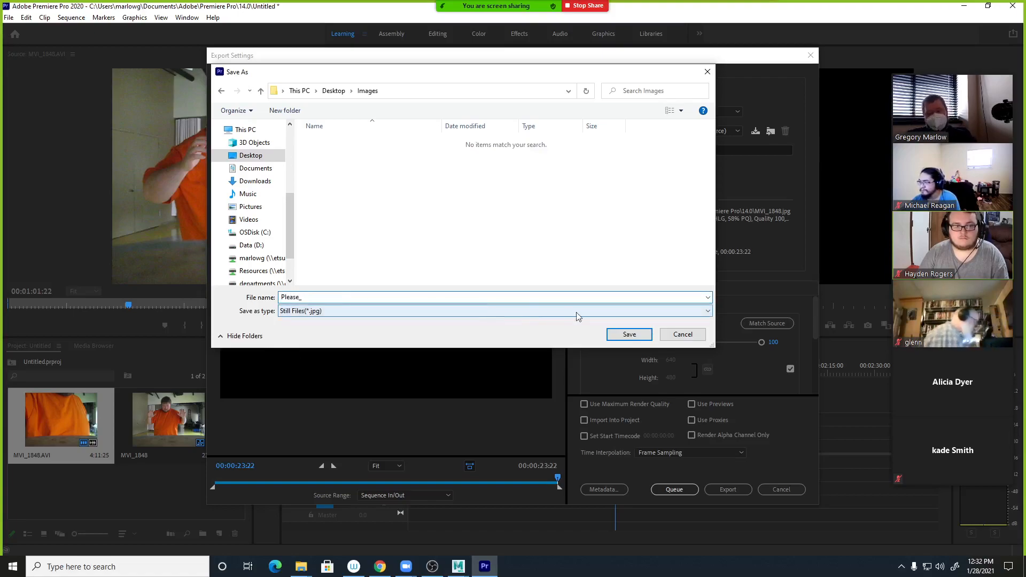
left_click(628, 336)
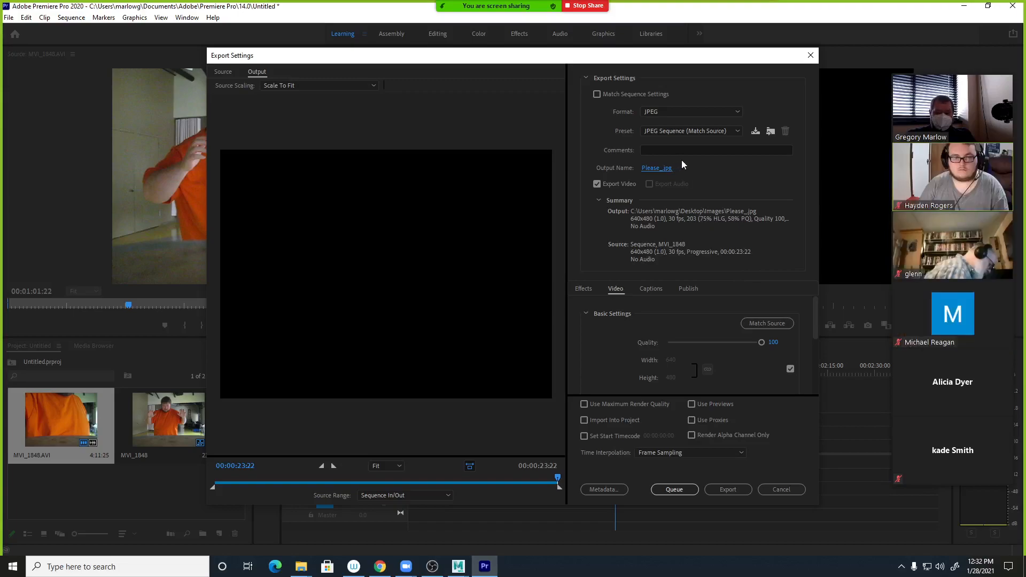
Unlink the export frame rate from the source, set it to 24, and export the JPEG sequence.
scroll(730, 358, "down", 3)
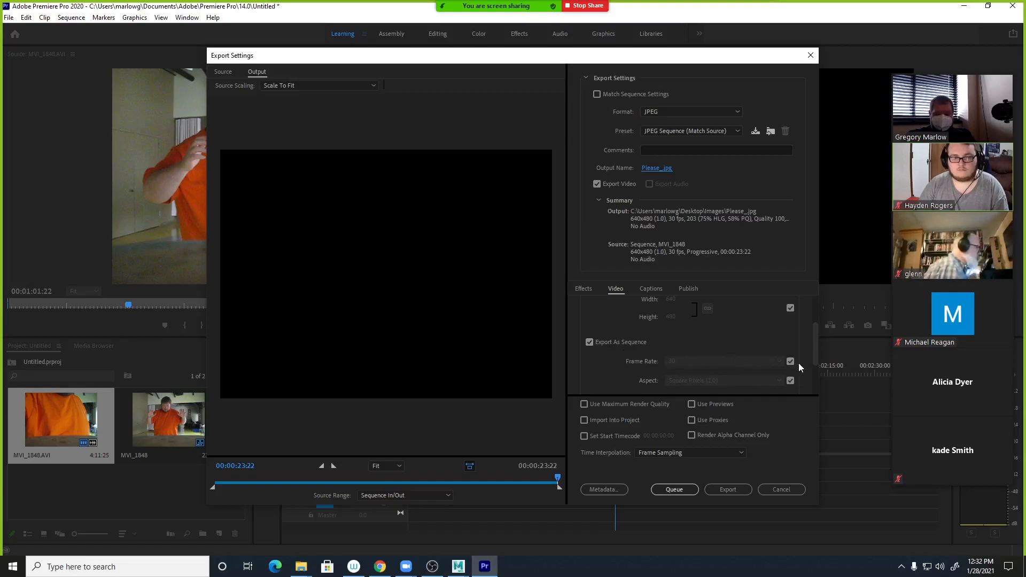
scroll(780, 350, "up", 2)
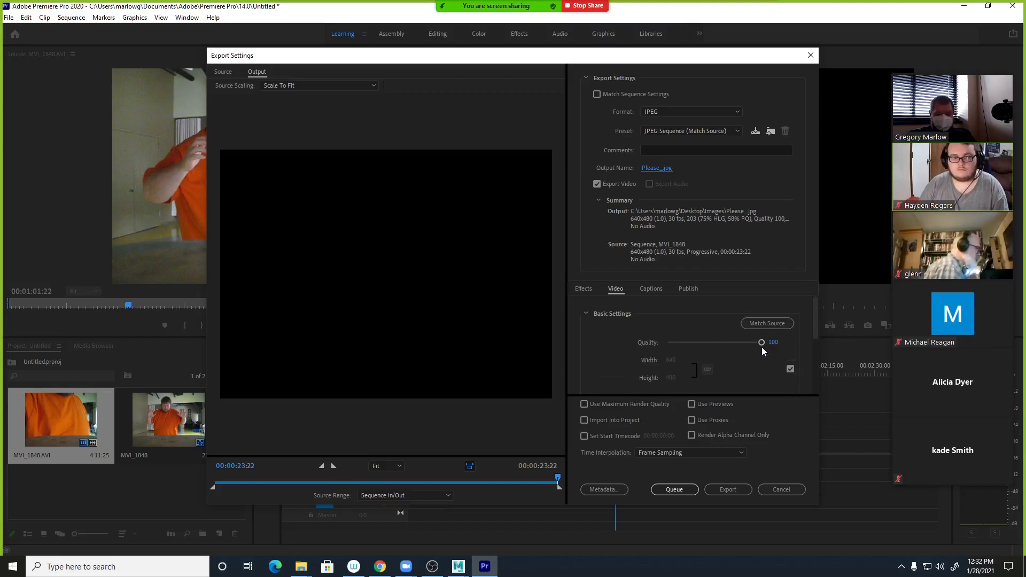
scroll(761, 347, "down", 2)
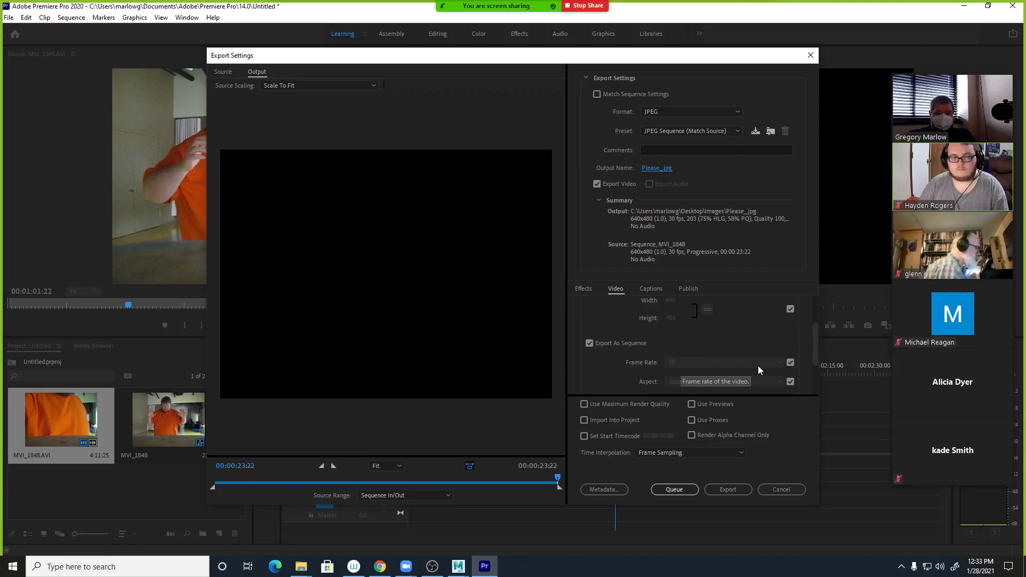
left_click(791, 365)
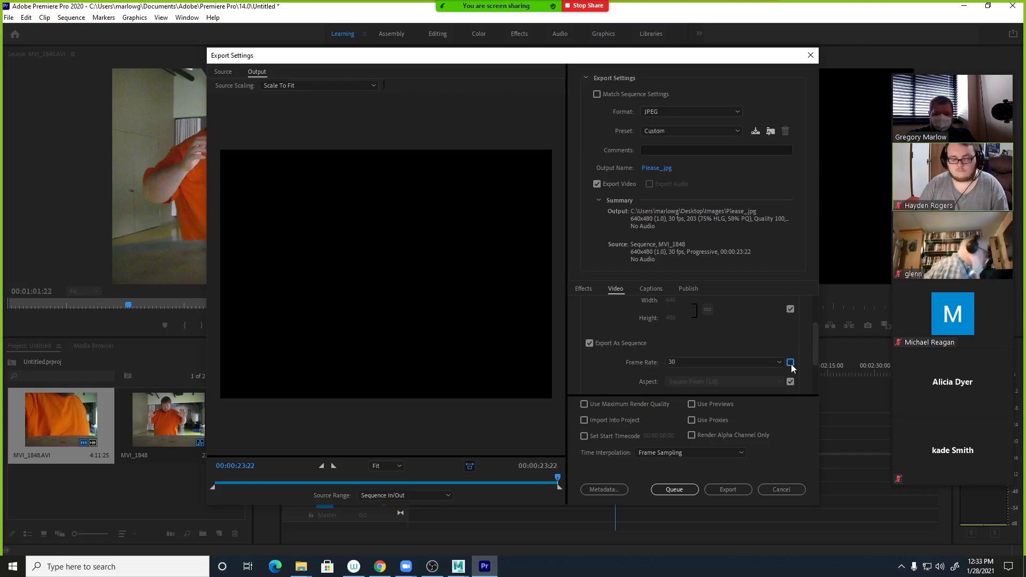
left_click(779, 363)
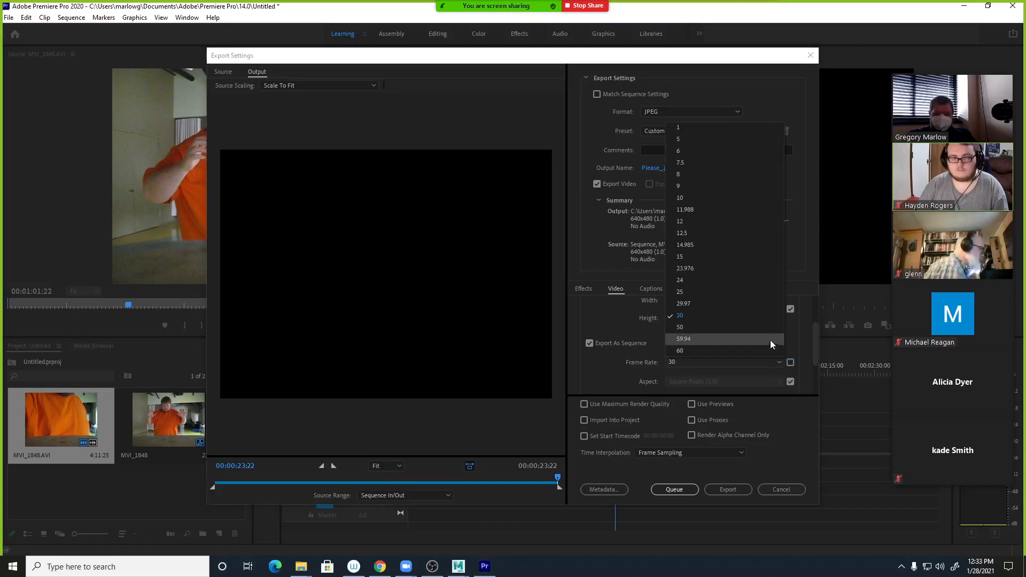
left_click(757, 280)
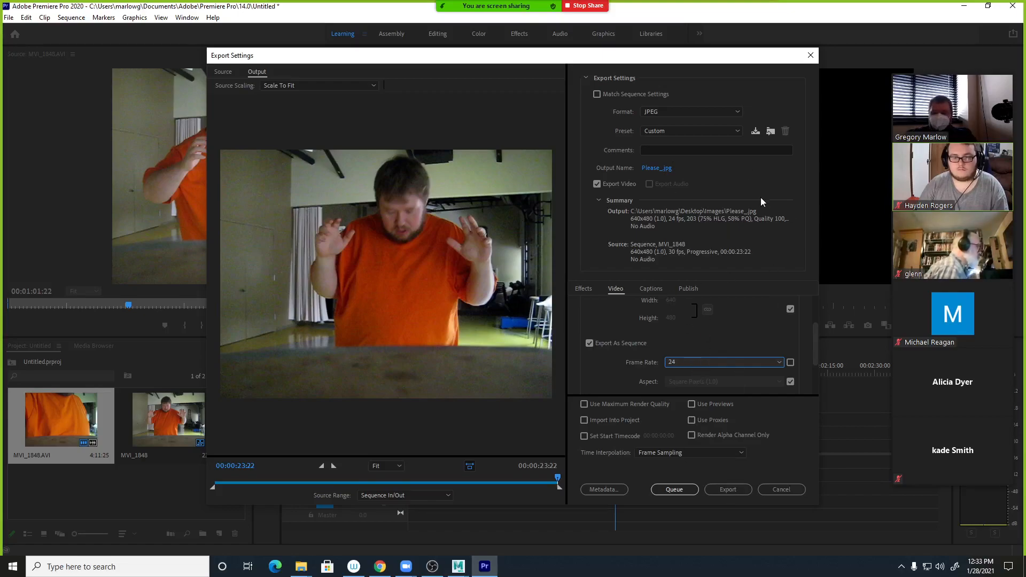
left_click(731, 488)
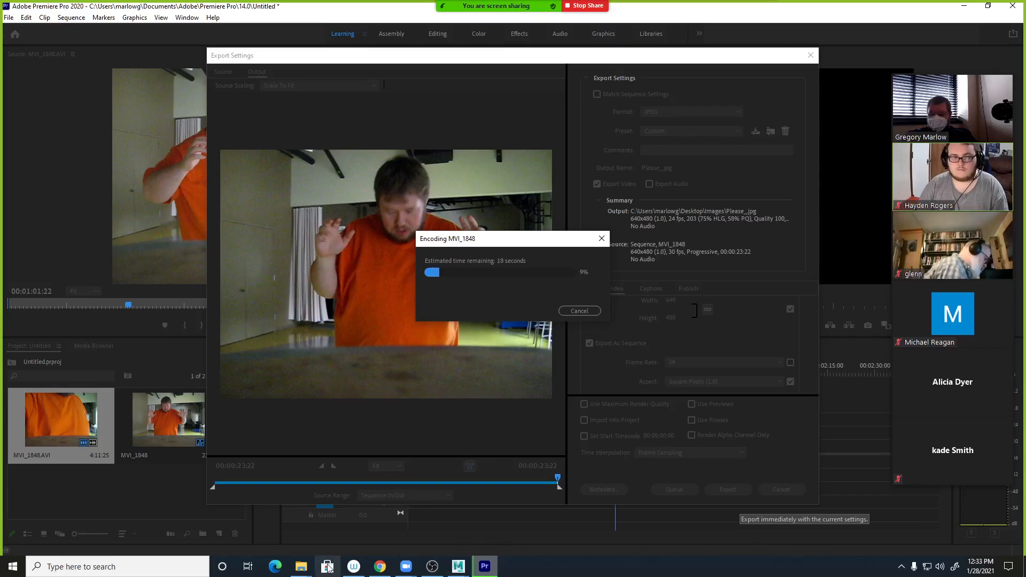
Open the Images folder on the Desktop in File Explorer while the sequence finishes exporting.
mouse_move(302, 567)
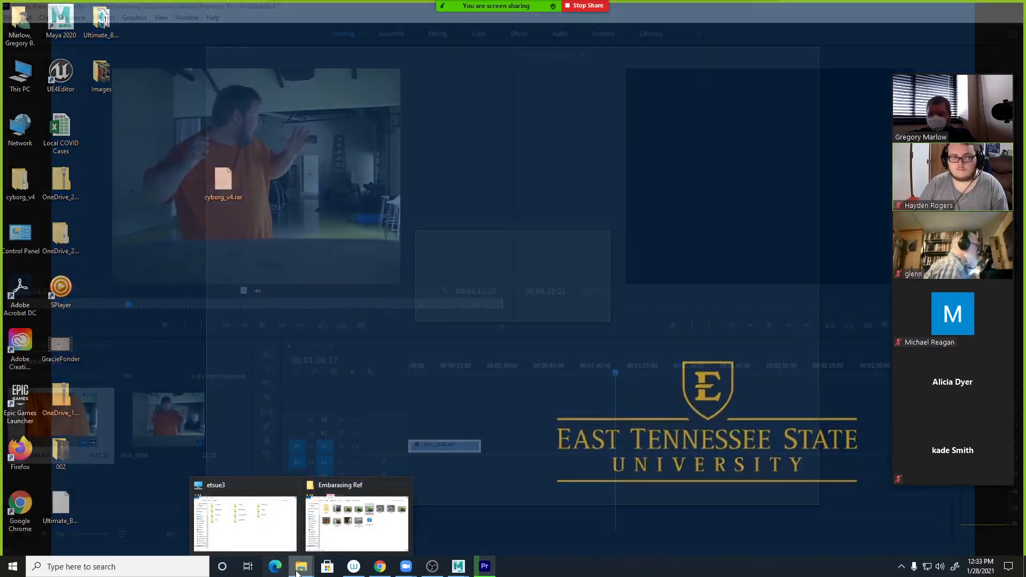
right_click(297, 572)
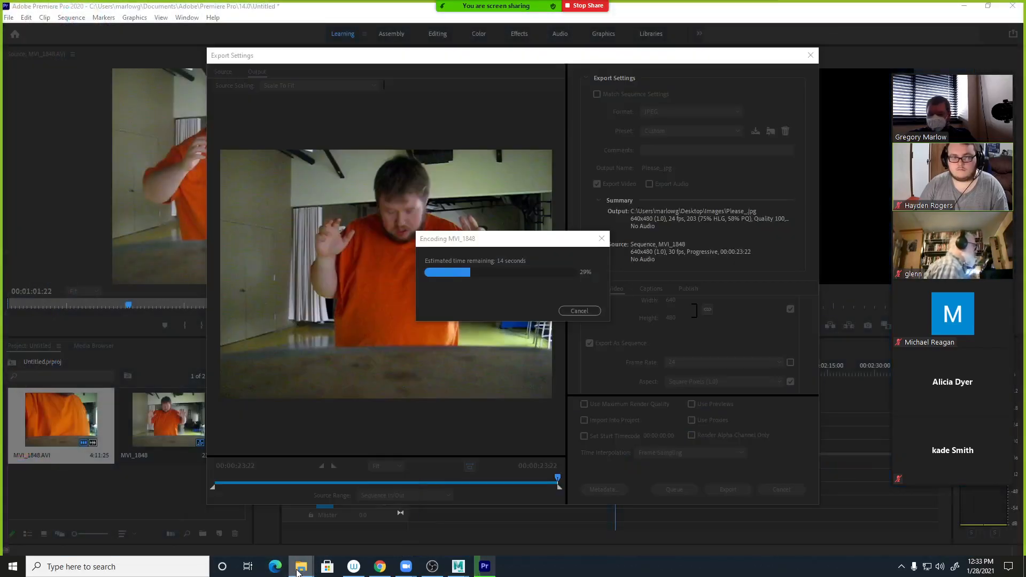
left_click(281, 511)
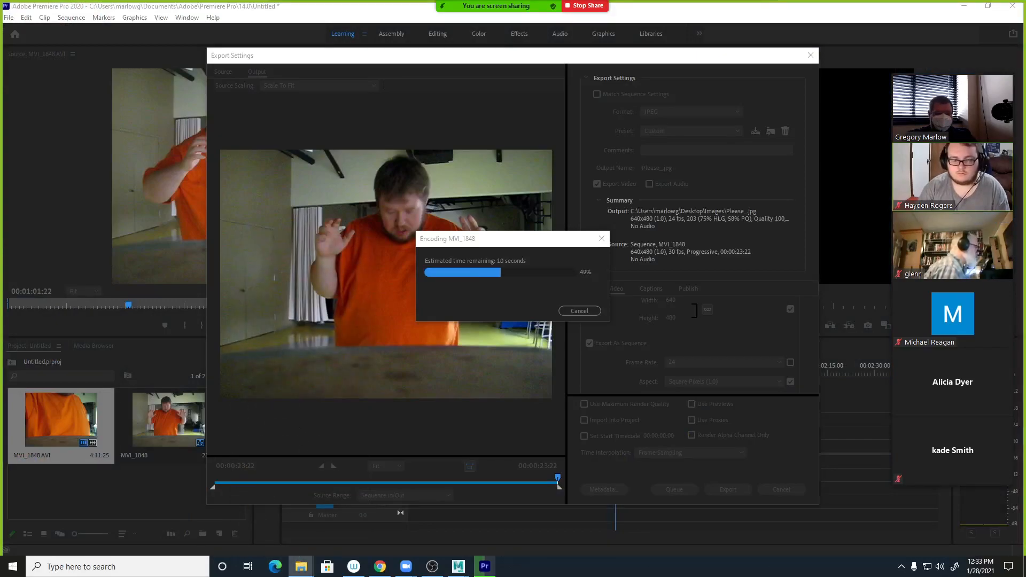
left_click_drag(1025, 163, 375, 69)
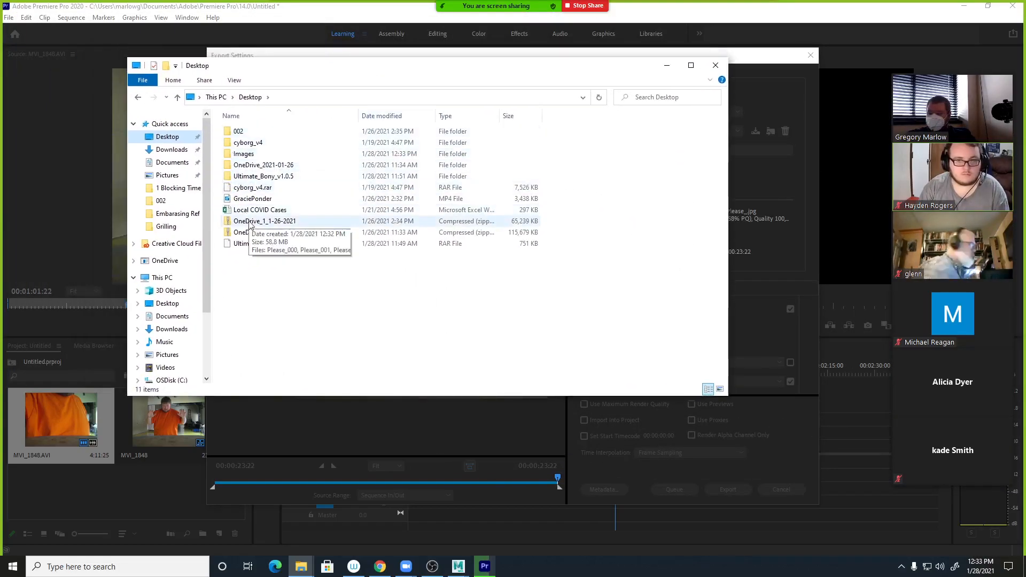
double_click(242, 154)
Open an exported frame in the image viewer, step through the following frames, and close the viewer.
double_click(310, 146)
key("Right")
key("Right")
key("Right")
key("Right")
key("Right")
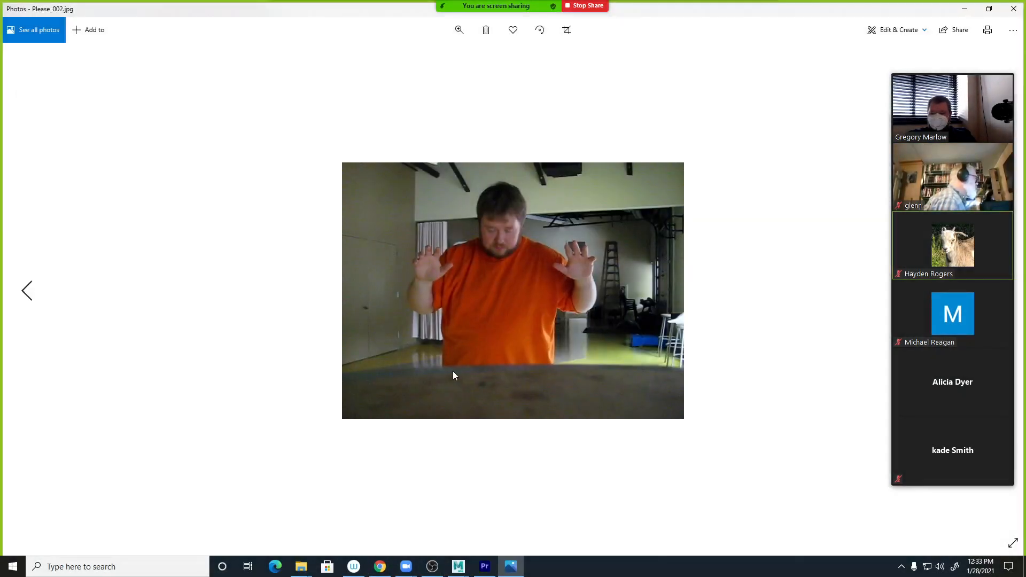
key("Right")
key("Right")
left_click(1011, 10)
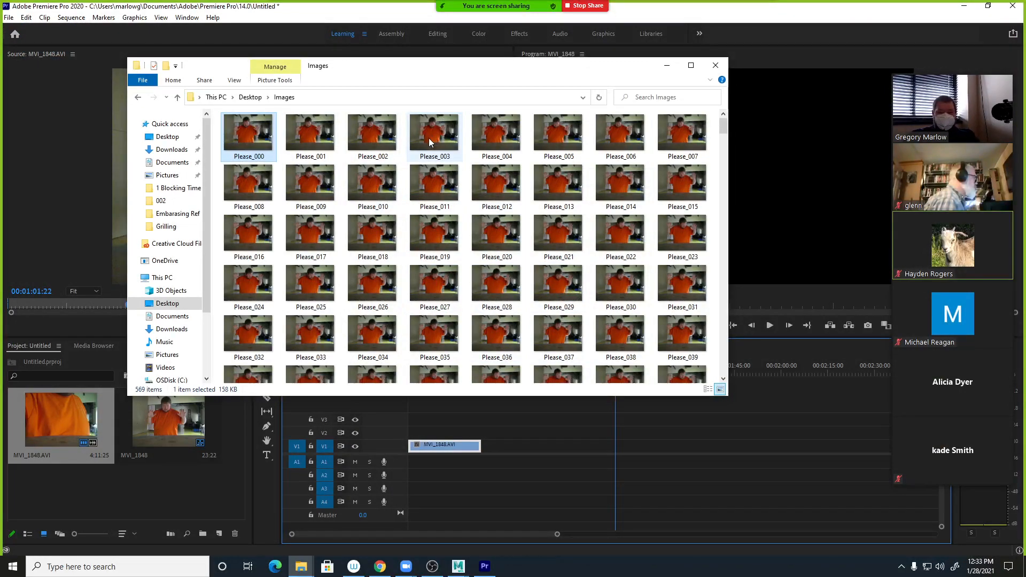
Check the image dimensions in the detailed file properties of Please_000.
right_click(252, 146)
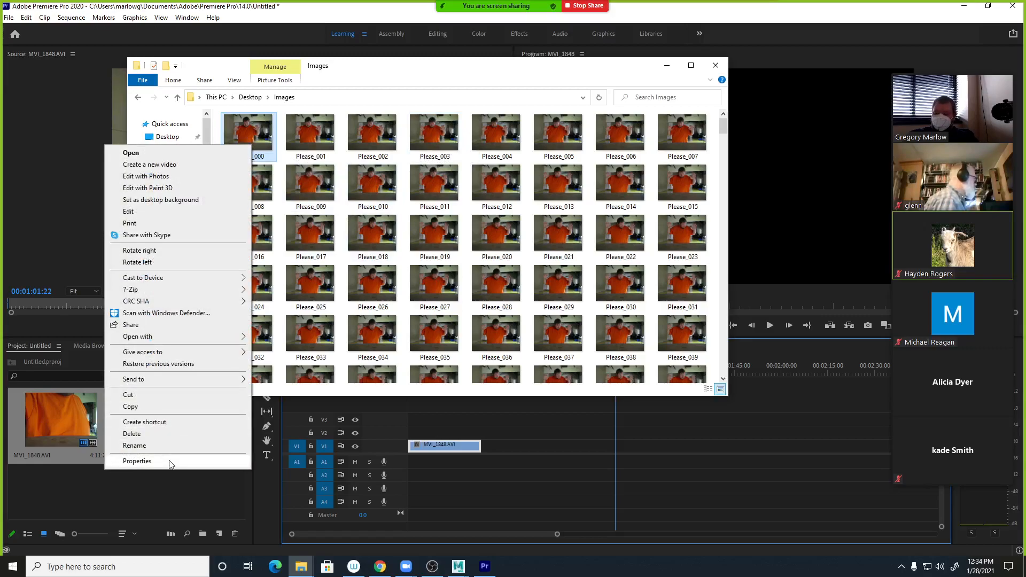
left_click(137, 460)
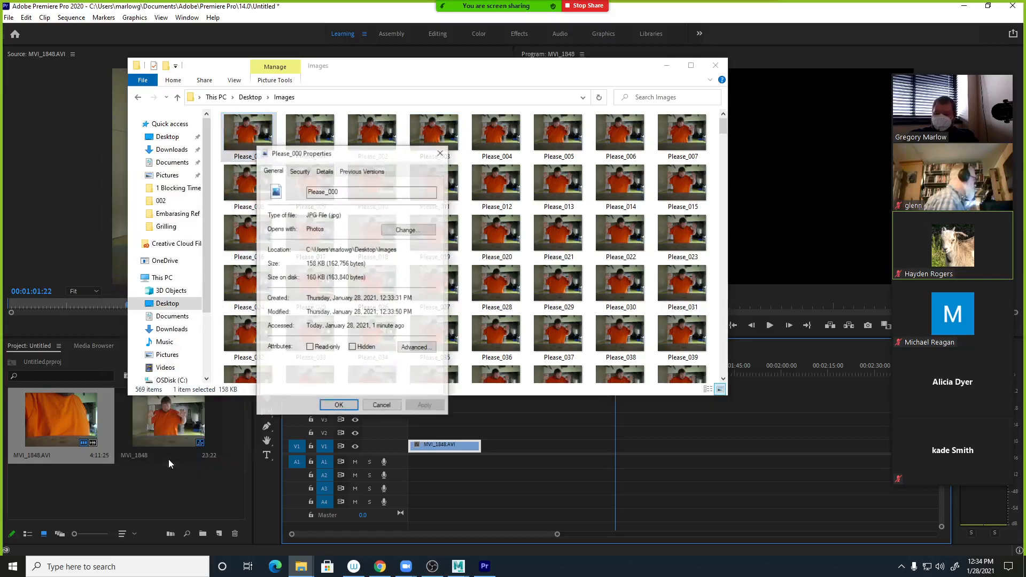
left_click(335, 174)
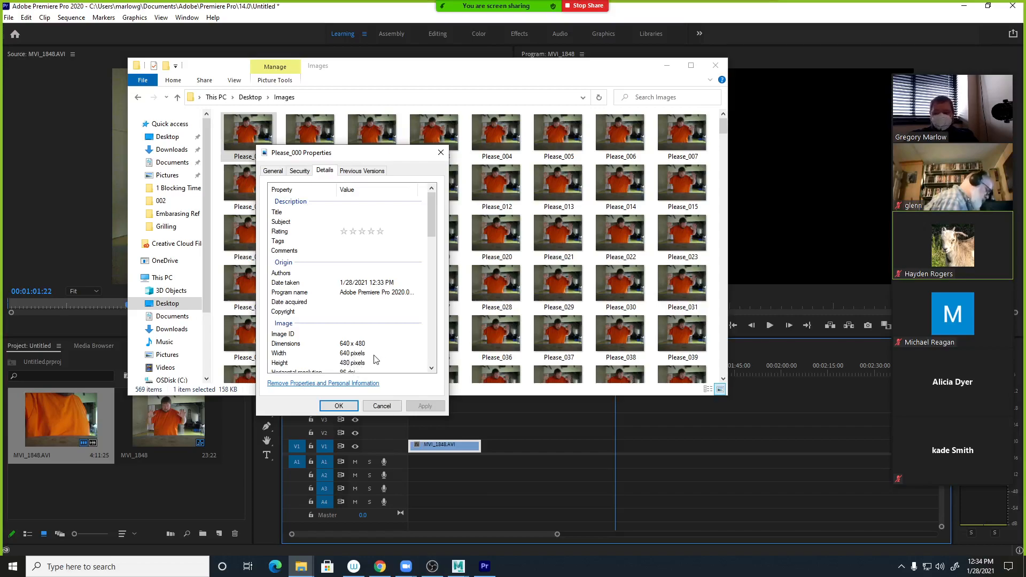
Switch to Maya, create a polygon plane at the character's feet, and scale it up uniformly to about 23.2.
left_click(458, 567)
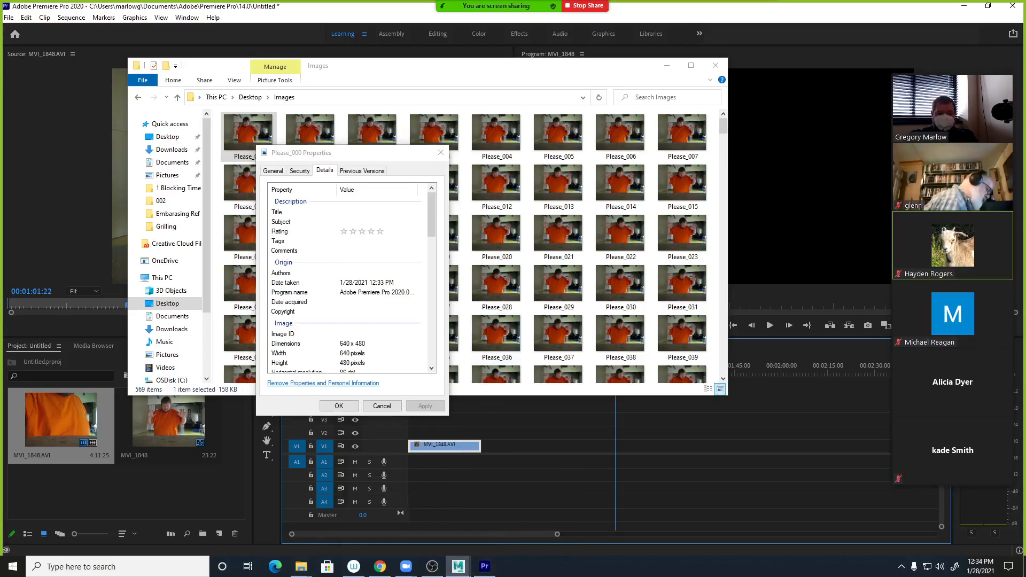
left_click_drag(1025, 214, 342, 1)
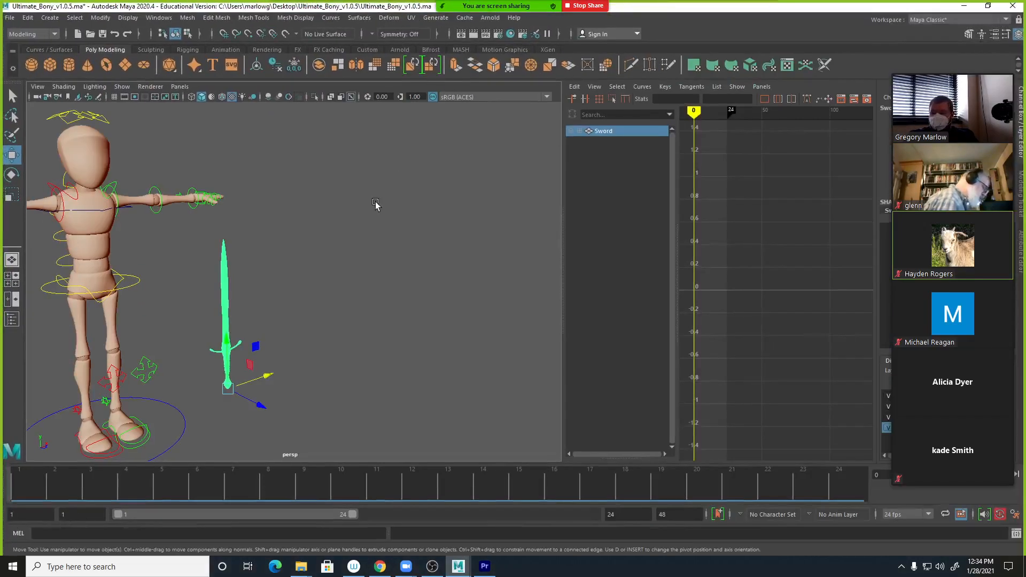
scroll(378, 202, "down", 4)
scroll(381, 216, "down", 2)
left_click(124, 67)
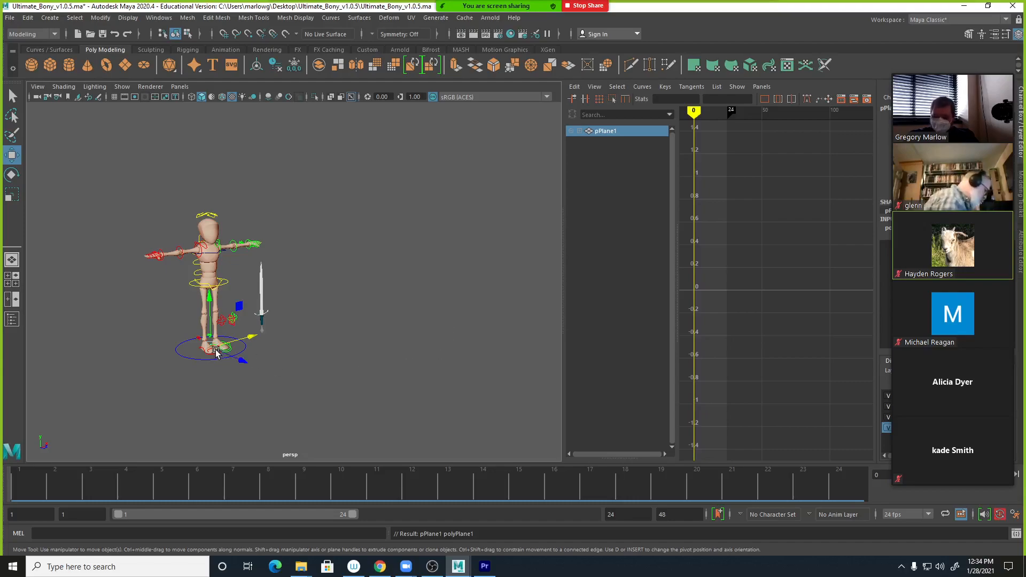
key("r")
left_click_drag(219, 348, 462, 360)
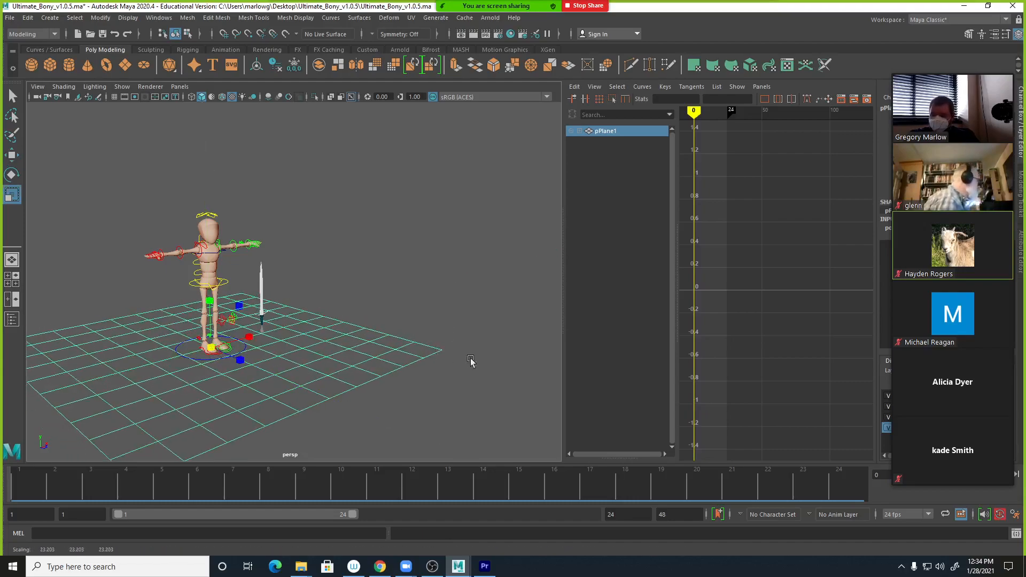
Set the plane's Scale X to 6.4 and Scale Z to 4.8.
left_click_drag(971, 65, 1025, 71)
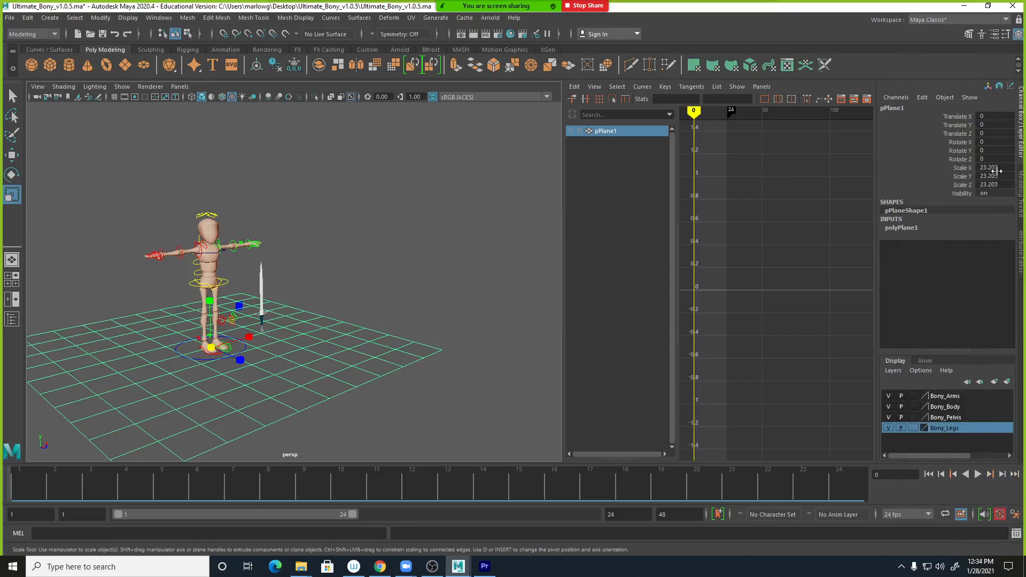
double_click(1003, 167)
type("6.4")
double_click(993, 185)
type("4.8")
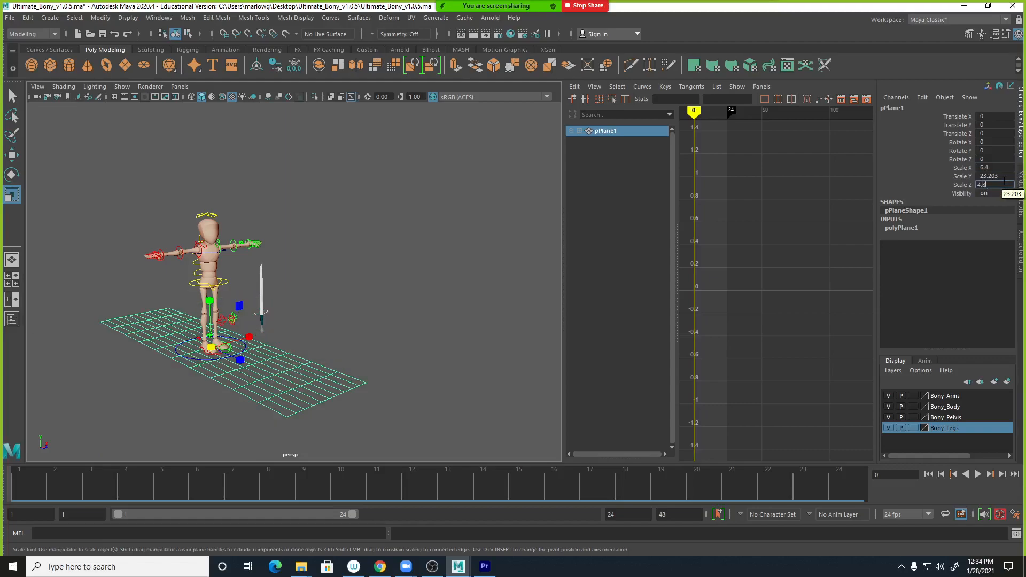
key("Return")
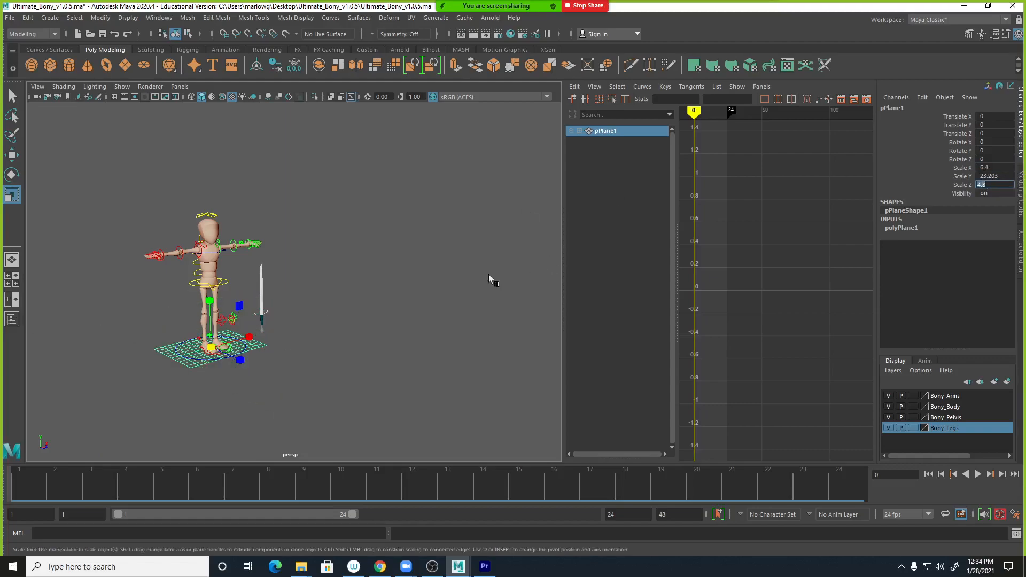
Set the plane's Scale X to 64 and Scale Z to 48, and frame it in the perspective view.
left_click(996, 167)
type("64")
key("Return")
left_click(988, 184)
type("48")
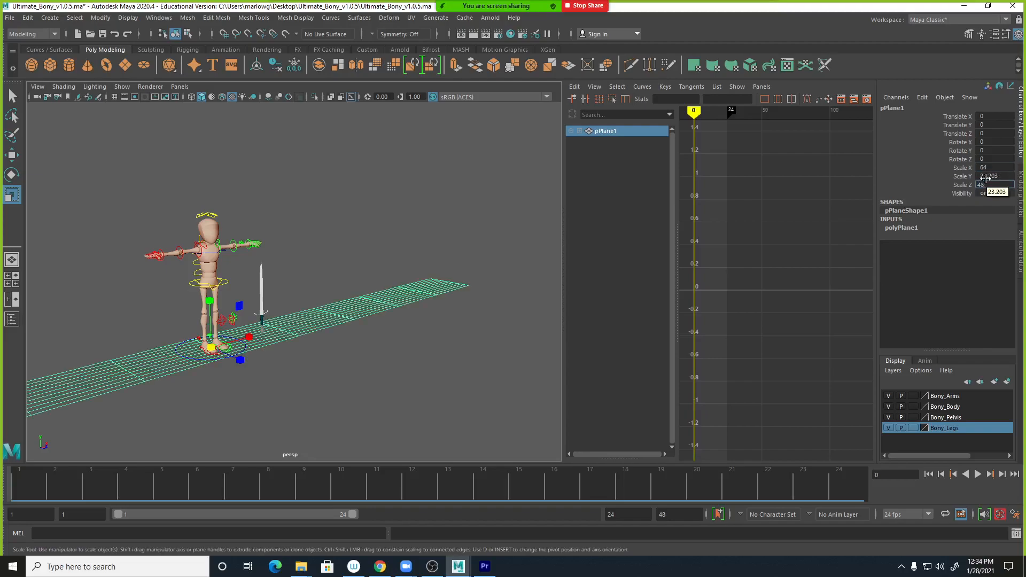
key("Return")
key("f")
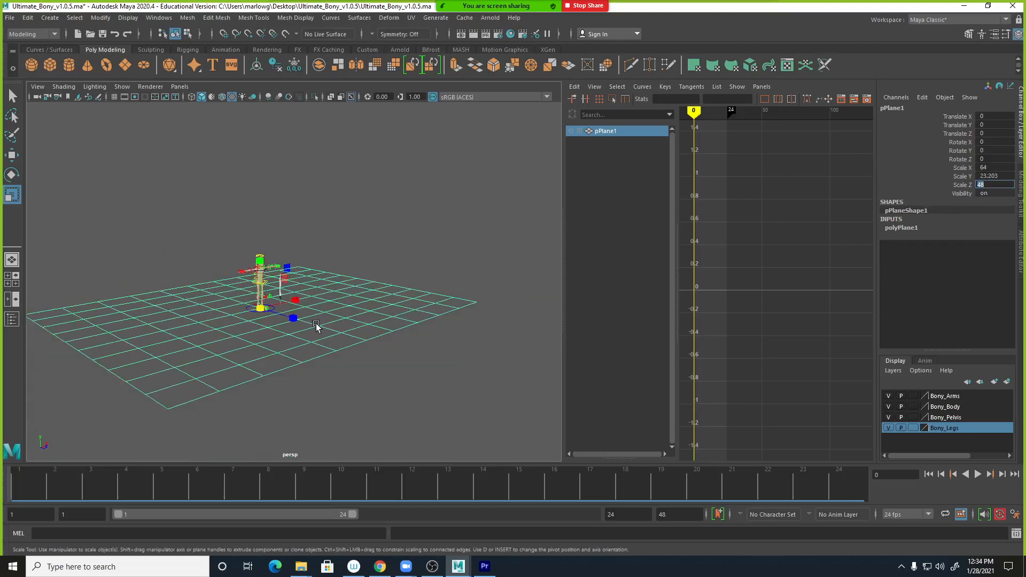
Assign a new Lambert material to the plane.
left_click_drag(425, 269, 355, 298, "alt")
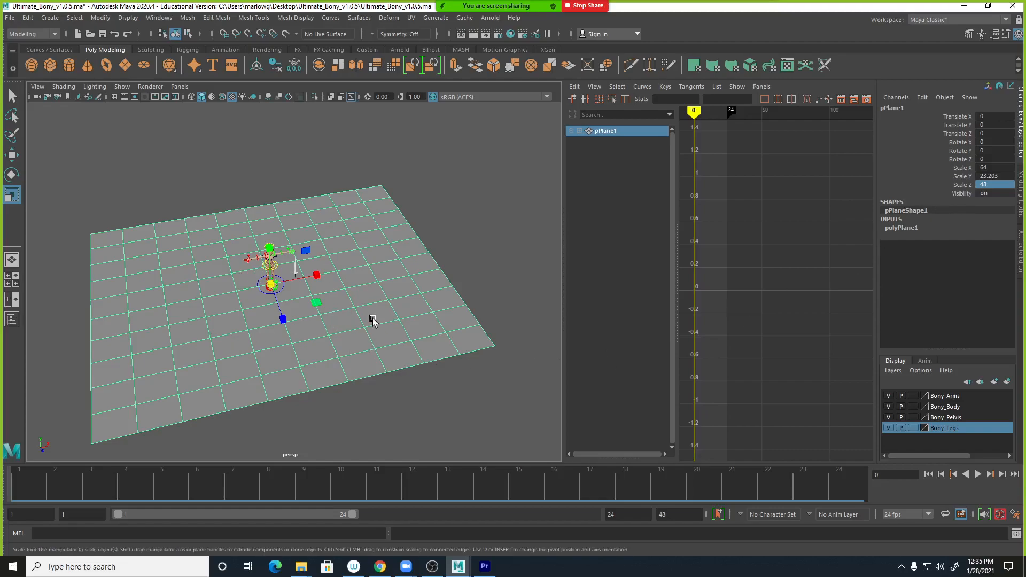
right_click_drag(395, 303, 410, 545)
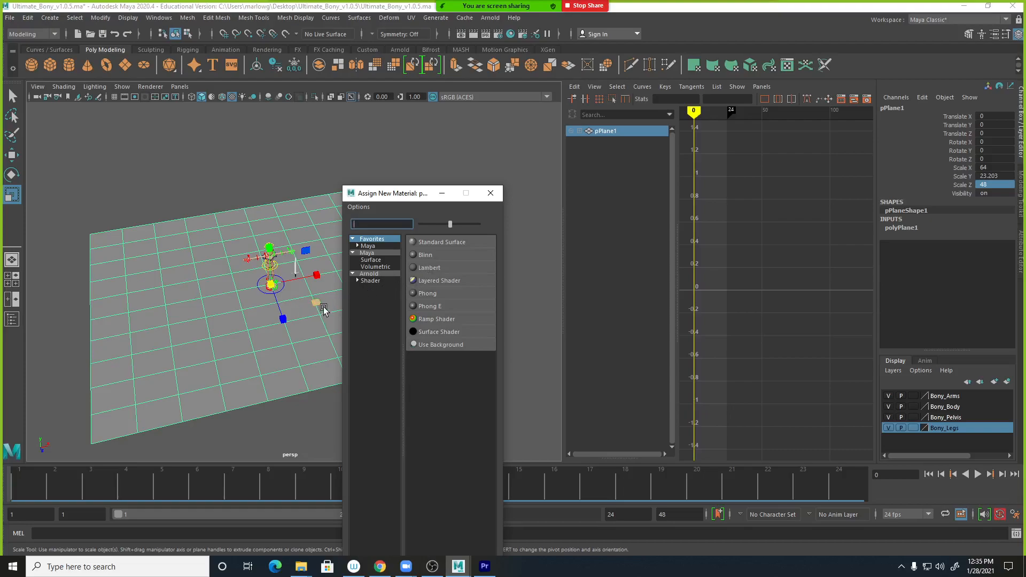
left_click(434, 268)
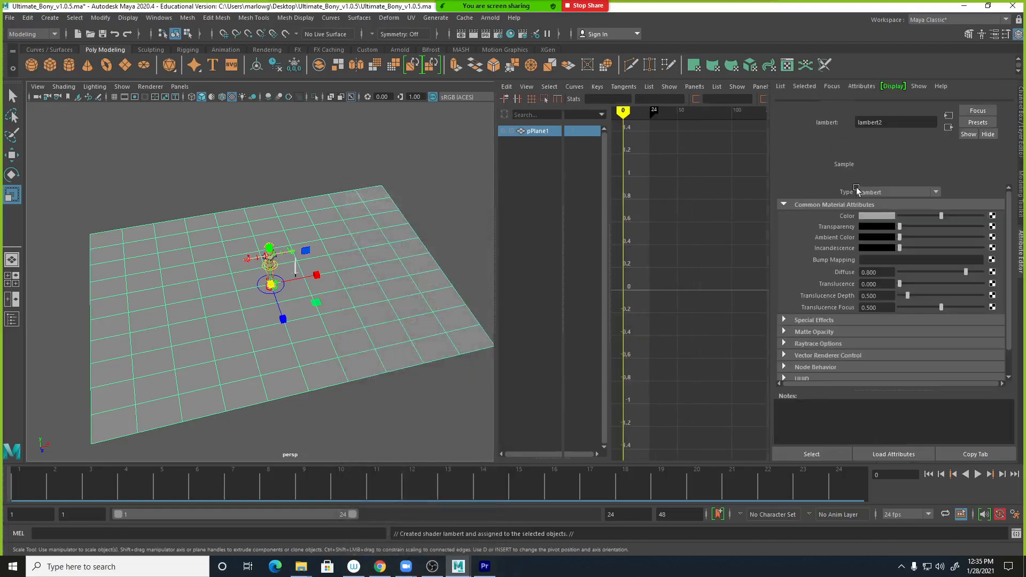
Map a File texture to the Lambert material's Color and load Please_000.jpg from the Desktop's Images folder.
left_click(920, 104)
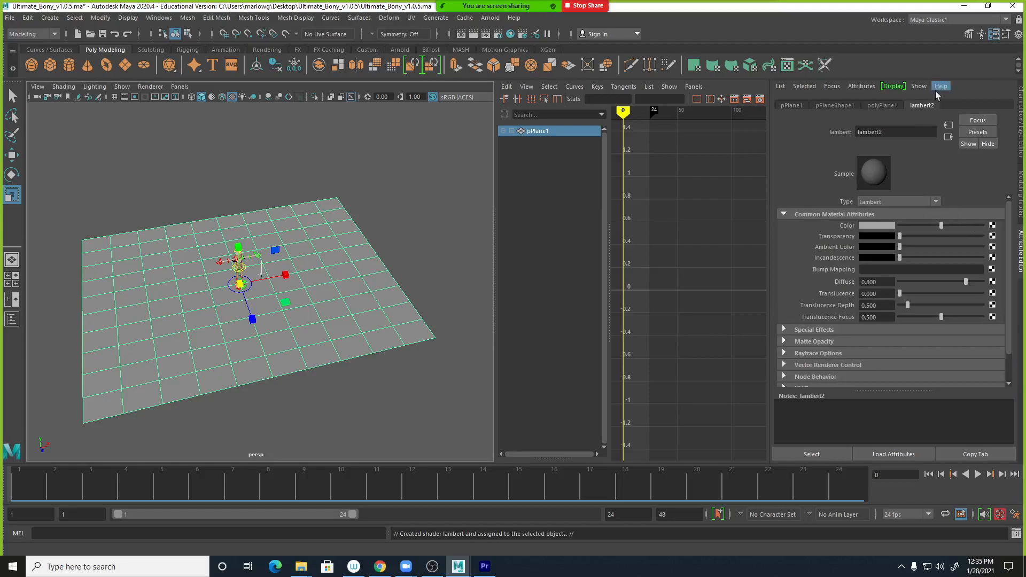
left_click(992, 226)
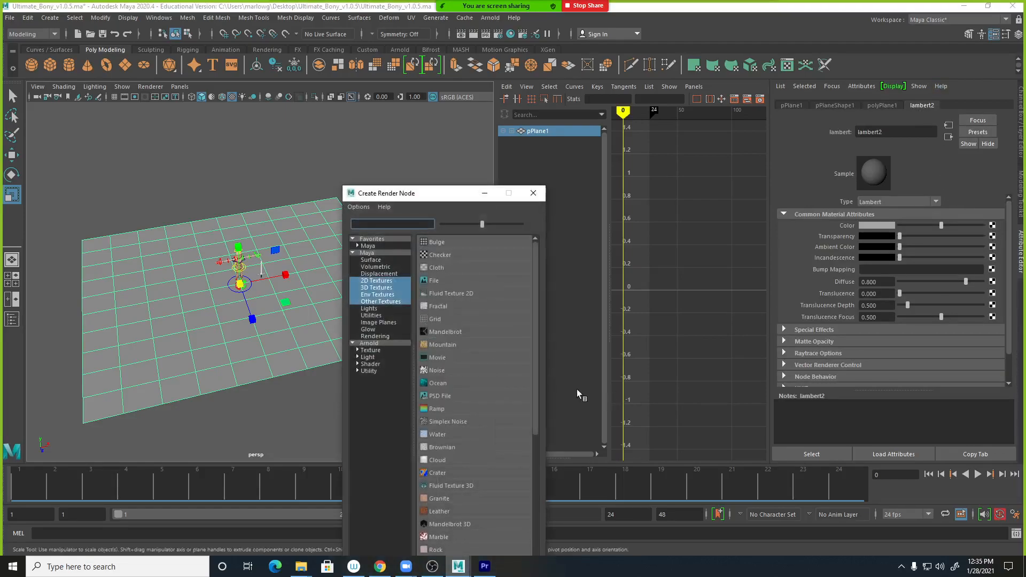
left_click(443, 284)
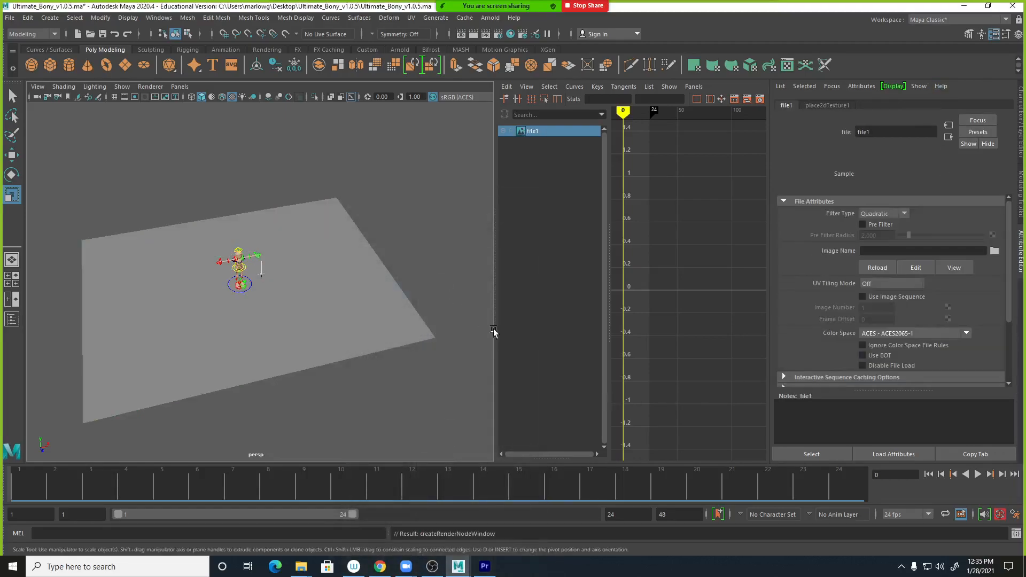
left_click(991, 250)
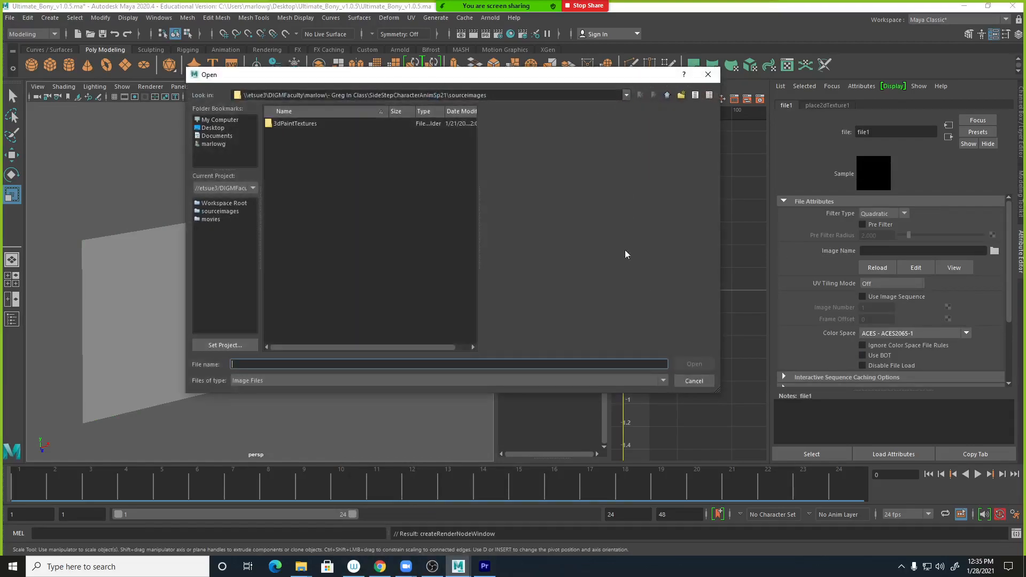
left_click(216, 128)
double_click(281, 143)
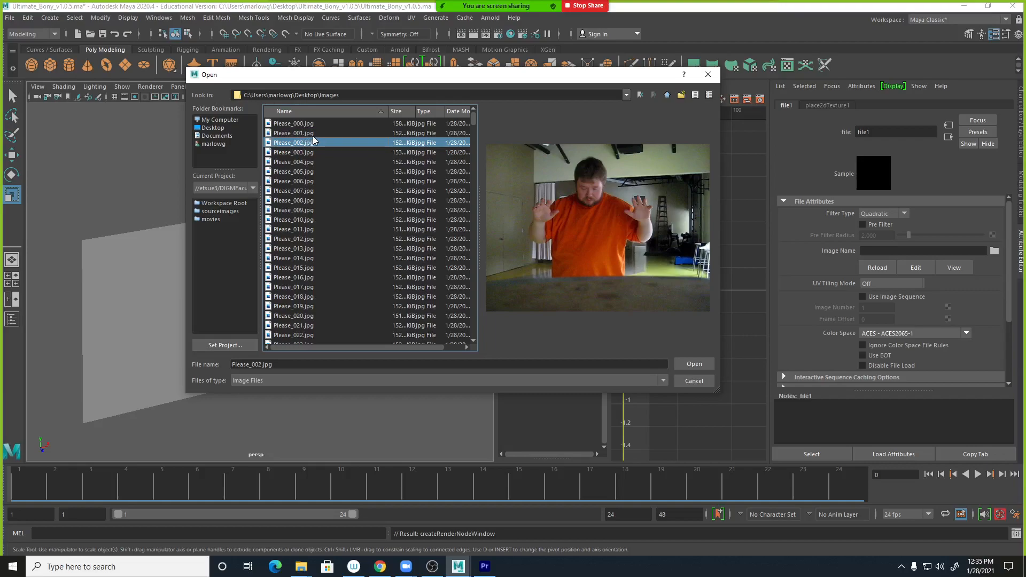
left_click(298, 123)
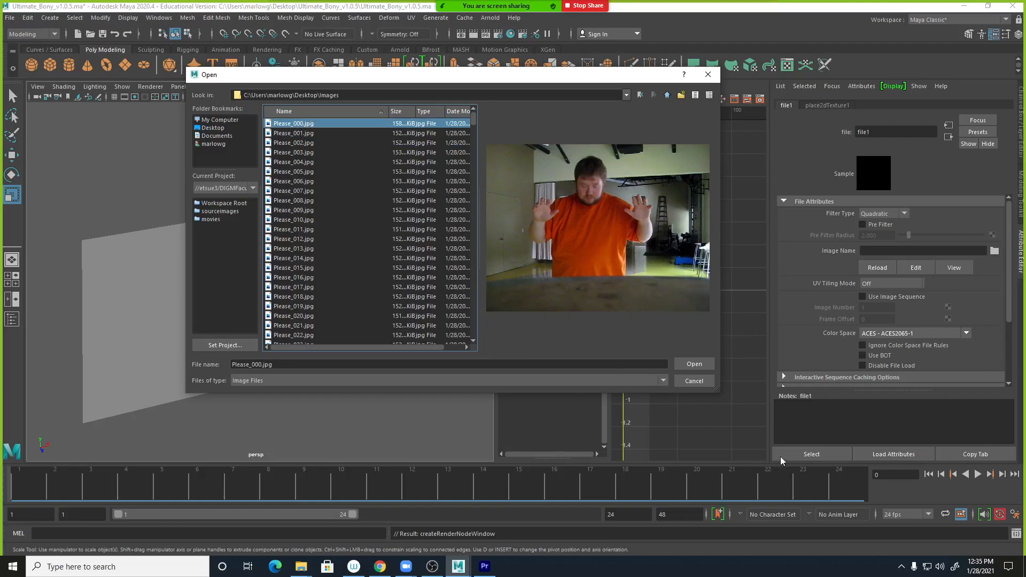
left_click(695, 364)
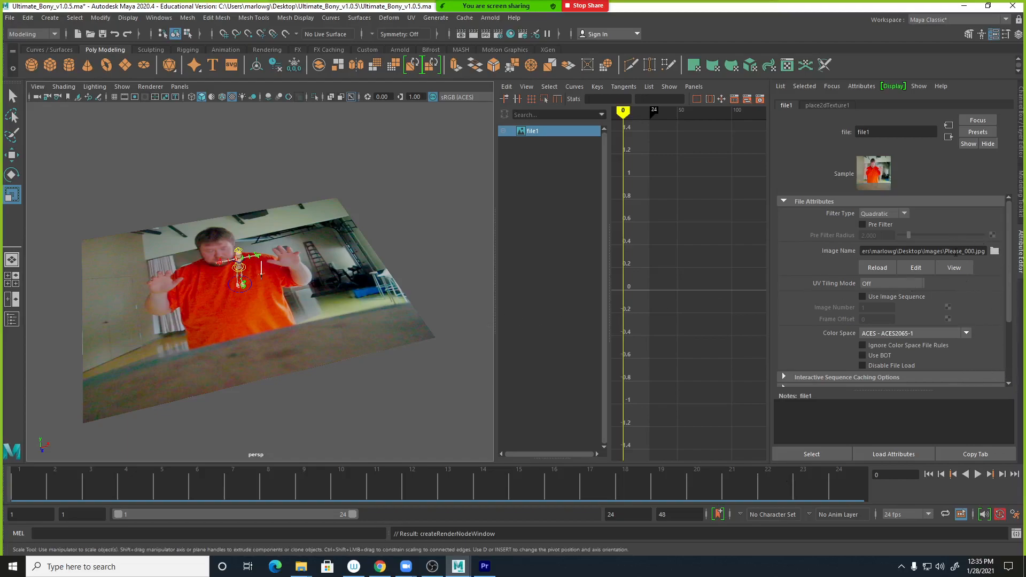
Enable Use Image Sequence on the file texture and scrub the timeline to frame 14 to check the playback.
left_click_drag(946, 251, 963, 254)
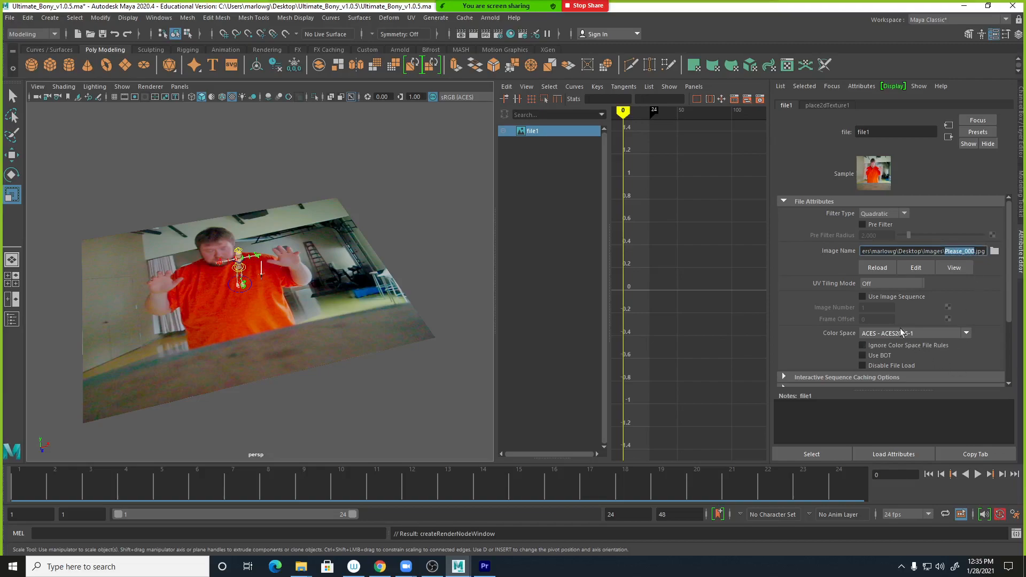
left_click(862, 297)
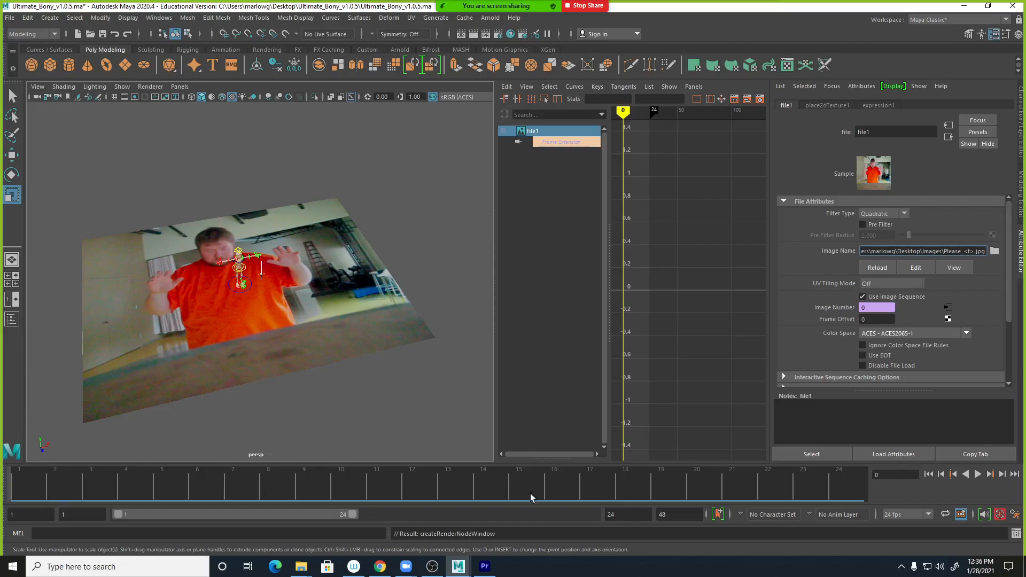
left_click(156, 491)
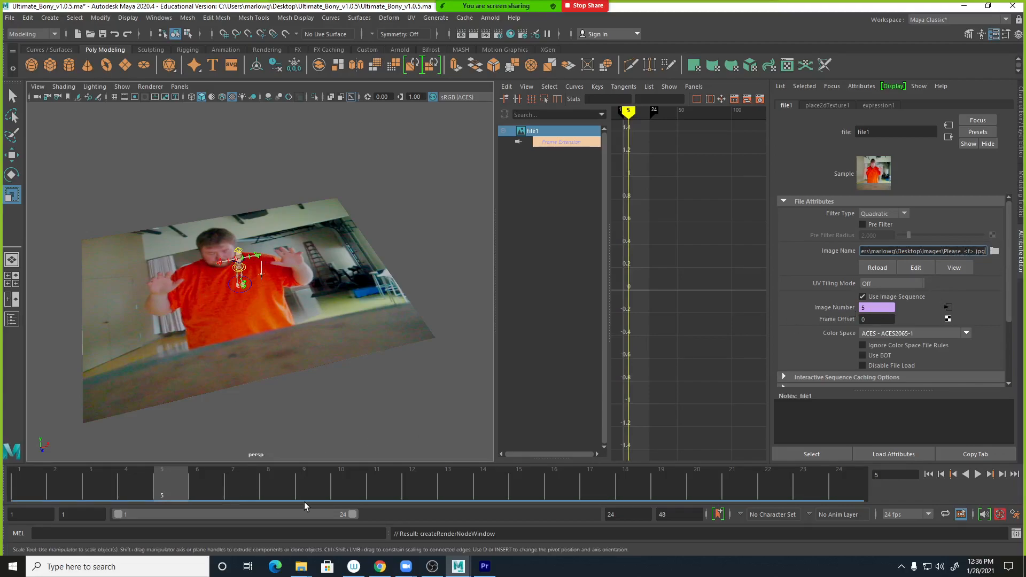
mouse_move(173, 487)
left_mouse_down()
mouse_move(70, 490)
mouse_move(429, 488)
left_mouse_up()
left_click_drag(560, 491, 483, 470)
Rotate the textured plane upright behind the character controls and scale it down uniformly to a Scale X of about 18.6.
left_click(380, 363)
left_click(347, 318)
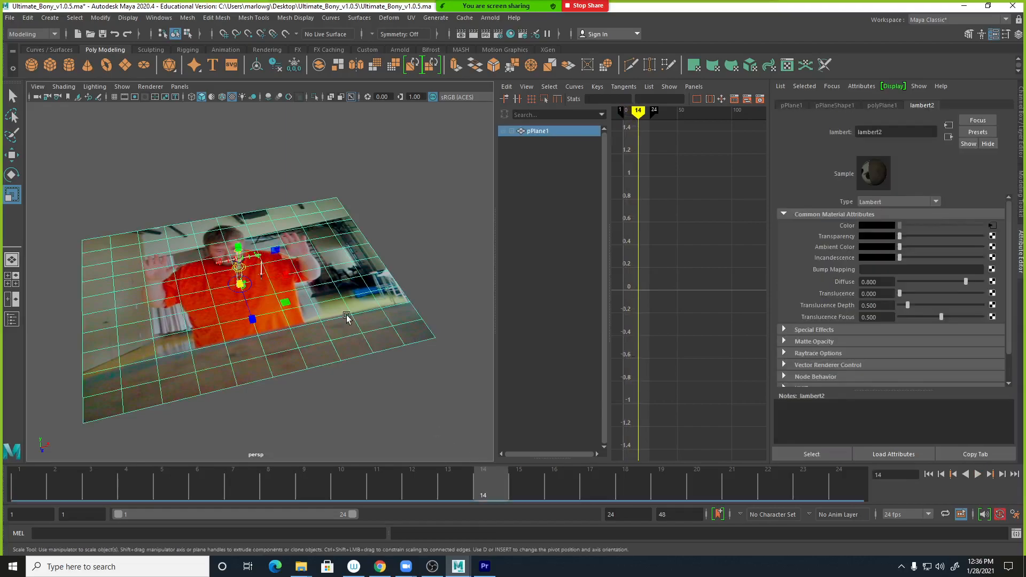
key("e")
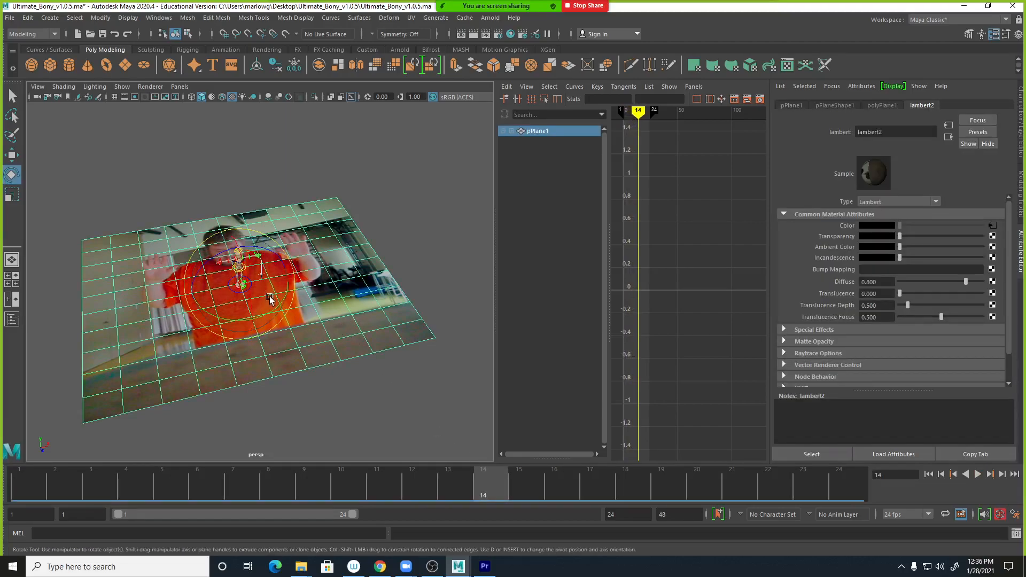
left_click_drag(250, 291, 273, 366)
left_click_drag(335, 367, 306, 322, "alt")
right_click_drag(368, 323, 309, 322, "alt")
key("r")
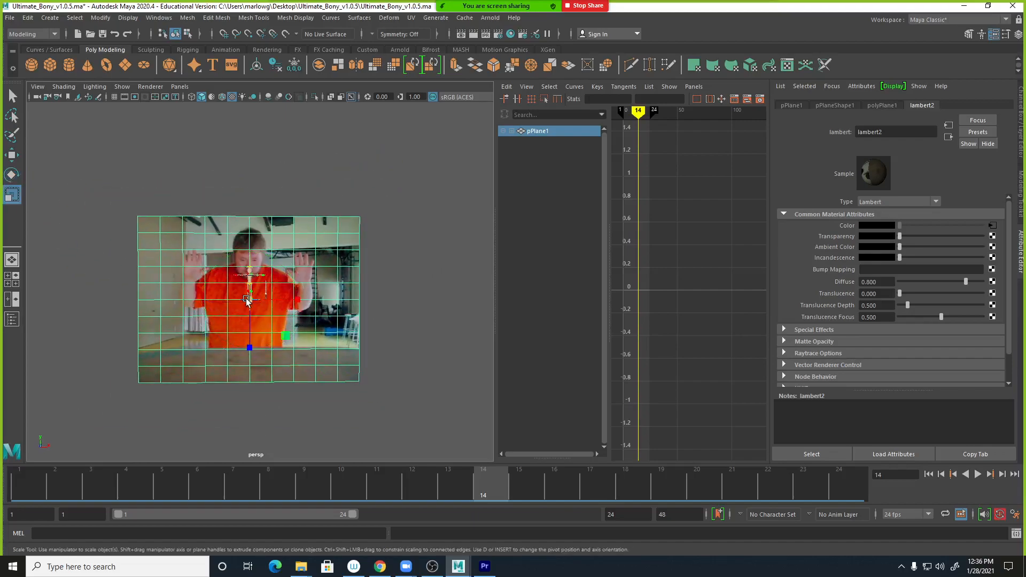
left_click_drag(249, 300, 151, 337)
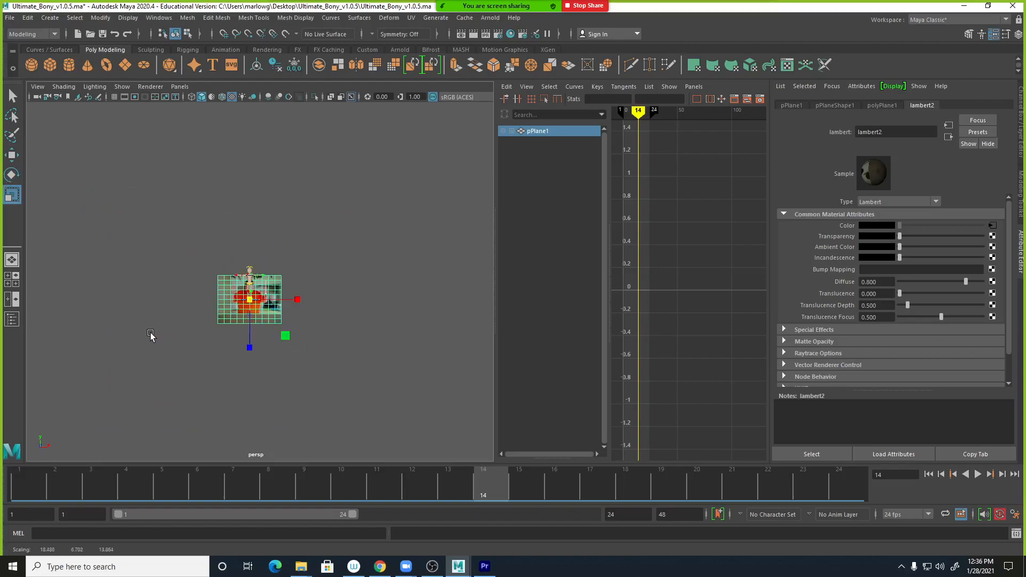
Move the textured reference plane off the character and place it in the air beside the character's head.
key("w")
left_click_drag(252, 299, 295, 266)
right_click_drag(235, 321, 579, 316, "alt")
key("r")
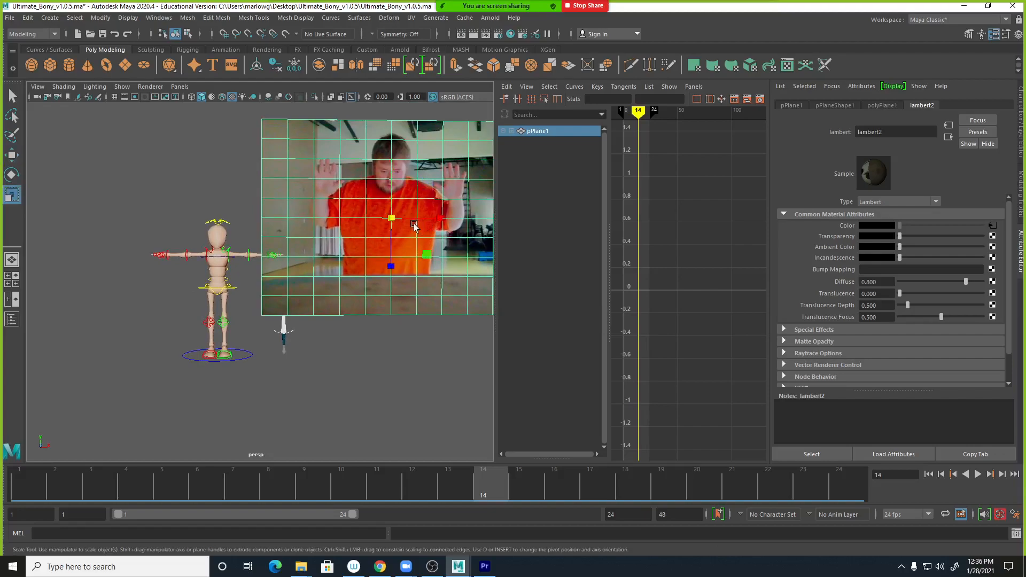
left_click_drag(369, 247, 262, 290, "alt")
key("w")
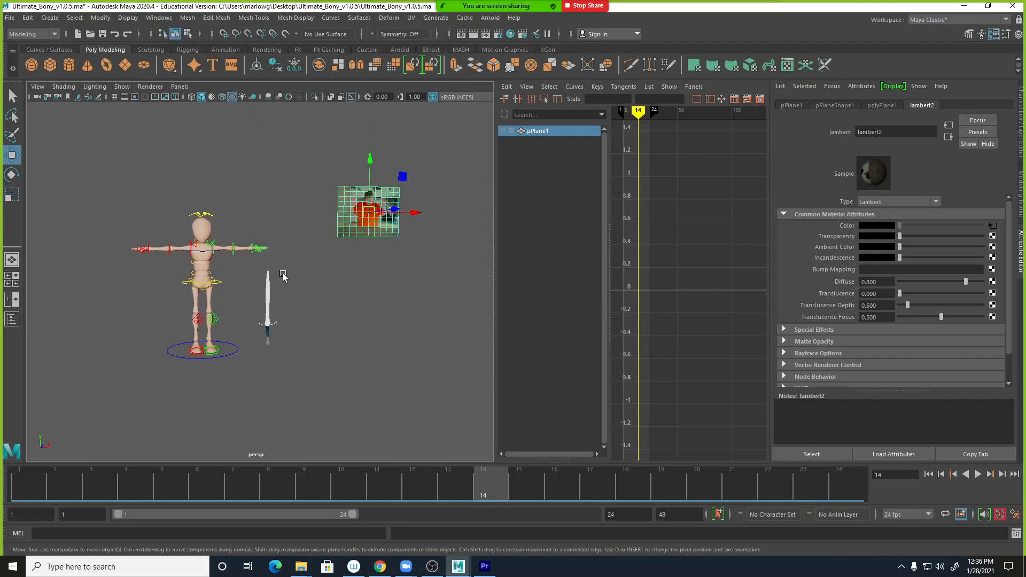
left_click_drag(370, 255, 369, 211, "alt")
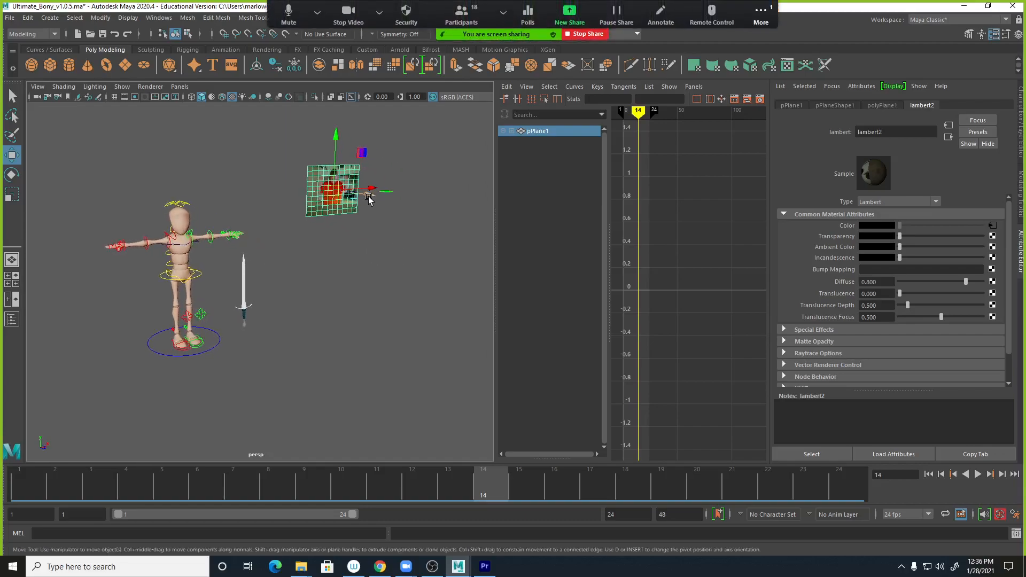
middle_click_drag(368, 239, 300, 227)
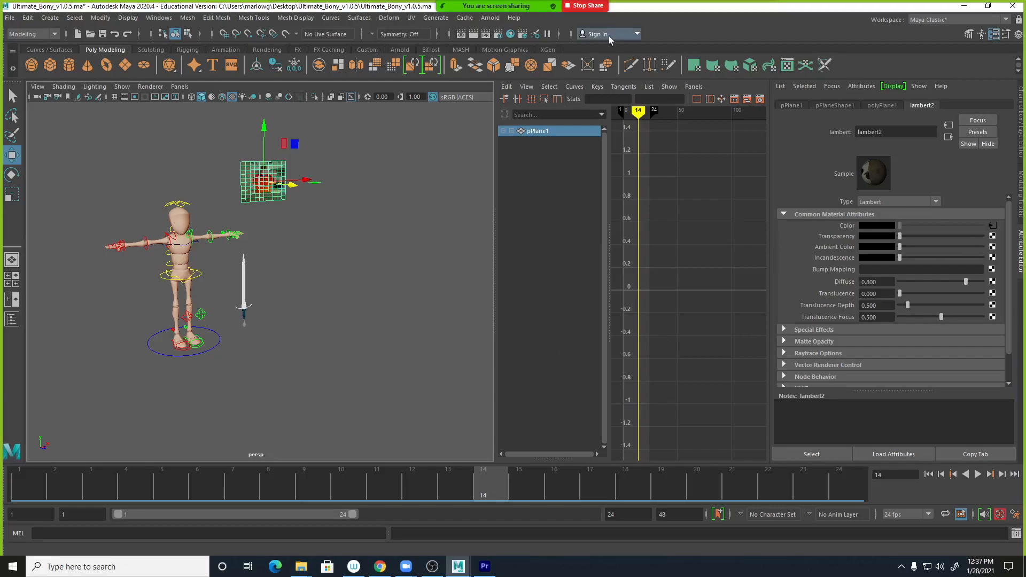
Open the Zoom meeting chat to read the messages and clear the selection in the viewport.
left_click(761, 16)
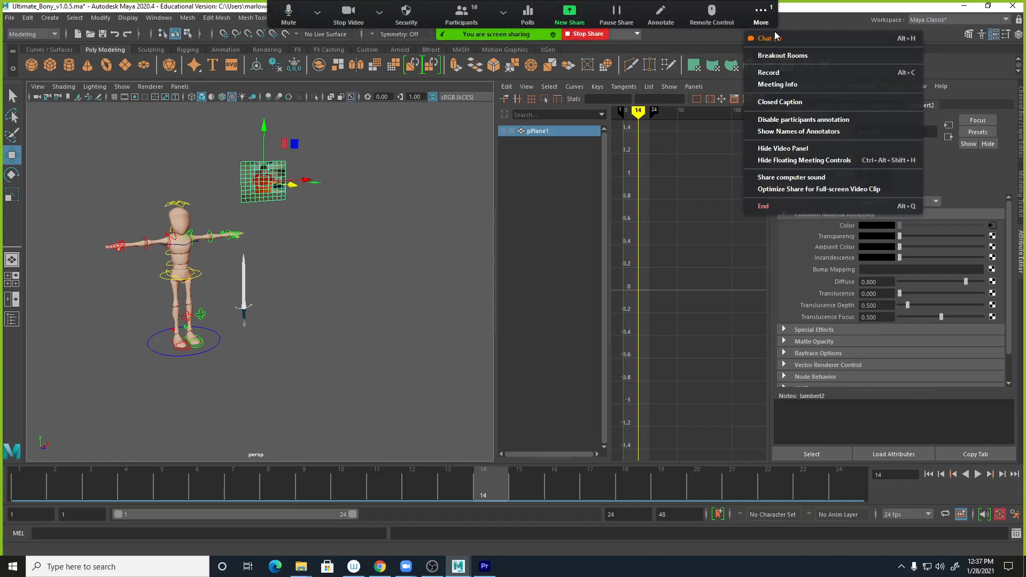
left_click(774, 38)
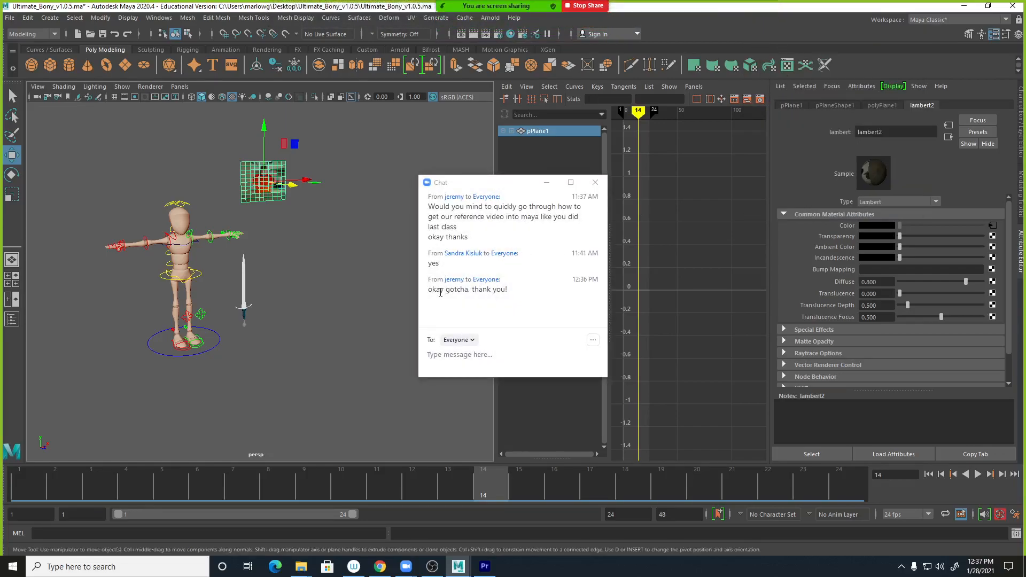
left_click(356, 236)
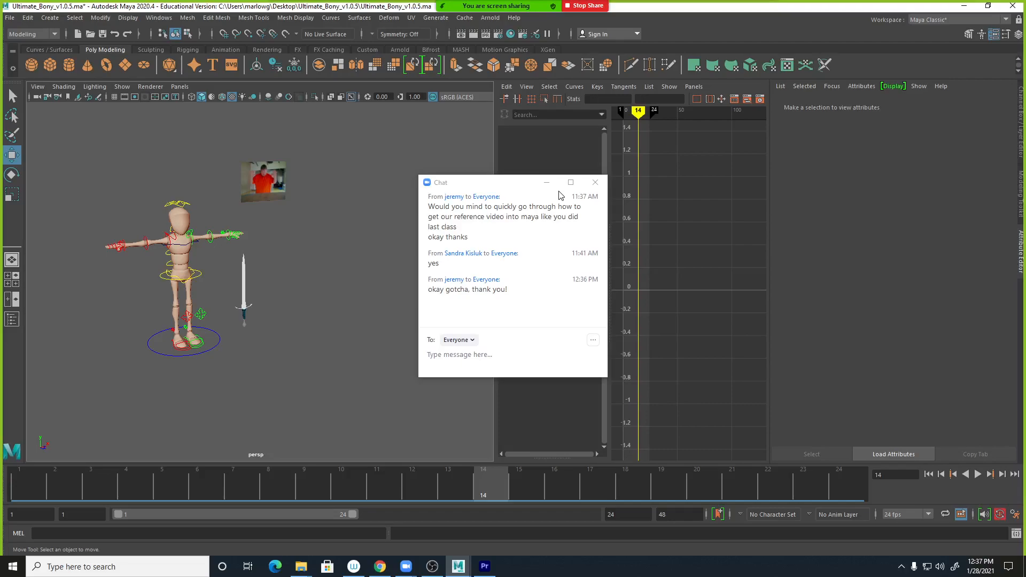
Inspect the file texture behind the plane's Lambert color and its image file and file type choices, leaving the browser without choosing a file.
left_click(263, 186)
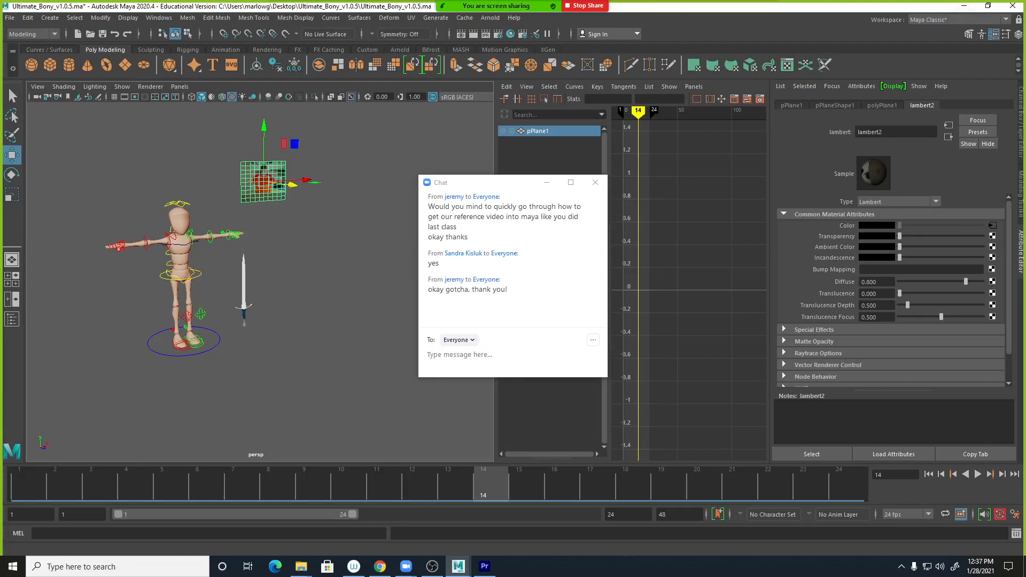
left_click(992, 225)
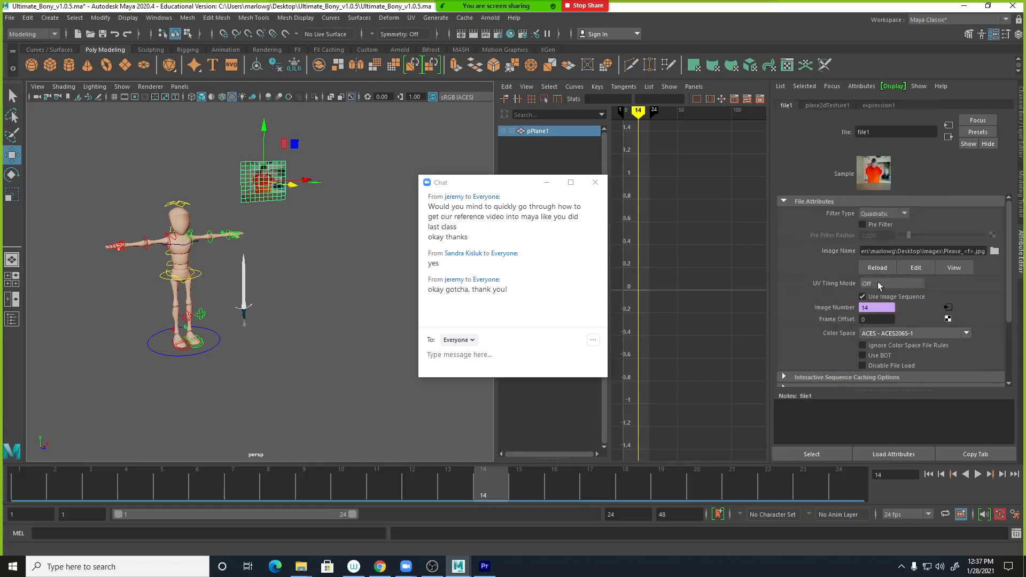
left_click(994, 251)
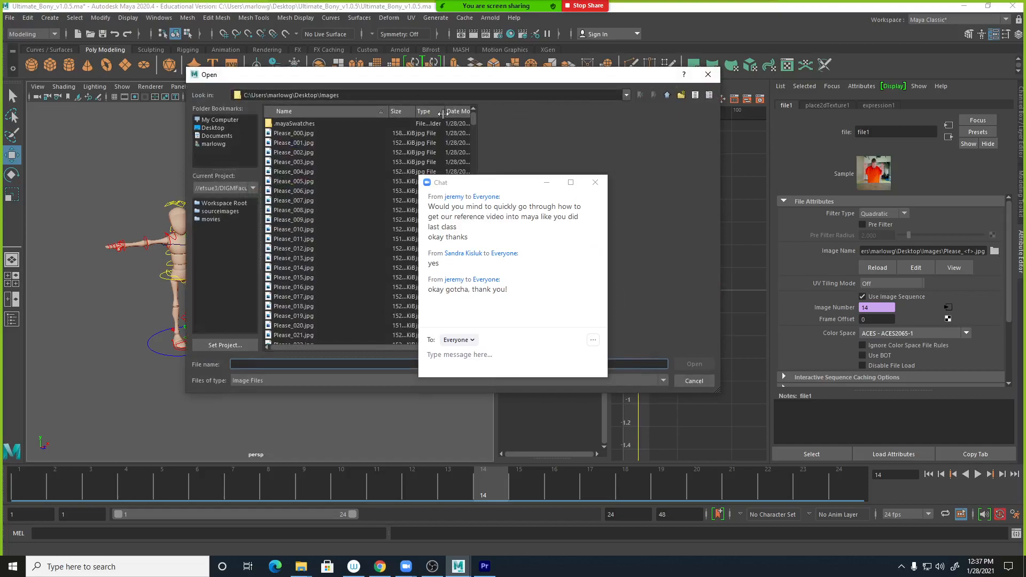
left_click(290, 382)
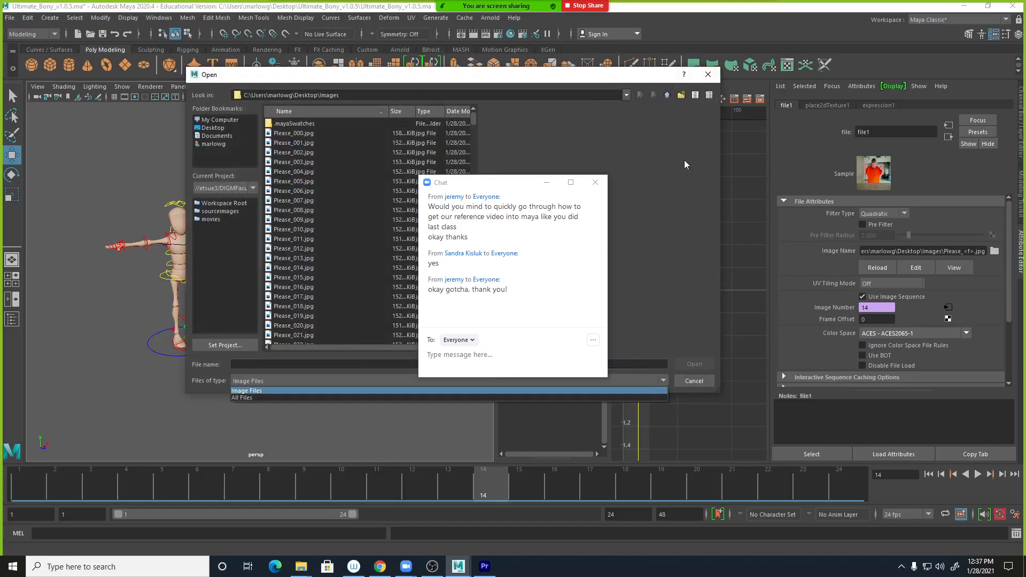
left_click(696, 381)
left_click(696, 381)
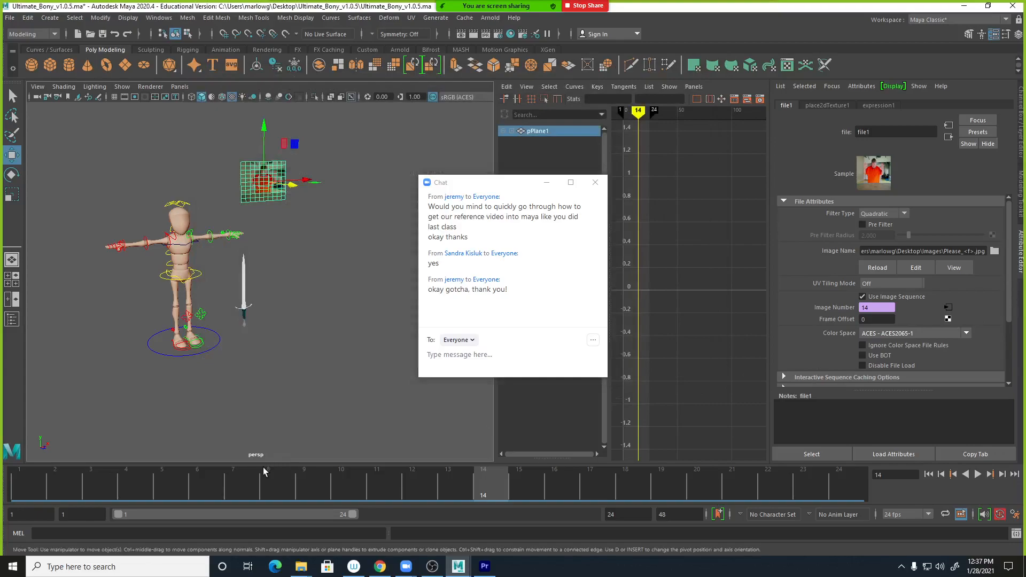
Play the timeline to check the image sequence on the plane and stop at frame 10.
left_click(219, 487)
key("alt+v")
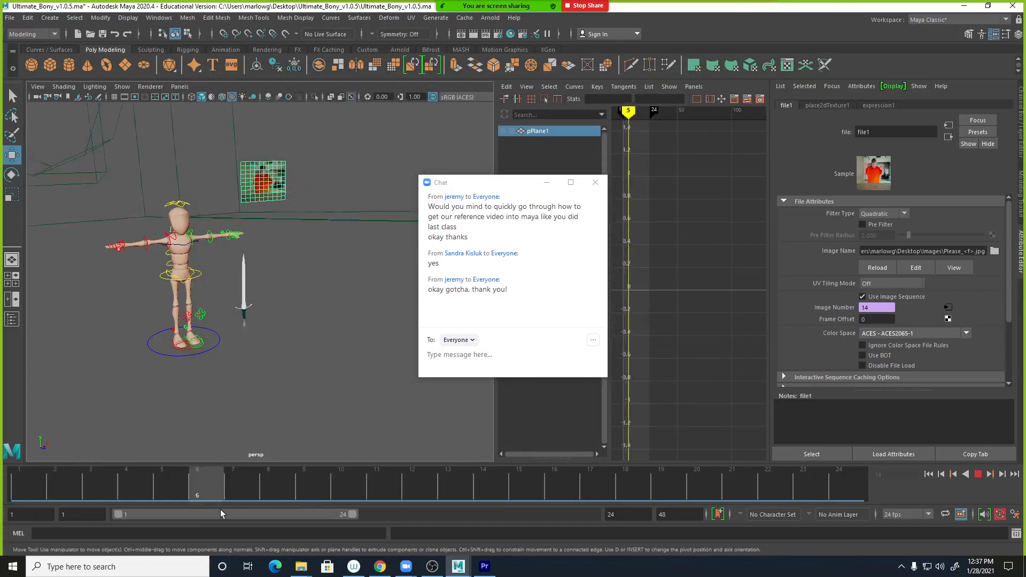
key("alt+v")
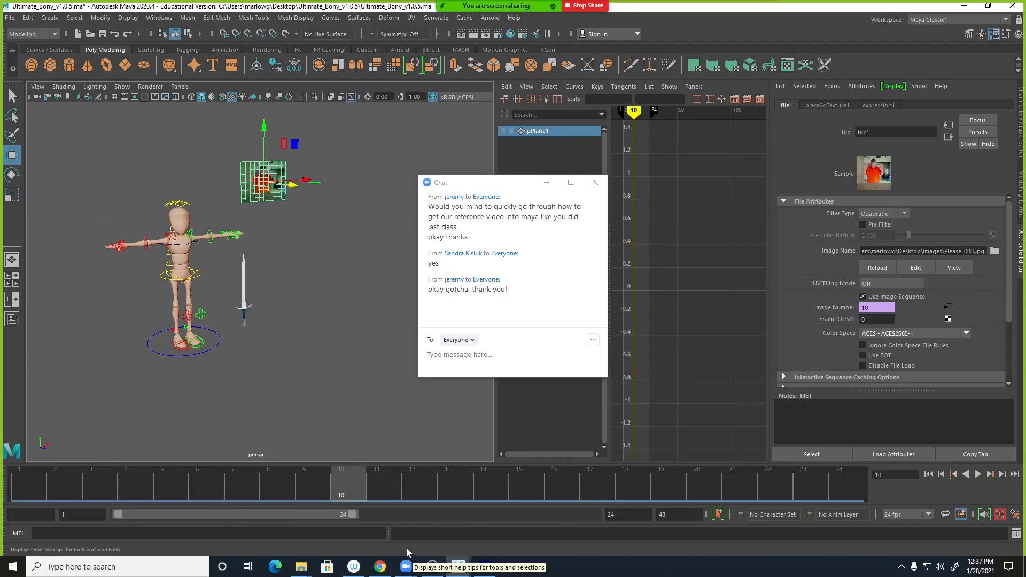
Minimize the meeting chat and delete the textured reference plane from the scene.
left_click(546, 182)
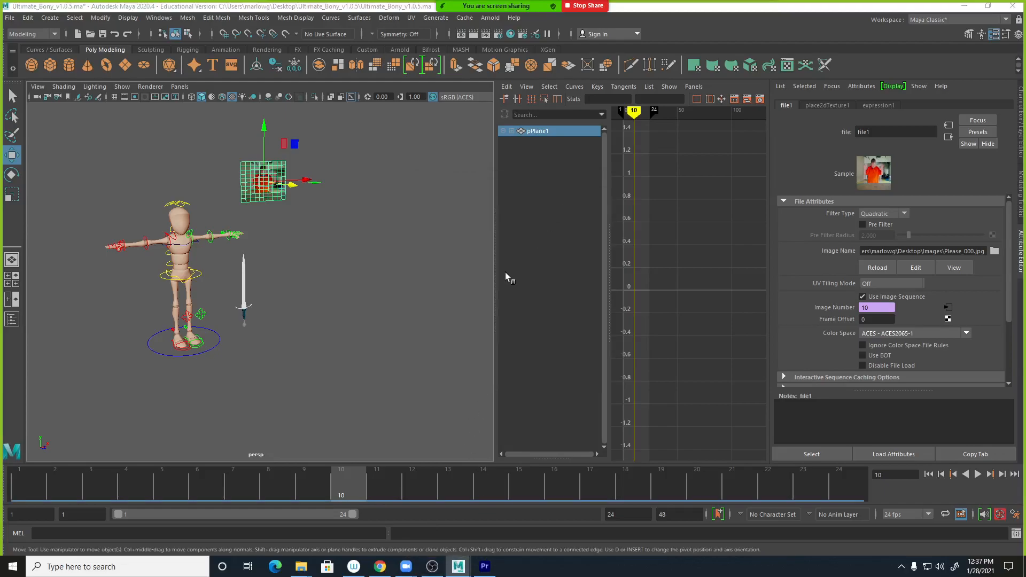
left_click(411, 254)
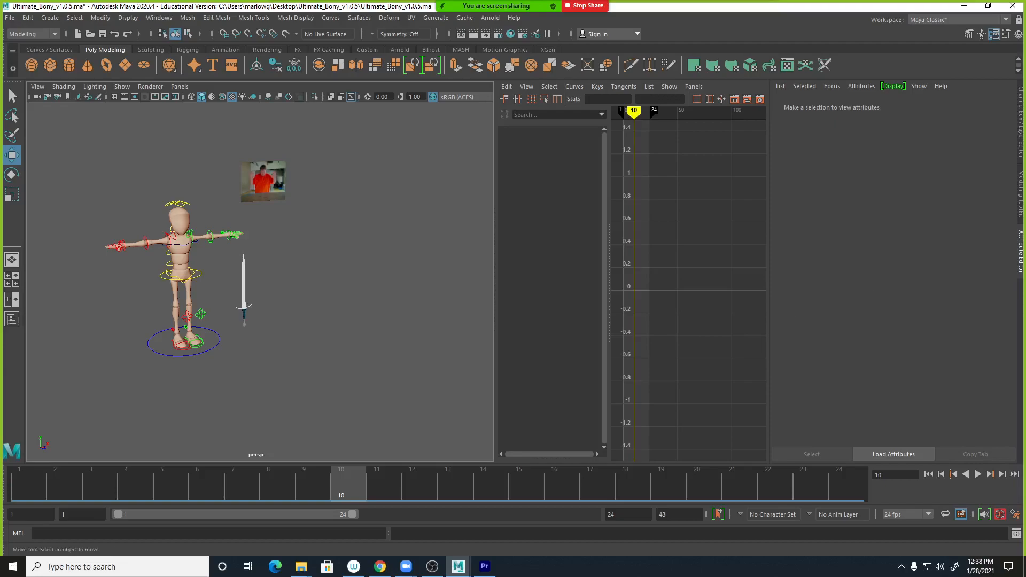
left_click_drag(593, 576, 657, 207)
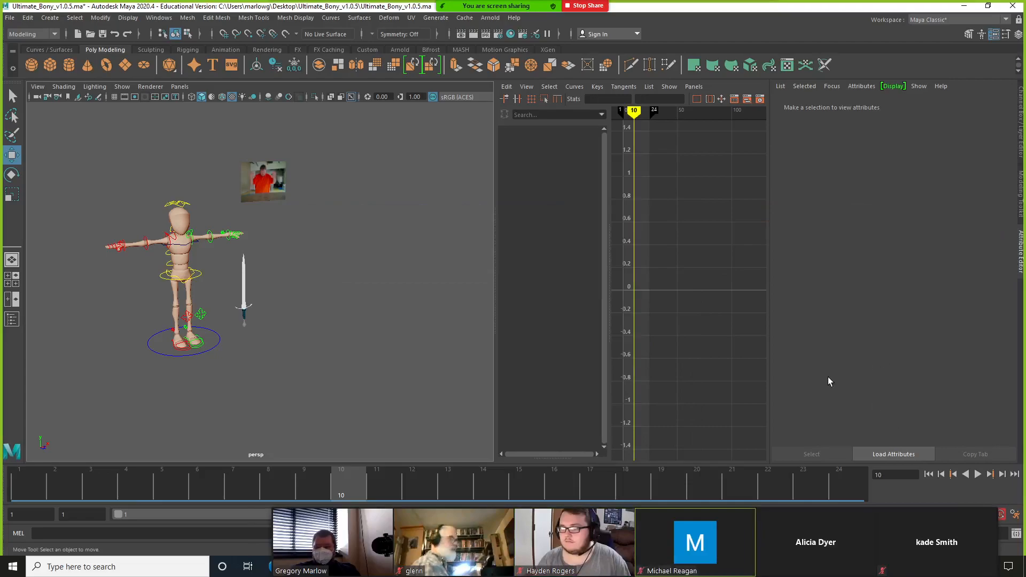
left_click(279, 188)
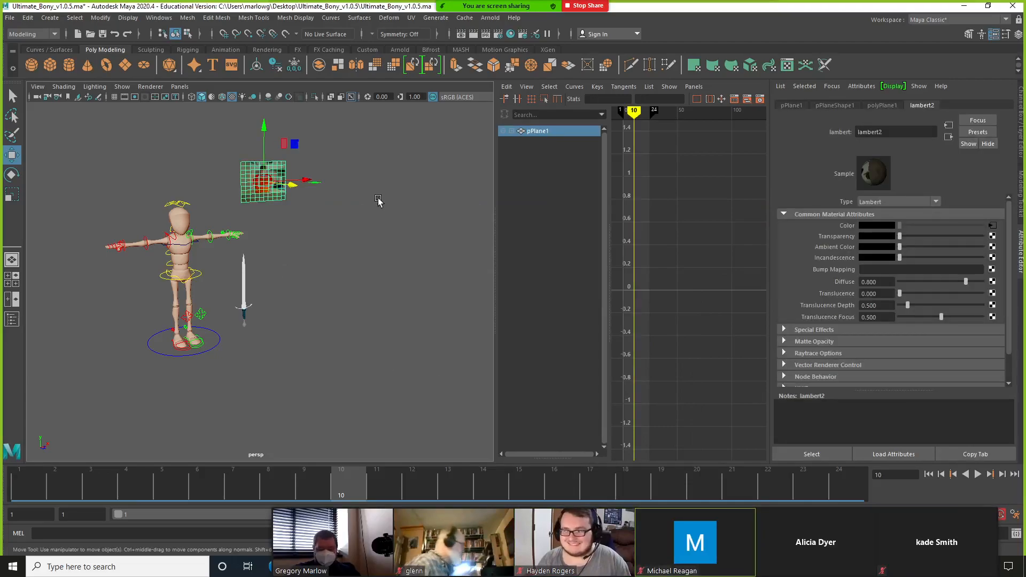
key("Delete")
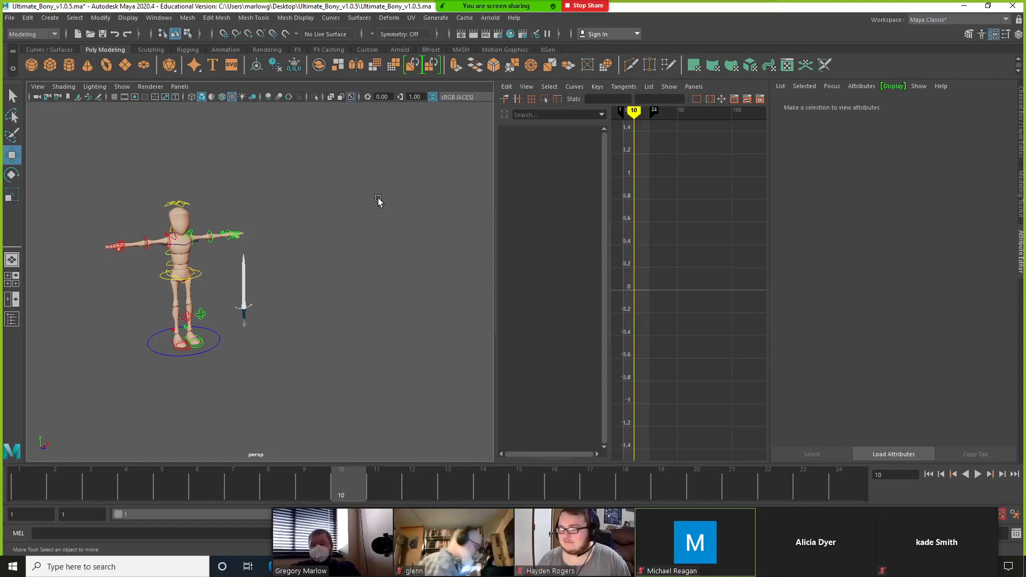
Show the Channel Box in place of the Attribute Editor and maximize the perspective view.
left_click(1021, 122)
left_click_drag(563, 220, 557, 275)
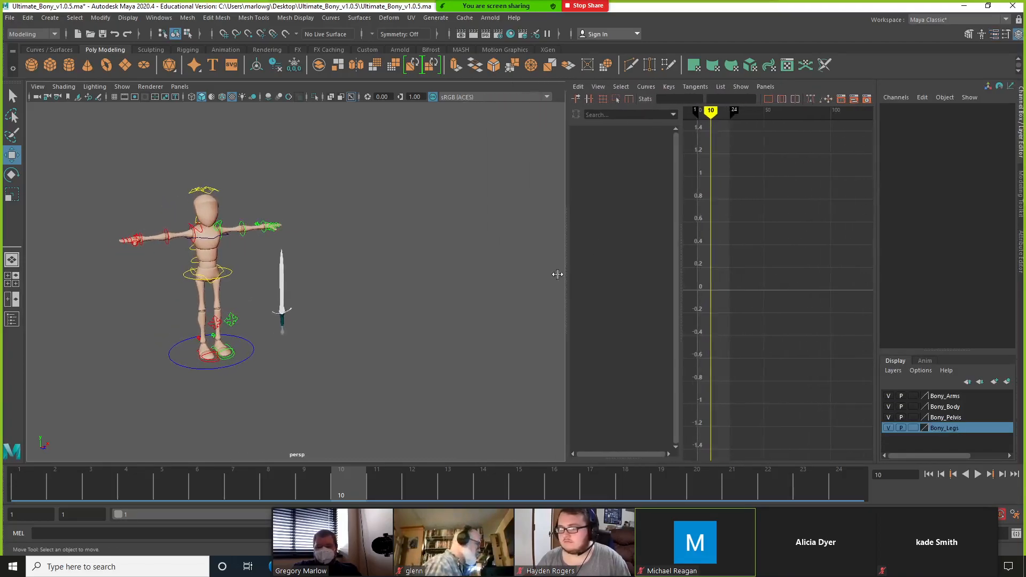
key("space")
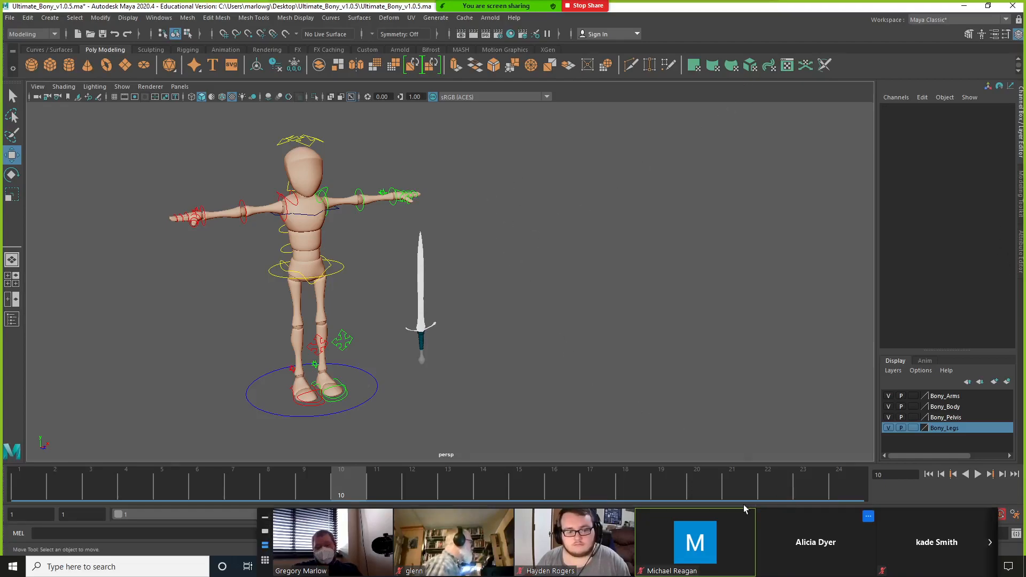
Reopen the Zoom meeting chat to read the newest message, and minimize it again.
mouse_move(558, 7)
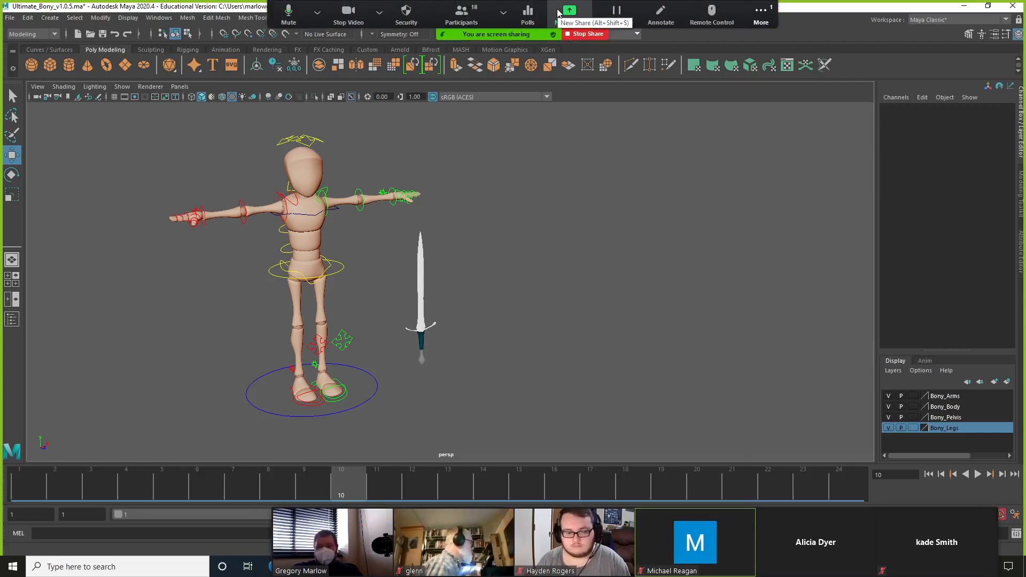
left_click(761, 13)
left_click(761, 39)
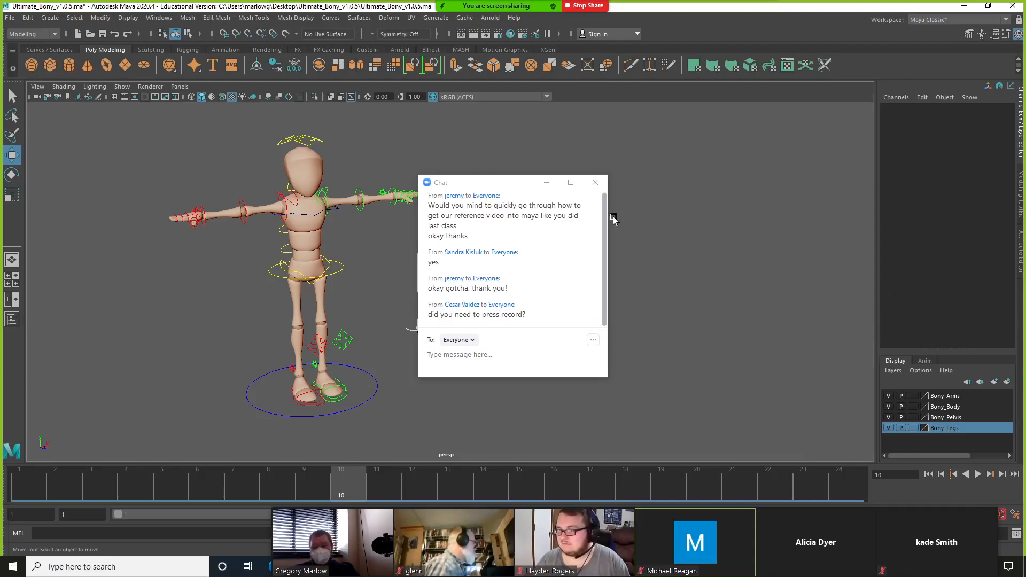
left_click(548, 184)
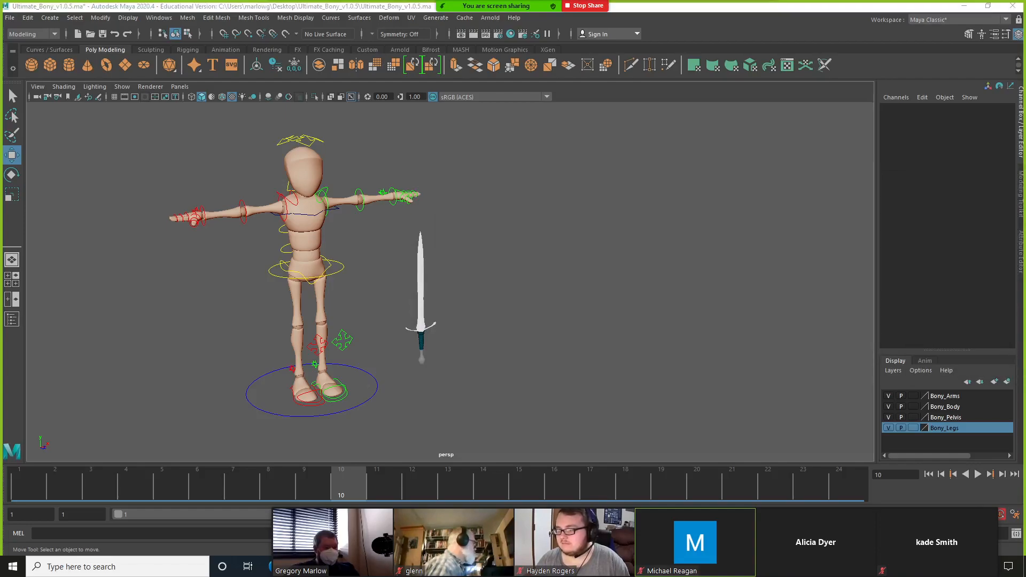
Try rotating the character's second spine and left shoulder FK controls.
left_click(419, 343)
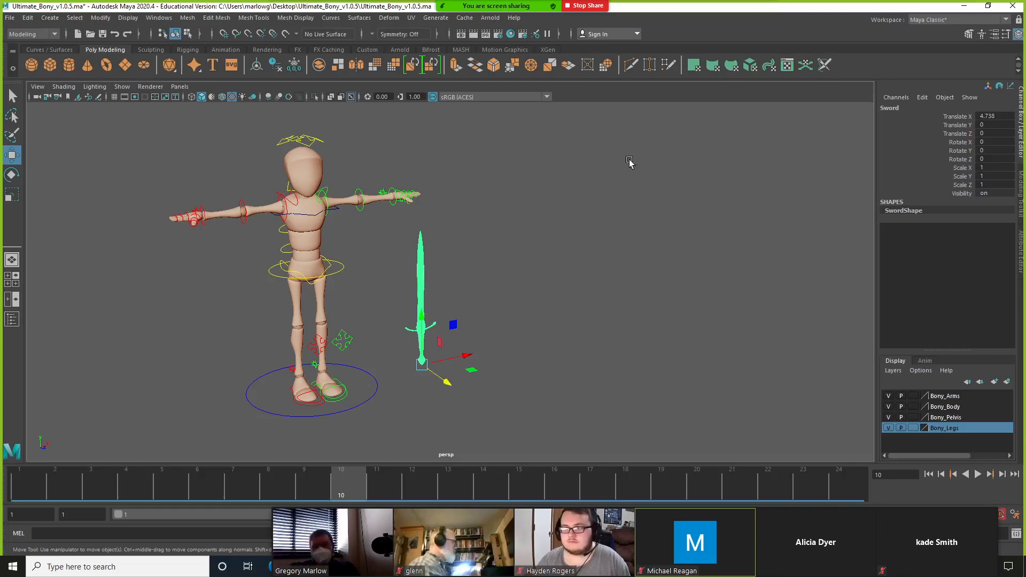
scroll(419, 218, "up", 4)
middle_click_drag(557, 193, 863, 309, "alt")
right_click_drag(438, 222, 637, 261, "alt")
left_click_drag(637, 261, 393, 200, "alt")
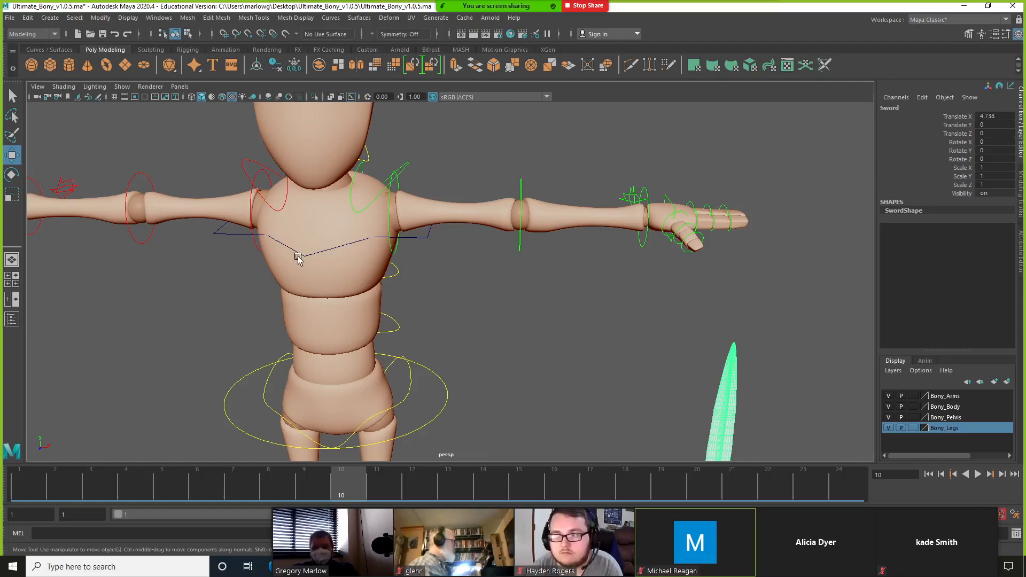
left_click(395, 272)
key("e")
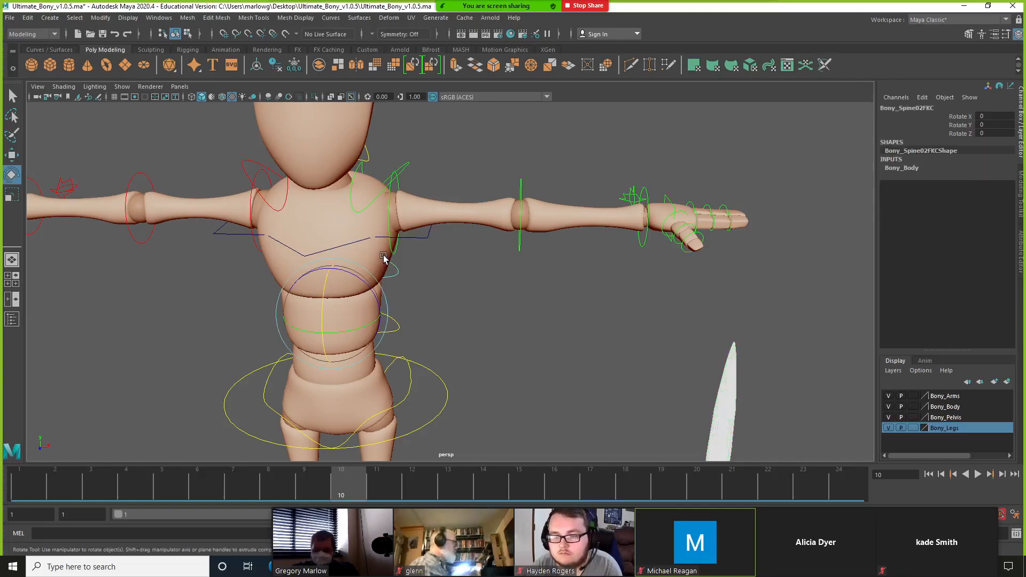
left_click_drag(368, 297, 549, 250)
left_click(389, 219)
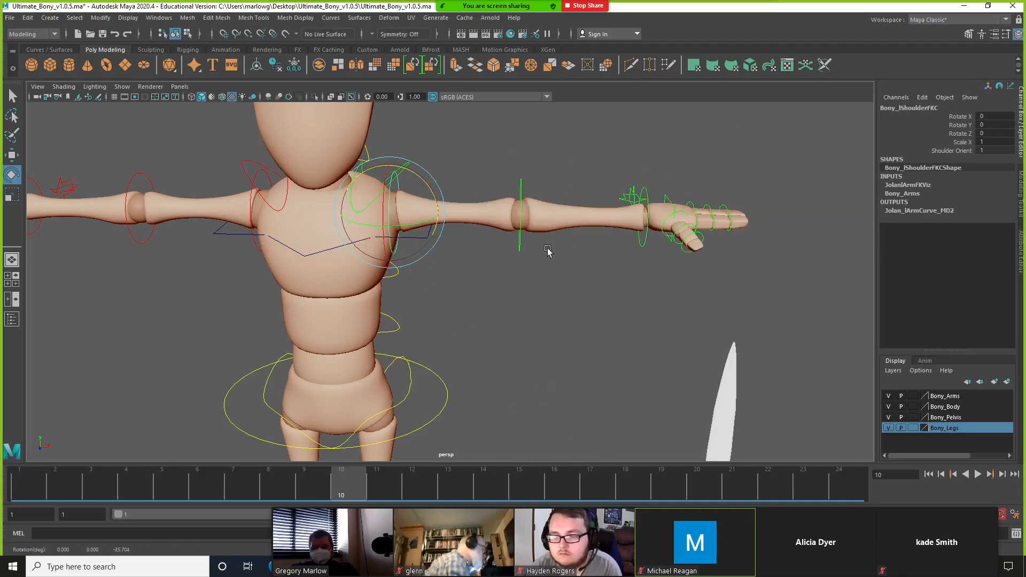
Try bending the left elbow and rotating the left wrist with their FK controls, and undo these rotations.
left_click(524, 196)
left_click(520, 197)
left_click_drag(519, 202, 607, 259)
left_click(596, 227)
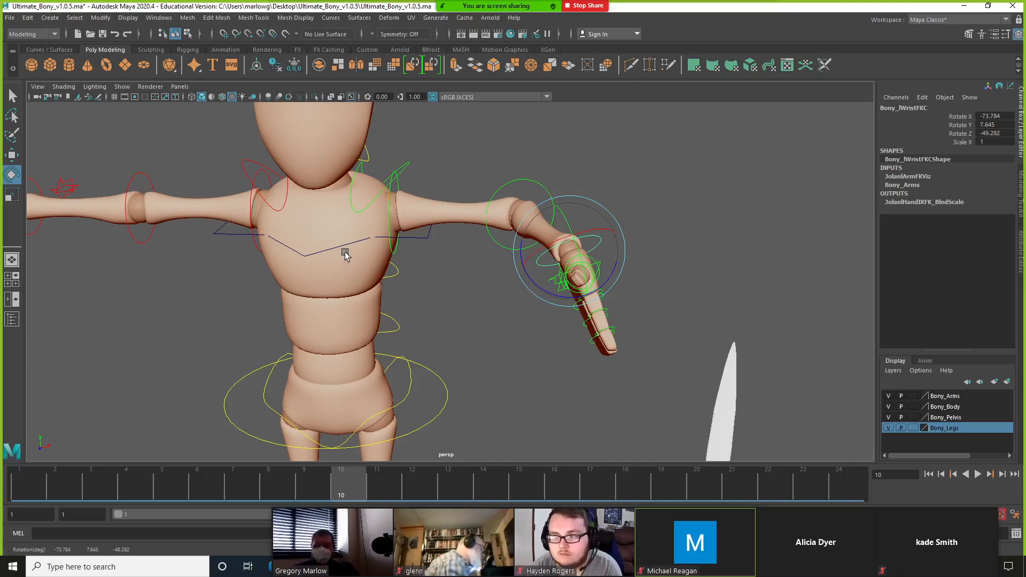
key("ctrl+z")
key("ctrl+z")
key("ctrl+z")
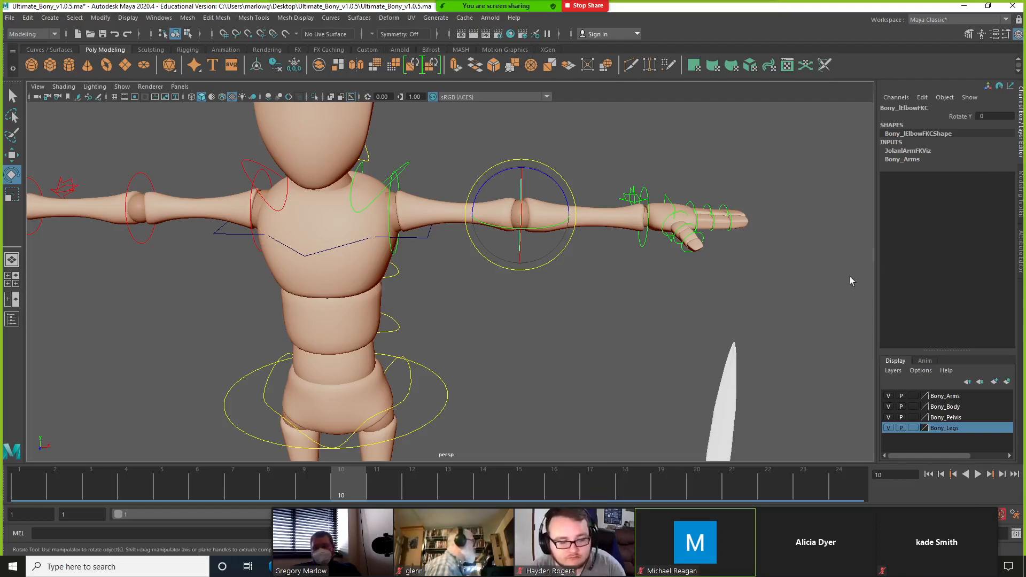
Rotate the left shoulder FK control to about 54 in Y, the elbow to about -100 in Y, and the wrist to about -42, 21, 28.
left_click_drag(600, 267, 550, 284, "alt")
middle_click_drag(549, 284, 630, 272, "alt")
left_click_drag(630, 272, 442, 227, "alt")
left_click(398, 169)
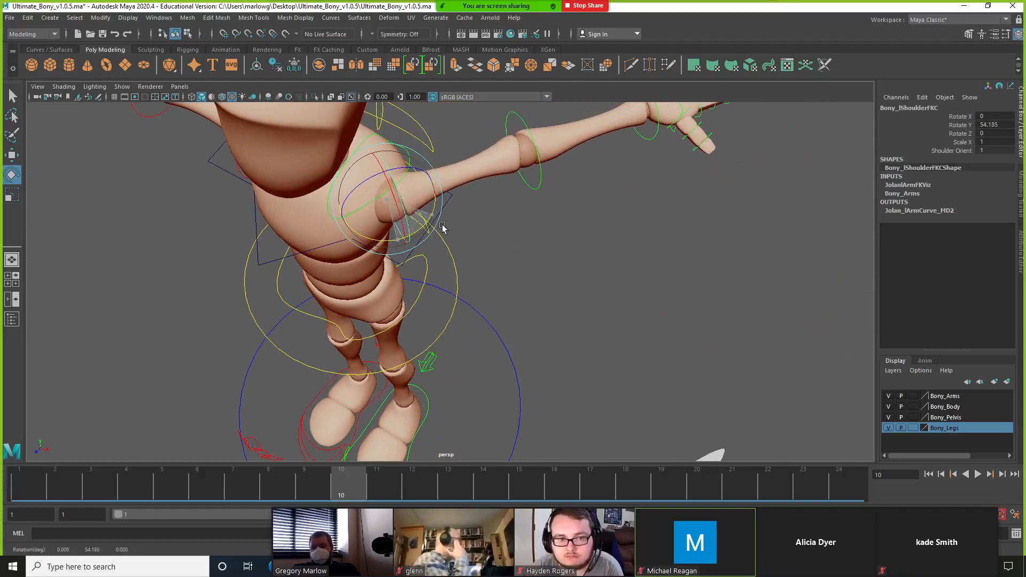
left_click(546, 182)
left_click_drag(565, 178, 474, 209)
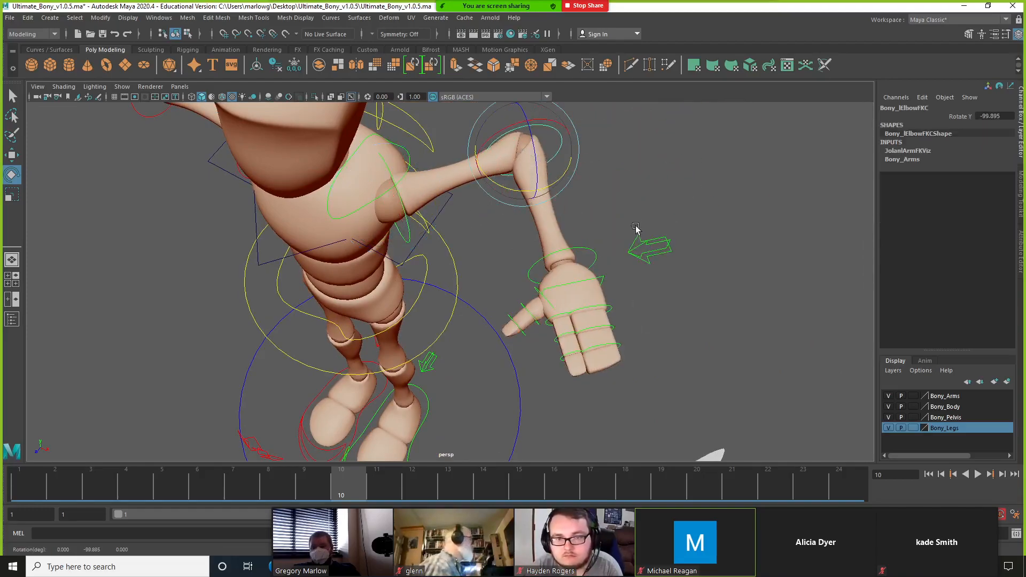
left_click(588, 252)
mouse_move(588, 251)
left_mouse_down()
mouse_move(561, 264)
mouse_move(570, 250)
left_mouse_up()
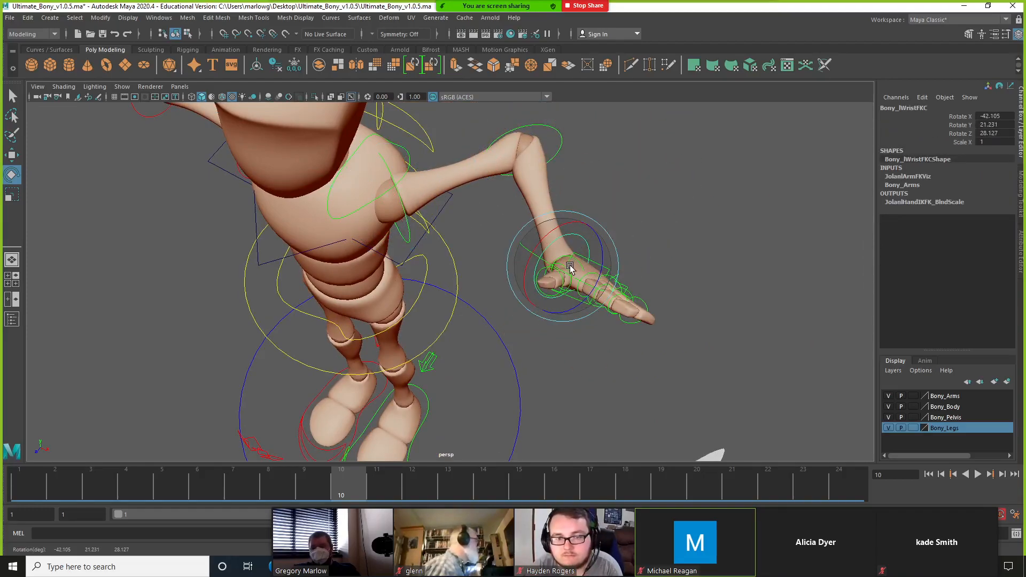
Undo the left wrist, elbow and shoulder rotations.
key("ctrl+z")
key("ctrl+z")
key("ctrl+z")
key("ctrl+z")
key("ctrl+z")
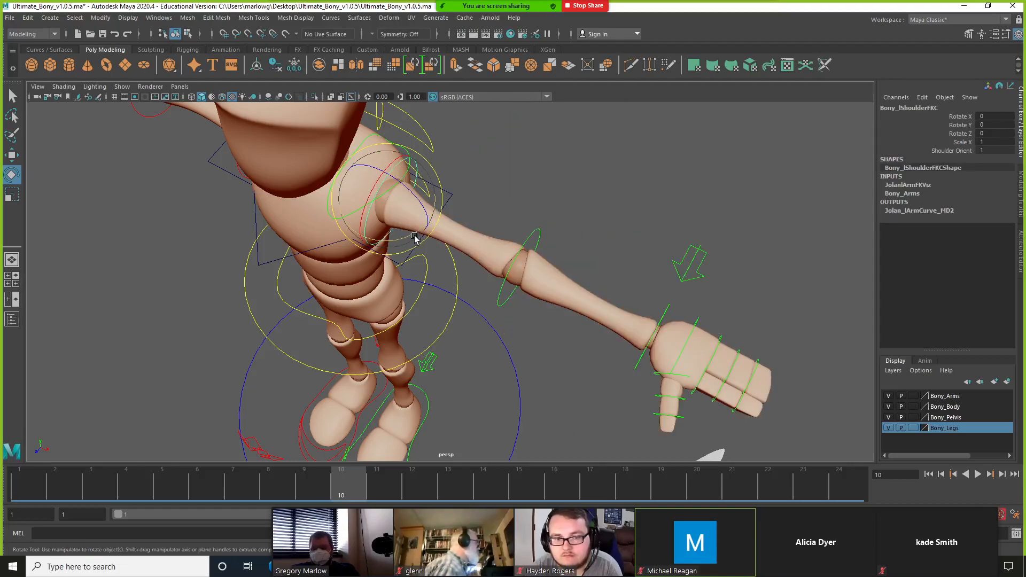
Rotate the left shoulder FK control to about -15, 35, -13, bend the elbow, and rotate the wrist to about -28, 6, 49.
left_click_drag(381, 237, 414, 228)
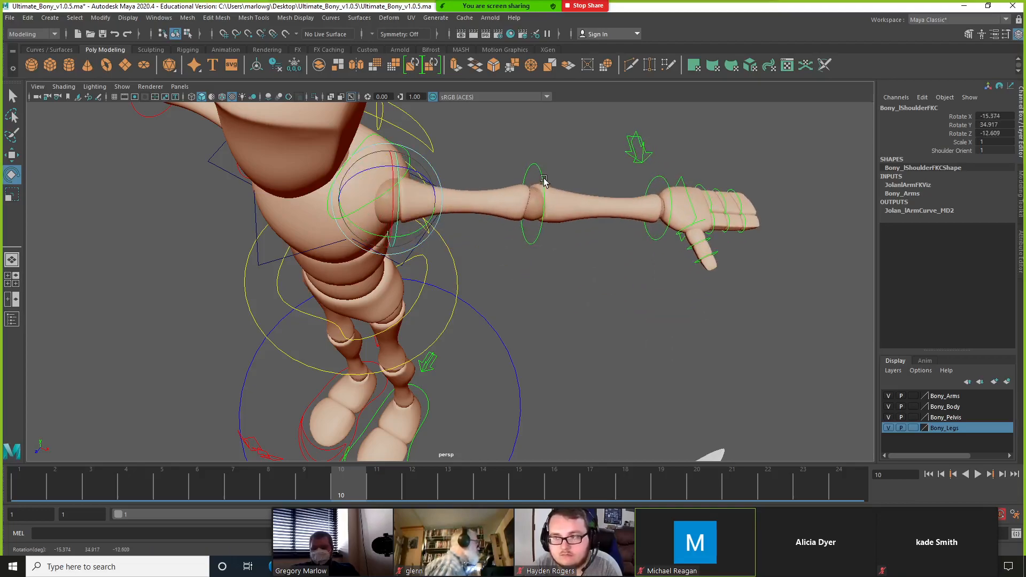
left_click(543, 180)
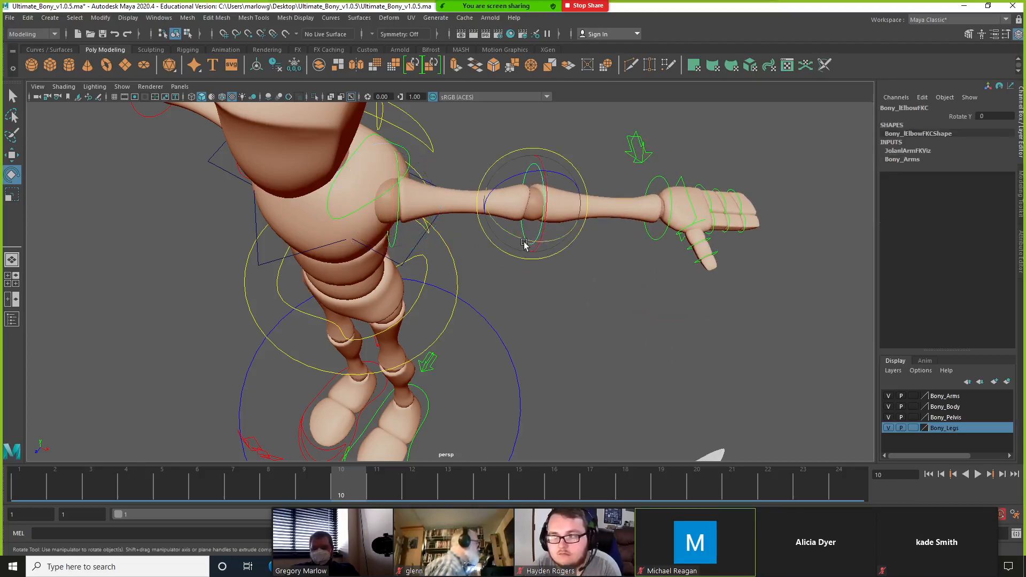
left_click_drag(520, 237, 469, 210)
left_click(625, 287)
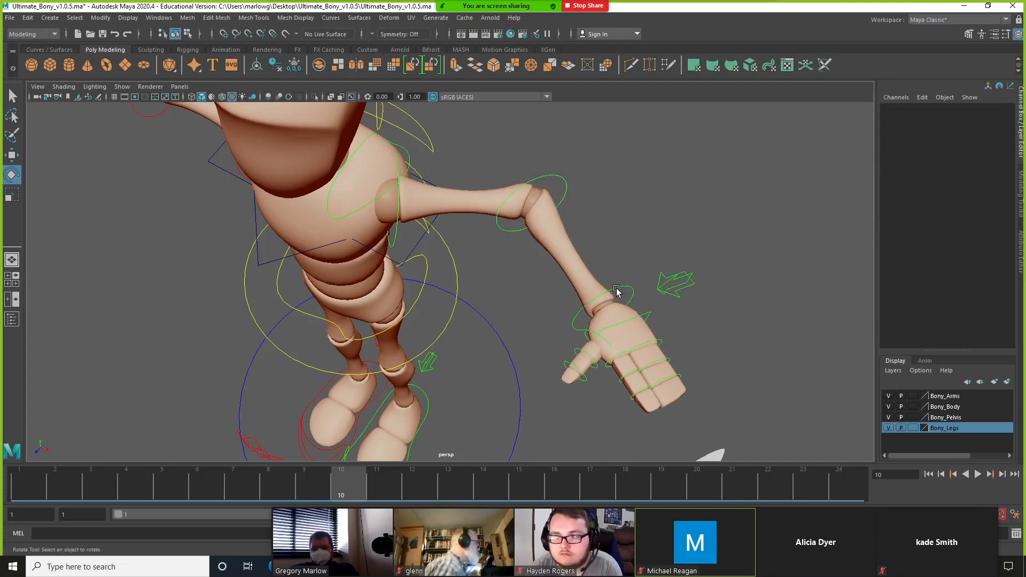
left_click(614, 293)
left_click_drag(613, 293, 611, 283)
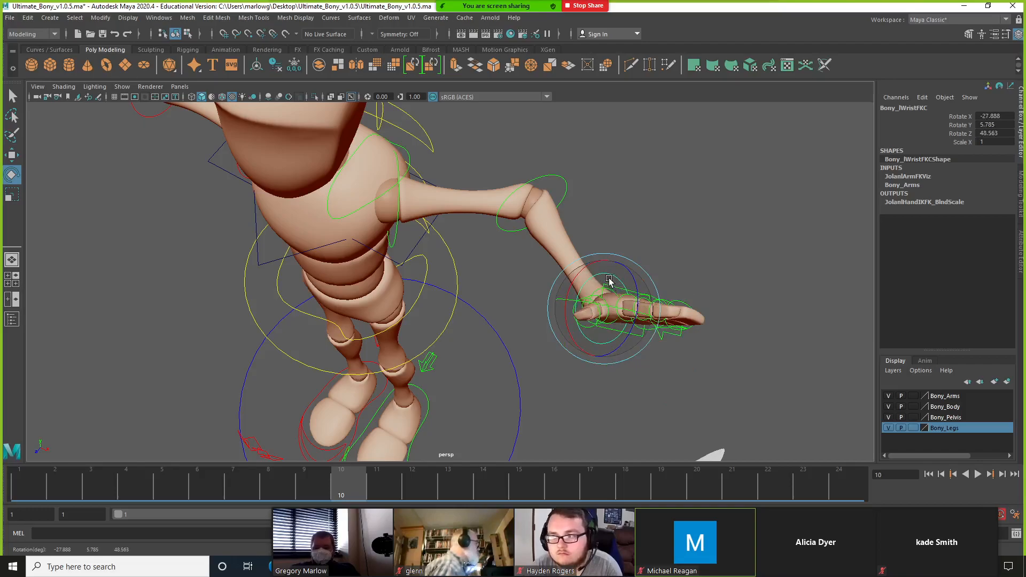
left_click_drag(452, 280, 518, 220, "alt")
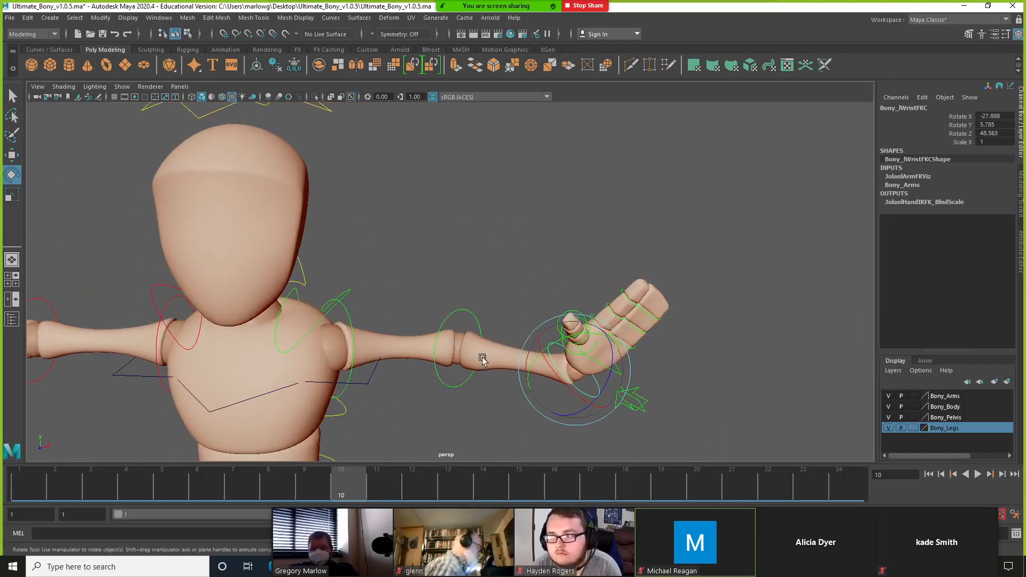
left_click_drag(382, 339, 540, 277, "alt")
left_click_drag(559, 384, 680, 350, "alt")
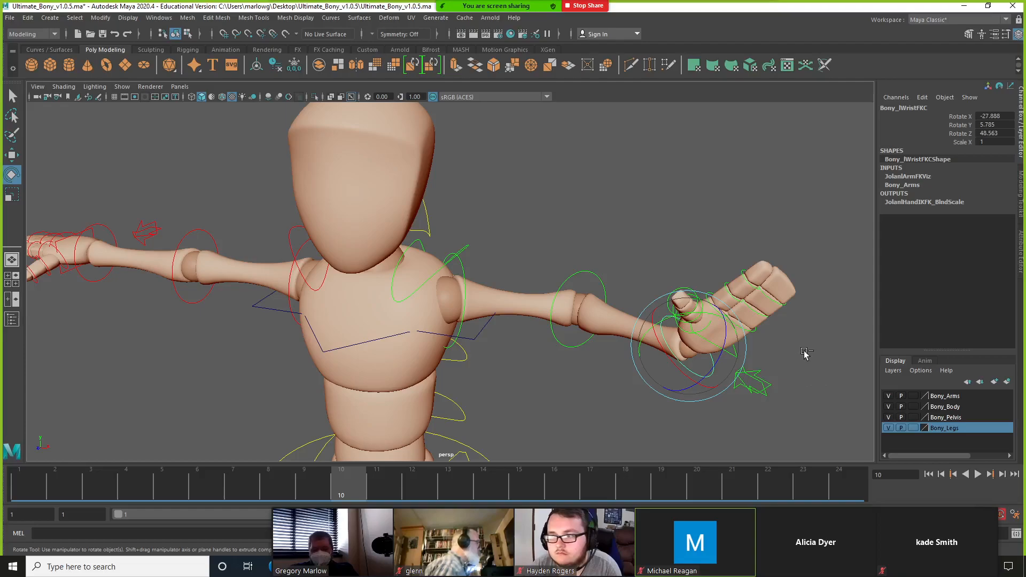
Undo the FK rotations of the left wrist, elbow and shoulder.
key("ctrl+z")
key("ctrl+z")
key("ctrl+z")
key("ctrl+z")
key("ctrl+z")
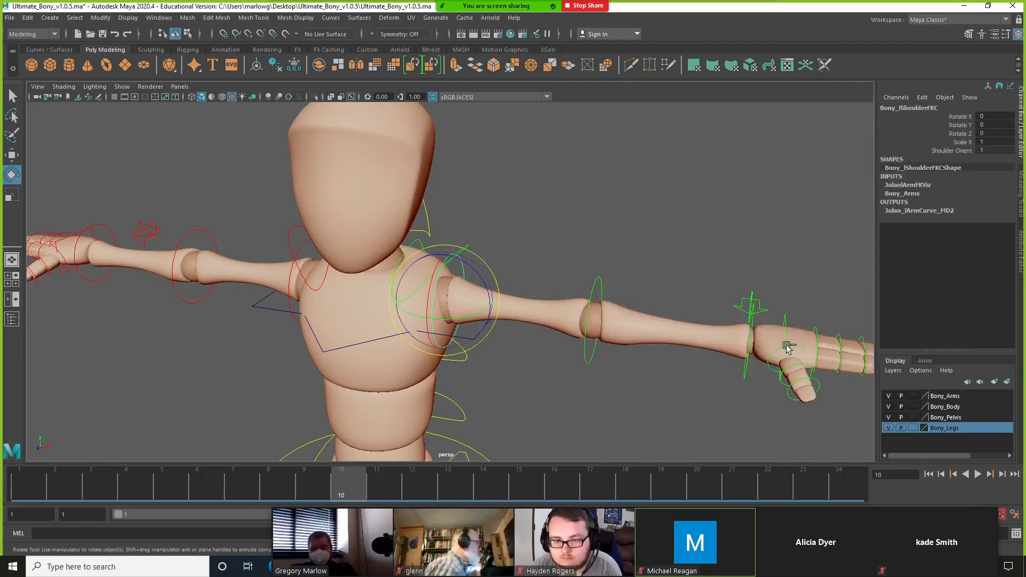
Set Switch Ik Fk to 0 on the left arm's switch control.
left_click(752, 330)
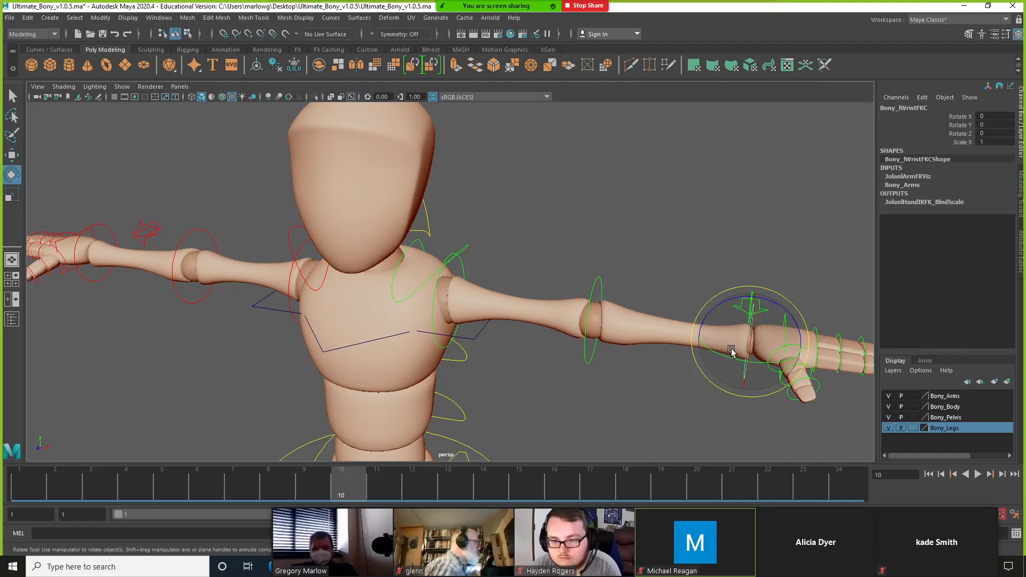
left_click_drag(774, 332, 596, 326, "alt")
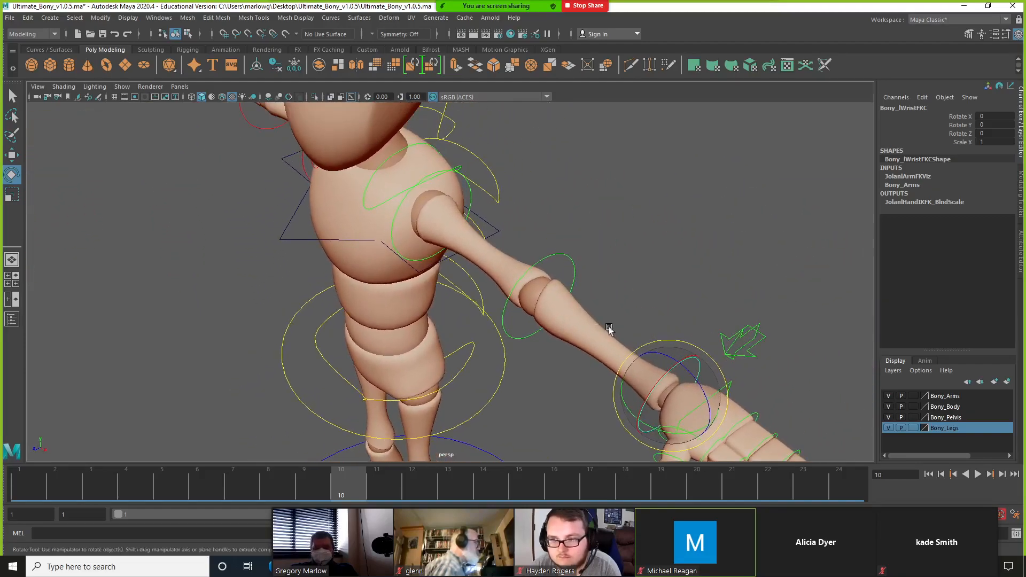
left_click_drag(721, 388, 518, 338, "alt")
left_click(657, 315)
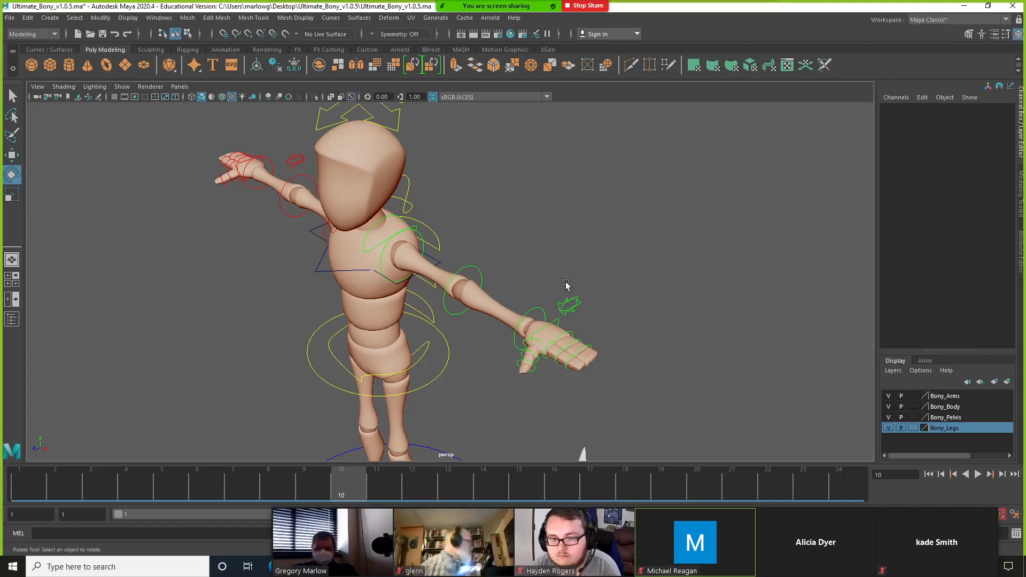
left_click(584, 307)
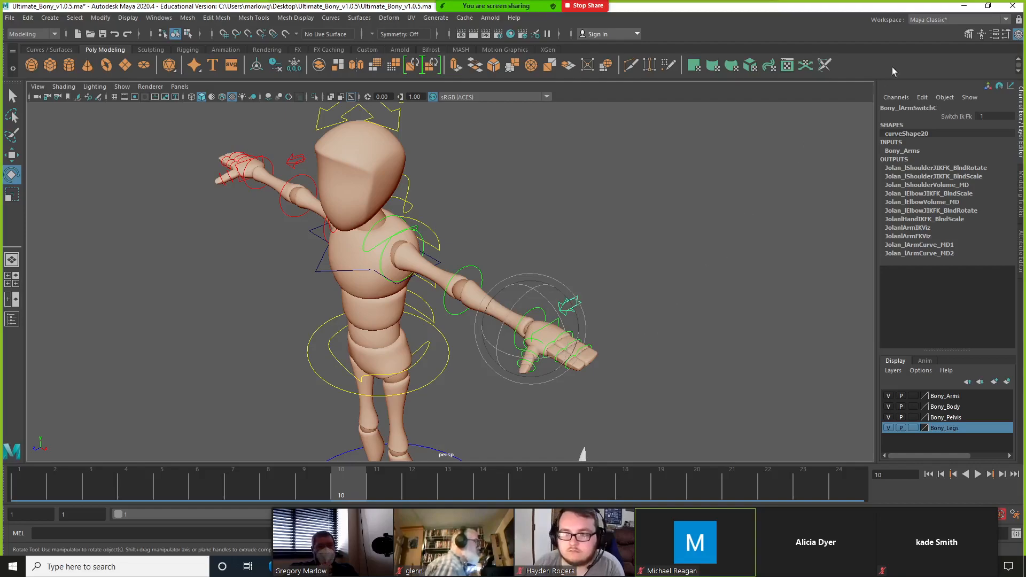
left_click(955, 118)
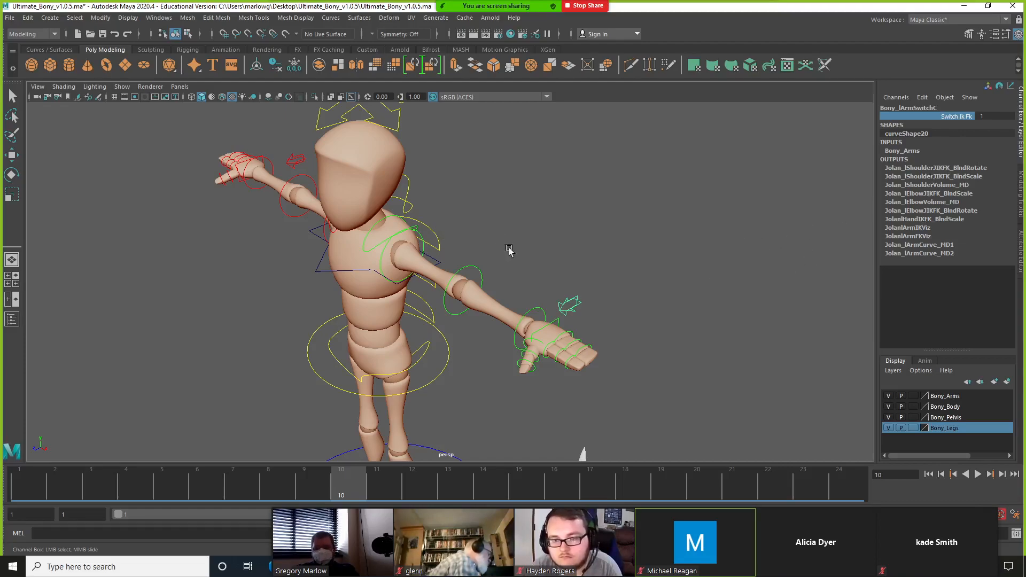
middle_click_drag(723, 257, 585, 262)
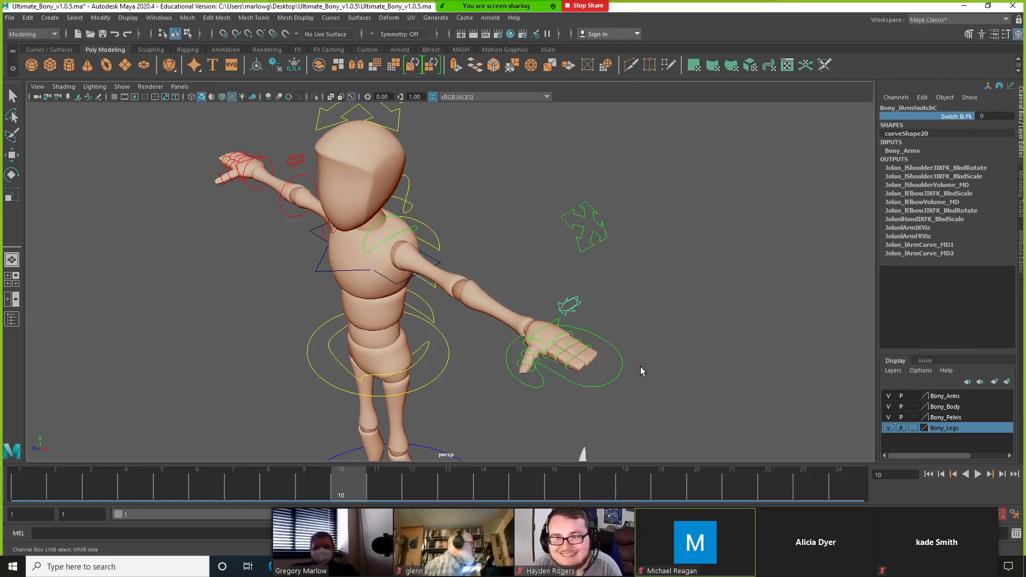
Try moving and rotating the left wrist IK control, and undo both changes.
left_click(606, 386)
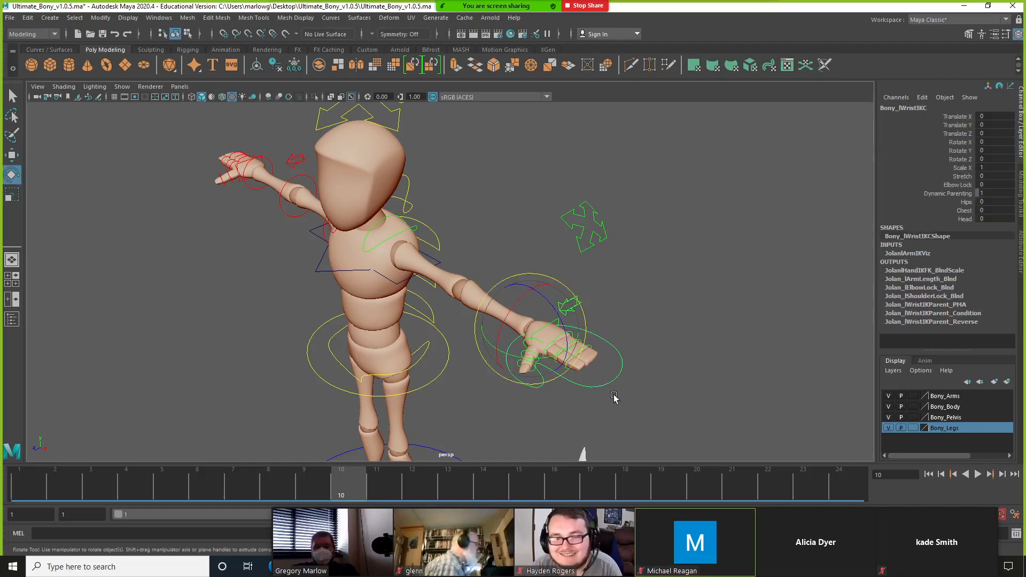
key("w")
left_click_drag(534, 330, 655, 288)
key("e")
left_click_drag(563, 298, 605, 315)
key("ctrl+z")
key("ctrl+z")
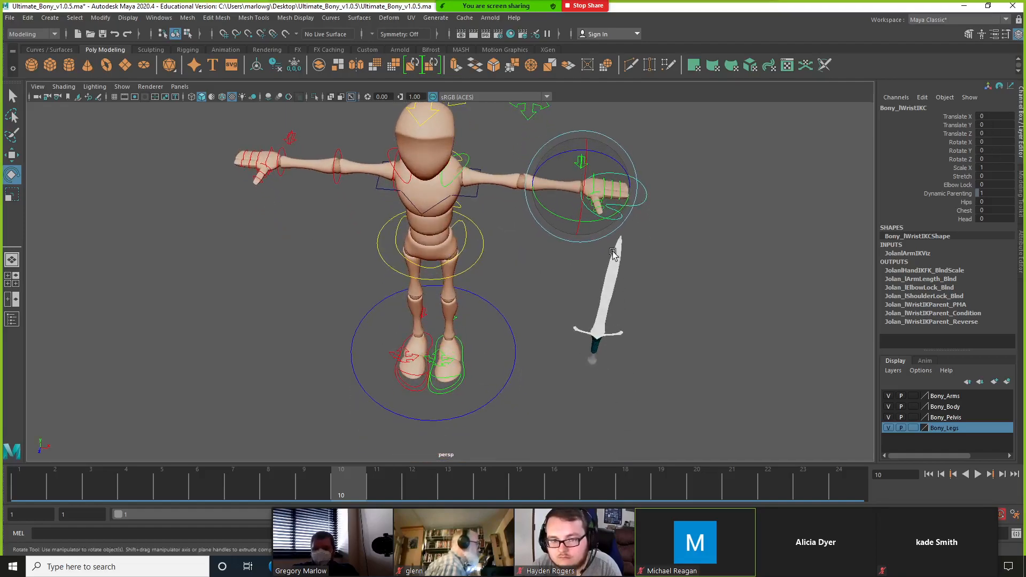
Move the left wrist IK control to about -1.29, -0.42, 0.34 so that the arm bends at the elbow.
middle_click_drag(577, 240, 536, 302, "alt")
right_click_drag(535, 302, 716, 319, "alt")
middle_click_drag(668, 316, 570, 348, "alt")
left_click_drag(570, 348, 597, 334, "alt")
left_click(637, 317)
left_click(576, 293)
key("w")
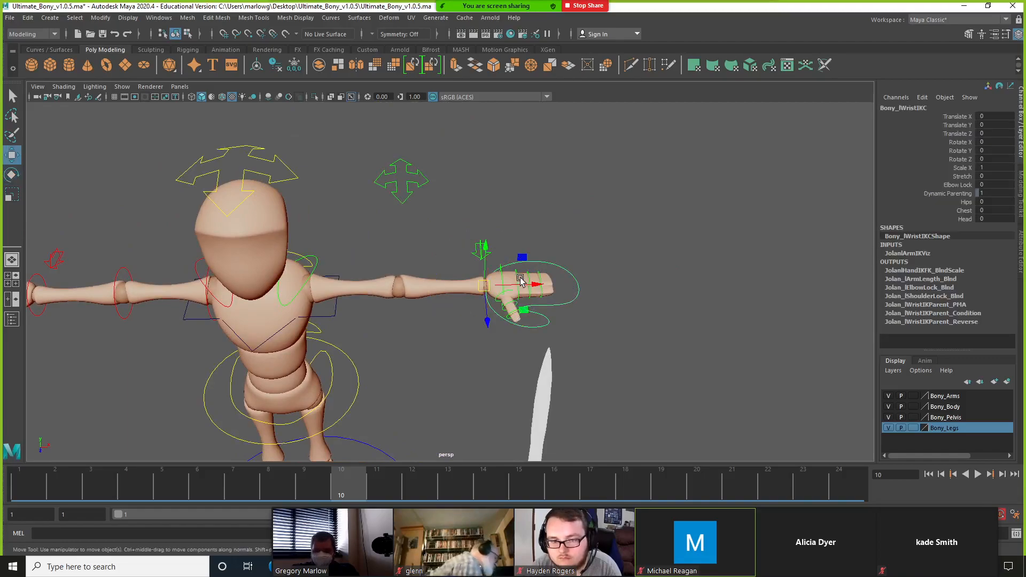
left_click_drag(494, 288, 417, 330)
left_click_drag(382, 362, 379, 438, "alt")
left_click(384, 300)
left_click(492, 352)
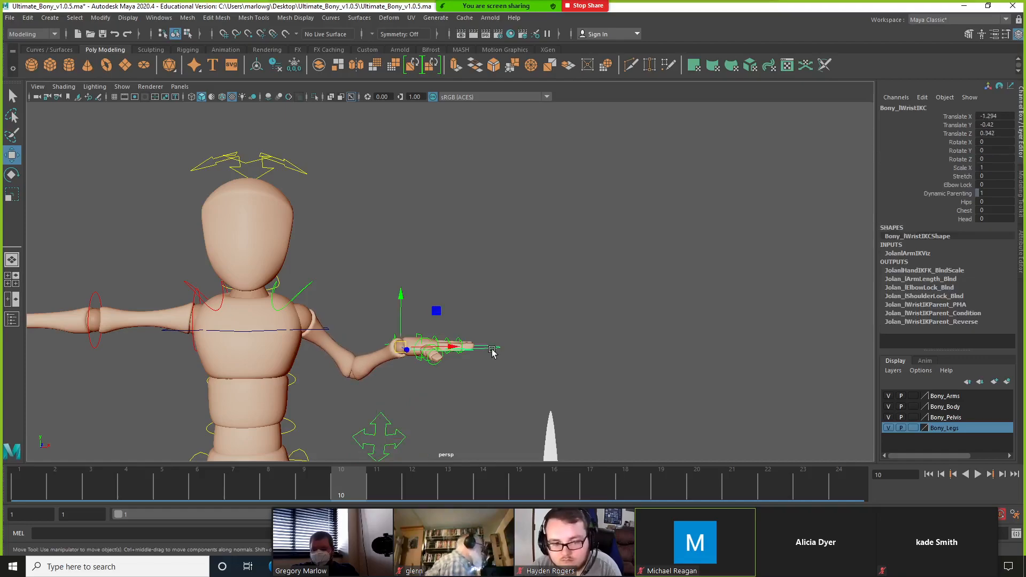
Rotate the left wrist IK control to about -73, -4, 48 so that the hand points up.
key("e")
mouse_move(442, 329)
left_mouse_down()
mouse_move(428, 304)
mouse_move(411, 315)
mouse_move(398, 363)
mouse_move(356, 365)
mouse_move(394, 361)
mouse_move(426, 325)
left_mouse_up()
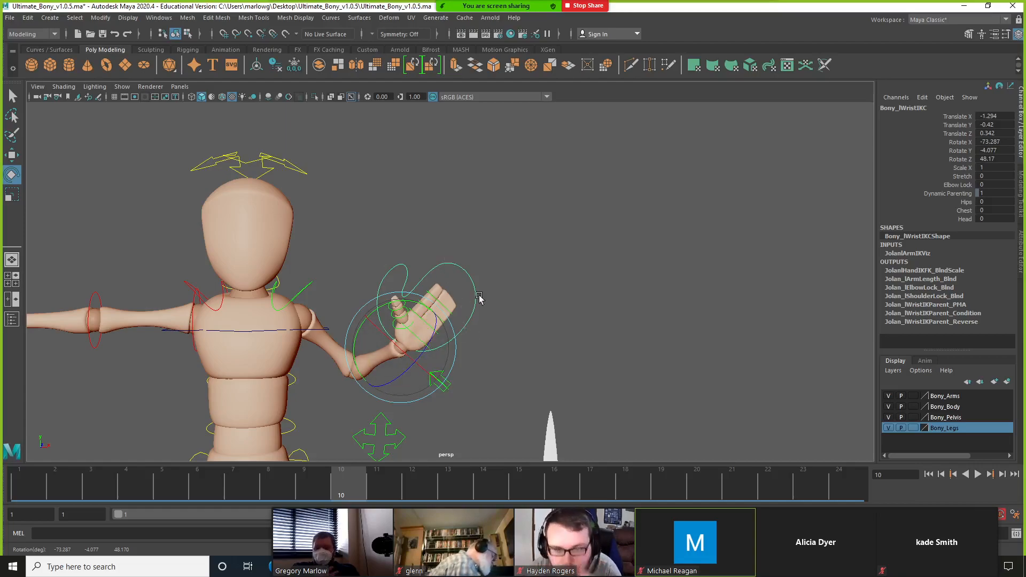
middle_click_drag(338, 315, 368, 250, "alt")
left_click(597, 271)
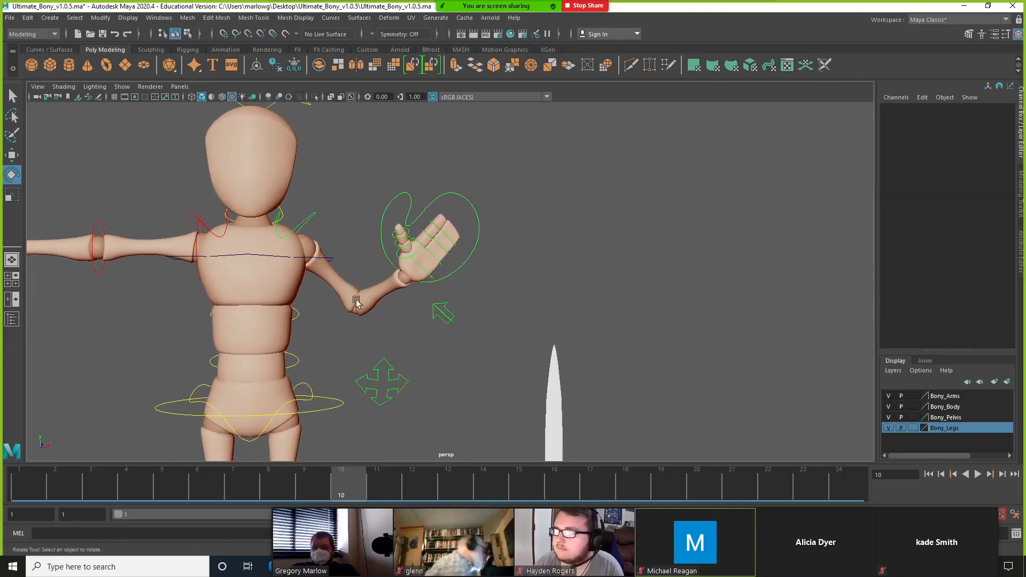
Rotate the second spine FK control to about -7 in Z while the left hand stays on its IK control.
left_click(297, 314)
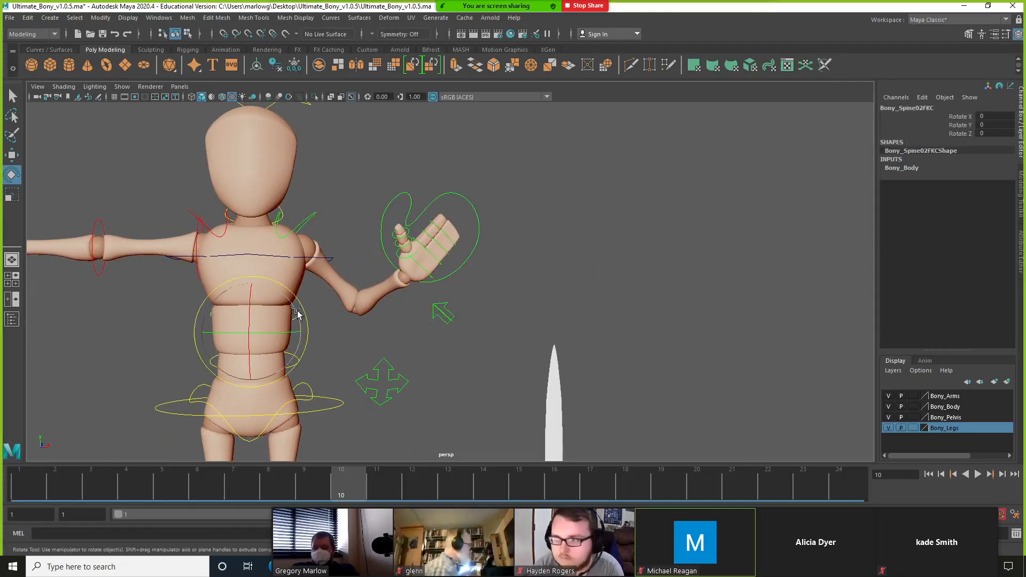
mouse_move(299, 316)
left_mouse_down()
mouse_move(284, 305)
mouse_move(314, 321)
left_mouse_up()
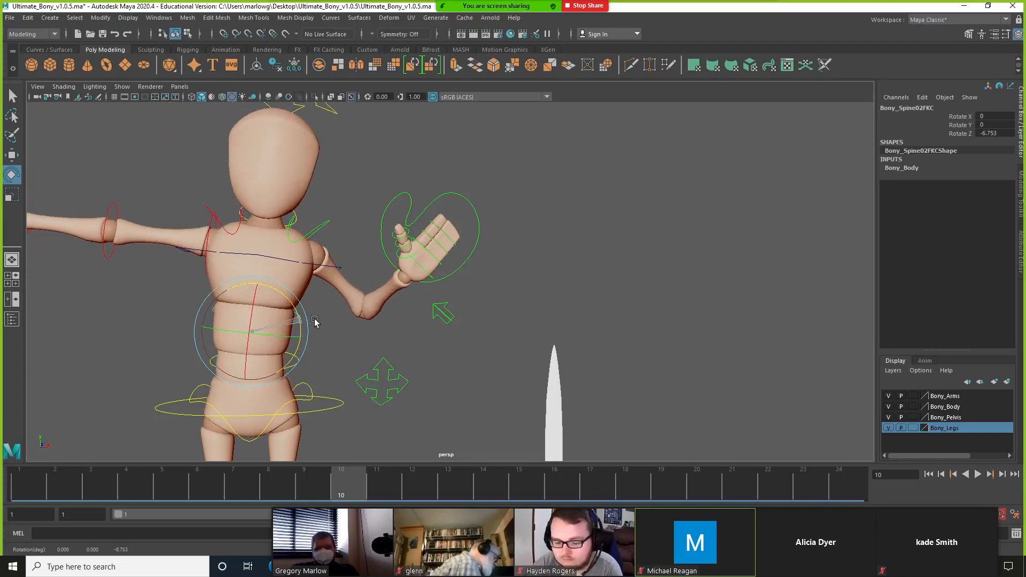
left_click(461, 205)
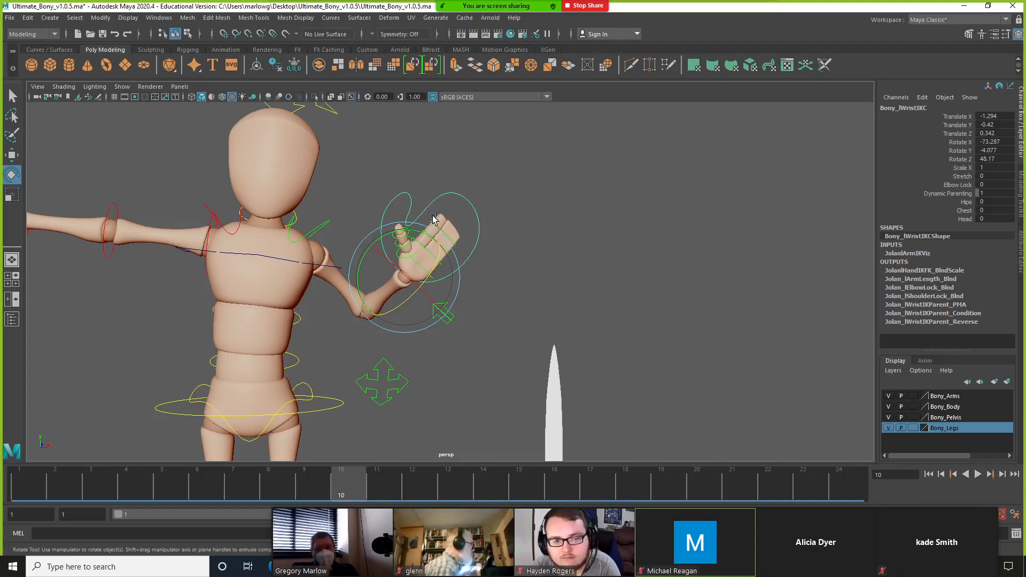
key("ctrl+z")
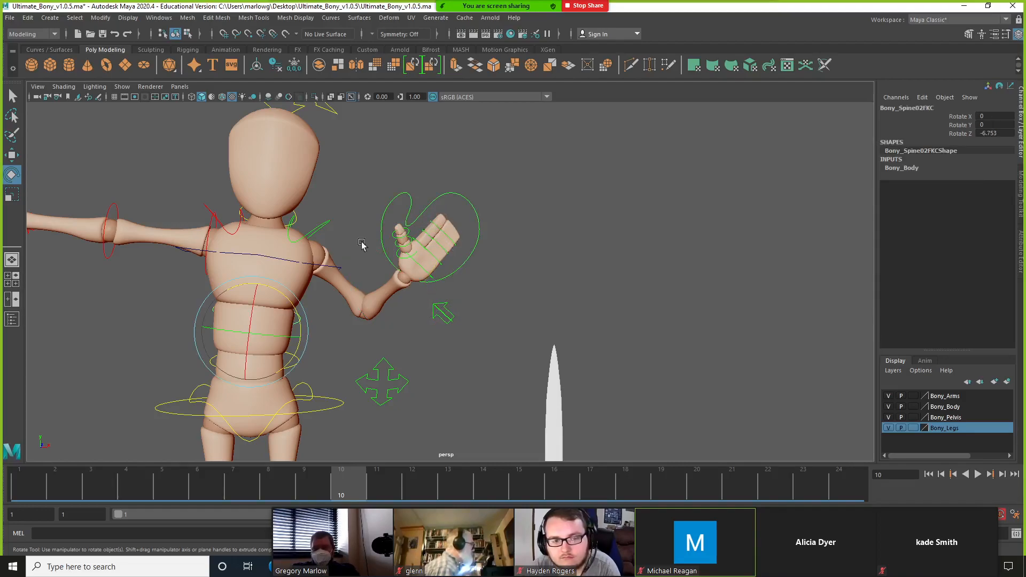
Set the left arm switch control's Switch Ik Fk back to 1.
left_click(451, 319)
left_click(956, 116)
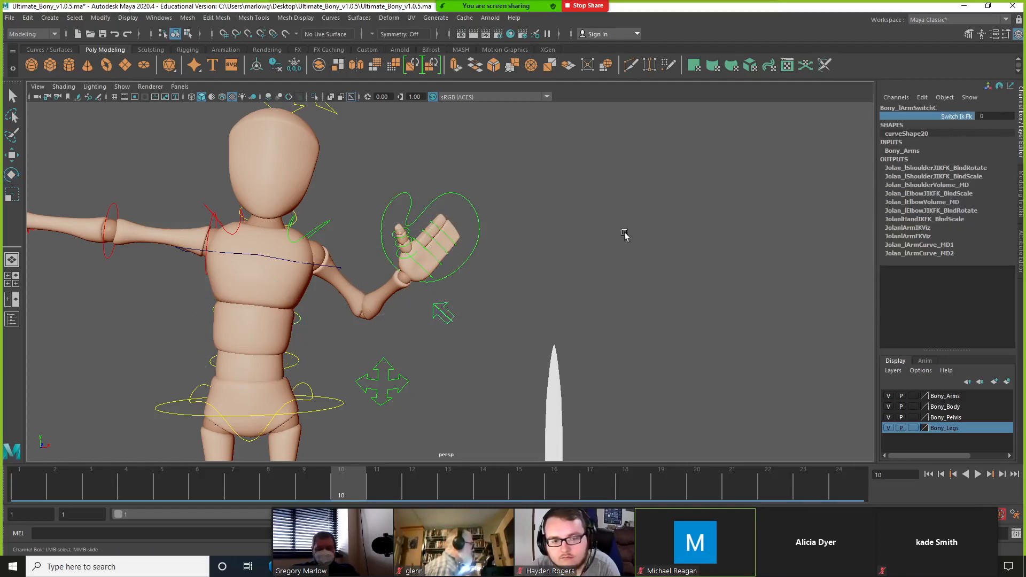
middle_click_drag(579, 245, 702, 244)
middle_click_drag(631, 265, 691, 270)
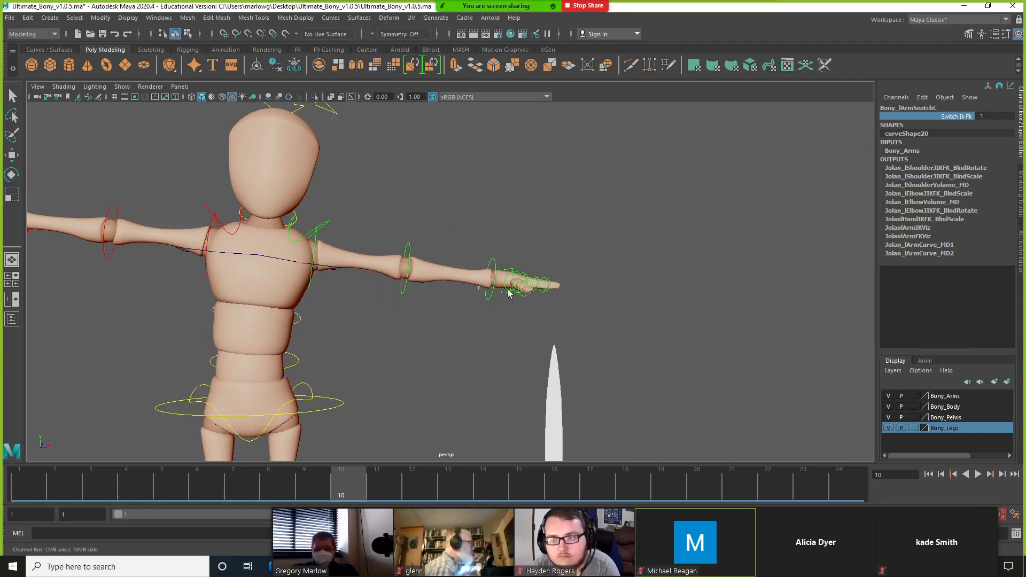
Pose the left arm raised with its shoulder, elbow and wrist FK controls, and try rotating the second spine FK control.
left_click(318, 246)
key("e")
left_click_drag(343, 285, 445, 189)
left_click(406, 242)
left_click(449, 201)
left_click(299, 318)
left_click_drag(299, 316, 377, 273)
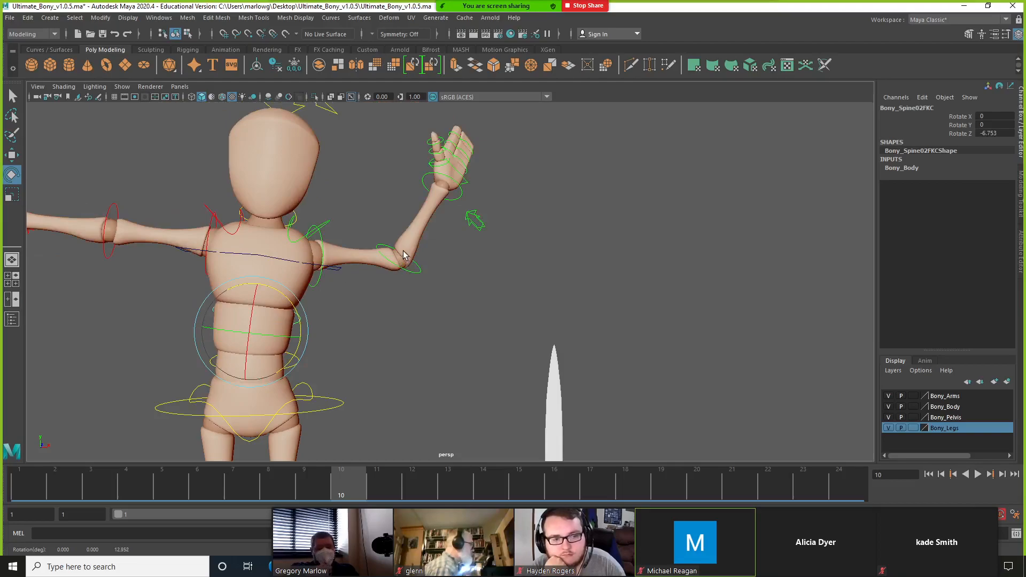
Set the left arm's Switch Ik Fk to 0.5 to blend its IK and FK poses.
left_click(477, 225)
left_click_drag(504, 242, 541, 256, "alt")
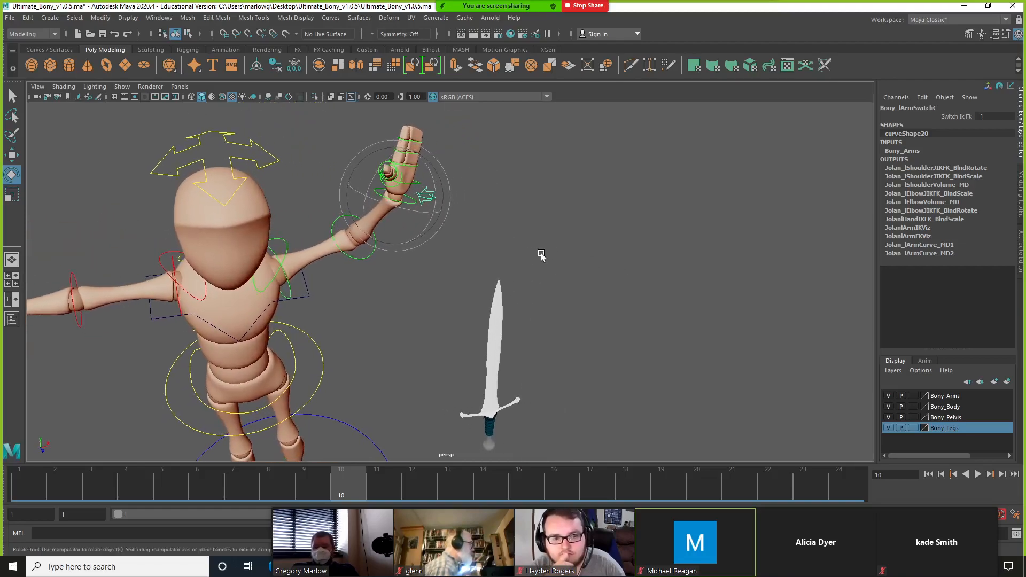
left_click(959, 116)
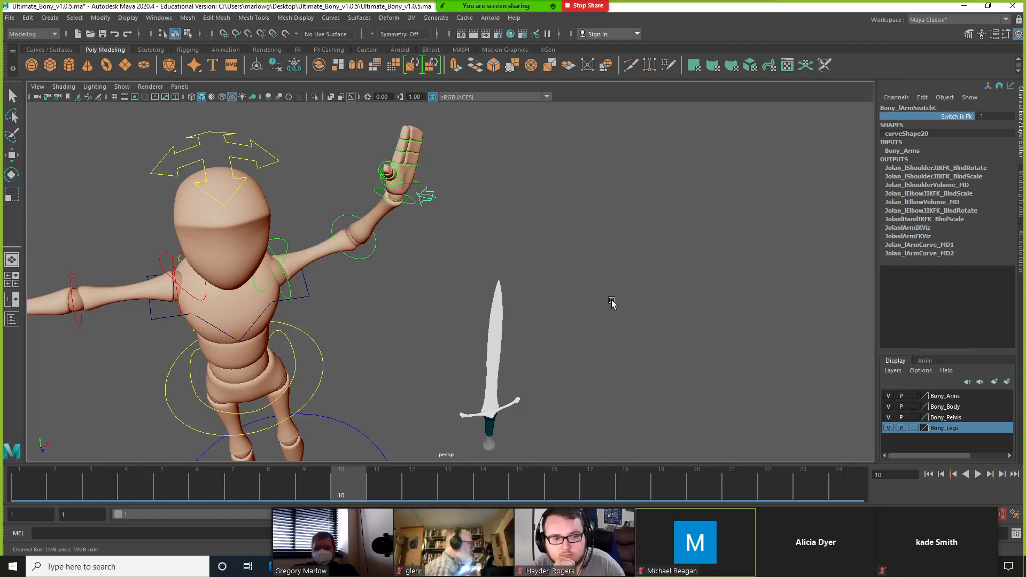
middle_click_drag(625, 301, 623, 307)
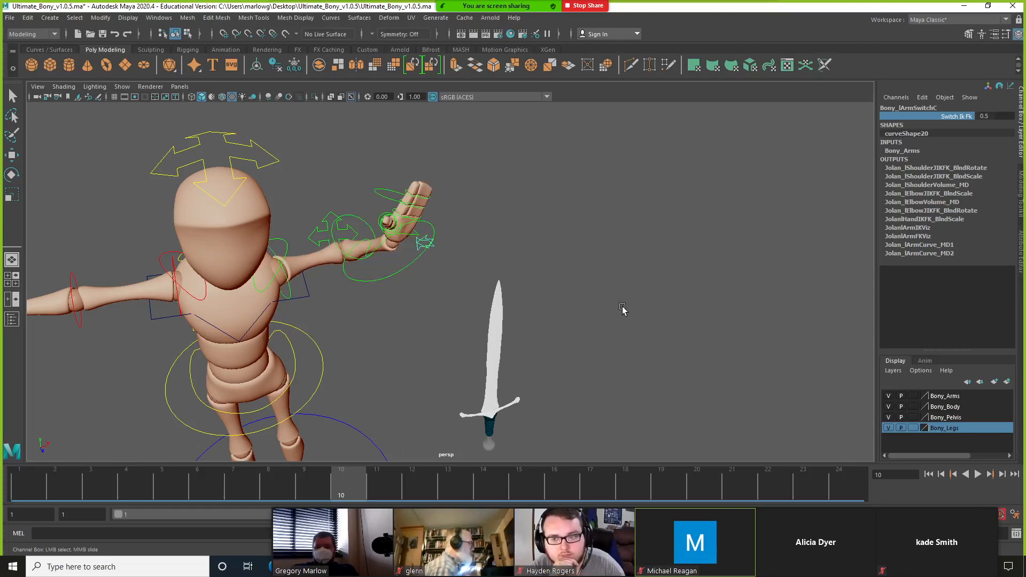
Try rotating the first spine FK control to about 17 in Z, and undo the rotation.
left_click_drag(321, 339, 270, 320, "alt")
left_click(281, 327)
key("e")
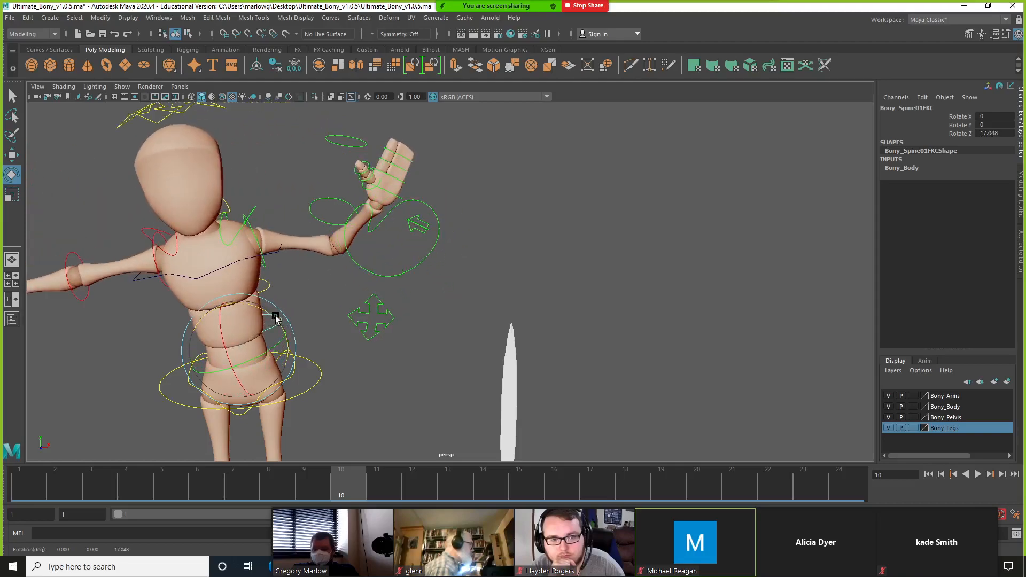
key("ctrl+z")
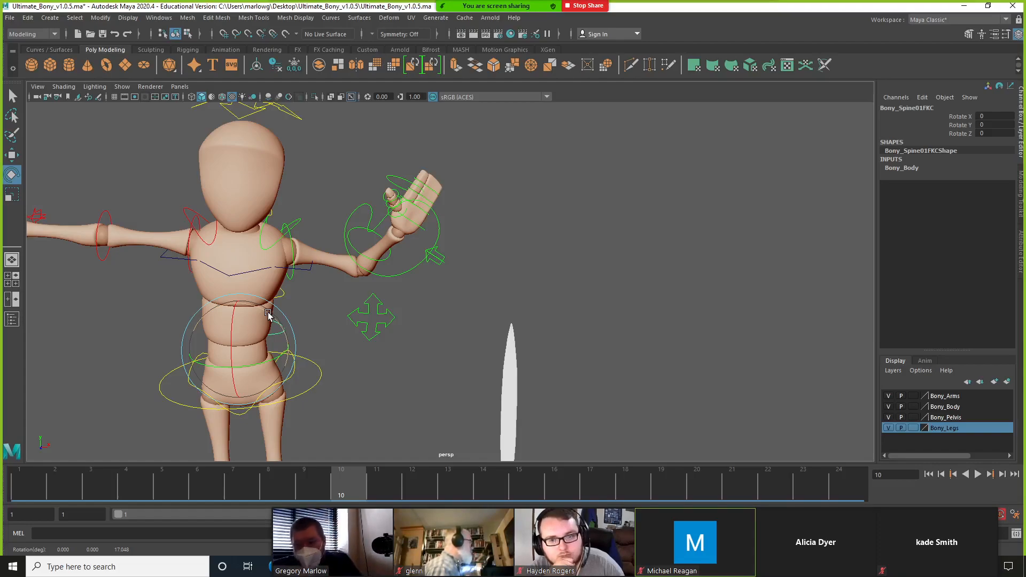
Set the left arm switch control's Switch Ik Fk to 1.
scroll(417, 291, "down", 6)
middle_click_drag(444, 316, 474, 249, "alt")
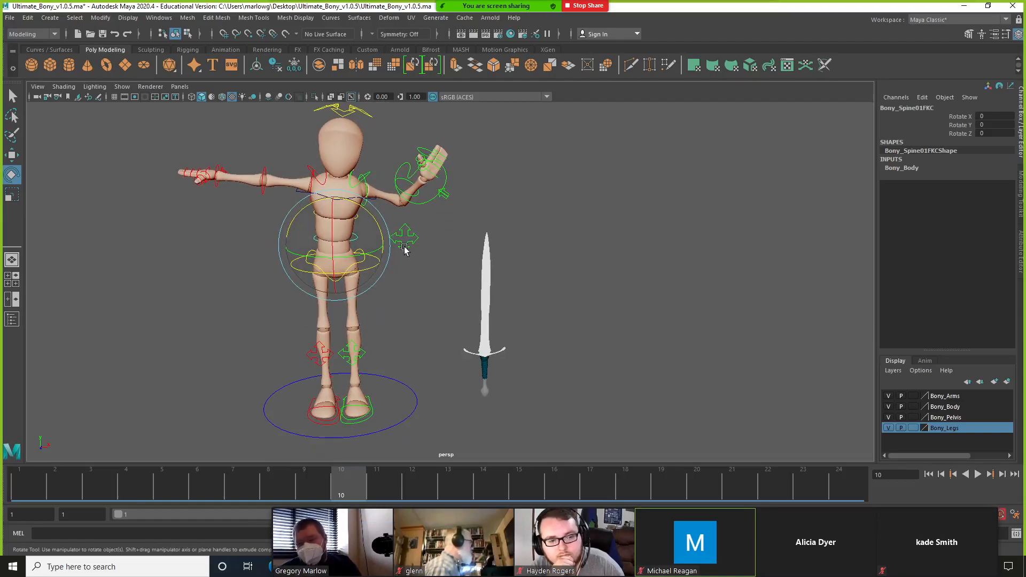
scroll(398, 259, "up", 5)
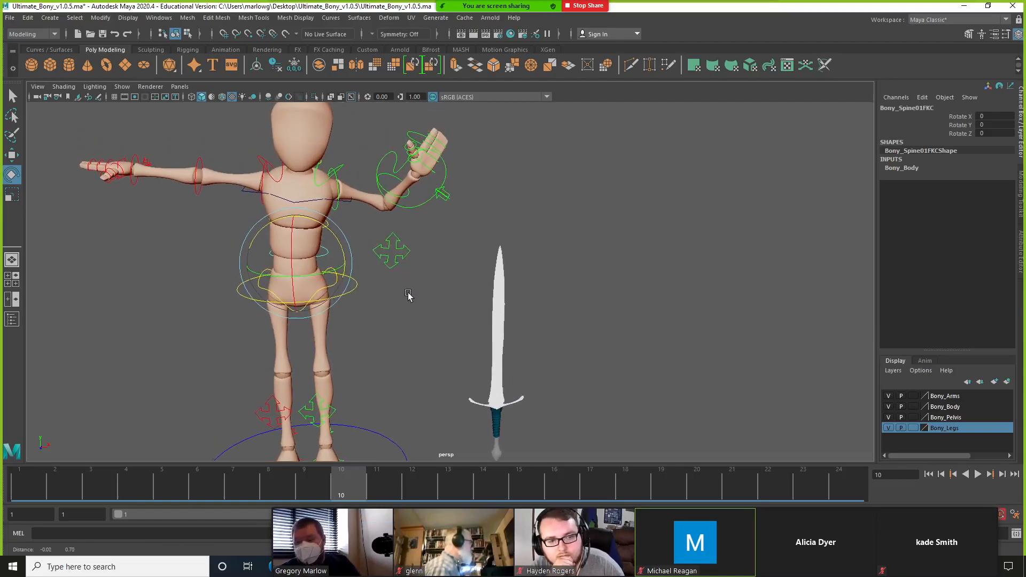
left_click_drag(430, 283, 446, 237, "alt")
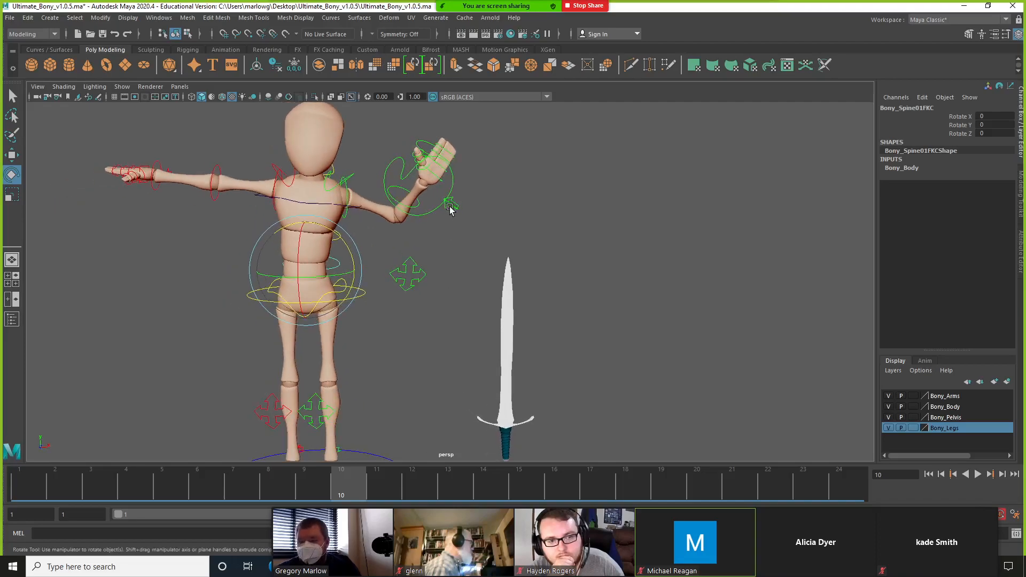
left_click(449, 207)
left_click(972, 116)
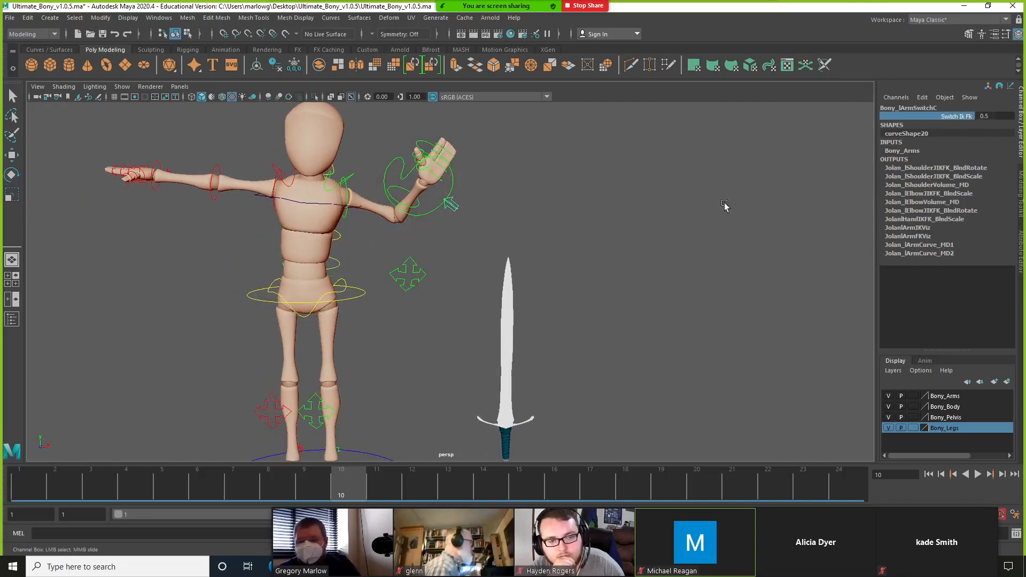
middle_click_drag(435, 335, 586, 328)
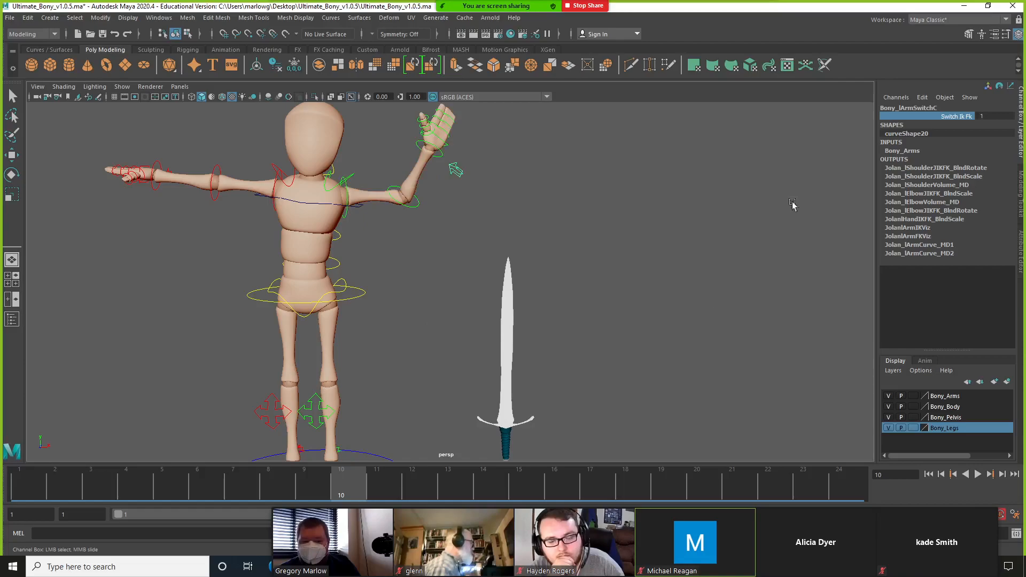
Reset the rotations of the left shoulder, elbow and wrist FK controls to 0.
left_click(347, 196)
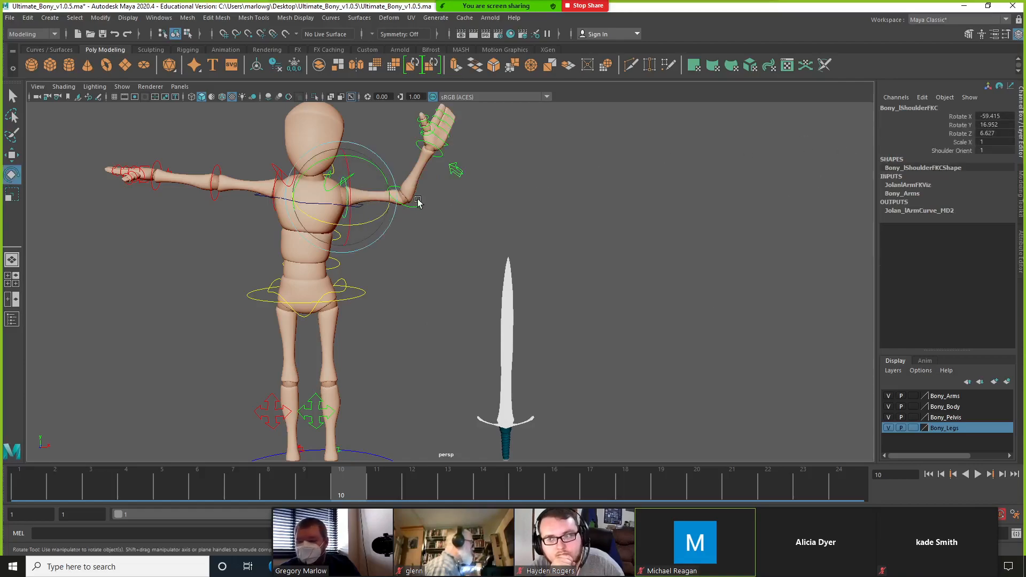
left_click(422, 209)
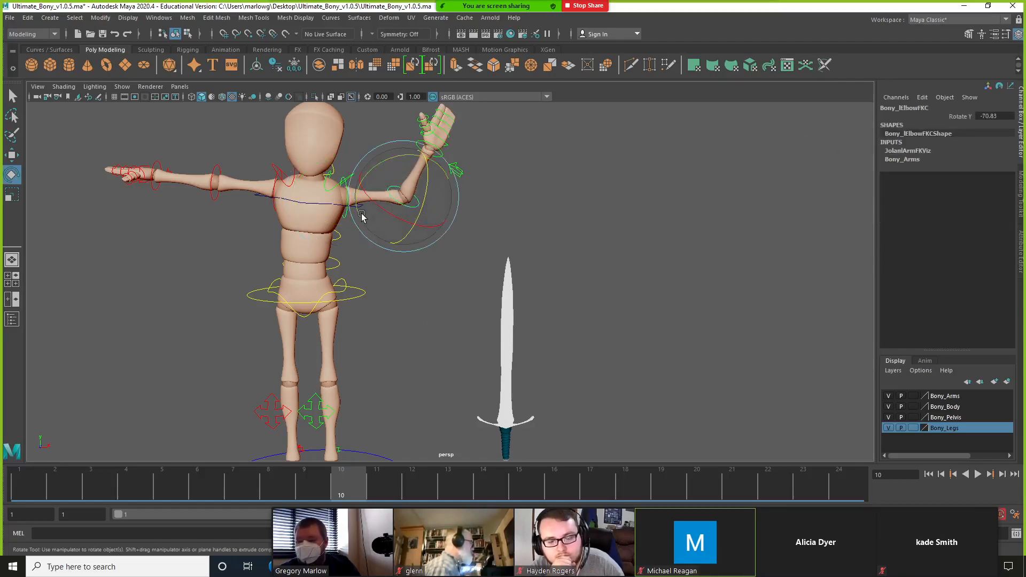
left_click(433, 152)
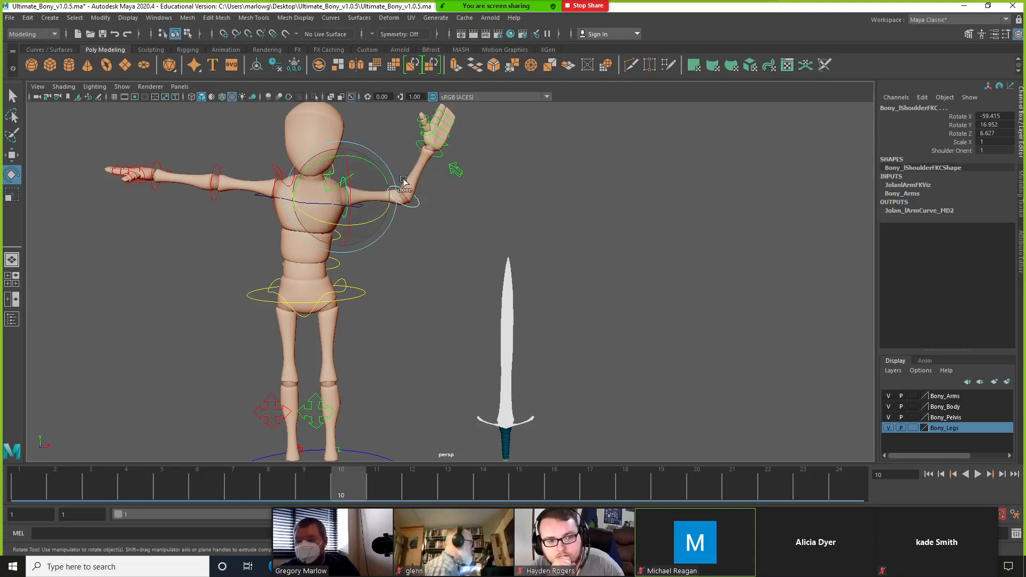
left_click_drag(999, 118, 1000, 132)
type("0")
key("Return")
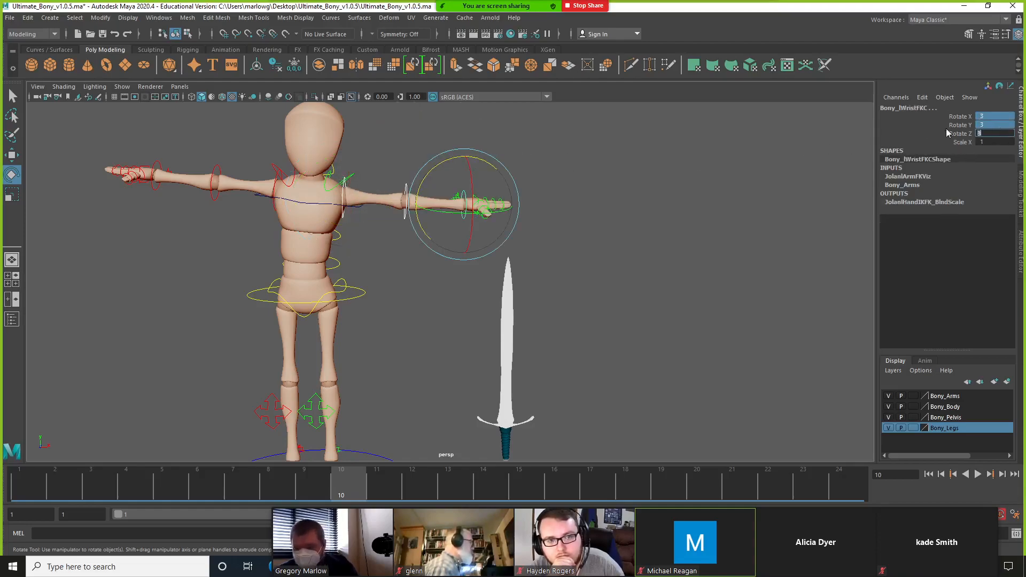
Set the second spine FK control's Rotate Z to 0, and clear the selection.
left_click(573, 197)
left_click_drag(573, 196, 636, 261, "alt")
left_click(505, 167)
left_click_drag(588, 297, 488, 188, "alt")
left_click(335, 258)
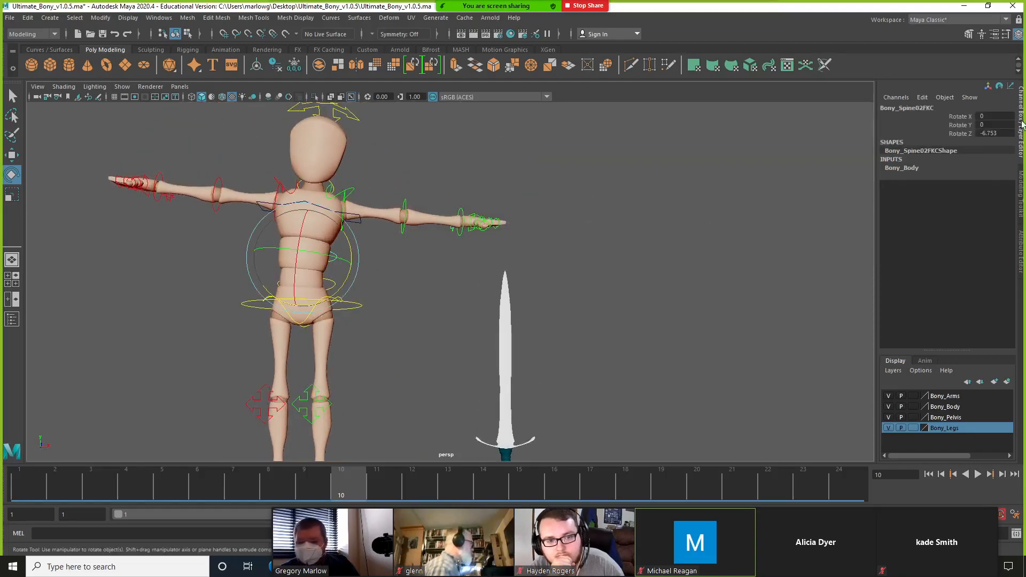
left_click(995, 133)
type("0")
key("Return")
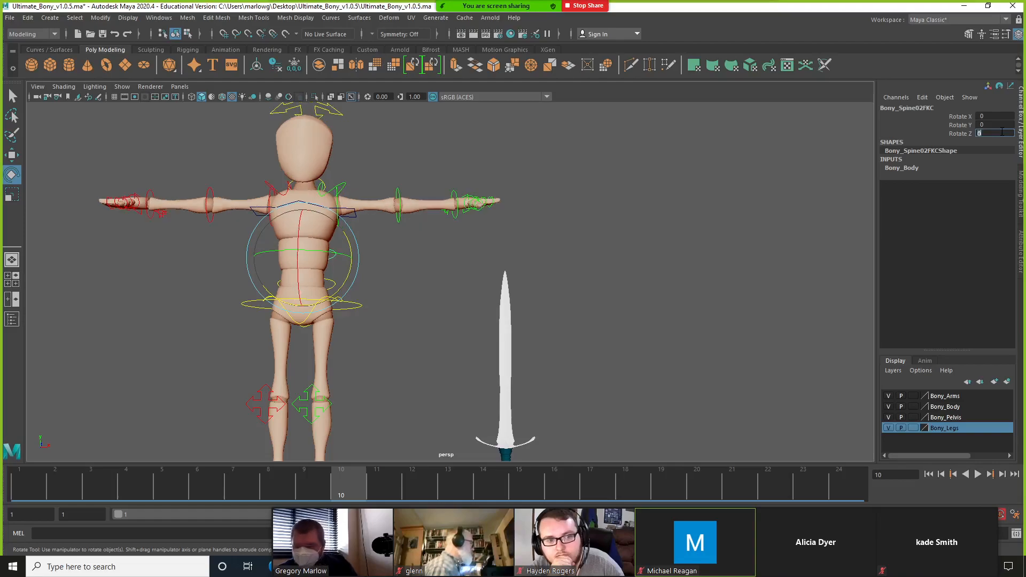
left_click_drag(522, 253, 668, 247, "alt")
left_click(666, 214)
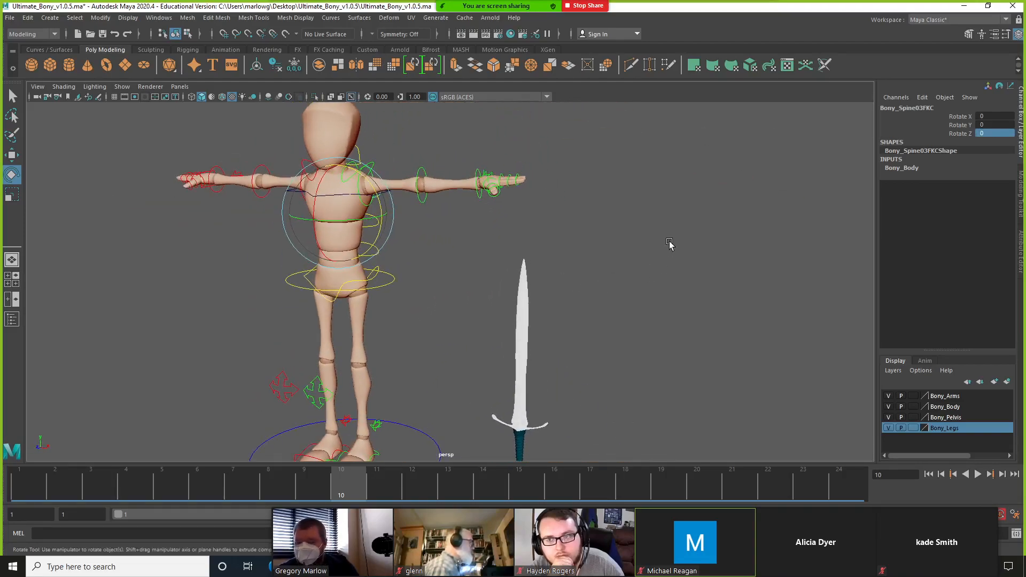
left_click(620, 256)
Try the left arm's Switch Ik Fk at 0, and return it to 1.
left_click_drag(579, 268, 519, 316, "alt")
middle_click_drag(519, 314, 573, 261, "alt")
right_click_drag(806, 327, 641, 300, "alt")
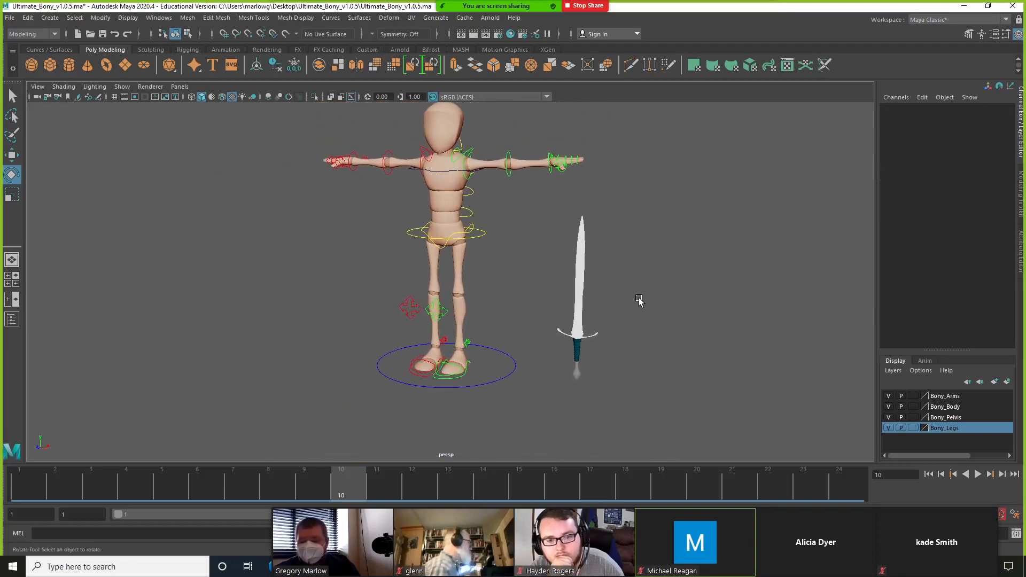
left_click_drag(640, 181, 571, 148, "alt")
left_click(568, 146)
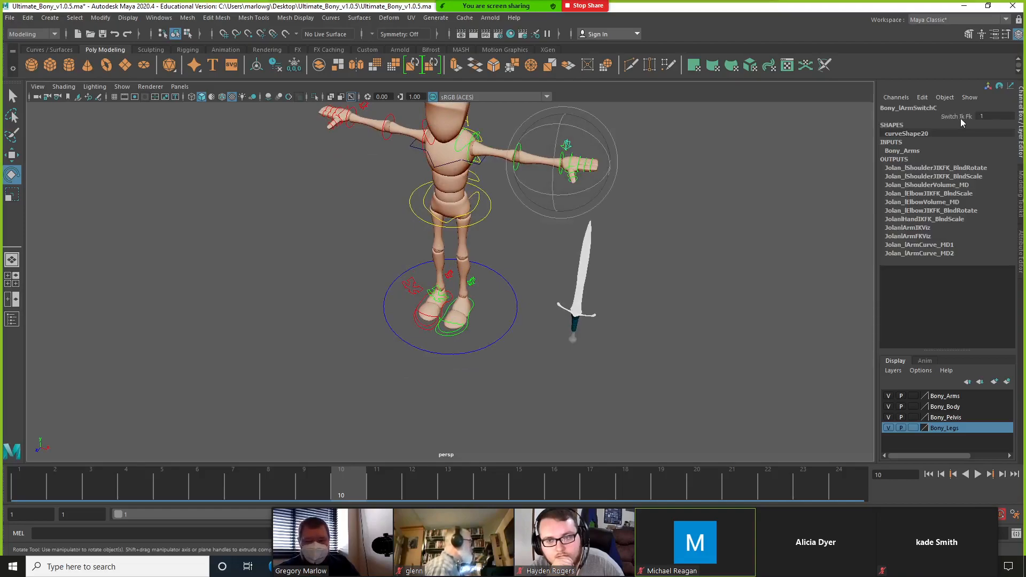
left_click(956, 116)
middle_click_drag(576, 282, 633, 280)
left_click_drag(540, 199, 581, 229, "alt")
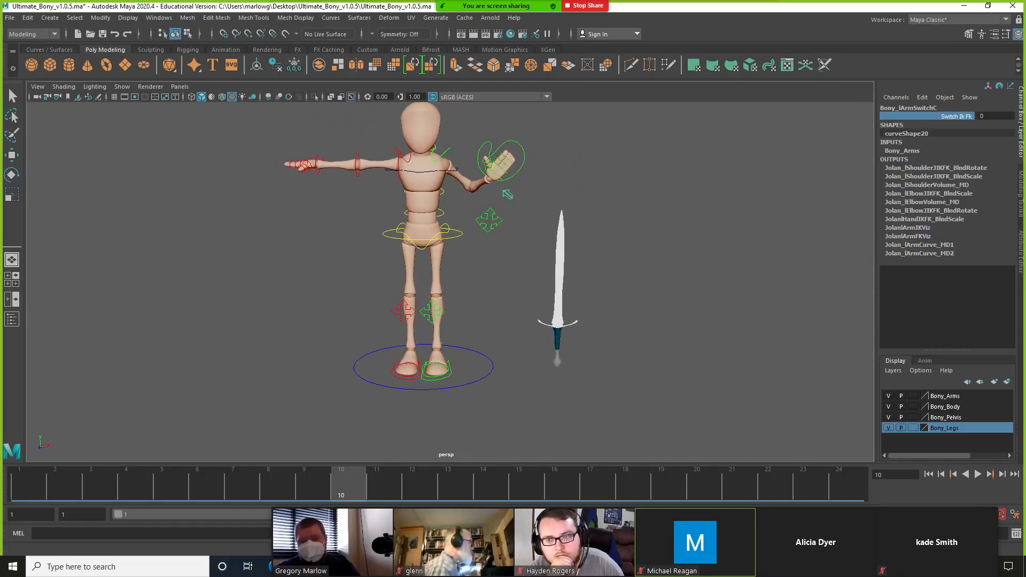
middle_click_drag(467, 216, 690, 214)
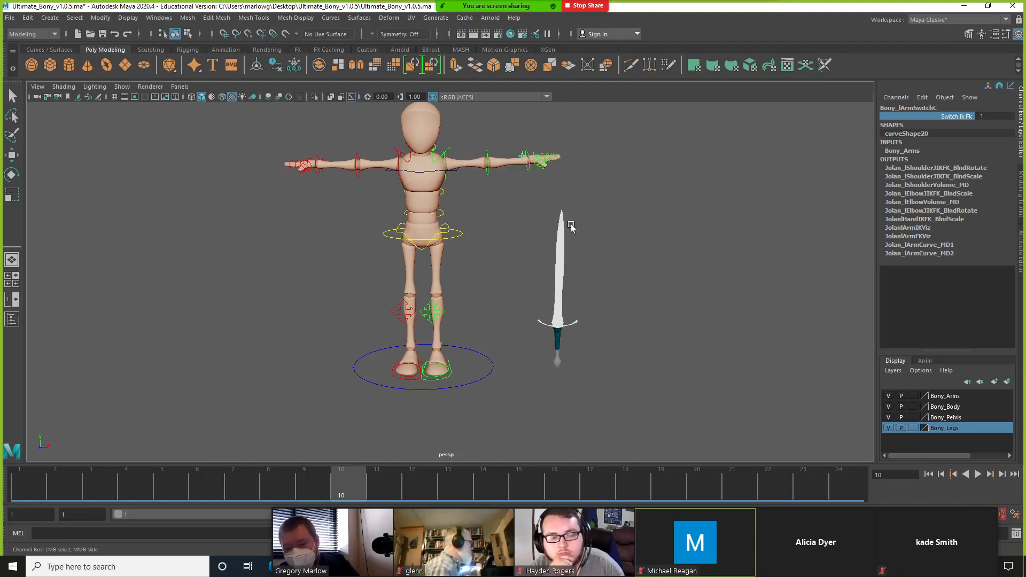
Set the sword's Translate X to 0.
left_click(564, 261)
key("e")
middle_click_drag(646, 370, 694, 339, "alt")
right_click_drag(789, 335, 612, 296, "alt")
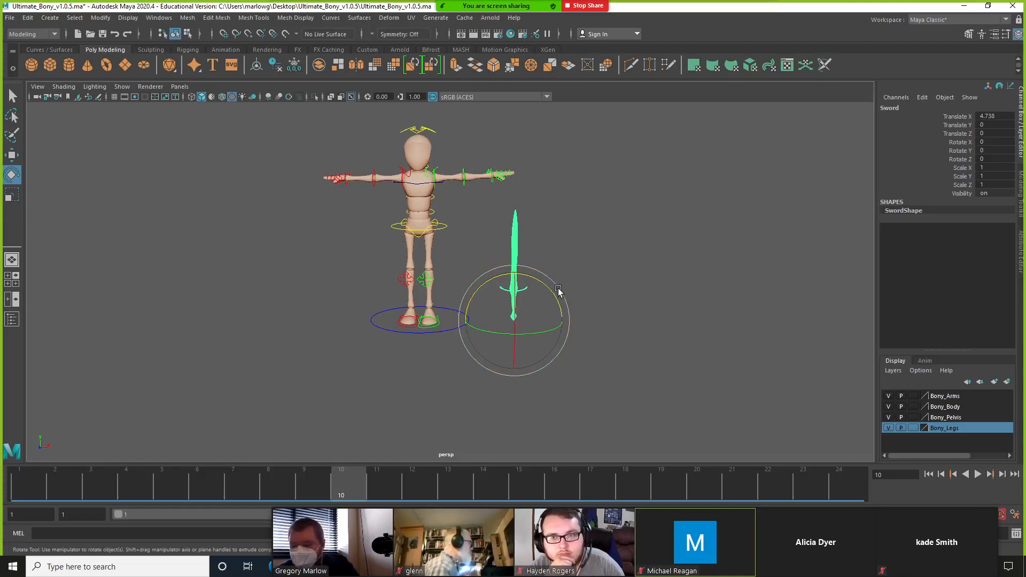
left_click(1007, 117)
type("0")
key("Return")
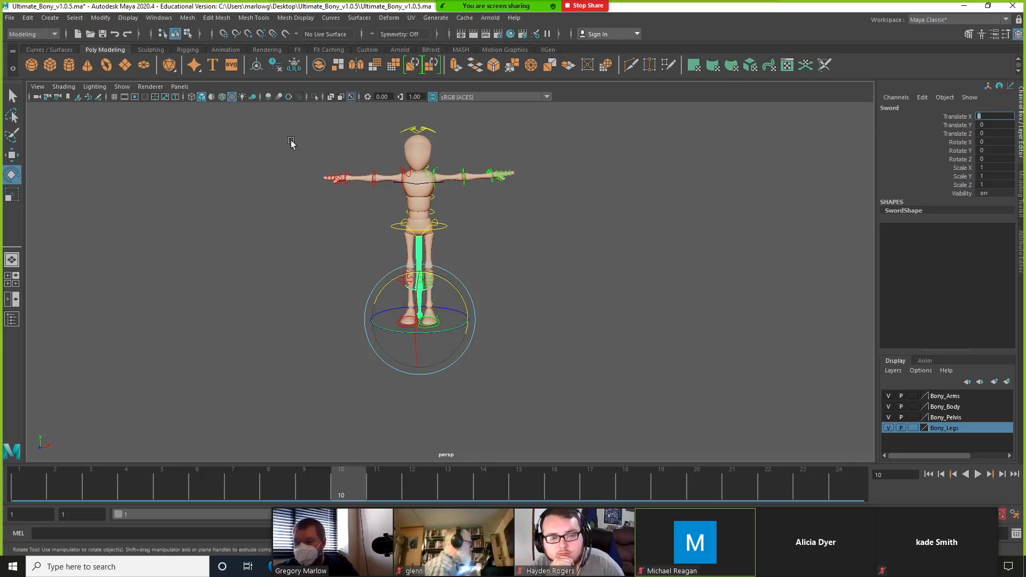
Move the character's main control away from the sword to about -15.57 in Translate X.
left_click(607, 343)
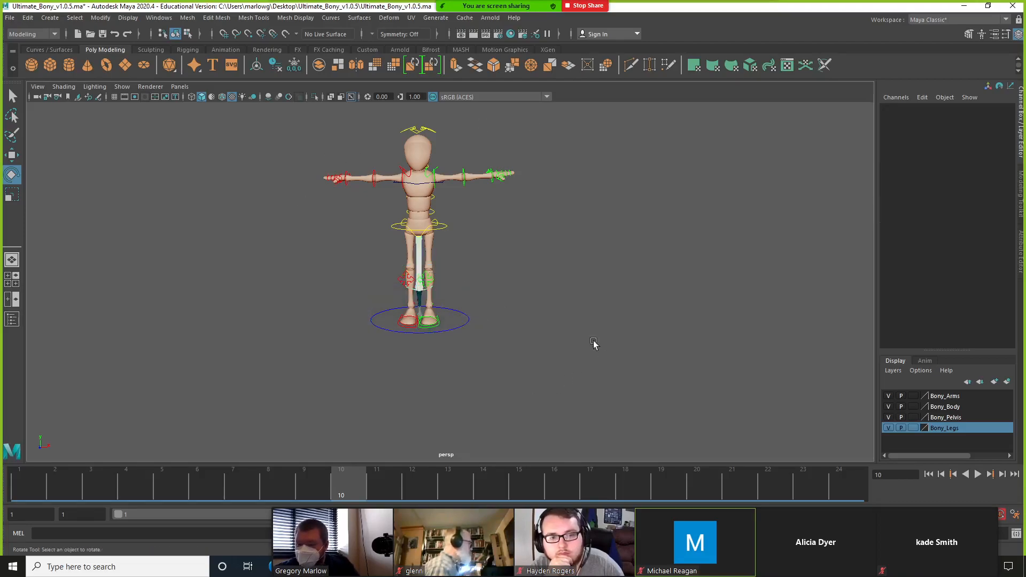
left_click(467, 321)
key("w")
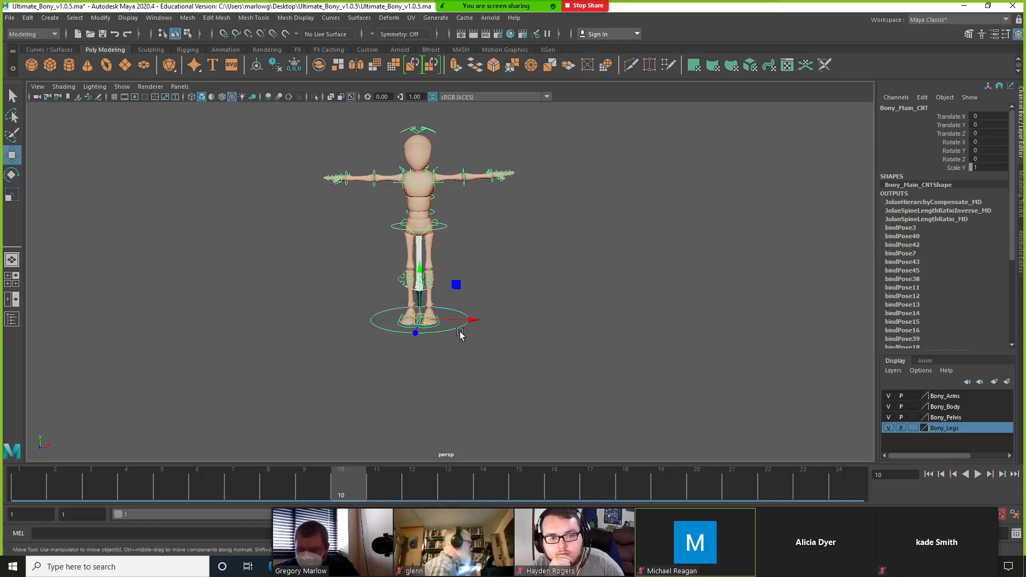
left_click_drag(471, 321, 170, 314)
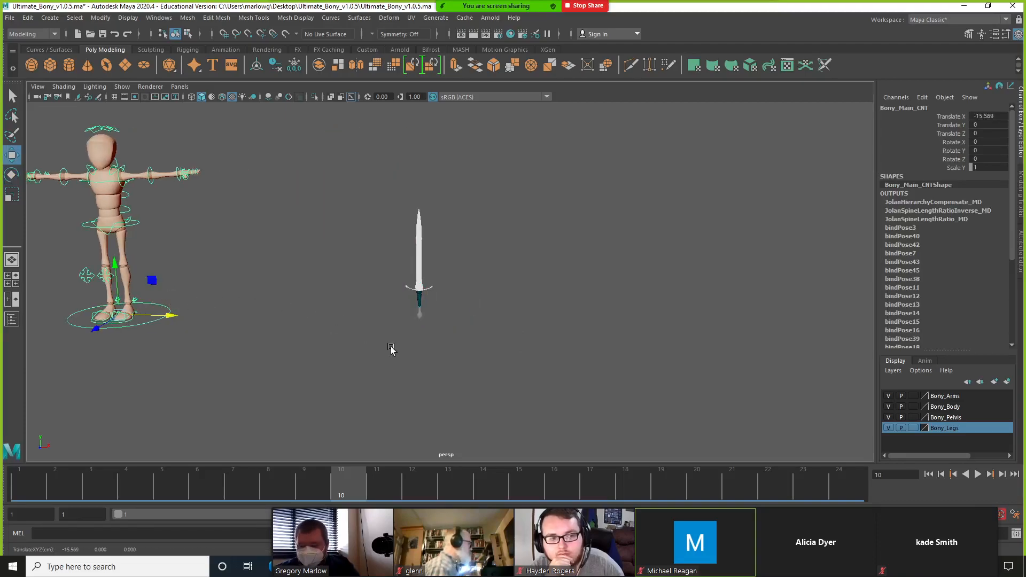
scroll(421, 335, "up", 8)
scroll(426, 336, "down", 2)
middle_click_drag(429, 334, 494, 331, "alt")
right_click_drag(390, 325, 513, 351, "alt")
middle_click_drag(508, 335, 495, 380, "alt")
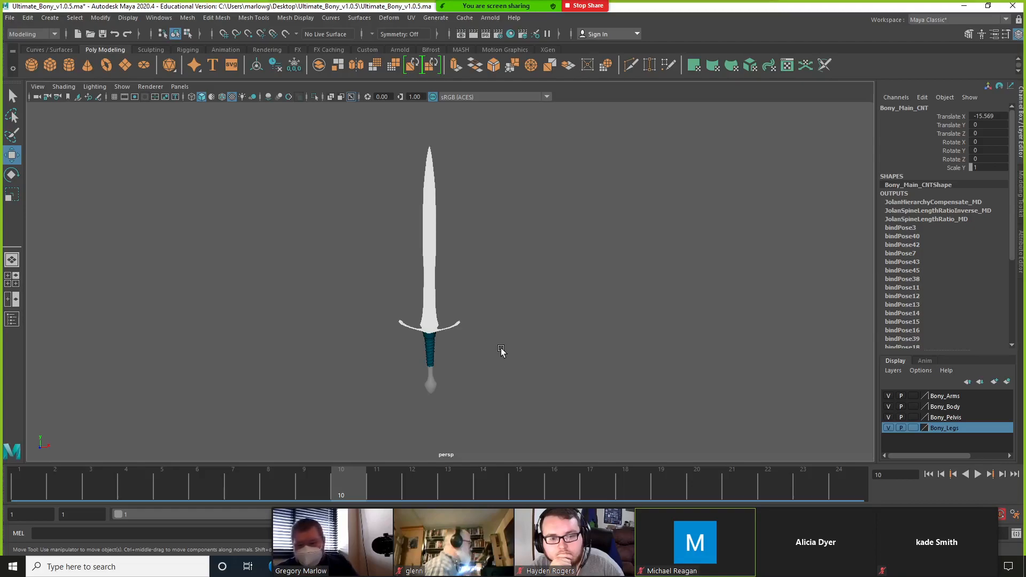
left_click(434, 322)
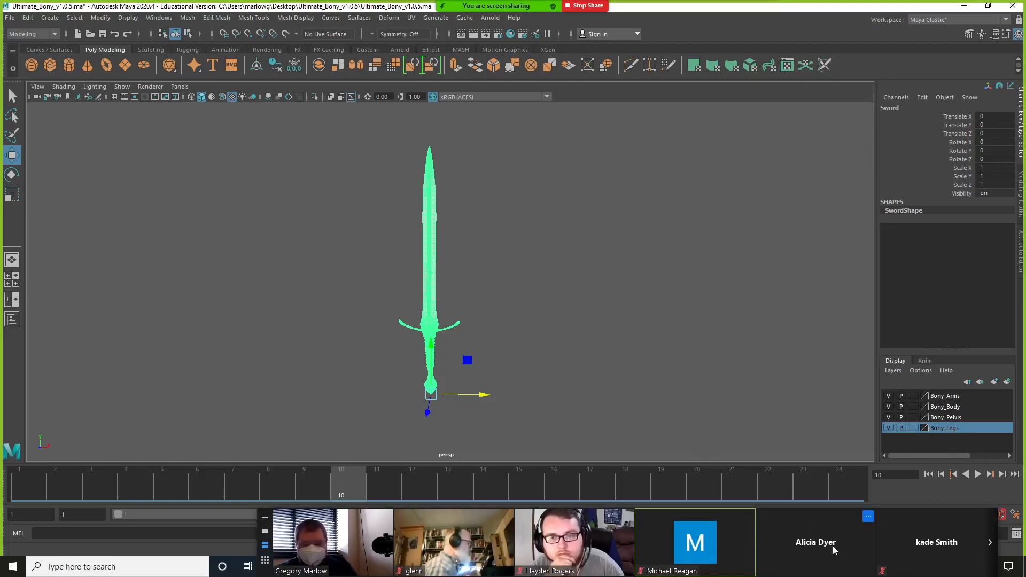
left_click(991, 547)
left_click(990, 542)
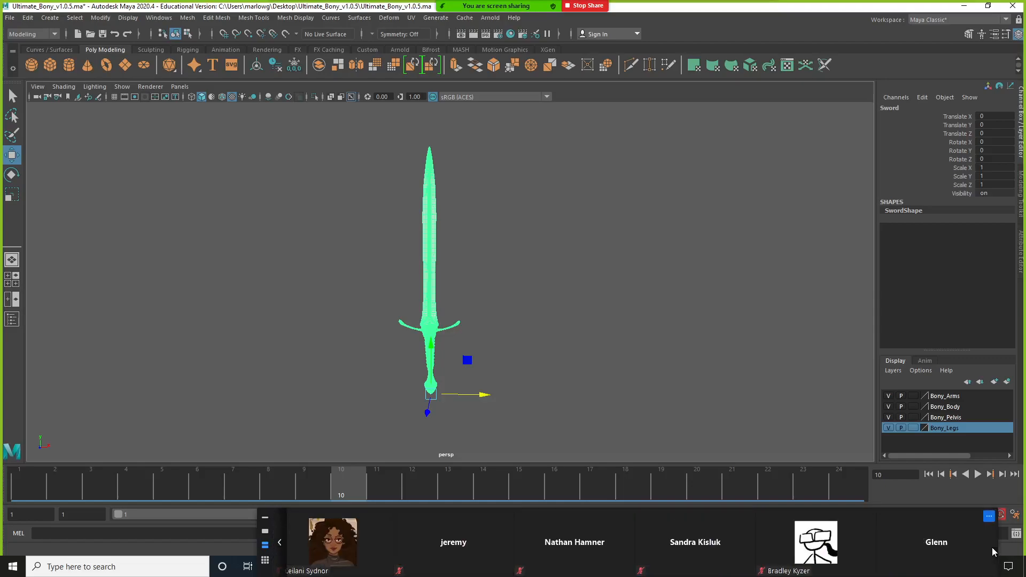
left_click(279, 542)
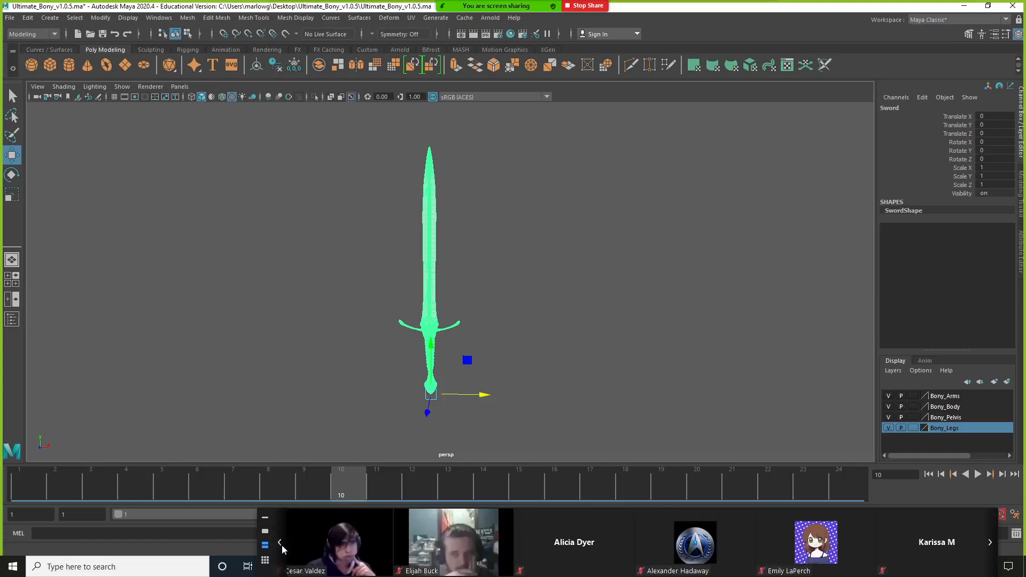
left_click(279, 542)
left_click(576, 296)
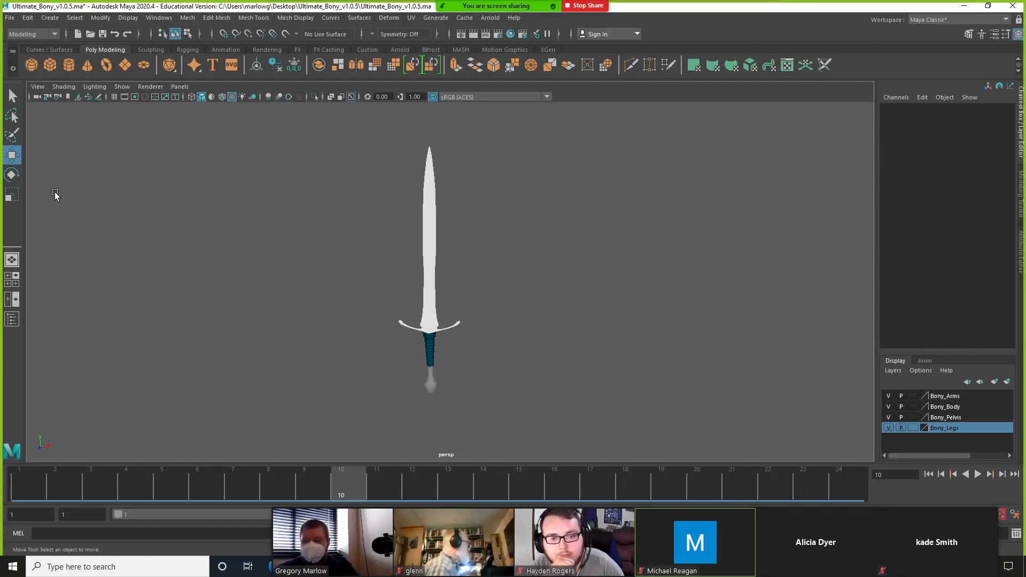
Show the Outliner, create a polygon cube, and place it beside the sword at about -4.76 in X and 0.89 in Y.
left_click(12, 319)
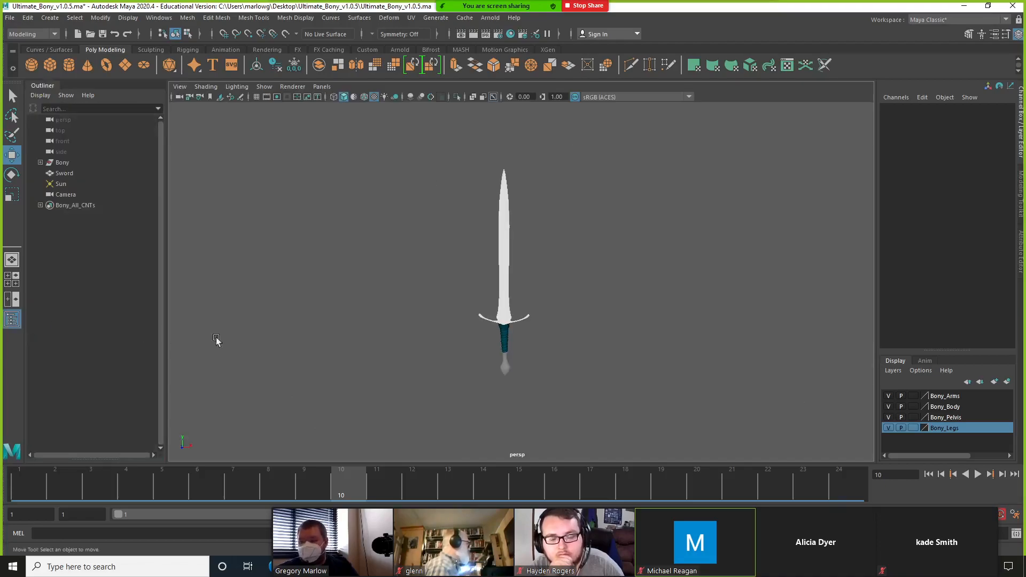
left_click(50, 66)
left_click_drag(543, 377, 370, 374)
left_click_drag(332, 337, 332, 304)
Parent the sword under the cube in the Outliner, and expand the cube's hierarchy.
left_click(75, 208)
left_click(69, 173)
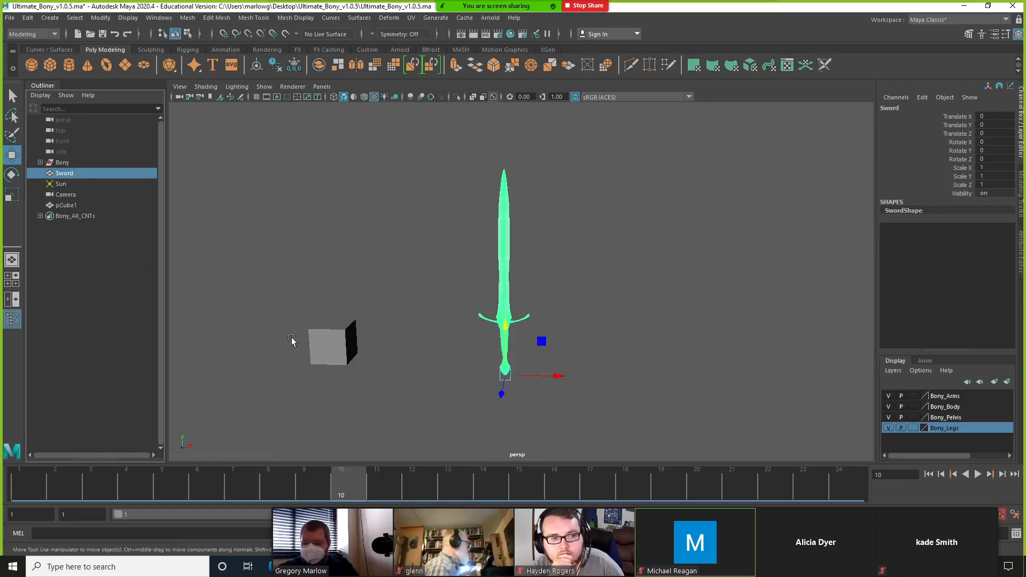
left_click(343, 356)
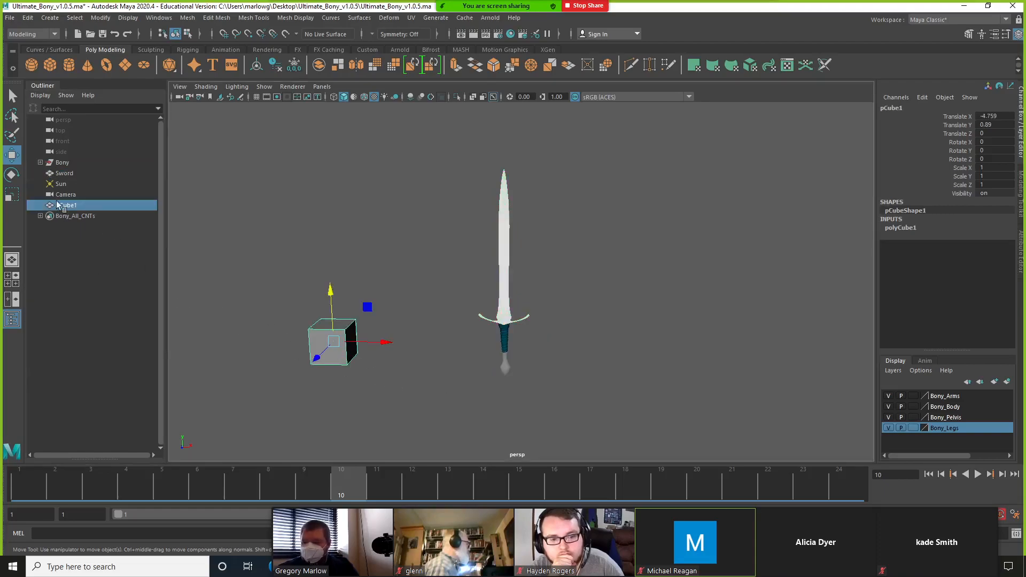
left_click(69, 174)
left_click_drag(64, 175, 74, 206)
left_click(41, 194)
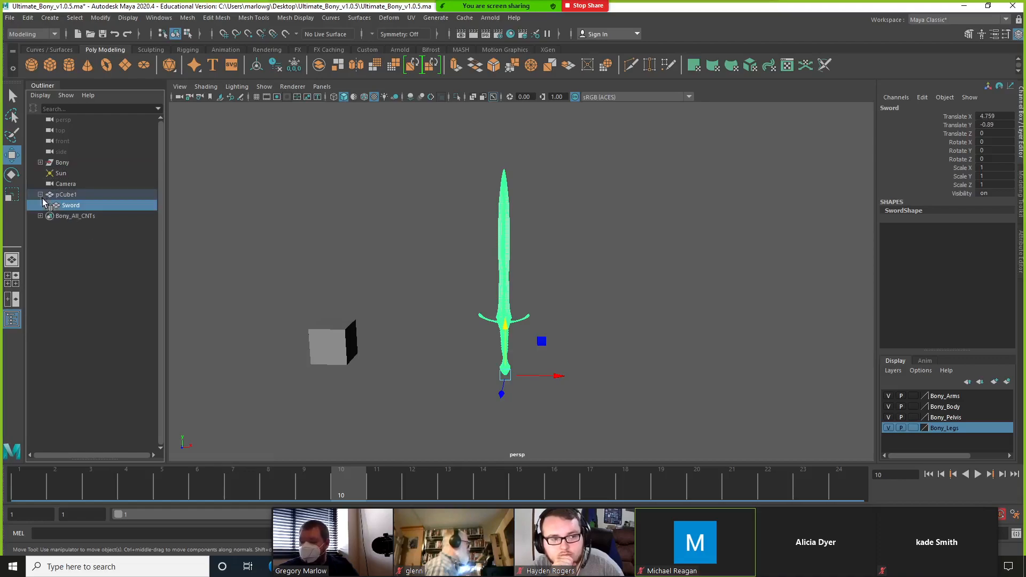
Try rotating the parent cube about 23.7 degrees in Z, and undo the rotation.
key("Up")
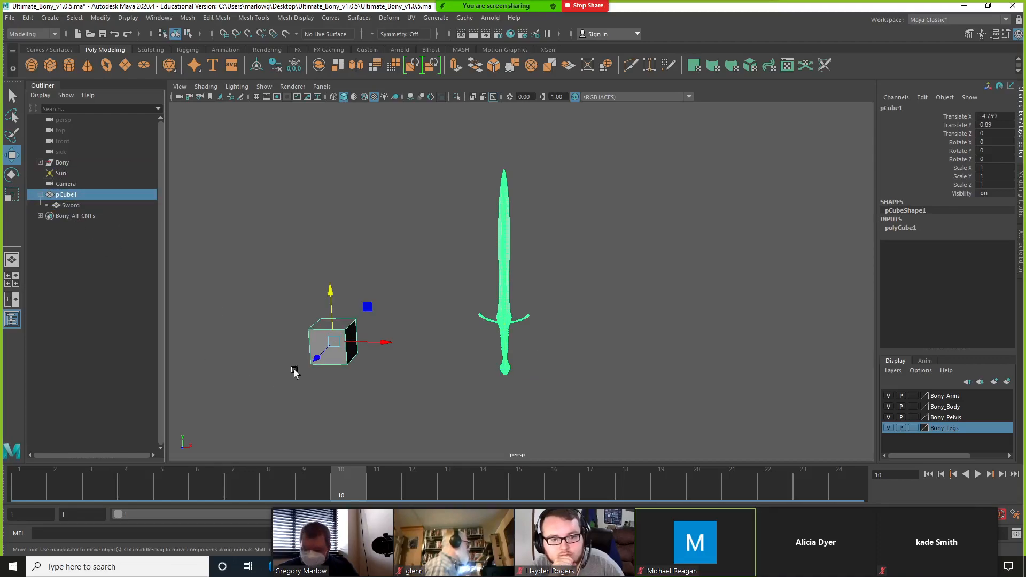
key("e")
left_click_drag(377, 336, 359, 319)
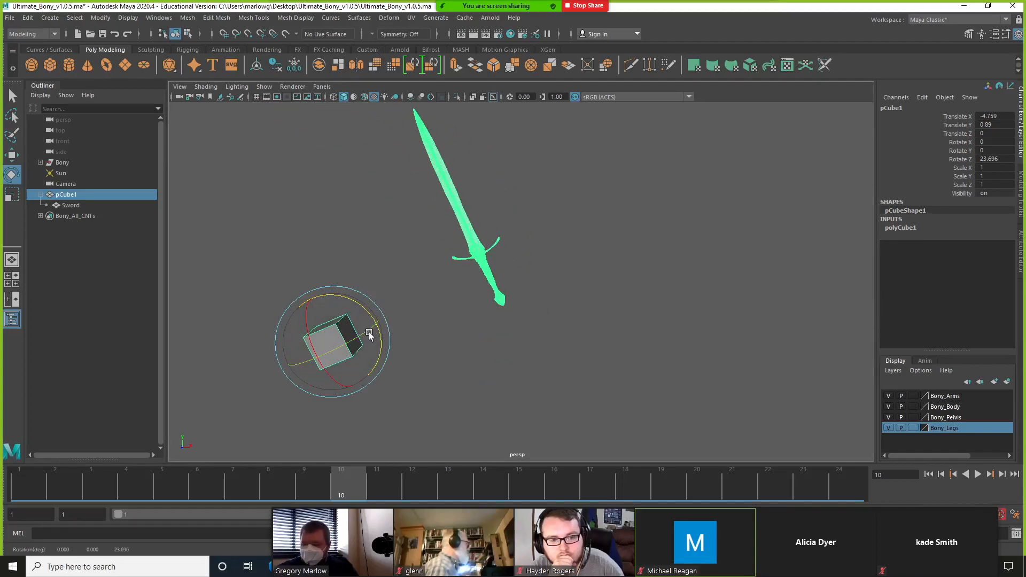
key("ctrl+z")
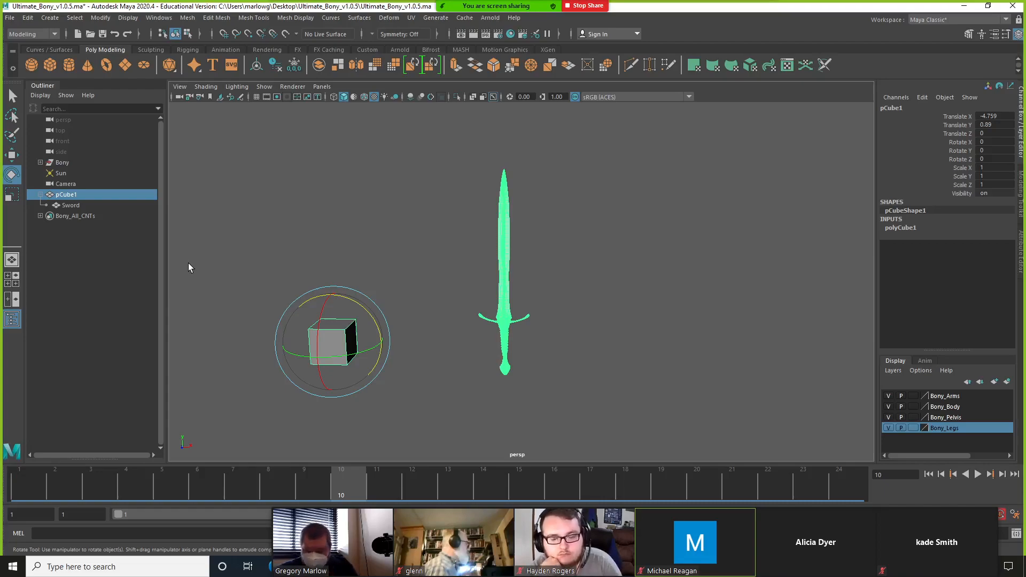
Unparent the sword from the cube, and select the cube in the Outliner.
key("Down")
key("shift+p")
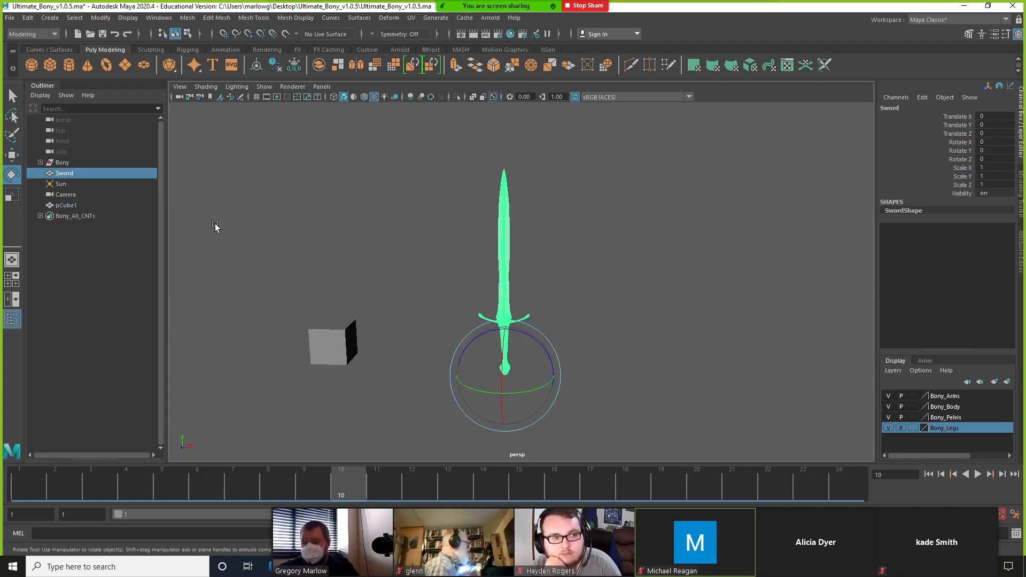
left_click(66, 206)
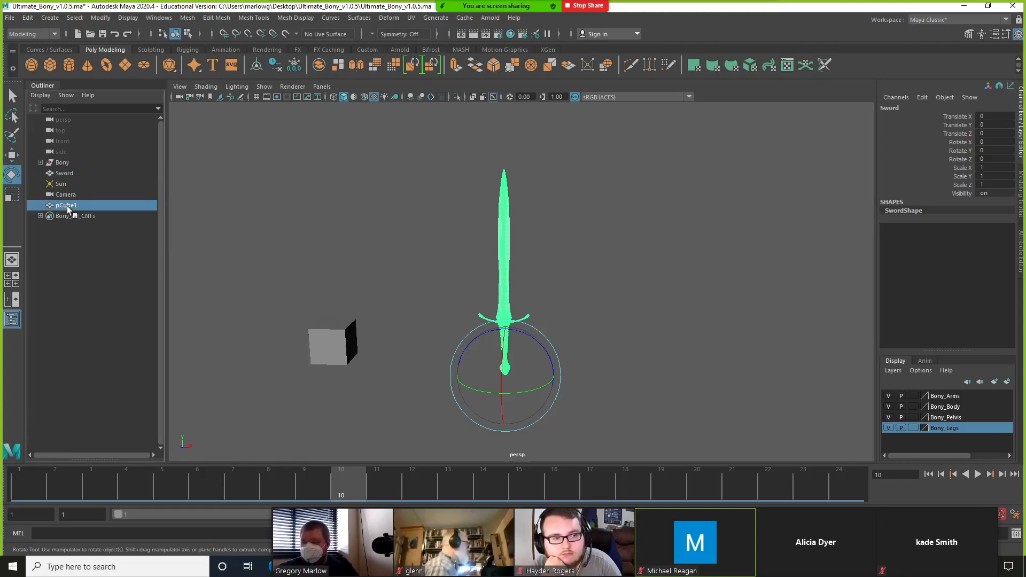
Add the sword to the cube selection, switch to the Animation menu set, and keep the Constrain commands open as a floating window.
left_click(507, 346, "shift")
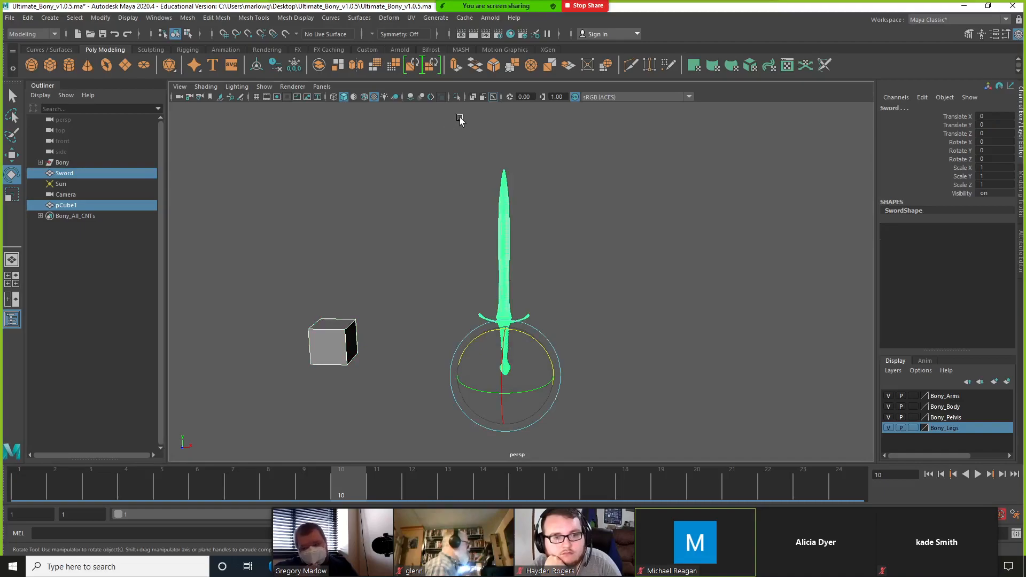
left_click(32, 34)
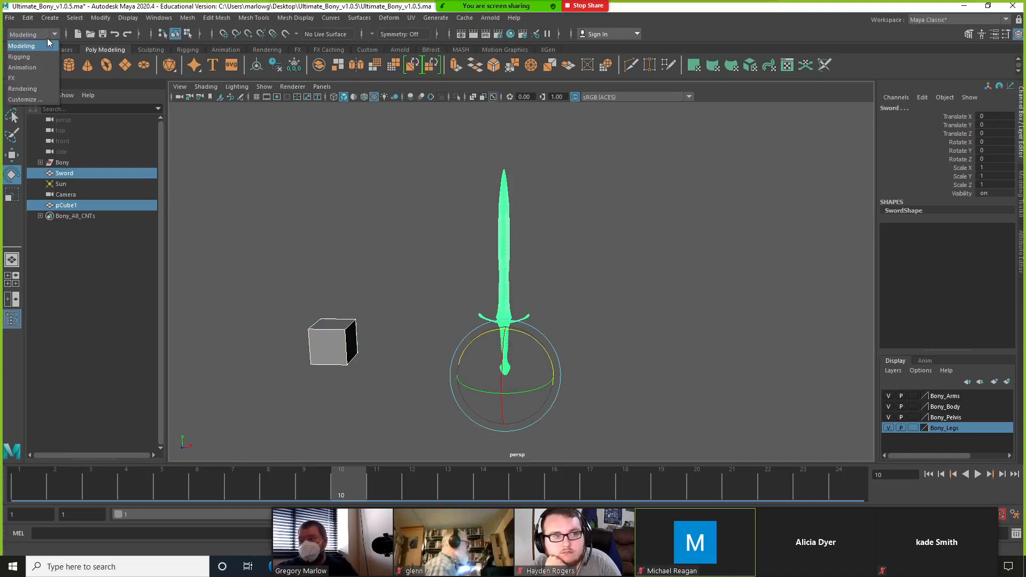
left_click(30, 61)
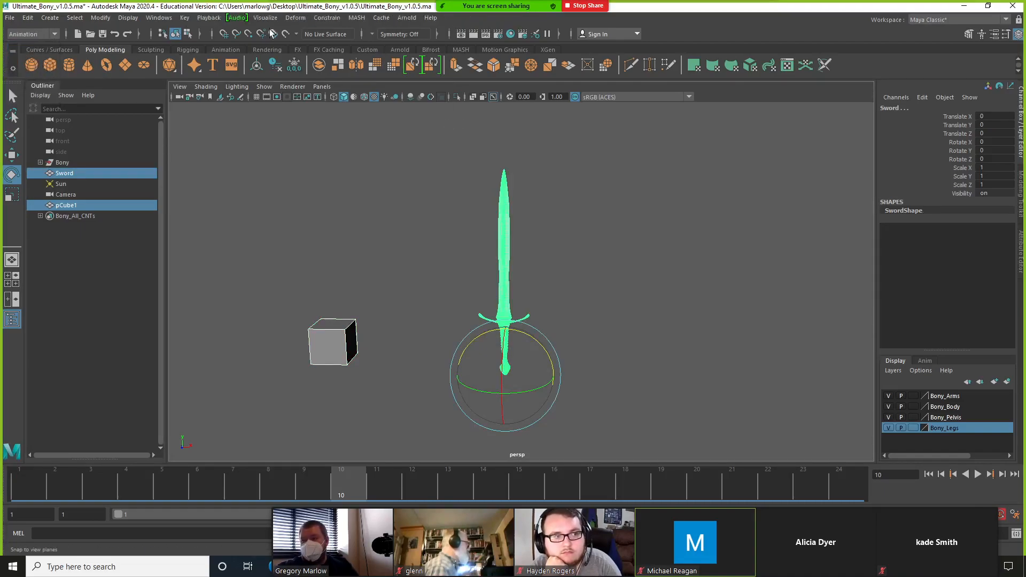
left_click(330, 21)
left_click(360, 21)
left_click_drag(361, 20, 684, 125)
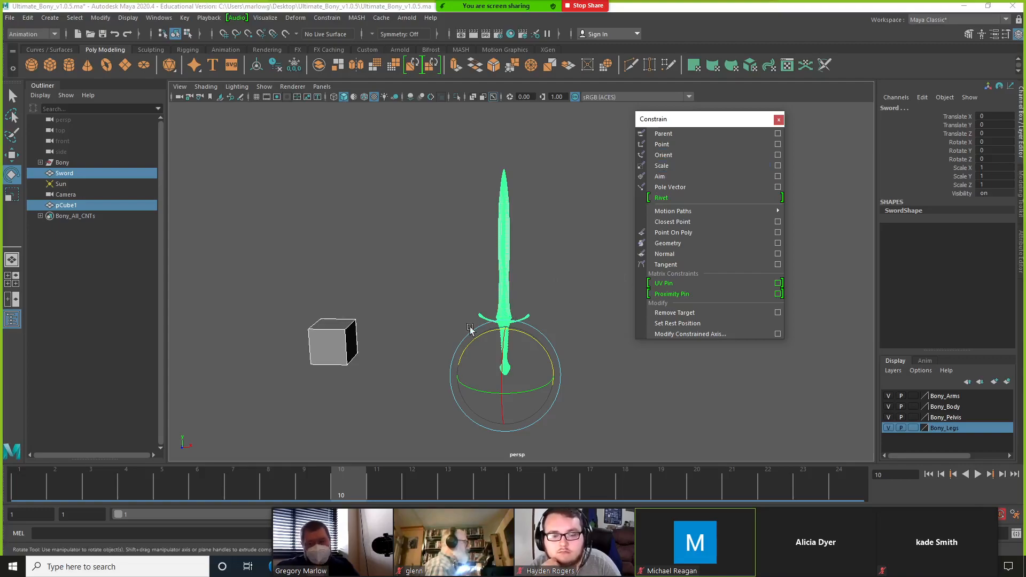
Parent-constrain the sword to the cube, highlight the sword's constrained Translate and Rotate channels, and clear the selection.
left_click(321, 345)
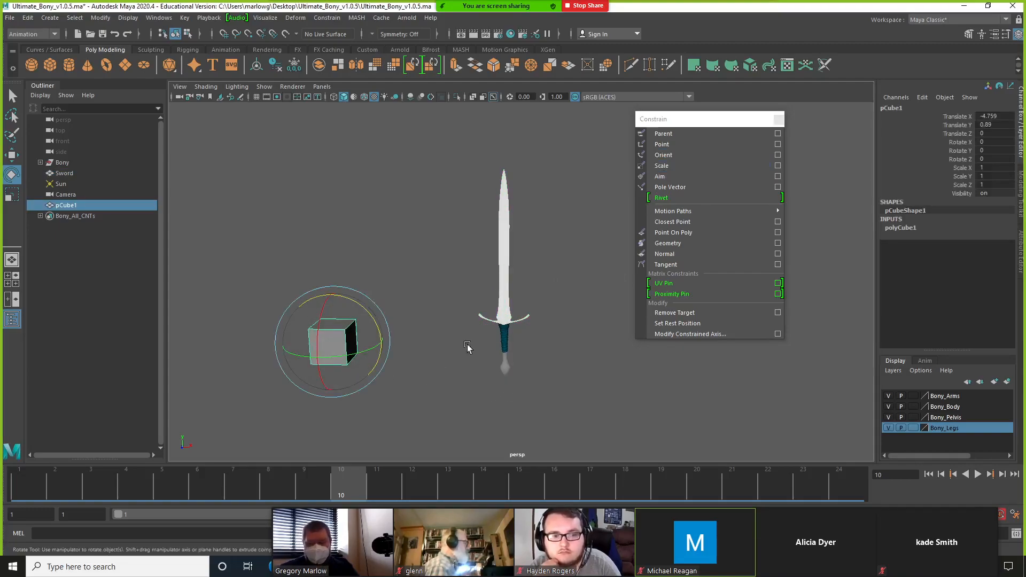
left_click(506, 349, "shift")
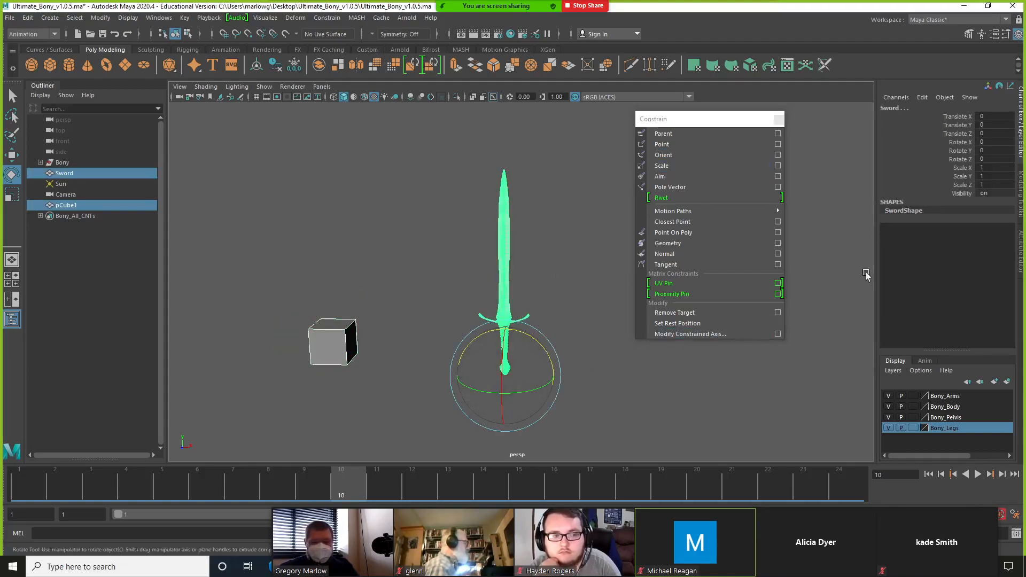
left_click(674, 138)
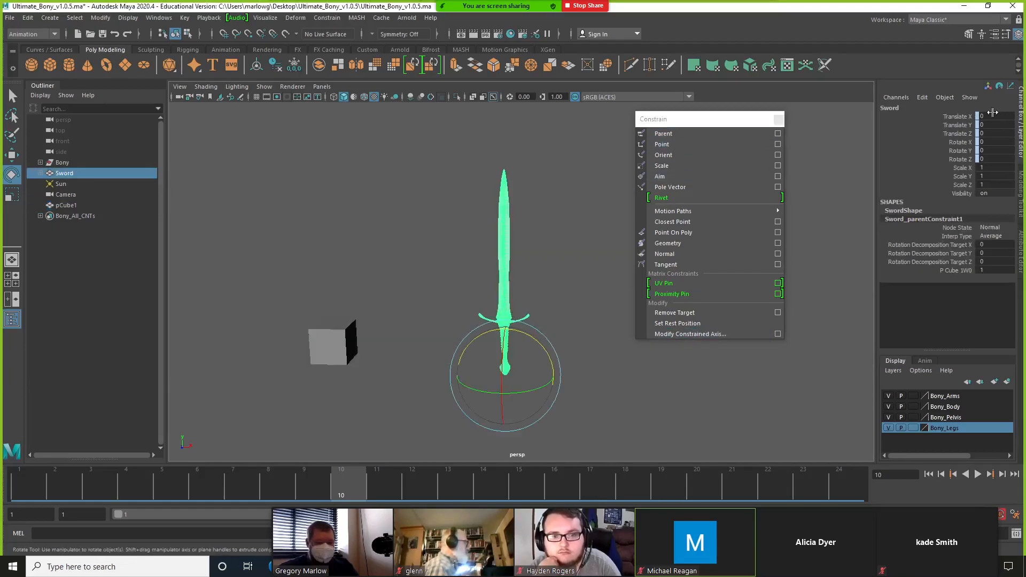
left_click_drag(967, 119, 969, 161)
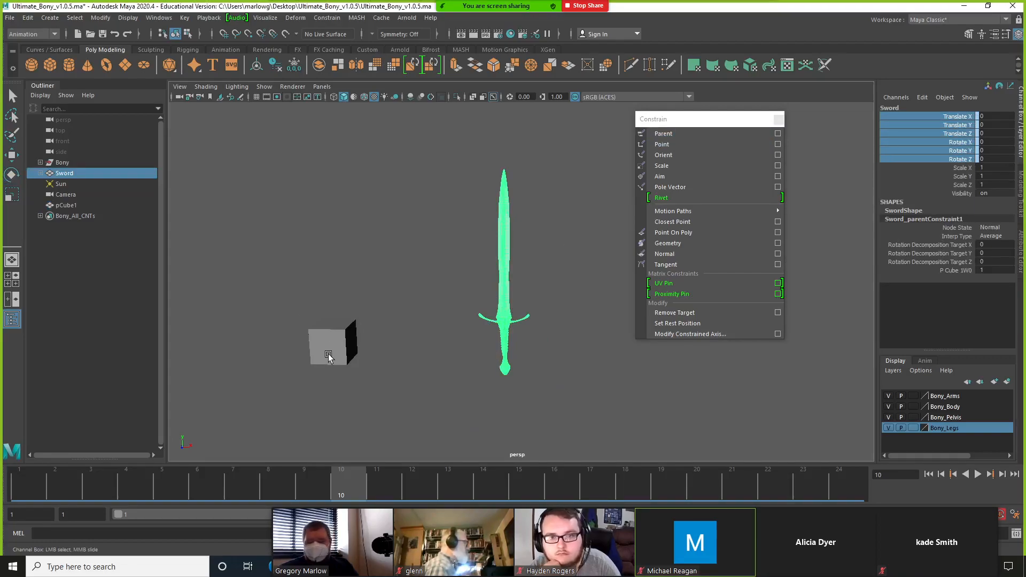
left_click(424, 301)
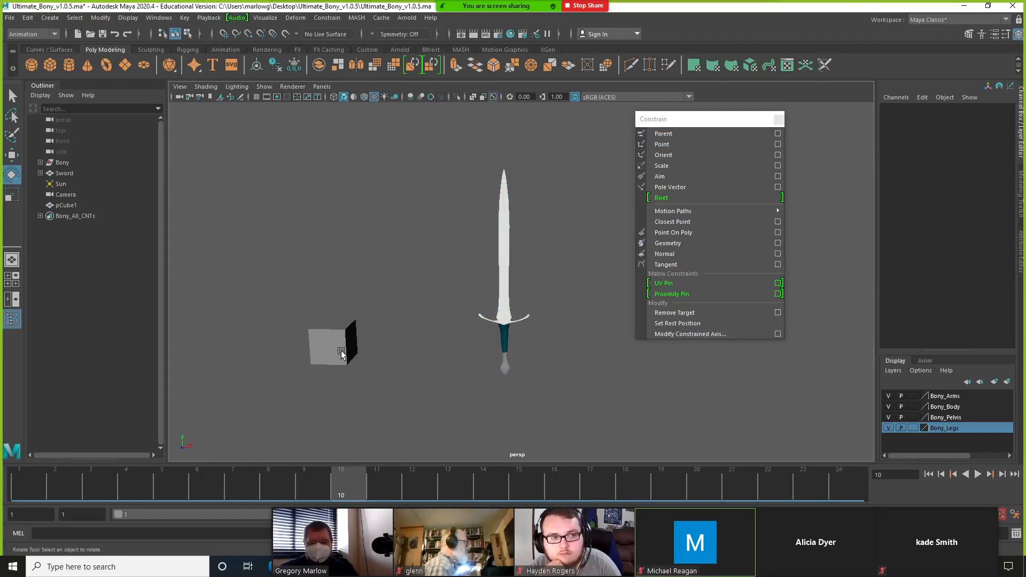
Try rotating the cube about 51.9 degrees in Z with the sword parent-constrained to it, and undo the rotation.
left_click(345, 354)
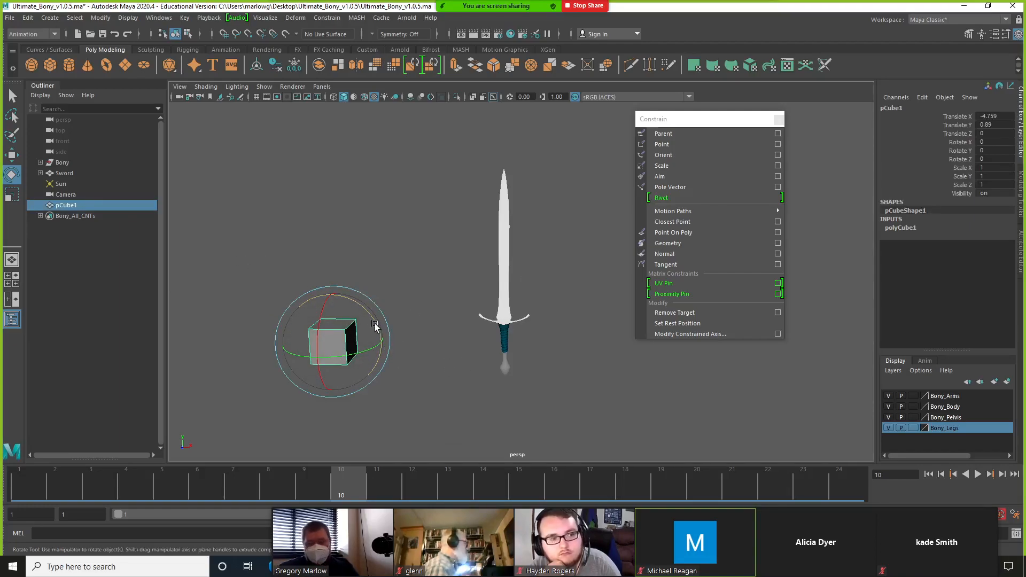
key("w")
left_click_drag(331, 341, 365, 311)
key("e")
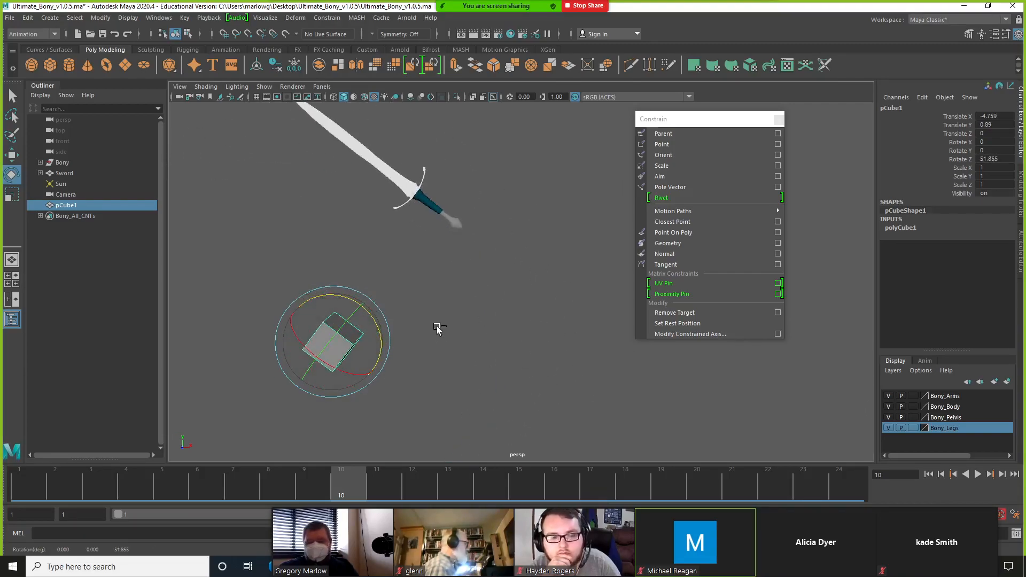
key("ctrl+z")
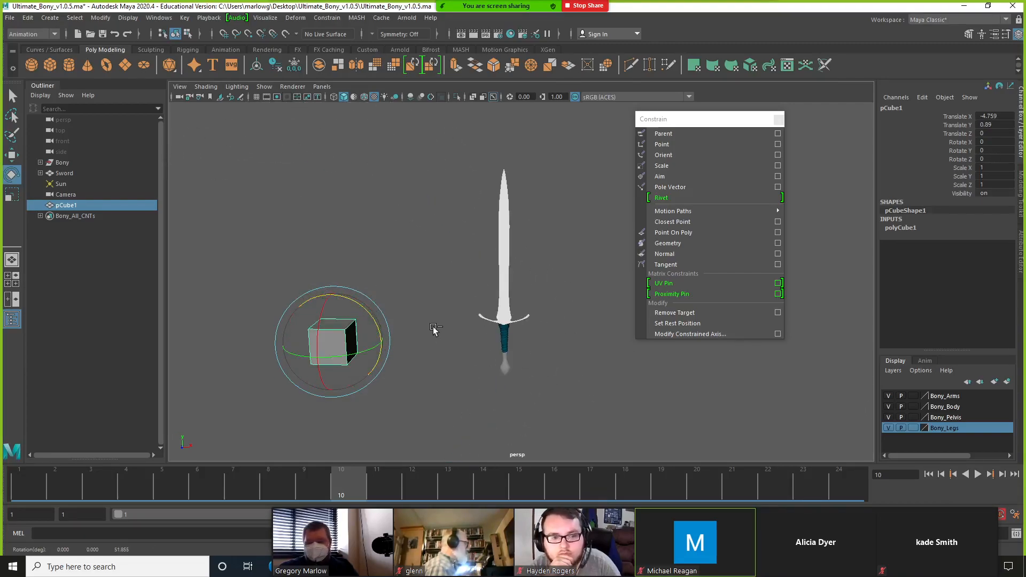
Expand the sword in the Outliner, delete its parent constraint, and reselect the sword.
left_click(505, 307)
left_click(41, 173)
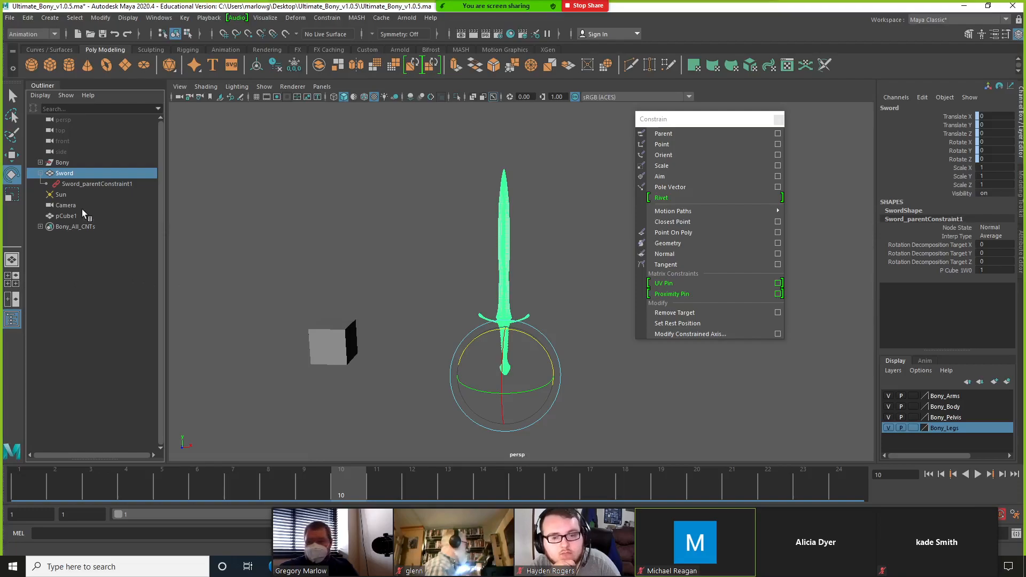
left_click(92, 185)
key("Delete")
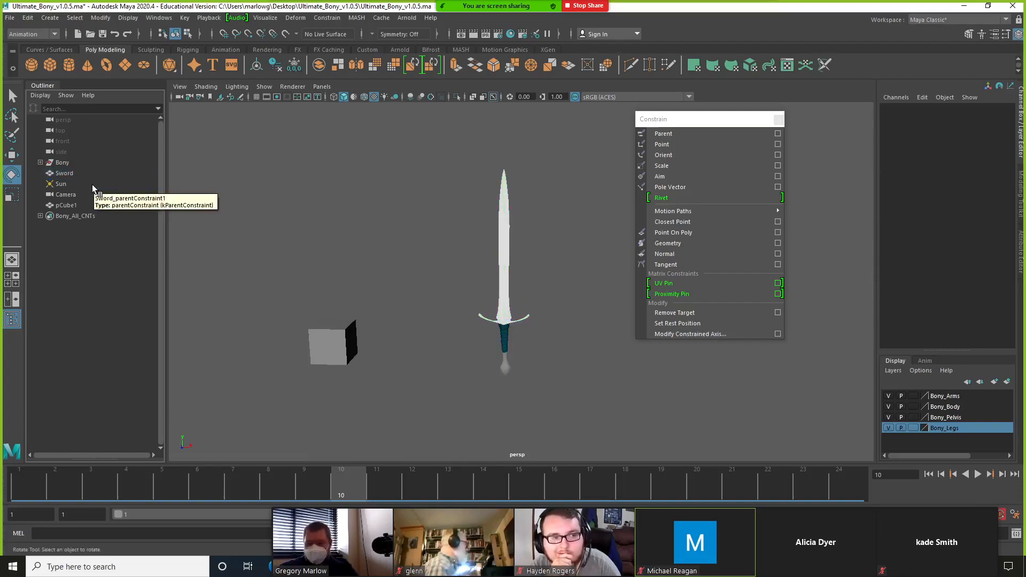
left_click(504, 294)
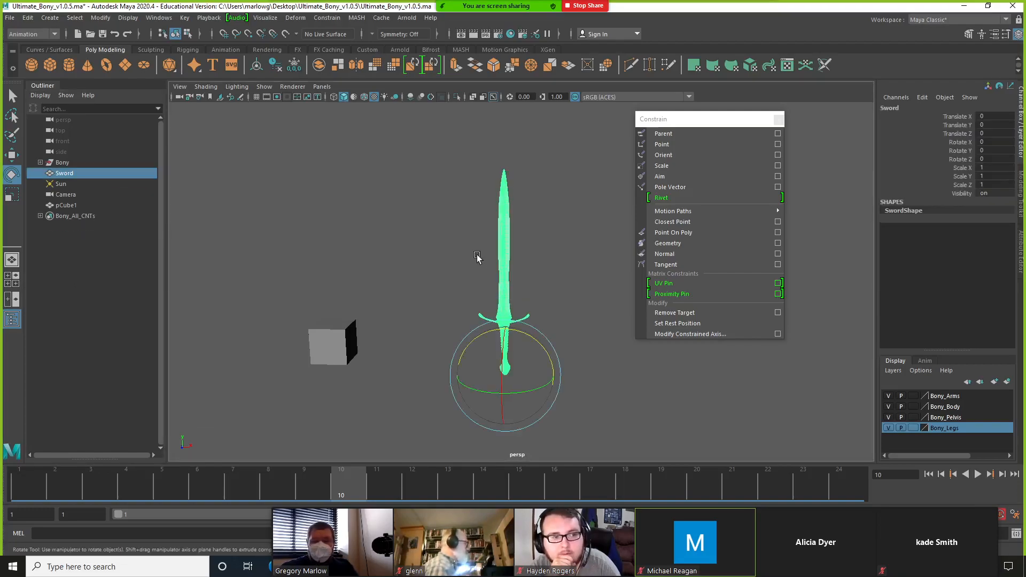
Point-constrain the sword to the cube without maintaining an offset.
left_click(350, 359)
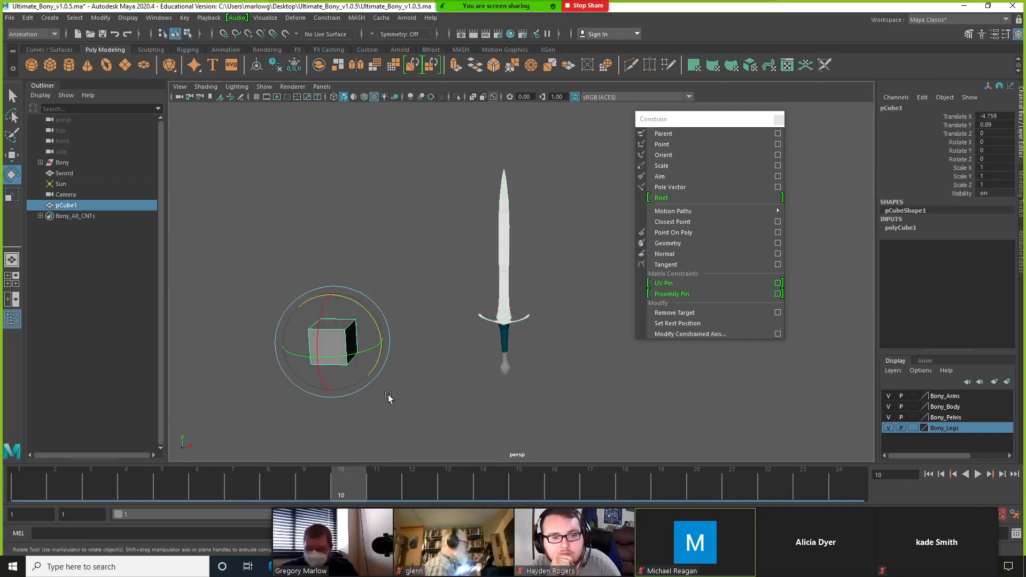
left_click(504, 317, "shift")
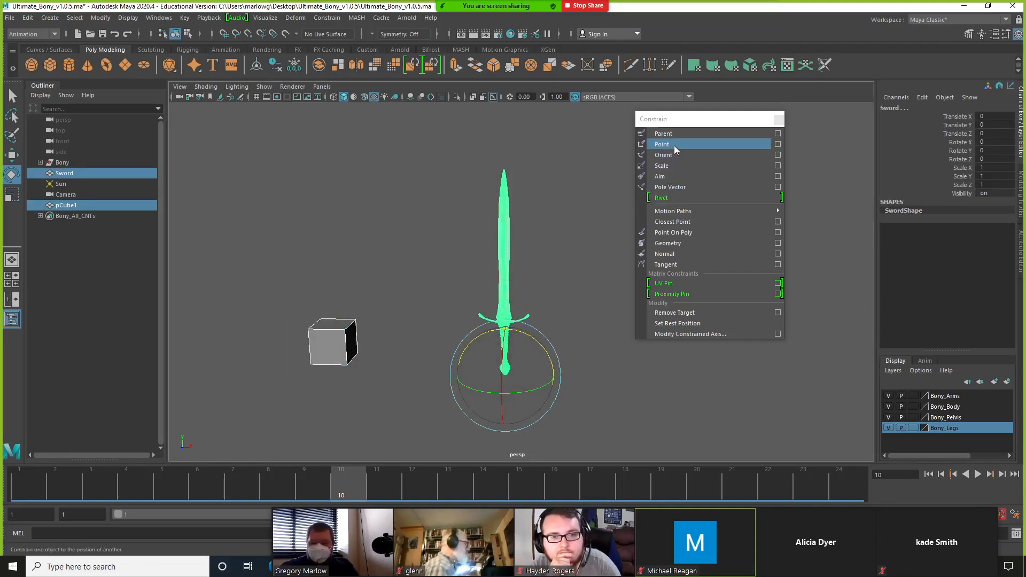
left_click(674, 147)
left_click(502, 335)
Move the cube to about 0.87 in X, 1.96 in Y and -0.54 in Z, and inspect the sword's Translate channels.
left_click(341, 344)
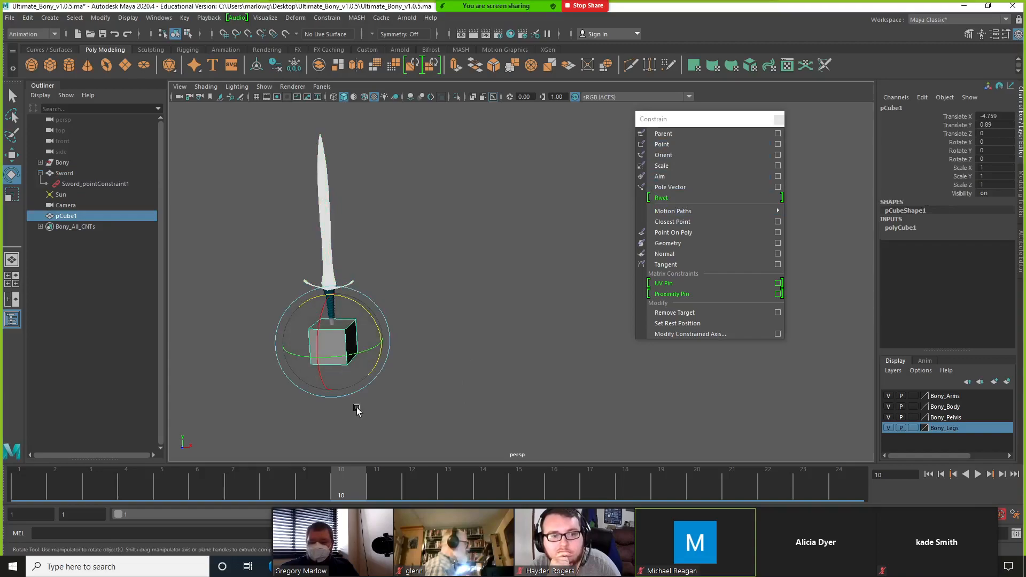
key("w")
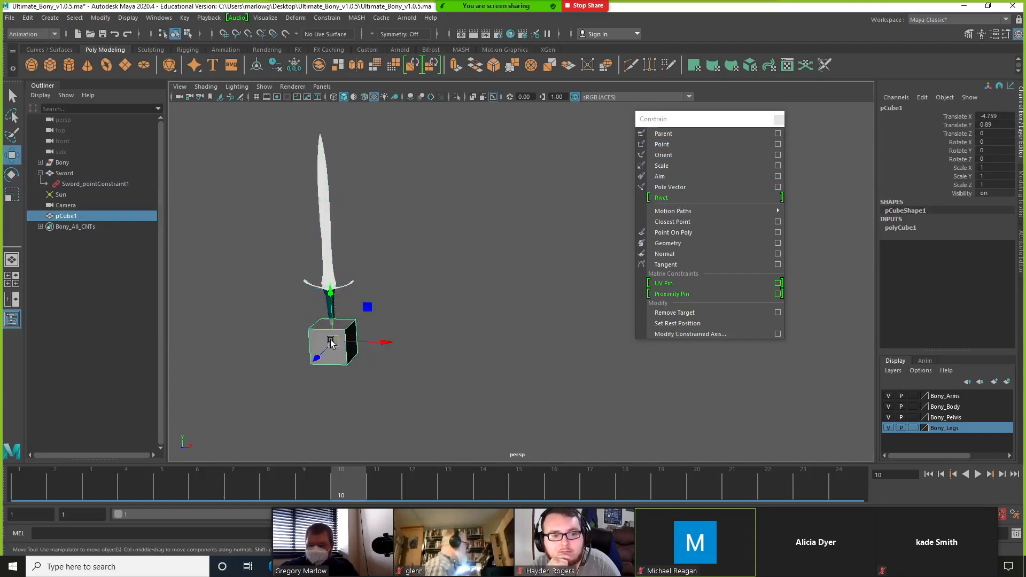
left_click_drag(332, 343, 538, 302)
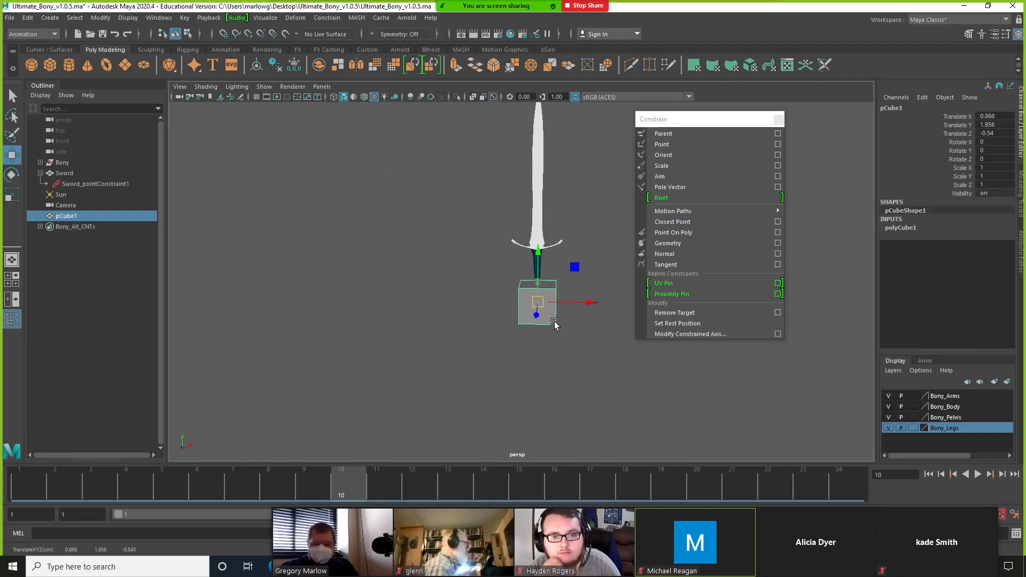
left_click(1009, 115)
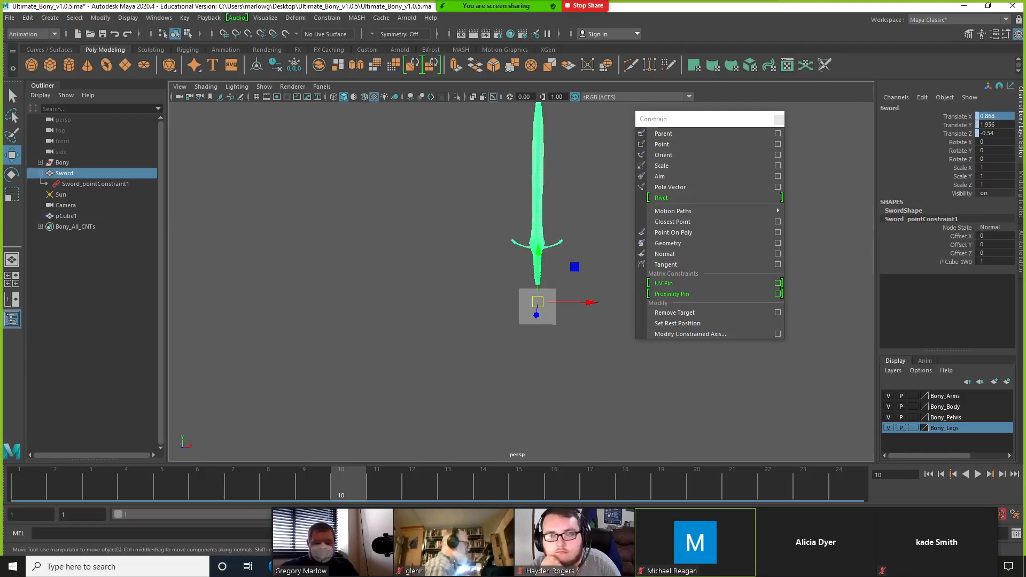
Undo the cube's move and the sword's point constraint.
key("ctrl+z")
key("ctrl+z")
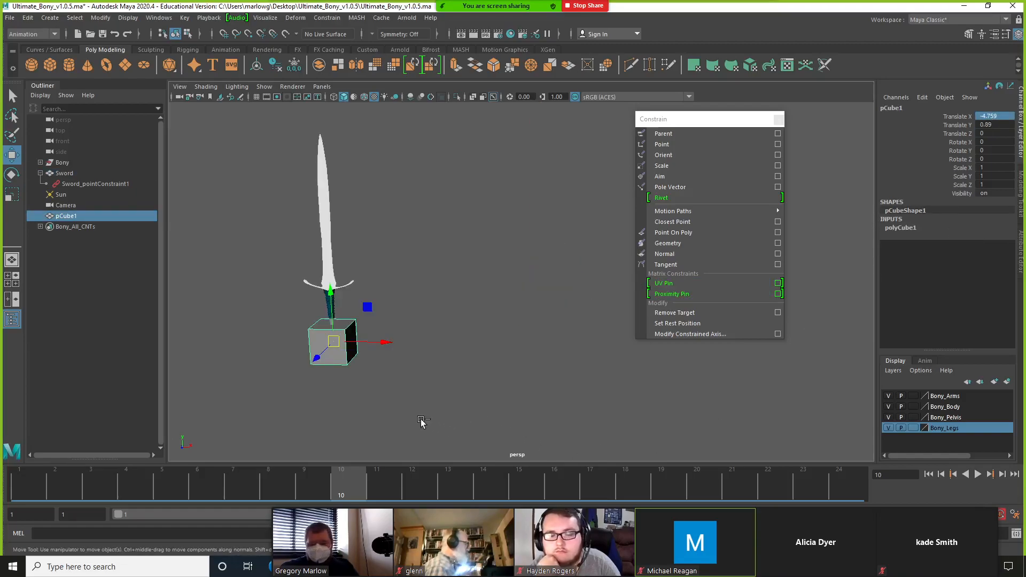
key("ctrl+z")
key("ctrl+z")
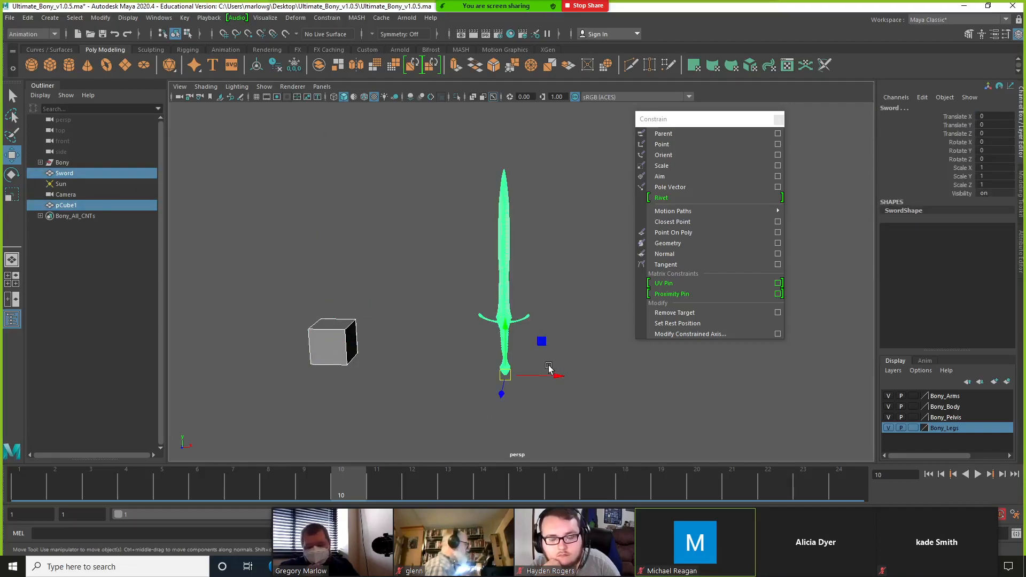
Point-constrain the sword to the cube on all axes with Maintain offset enabled.
left_click(396, 370)
left_click(342, 350)
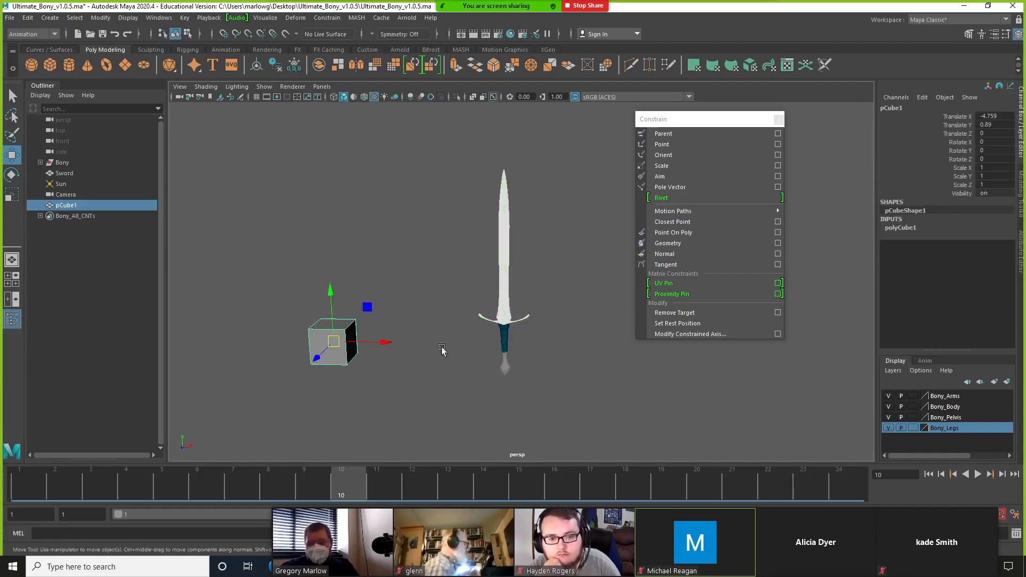
left_click(499, 352, "shift")
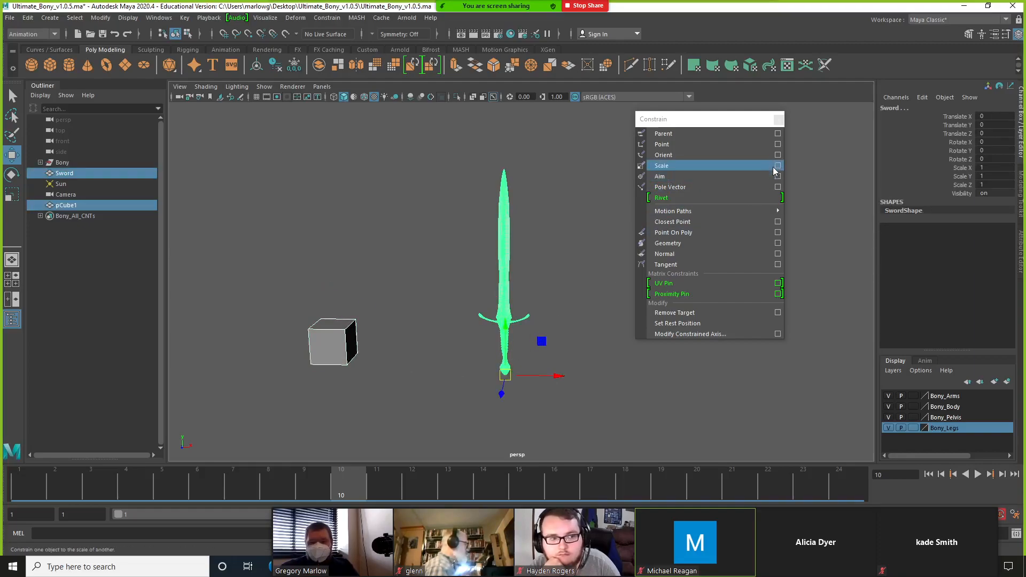
left_click(778, 146)
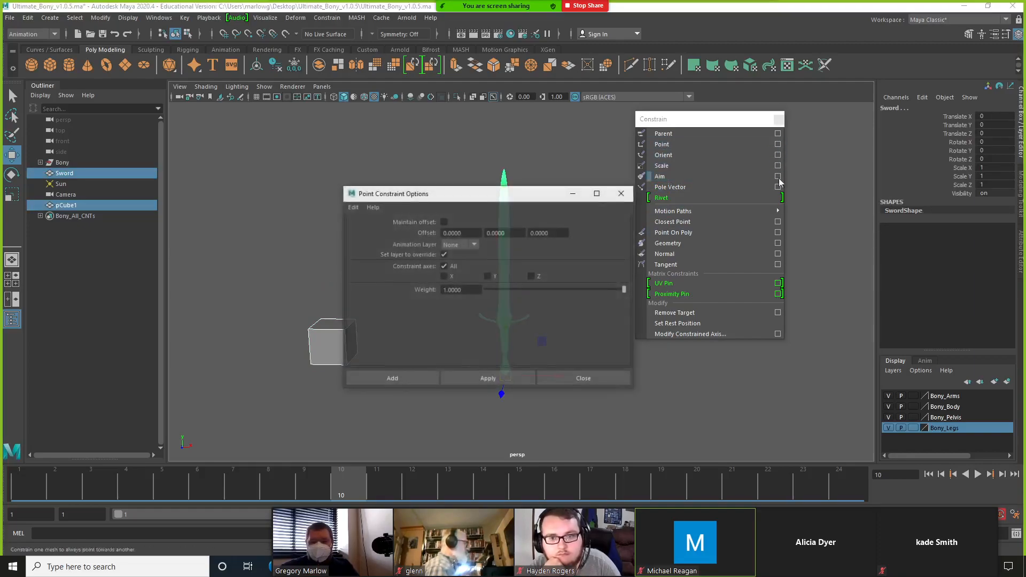
left_click(444, 222)
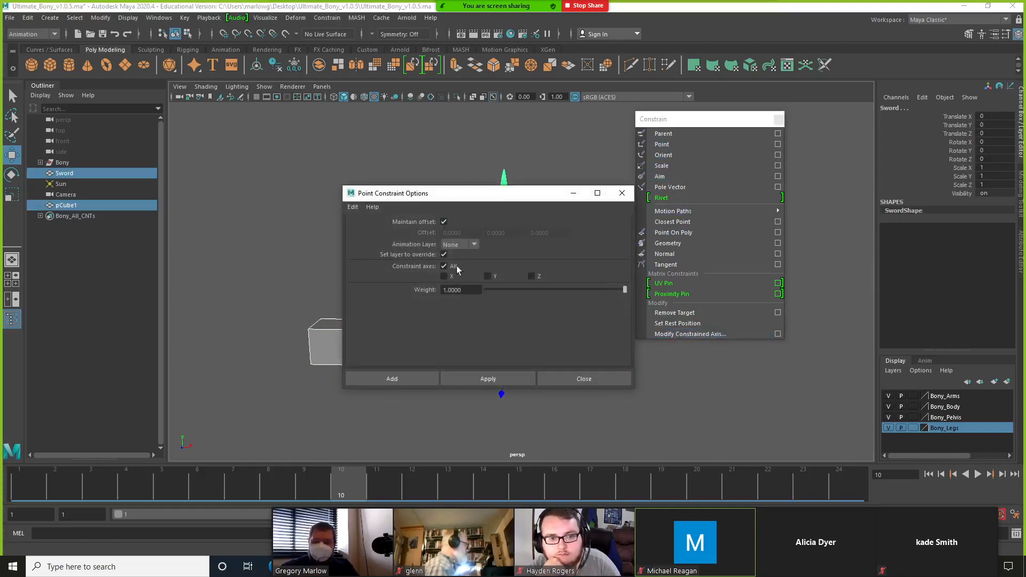
left_click(398, 381)
Move the cube to about -3.89 in X, 2.45 in Y and -0.40 in Z, and check the sword's channels.
left_click(334, 340)
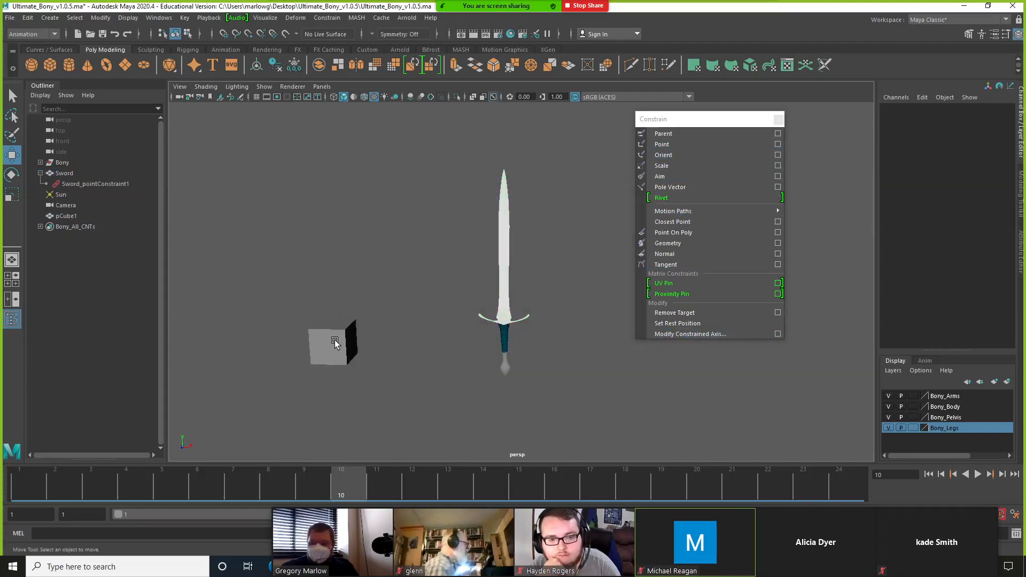
left_click_drag(333, 341, 368, 288)
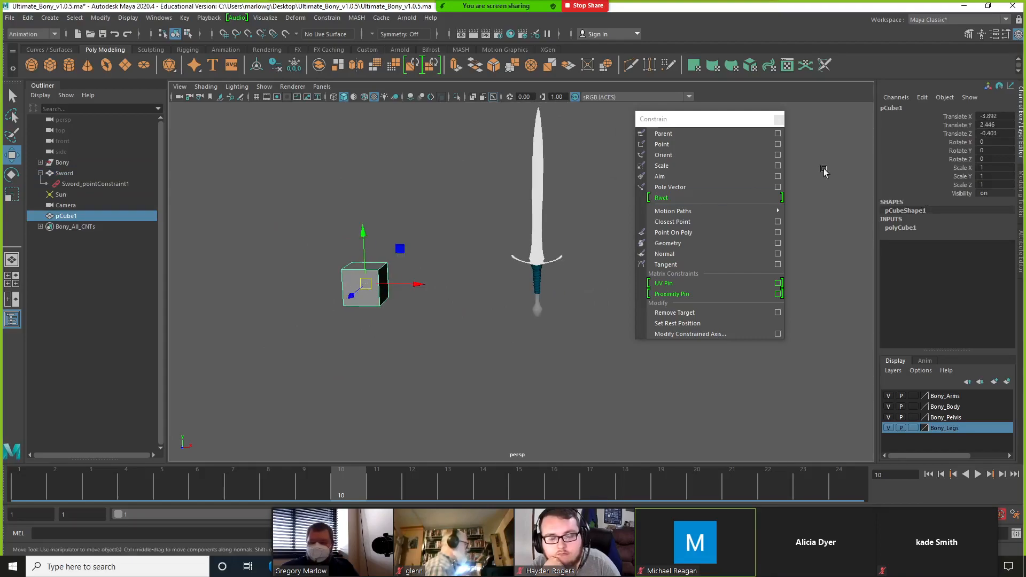
left_click(544, 240)
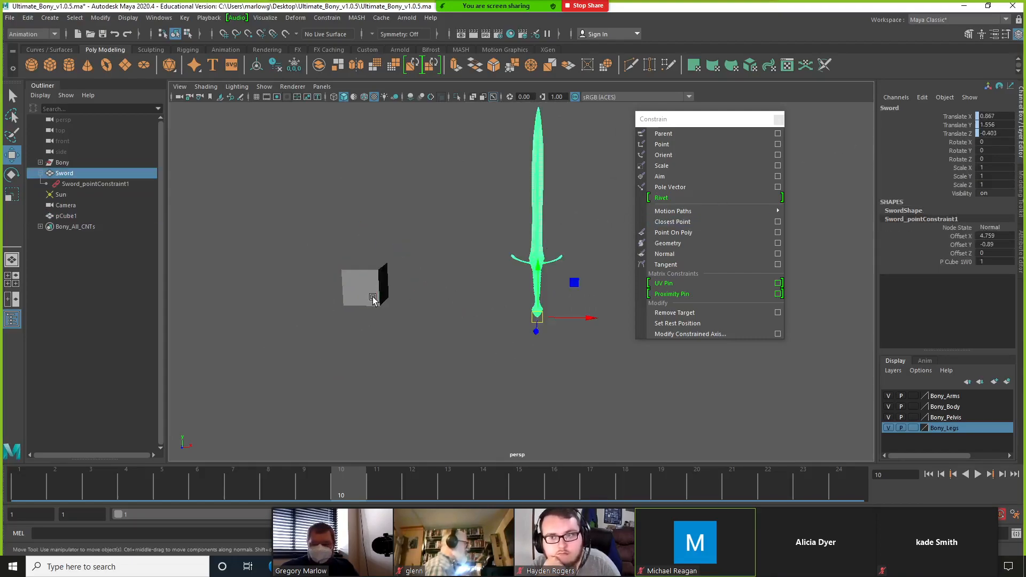
Try rotating the cube with the offset point constraint on the sword, and undo both the rotation and the cube's move.
left_click(372, 300)
key("e")
left_click_drag(400, 290, 419, 357)
key("ctrl+z")
key("ctrl+z")
key("ctrl+z")
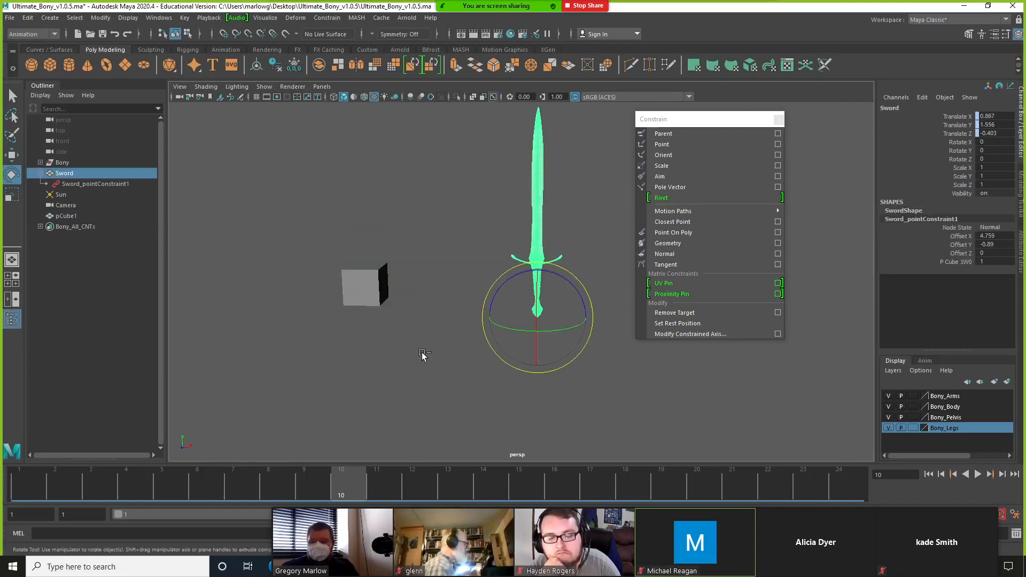
key("ctrl+y")
key("ctrl+z")
key("ctrl+z")
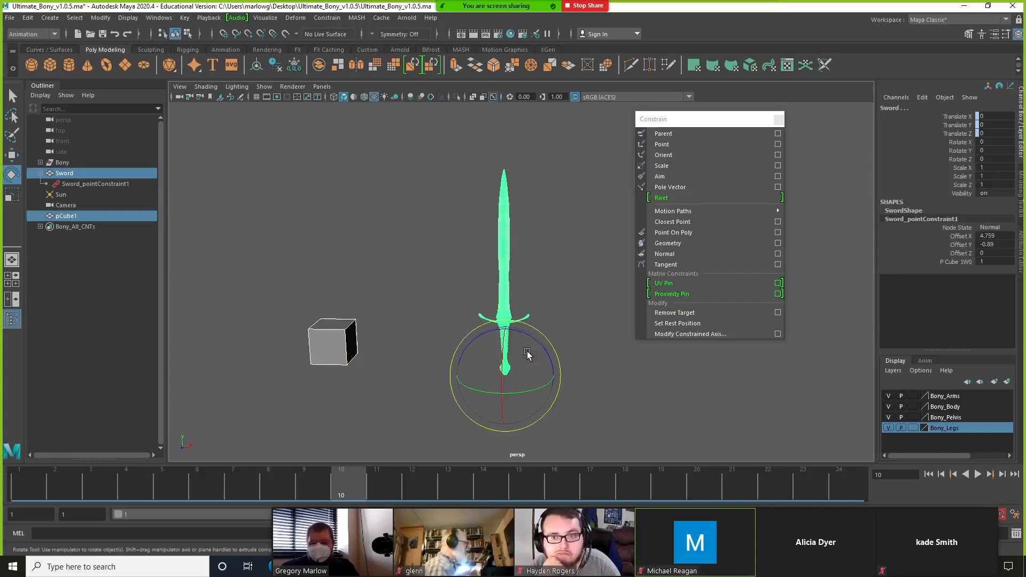
Delete the sword's point constraint, and select the cube followed by the sword.
left_click(88, 184)
key("Delete")
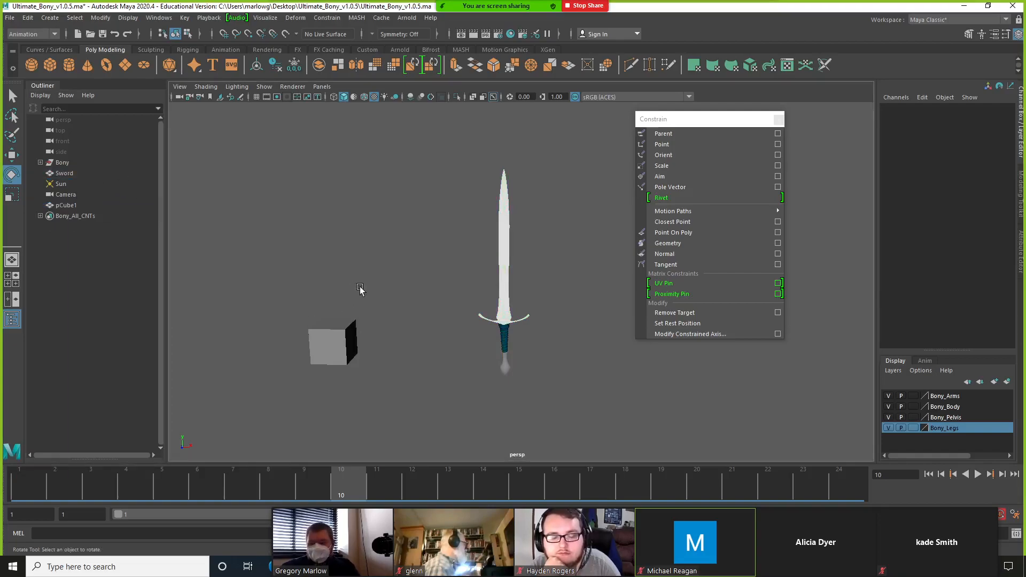
left_click(339, 354)
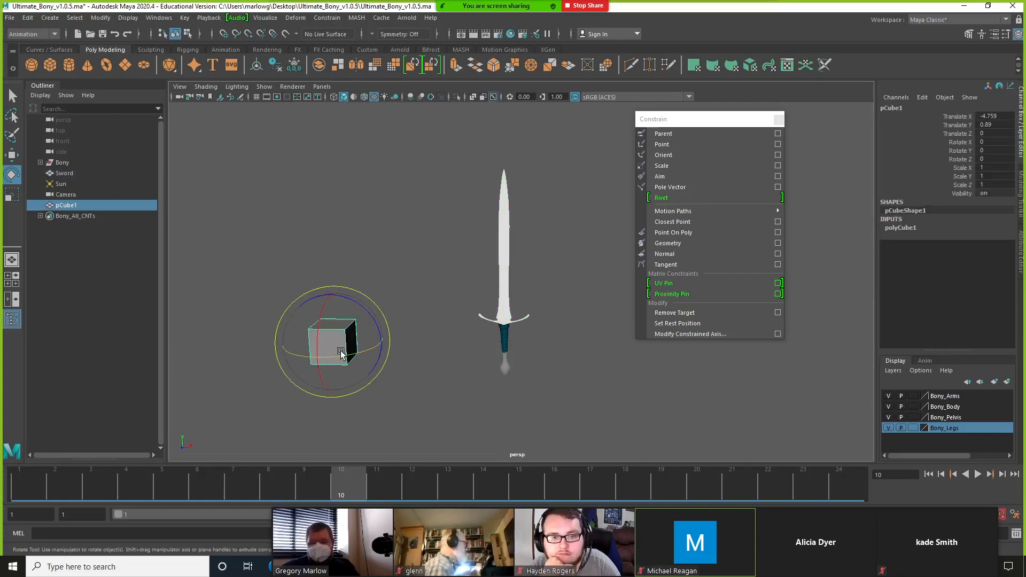
left_click(507, 330, "shift")
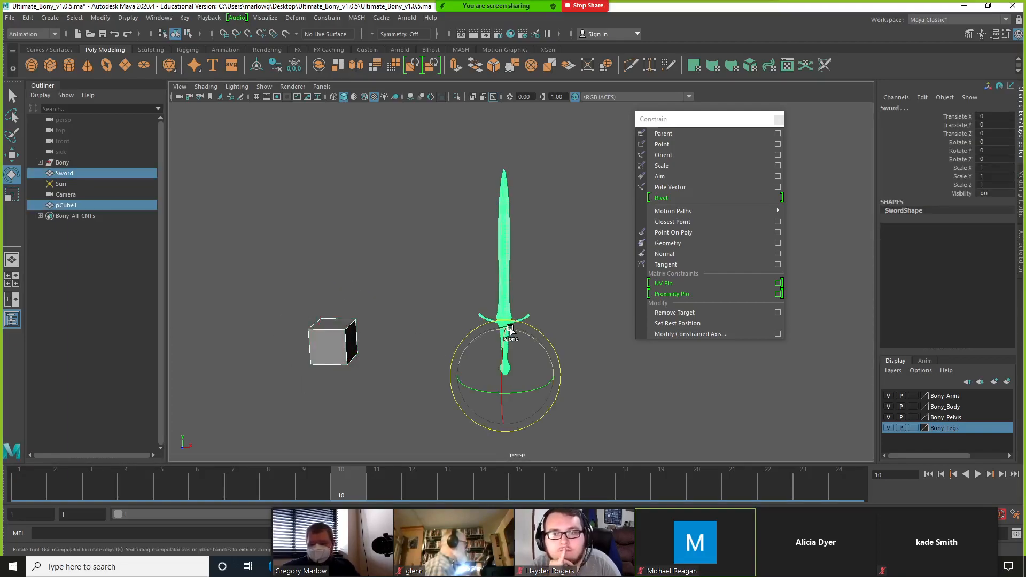
Orient-constrain the sword to the cube and try moving the cube to test the constraint.
left_click(668, 156)
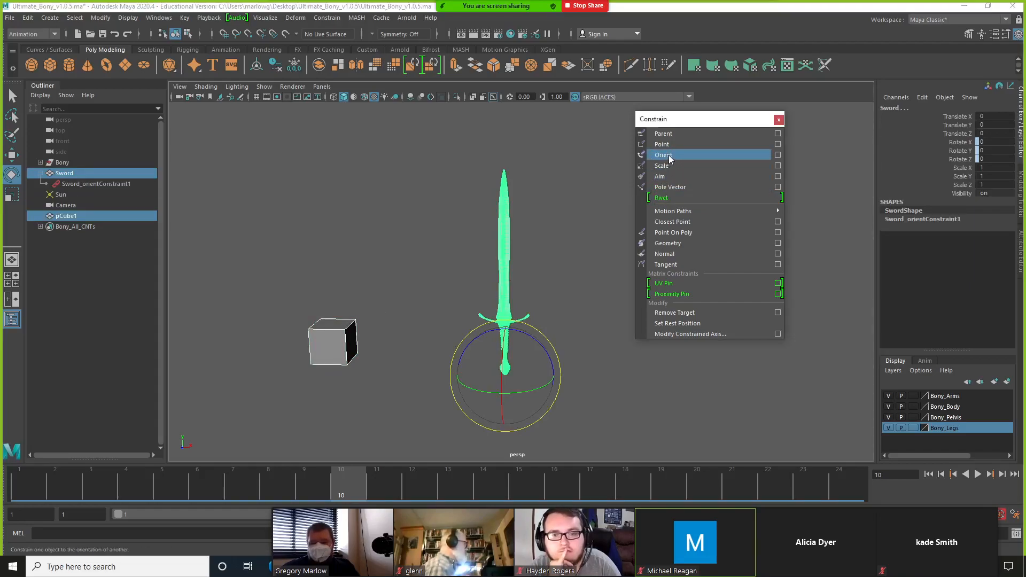
left_click(375, 355)
left_click(351, 339)
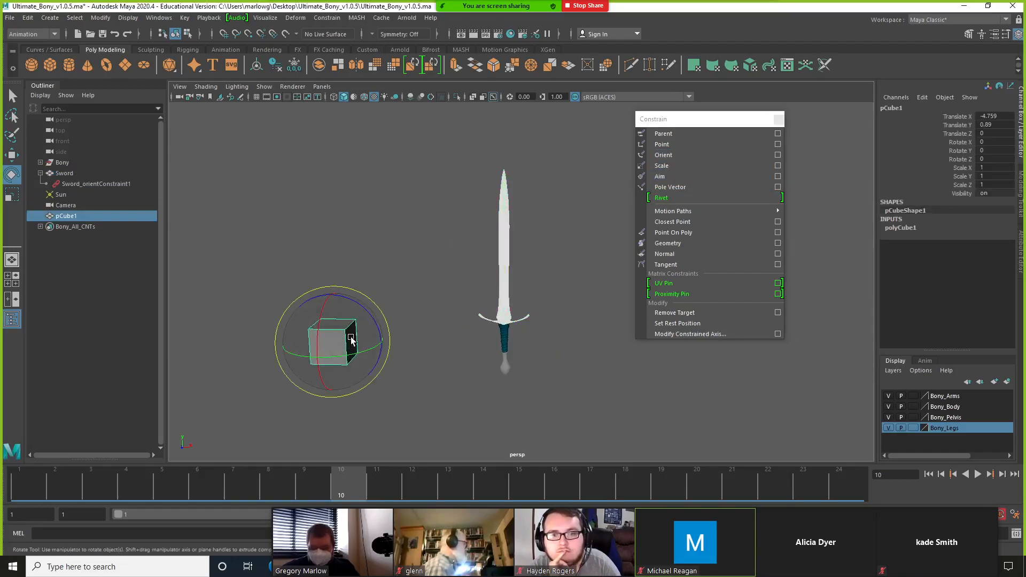
key("w")
left_click_drag(332, 342, 348, 302)
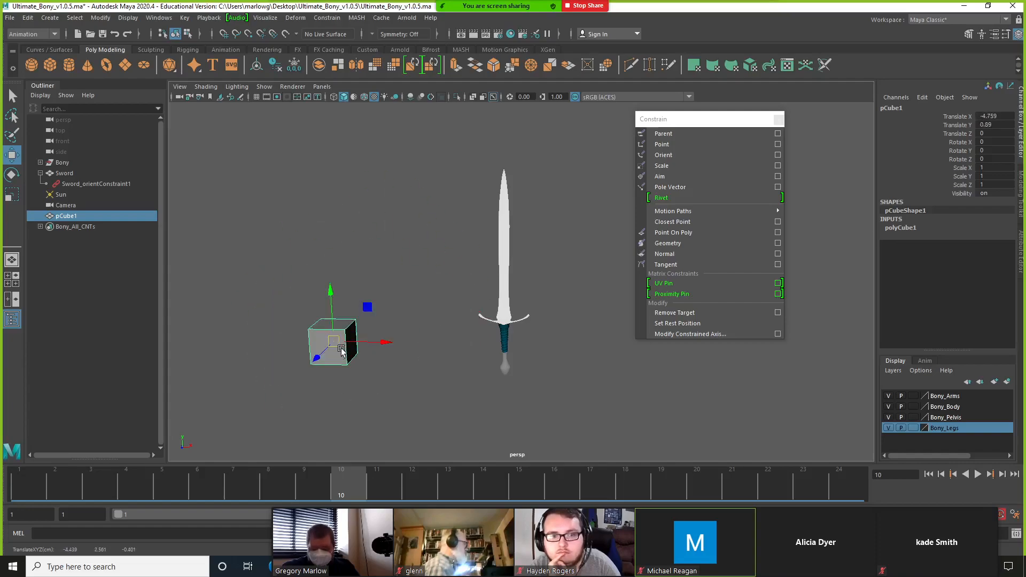
Rotate the cube to about 14.38 in X, 4.93 in Y and 12.12 in Z, and compare its rotation channels with the sword's.
key("e")
mouse_move(342, 348)
left_mouse_down()
mouse_move(354, 323)
mouse_move(322, 340)
mouse_move(373, 339)
mouse_move(355, 322)
mouse_move(361, 343)
mouse_move(340, 330)
left_mouse_up()
left_click(486, 301)
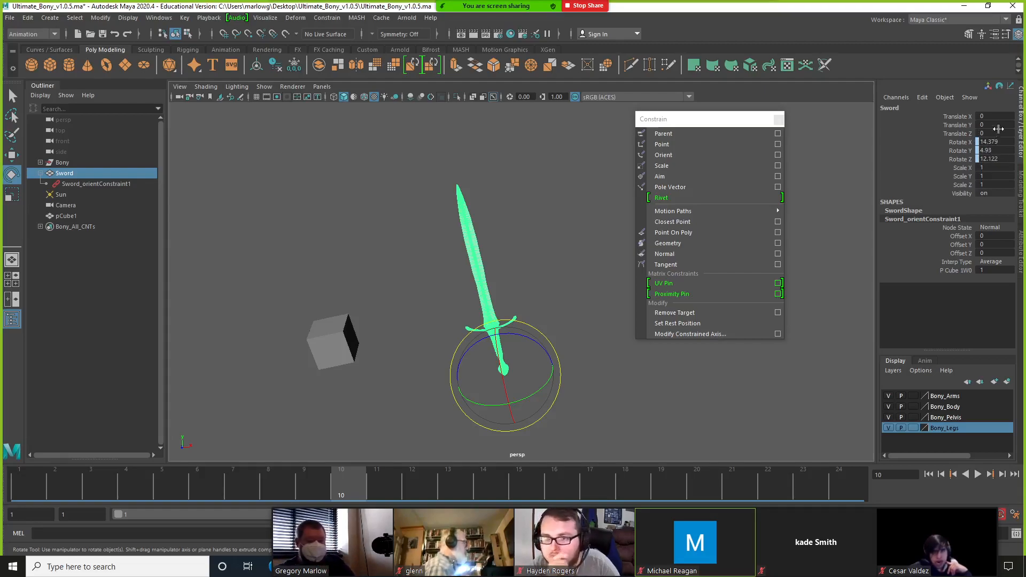
left_click(344, 353)
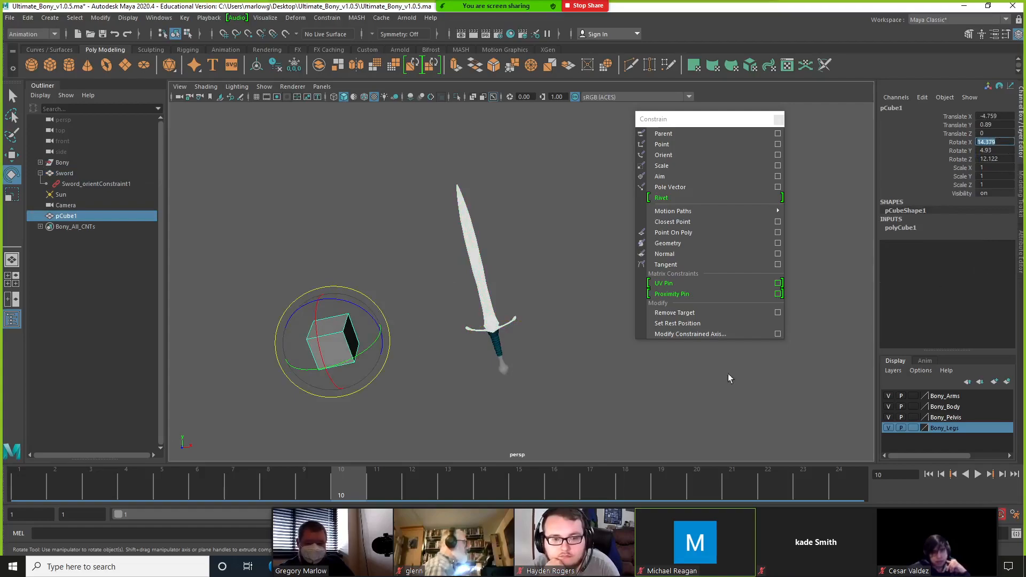
left_click(495, 334)
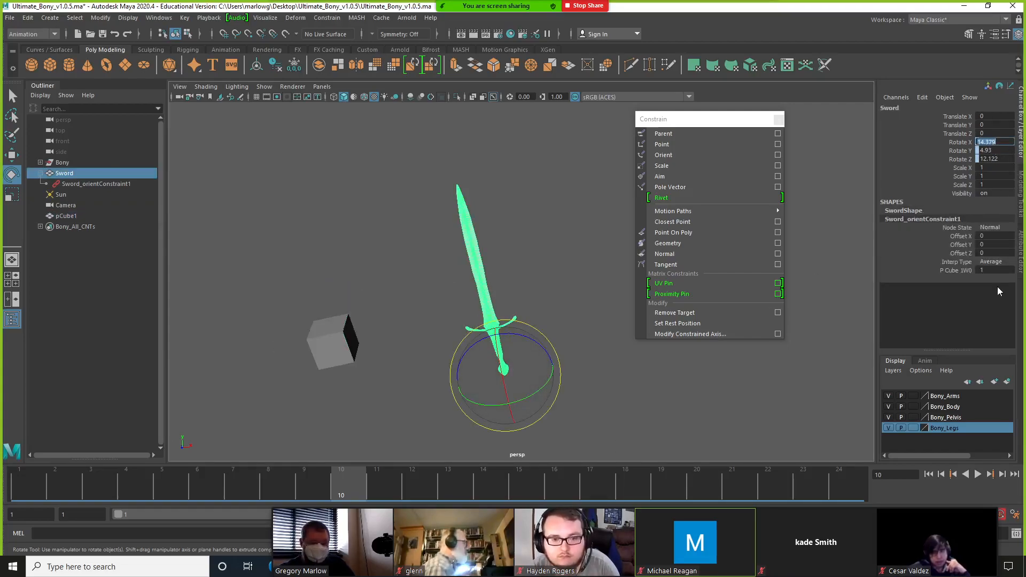
left_click(323, 357)
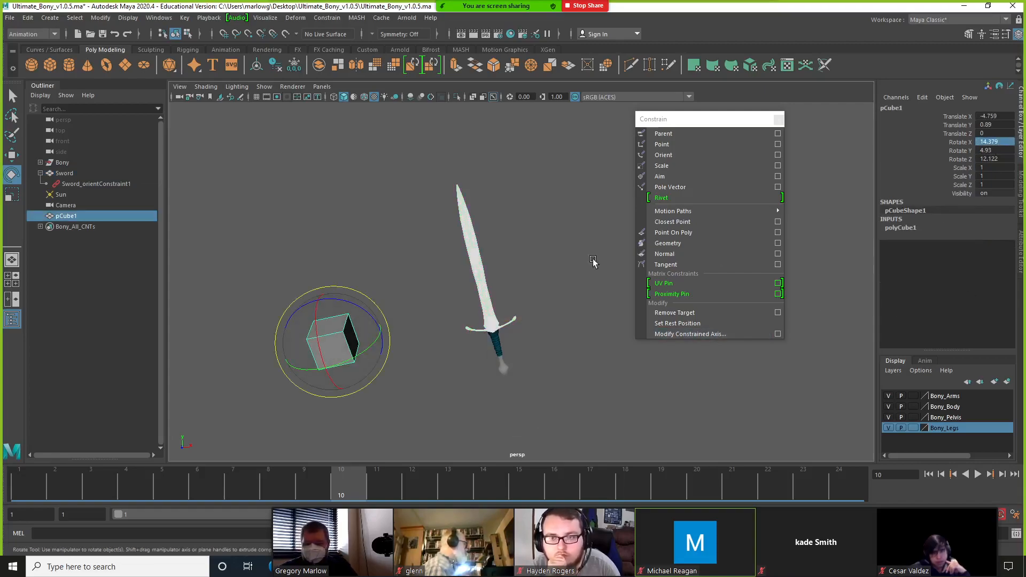
Undo the cube's rotation and the sword's orient constraint, back to an empty selection.
key("ctrl+z")
key("ctrl+z")
key("ctrl+z")
key("ctrl+z")
key("ctrl+z")
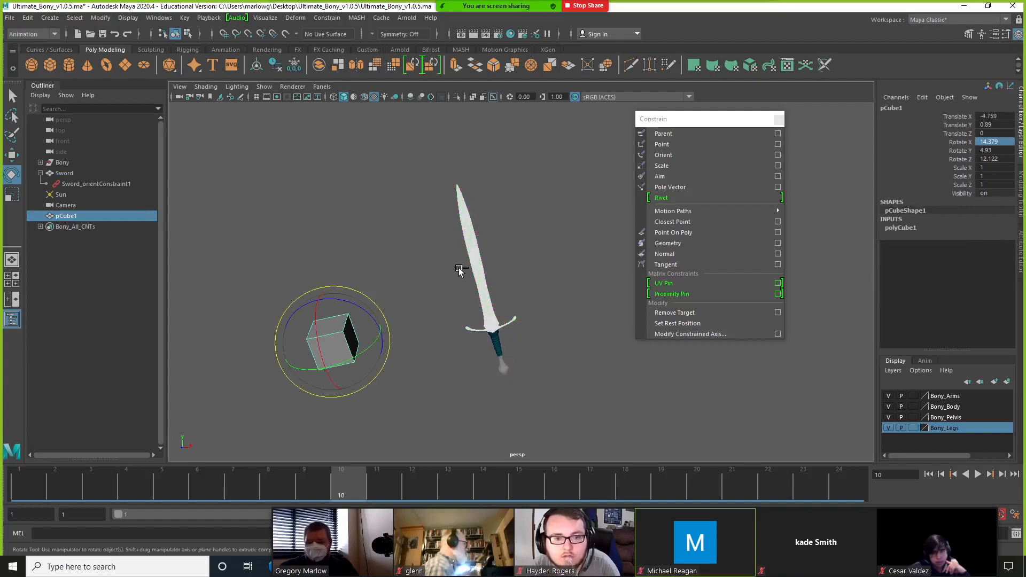
key("ctrl+z")
key("ctrl+z")
key("ctrl+z")
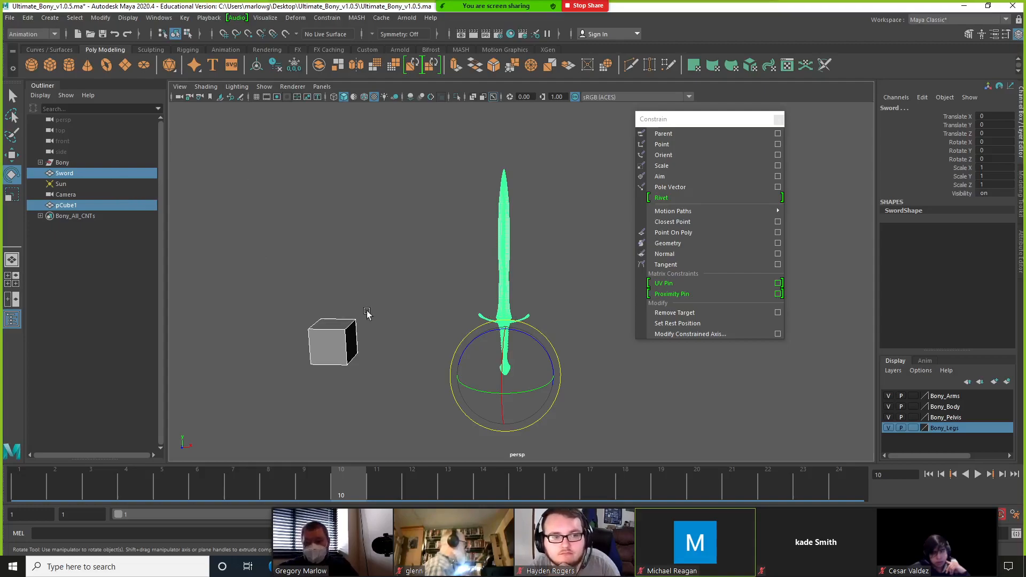
key("ctrl+z")
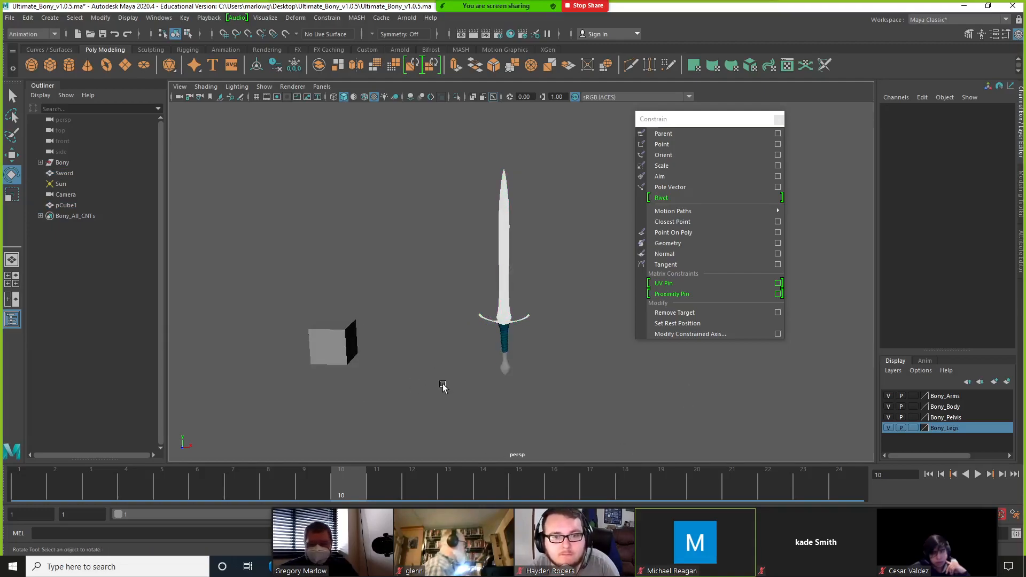
Parent-constrain the sword to the cube and clear the selection.
left_click(336, 339)
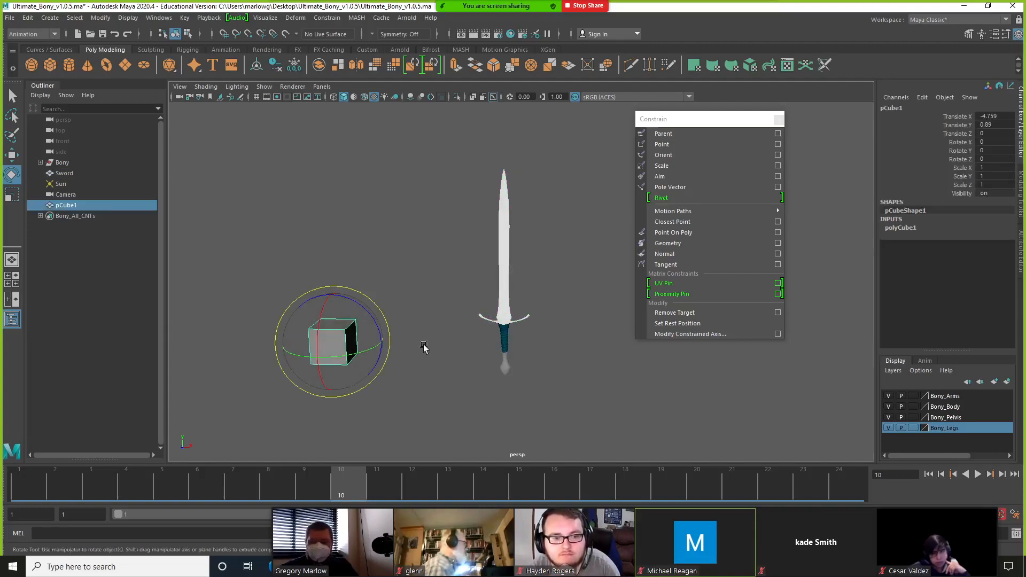
left_click(503, 316, "shift")
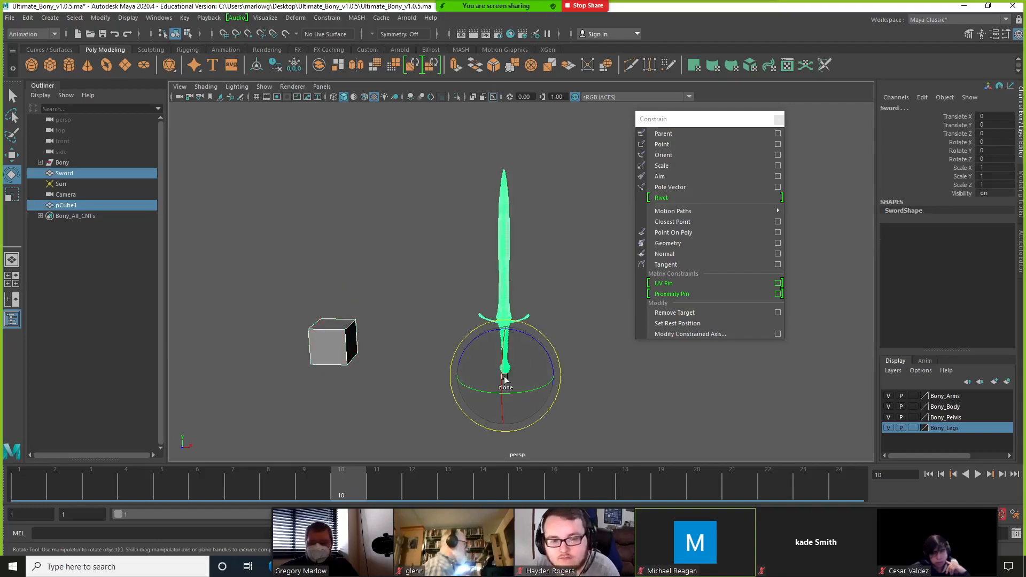
left_click(687, 134)
left_click(409, 259)
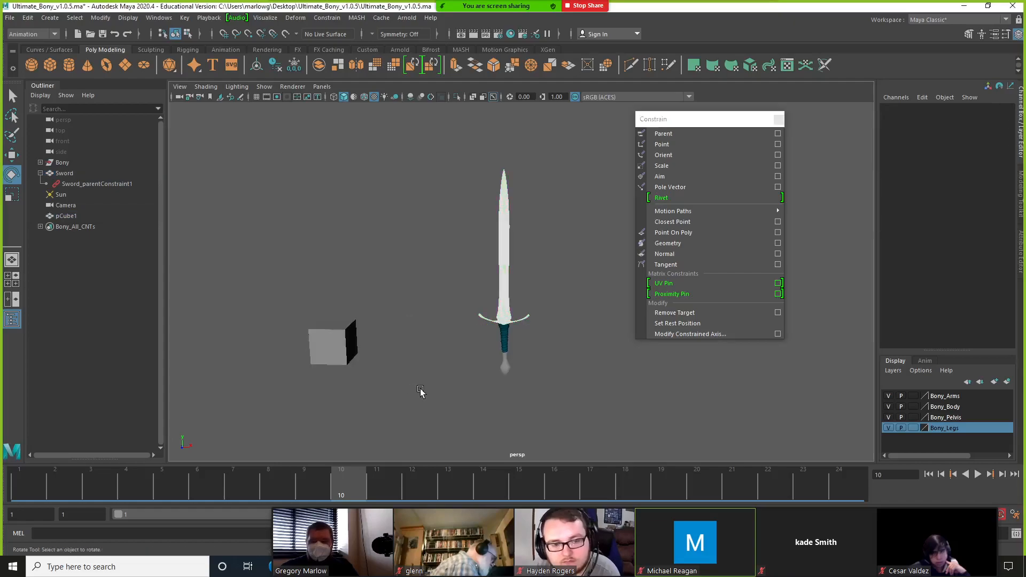
Try rotating the cube to test the parent constraint, and undo the rotation.
left_click(345, 349)
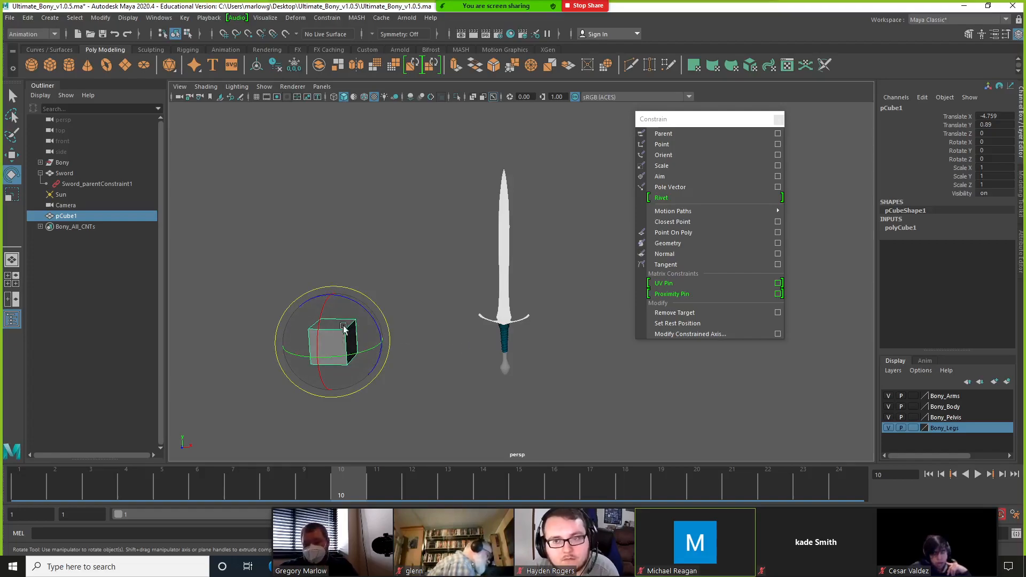
left_click_drag(353, 324, 303, 316)
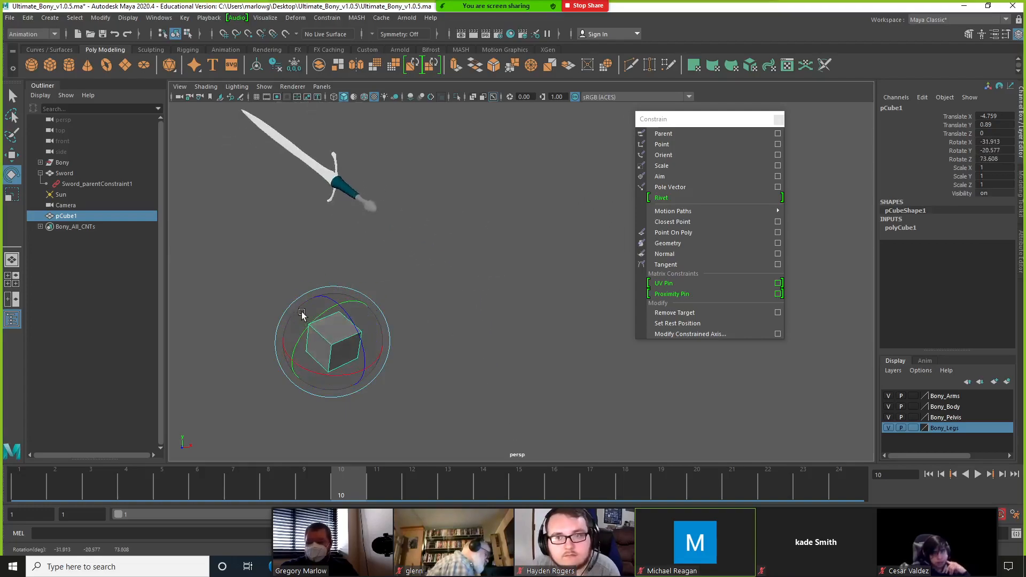
key("ctrl+z")
Key the cube at frame 1, and key it at frame 9 rotated to about 16.74 in X, -12.26 in Y and 68.42 in Z.
left_click(44, 491)
key("s")
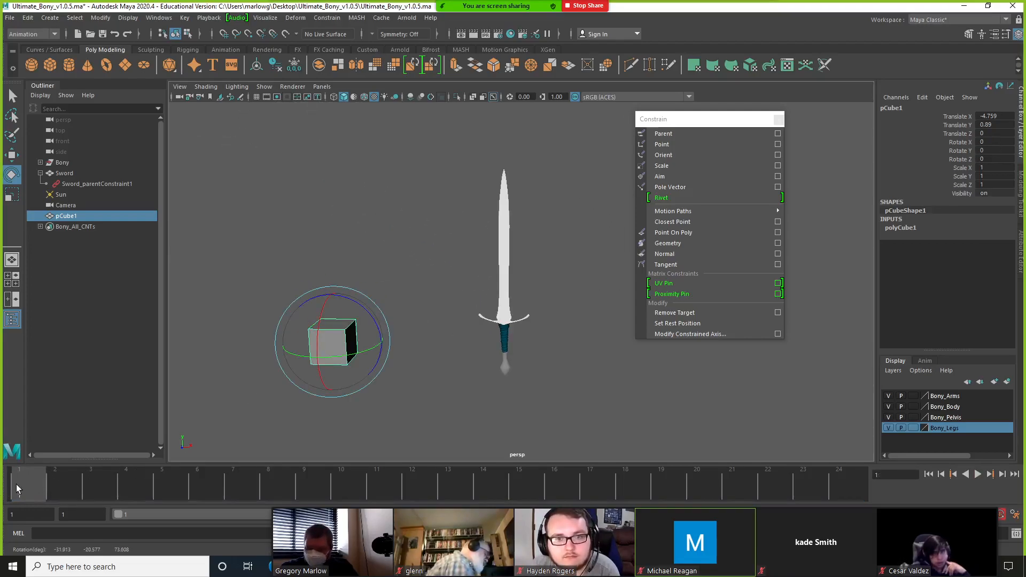
left_click(148, 484)
left_click(294, 480)
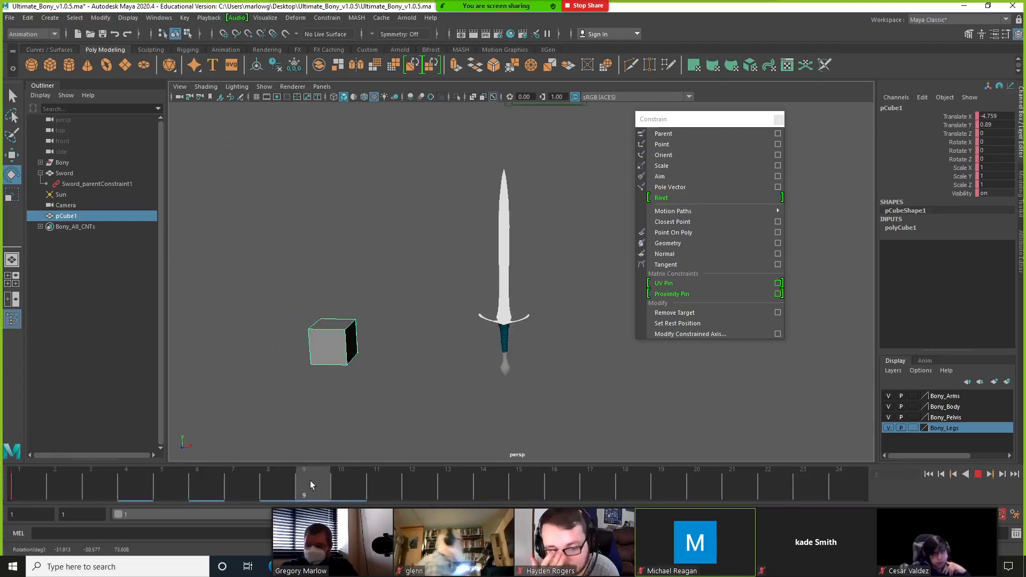
left_click_drag(363, 329, 315, 321)
key("s")
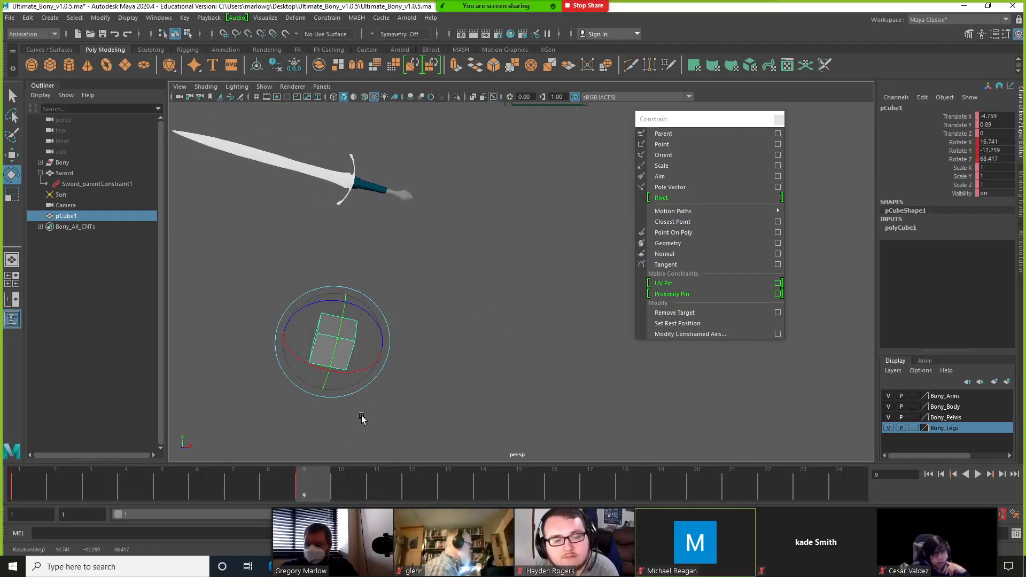
Key the cube at frame 16 rotated to about 22.18 in X, -14.12 in Y and -40.09 in Z, and play back the animation.
left_click(567, 485)
left_click_drag(361, 327, 369, 350)
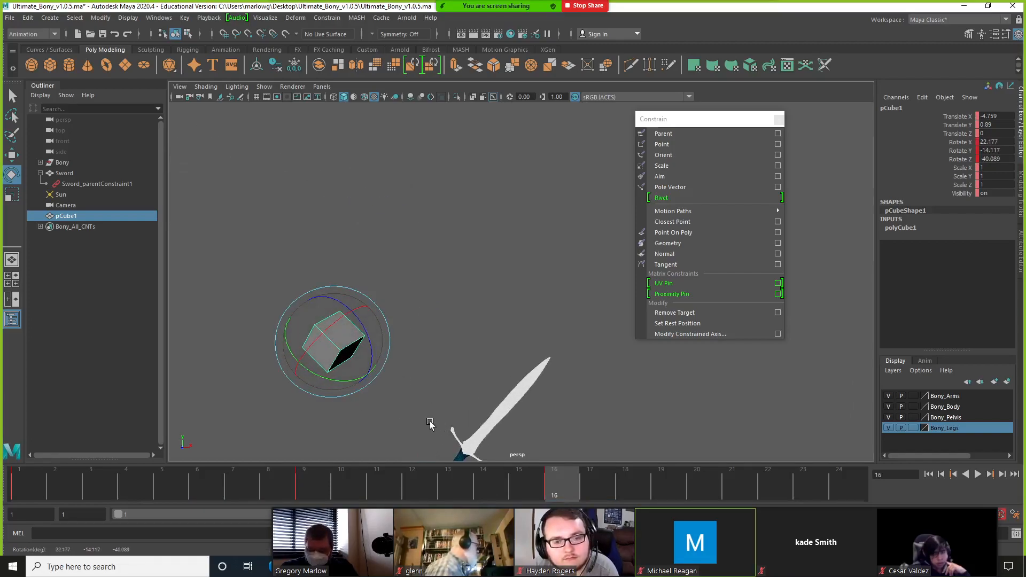
key("alt+v")
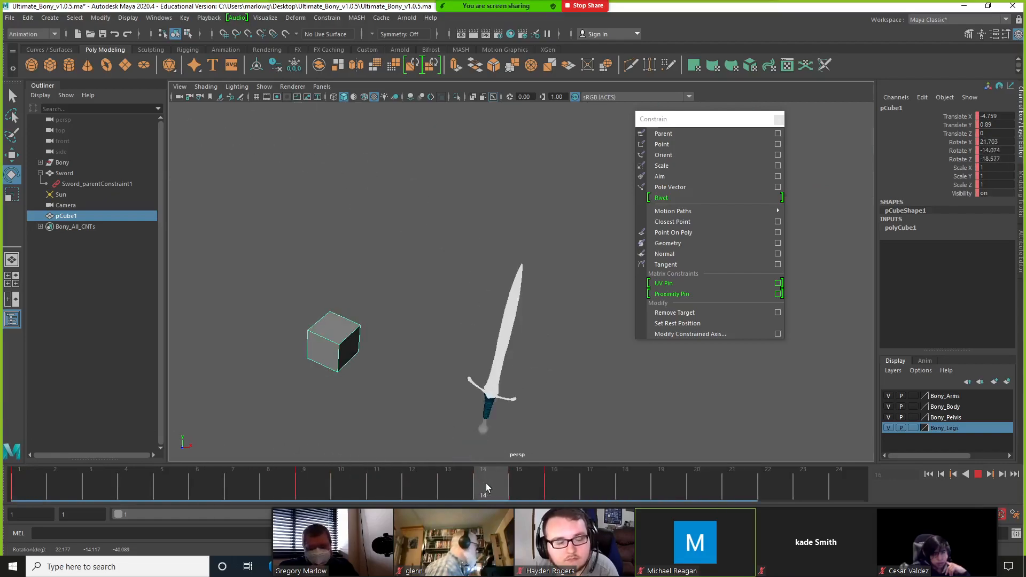
left_click_drag(165, 478, 7, 439)
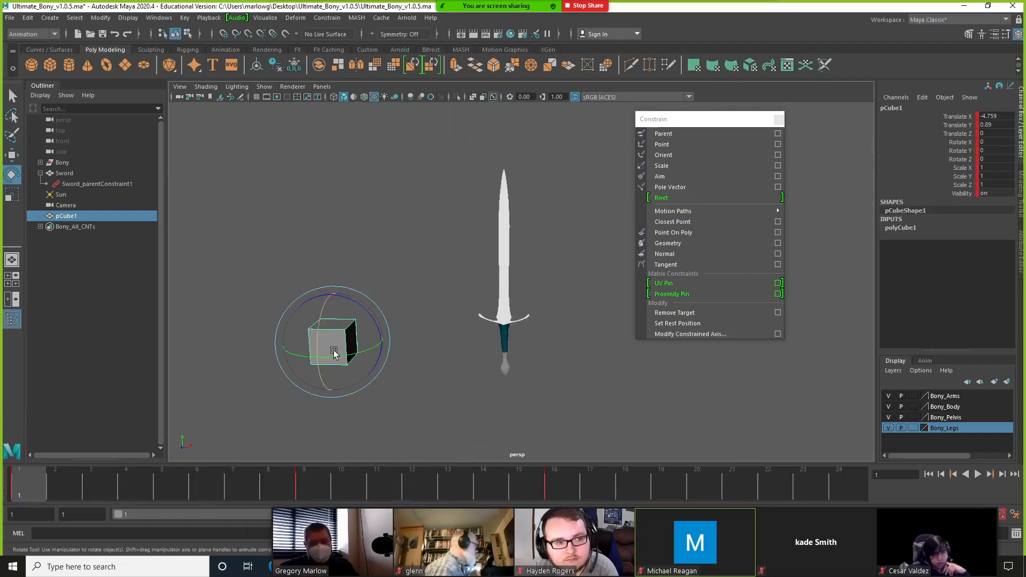
Select the sword, highlight its constrained Translate and Rotate channels, and try moving it beside the cube at frame 1.
left_click_drag(405, 333, 600, 355, "alt")
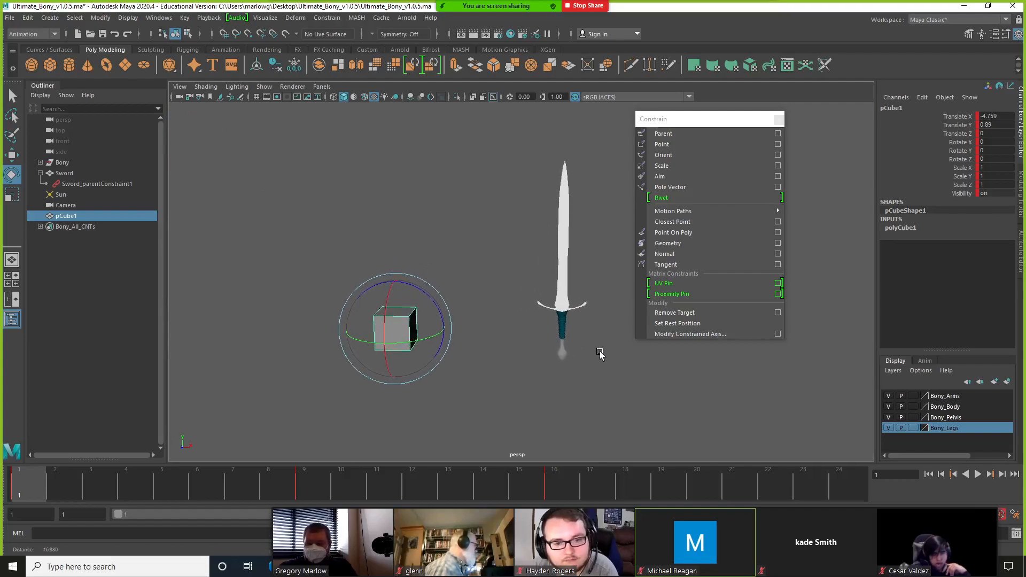
left_click(561, 340)
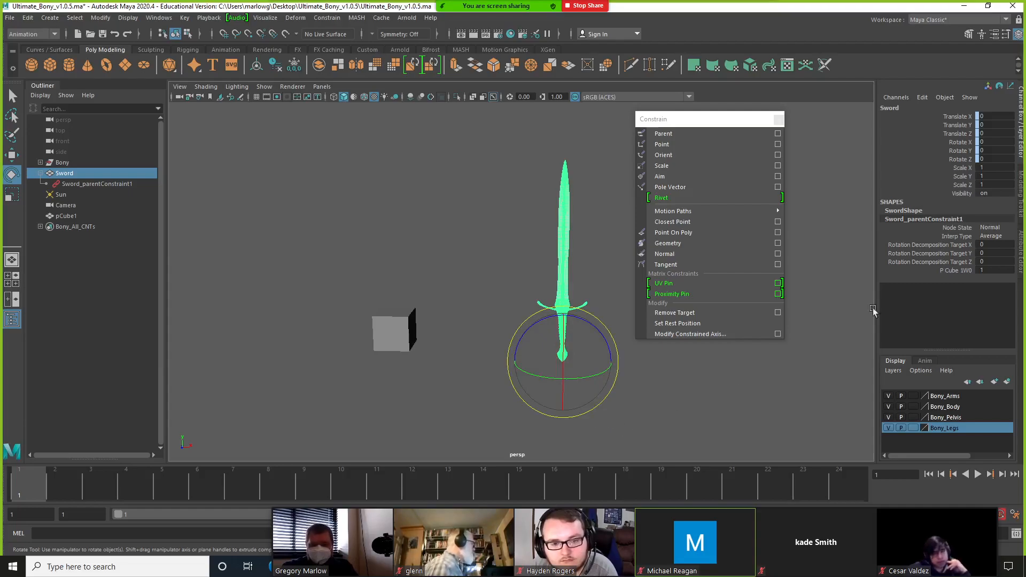
left_click_drag(961, 117, 970, 163)
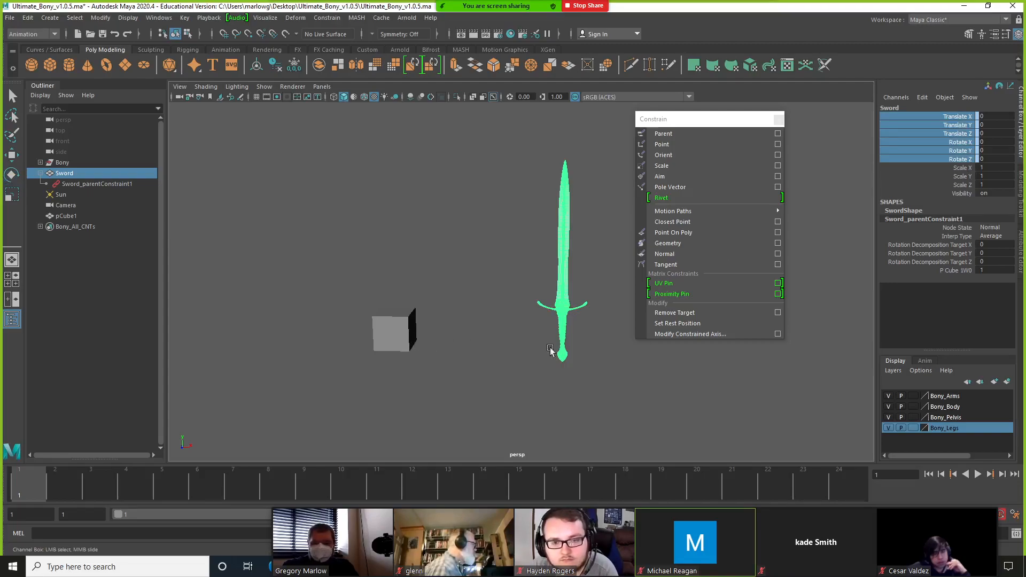
key("w")
left_click_drag(598, 363, 473, 426)
left_click(587, 350)
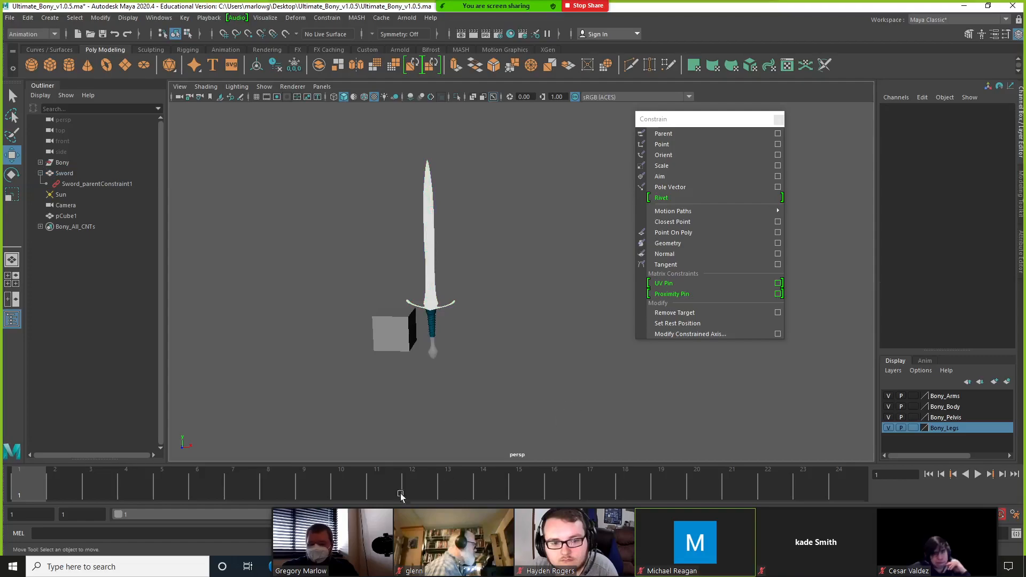
Scrub to frame 15, compare the channels of the sword and the cube, and return to frame 1.
left_click_drag(25, 501, 519, 496)
left_click(580, 365)
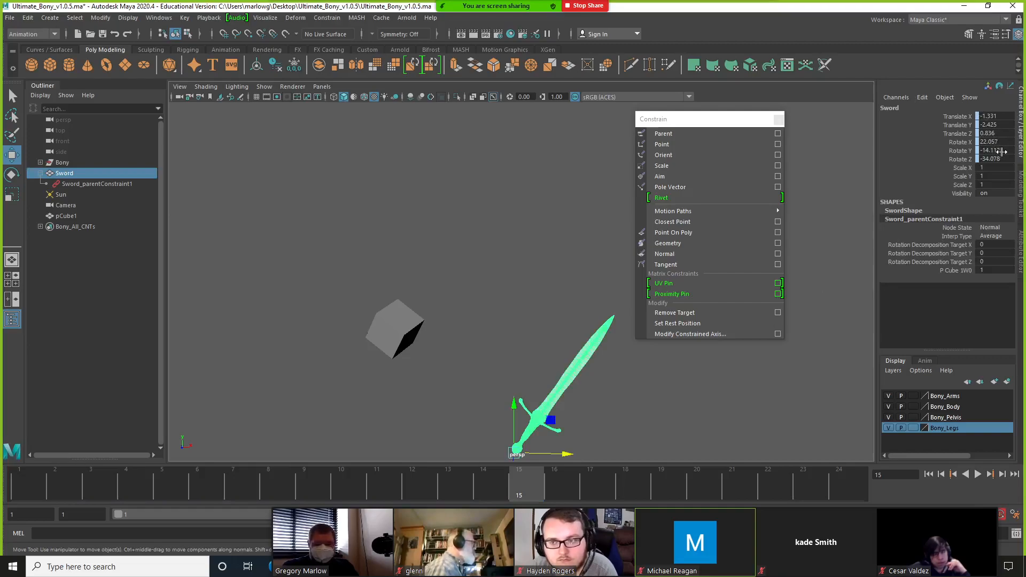
left_click(413, 322)
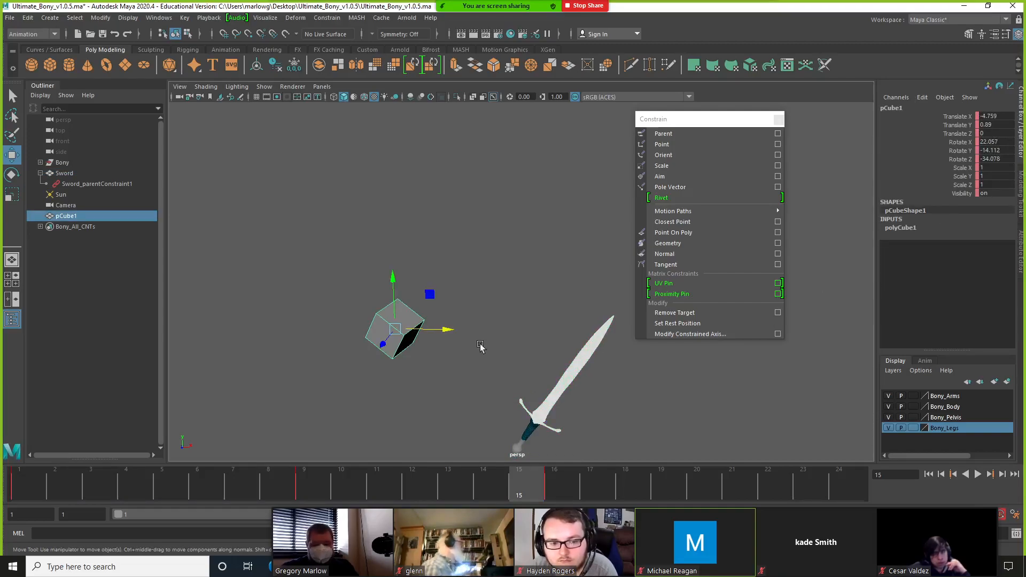
left_click(551, 400)
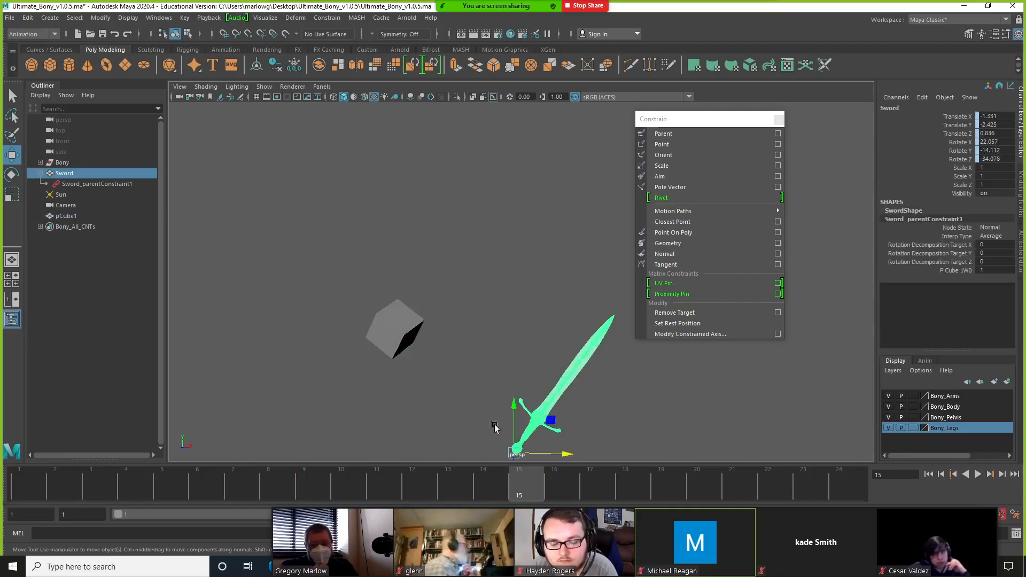
left_click(15, 486)
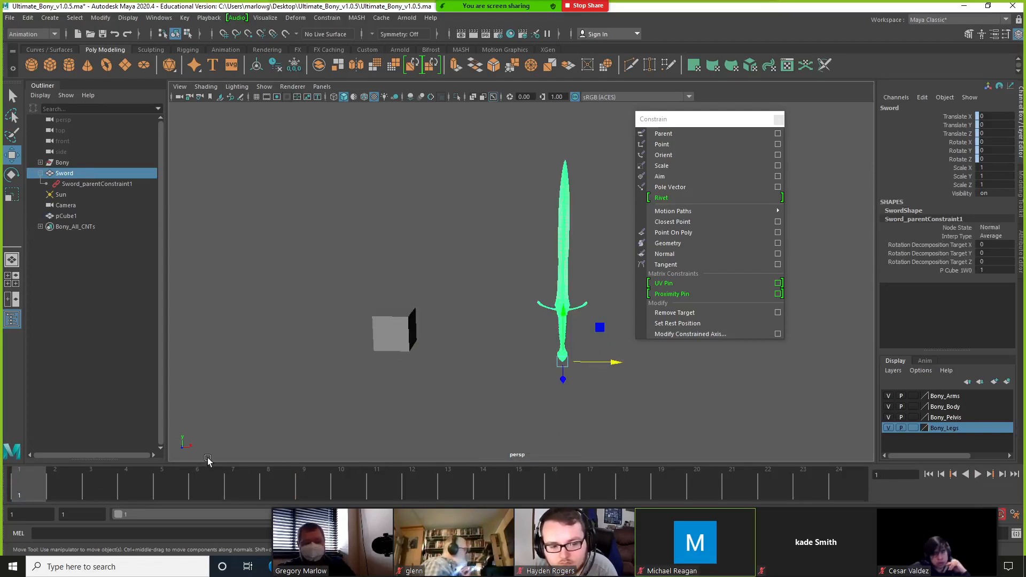
Move the sword to about -3.89 in X, key it at frame 1, play the animation and return to frame 1.
left_click(402, 325)
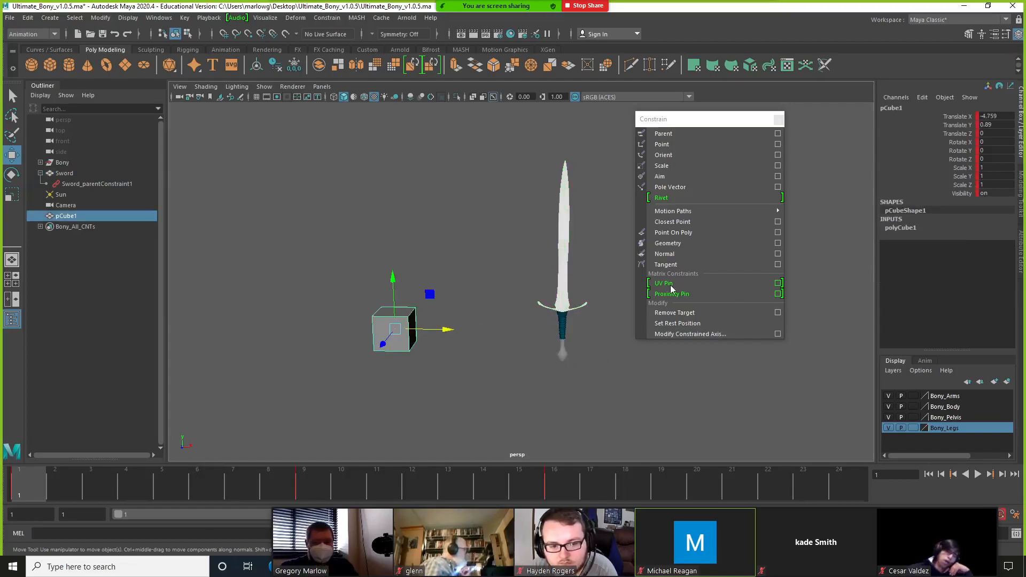
left_click(563, 318)
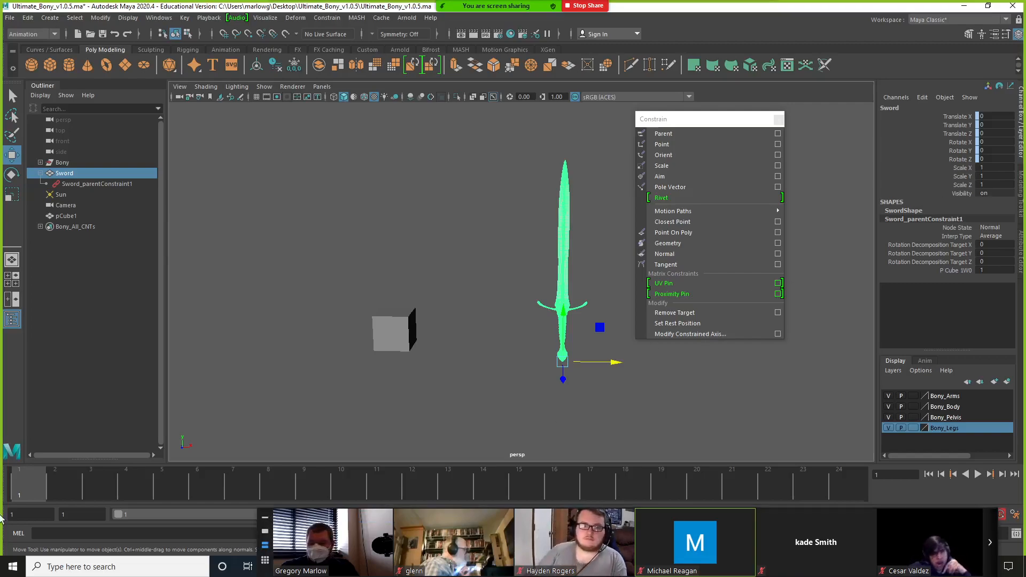
left_click_drag(602, 363, 469, 374)
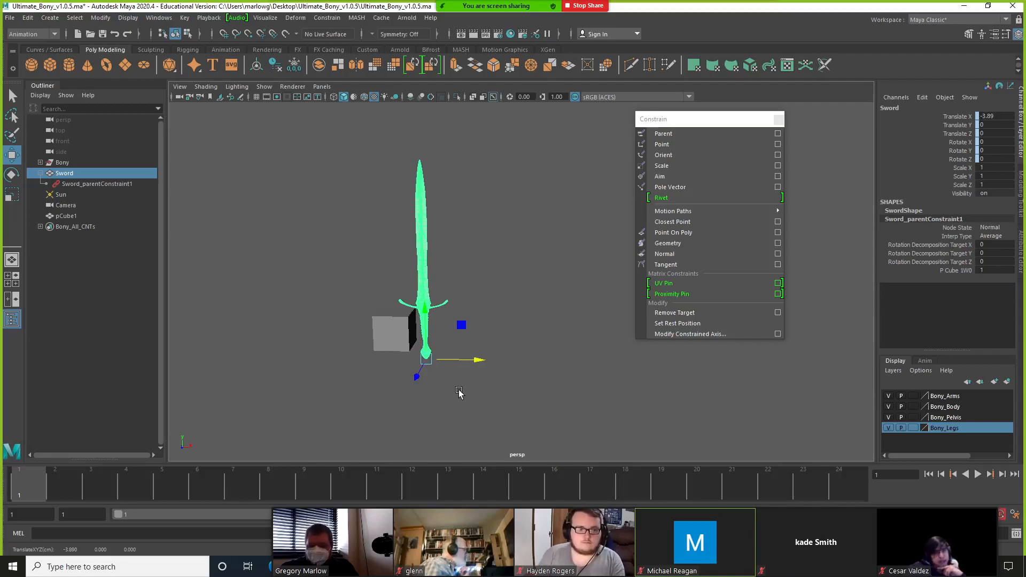
key("s")
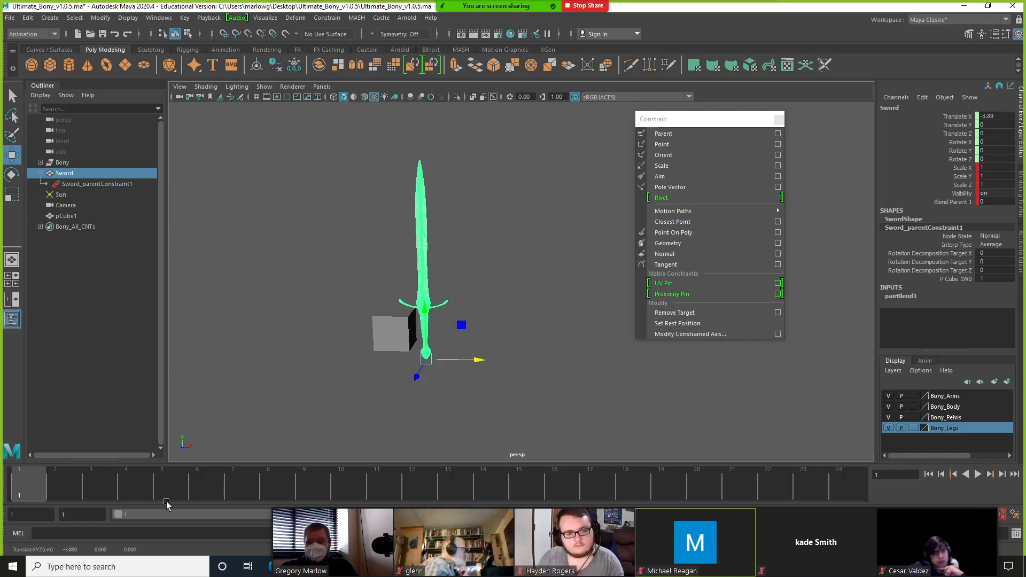
key("alt+v")
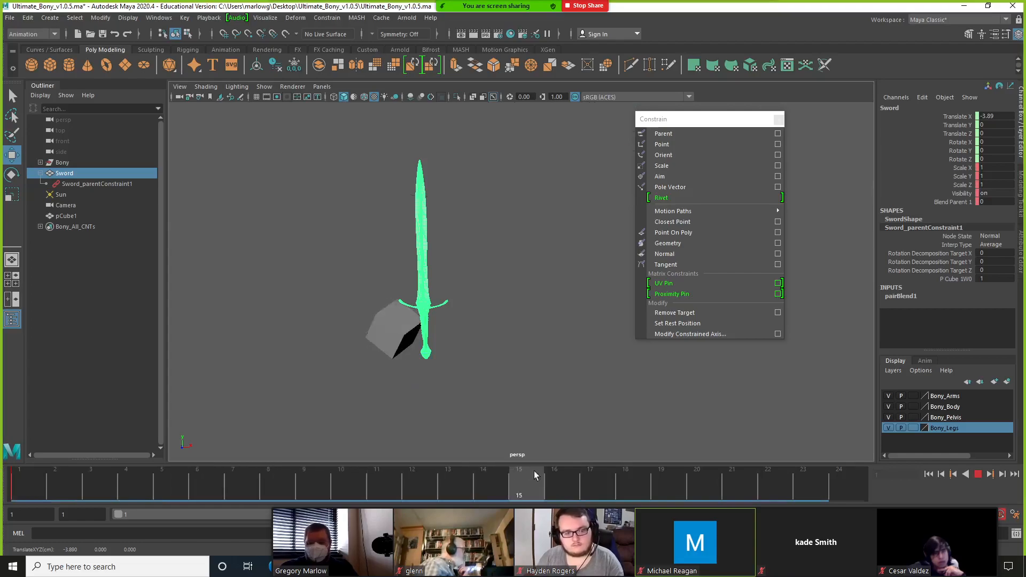
left_click_drag(345, 471, 23, 475)
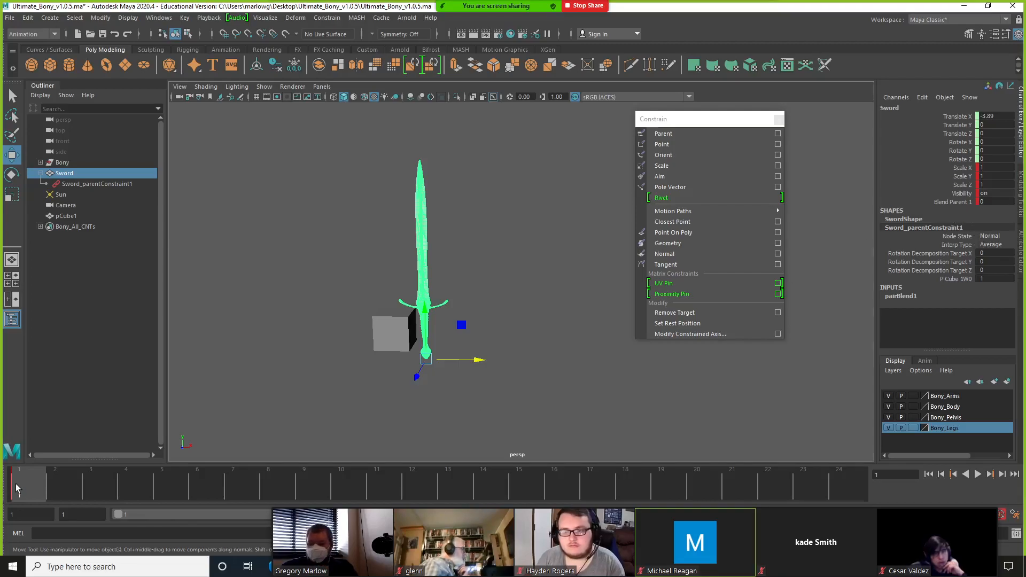
Play back the animation, set the sword's Blend Parent 1 to 1 at frame 1, and scrub the timeline.
key("alt+v")
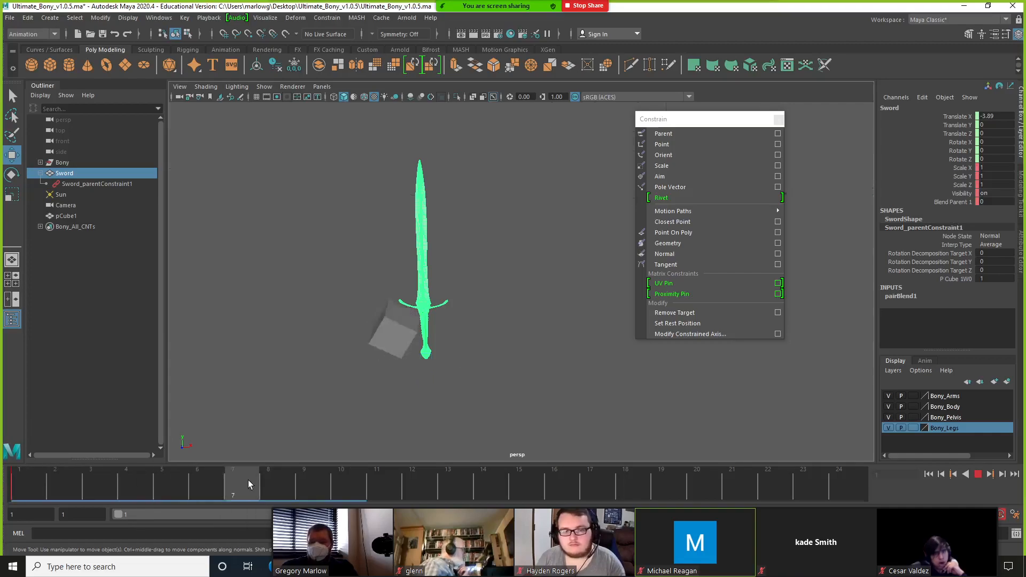
key("alt+v")
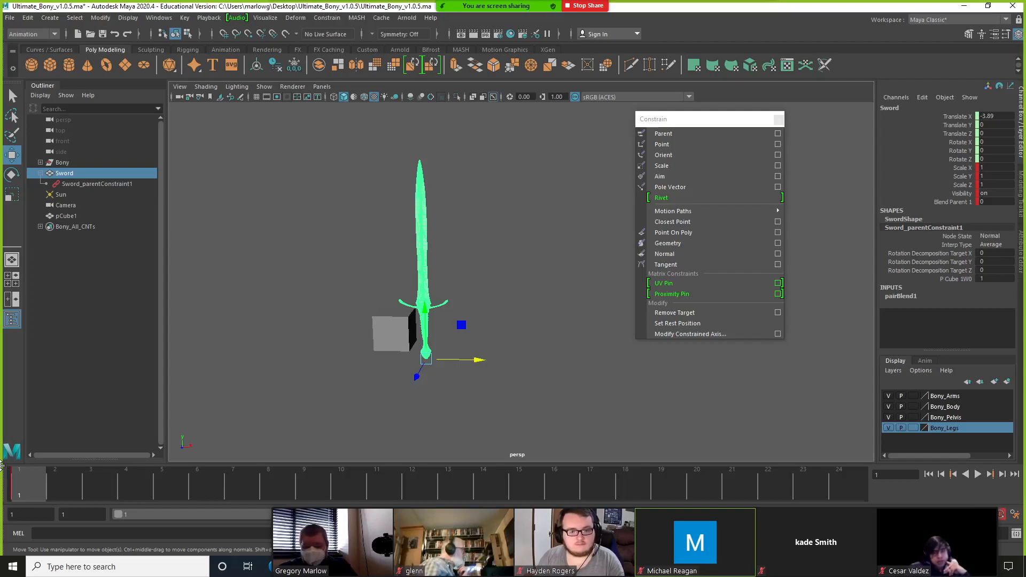
left_click(955, 202)
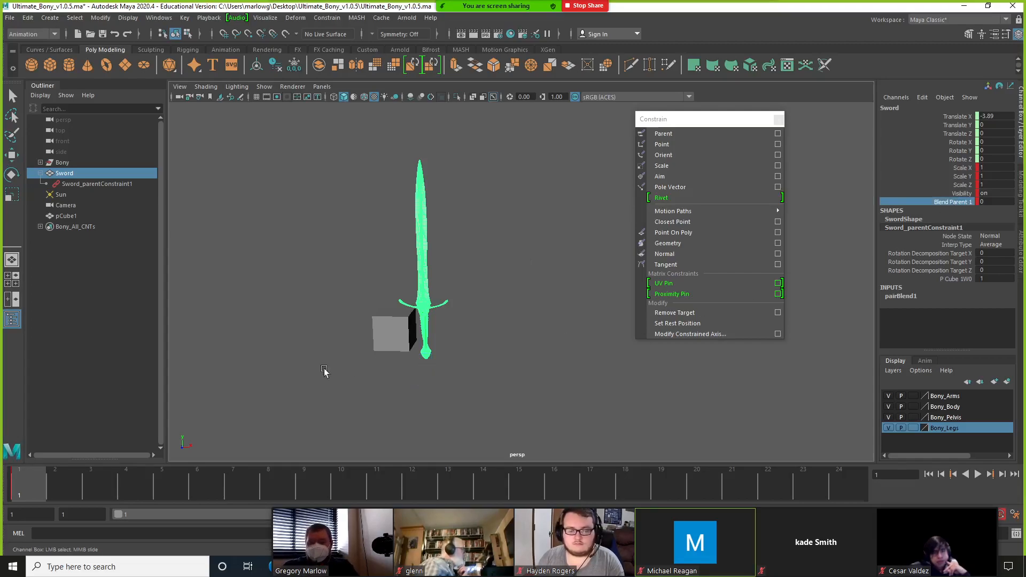
middle_click_drag(277, 365, 449, 377)
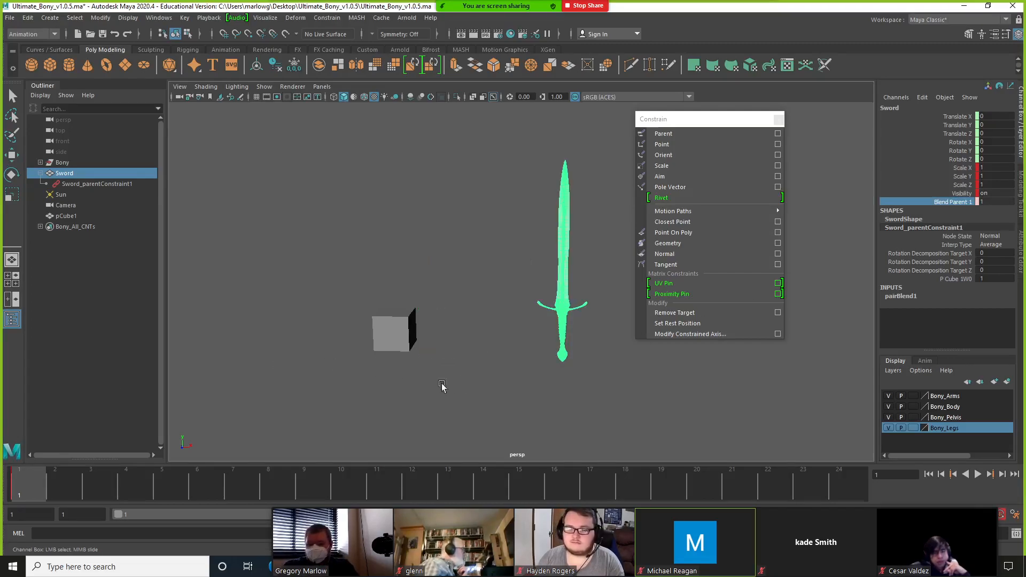
mouse_move(34, 483)
left_mouse_down()
mouse_move(225, 498)
mouse_move(139, 496)
mouse_move(100, 479)
mouse_move(334, 489)
mouse_move(299, 491)
mouse_move(358, 514)
mouse_move(668, 507)
mouse_move(16, 488)
mouse_move(27, 481)
left_mouse_up()
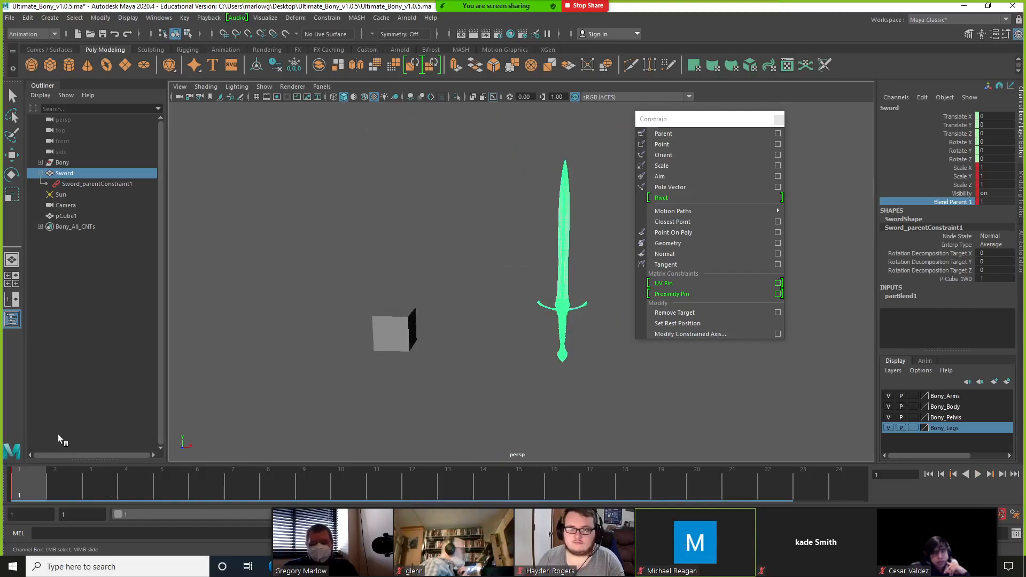
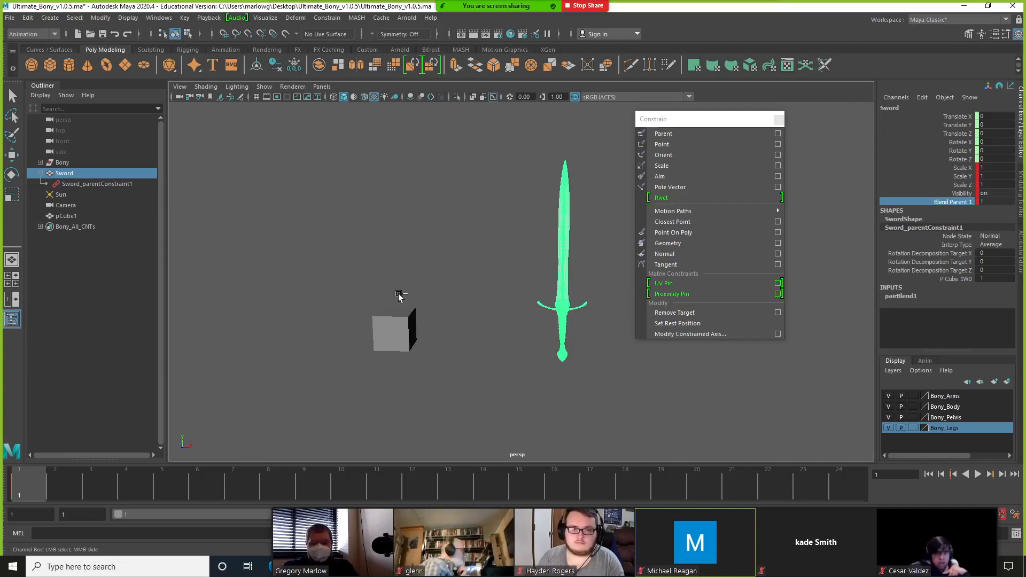
Undo the sword's Blend Parent change together with its earlier move and keyframe.
key("ctrl+z")
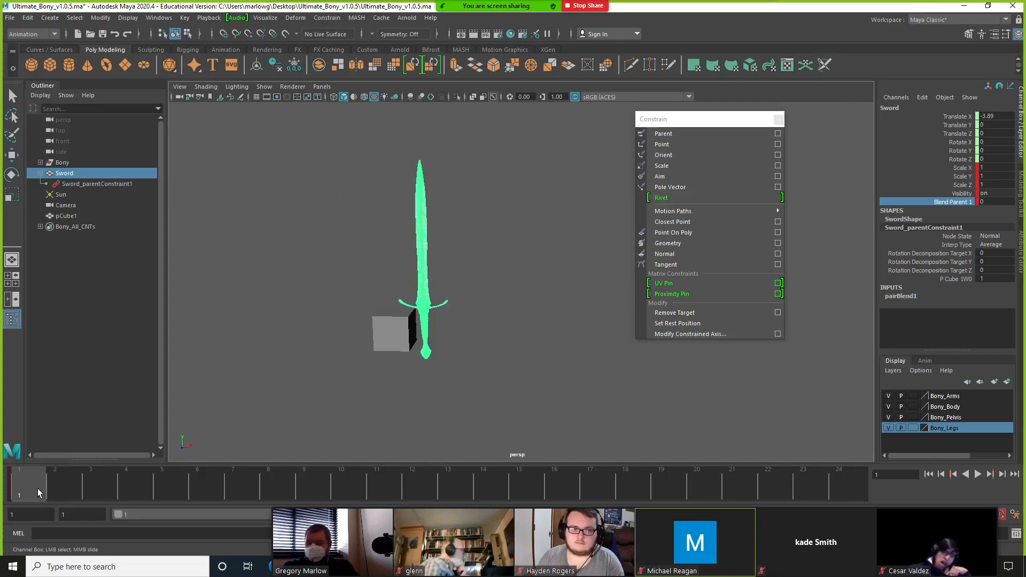
key("ctrl+z")
key("ctrl+z")
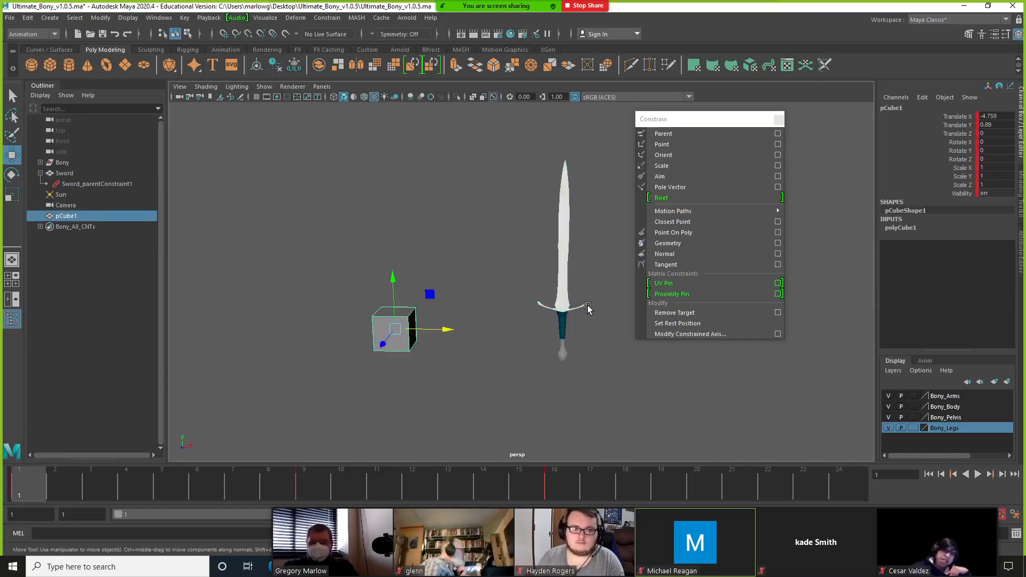
Scrub the constrained sword to frame 19, compare its rotation with the cube's Rotate channels, check frame 16 and return to frame 1.
left_click(567, 315)
left_click_drag(406, 484, 661, 508)
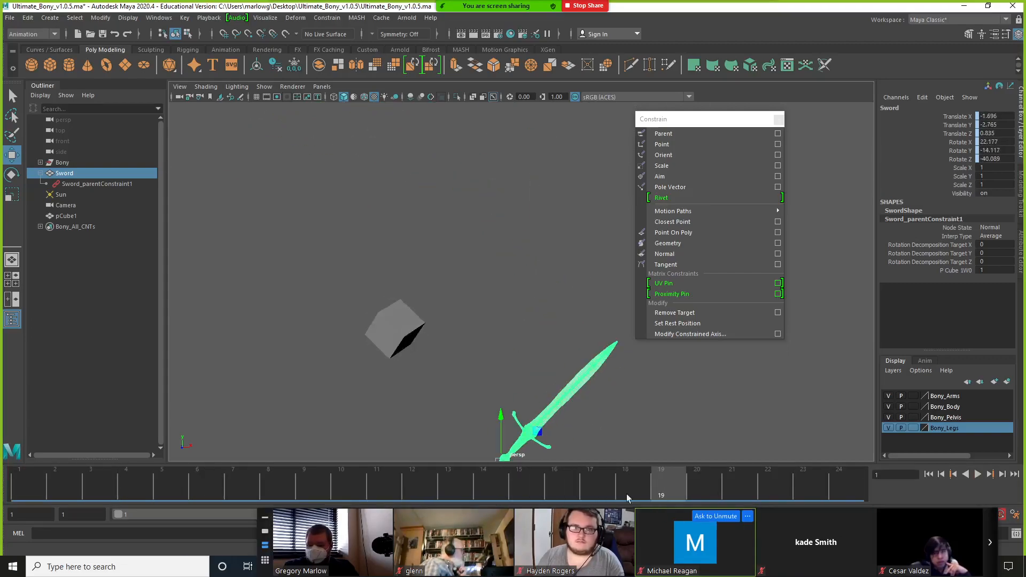
left_click(392, 342)
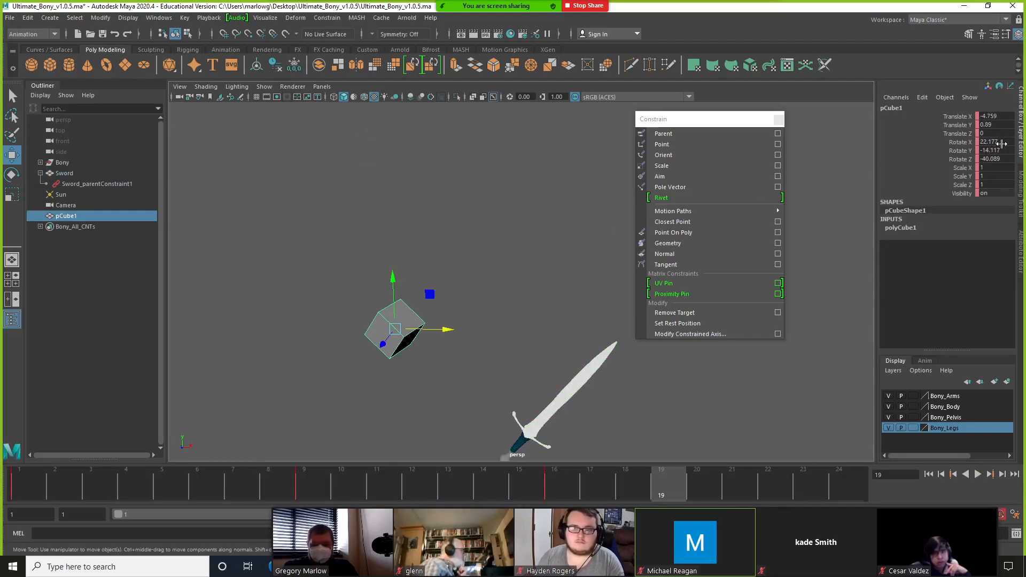
left_click(996, 159, "shift")
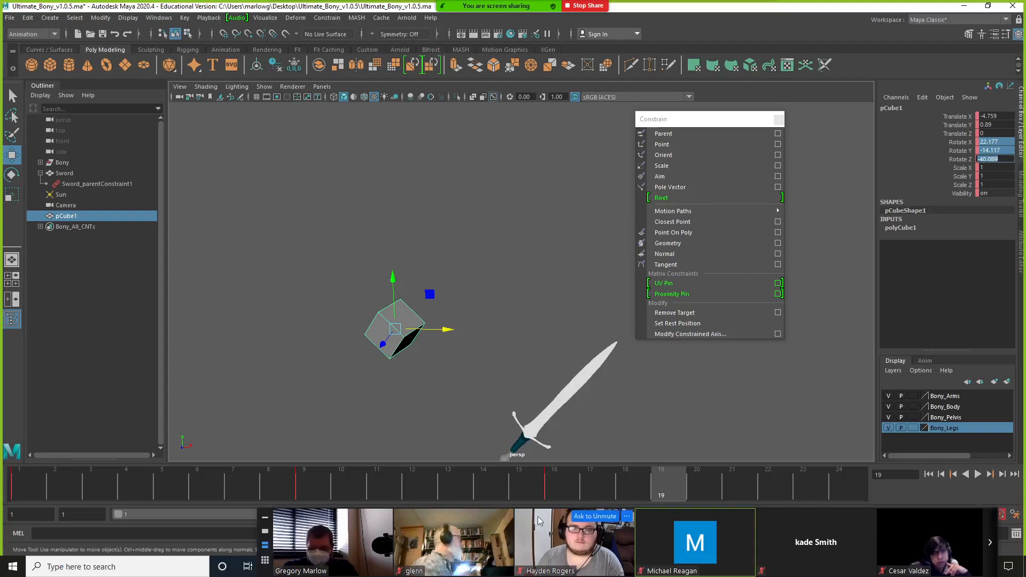
left_click(551, 489)
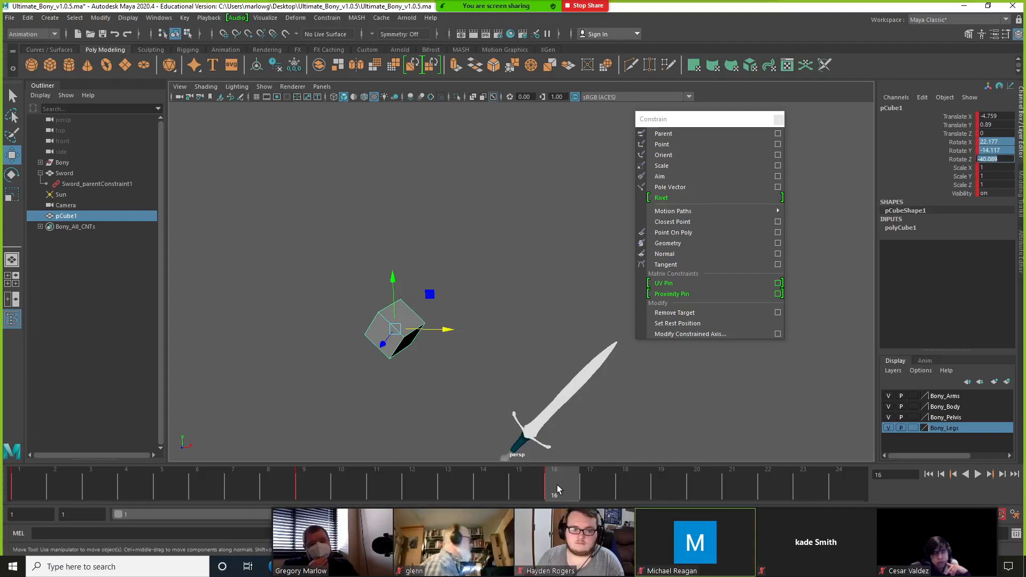
left_click(22, 490)
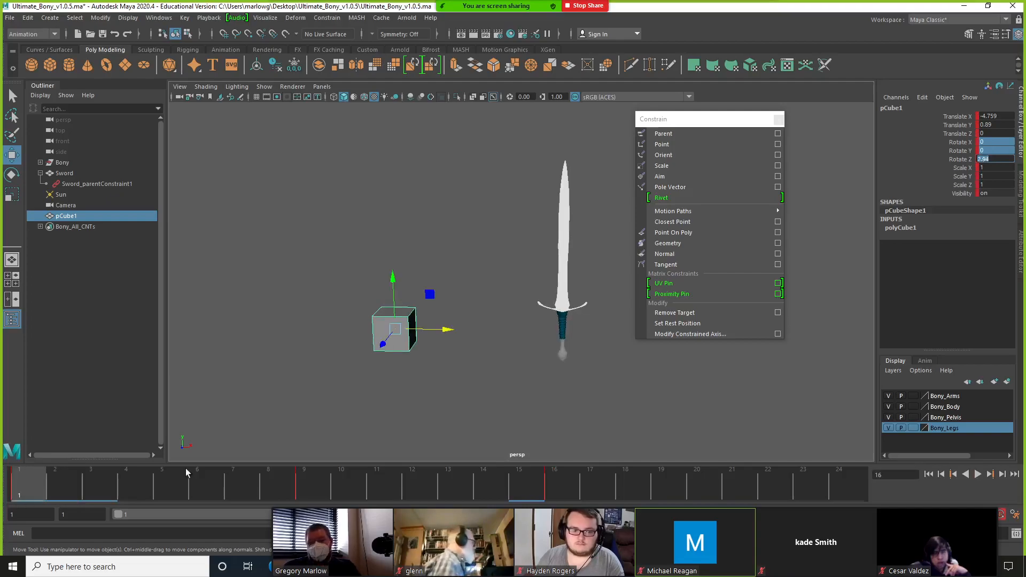
Delete the sword's parent constraint, play back the animation and return to frame 1.
left_click(102, 184)
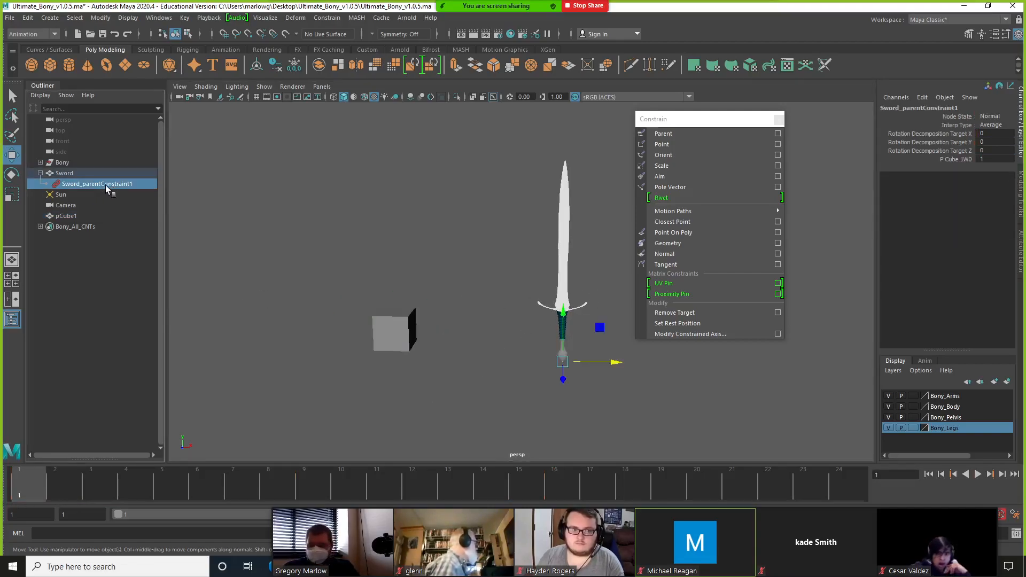
key("Delete")
key("alt+v")
left_click(41, 485)
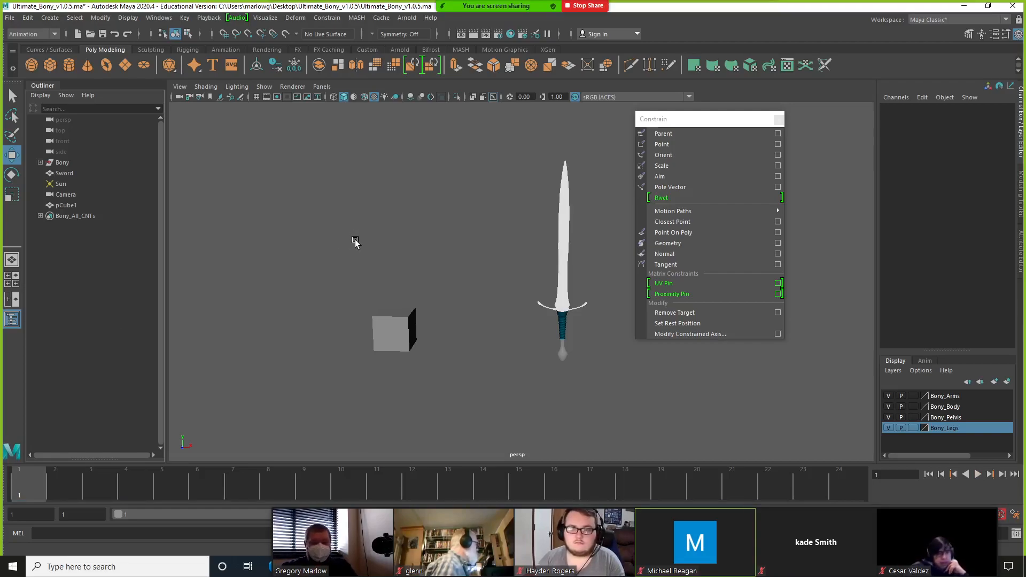
Group the sword on its own, name the group SwordGroup, and scrub the animation back to frame 1.
left_click(70, 171)
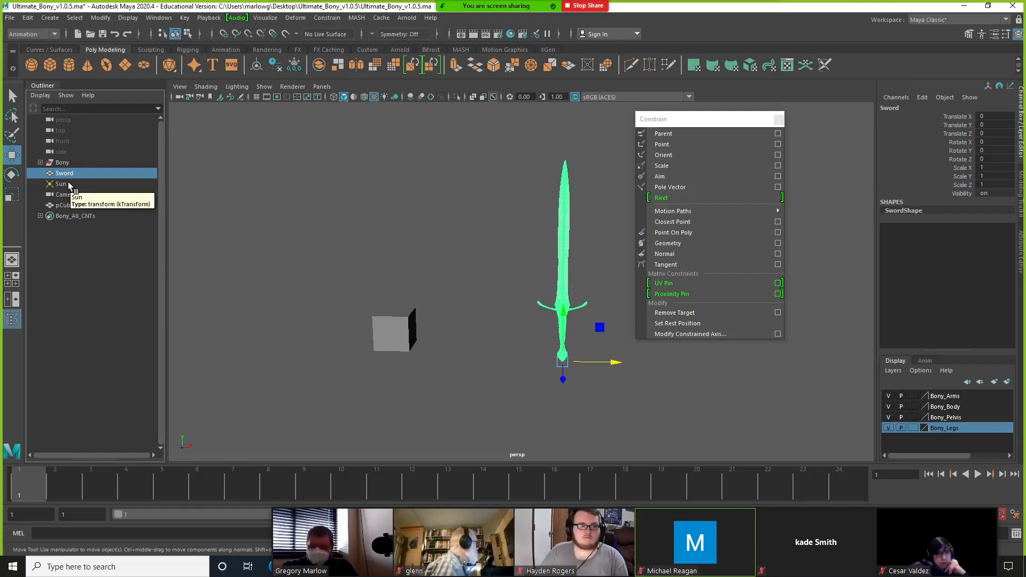
key("ctrl+g")
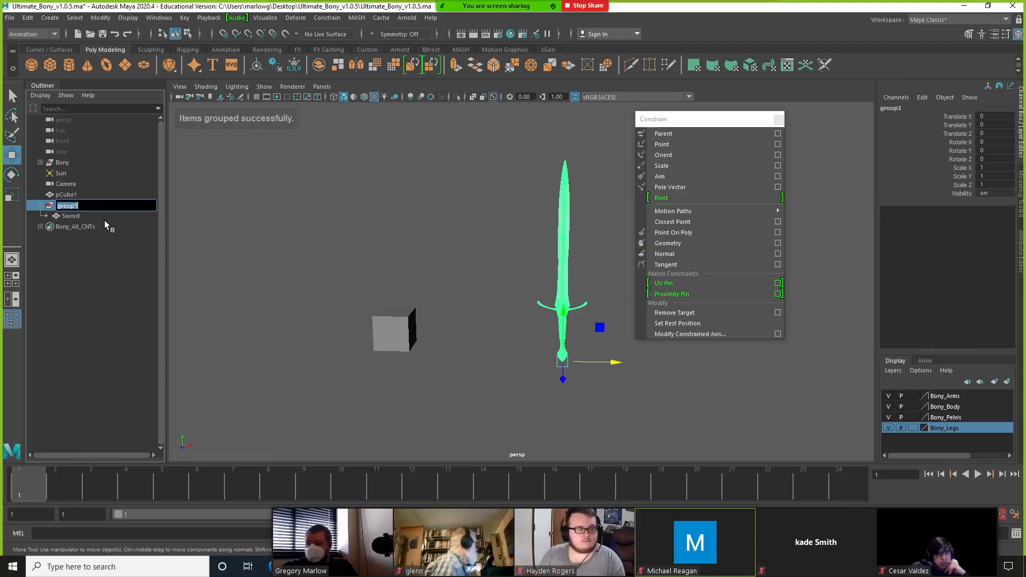
type("Swor")
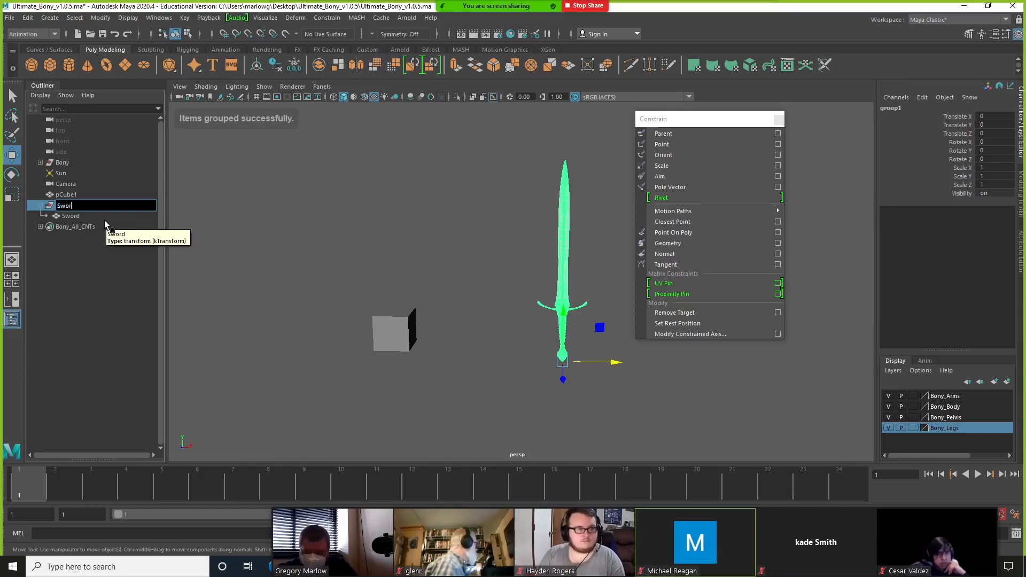
type("dGroup")
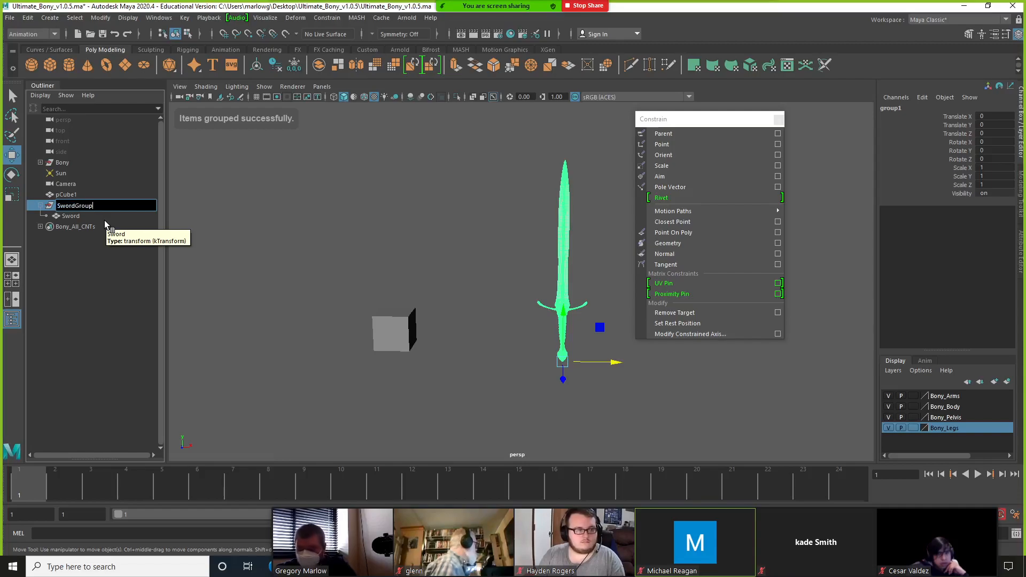
key("Return")
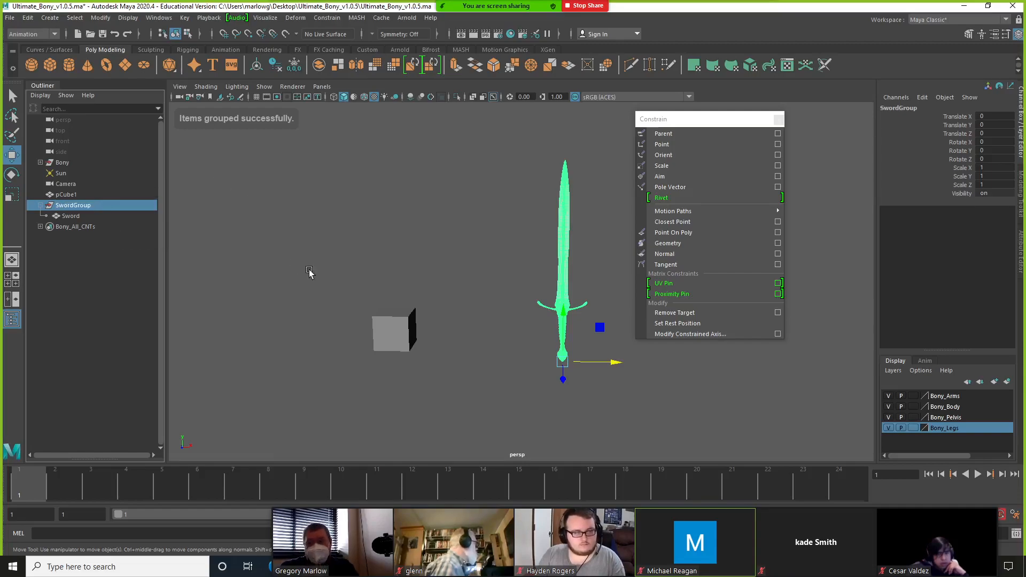
left_click(374, 262)
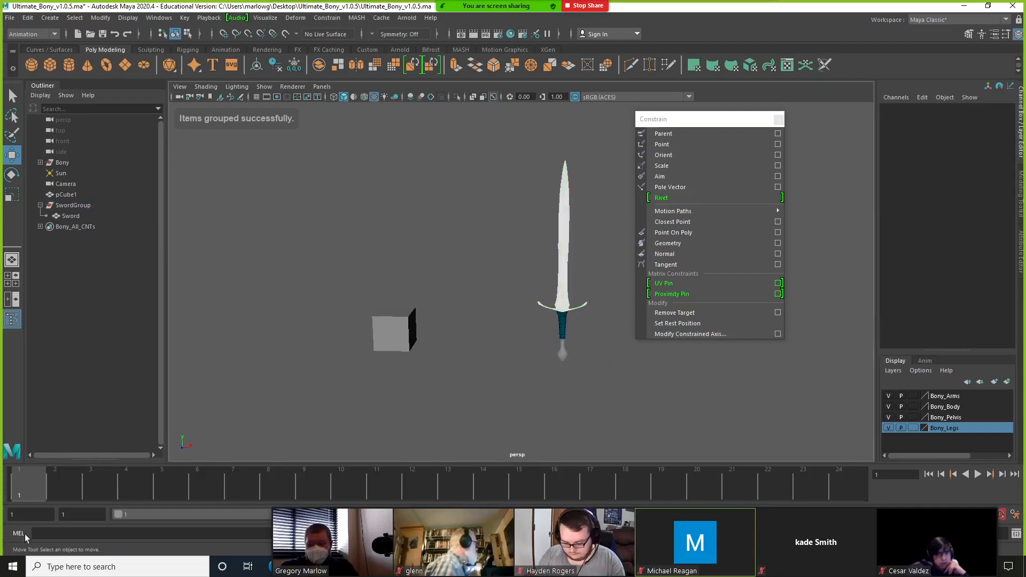
mouse_move(30, 496)
left_mouse_down()
mouse_move(323, 495)
mouse_move(21, 494)
left_mouse_up()
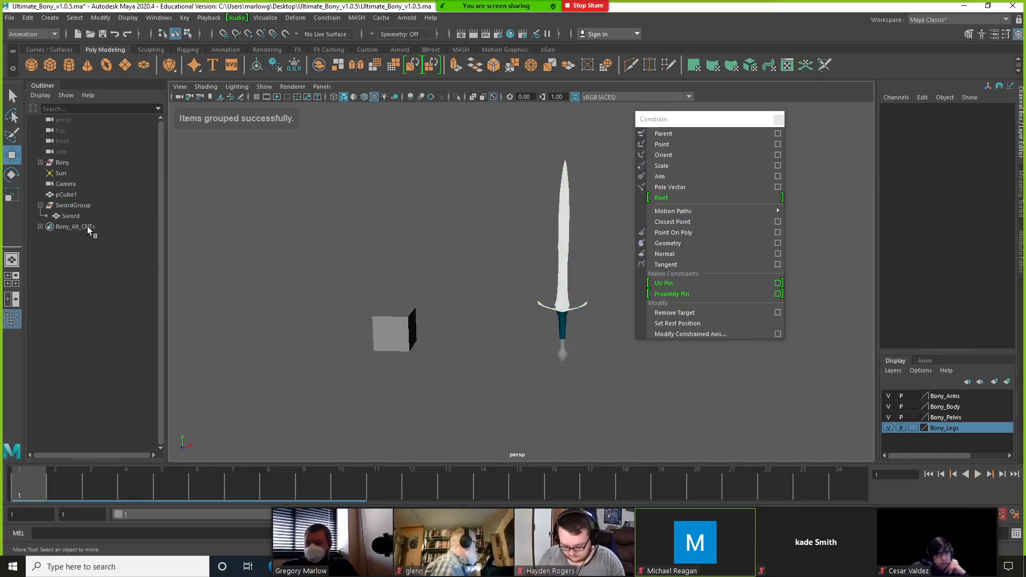
Parent constrain SwordGroup to pCube1, with the cube as the driving object.
left_click(72, 216)
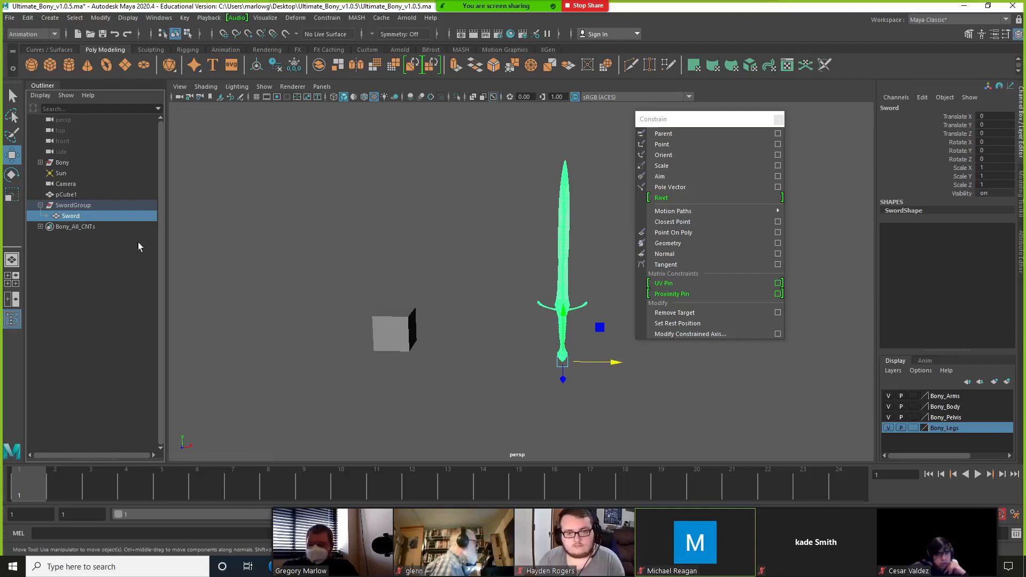
left_click(88, 207)
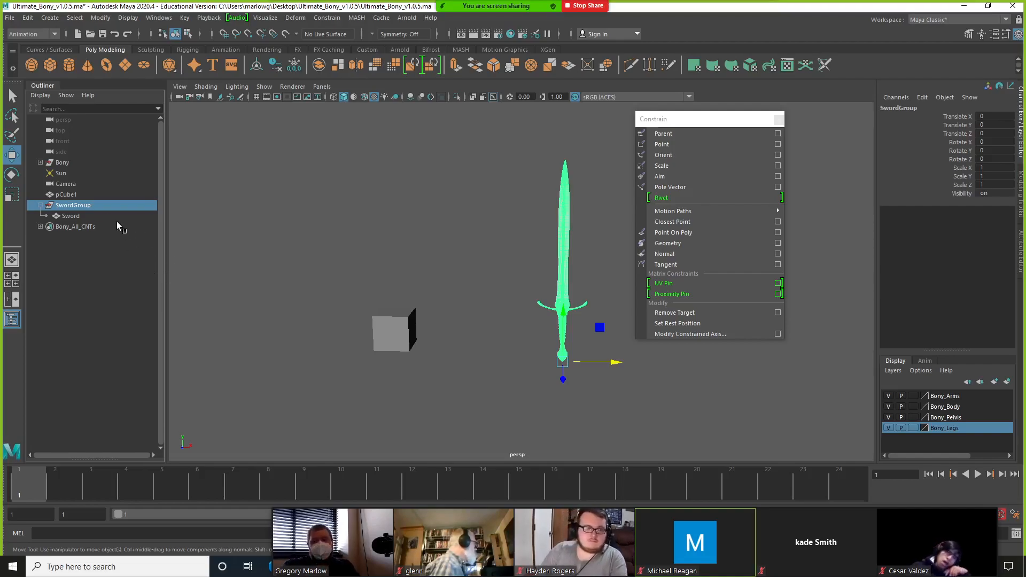
left_click(67, 194)
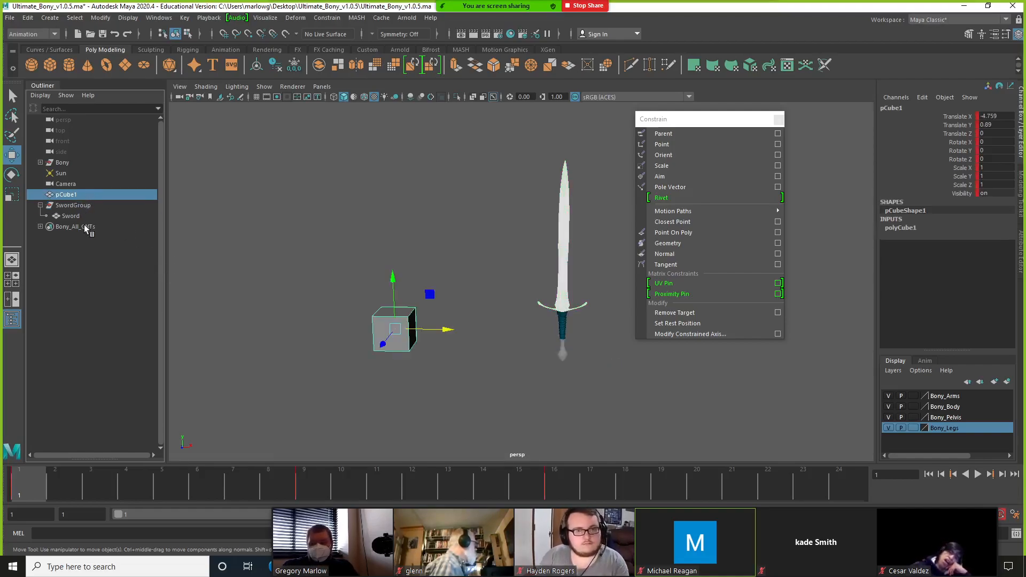
left_click(74, 207, "ctrl")
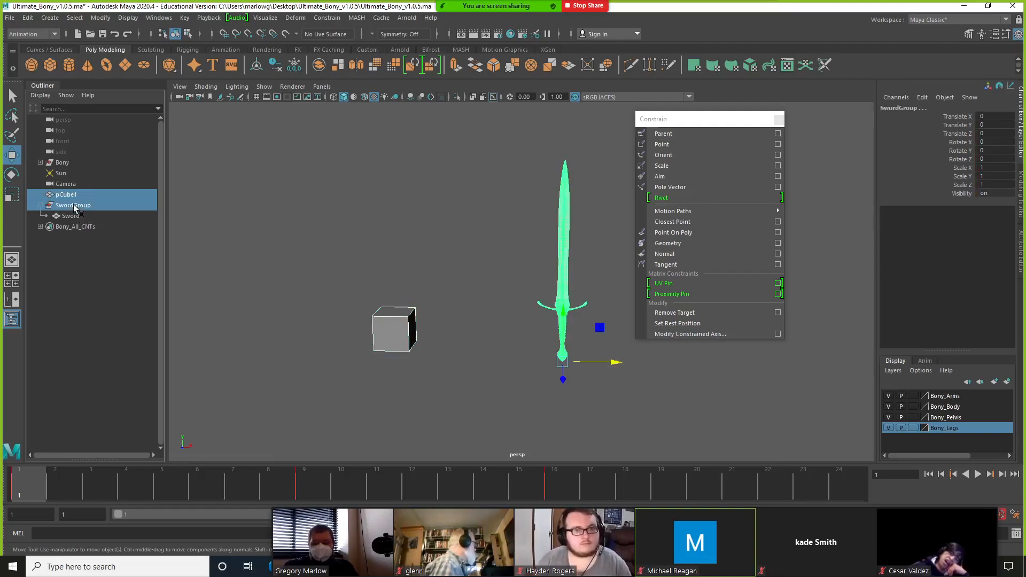
left_click(70, 207, "ctrl")
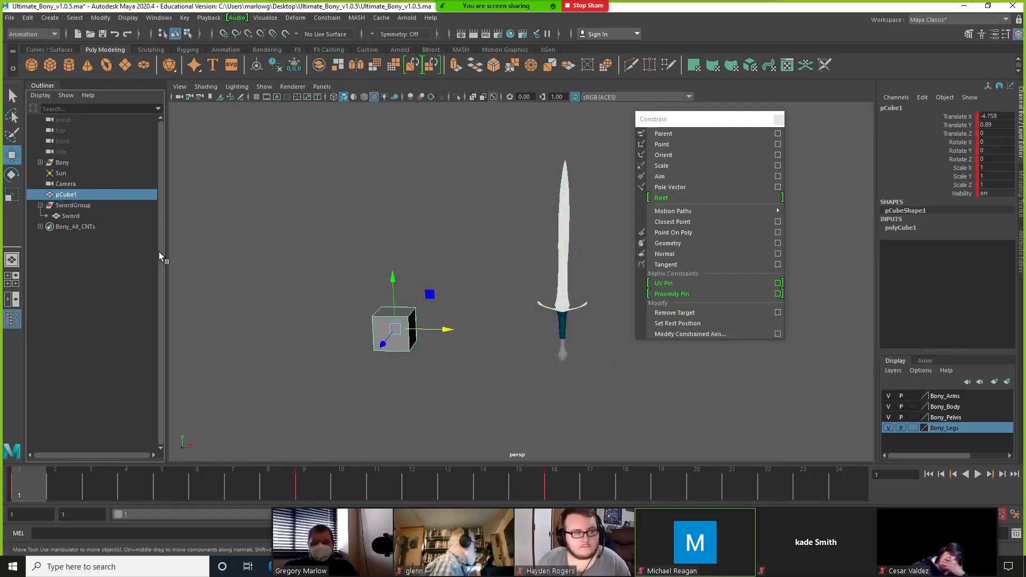
left_click(82, 208, "ctrl")
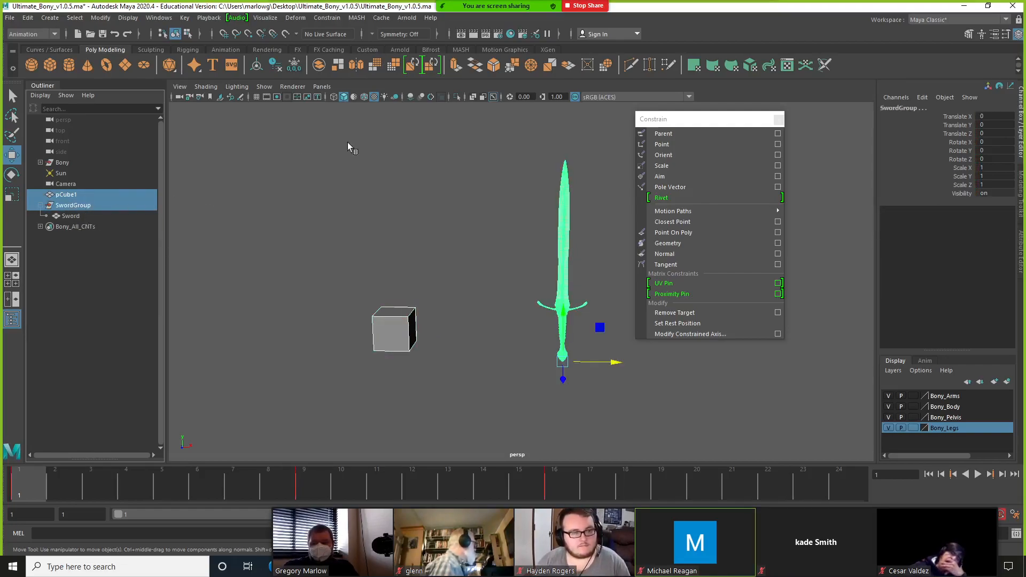
left_click(327, 18)
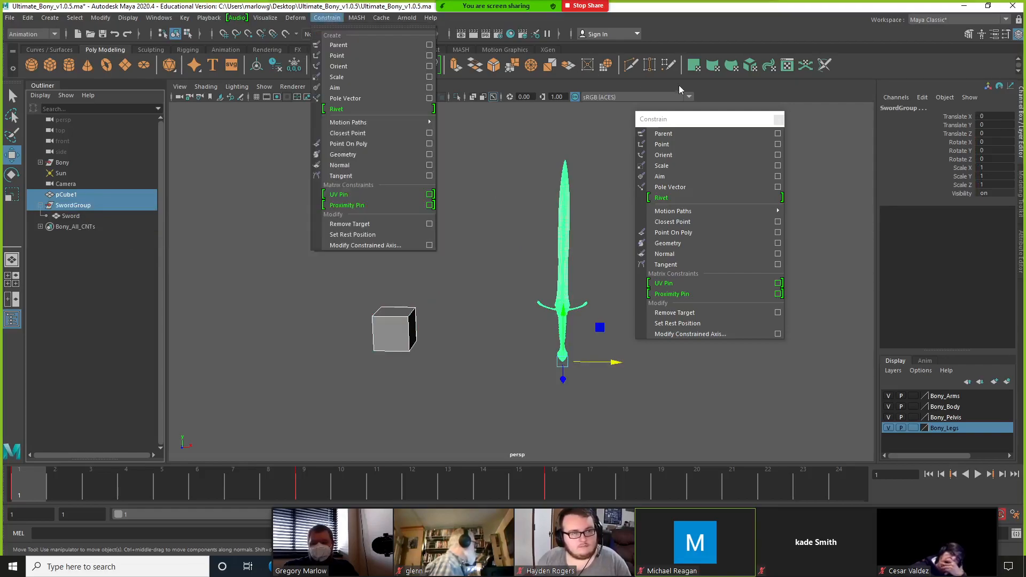
left_click(696, 124)
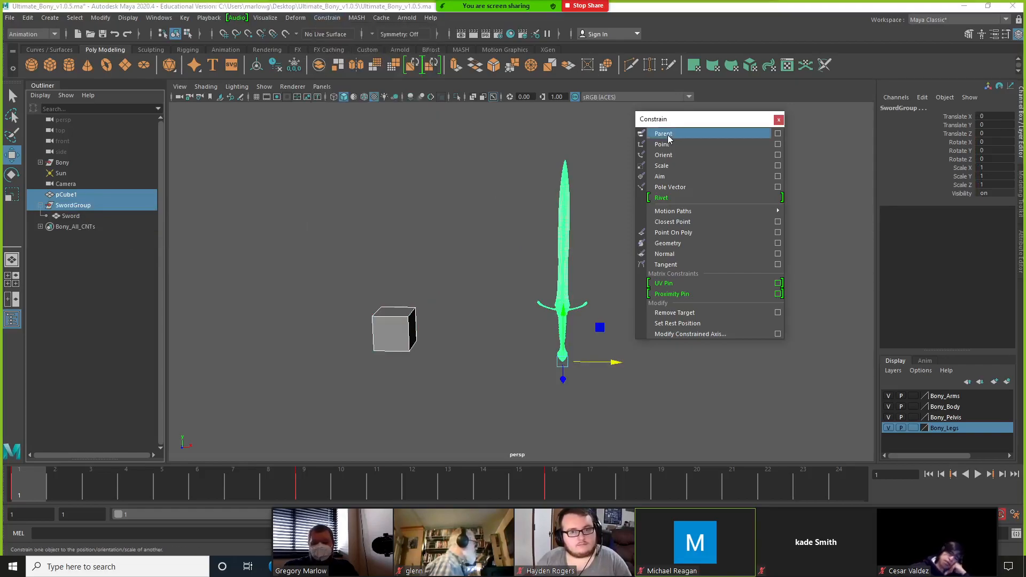
left_click(668, 135)
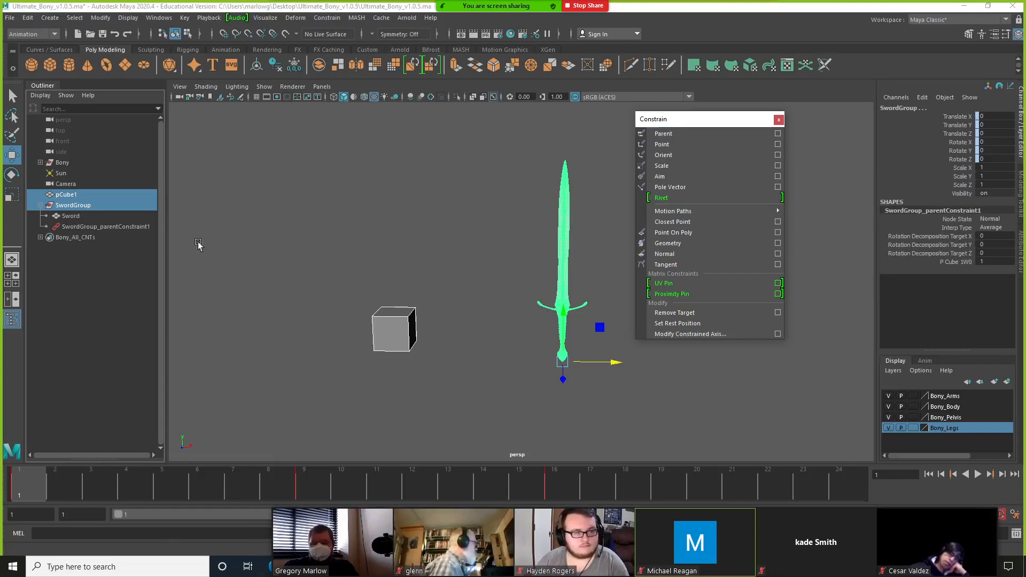
Compare the channels of SwordGroup with those of the sword inside it, and scrub the timeline.
left_click(85, 214)
left_click(85, 207)
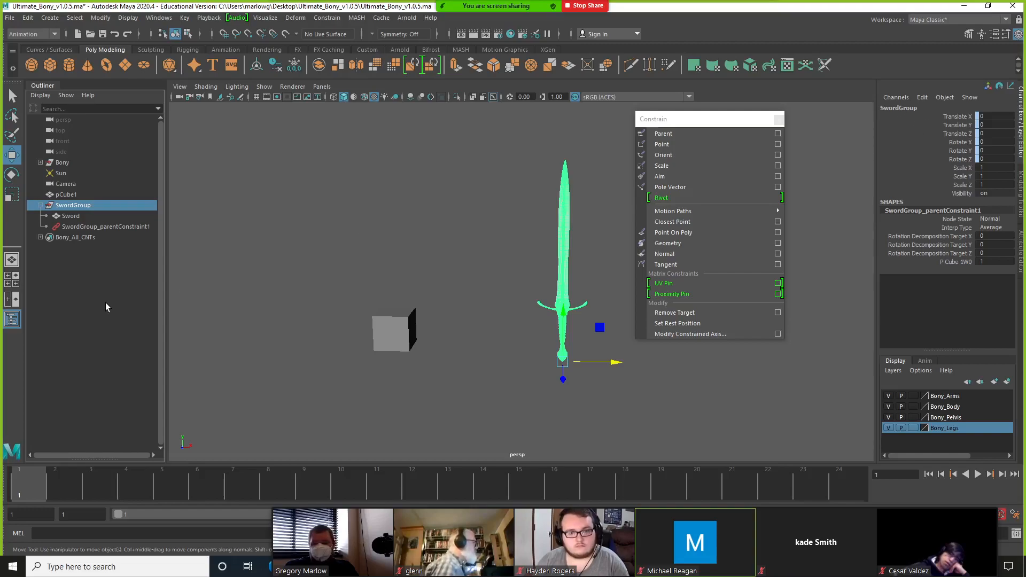
left_click(68, 217)
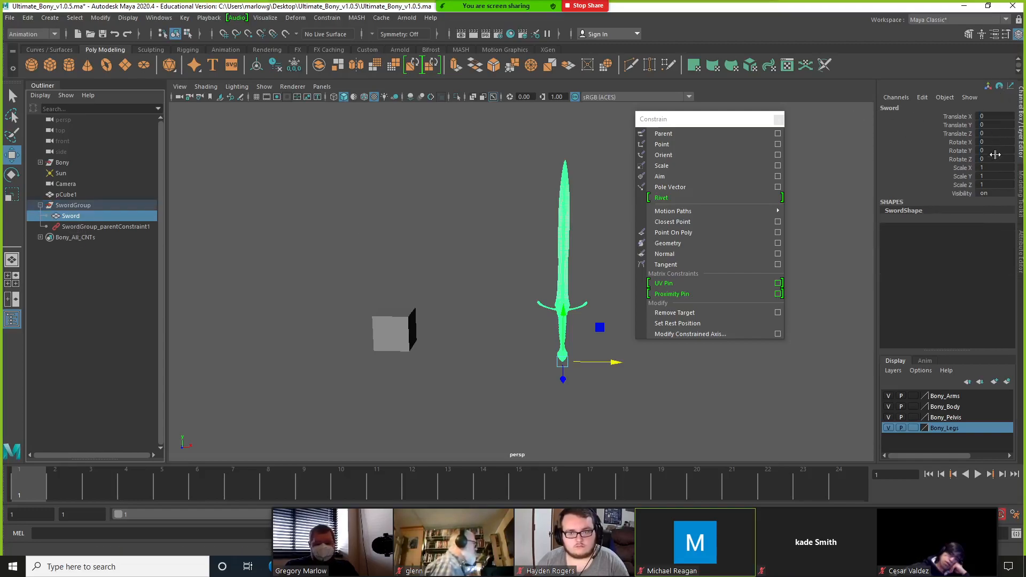
left_click_drag(14, 485, 39, 467)
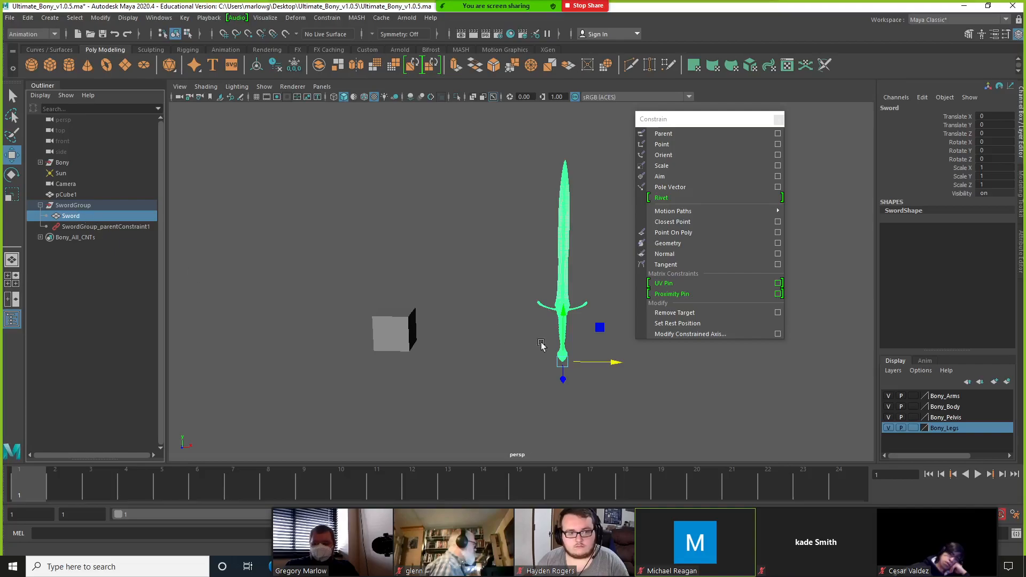
Try moving the sword to about -4.14 in X, scrubbing the animation and rotating the sword, and undo both transforms.
left_click_drag(600, 366, 454, 365)
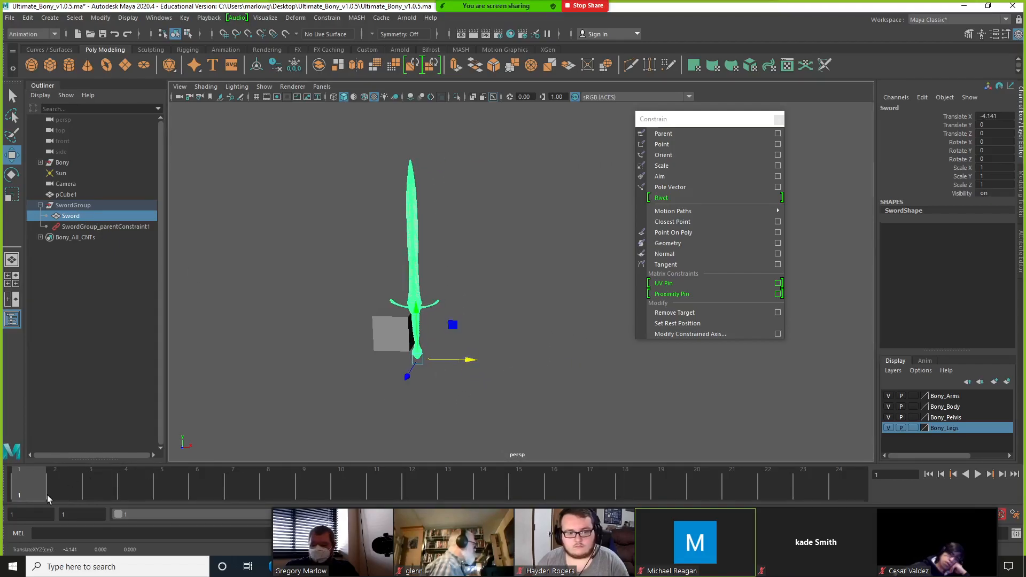
left_click_drag(89, 494, 4, 437)
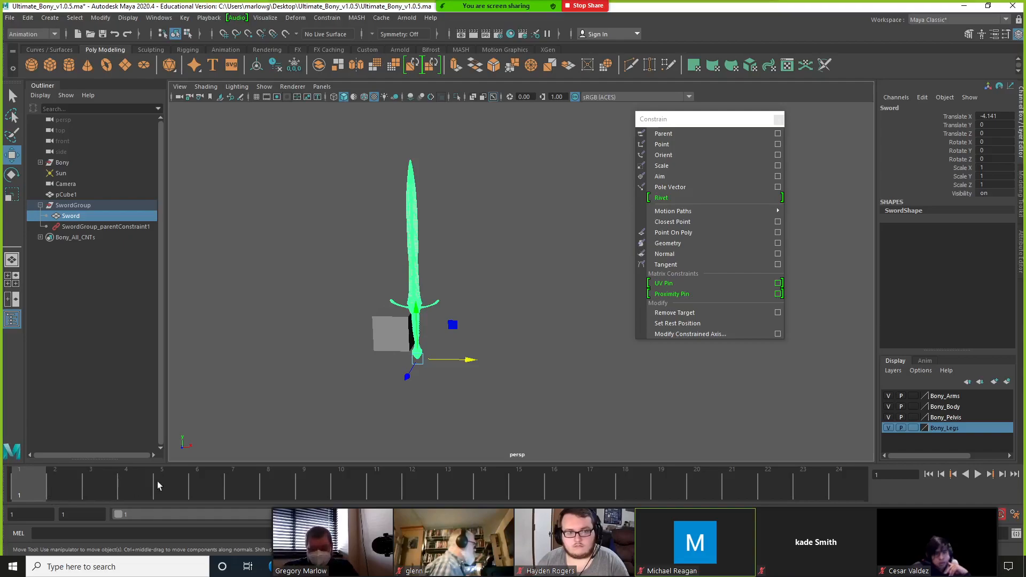
key("e")
left_click_drag(411, 368, 474, 259)
key("ctrl+z")
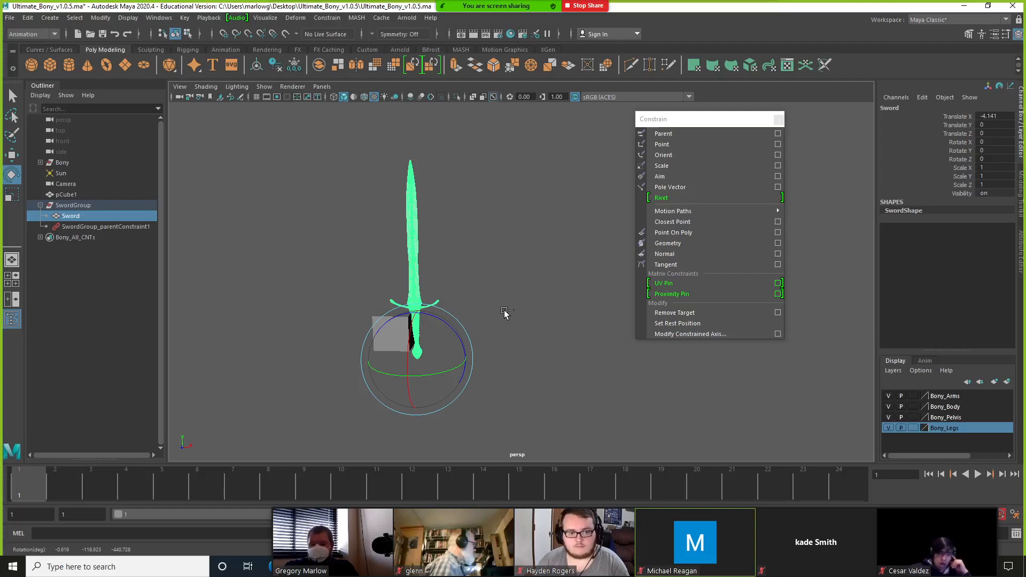
key("ctrl+z")
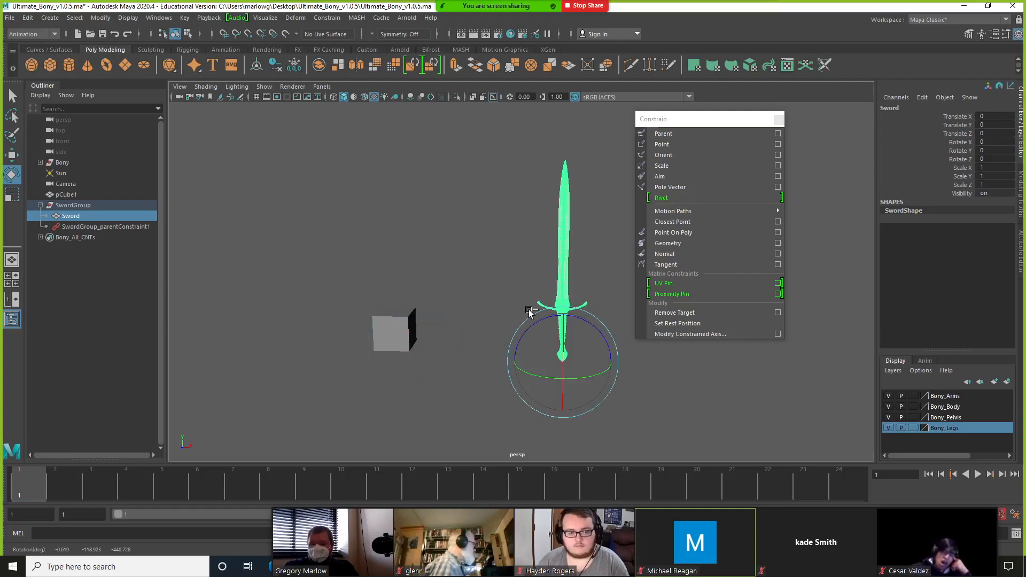
Delete the parent constraint from SwordGroup.
left_click(410, 338)
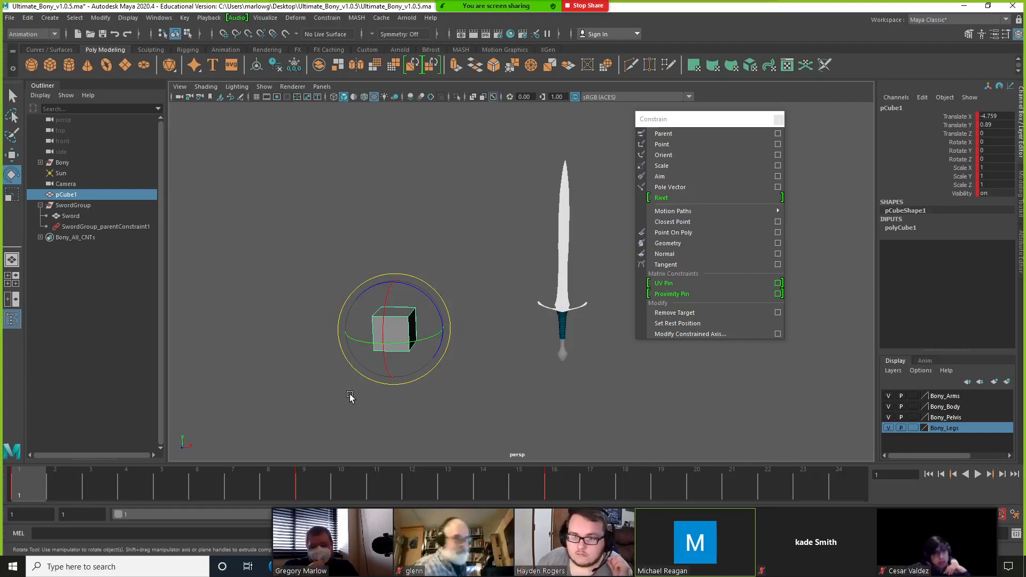
left_click(75, 230)
key("Delete")
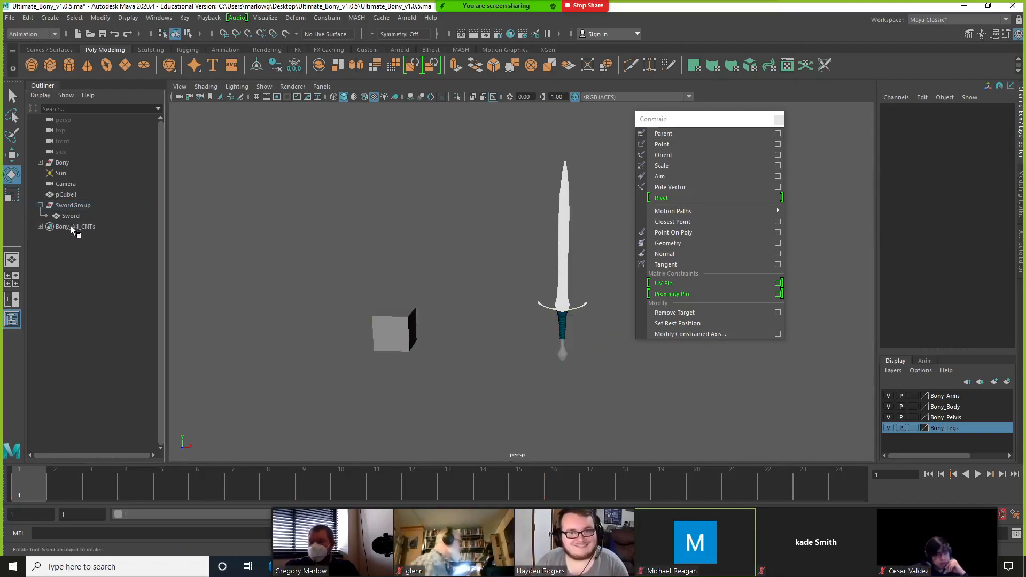
Move the Sword out of SwordGroup to the top level of the scene, and delete the cube and the empty SwordGroup.
left_click(72, 216)
middle_click_drag(69, 206, 69, 200)
left_click(65, 195)
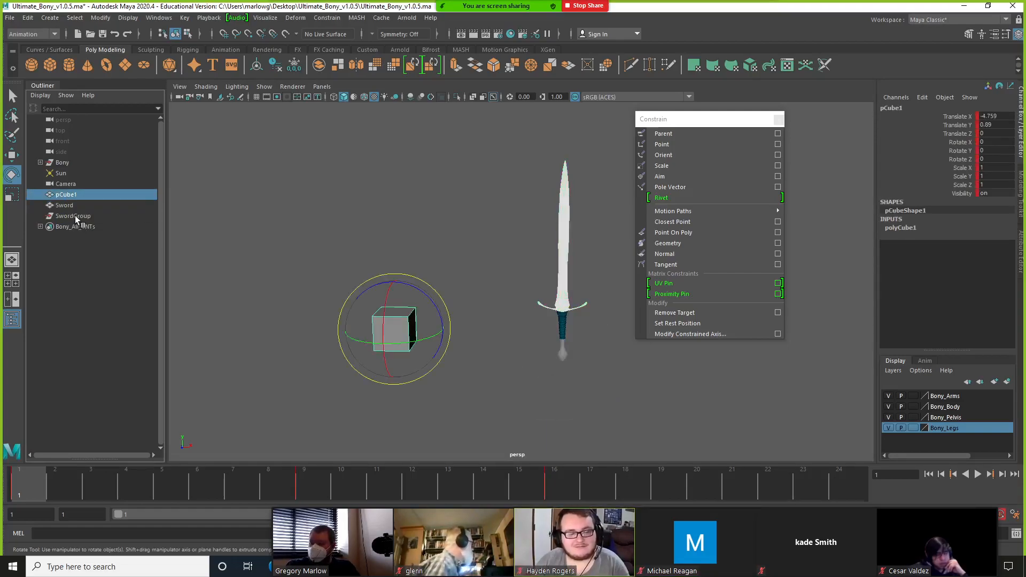
left_click(75, 216, "ctrl")
key("Delete")
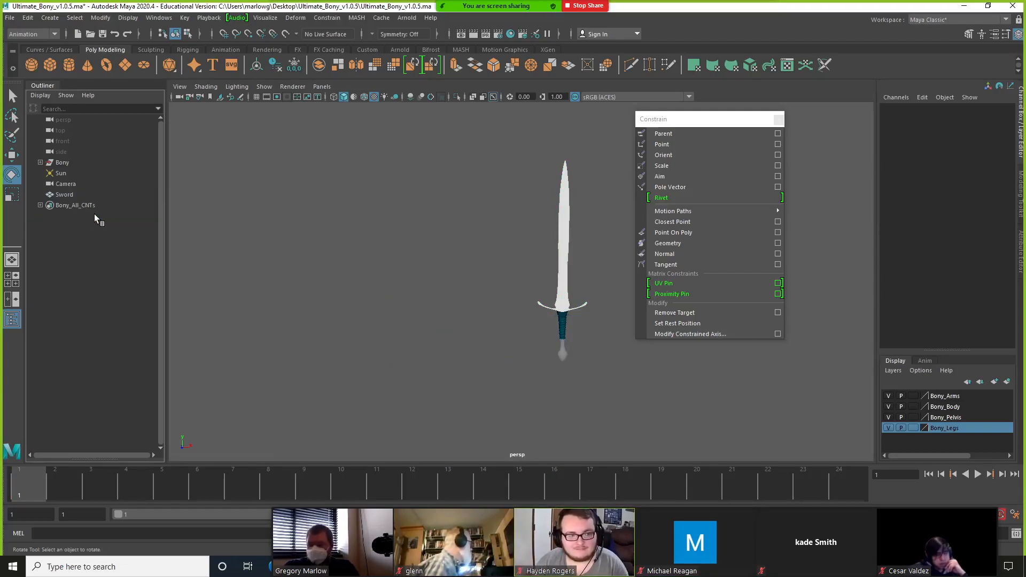
Create a NURBS circle at the origin beneath the sword as its control curve.
right_click_drag(521, 368, 336, 340, "alt")
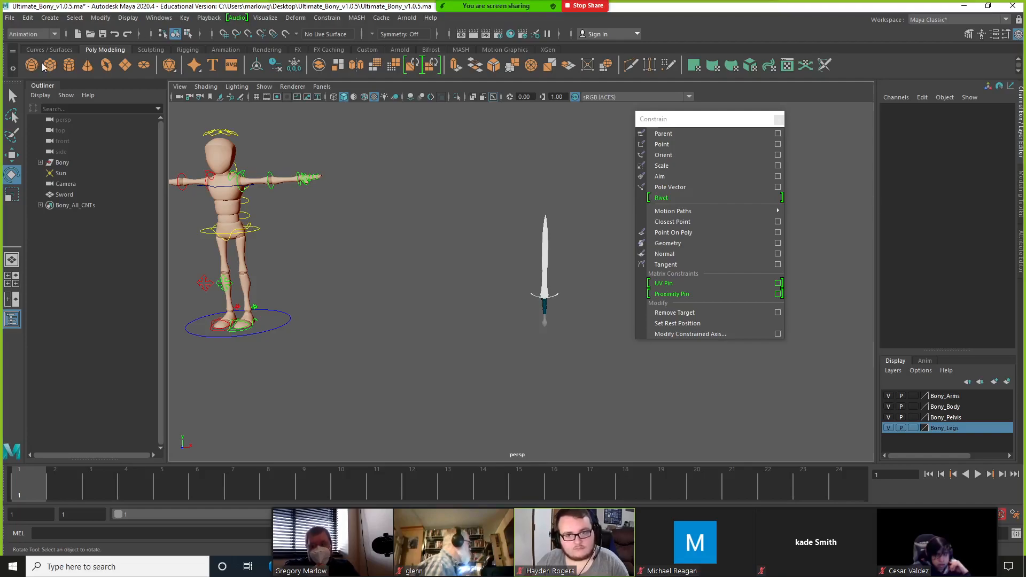
left_click(55, 50)
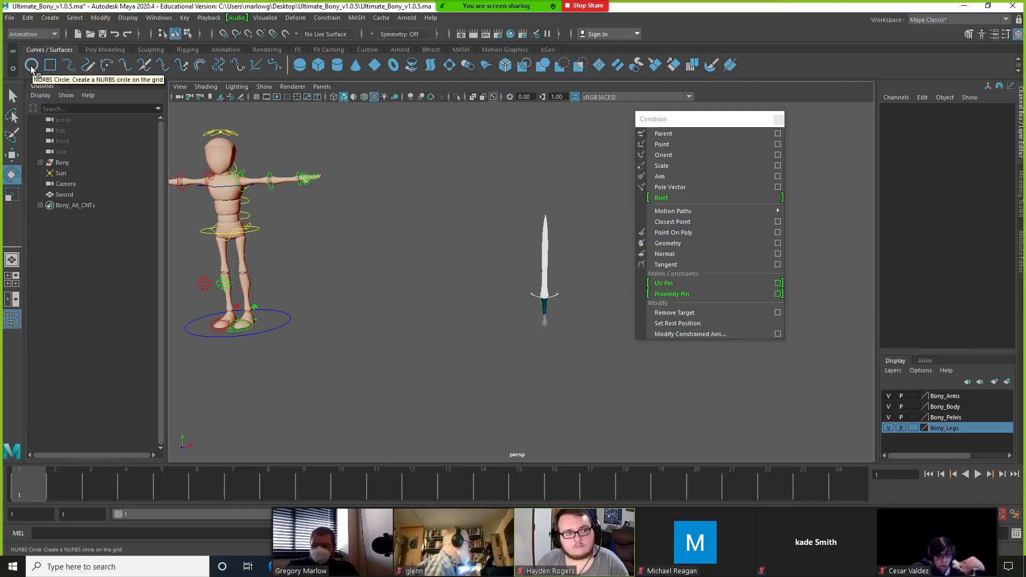
left_click(532, 322)
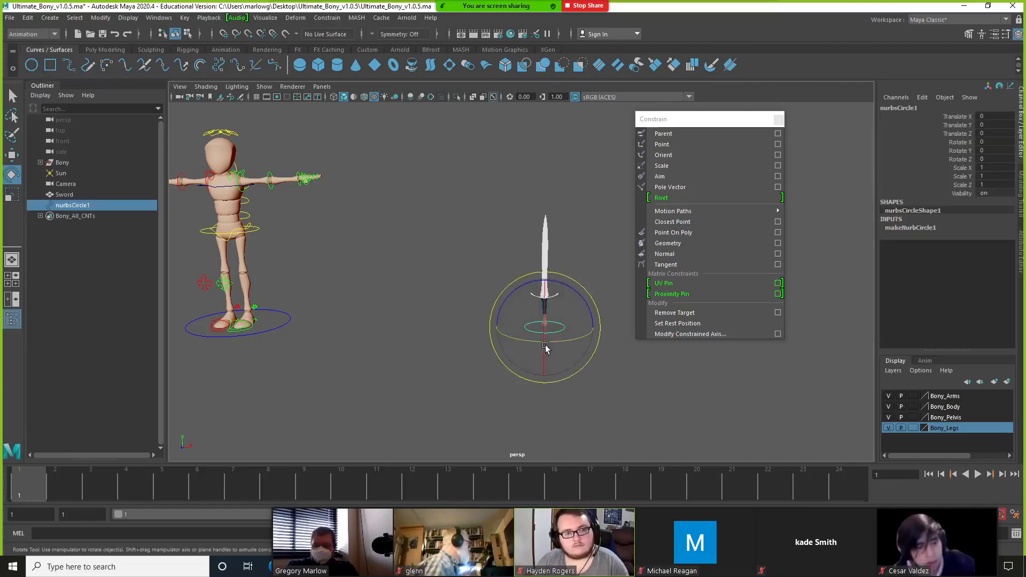
right_click_drag(577, 335, 817, 390, "alt")
middle_click_drag(696, 376, 632, 364, "alt")
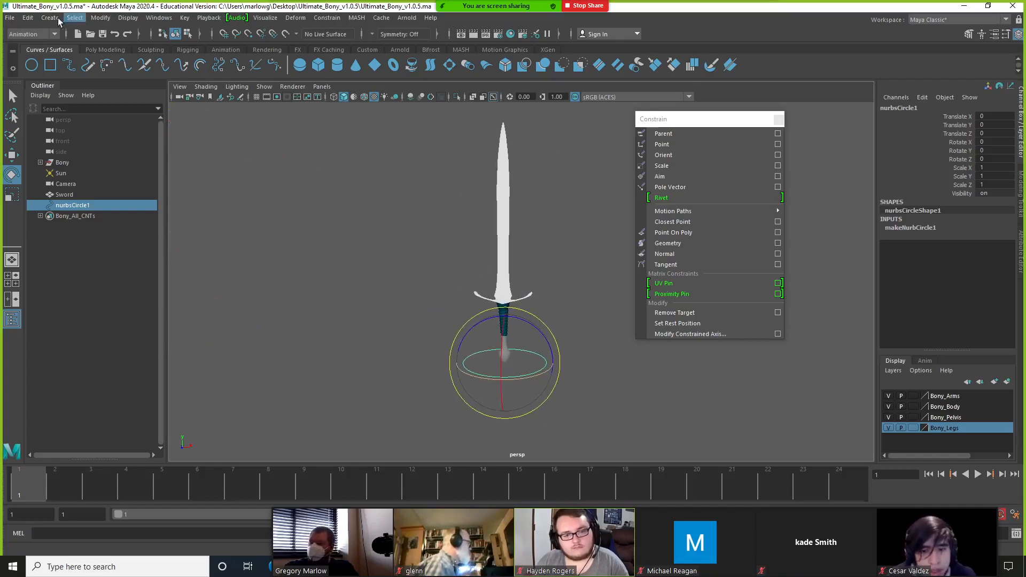
Create a locator and move it away from the sword to about -4.05 in Translate X.
left_click(48, 19)
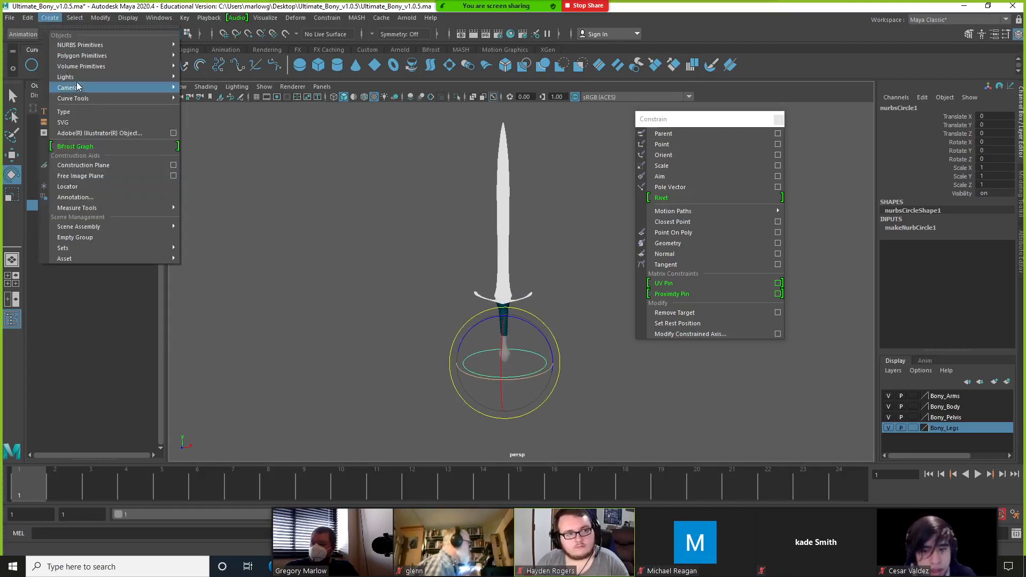
left_click(81, 188)
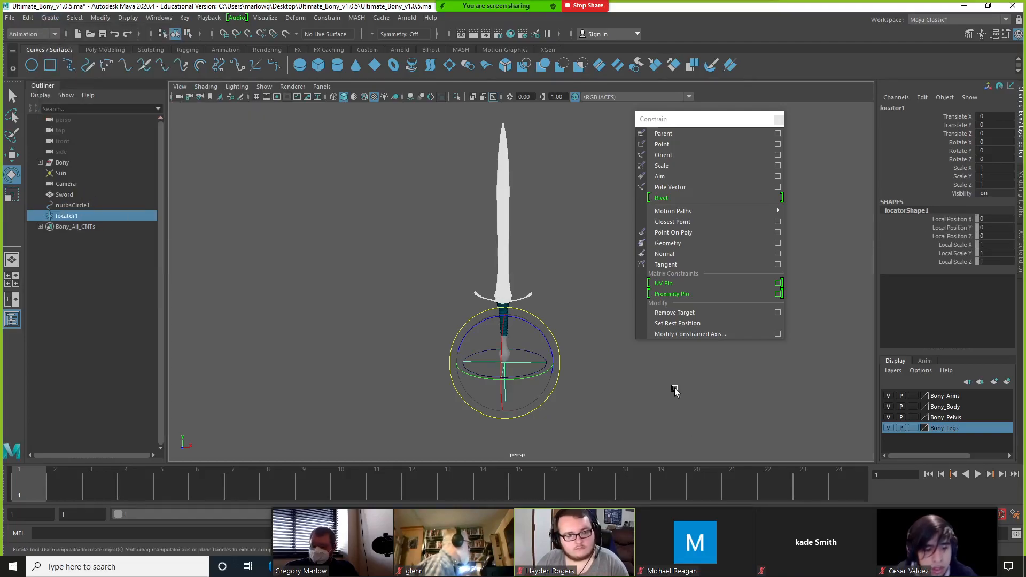
left_click(613, 393)
left_click(531, 364)
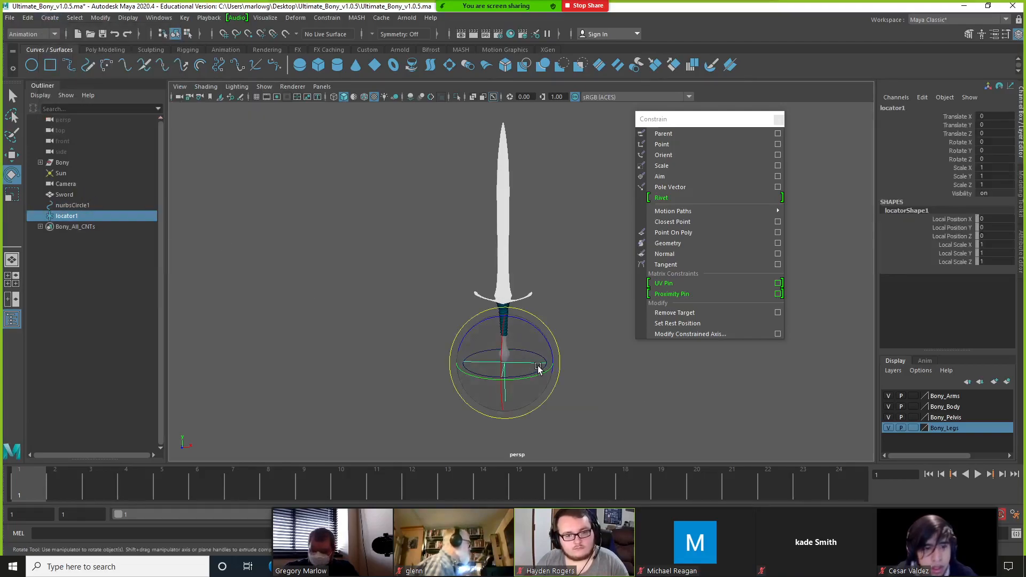
key("w")
left_click_drag(454, 354, 386, 354)
left_click(485, 433)
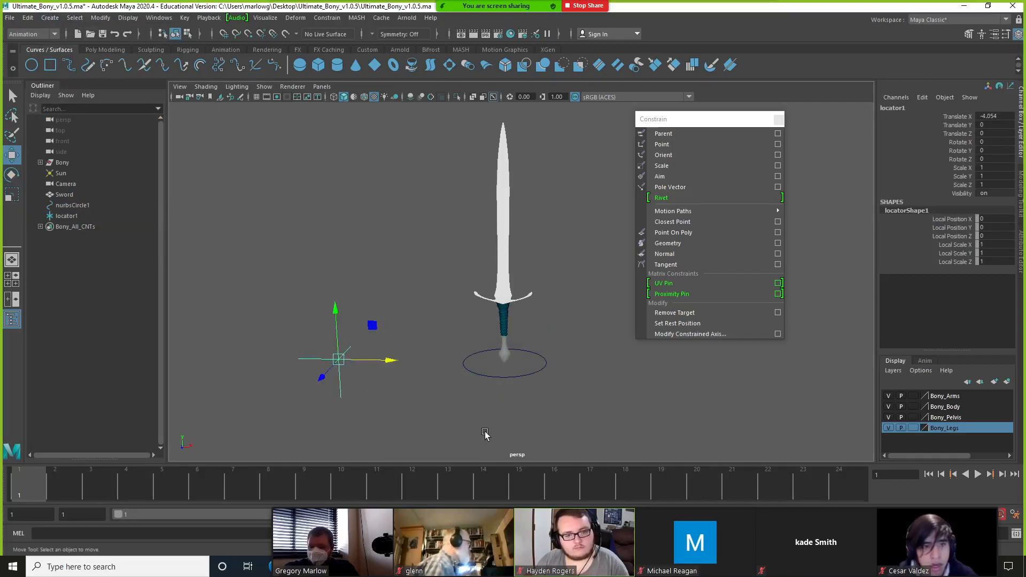
left_click(353, 363)
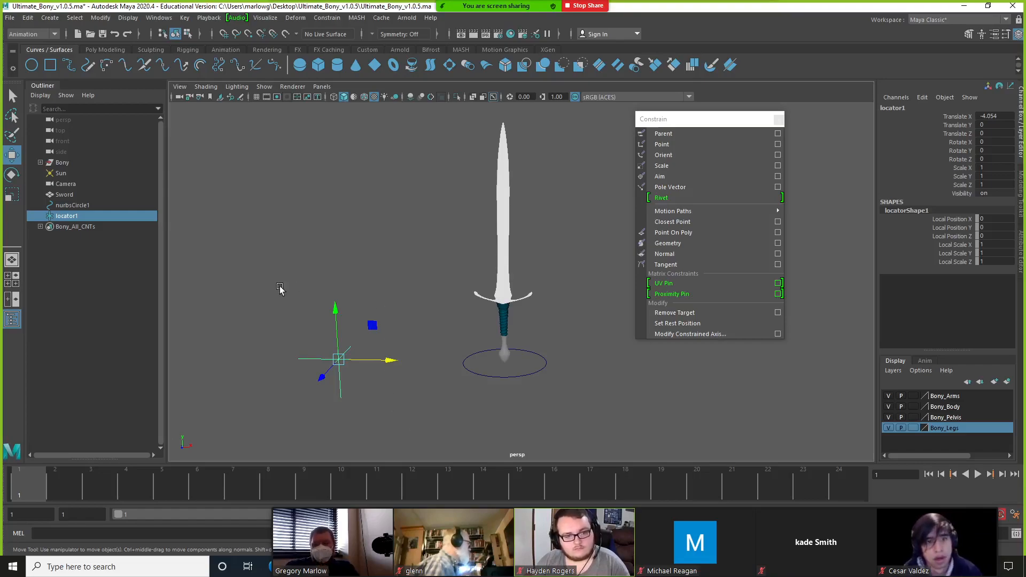
Delete the locator beside the sword.
left_click(488, 378)
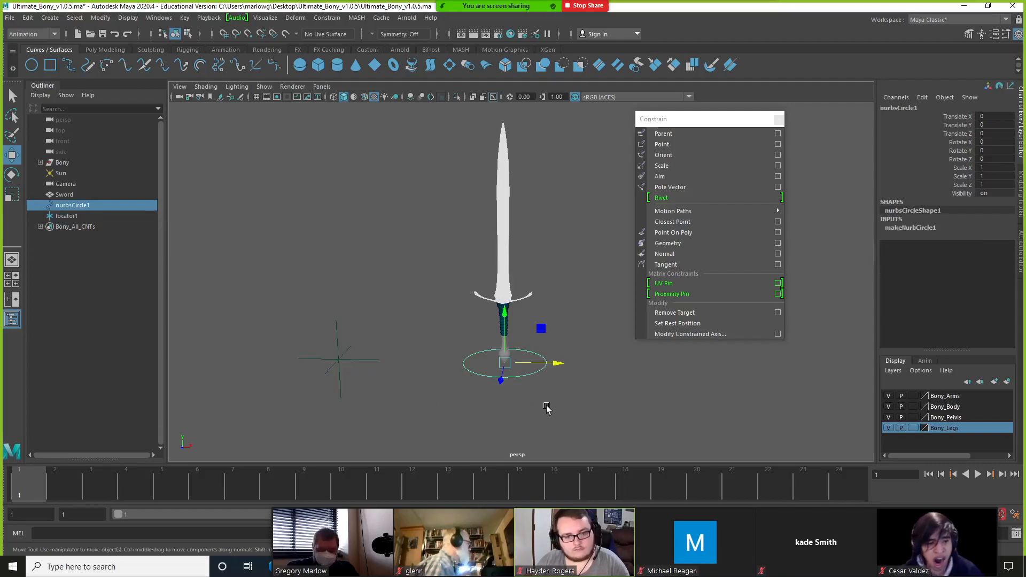
left_click_drag(310, 316, 379, 379)
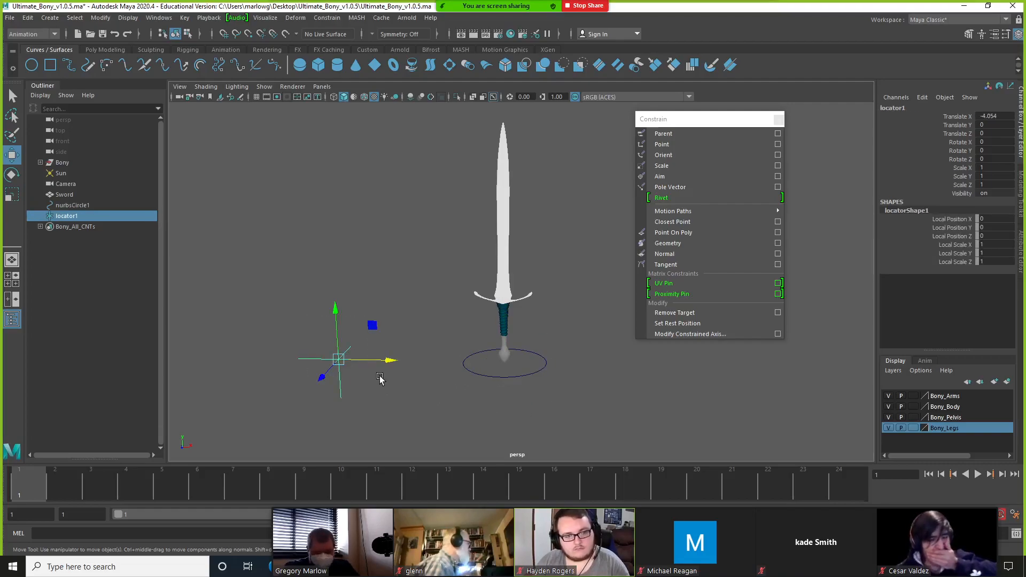
key("Delete")
Raise the NURBS circle to the middle of the sword's handle, at about 1.03 in Translate Y.
left_click(508, 379)
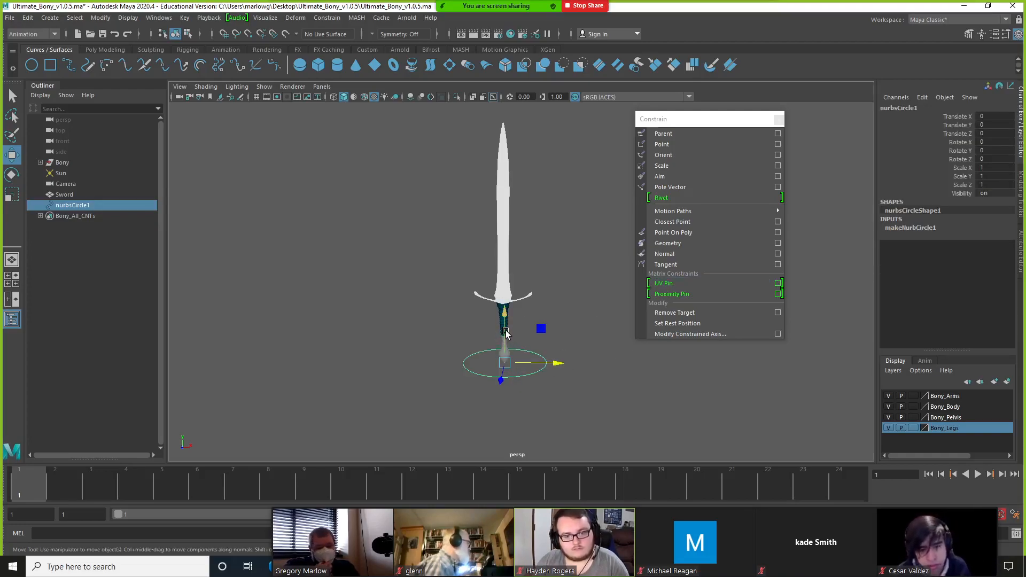
left_click_drag(507, 333, 517, 293)
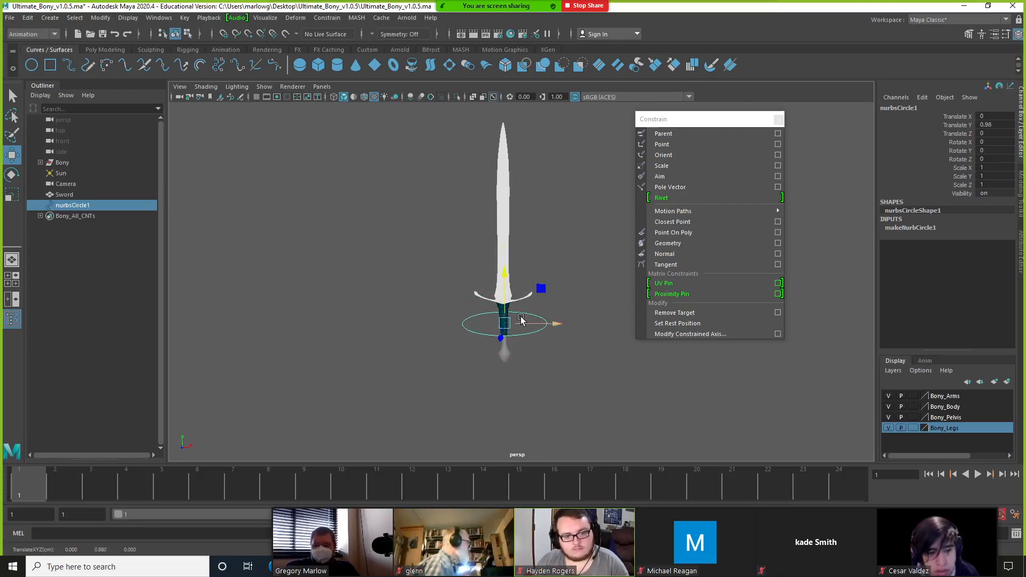
middle_click_drag(506, 373, 511, 300)
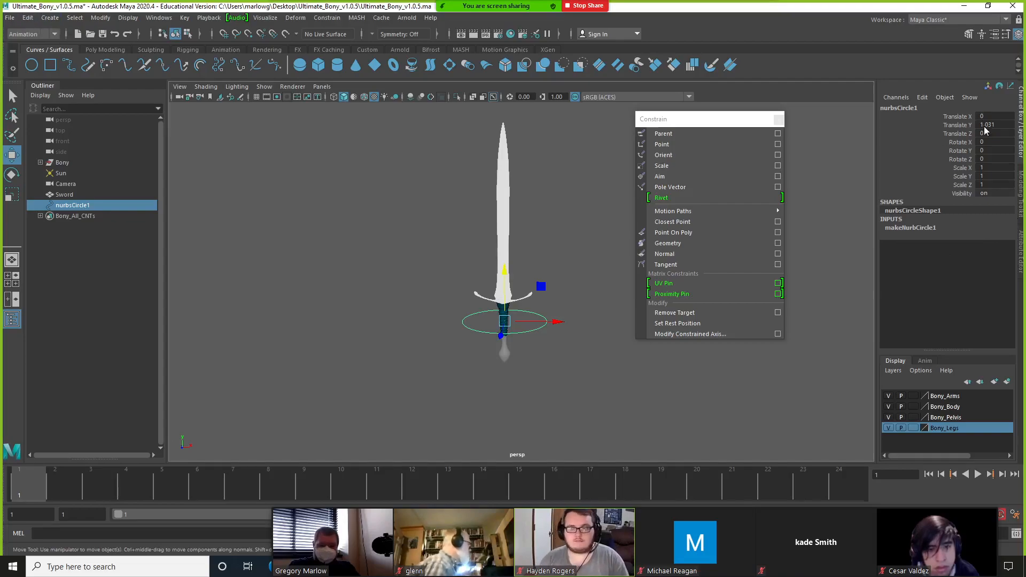
Delete the construction history of the NURBS circle.
left_click(27, 18)
mouse_move(60, 149)
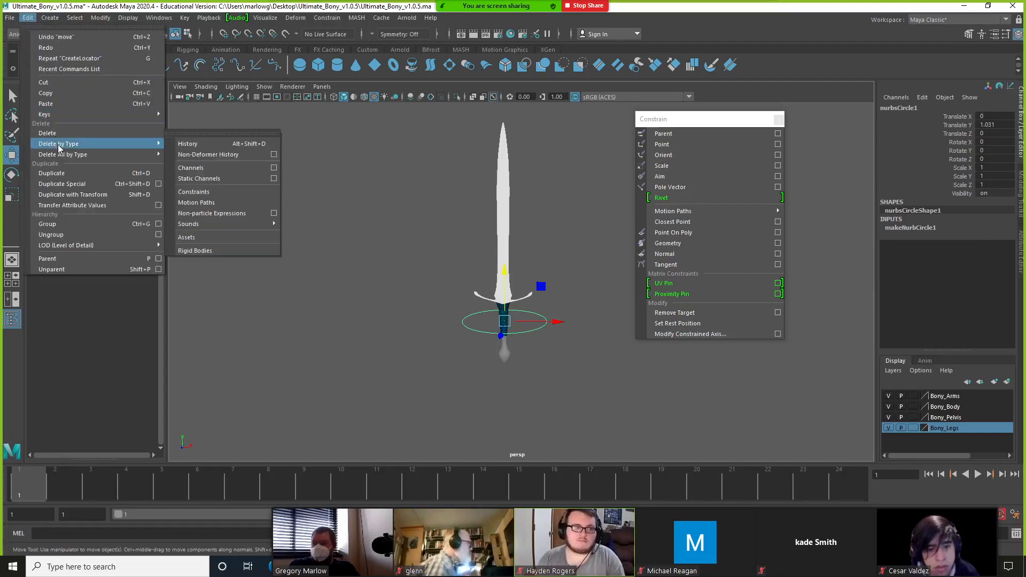
left_click(209, 148)
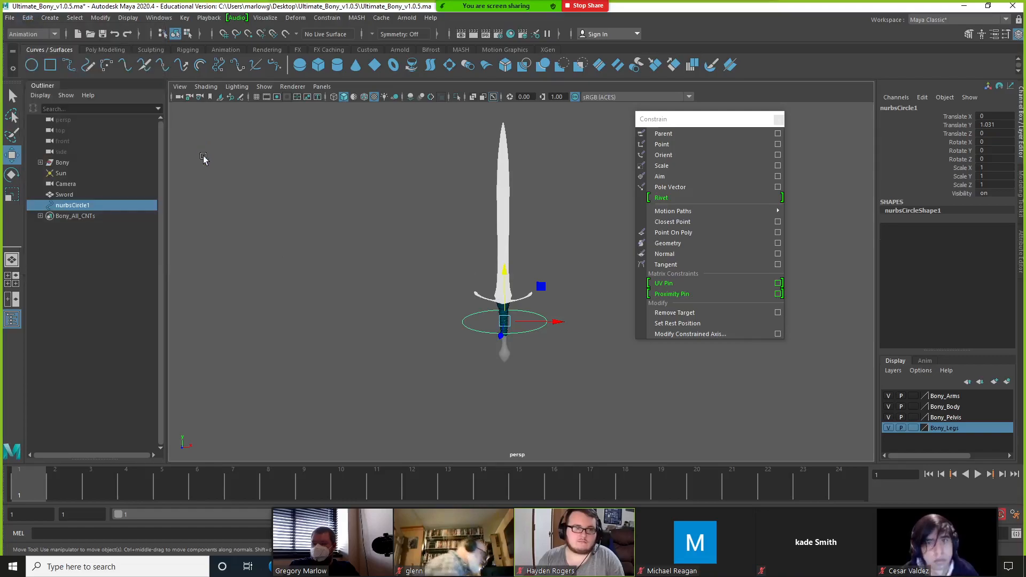
Try to rename the NURBS circle around the sword's handle.
left_click(902, 108)
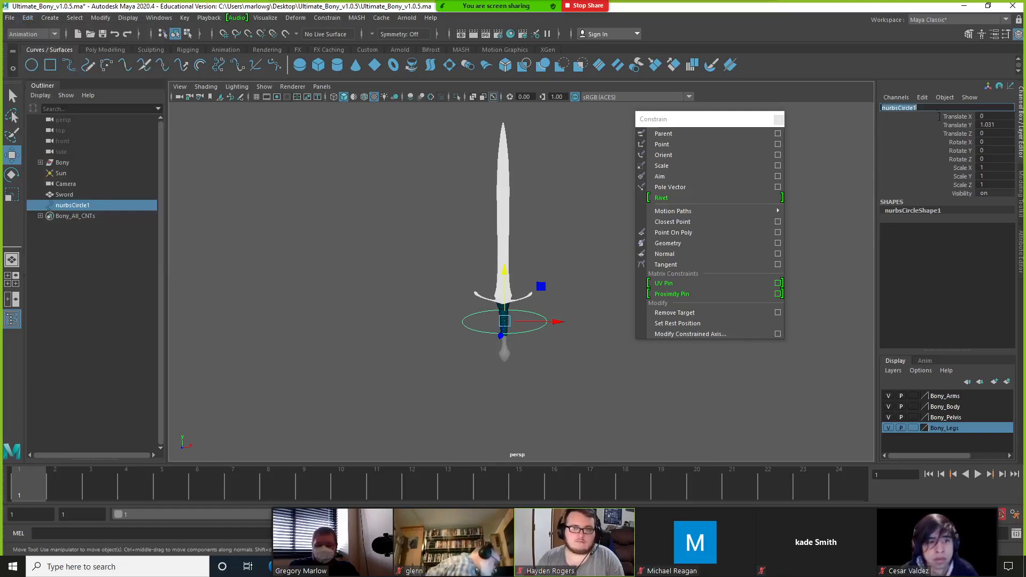
type("s")
key("ctrl+z")
type("s")
key("ctrl+z")
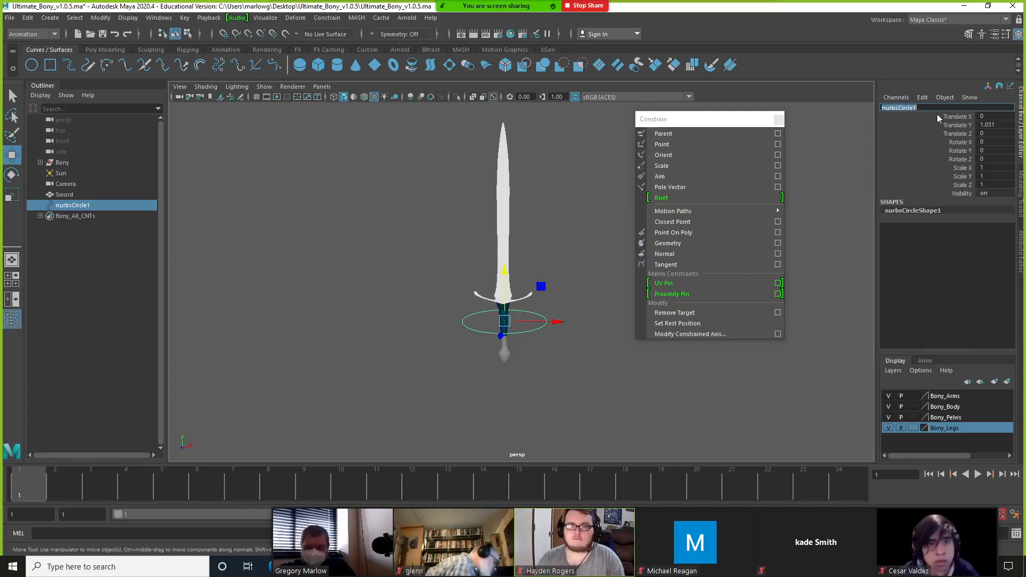
type("d")
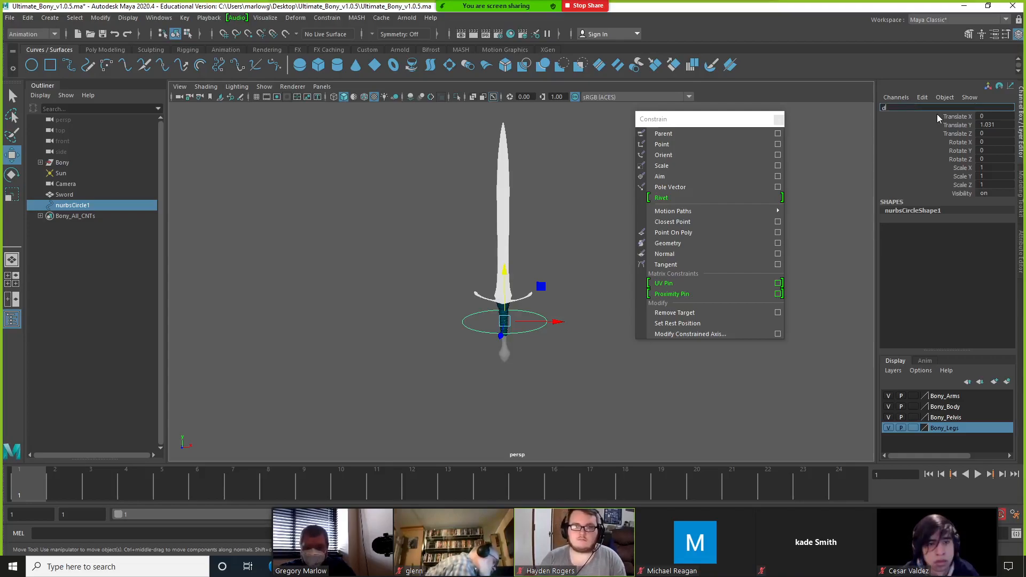
key("ctrl+z")
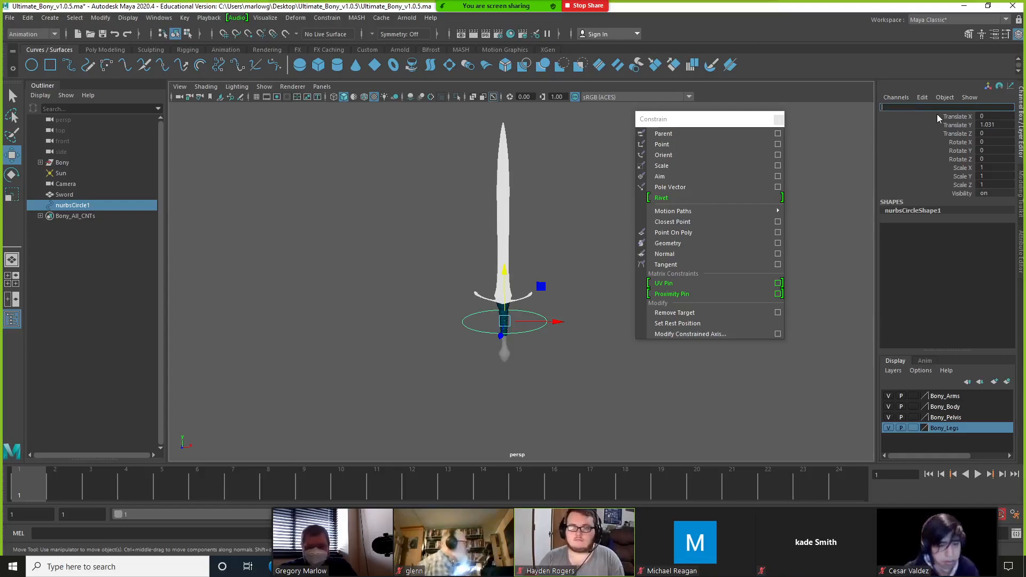
left_click(924, 107)
key("ctrl+a")
key("BackSpace")
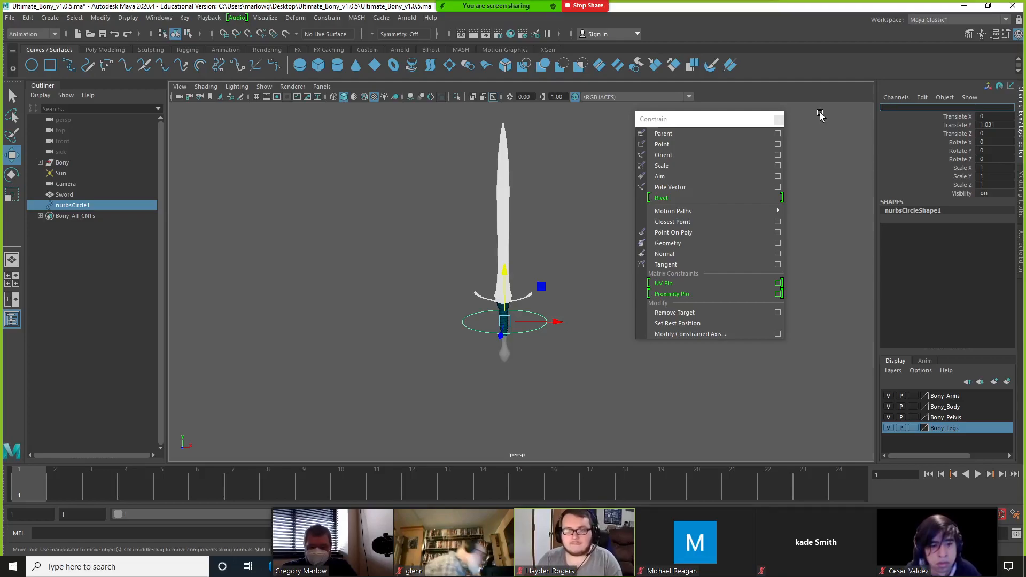
key("ctrl+z")
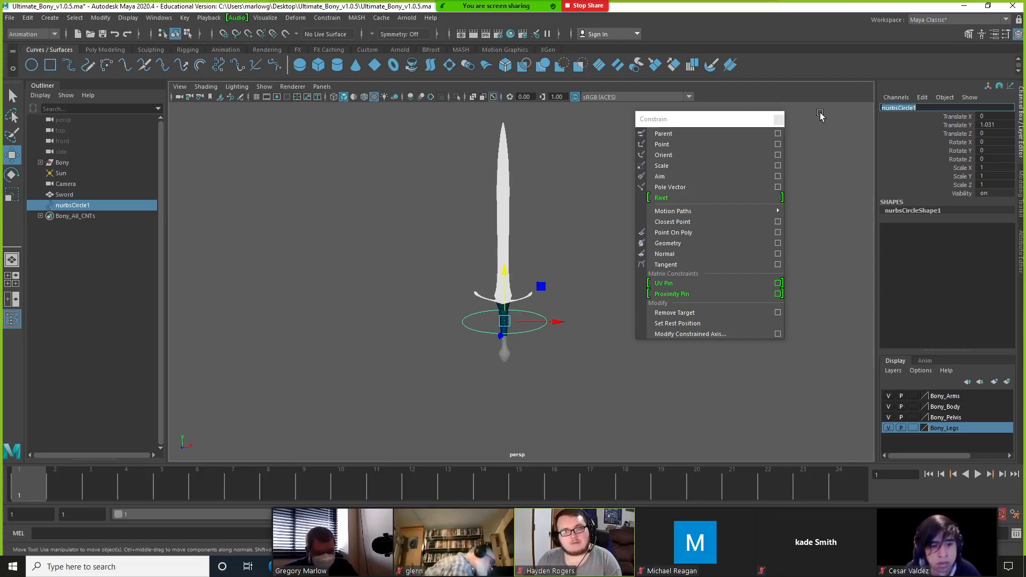
type("sd")
key("BackSpace")
key("BackSpace")
key("BackSpace")
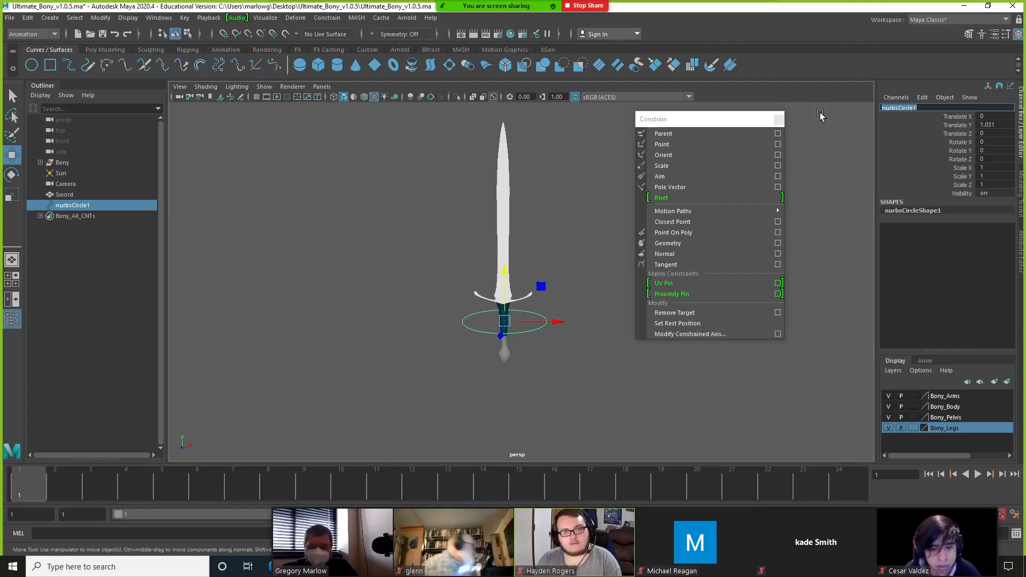
key("ctrl+z")
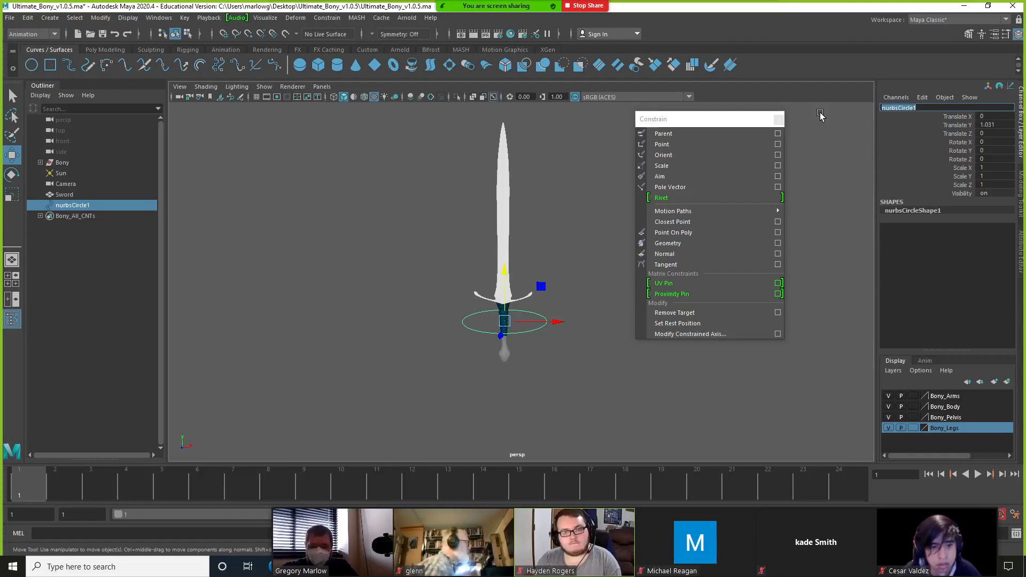
Shrink the Maya window from full screen and try again to rename nurbsCircle1 in the channel box.
left_click(987, 5)
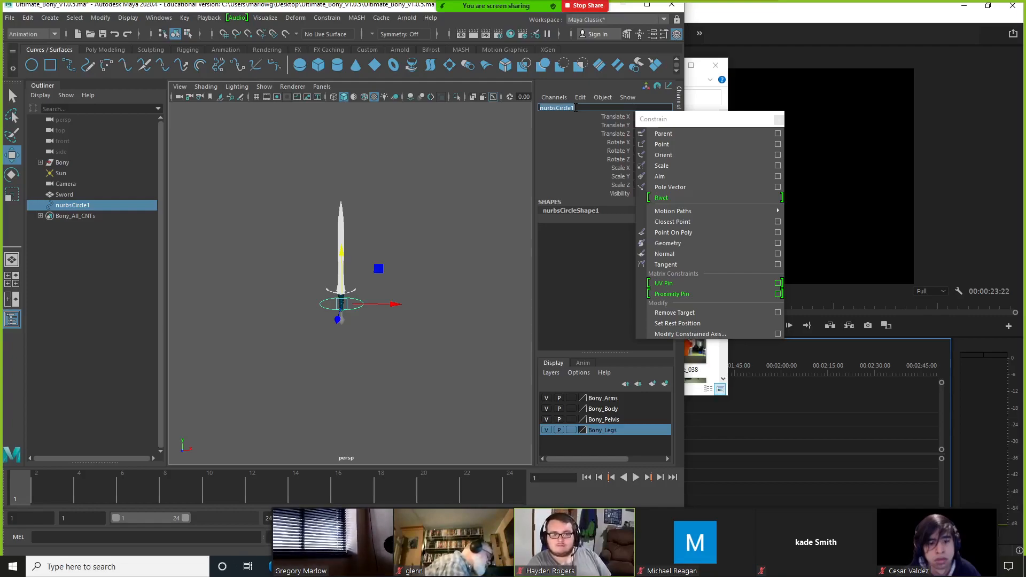
key("alt")
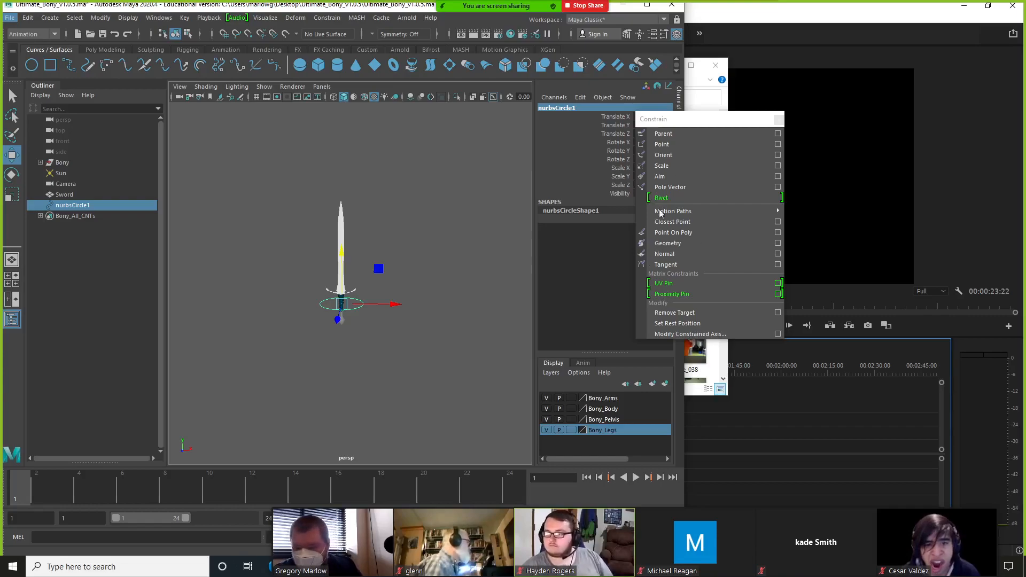
double_click(579, 108)
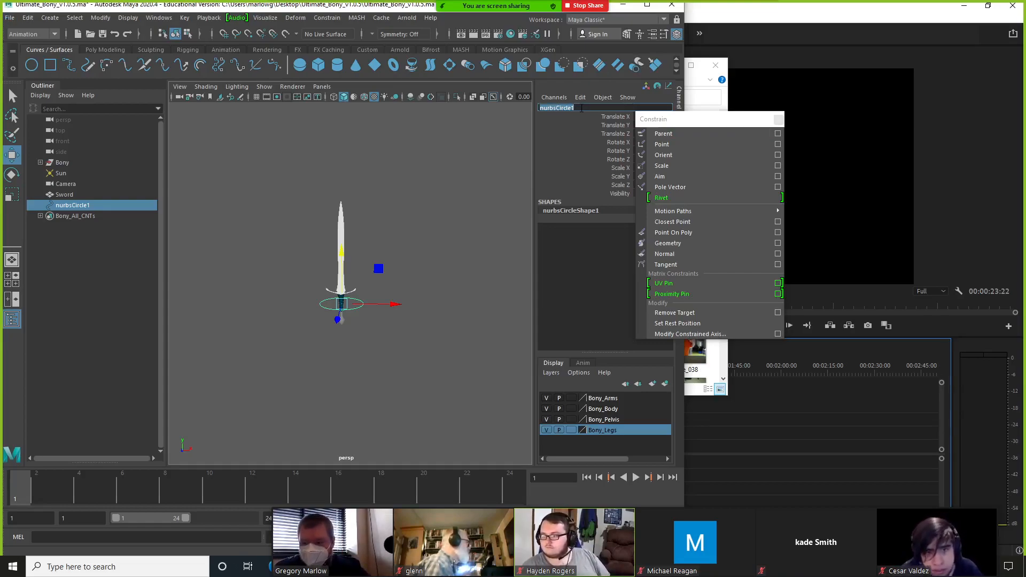
key("BackSpace")
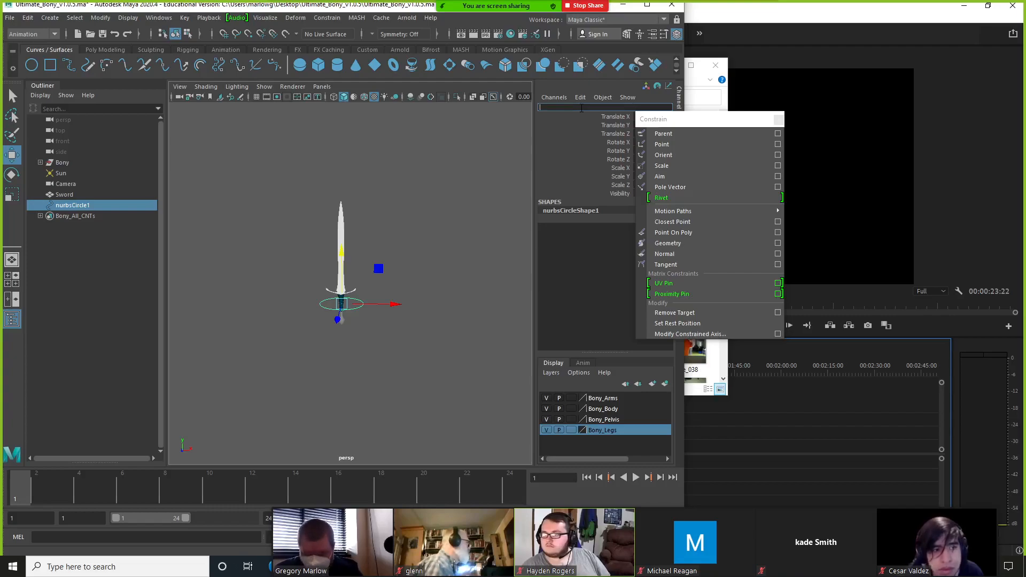
type("s")
type("ord")
key("ctrl+z")
key("BackSpace")
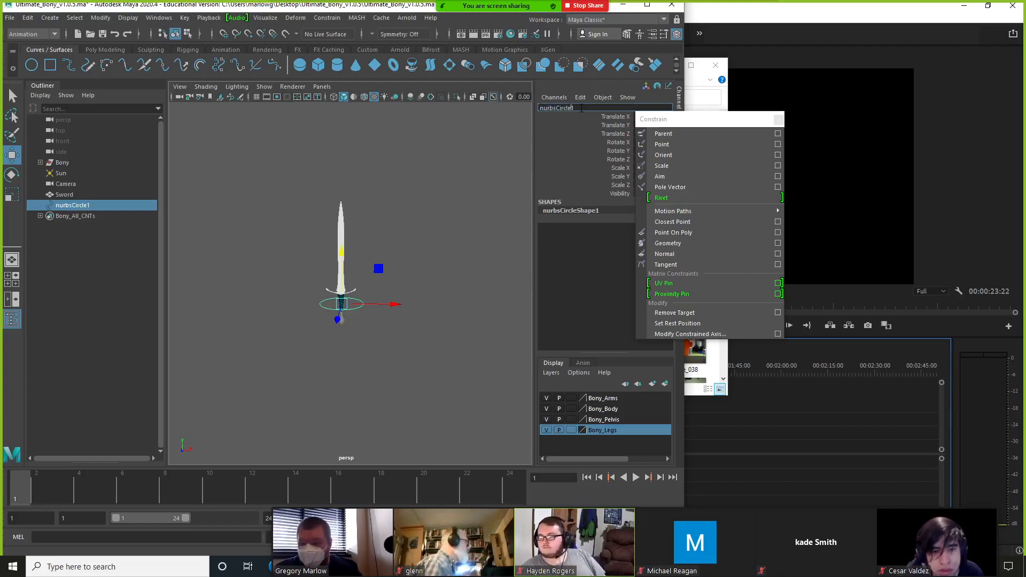
key("ctrl+z")
key("alt")
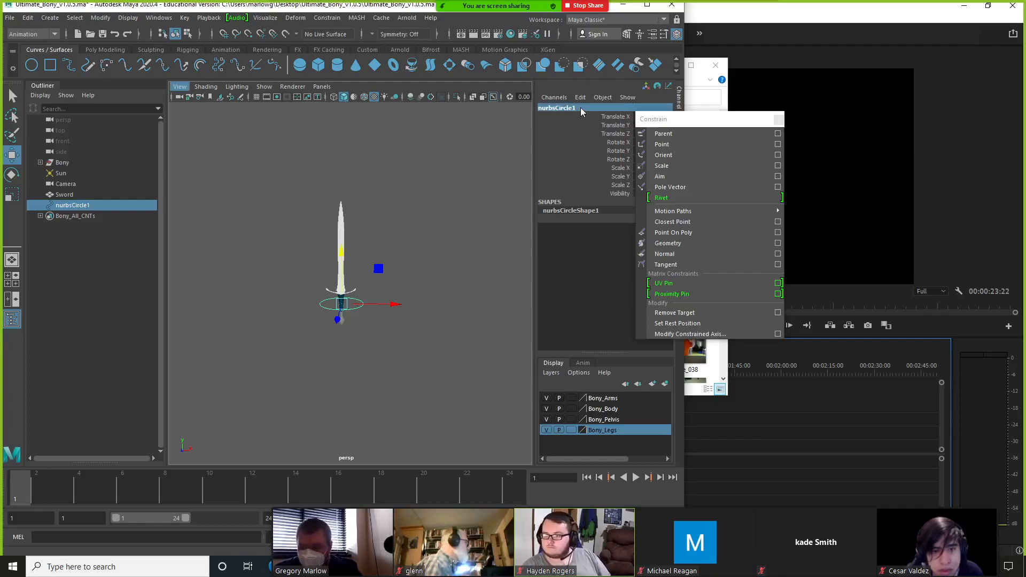
key("alt")
key("alt")
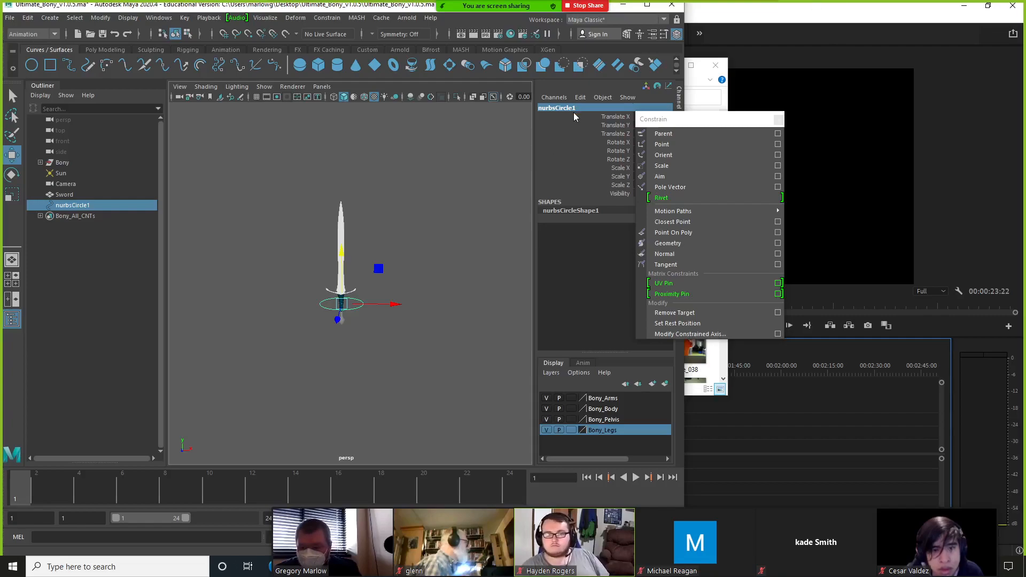
left_click(576, 109)
type("s")
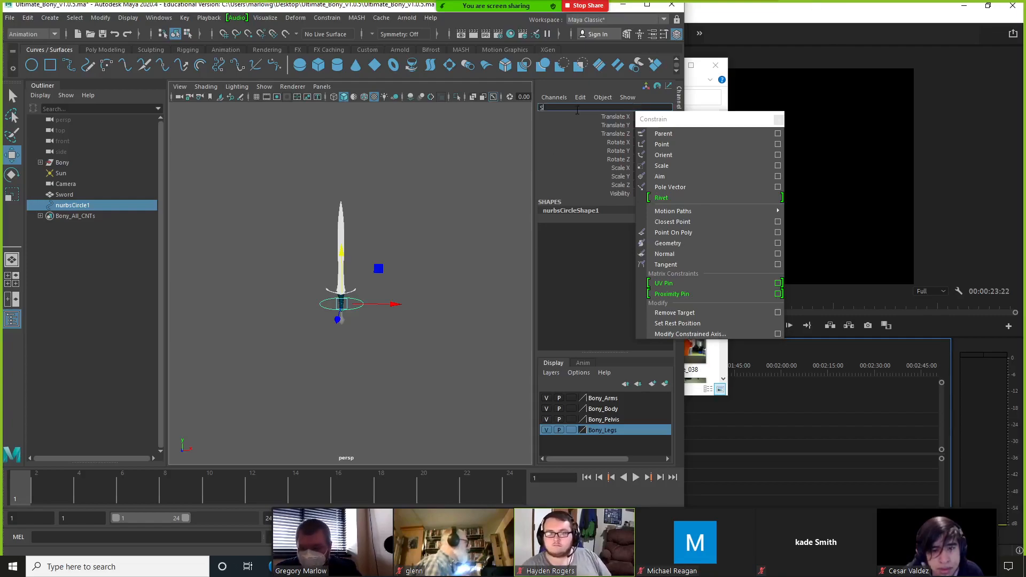
key("ctrl+z")
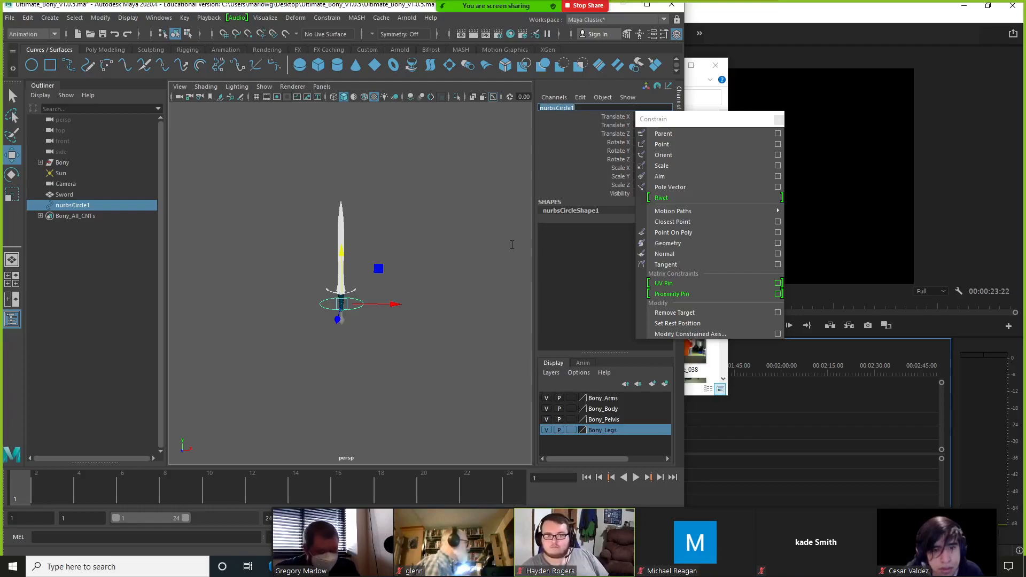
left_click(572, 126)
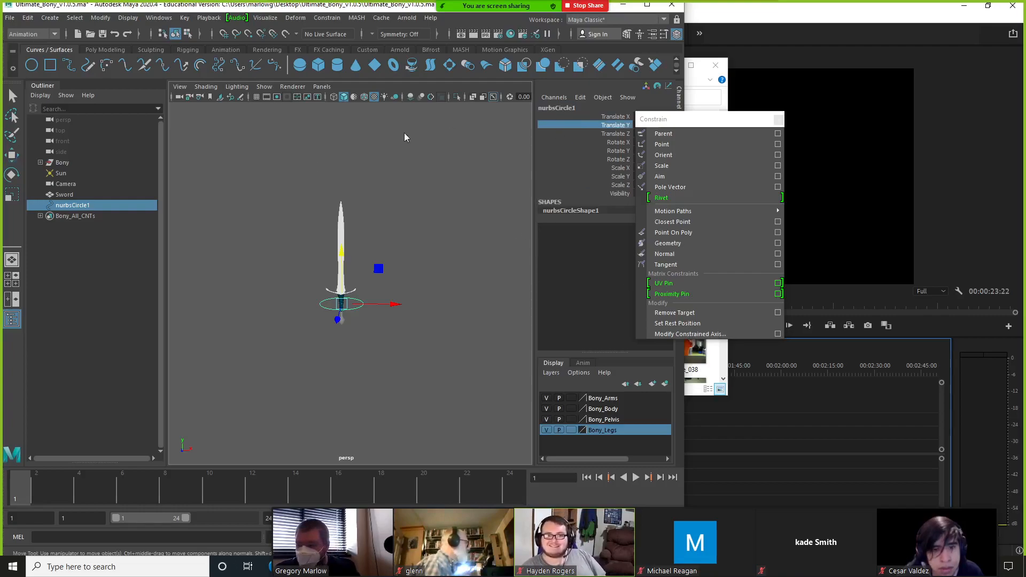
Switch to a new Chrome window, test text entry in the address bar, and close the browser.
left_click(63, 196)
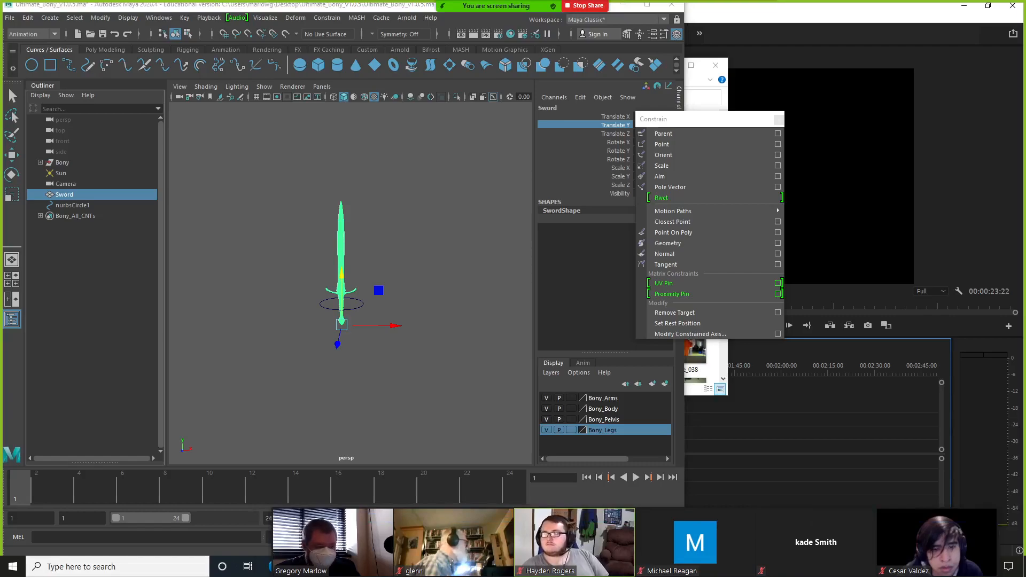
left_click_drag(1025, 310, 459, 1)
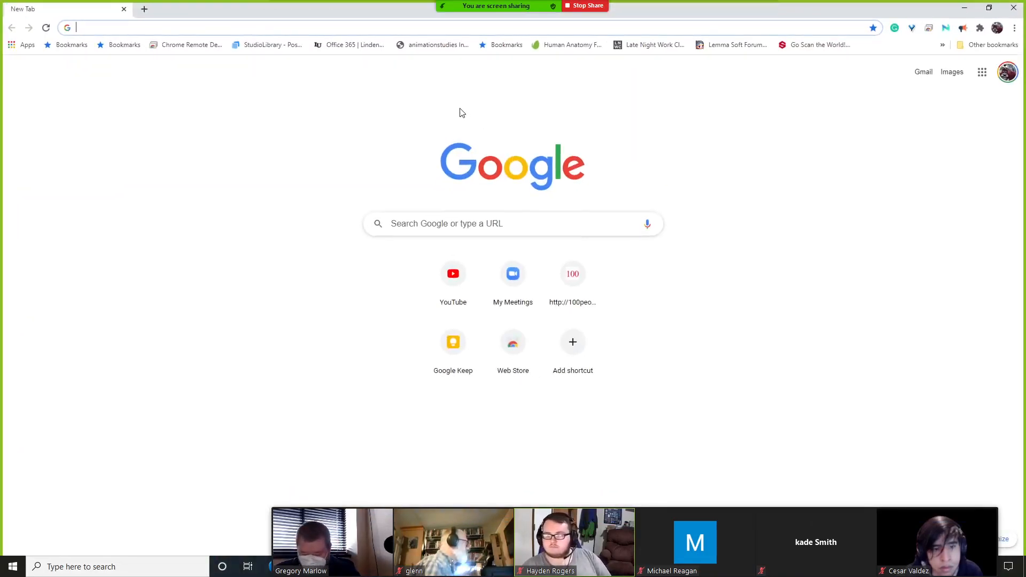
type("swpo")
key("BackSpace")
key("BackSpace")
key("BackSpace")
key("BackSpace")
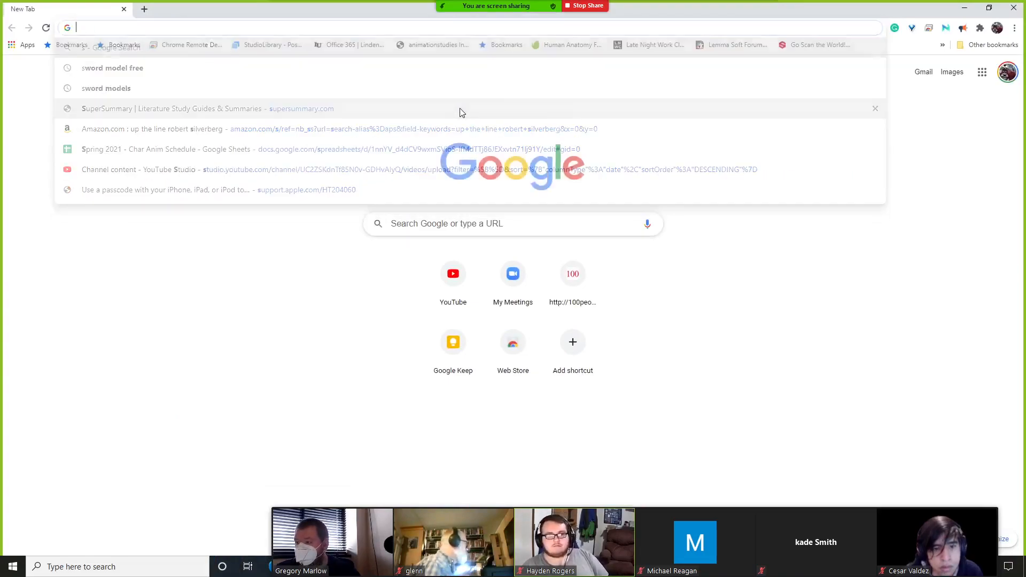
left_click(1013, 8)
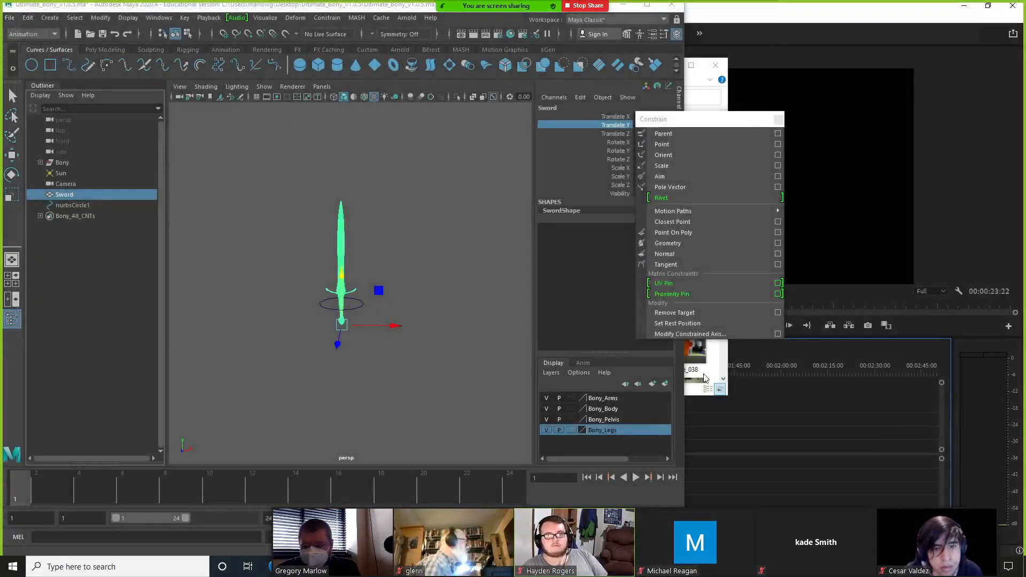
Try to save the scene as Constraints.mb in Maya Binary format in the Ultimate_Bony_v1.0.5 folder.
left_click(9, 18)
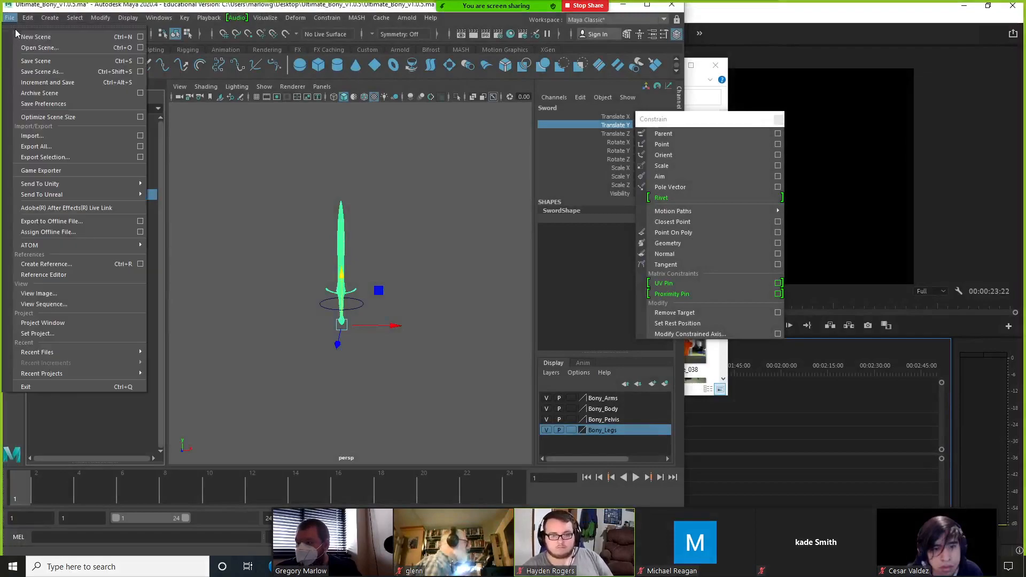
left_click(32, 72)
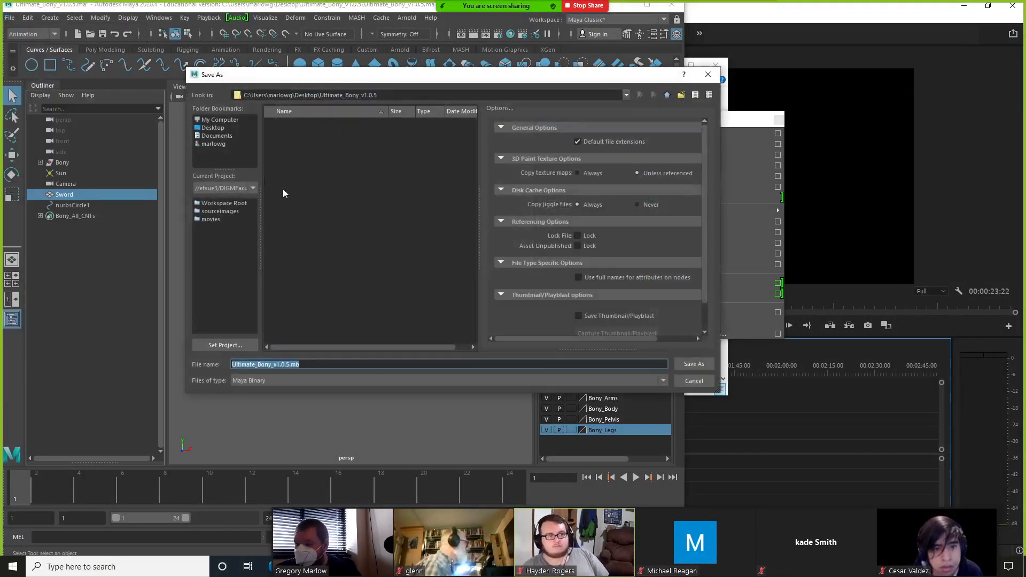
left_click(287, 364)
left_click_drag(287, 365, 127, 364)
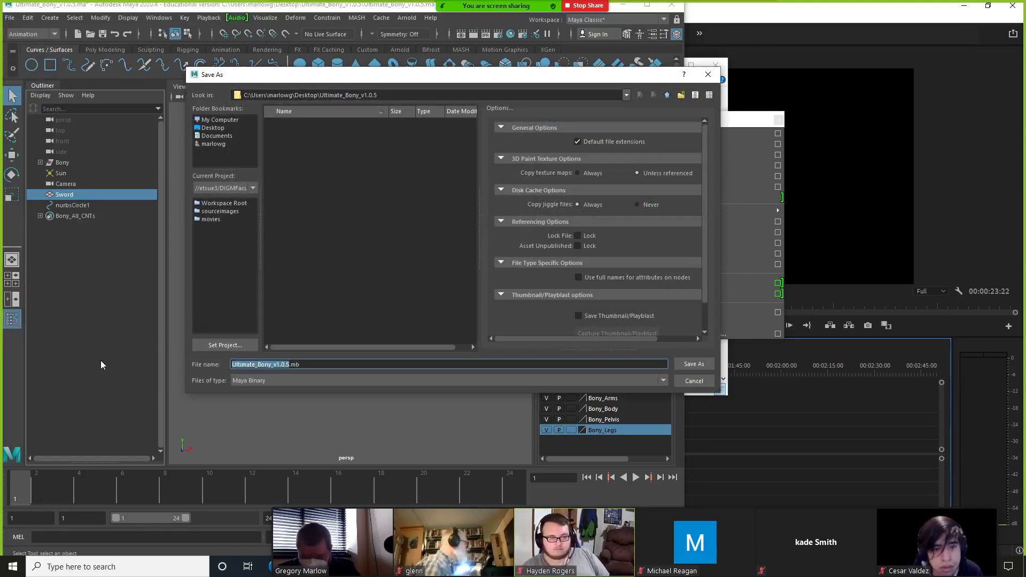
type("Const")
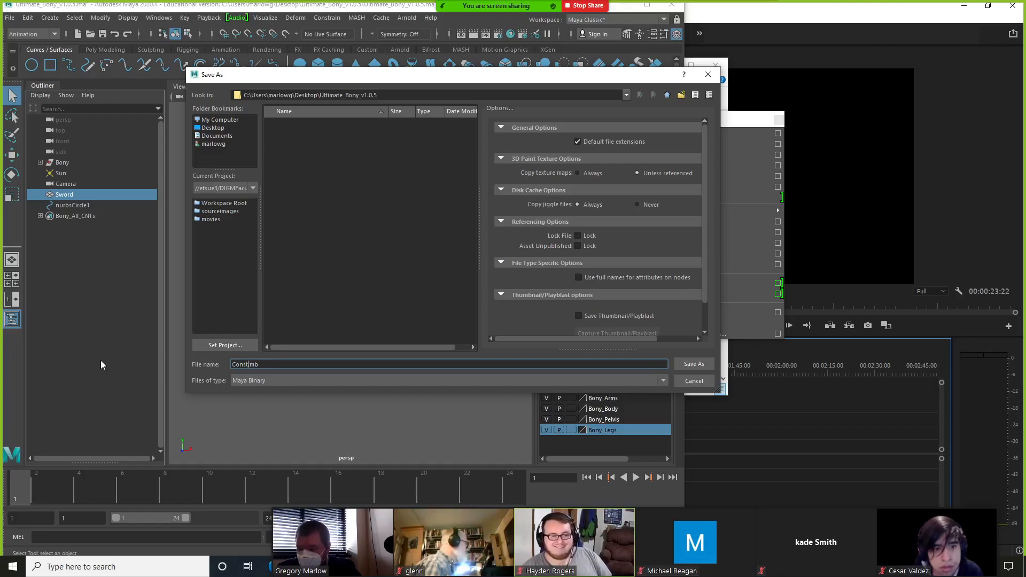
type("raints")
key("Return")
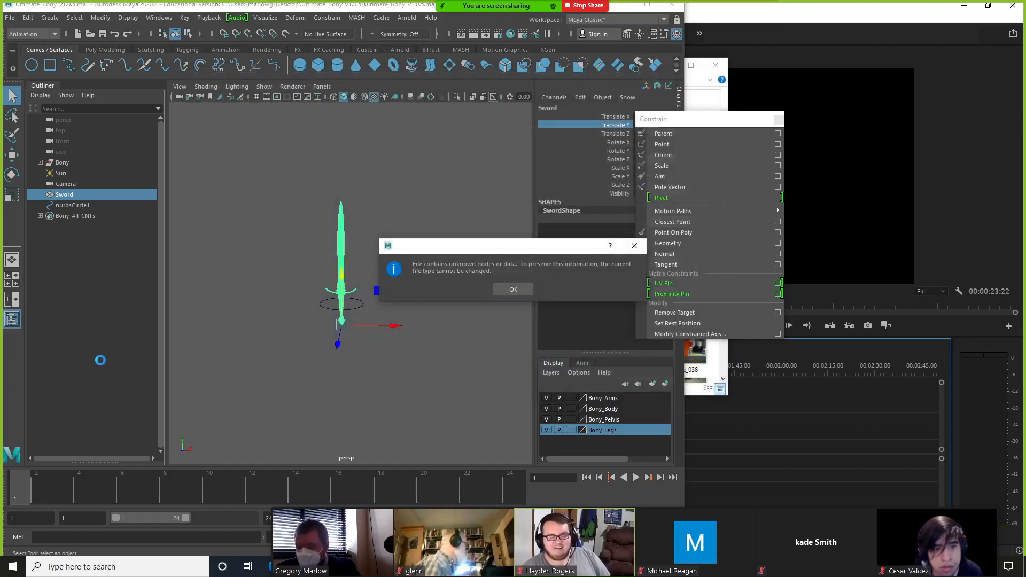
left_click(510, 289)
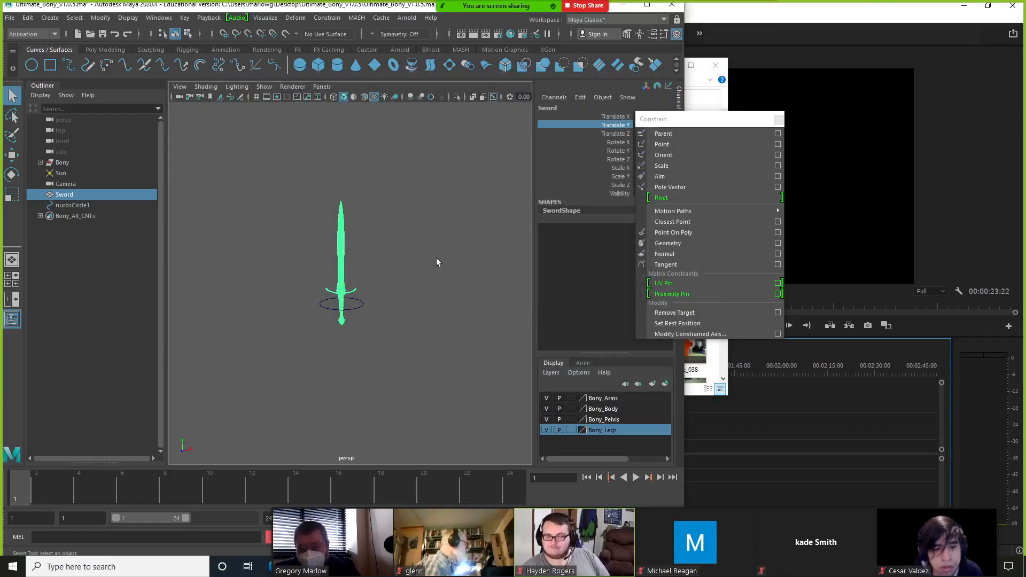
Save the scene as Sword.ma in Maya ASCII format in the Ultimate_Bony_v1.0.5 folder.
left_click(10, 19)
left_click(10, 21)
left_click(15, 22)
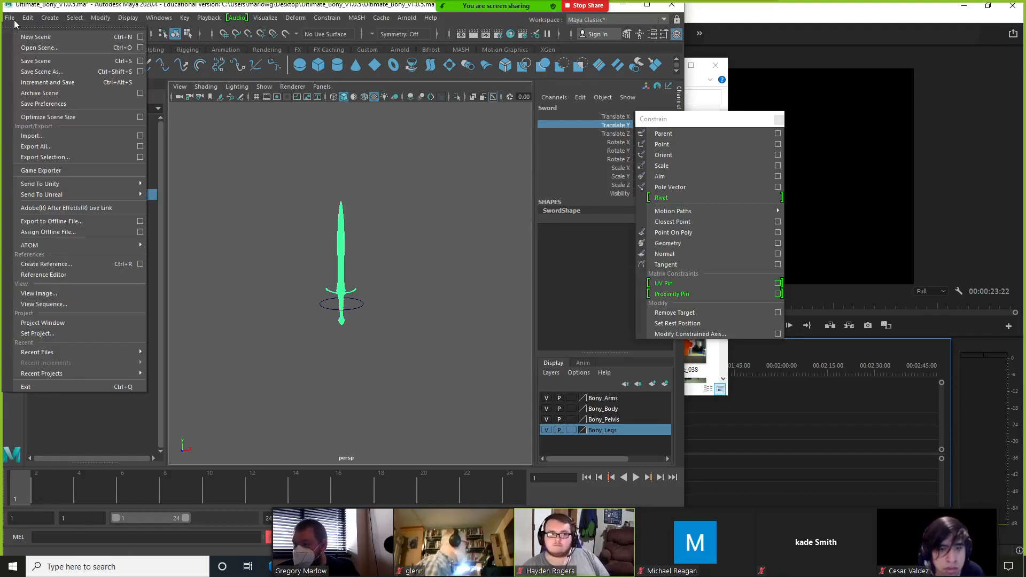
left_click(43, 73)
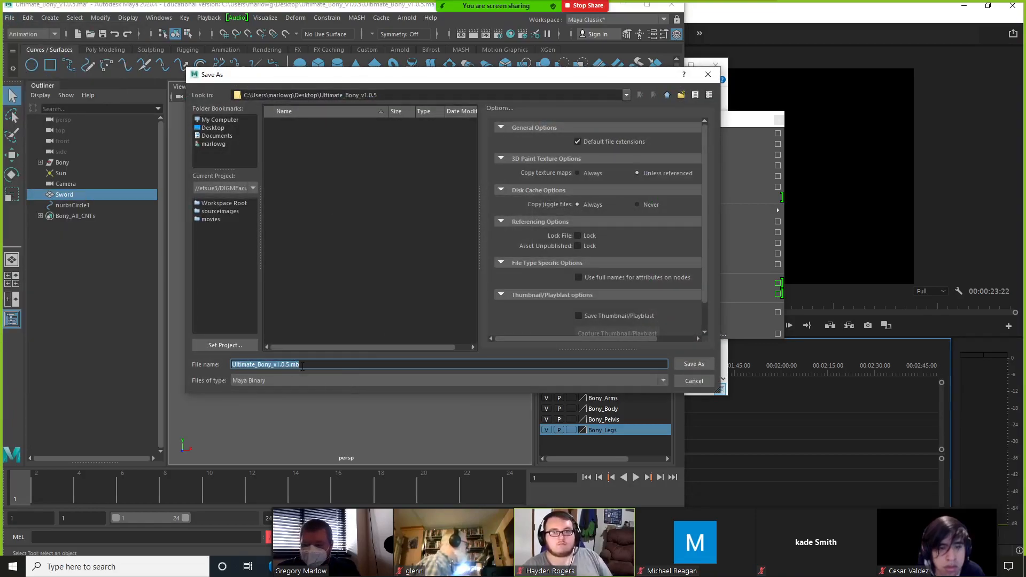
left_click(294, 380)
left_click(288, 392)
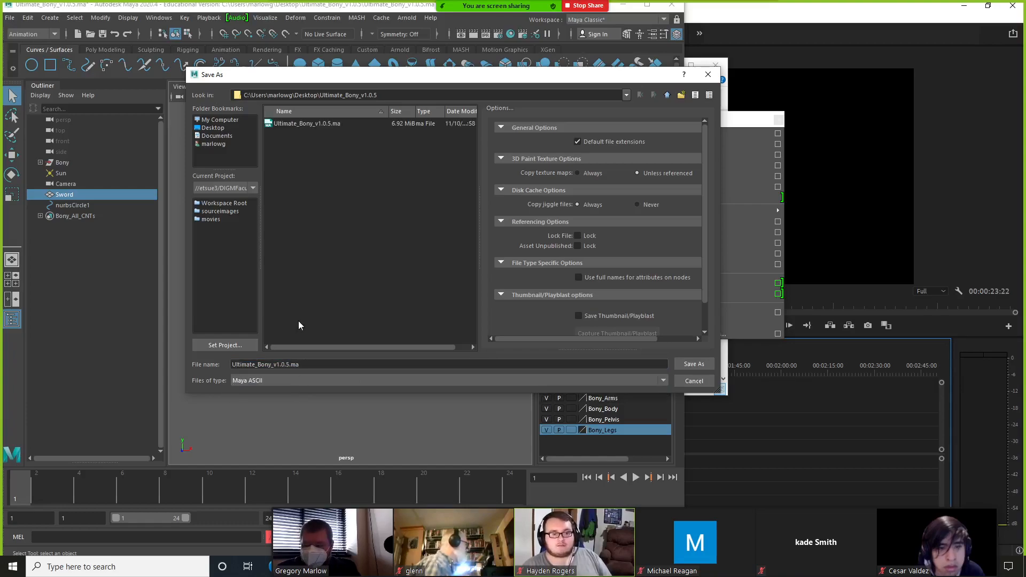
left_click(283, 364)
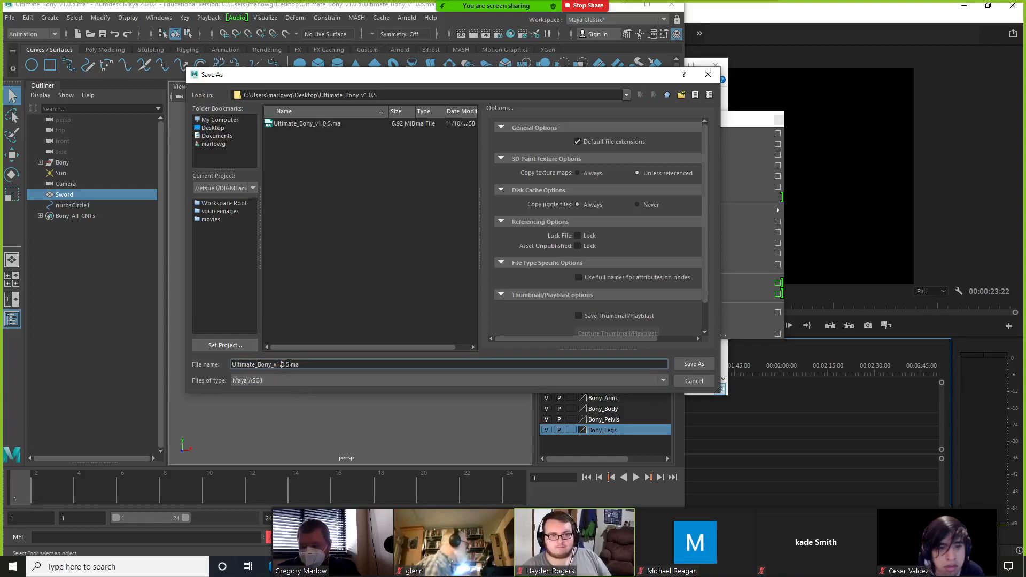
left_click_drag(289, 364, 190, 360)
type("Sword")
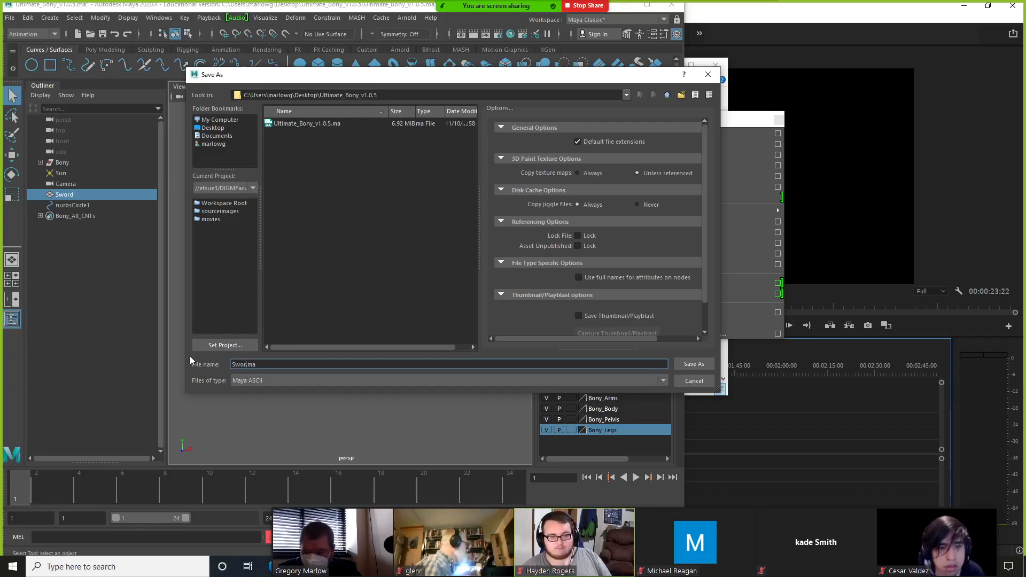
key("Return")
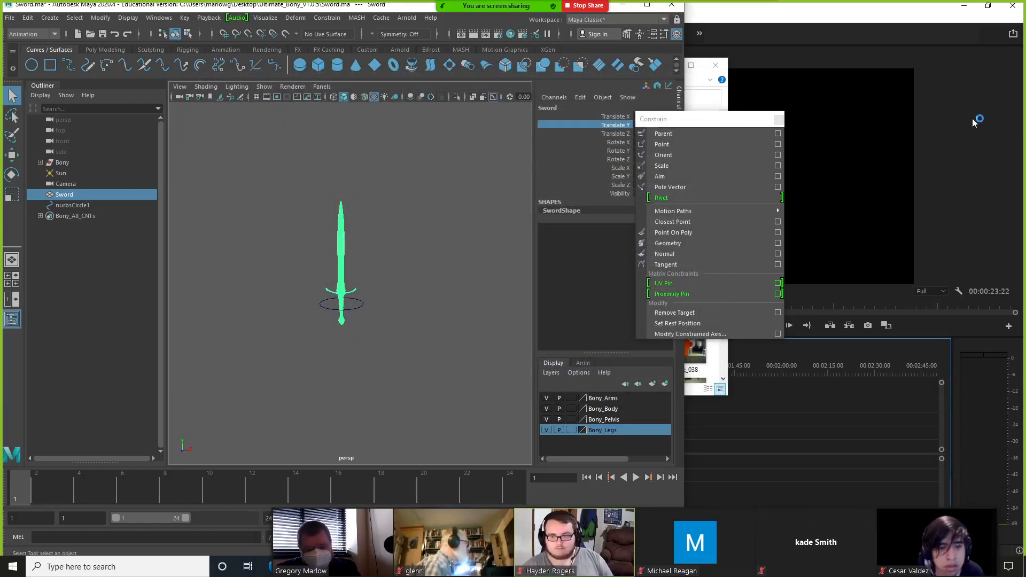
Close the open programs, the Please_000 properties dialog and the Images folder window.
left_click(1012, 7)
left_click(512, 292)
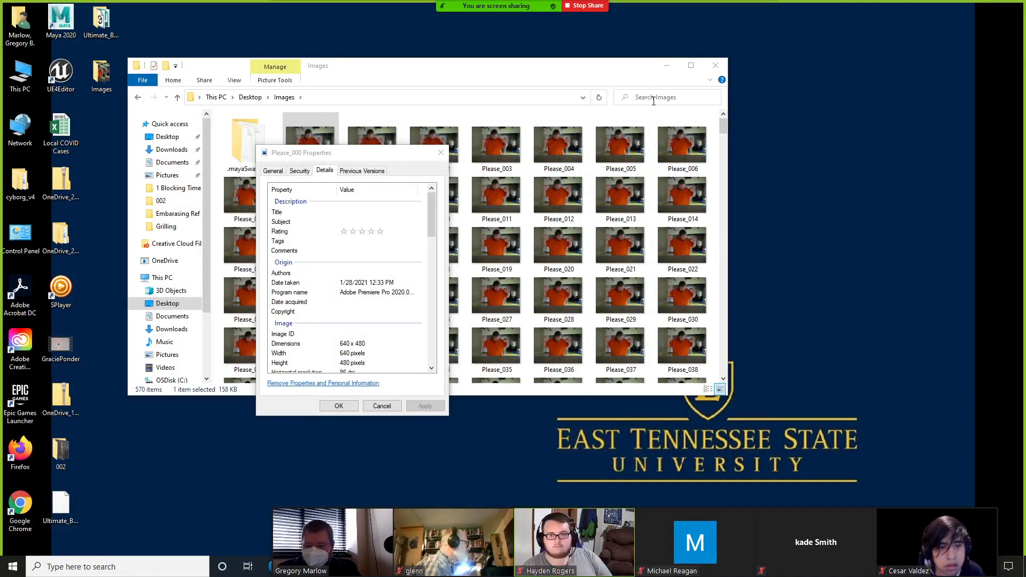
left_click(440, 152)
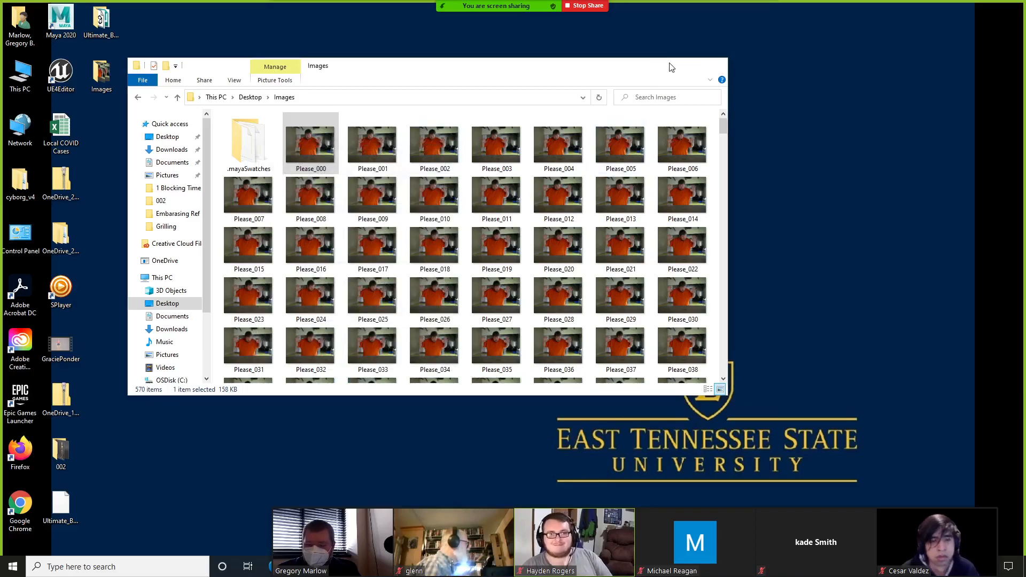
left_click(671, 68)
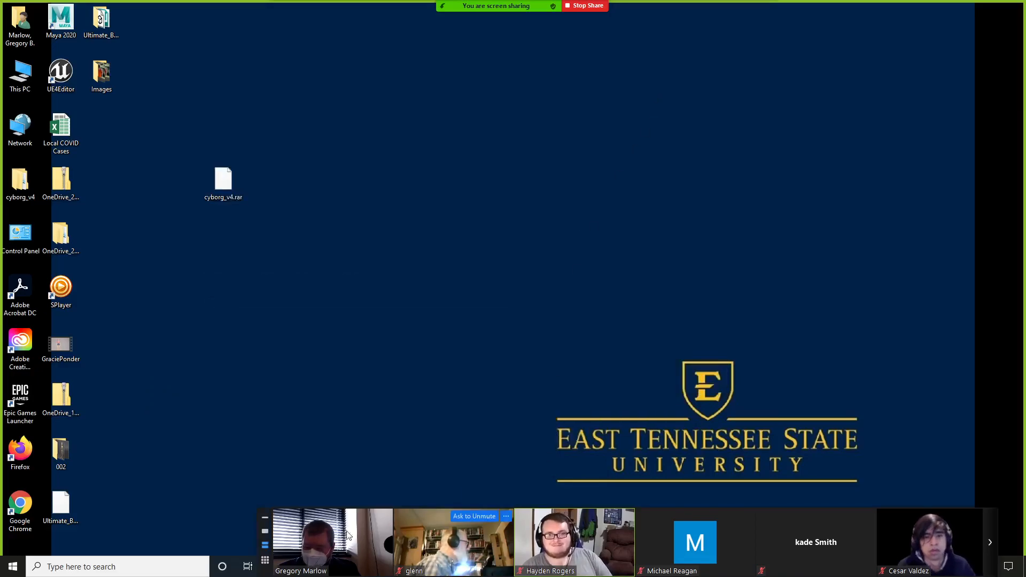
Relaunch Maya, accept the What's New highlight settings and maximize its window.
left_click(150, 567)
type("Maya")
key("Return")
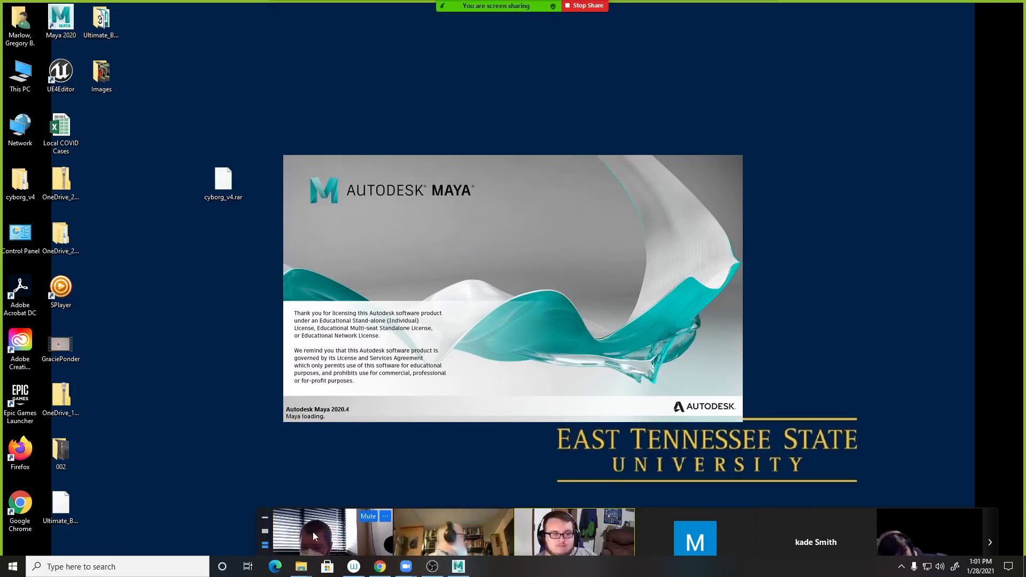
left_click_drag(266, 513, 268, 490)
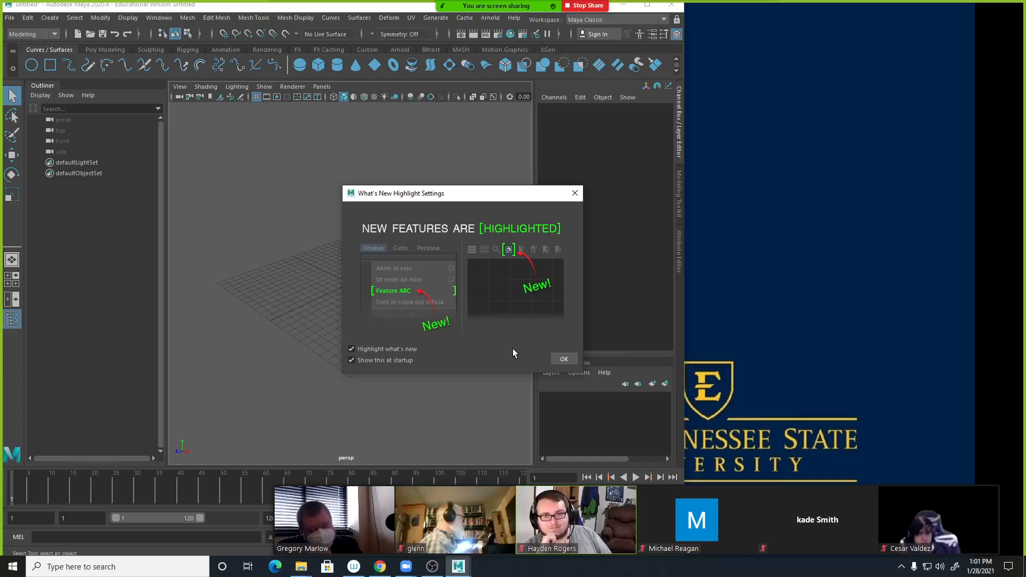
left_click(563, 358)
left_click(646, 5)
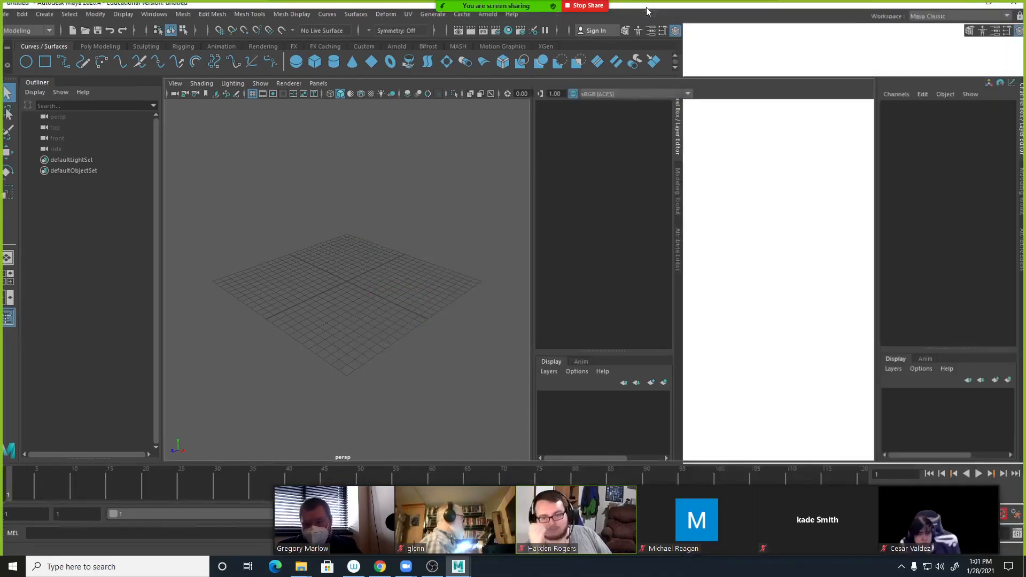
Open Sword.ma from the Ultimate_Bony_v1.0.5 folder on the Desktop, discarding the untitled scene and dismissing the error notice.
left_click(18, 20)
left_click(22, 41)
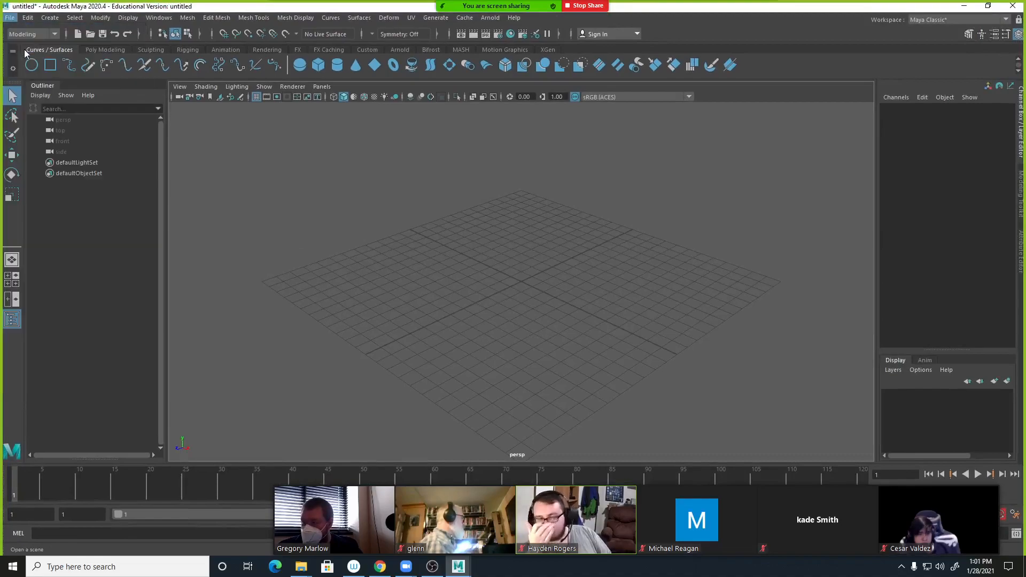
left_click(213, 128)
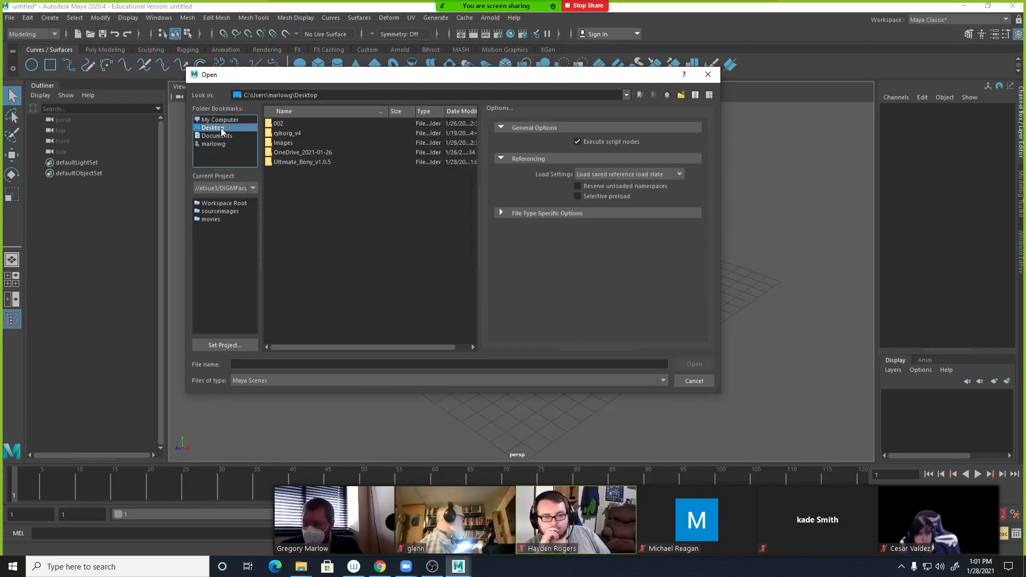
double_click(294, 161)
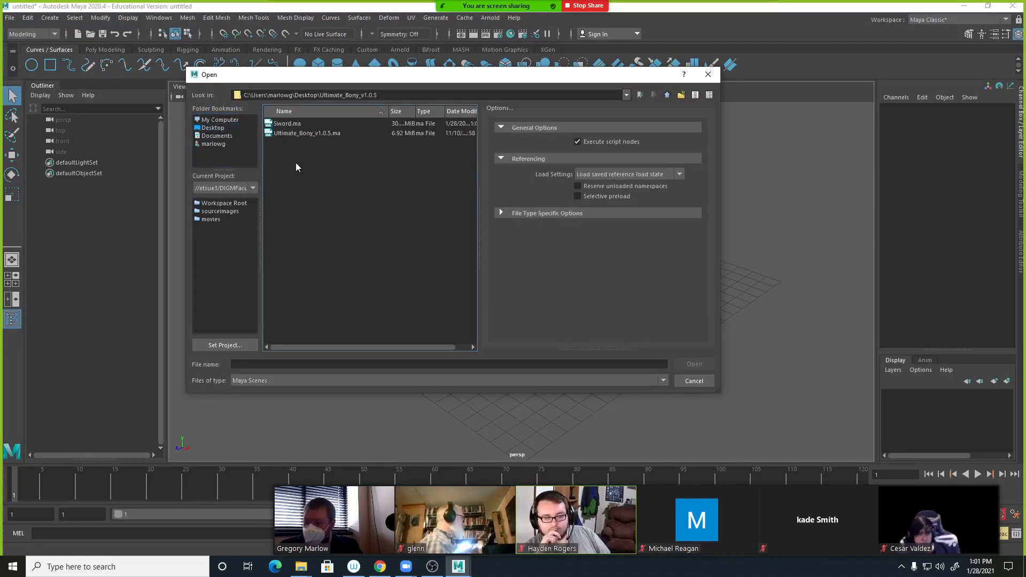
left_click(287, 123)
left_click(696, 365)
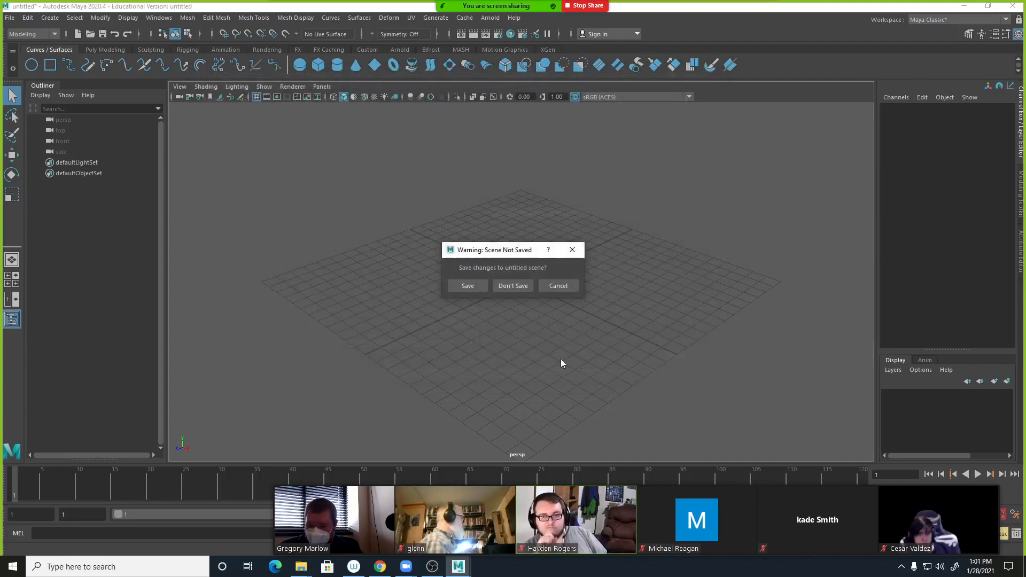
left_click(512, 286)
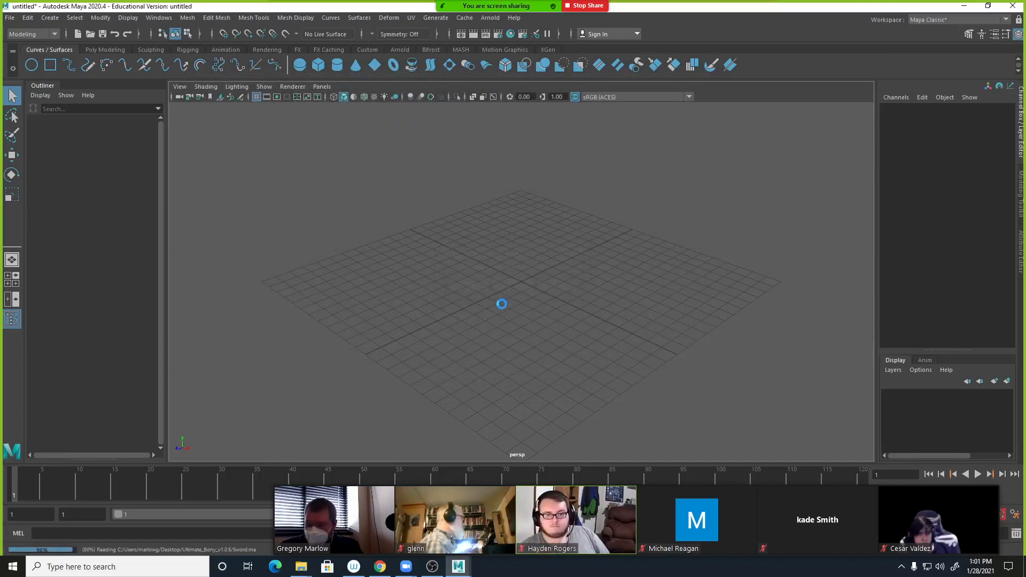
left_click(513, 313)
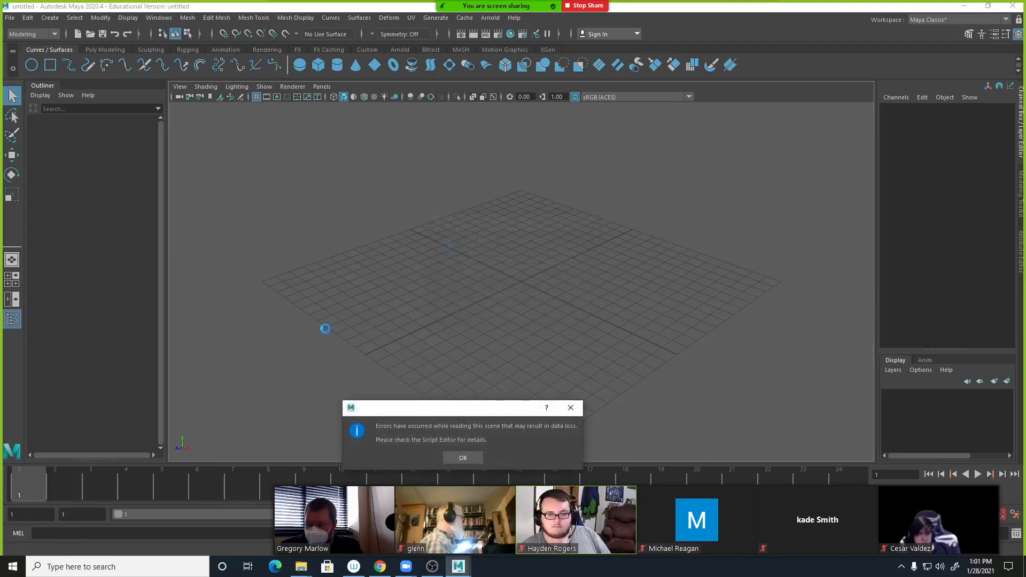
left_click(462, 458)
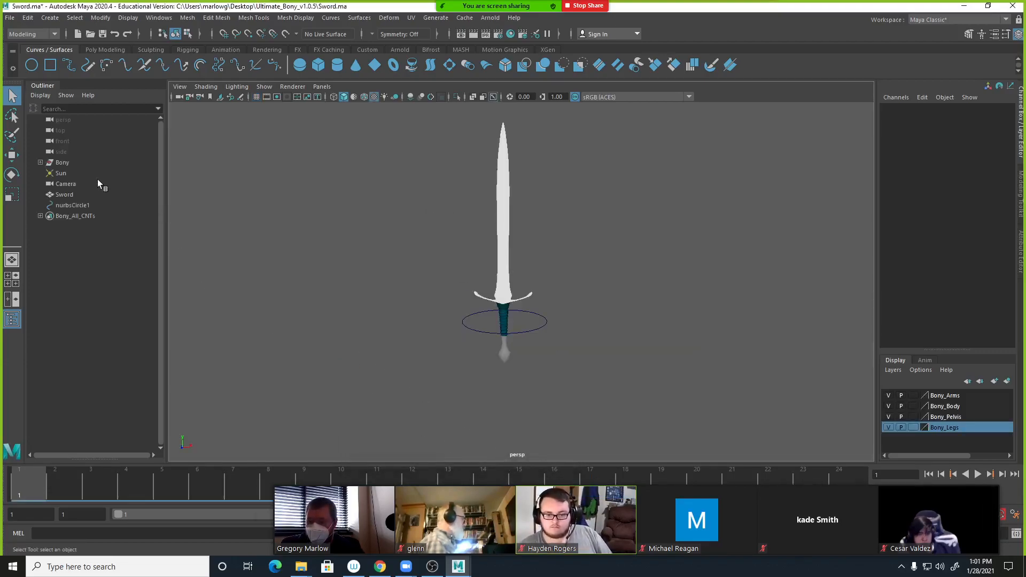
Rename the NURBS circle around the sword's grip as SwordGRP.
left_click(485, 333)
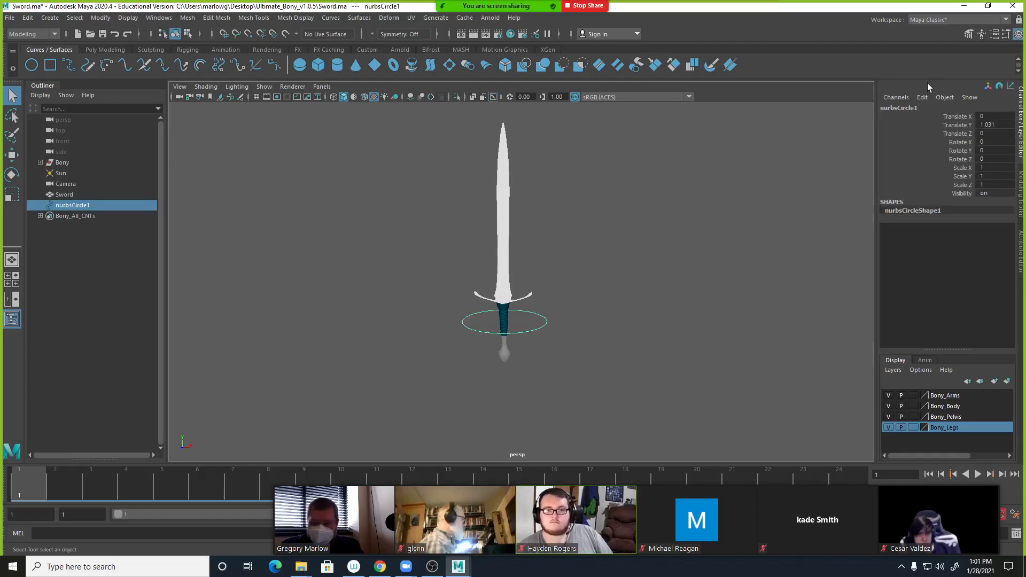
double_click(900, 109)
type("Sw")
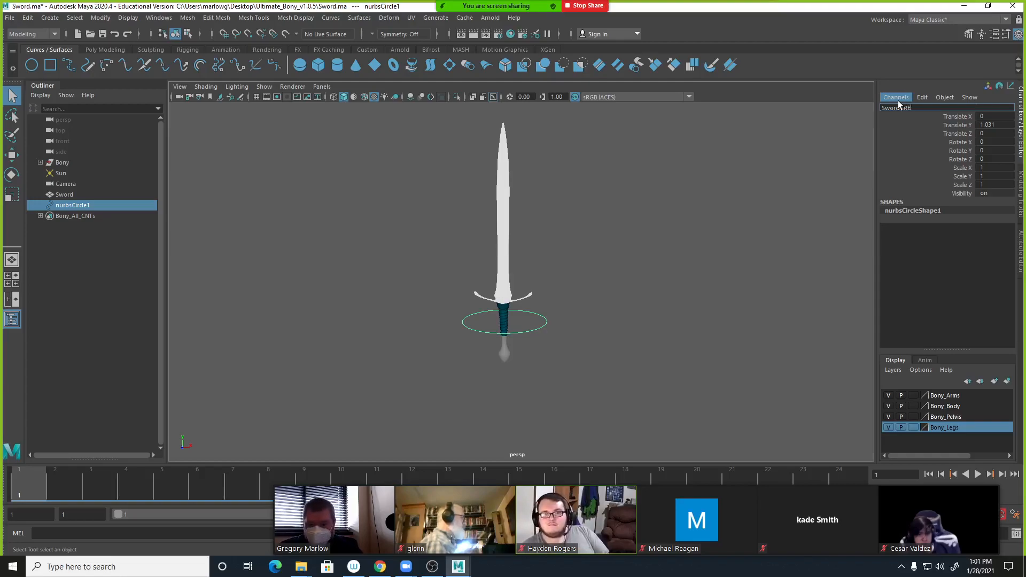
type("ordGRP")
key("Return")
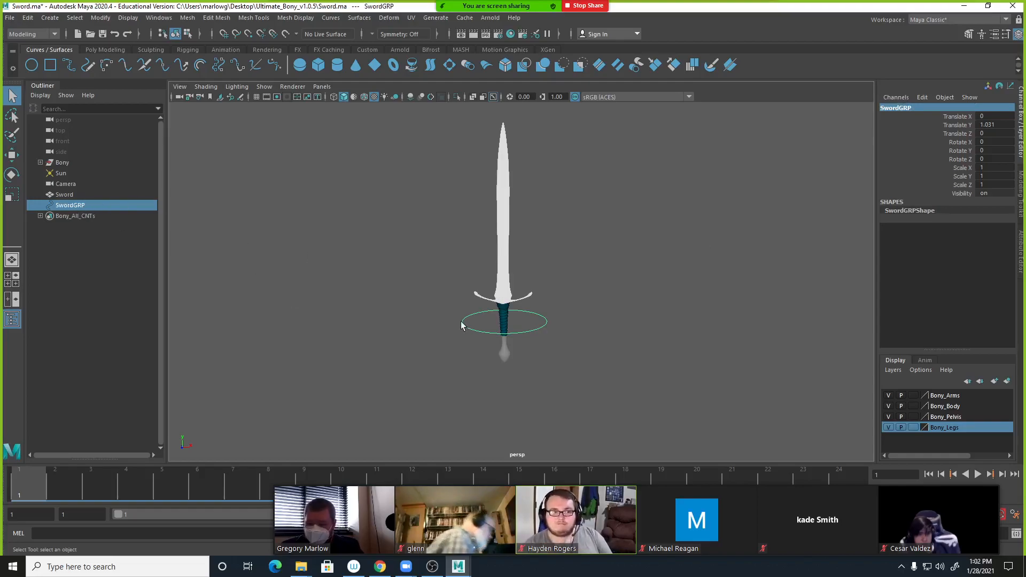
Rename the circle around the grip as SwordCTRL and select it with the Move tool.
double_click(922, 109)
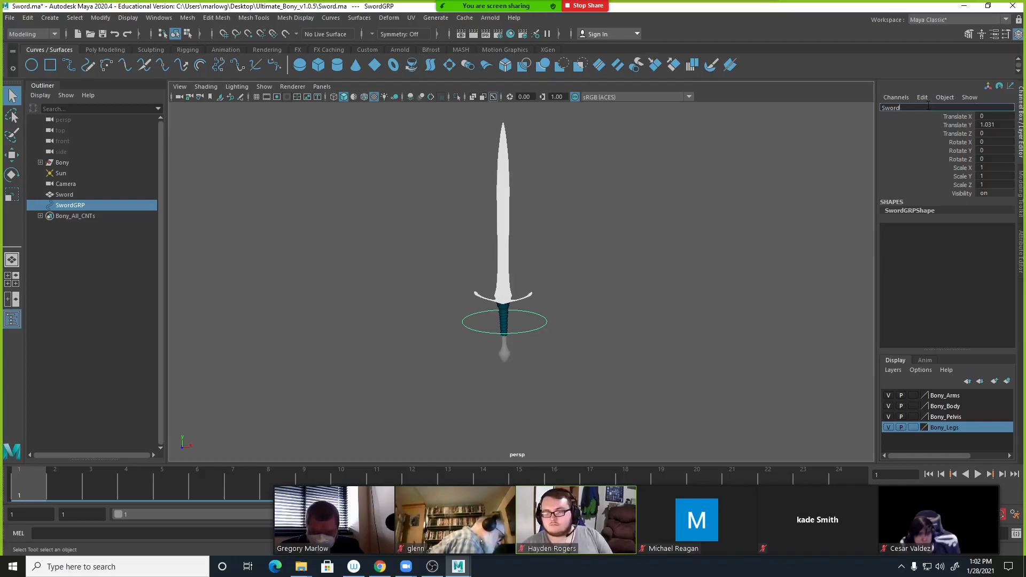
key("Return")
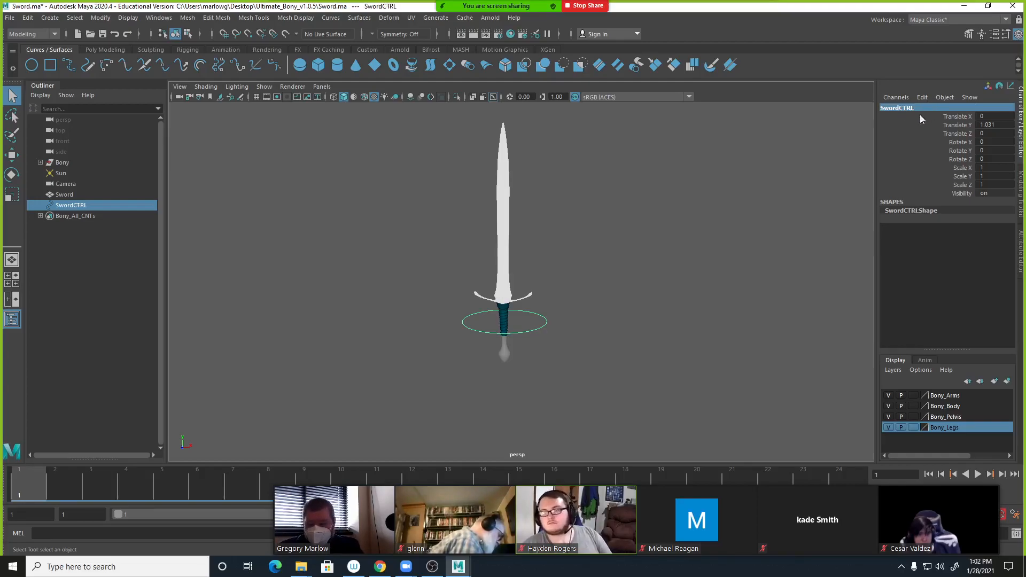
left_click(620, 296)
left_click(536, 330)
key("w")
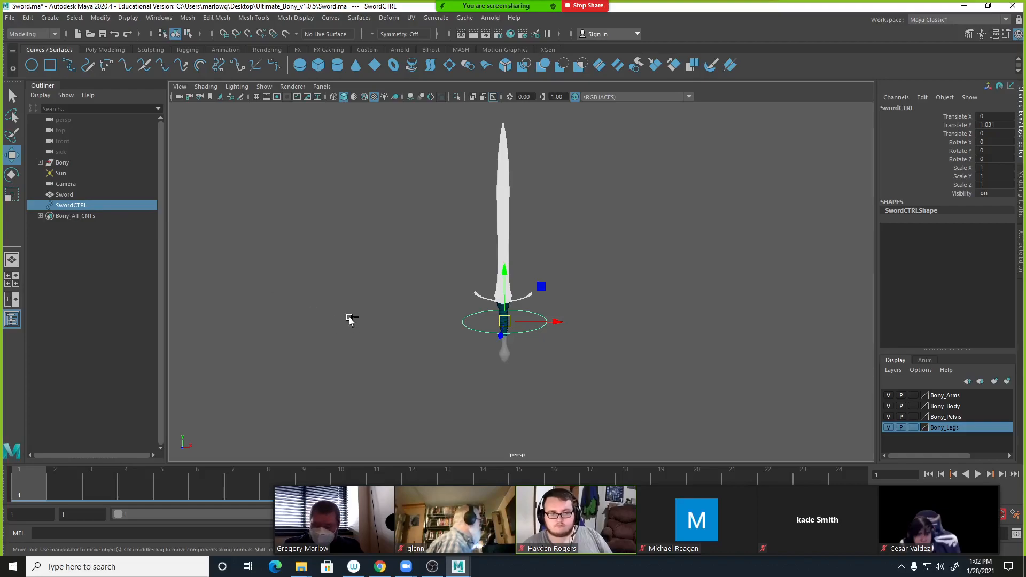
Group the SwordCTRL circle and name the new group SwordCTRL_GRP.
key("ctrl+g")
left_click(41, 205)
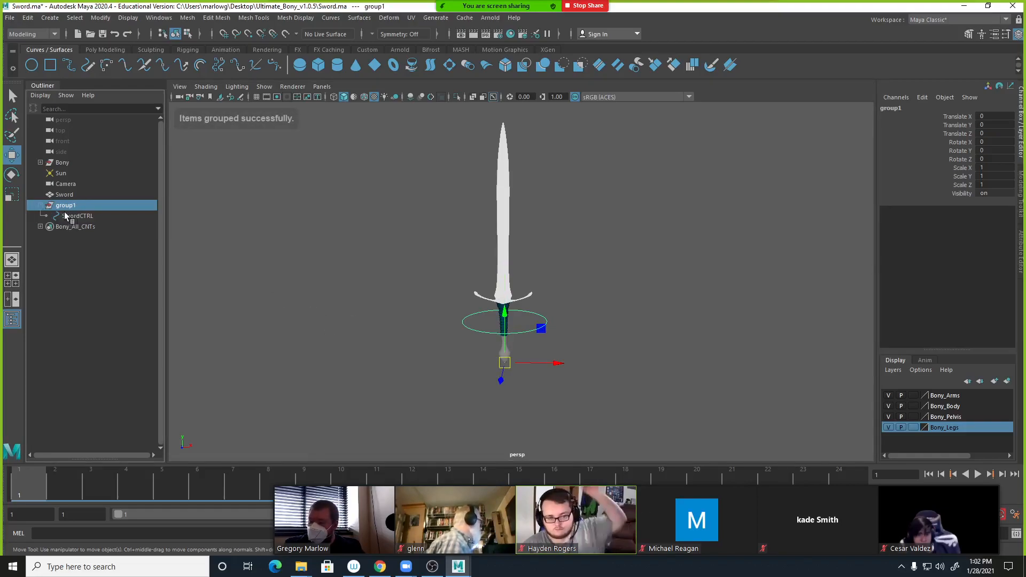
double_click(73, 207)
type("Sw")
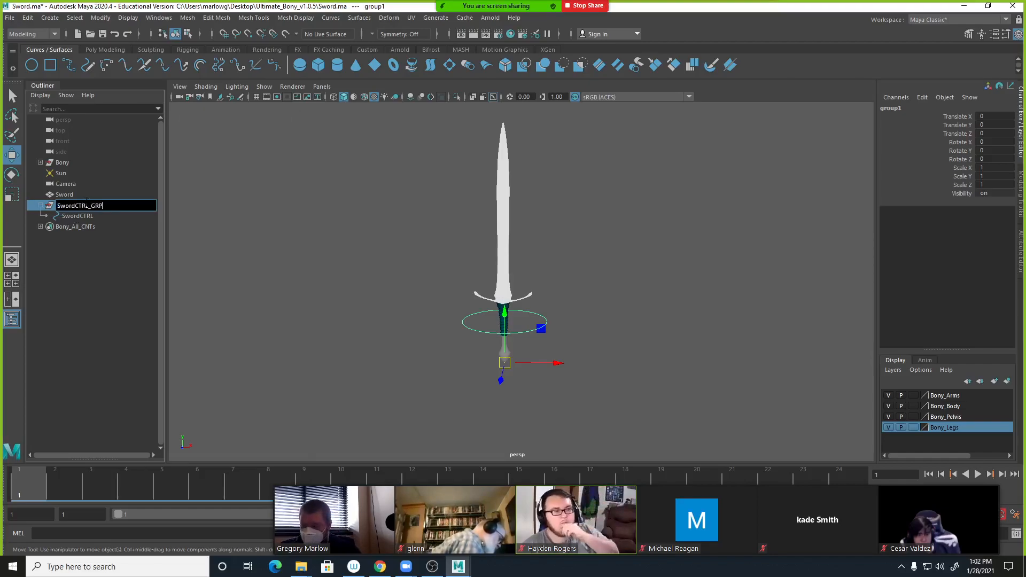
type("ordCTRL_GRP")
key("Return")
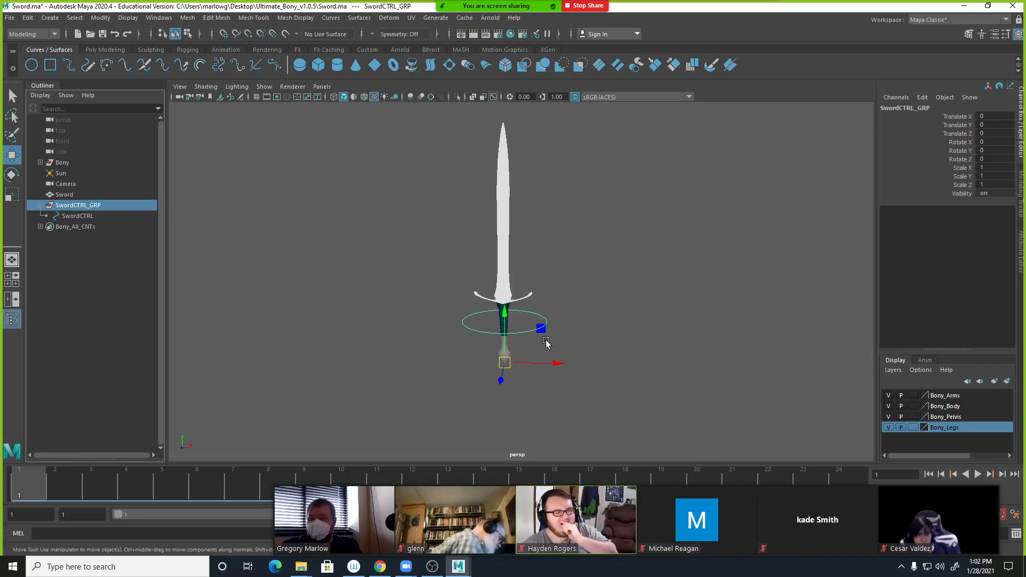
Take SwordCTRL out of SwordCTRL_GRP and delete the empty group.
left_click(644, 275)
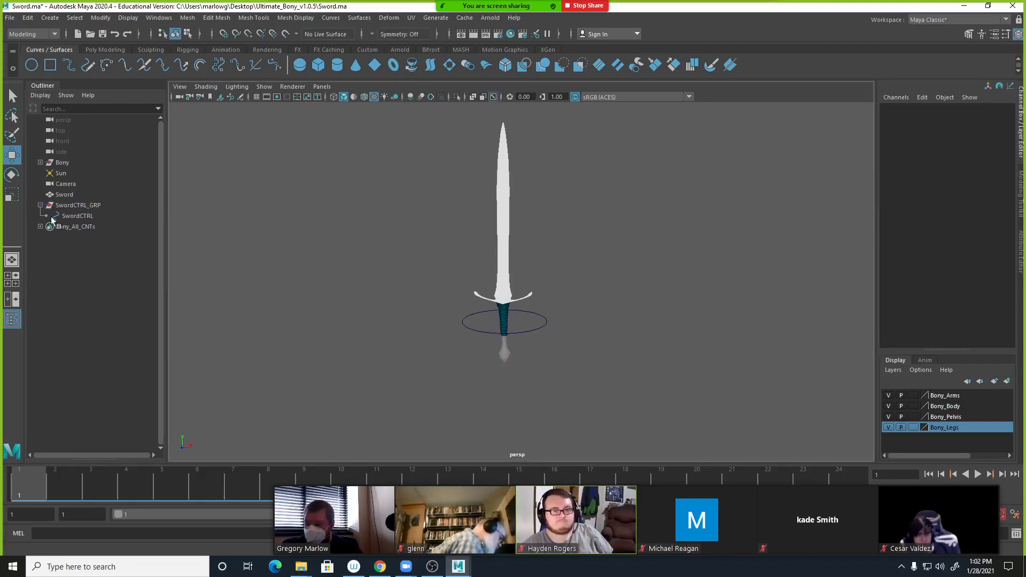
left_click(69, 207)
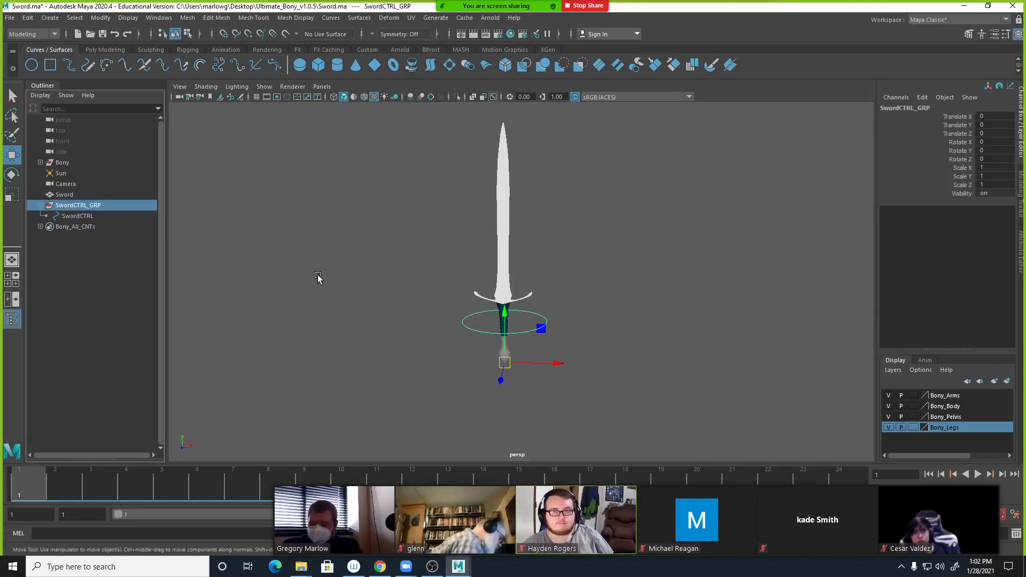
left_click(80, 216)
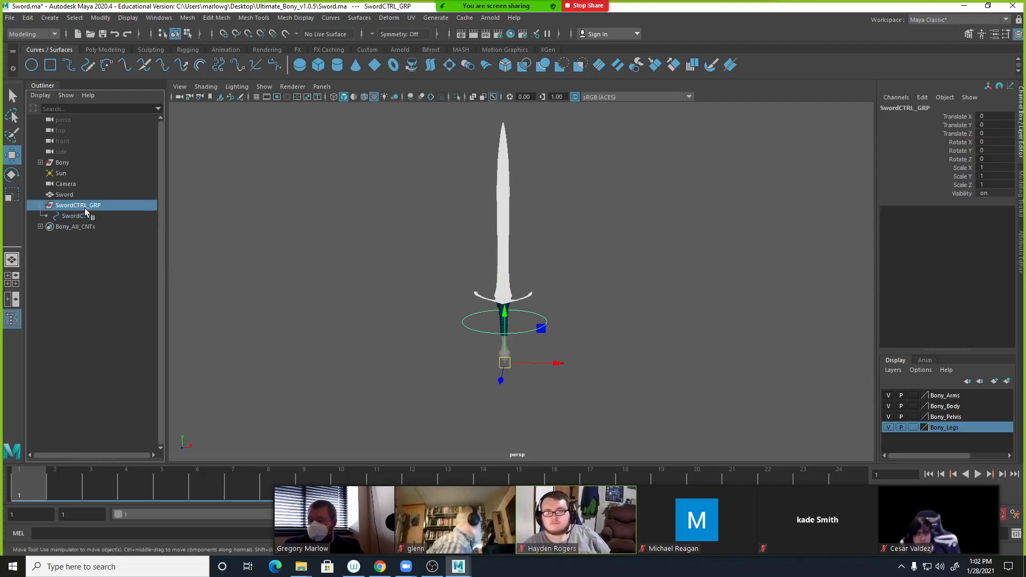
middle_click_drag(64, 219, 66, 200)
left_click(73, 215)
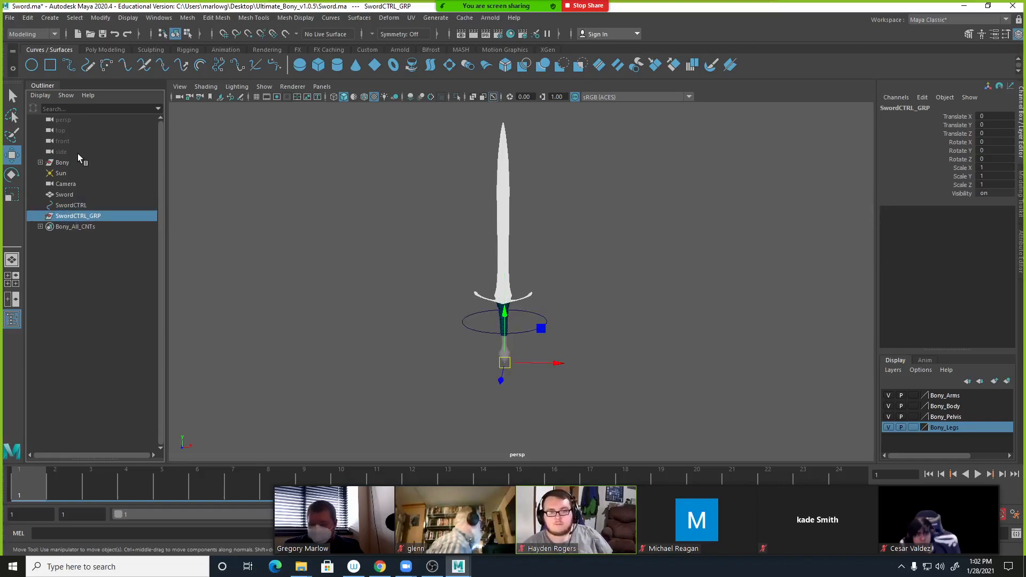
key("Delete")
Freeze the transformations of the SwordCTRL circle.
left_click(65, 205)
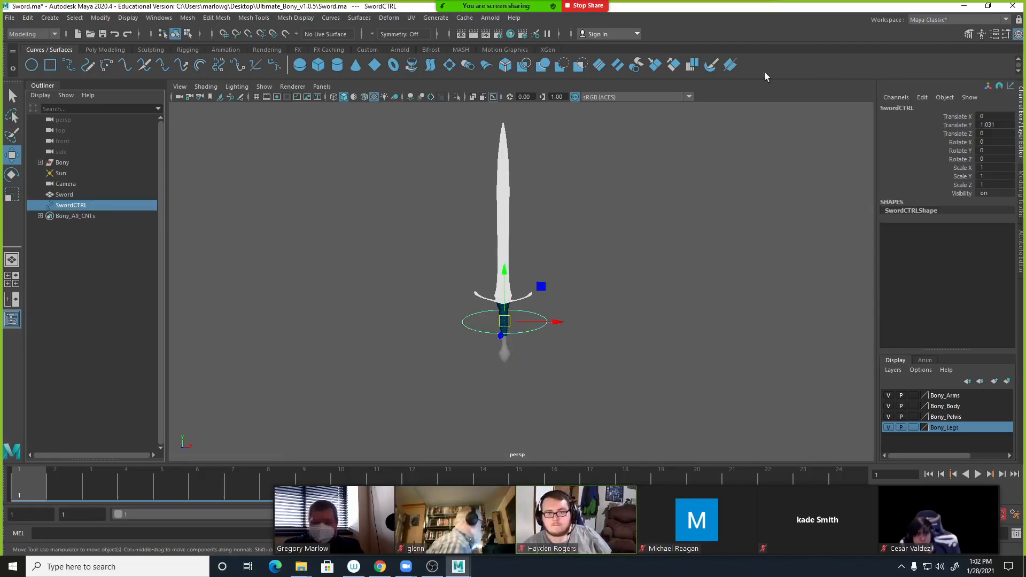
left_click(101, 17)
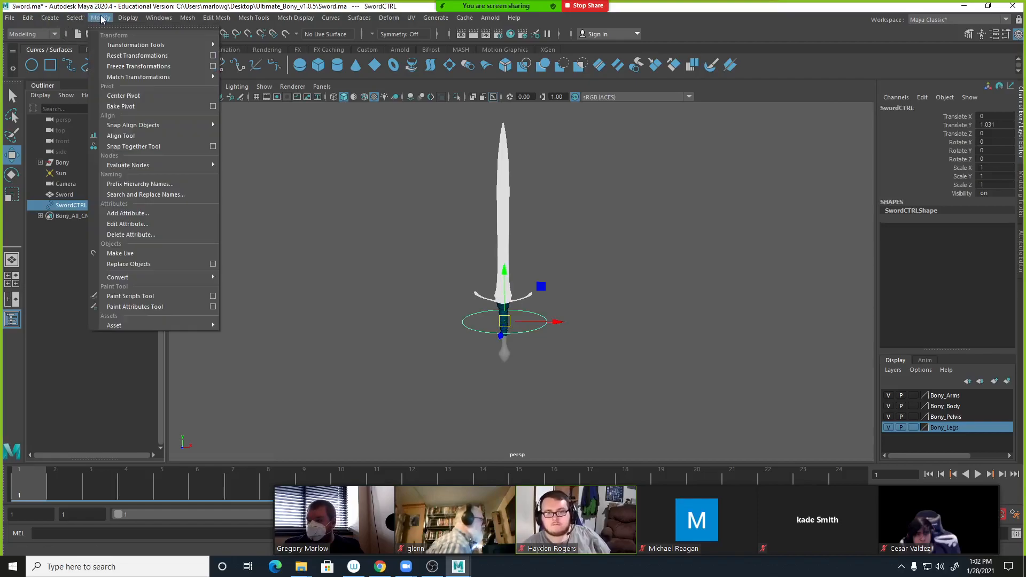
left_click(122, 66)
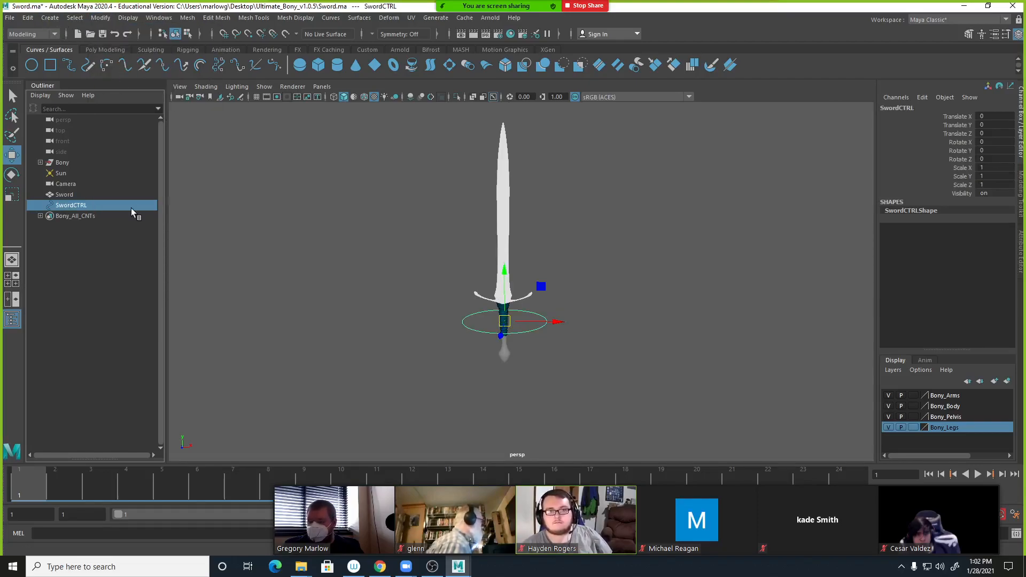
Group the frozen SwordCTRL circle, name the group SwordCTRL_GRP and expand its hierarchy.
key("ctrl+g")
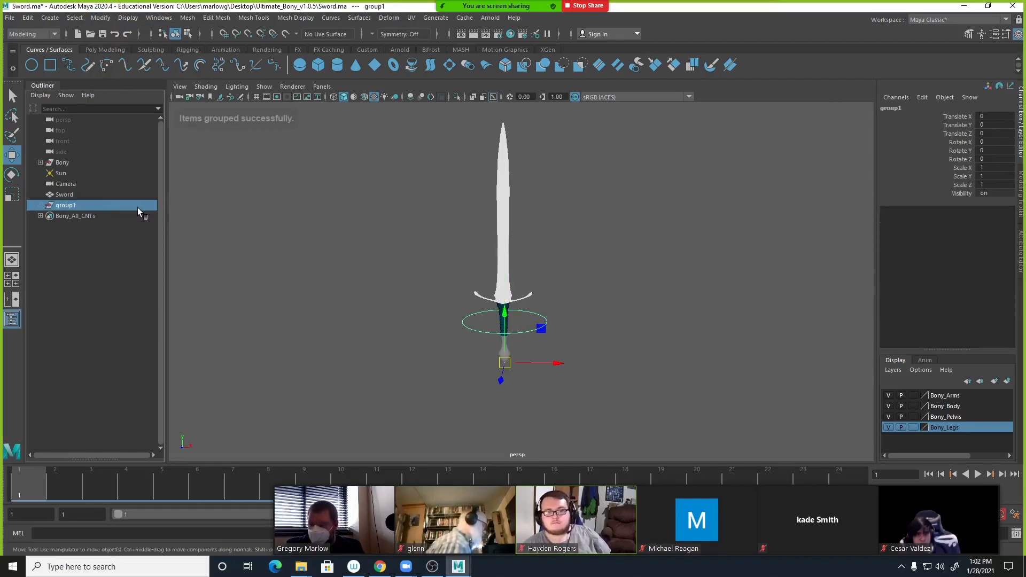
double_click(137, 206)
type("S")
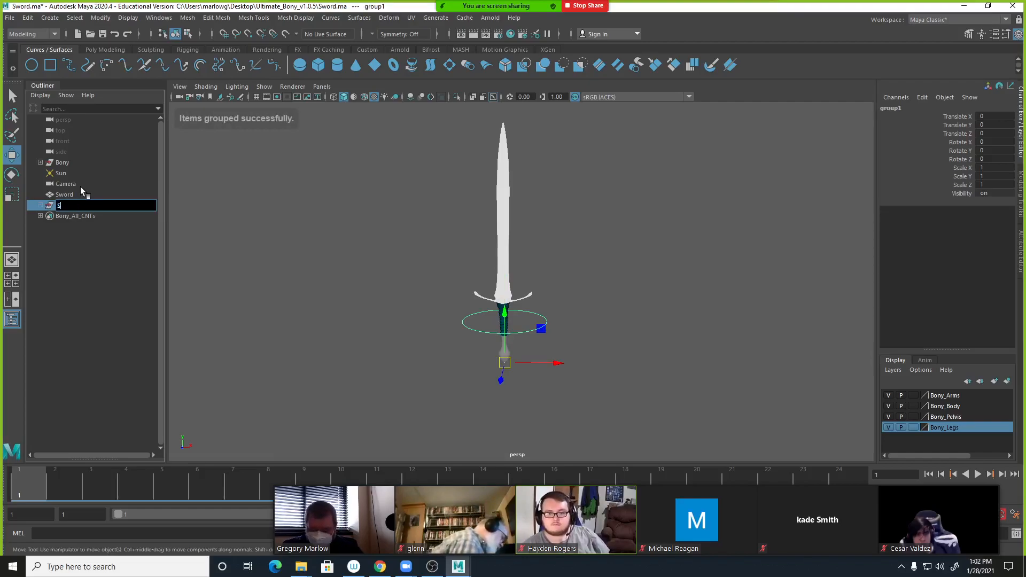
type("wordCTRL_GRP")
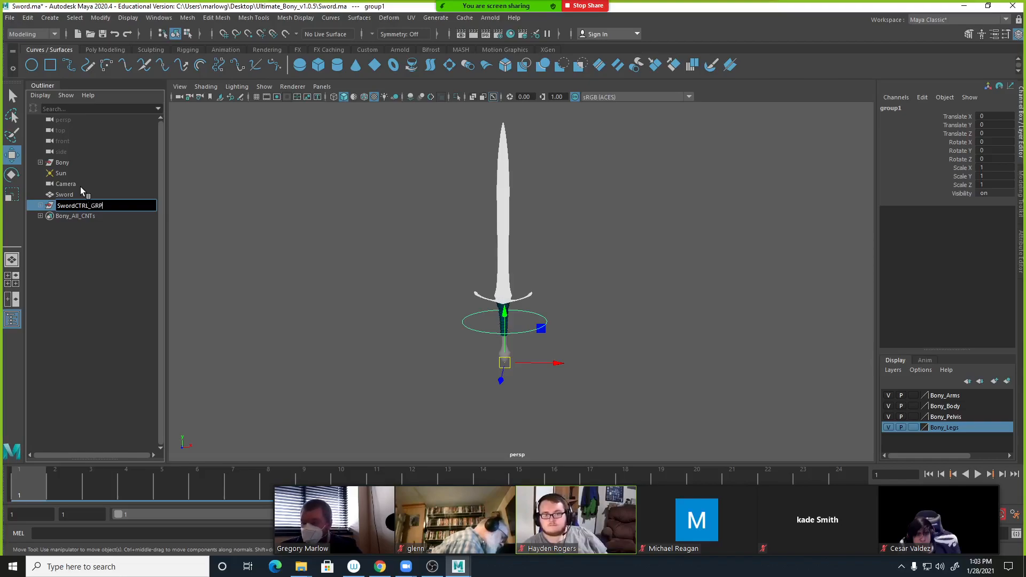
key("Return")
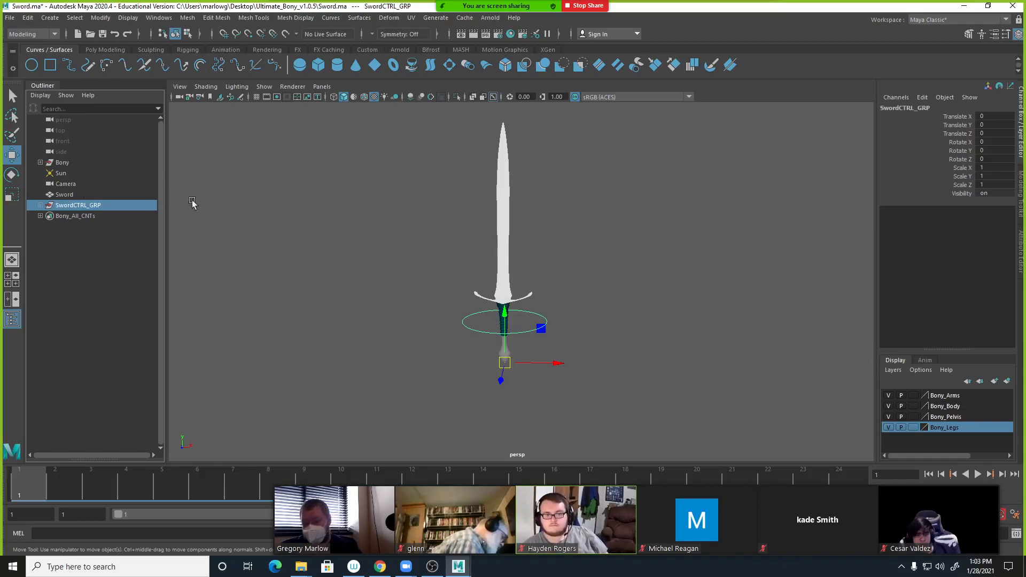
left_click(40, 205)
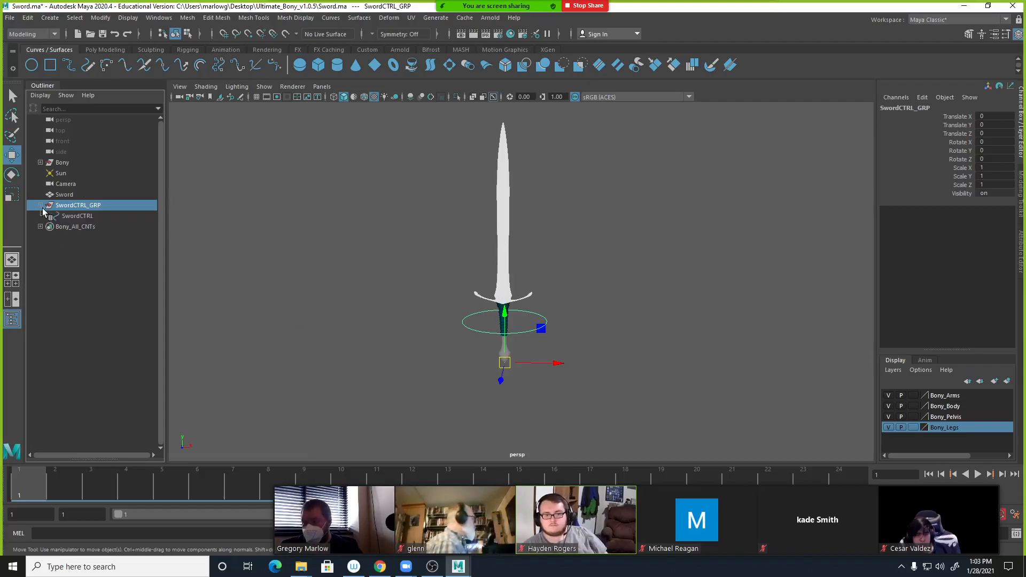
Select SwordCTRL_GRP and its child SwordCTRL in turn to examine their pivots and channel values.
left_click(681, 343)
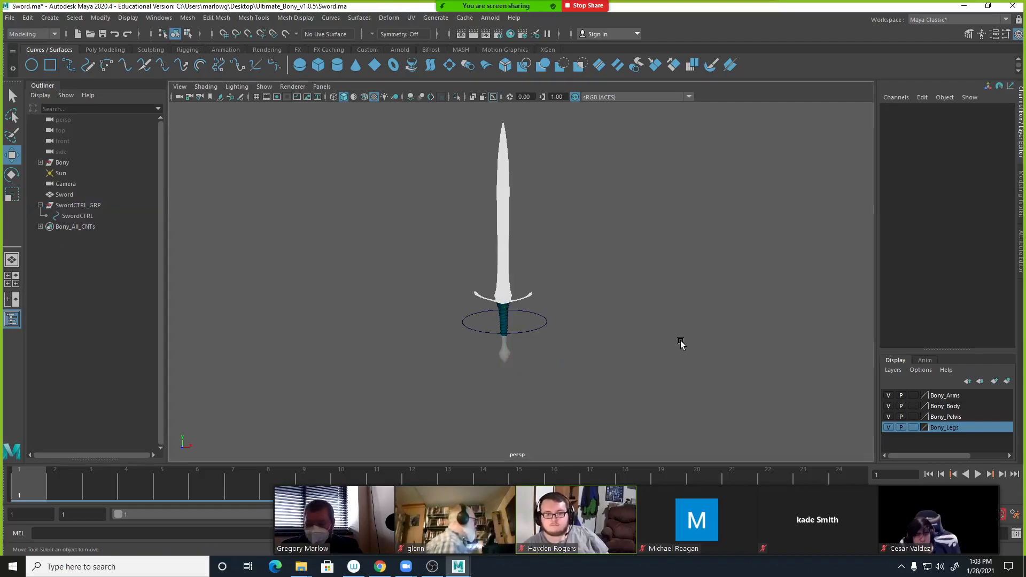
left_click(527, 332)
left_click(87, 208)
left_click(87, 217)
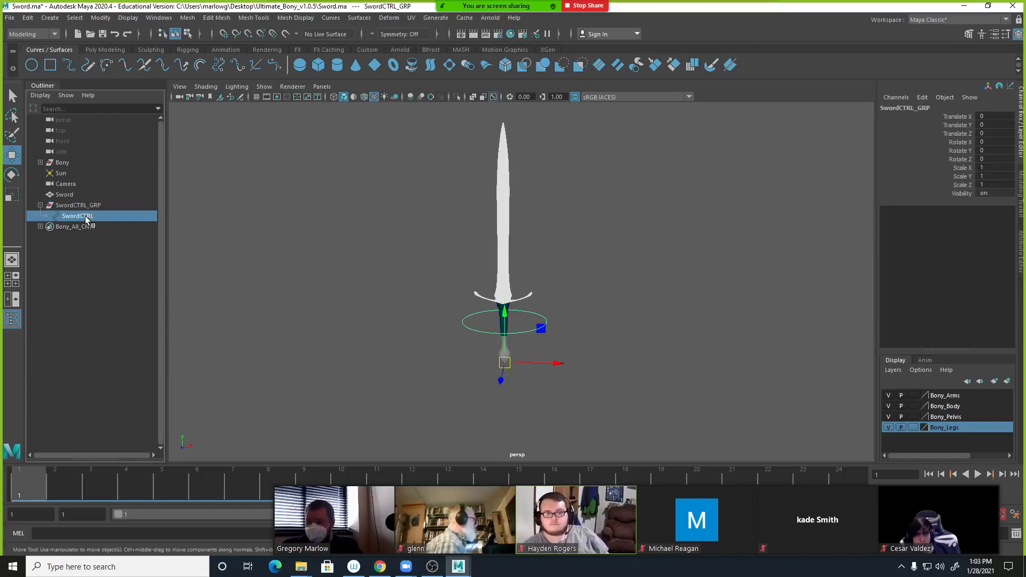
left_click(89, 227)
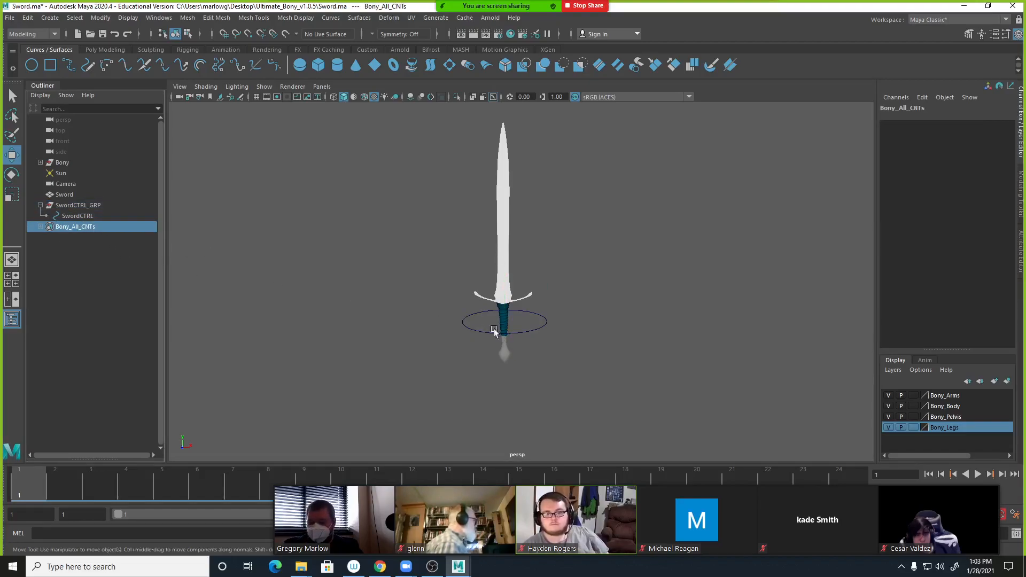
Move the SwordCTRL circle away from the sword as a test and undo the moves.
left_click(81, 217)
left_click_drag(509, 323, 658, 344)
left_click(565, 323)
left_click_drag(598, 314, 730, 383)
key("ctrl+z")
key("ctrl+z")
key("ctrl+z")
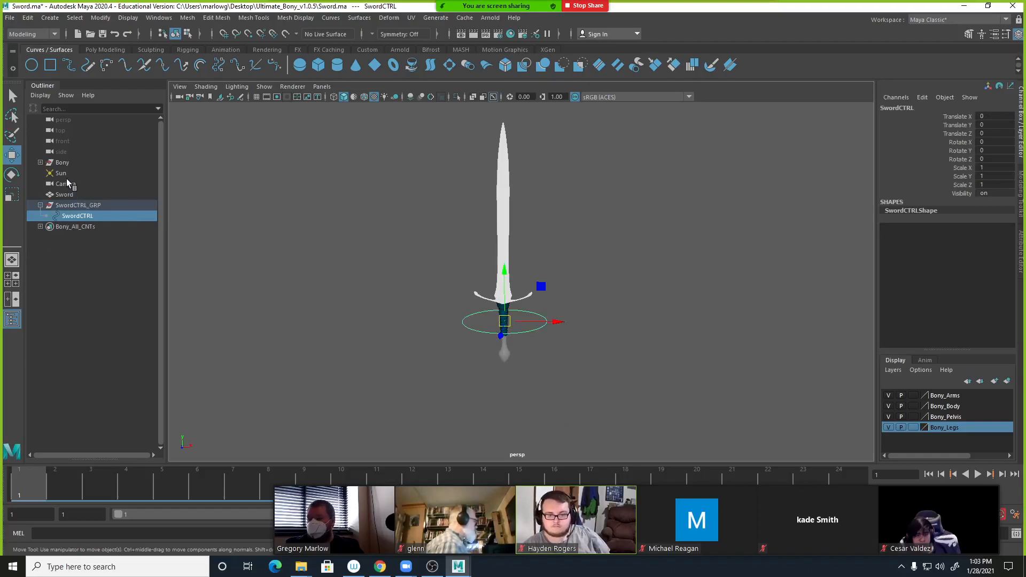
Switch to the Animation menu set and parent-constrain Sword to the SwordCTRL circle.
left_click(62, 196)
middle_click_drag(60, 196, 79, 216)
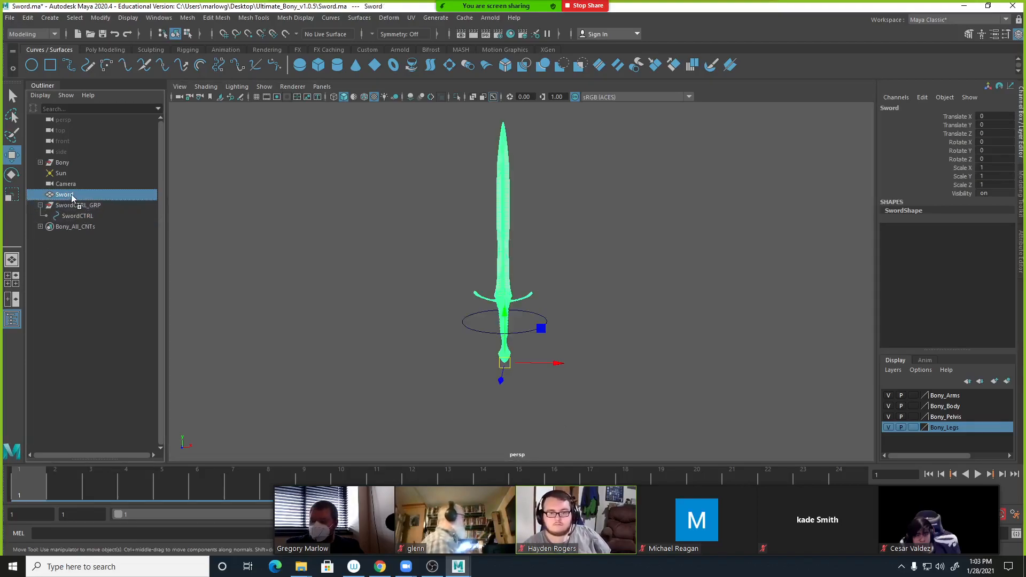
left_click(89, 215)
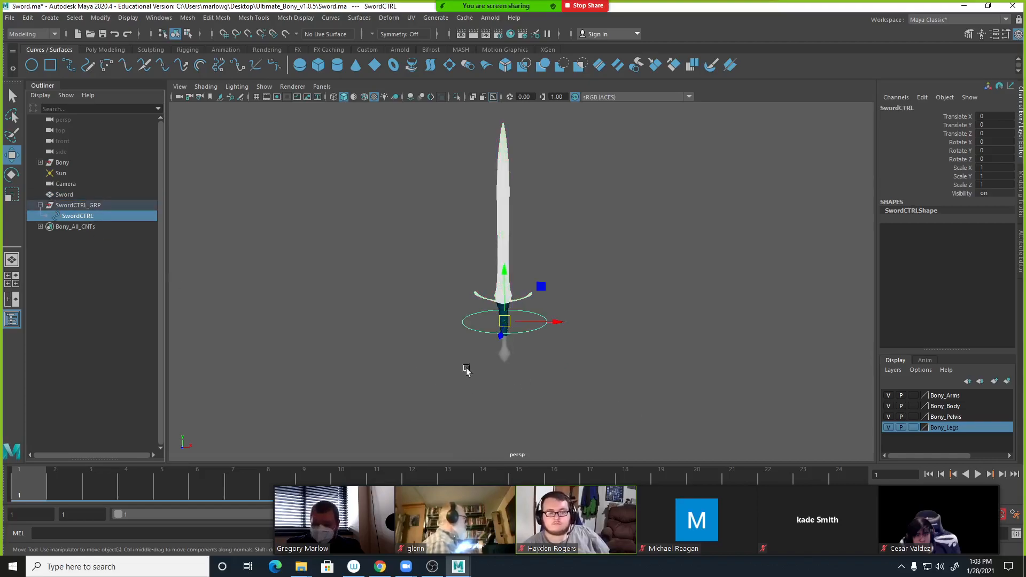
left_click(66, 195, "ctrl")
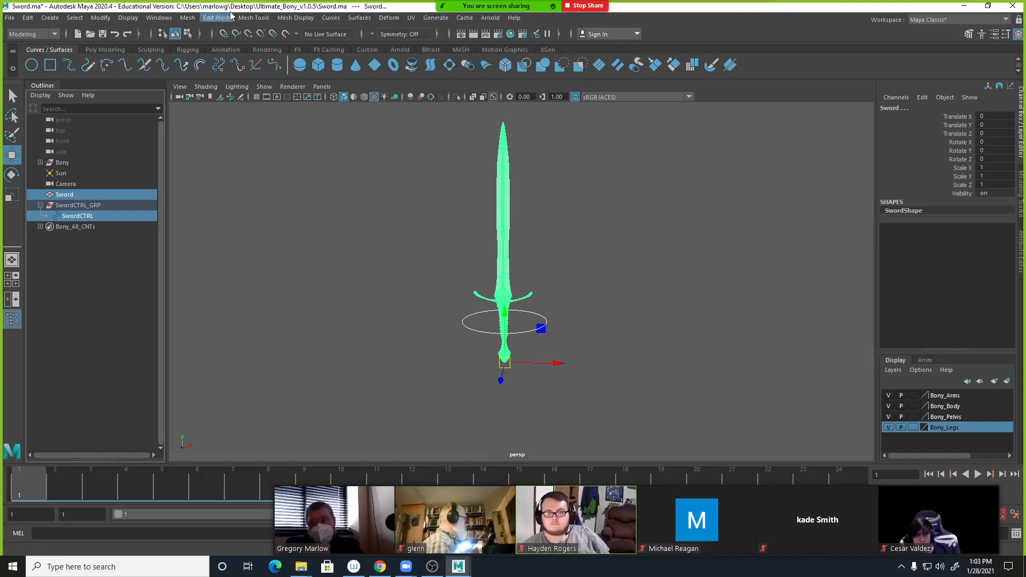
left_click(33, 34)
left_click(36, 69)
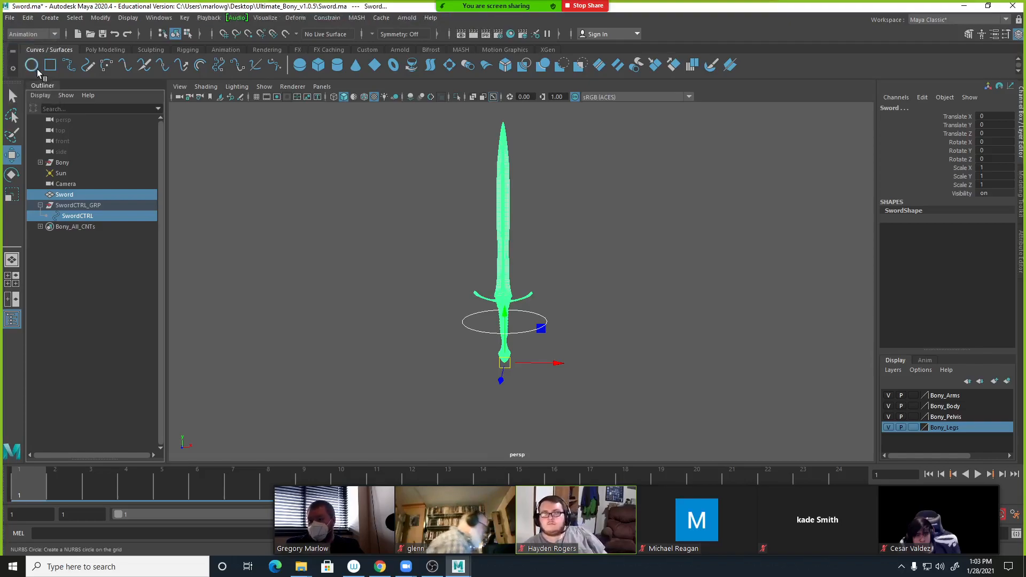
left_click(330, 20)
left_click(342, 45)
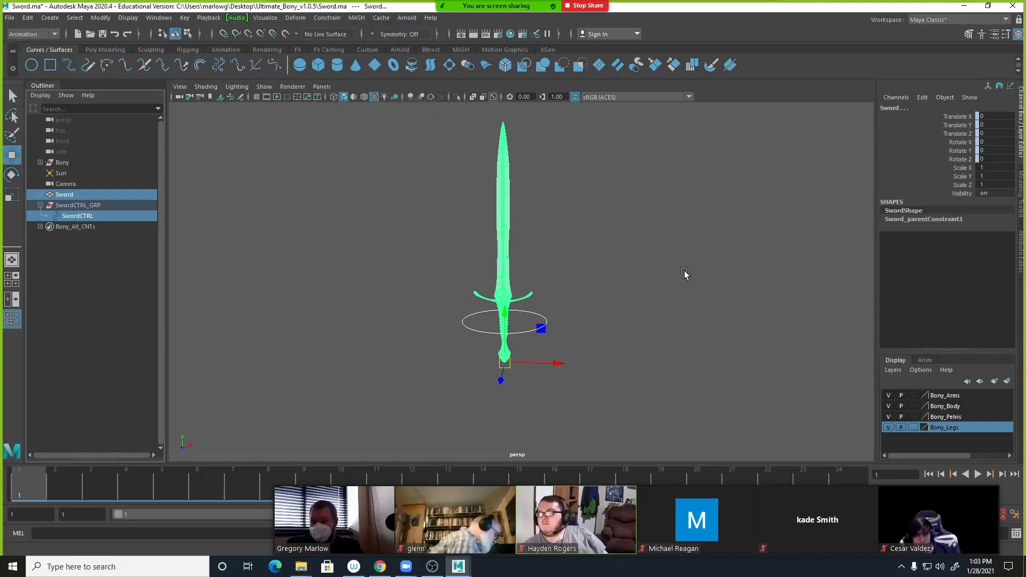
Rotate the SwordCTRL circle as a test of the sword's constraint, undo the rotation and clear the selection.
left_click(680, 270)
left_click(532, 331)
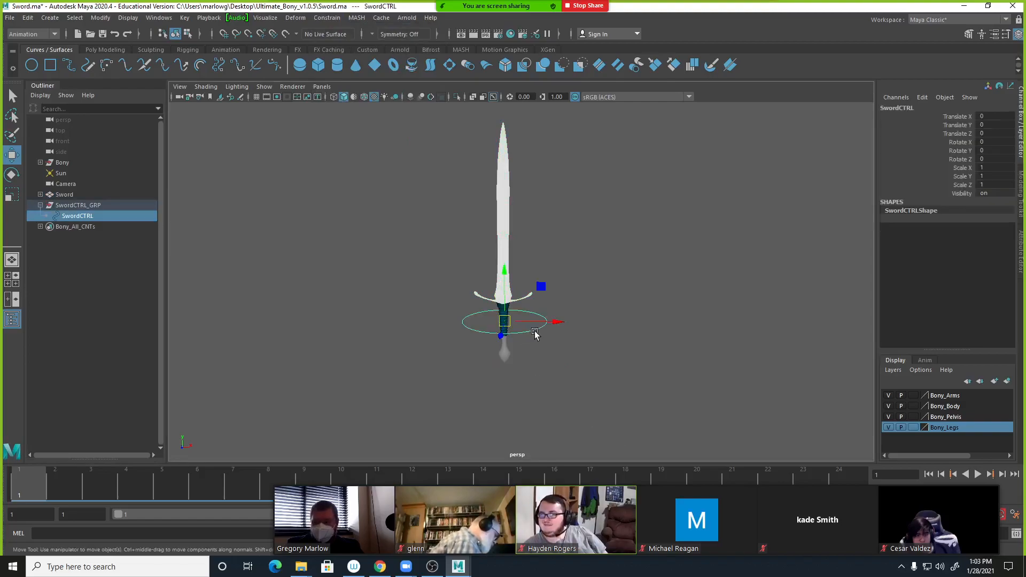
key("e")
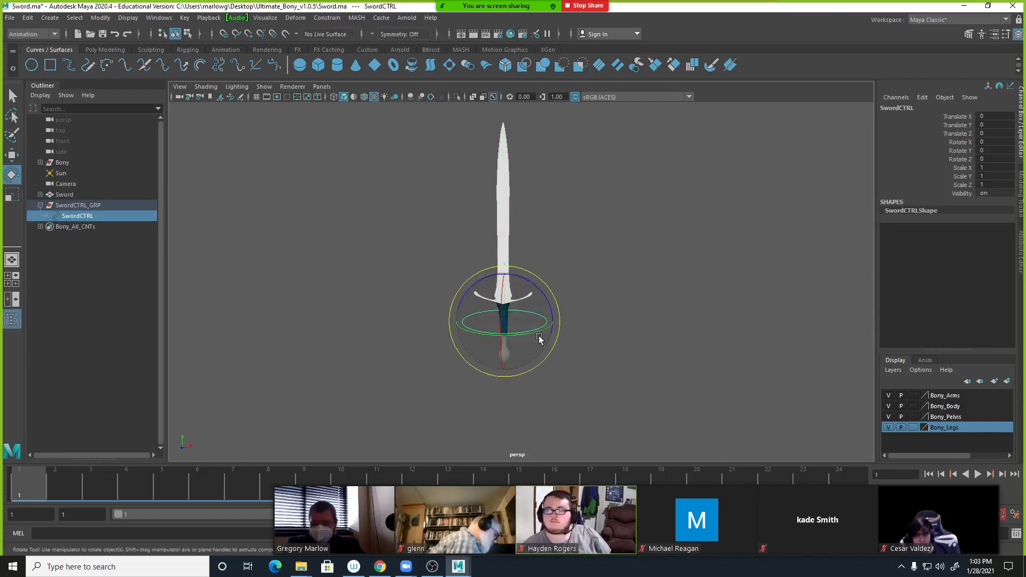
left_click_drag(521, 298, 526, 365)
key("ctrl+z")
left_click(645, 294)
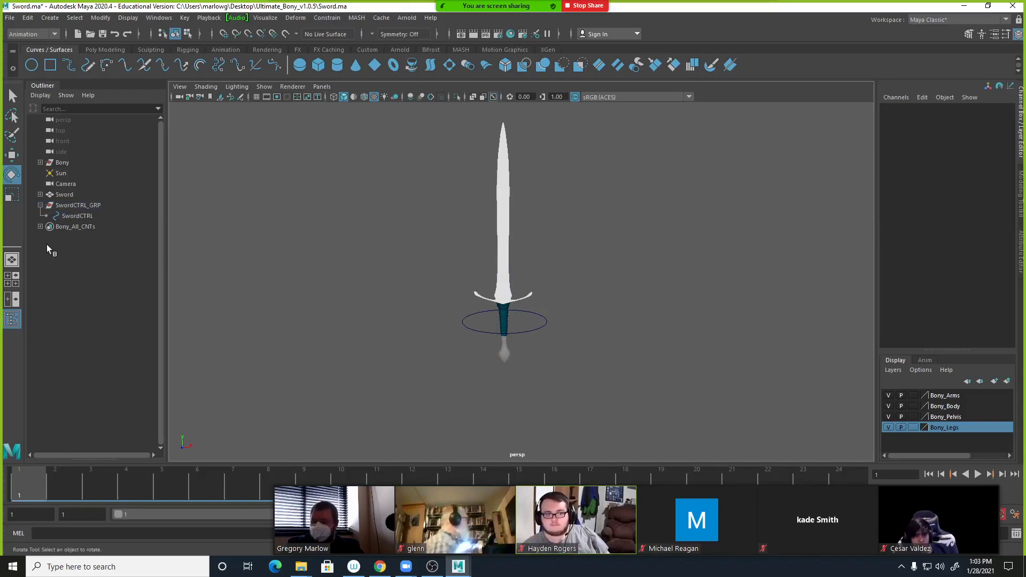
Set Translate X of the character's main control, Bony_Main_CNT, to 0.
left_click(56, 206)
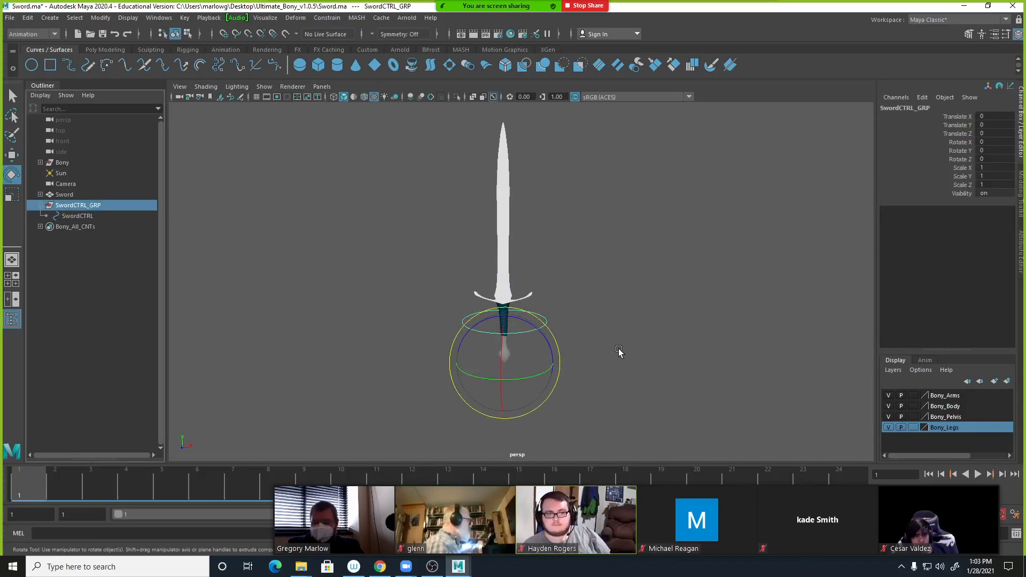
scroll(618, 352, "down", 7)
scroll(618, 352, "up", 3)
scroll(596, 355, "down", 2)
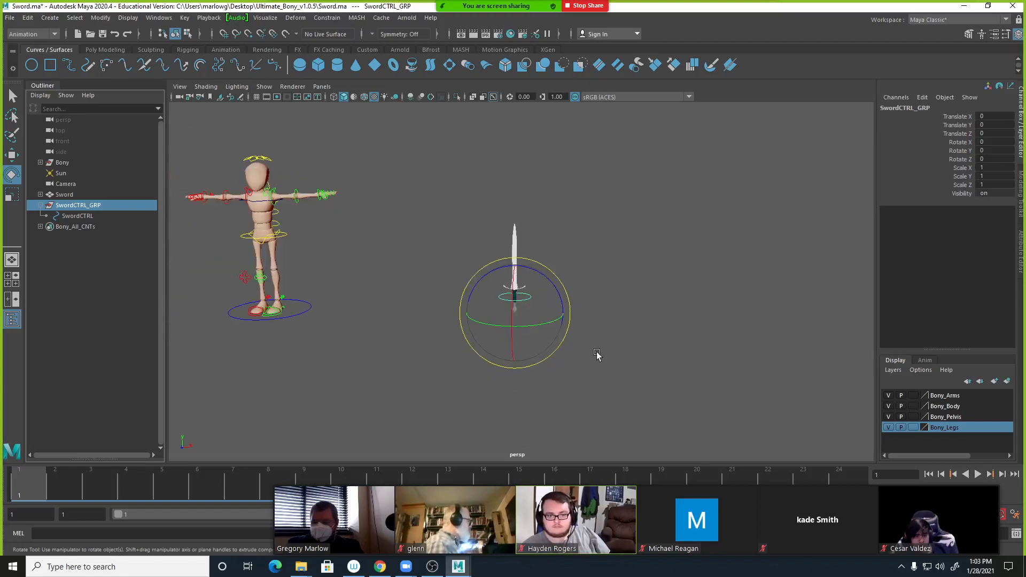
left_click(299, 314)
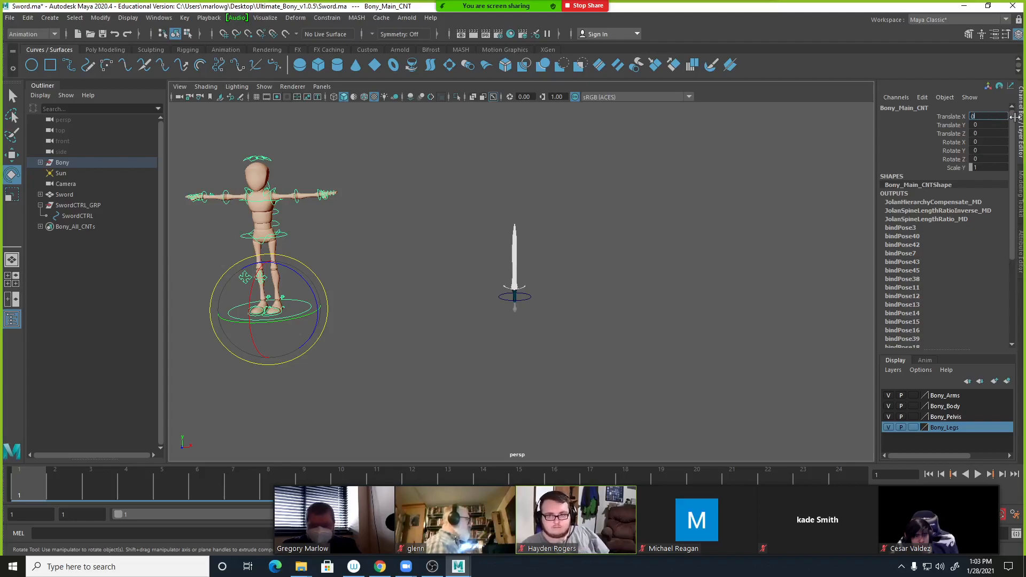
key("f")
scroll(591, 289, "up", 5)
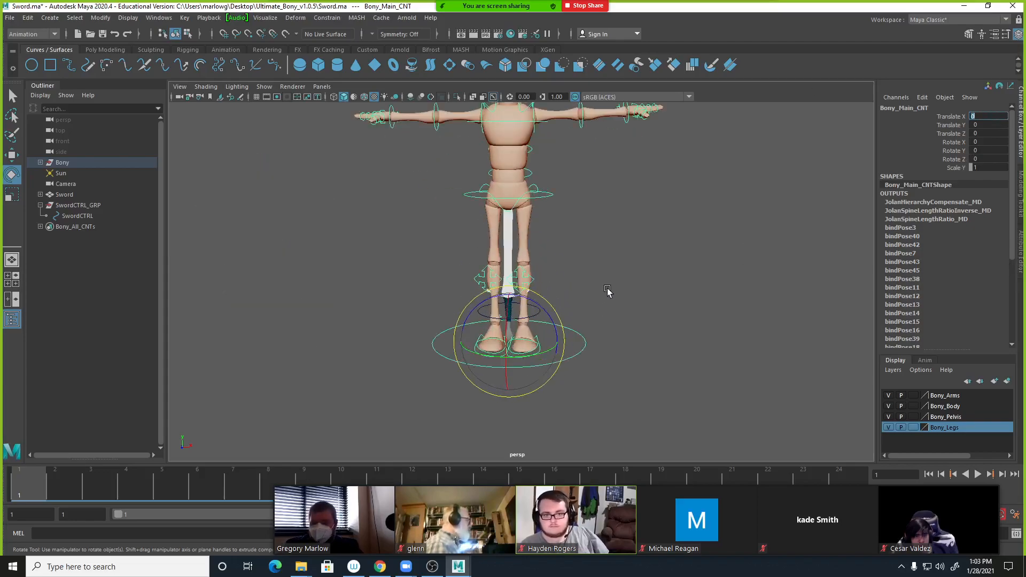
Move SwordCTRL_GRP beside the character's left hand, to about Translate X 4.4 and Translate Y 2.8.
left_click(649, 300)
left_click(541, 319)
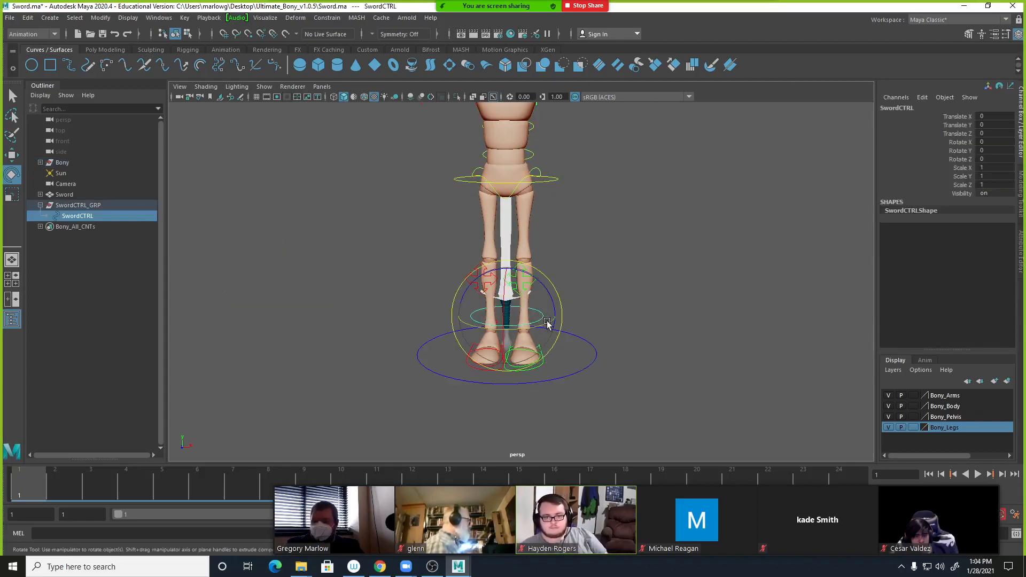
left_click(86, 206)
scroll(611, 339, "down", 2)
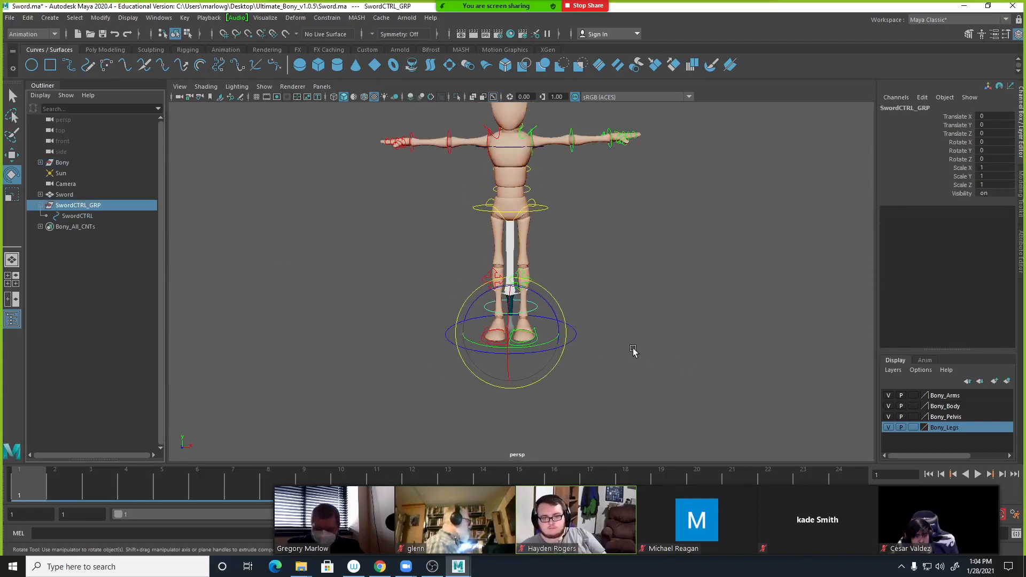
key("w")
left_click_drag(545, 335, 609, 238)
middle_click_drag(634, 297, 505, 412, "alt")
right_click_drag(458, 334, 668, 361, "alt")
middle_click_drag(675, 359, 735, 336, "alt")
Match the translation and rotation of SwordCTRL_GRP to the left wrist control Bony_lWristFKC.
left_click(68, 207)
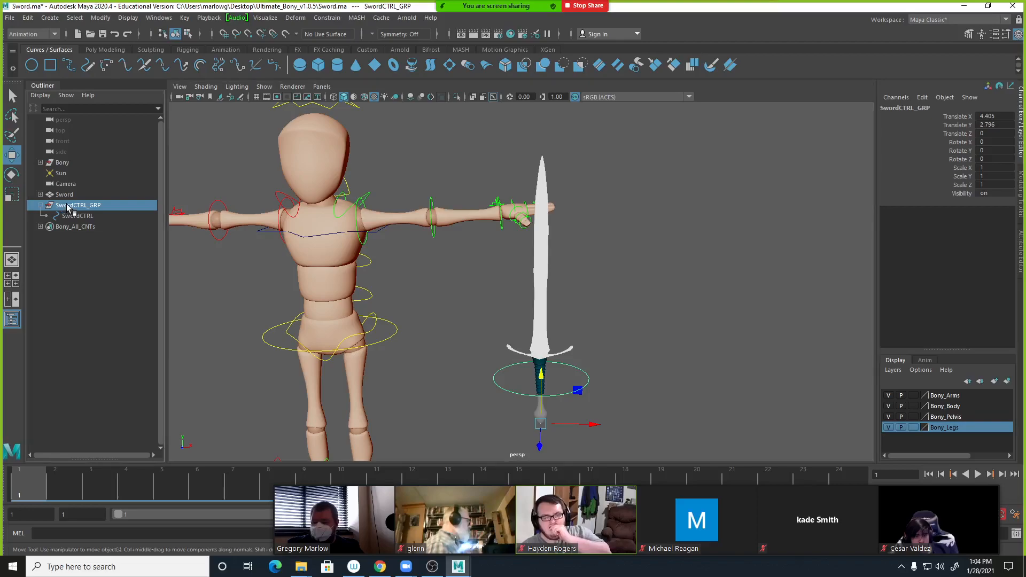
left_click(501, 230)
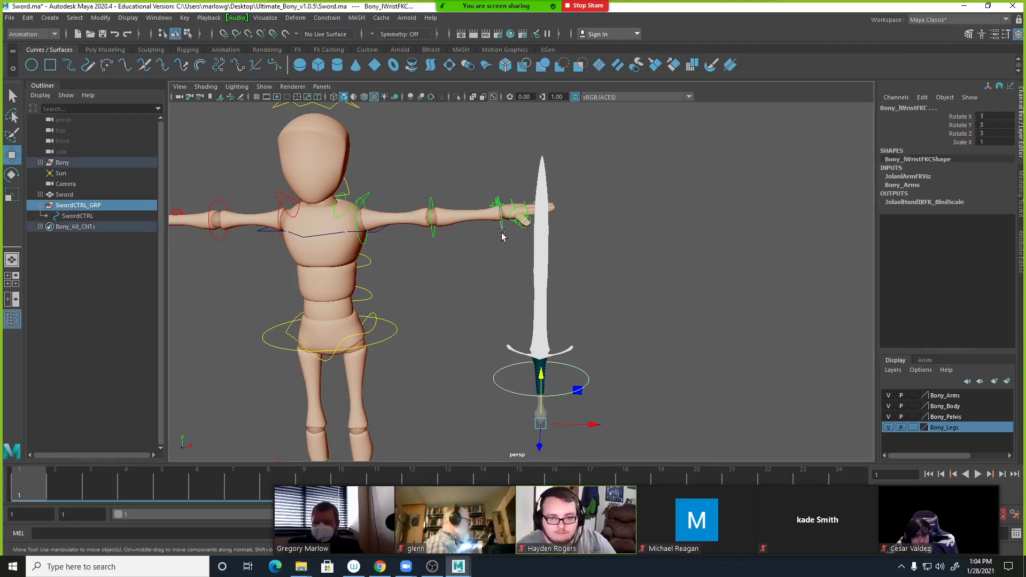
left_click_drag(503, 235, 477, 250, "alt")
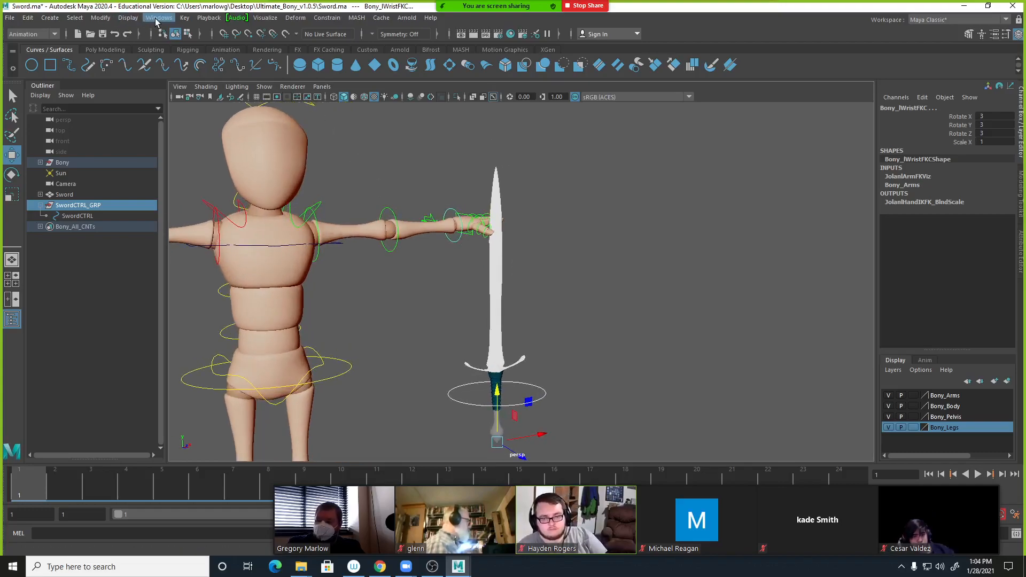
left_click(109, 20)
mouse_move(139, 80)
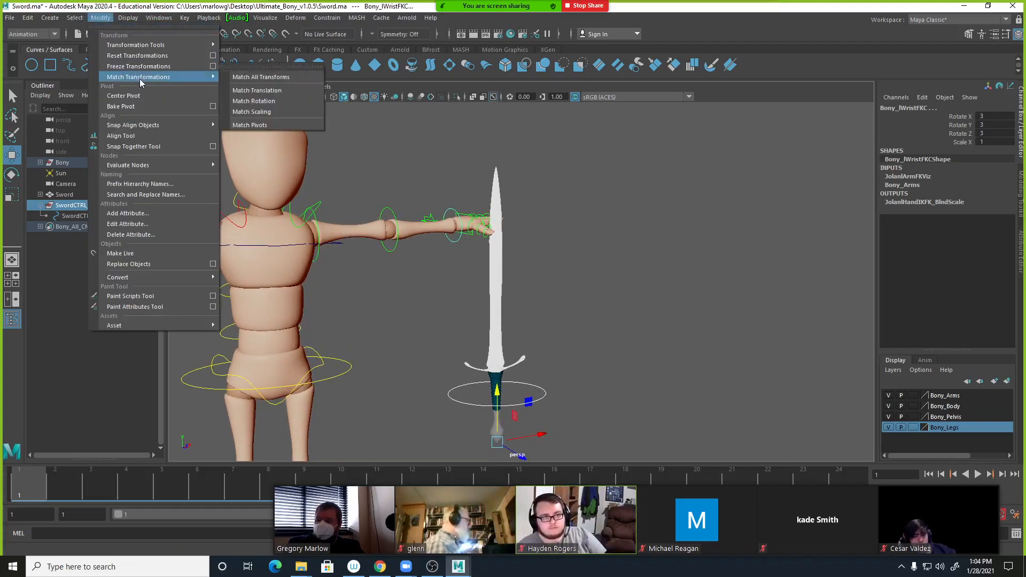
left_click(261, 92)
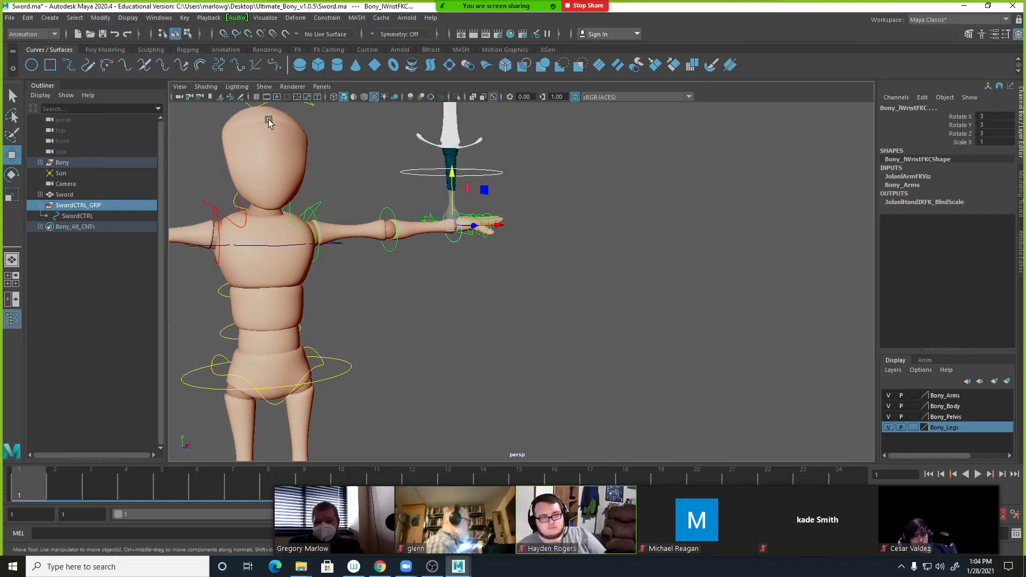
left_click(158, 20)
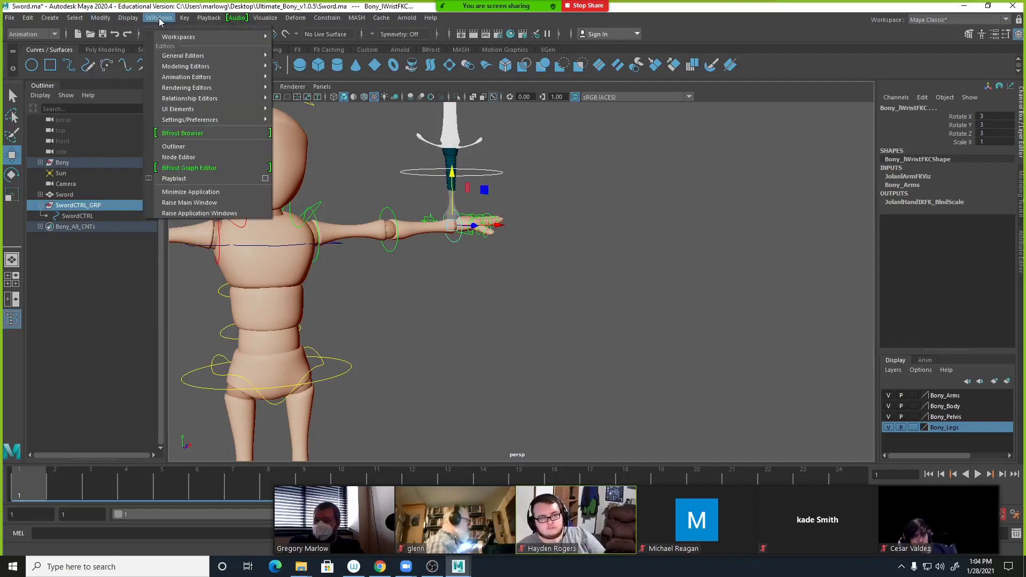
mouse_move(141, 77)
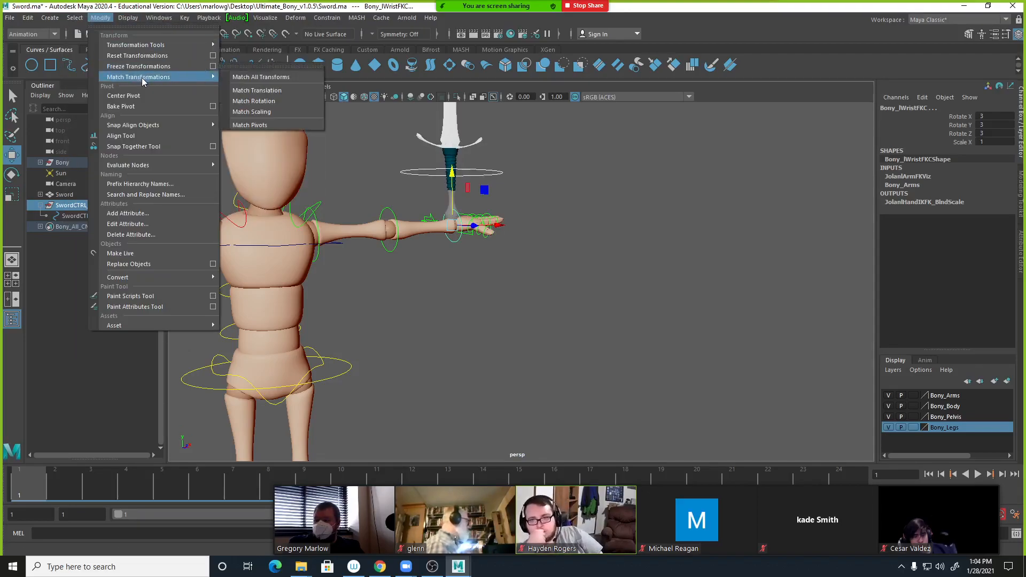
left_click(264, 103)
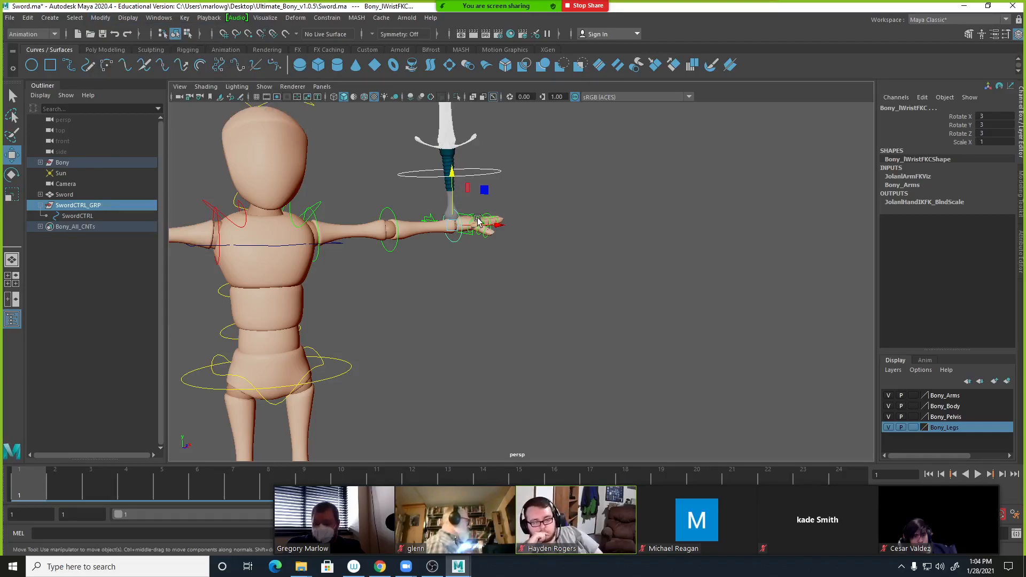
Try to rotate SwordCTRL_GRP together with the left wrist control, undo the rotation and clear the selection.
key("e")
left_click_drag(475, 202, 493, 290)
key("ctrl+z")
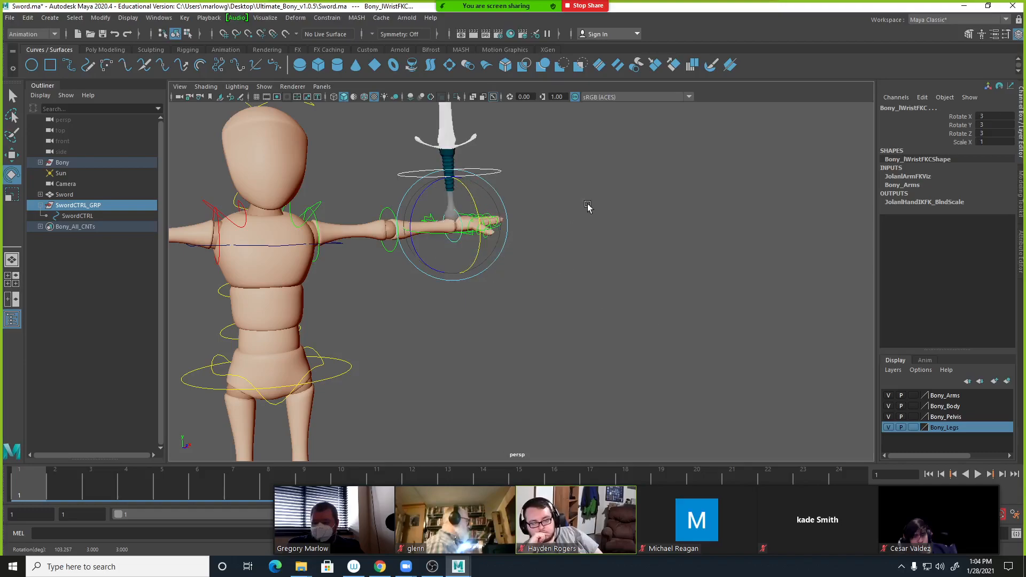
left_click(661, 207)
Rotate SwordCTRL_GRP so the blade points forward and move it to the left hand, at about Translate X 4.17, Y 7.25, Z -0.85.
left_click(85, 206)
left_click_drag(468, 196, 406, 278)
key("w")
left_click_drag(577, 216, 662, 240)
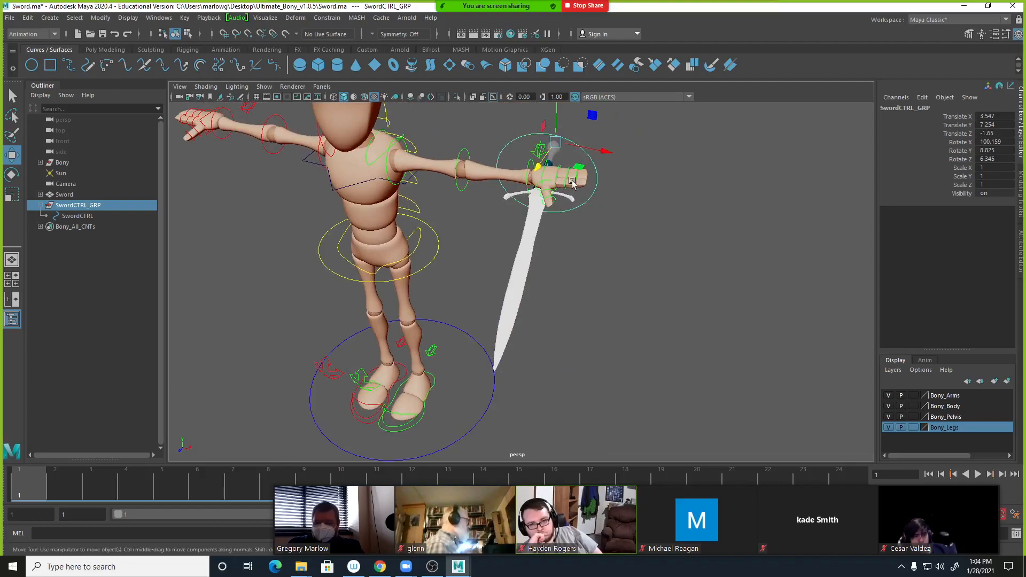
left_click_drag(599, 155, 538, 183)
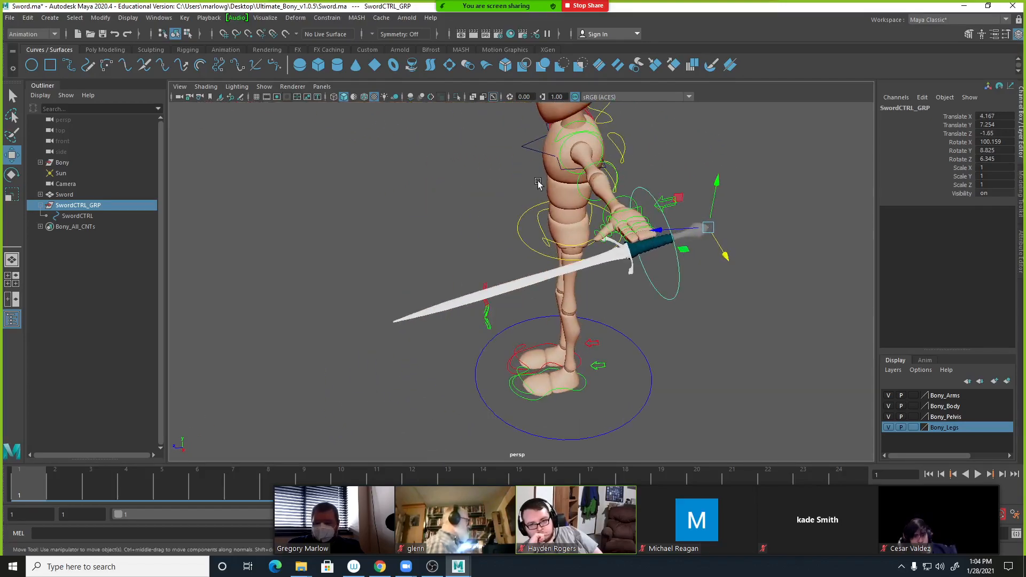
left_click_drag(671, 221, 626, 216)
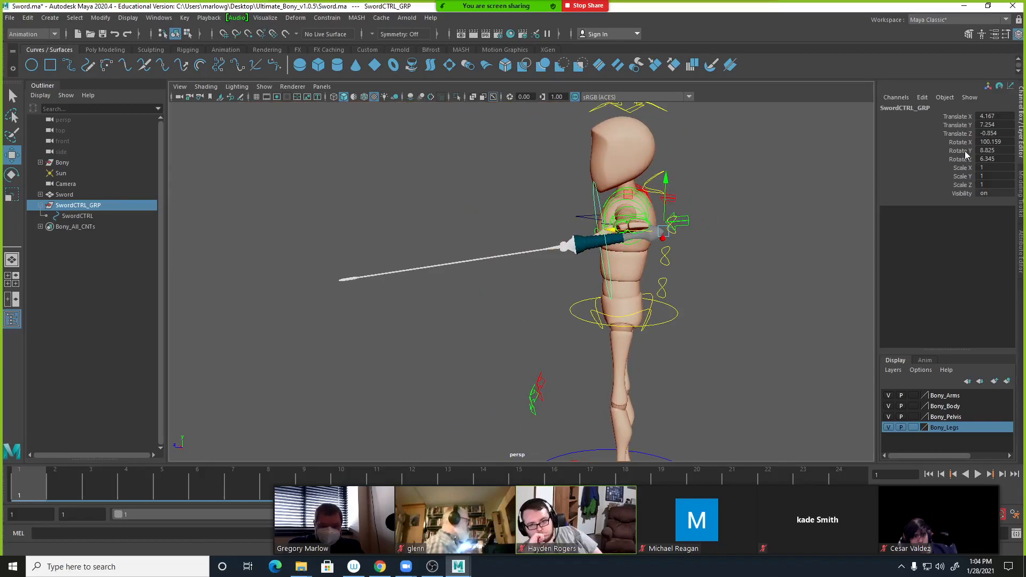
Set Rotate X of SwordCTRL_GRP to 90 and shift the grip against the left palm, at about Translate X 4.03, Y 7.13.
type("90")
key("Return")
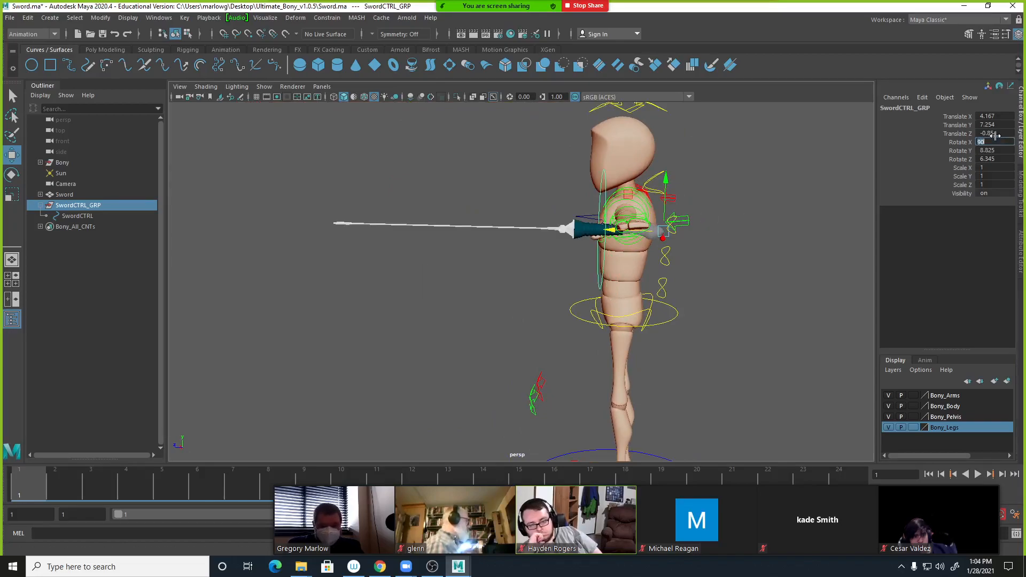
left_click_drag(575, 211, 601, 230, "alt")
right_click_drag(601, 230, 699, 219, "alt")
left_click_drag(699, 218, 633, 328, "alt")
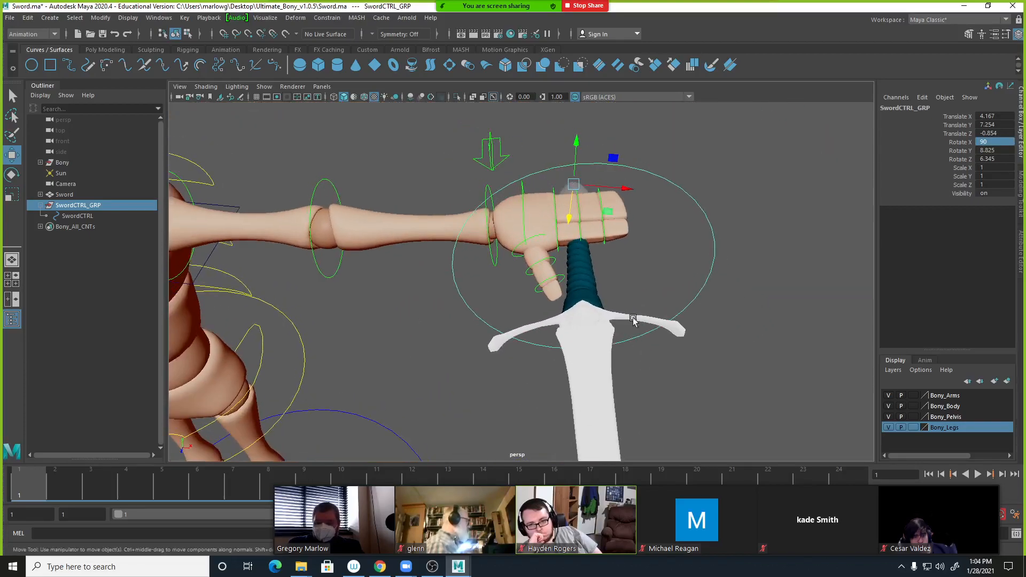
left_click_drag(611, 189, 559, 172)
left_click_drag(548, 272, 536, 215, "alt")
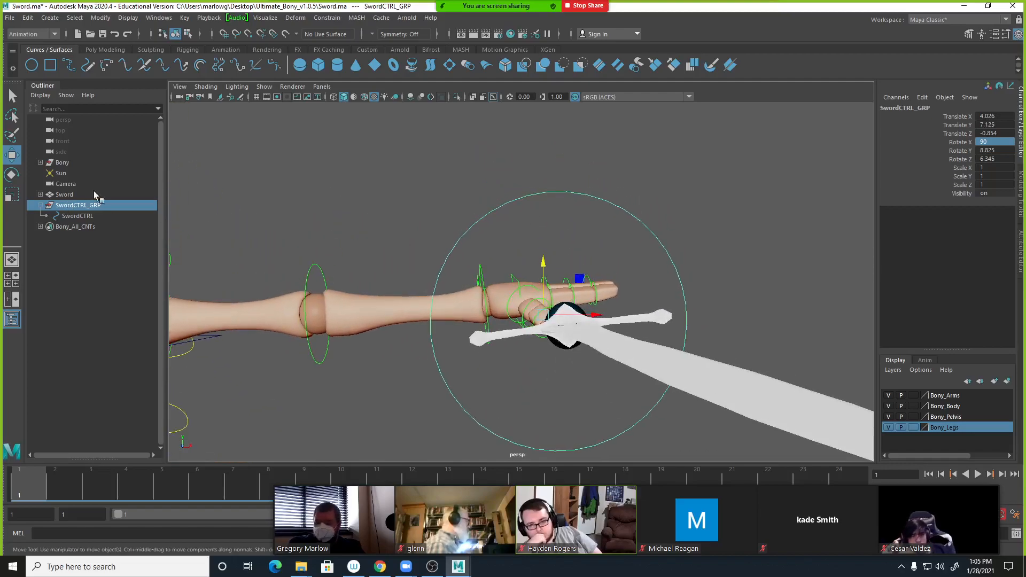
Test-rotate the left wrist control Bony_lWristFKC, restore its rotation and parent-constrain SwordCTRL_GRP to it.
left_click(392, 189)
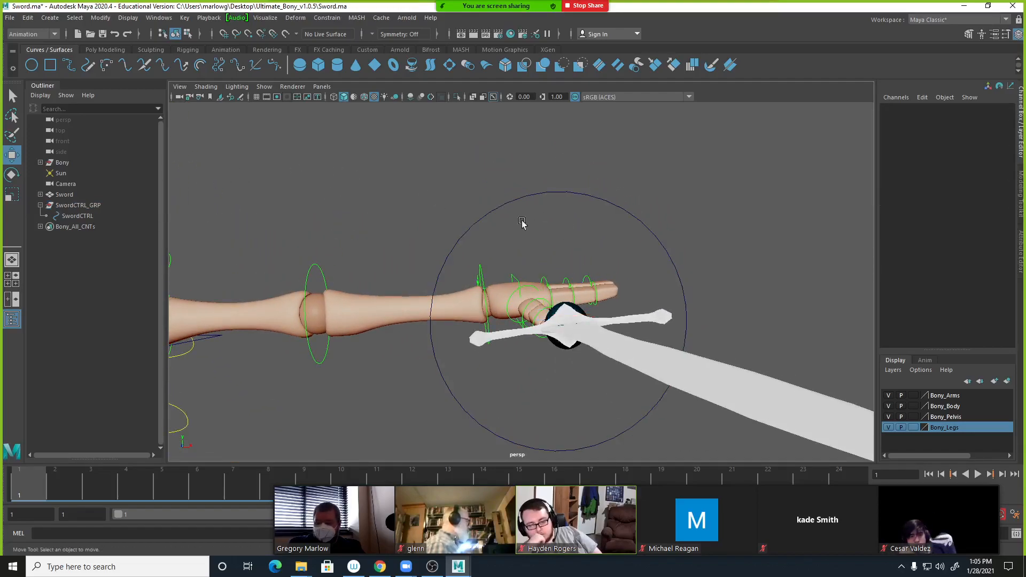
left_click(481, 269)
left_click_drag(416, 311, 445, 323, "alt")
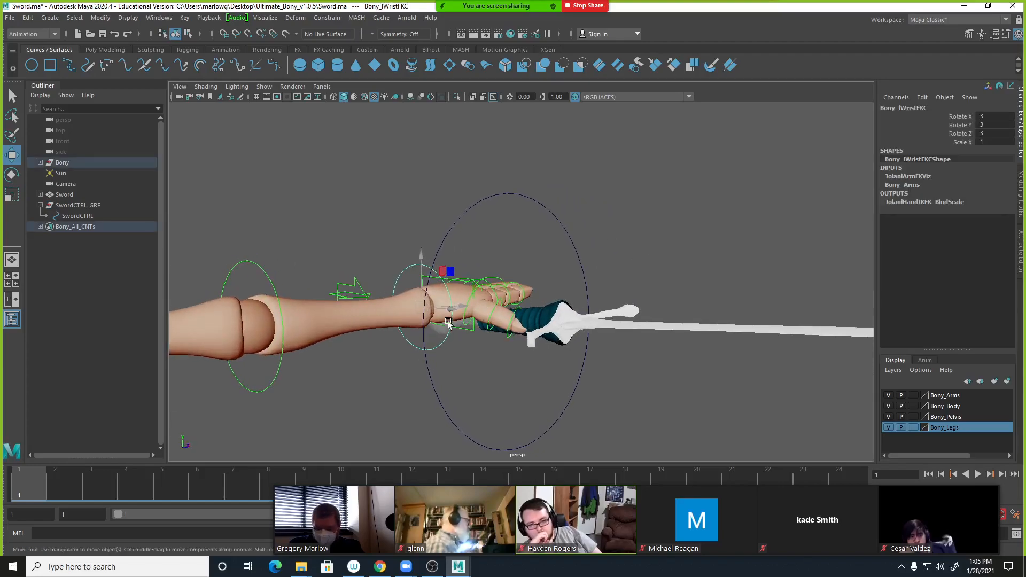
key("e")
left_click_drag(419, 288, 543, 334)
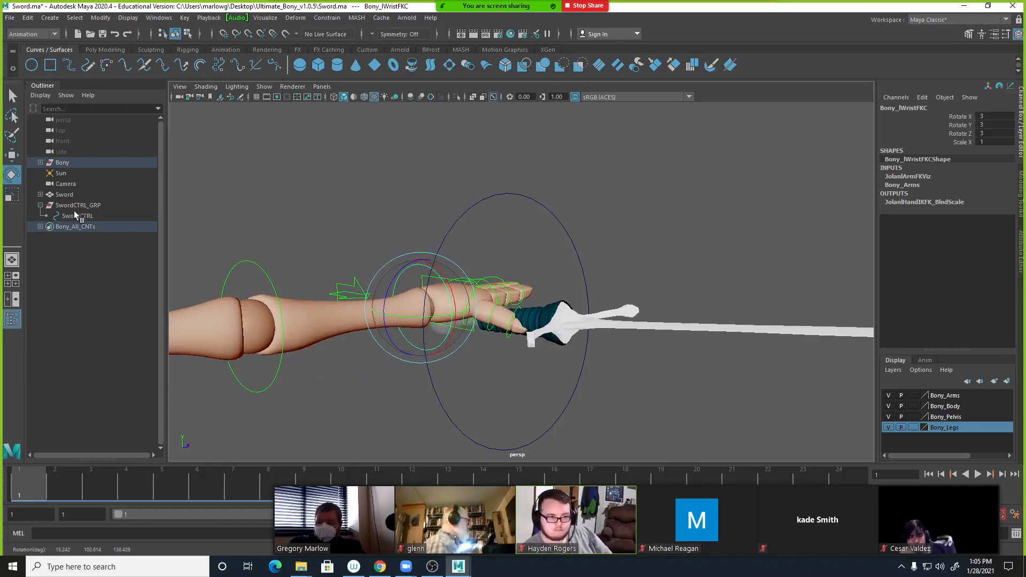
left_click(90, 208)
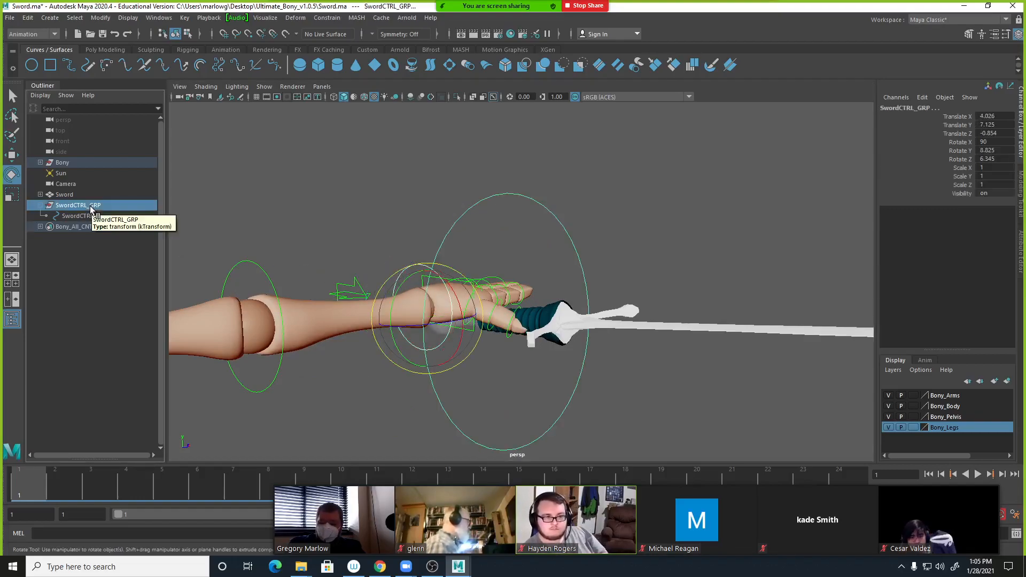
left_click(334, 19)
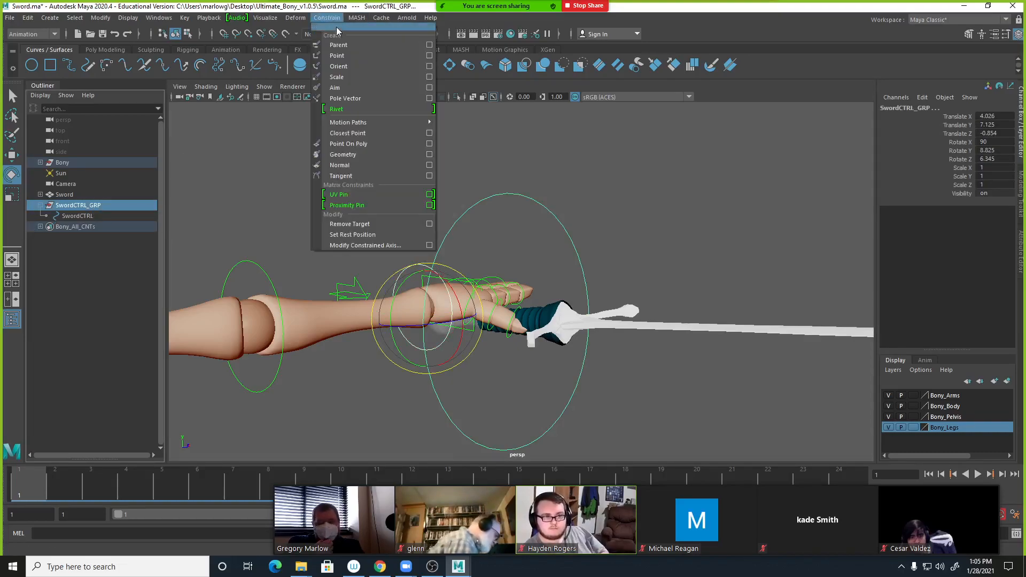
left_click(331, 43)
Test-rotate the left wrist control Bony_lWristFKC to about -25, 29, -28 to swing the sword, and select SwordCTRL_GRP.
left_click_drag(454, 273, 524, 298, "alt")
left_click(524, 299)
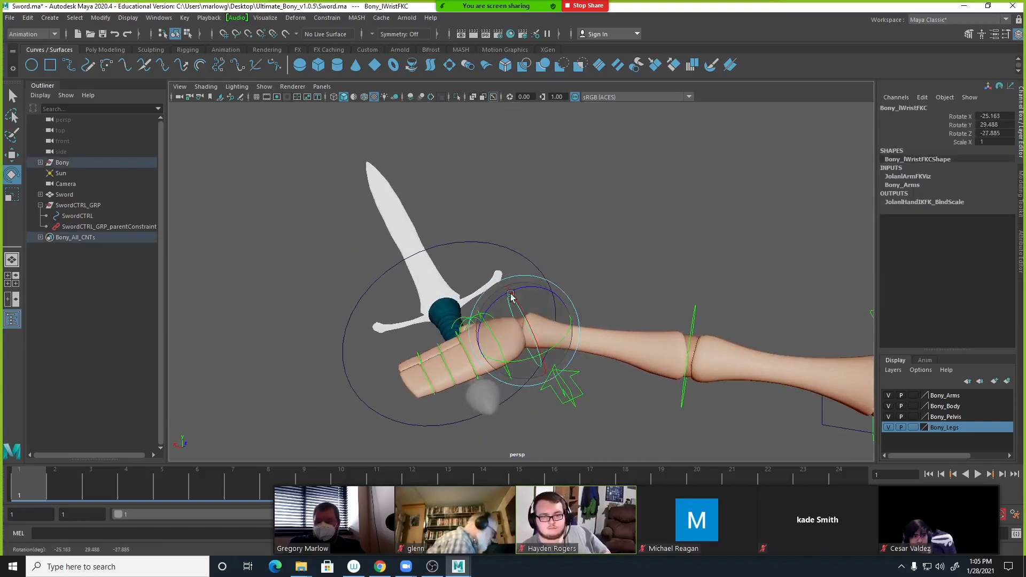
left_click(85, 205)
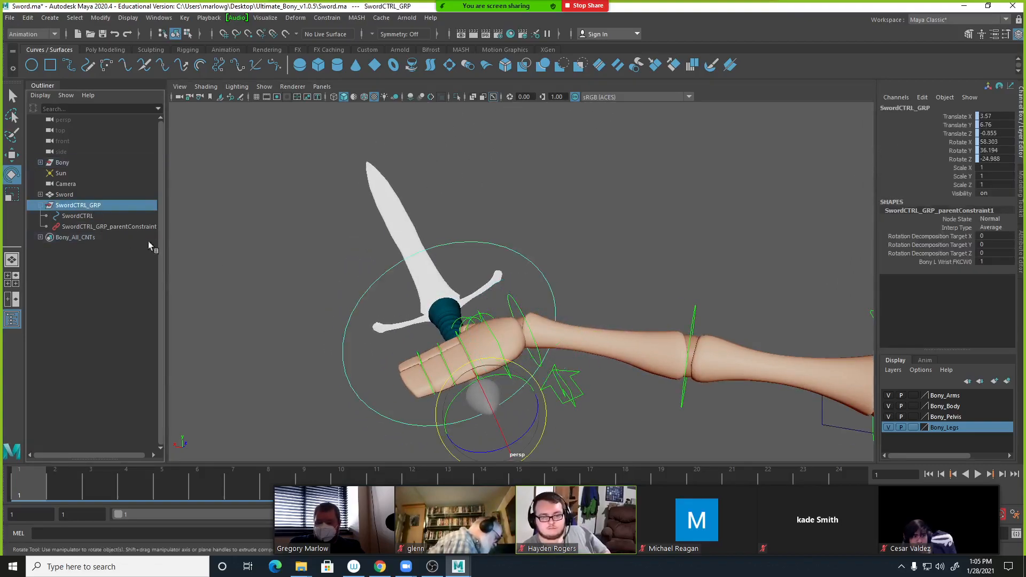
Move SwordCTRL along the grip so the handle sits inside the left palm, at about Translate Y -0.42.
left_click(443, 245)
left_click_drag(303, 311, 411, 302, "alt")
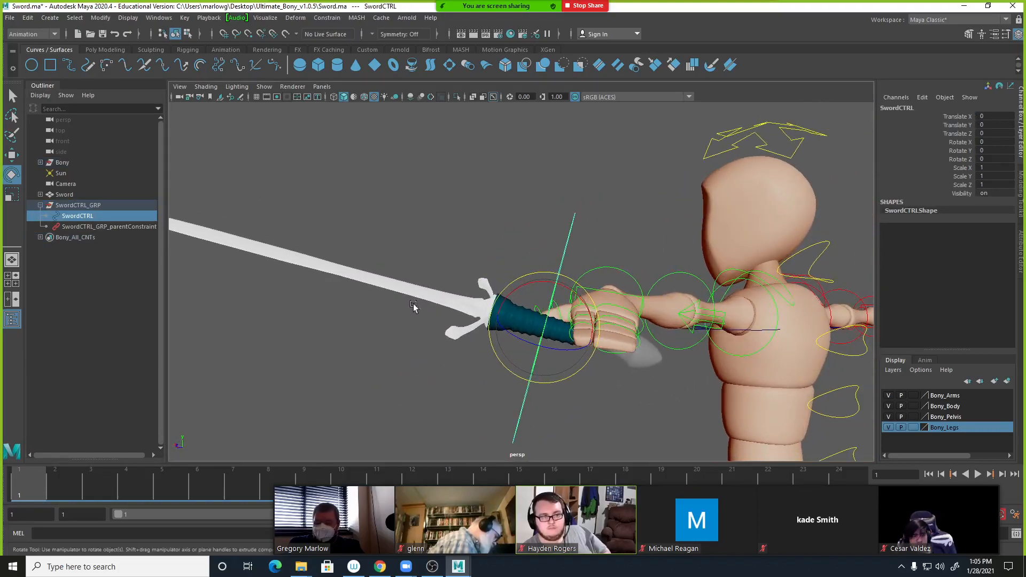
key("w")
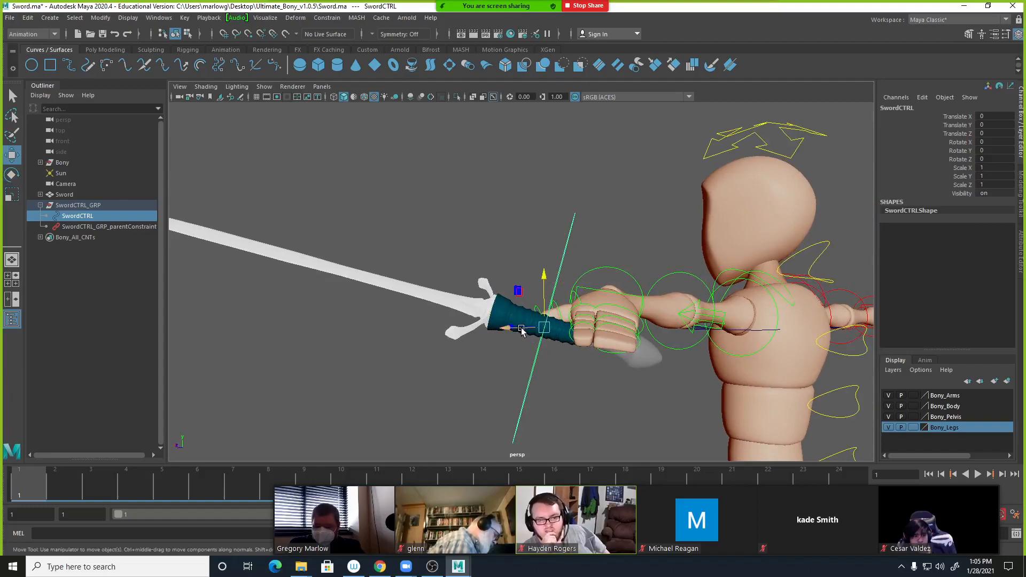
key("w")
left_click_drag(521, 328, 585, 368)
key("e")
left_click_drag(683, 337, 396, 345, "alt")
left_click(572, 323)
right_click_drag(396, 346, 730, 344, "alt")
left_click(731, 343)
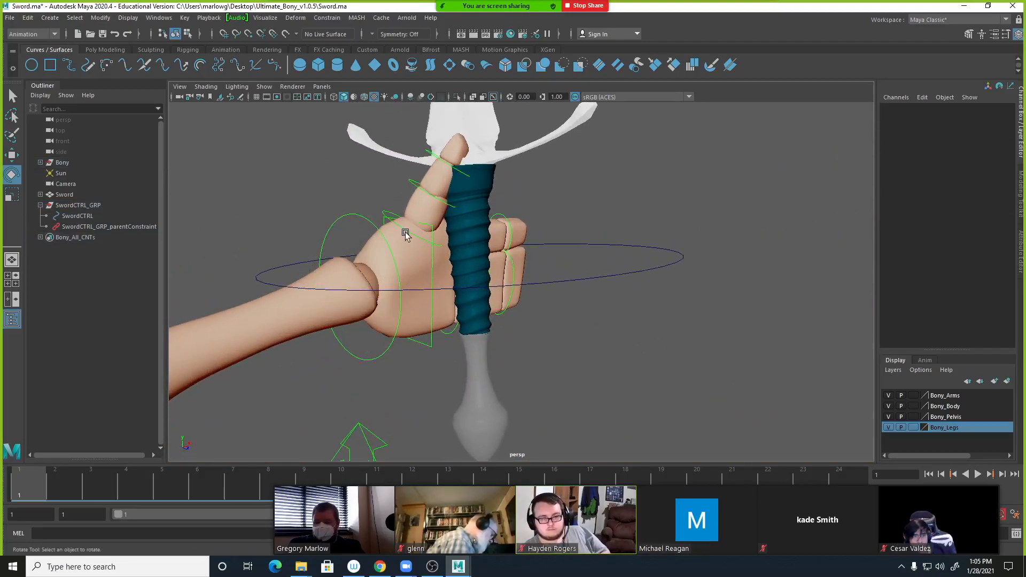
Rotate the left thumb controls to wrap the thumb around the grip, with Bony_lThumbJ1C at about Rotate X 34, Z -45.
left_click(411, 235)
left_click_drag(460, 227, 452, 264)
left_click_drag(395, 247, 426, 281)
left_click(481, 247)
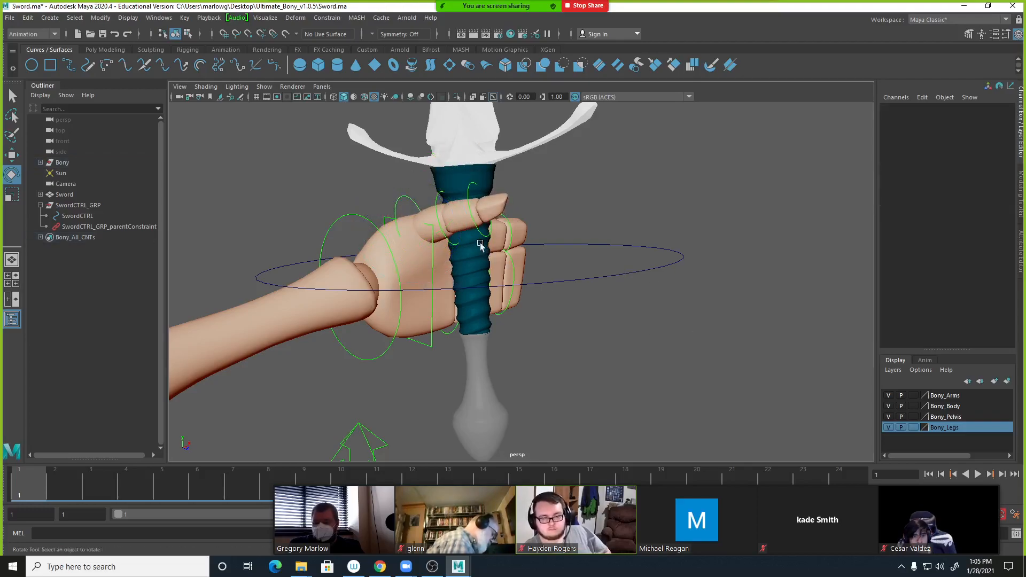
left_click(450, 242)
left_click_drag(469, 187, 510, 300)
left_click(638, 338)
left_click(495, 233)
left_click(375, 281)
left_click(384, 268)
left_click_drag(384, 268, 626, 387, "alt")
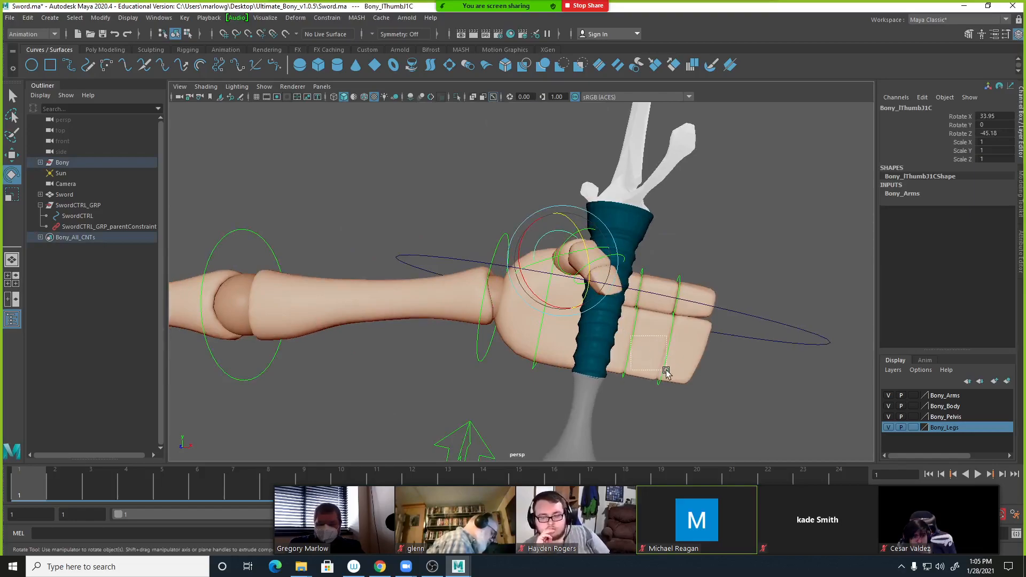
Curl the outer joint controls of the left fingers around the sword's grip.
left_click(657, 323)
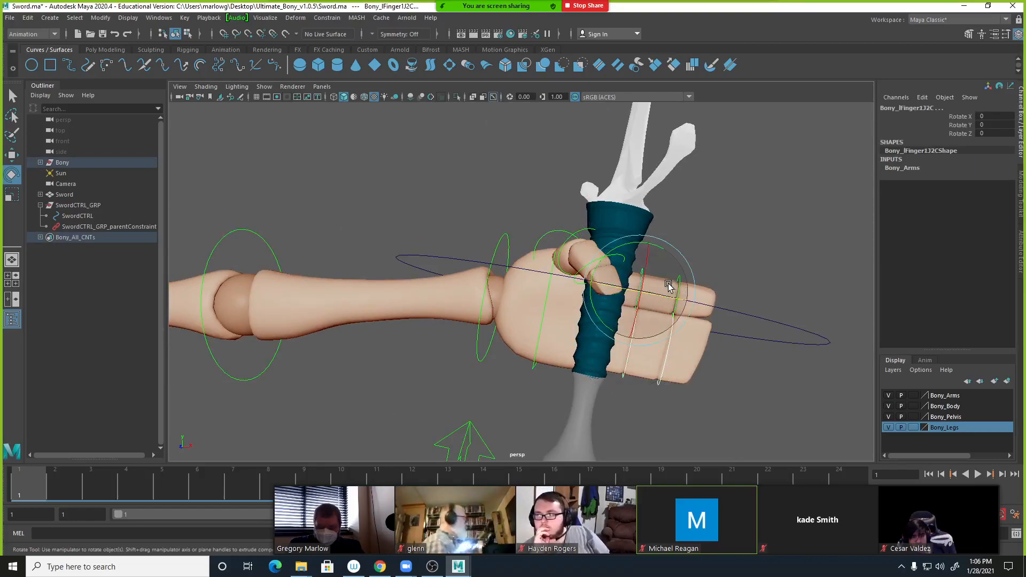
key("q")
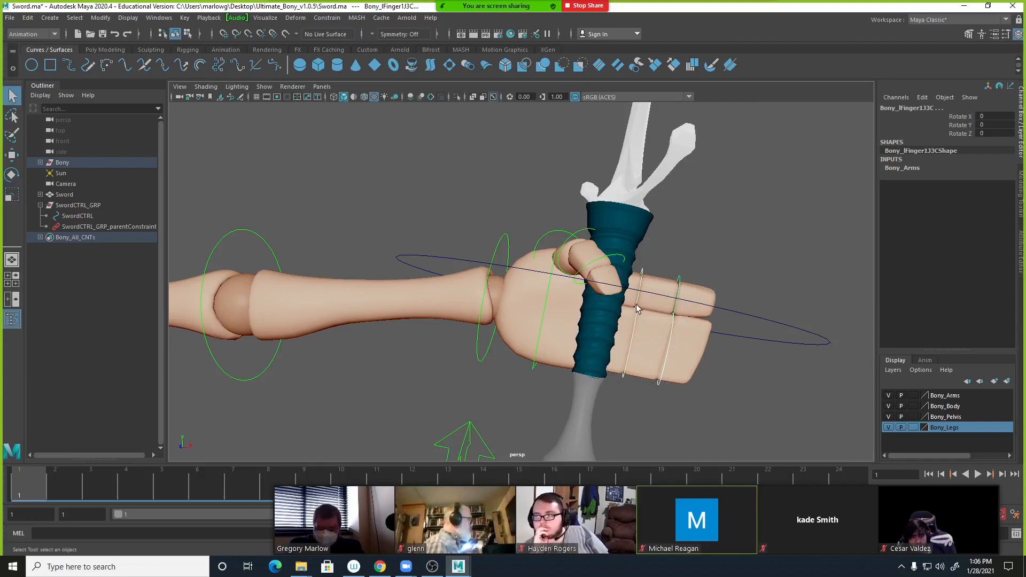
key("e")
left_click_drag(672, 297, 615, 293)
left_click_drag(721, 326, 531, 328, "alt")
left_click(612, 358)
left_click_drag(614, 360, 560, 342, "alt")
left_click_drag(492, 352, 633, 366, "alt")
right_click_drag(705, 357, 335, 276, "alt")
left_click_drag(426, 294, 468, 294, "alt")
left_click(643, 340)
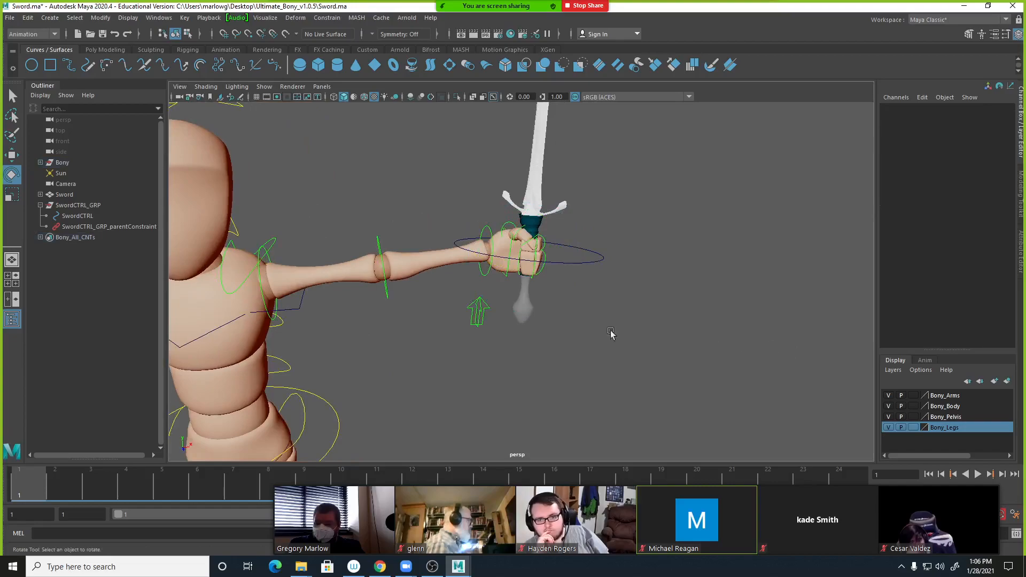
Rotate the left wrist to about -97, 49, -3 and SwordCTRL to about -1.4, -16.8, -5.9 so the blade points upward.
left_click(490, 232)
left_click_drag(468, 231, 497, 237)
left_click(559, 238)
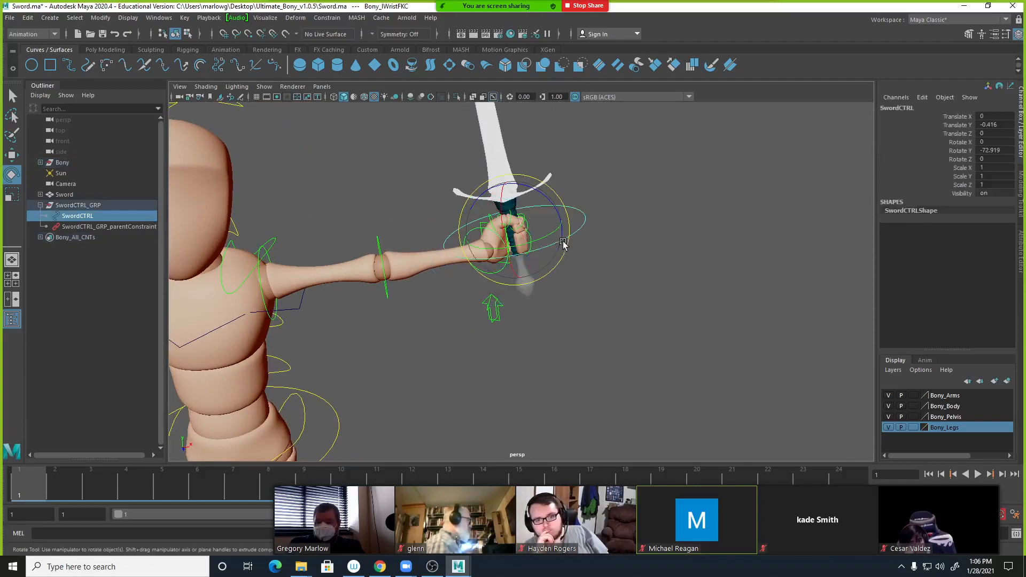
left_click_drag(560, 240, 425, 258)
key("w")
right_click_drag(799, 328, 582, 313, "alt")
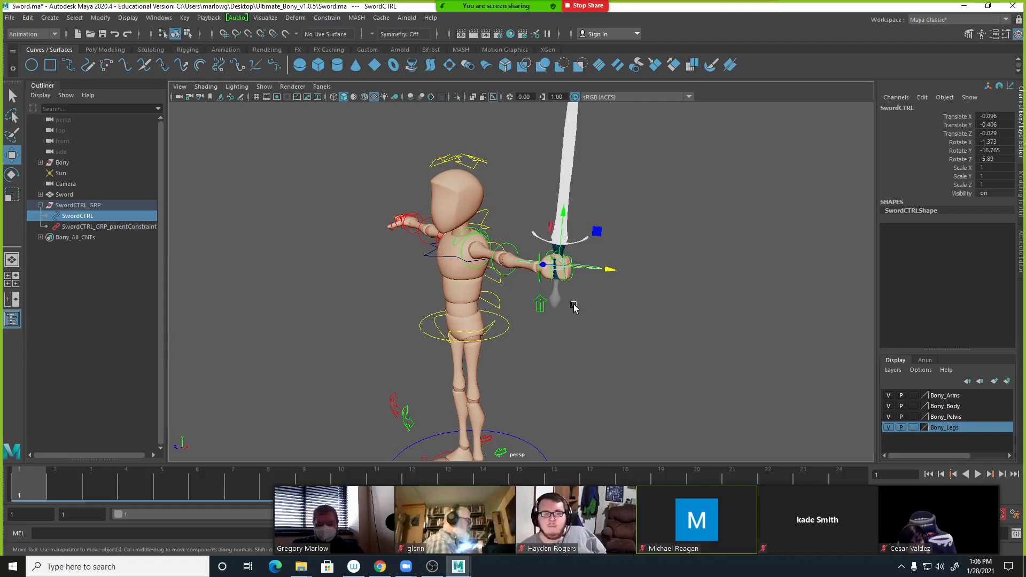
left_click(539, 281)
left_click_drag(503, 302, 564, 312, "alt")
right_click_drag(564, 312, 658, 316, "alt")
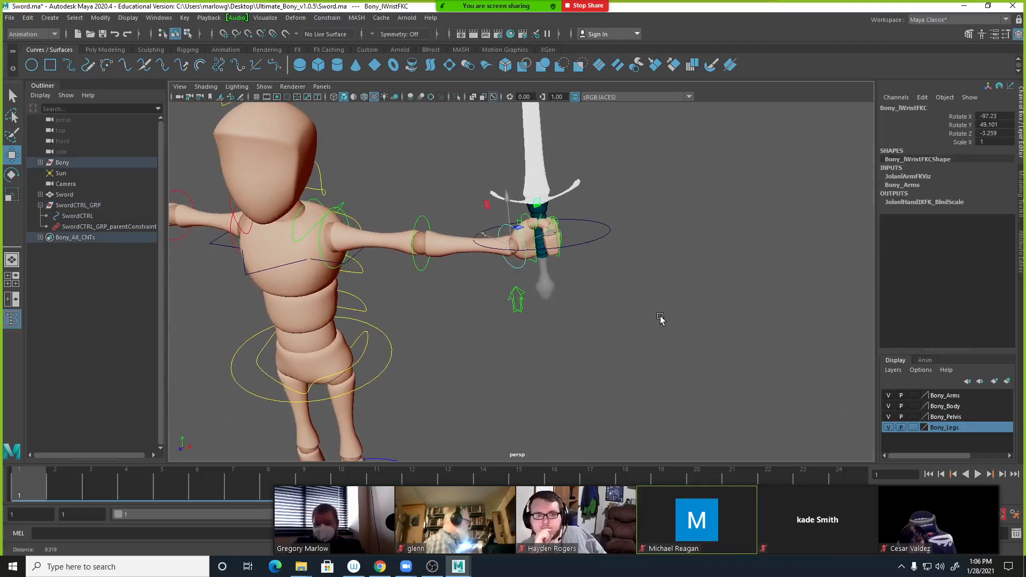
left_click_drag(994, 115, 1004, 135)
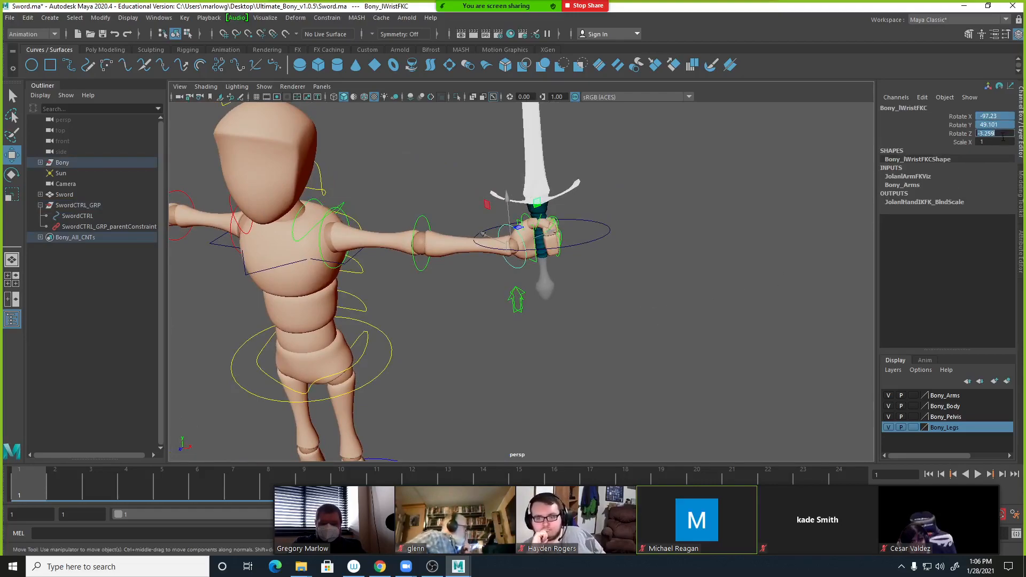
left_click(818, 281)
Undo the finger, thumb, wrist and SwordCTRL posing back to the flat left hand with the constrained sword, and clear the selection.
key("ctrl+z")
key("ctrl+z")
key("ctrl+z")
key("ctrl+z")
key("ctrl+z")
key("ctrl+z")
key("ctrl+z")
key("ctrl+z")
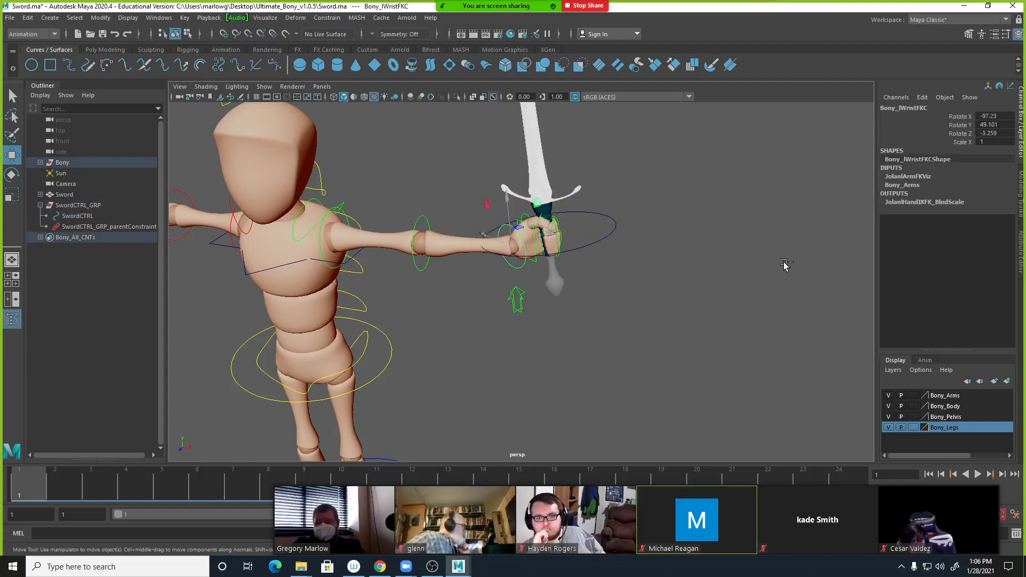
key("ctrl+z")
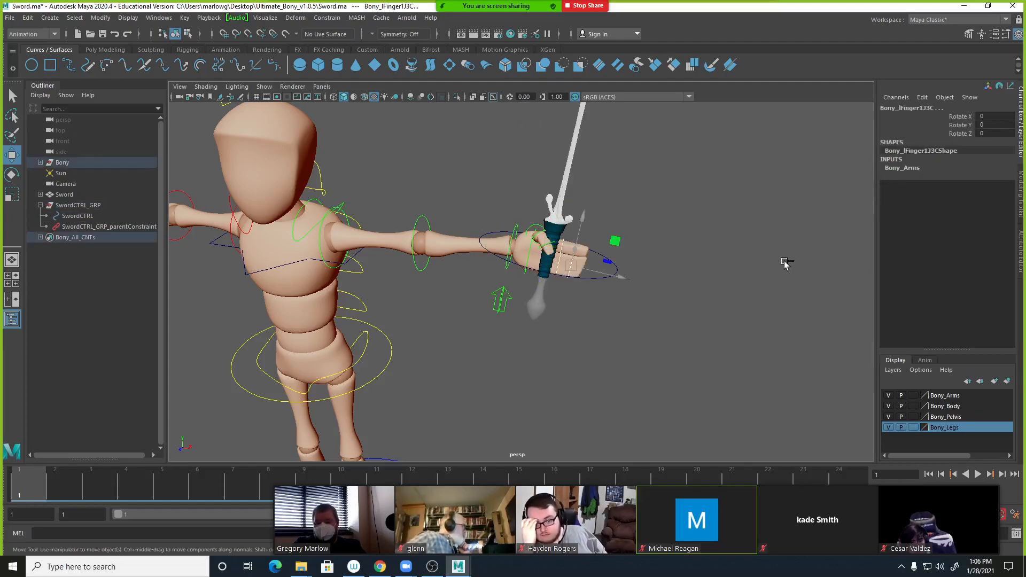
key("ctrl+z")
key("ctrl+z")
key("ctrl+z")
key("ctrl+z")
key("ctrl+z")
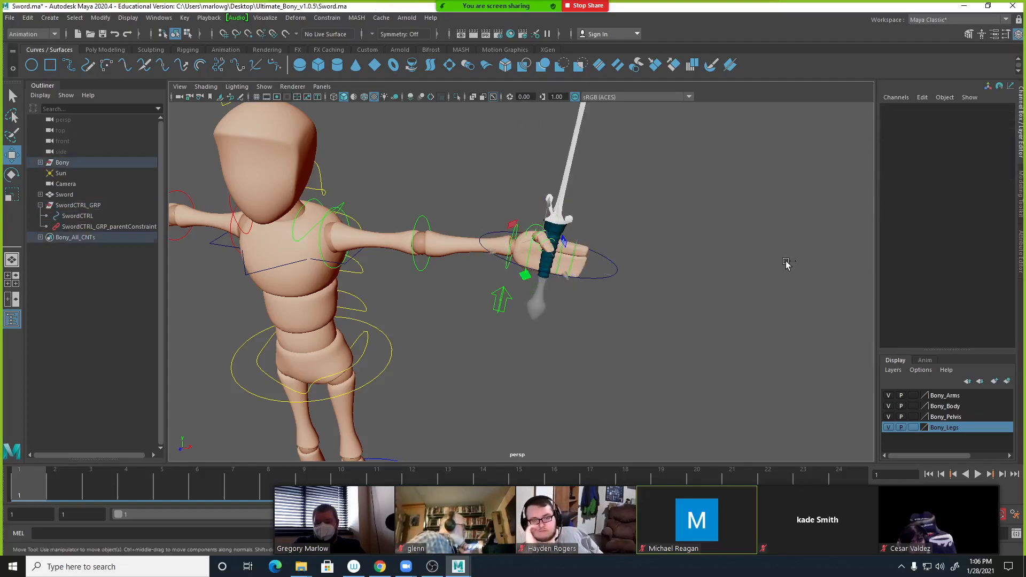
key("ctrl+z")
key("ctrl+z")
key("ctrl+z")
key("ctrl+z")
key("ctrl+z")
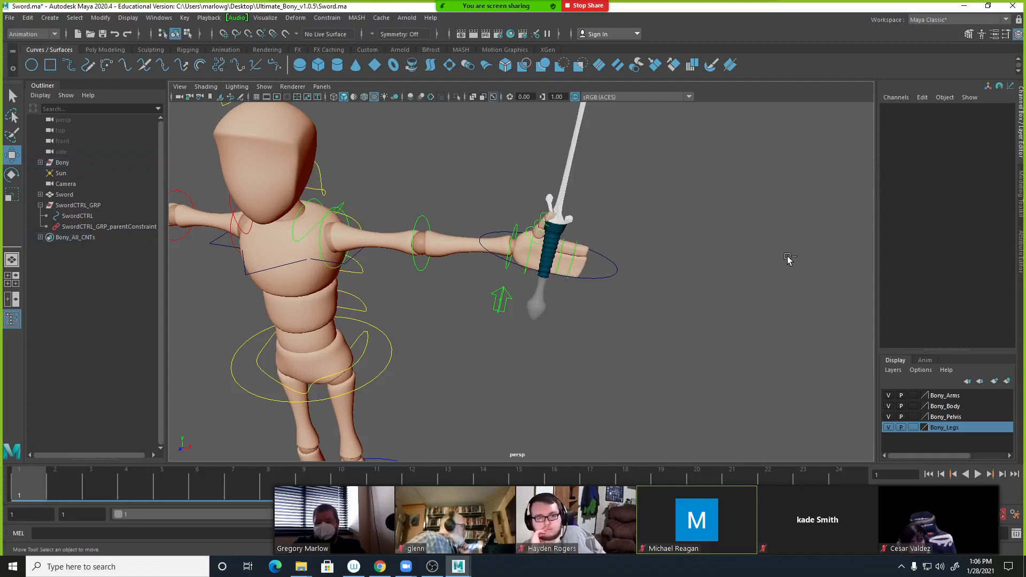
key("ctrl+z")
key("ctrl+z")
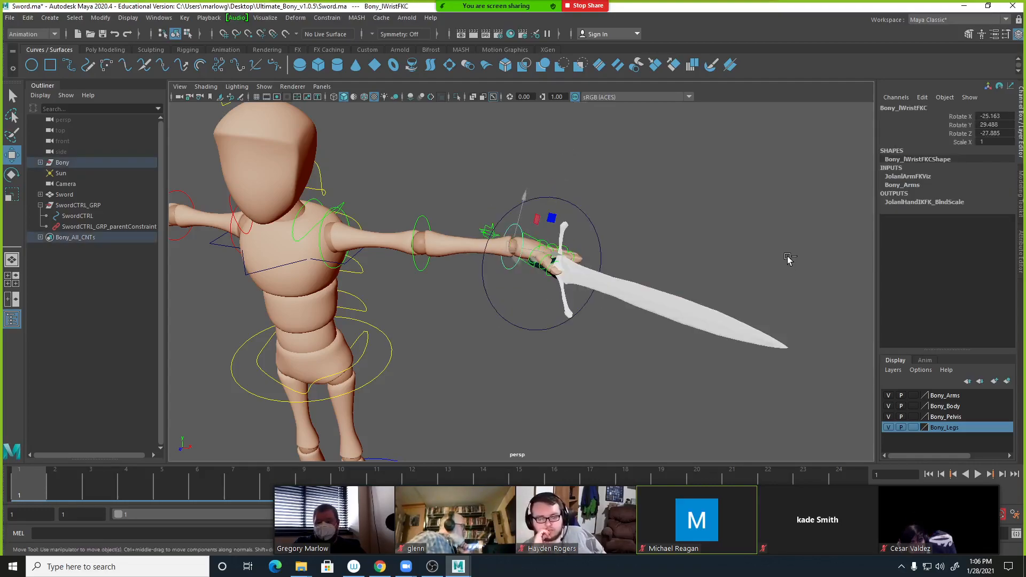
key("ctrl+z")
key("ctrl+z")
key("ctrl+z")
key("ctrl+z")
key("ctrl+z")
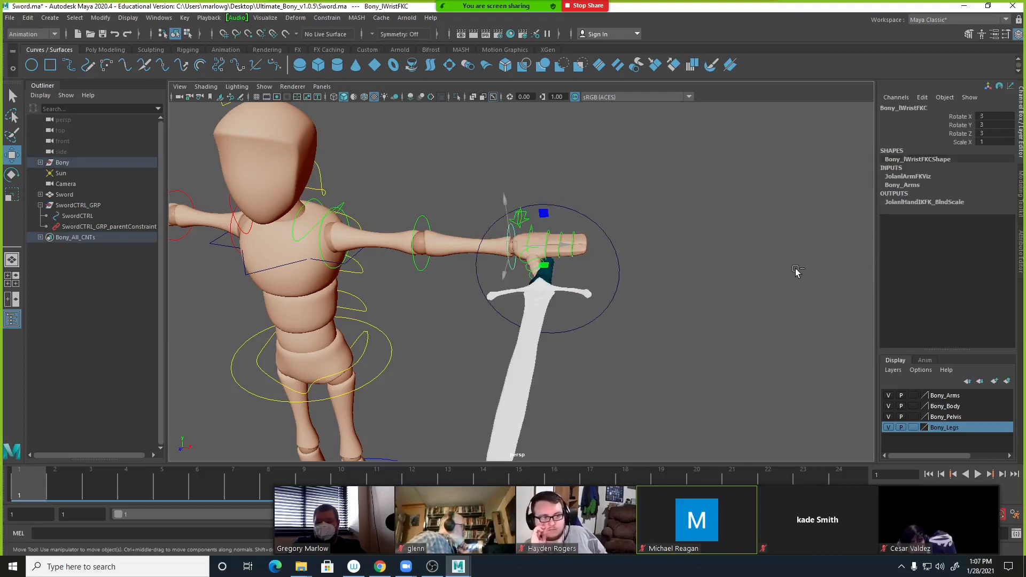
left_click(751, 279)
Save the scene as a new incremental version.
left_click_drag(665, 303, 605, 298, "alt")
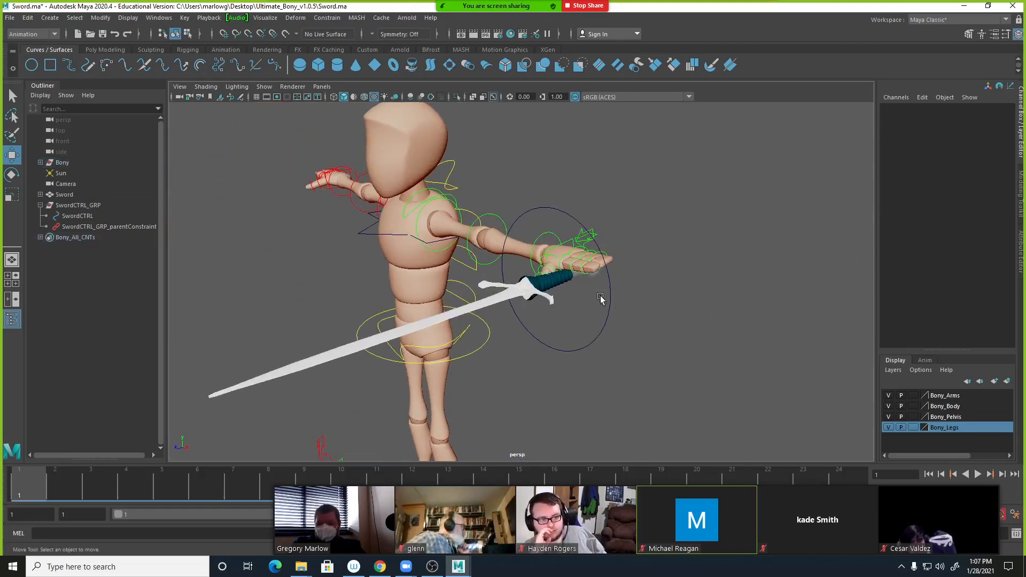
left_click(10, 17)
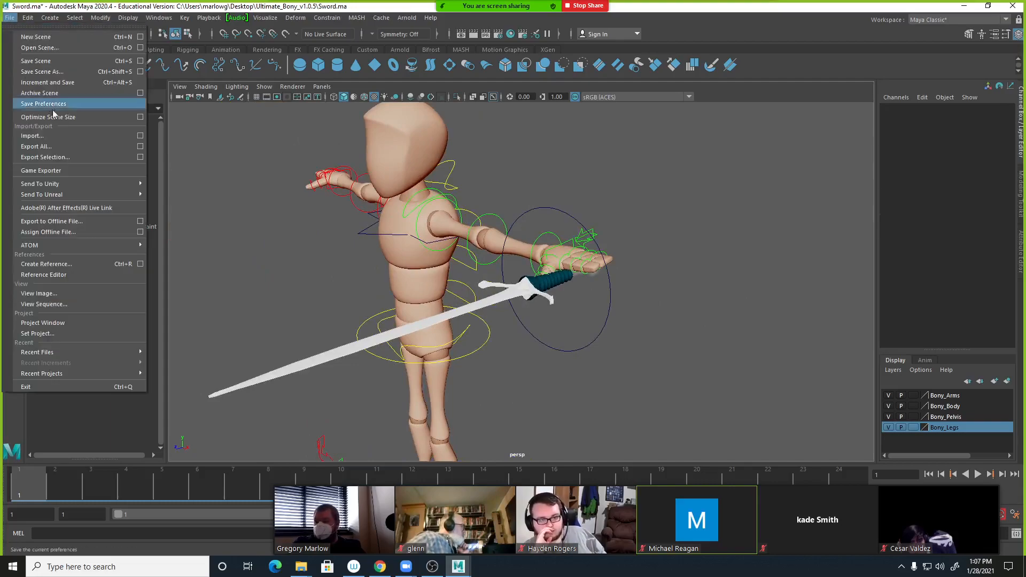
left_click(32, 84)
key("q")
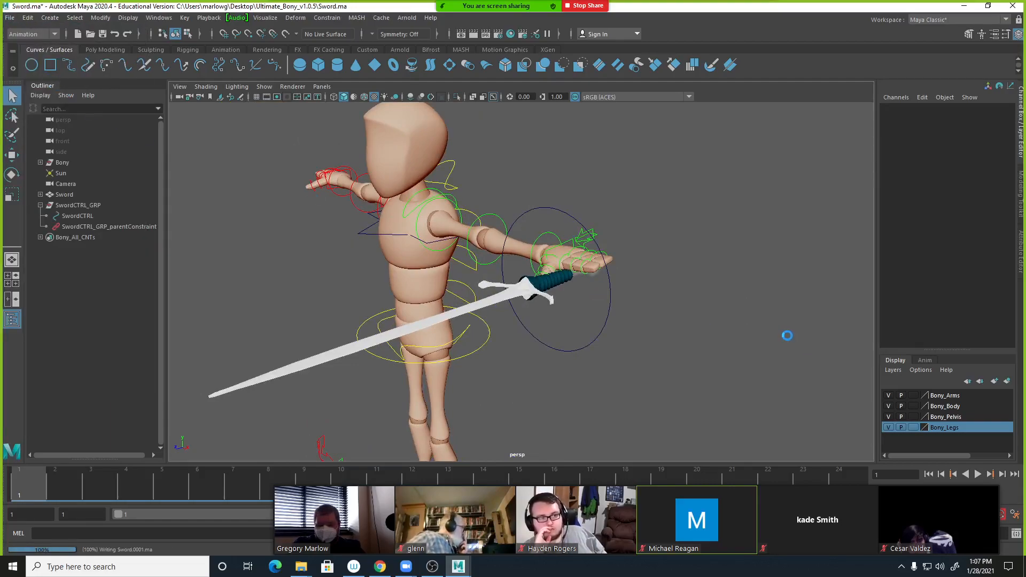
key("w")
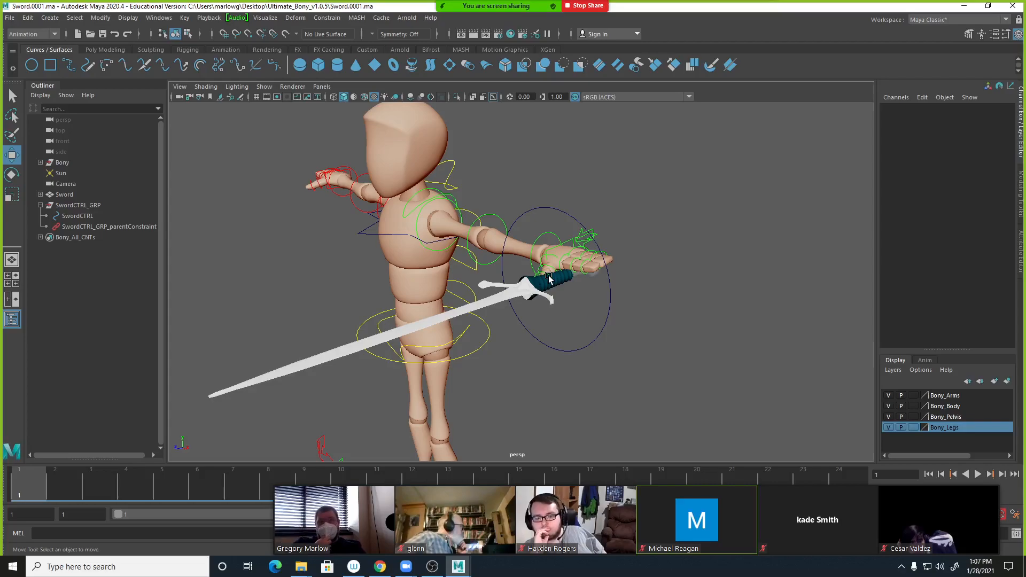
Test-rotate the left upper-arm control to swing the arm and sword down, and undo the rotations.
left_click(417, 222)
key("e")
left_click_drag(459, 224, 503, 254)
left_click(434, 242)
left_click_drag(433, 242, 473, 238)
key("ctrl+z")
left_click(693, 264)
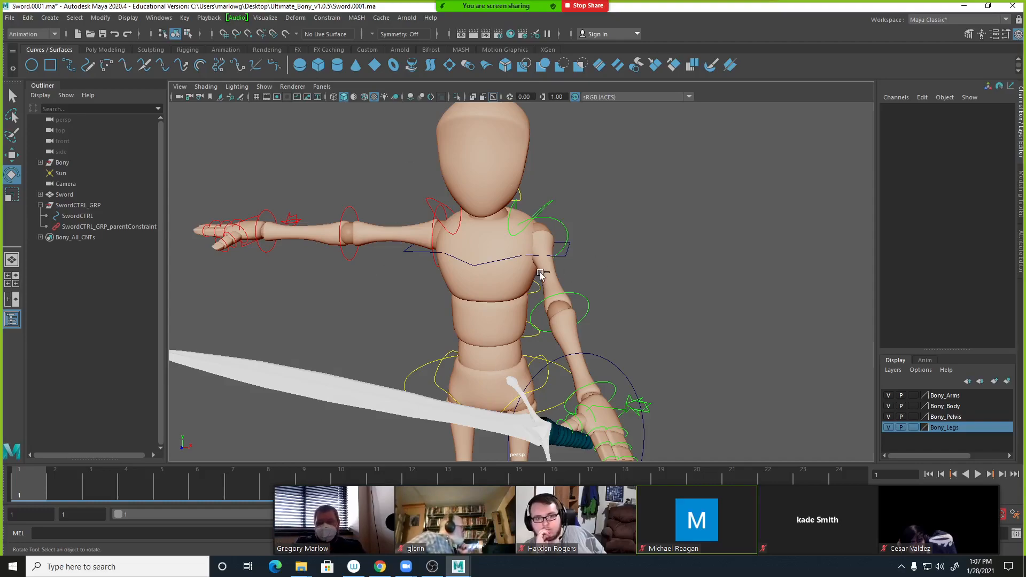
key("ctrl+z")
key("ctrl+z")
middle_click_drag(675, 322, 583, 309, "alt")
Create a locator in the scene.
left_click(78, 215)
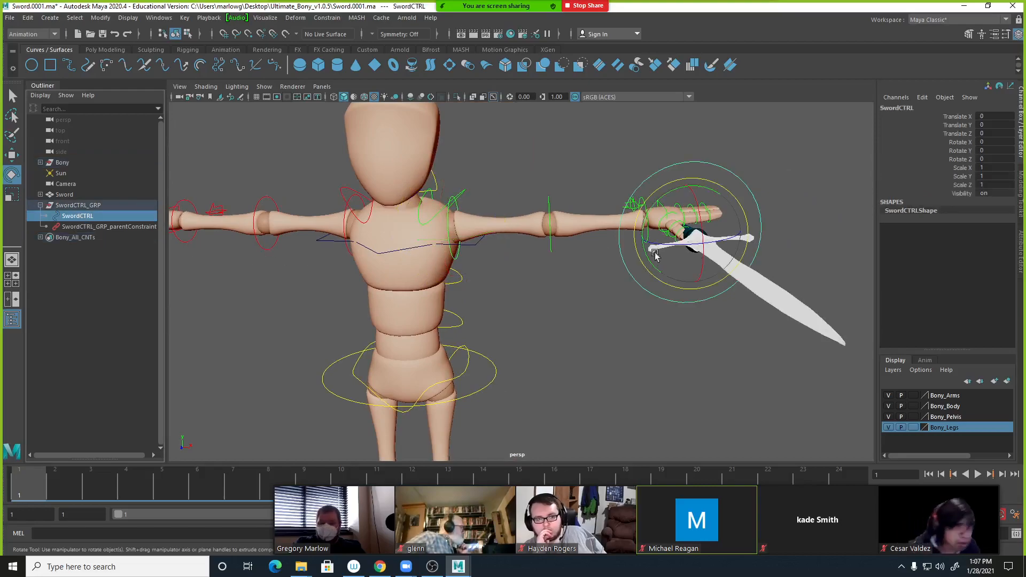
left_click_drag(610, 255, 599, 317, "alt")
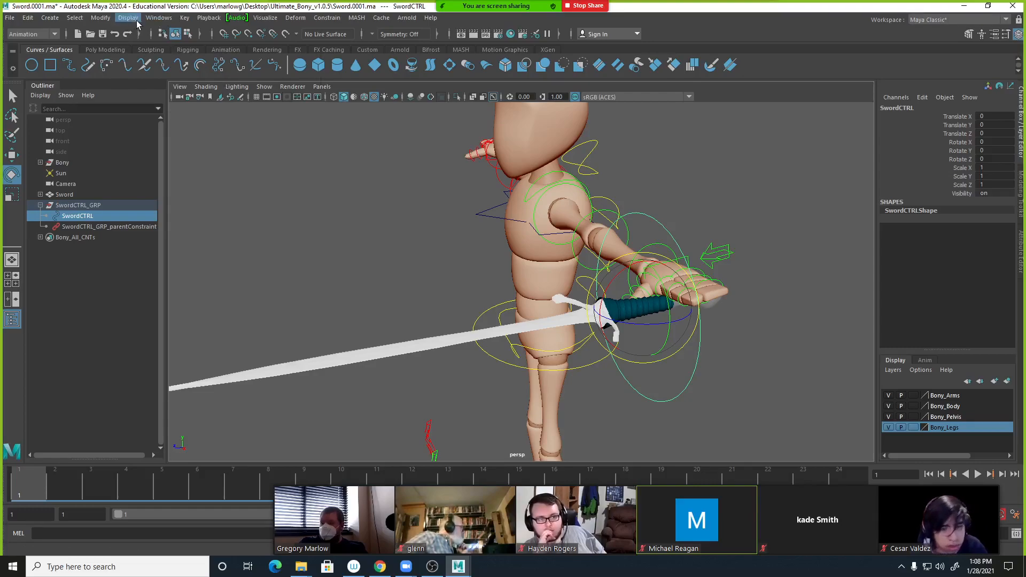
left_click(100, 18)
mouse_move(49, 18)
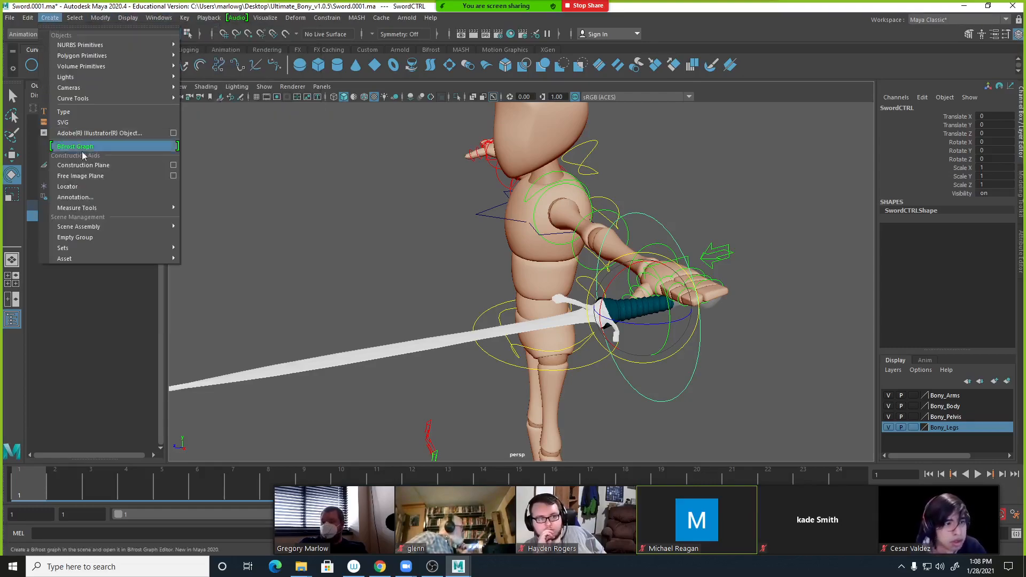
left_click(86, 186)
scroll(613, 374, "down", 5)
middle_click_drag(616, 388, 657, 242, "alt")
left_click_drag(657, 242, 620, 328, "alt")
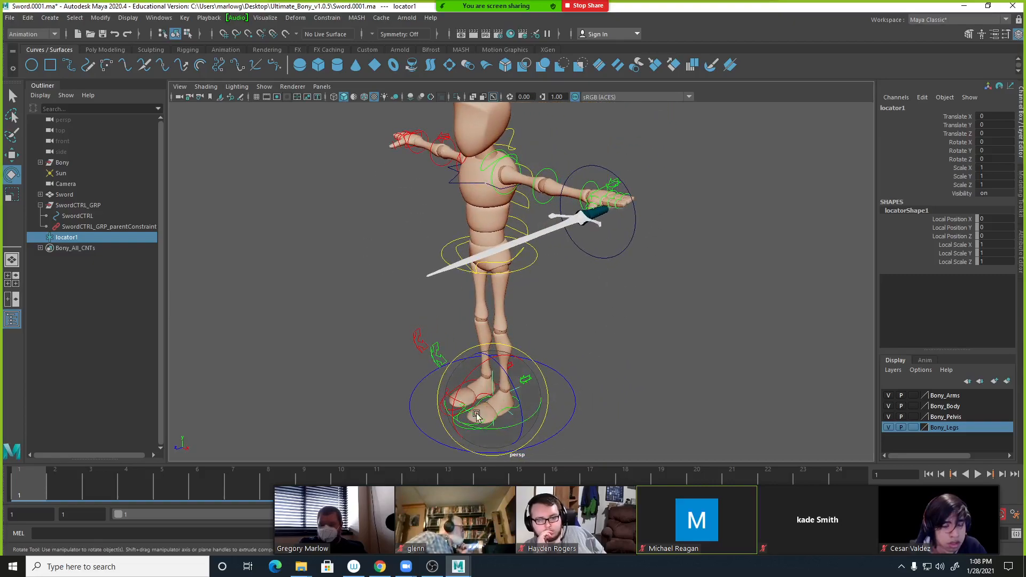
Match the locator's translation and rotation to SwordCTRL and clear the selection.
left_click(629, 251, "shift")
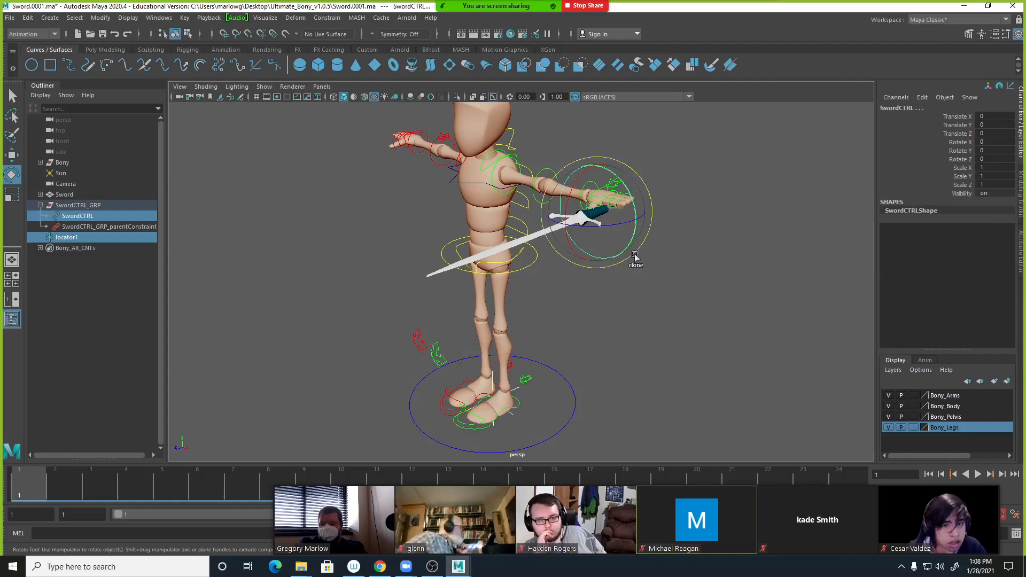
left_click(104, 19)
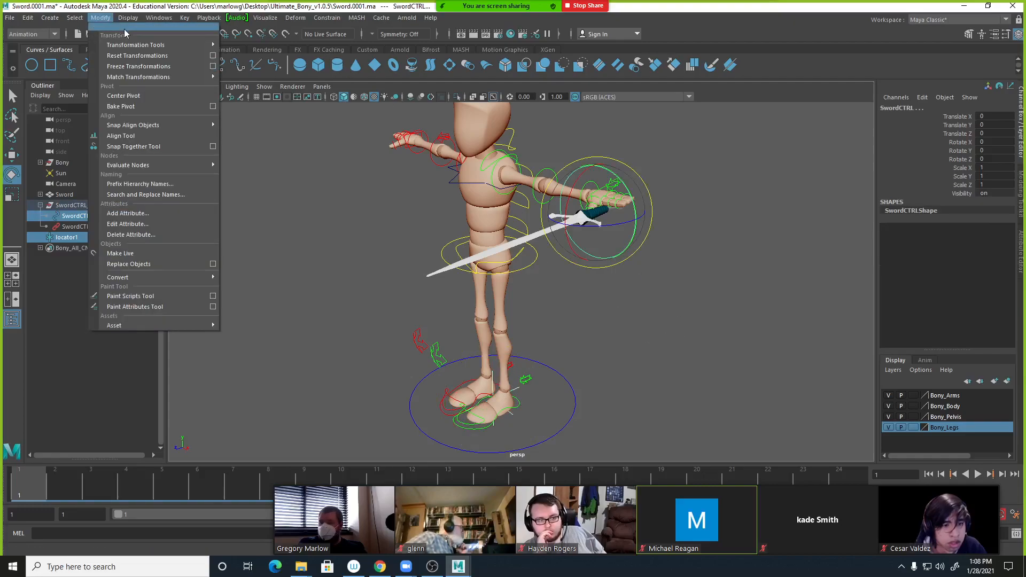
mouse_move(137, 80)
left_click(241, 66)
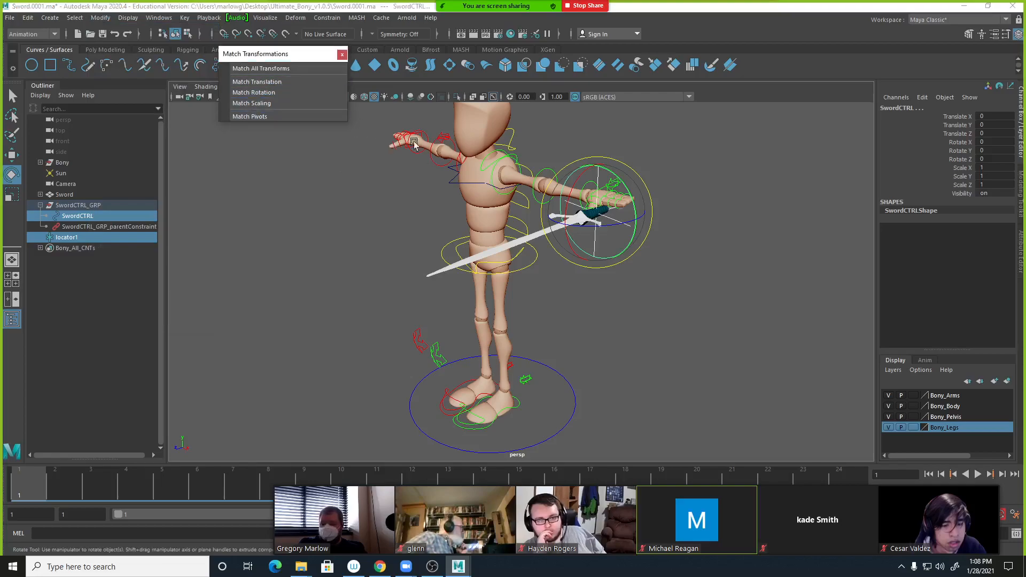
left_click(263, 94)
left_click(821, 261)
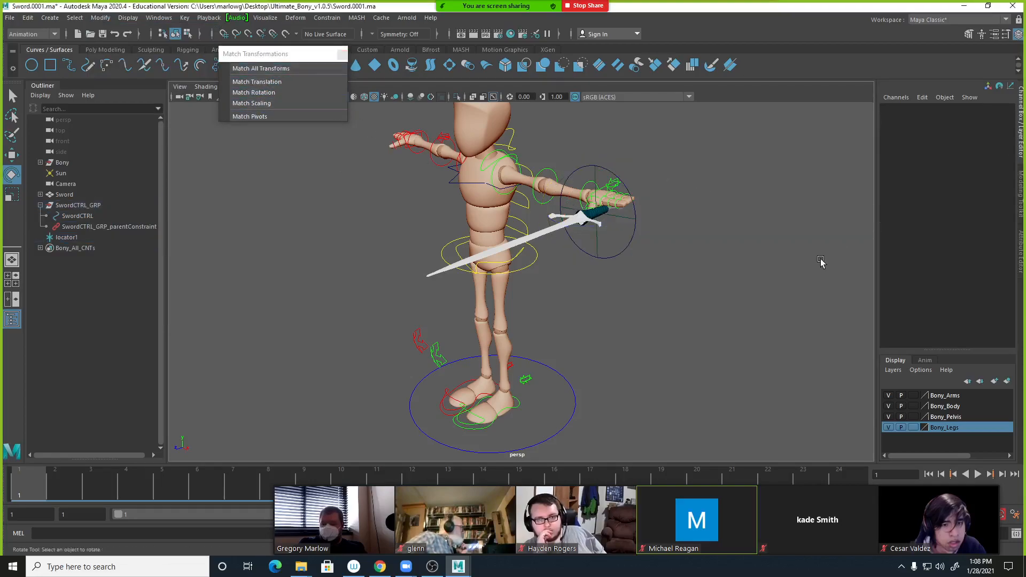
Move the locator along the sword's blade to about Translate X 4.69, Y 7.20, Z 3.46.
left_click(623, 223)
key("w")
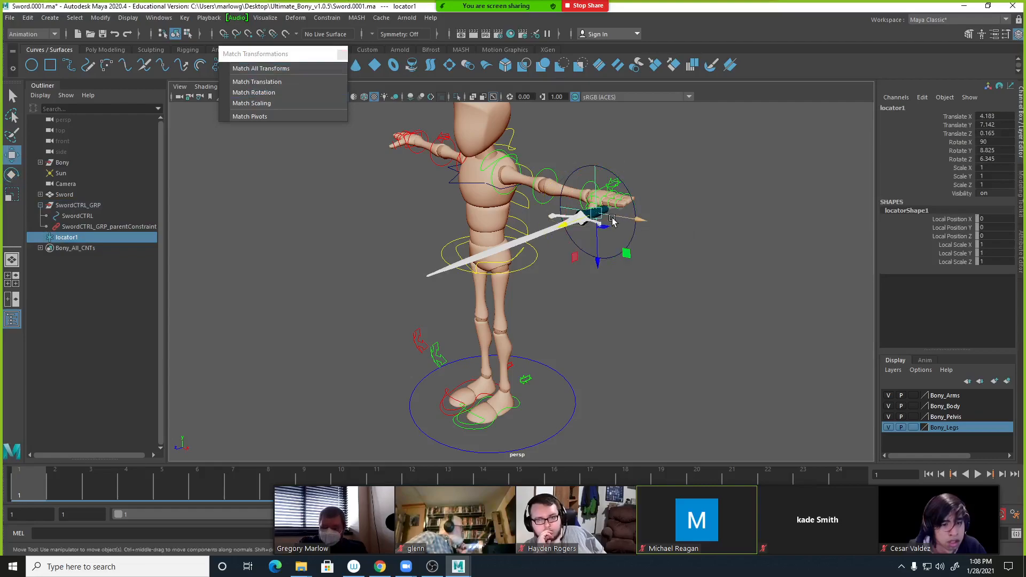
left_click_drag(575, 220, 451, 273)
left_click_drag(451, 273, 490, 291, "alt")
right_click_drag(571, 293, 671, 313, "alt")
left_click_drag(671, 314, 609, 306, "alt")
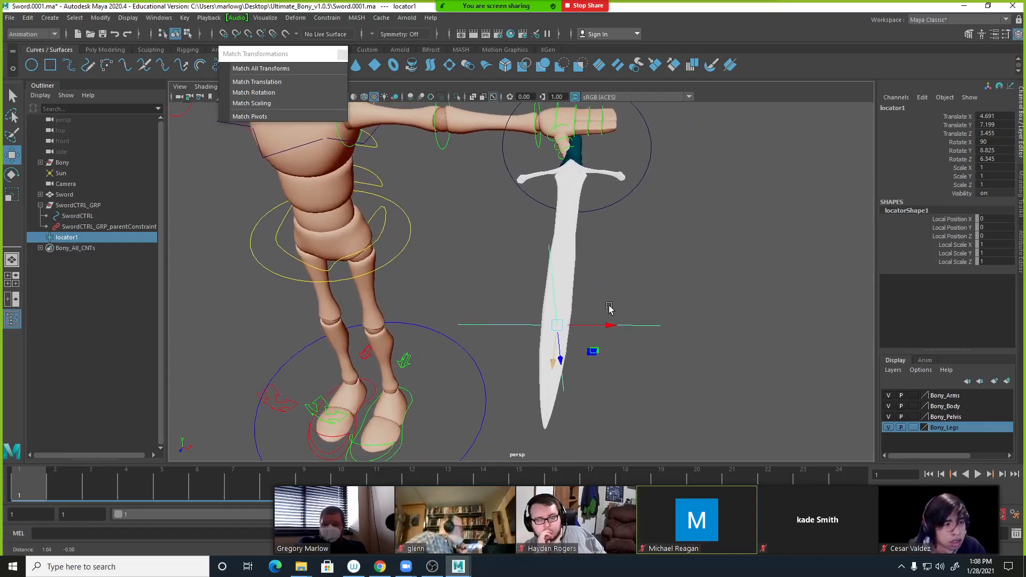
Rename the blade locator to BladeHold_Socket and parent it under SwordCTRL.
right_click_drag(609, 307, 640, 321, "alt")
left_click_drag(640, 320, 377, 339, "alt")
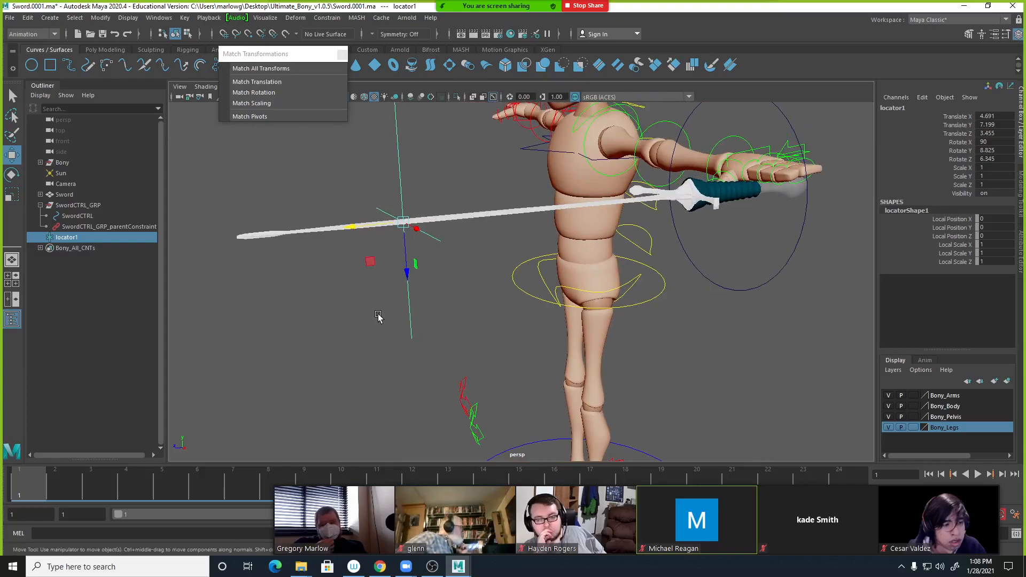
double_click(69, 237)
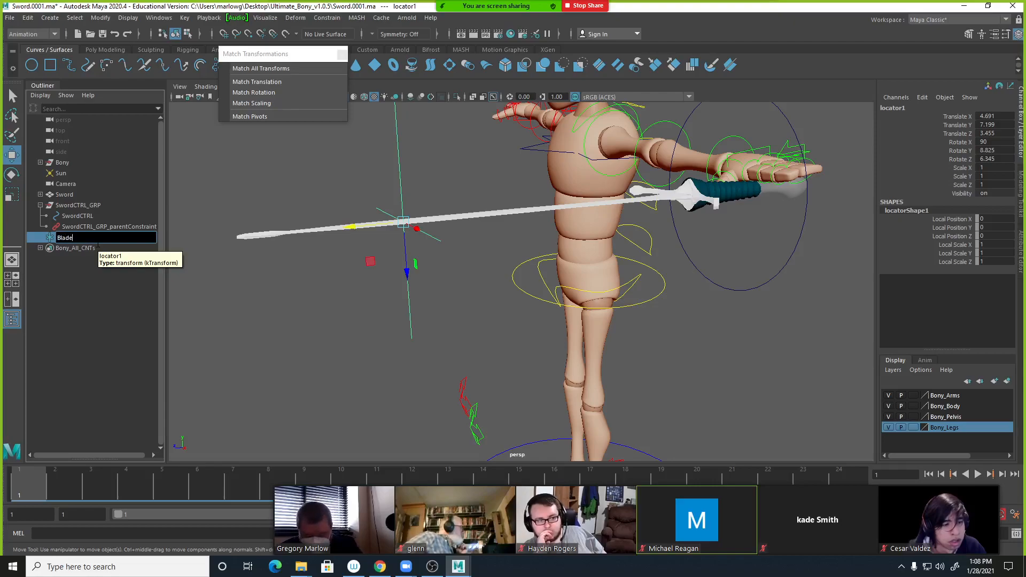
type("BladeHold_Socket")
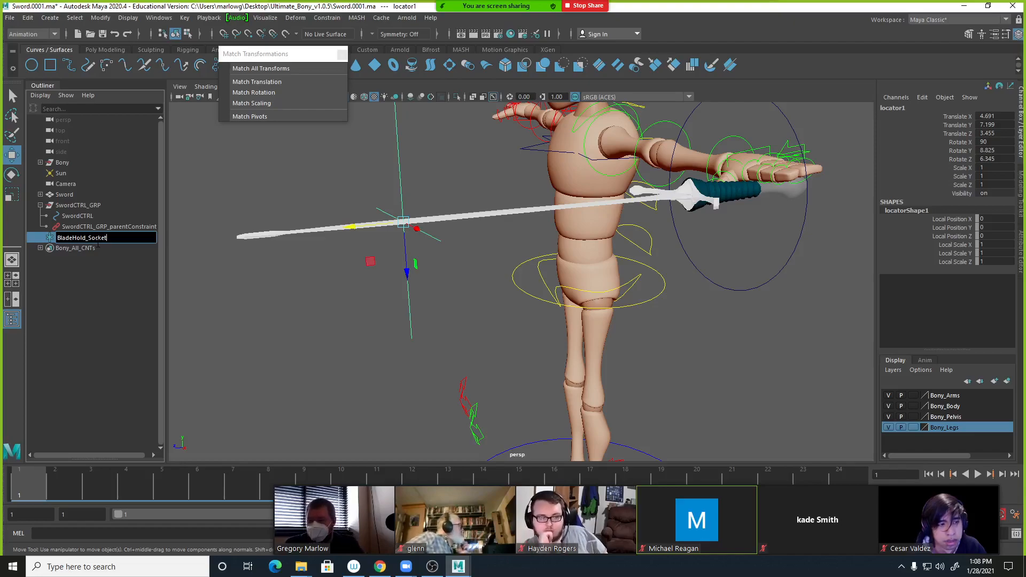
key("Return")
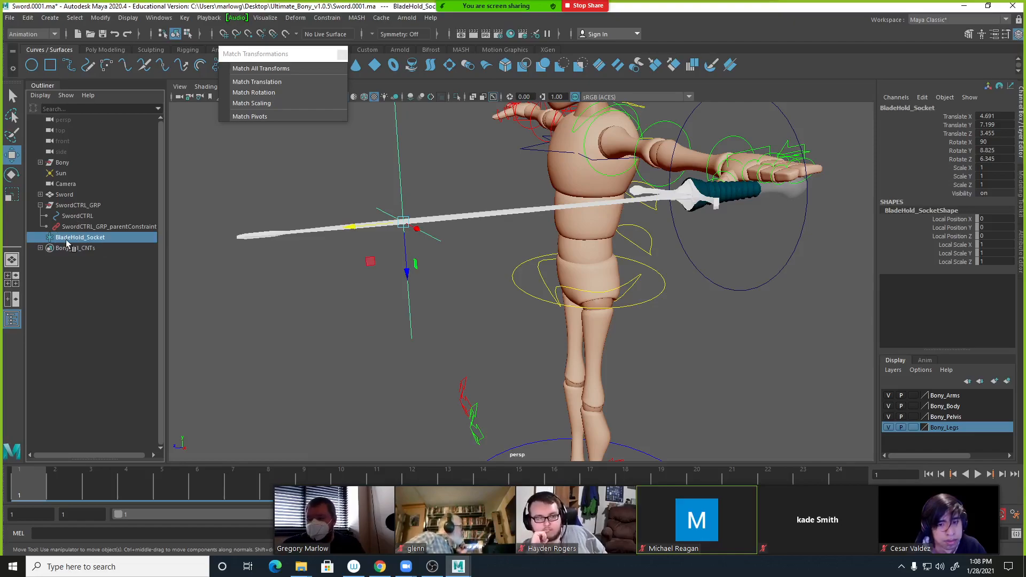
left_click_drag(67, 240, 81, 219)
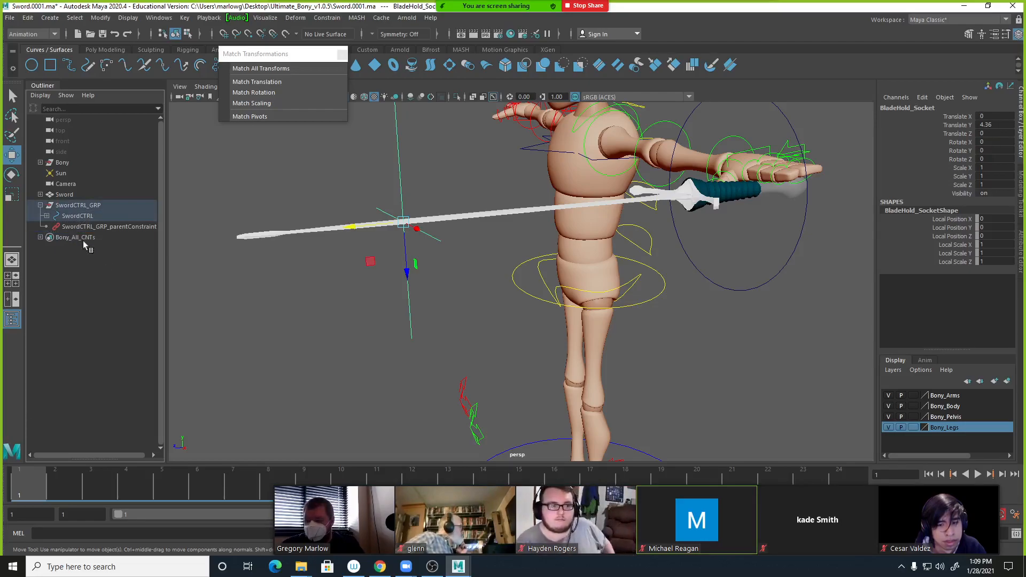
left_click(47, 215)
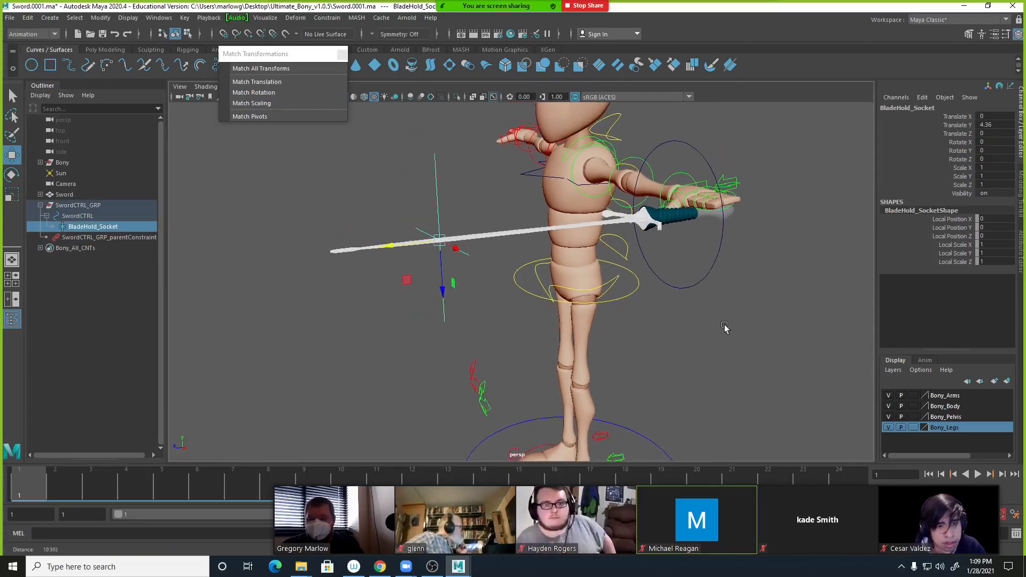
Rotate the left shoulder FK control to about 32.9, -47.8, -65.7 so the arm and sword hang down in front of the body.
scroll(772, 195, "down", 3)
left_click(772, 195)
left_click(614, 191)
key("e")
left_click_drag(615, 191, 376, 199)
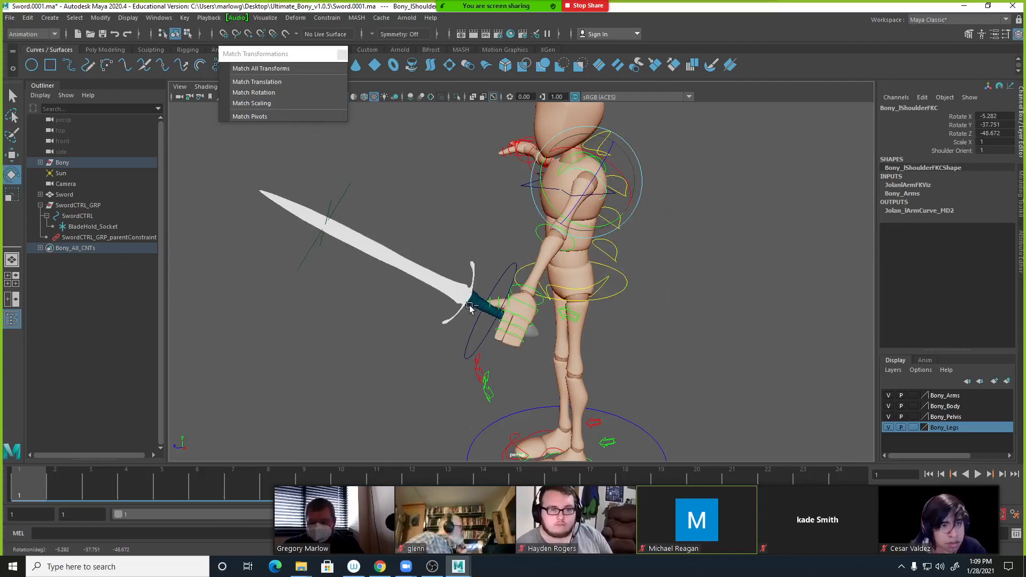
left_click_drag(443, 297, 555, 302, "alt")
left_click_drag(566, 229, 422, 186)
Switch the right arm to IK by setting its Switch Ik Fk attribute to 0.
left_click(411, 148)
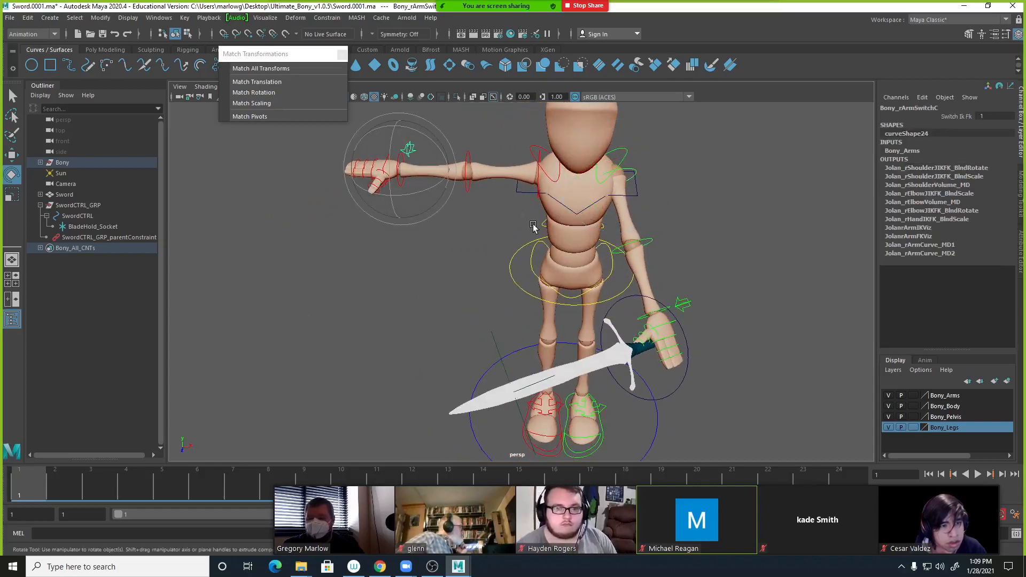
left_click(959, 116)
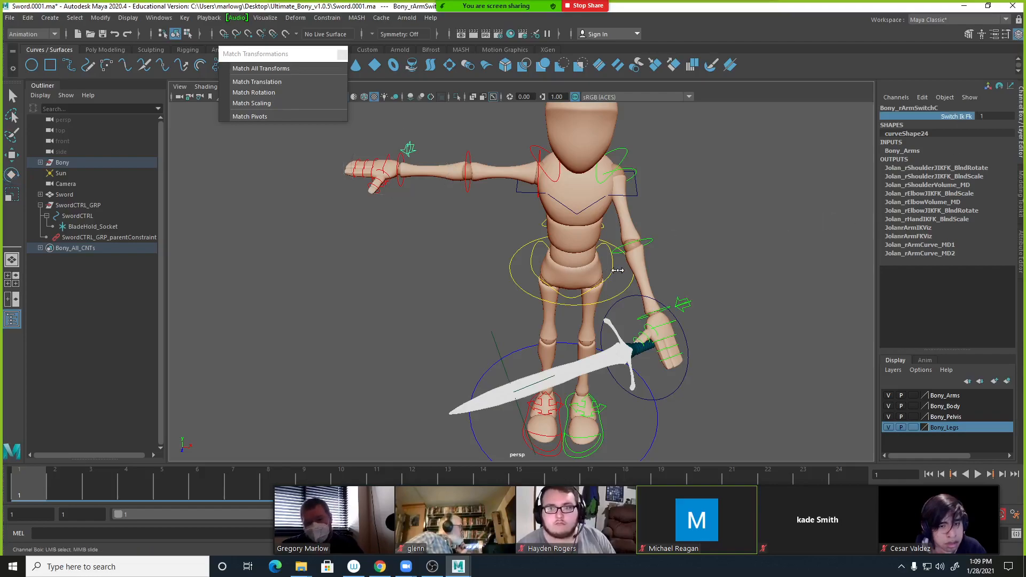
middle_click_drag(746, 287, 452, 289)
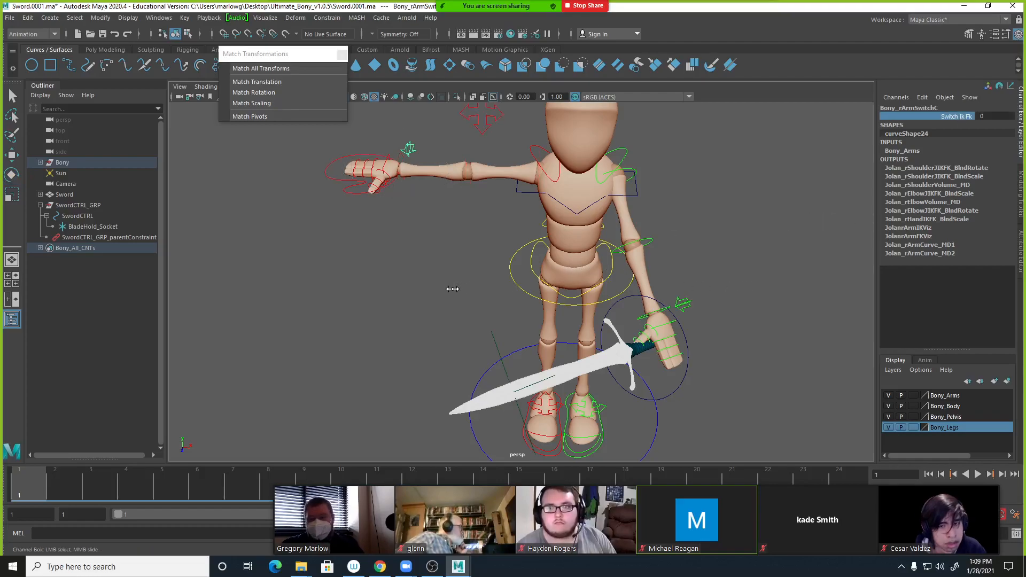
Test-bend the torso with the lower spine FK control to check the right arm's IK, and undo the rotation.
left_click(352, 193)
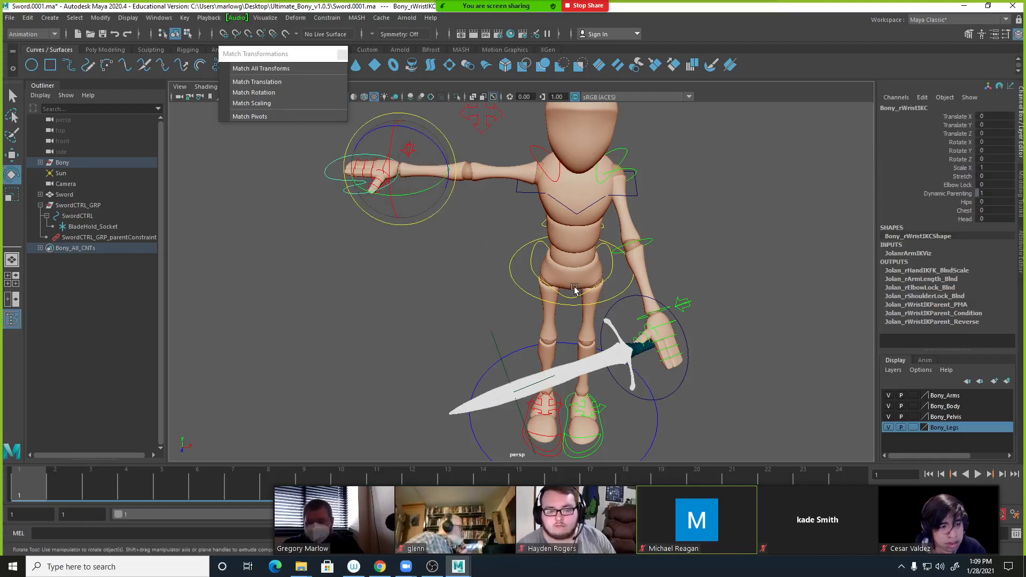
left_click(581, 227)
left_click_drag(581, 227, 542, 223)
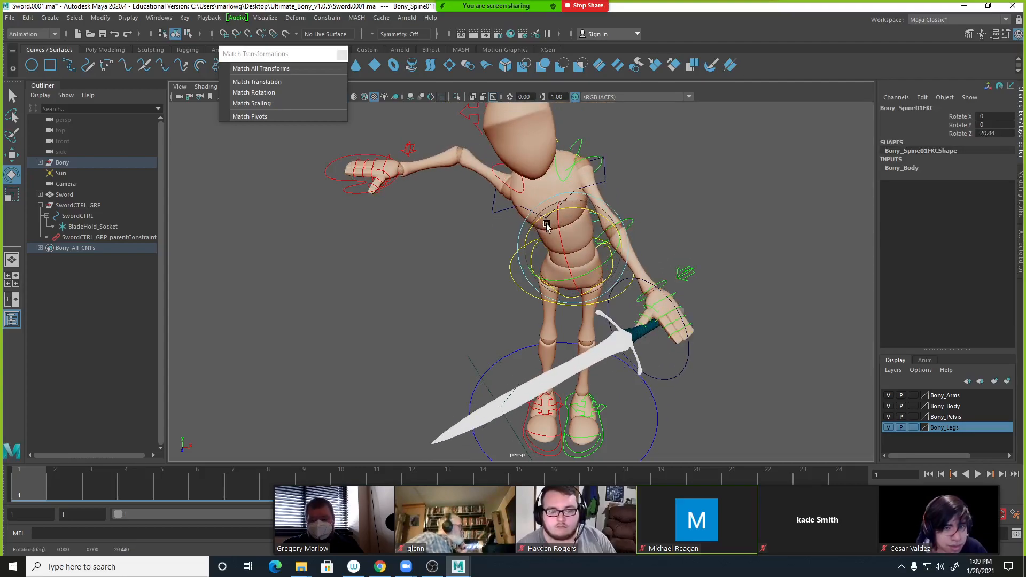
key("ctrl+z")
left_click(685, 212)
Test the left arm in IK by setting its Switch Ik Fk to 0 and moving its wrist control, and undo both changes.
middle_click_drag(706, 265, 639, 240, "alt")
scroll(709, 260, "down", 2)
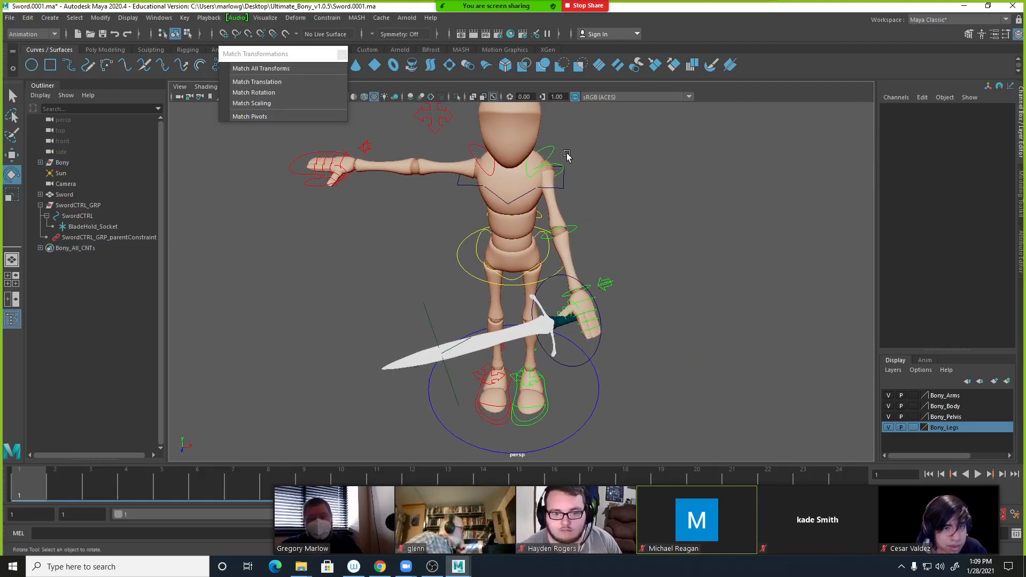
left_click(609, 284)
left_click(965, 118)
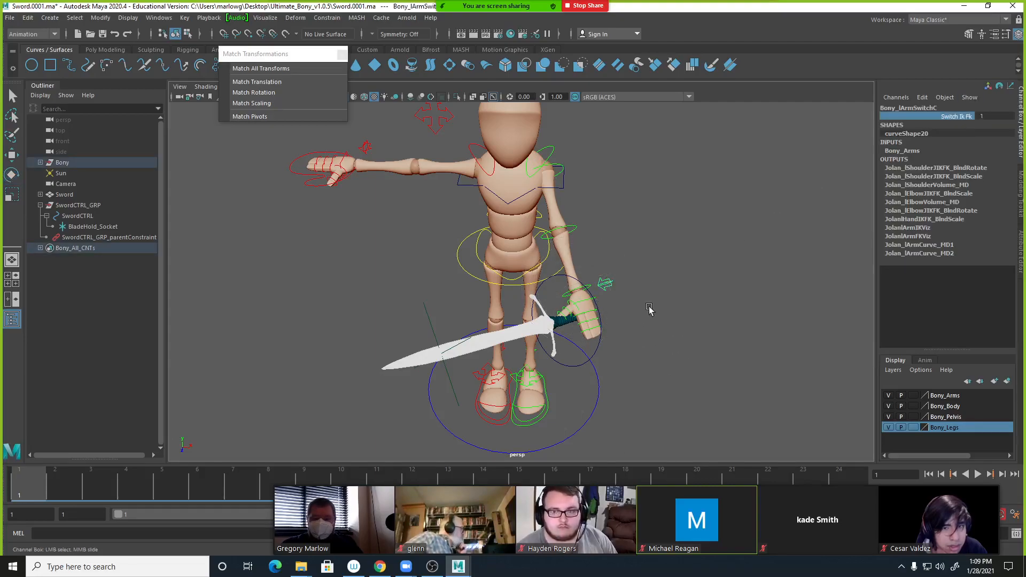
middle_click_drag(729, 313, 705, 313)
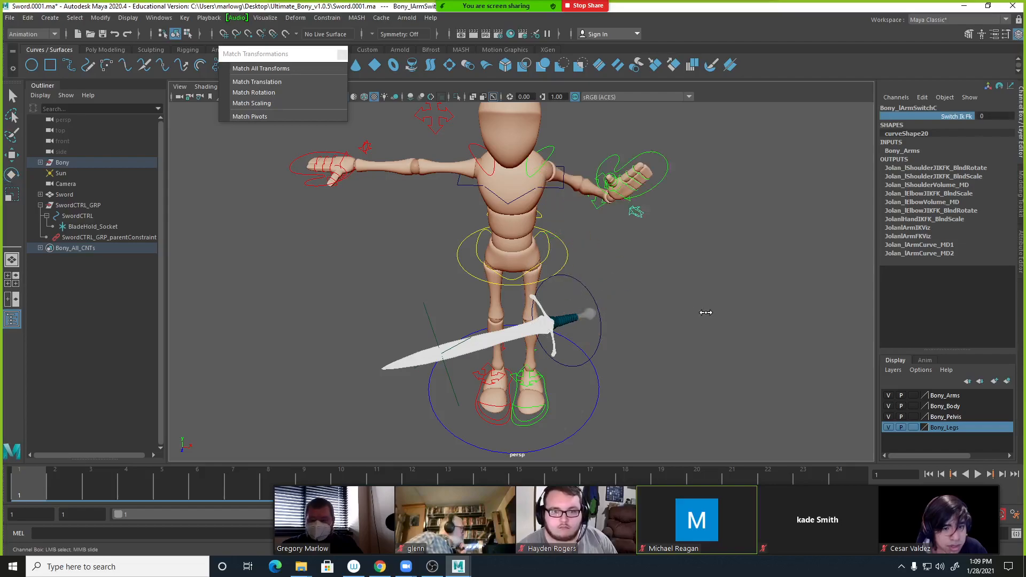
left_click(633, 167)
key("e")
key("w")
left_click_drag(614, 206, 717, 242)
key("ctrl+z")
key("ctrl+z")
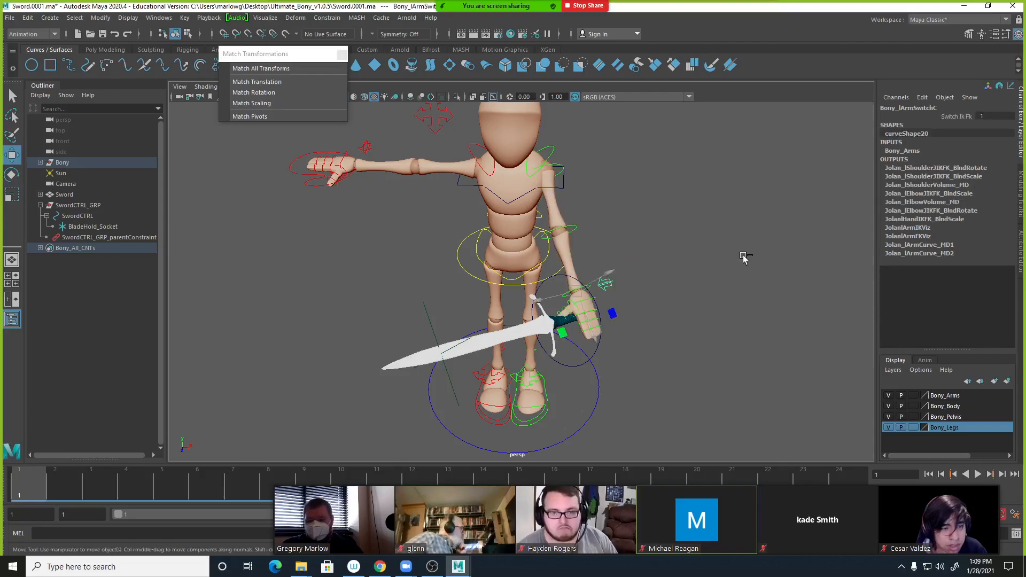
left_click(755, 276)
Rotate the left shoulder FK control and bend the elbow to Rotate Y about -29.4, angling the sword across the front of the body.
left_click(557, 166)
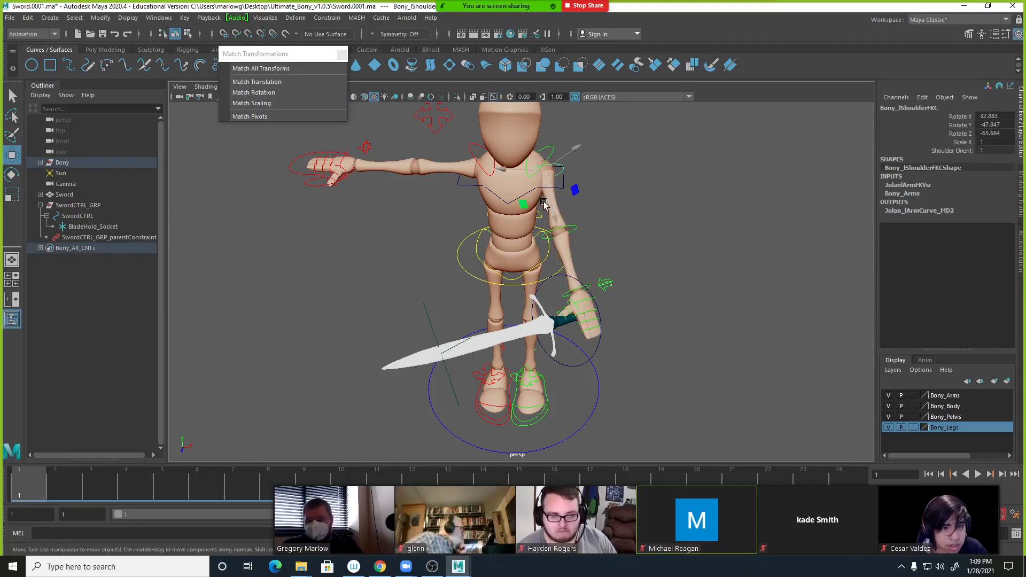
key("e")
left_click_drag(544, 198, 564, 180)
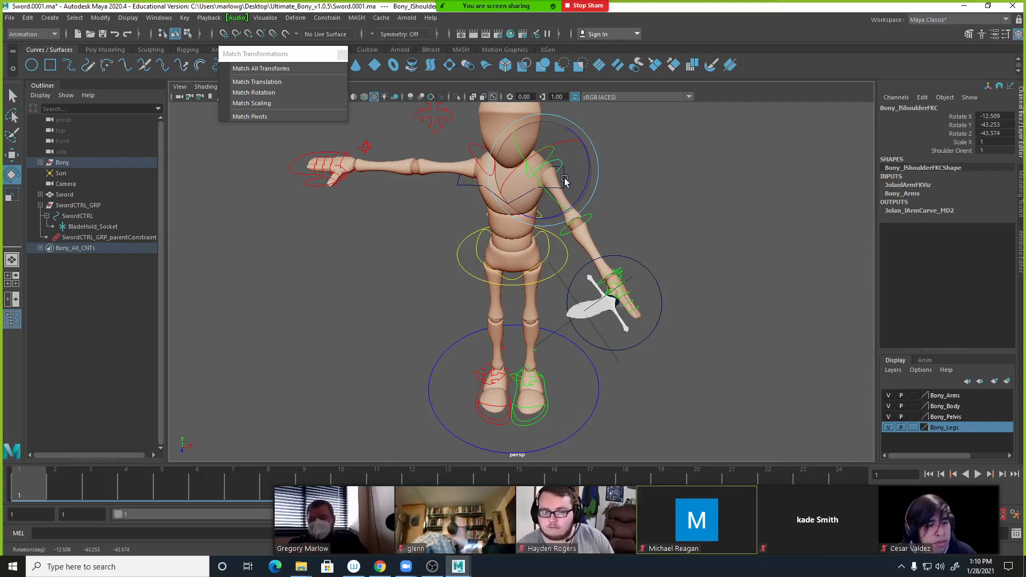
left_click(564, 178)
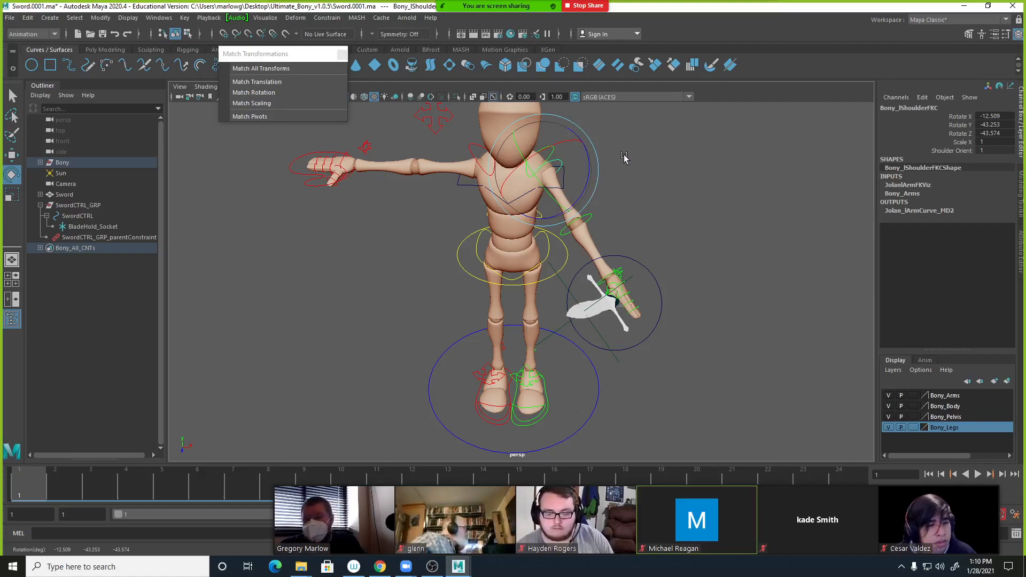
left_click(561, 161)
left_click_drag(573, 181, 677, 256)
left_click(674, 255)
left_click(571, 226)
left_click_drag(534, 268, 297, 140)
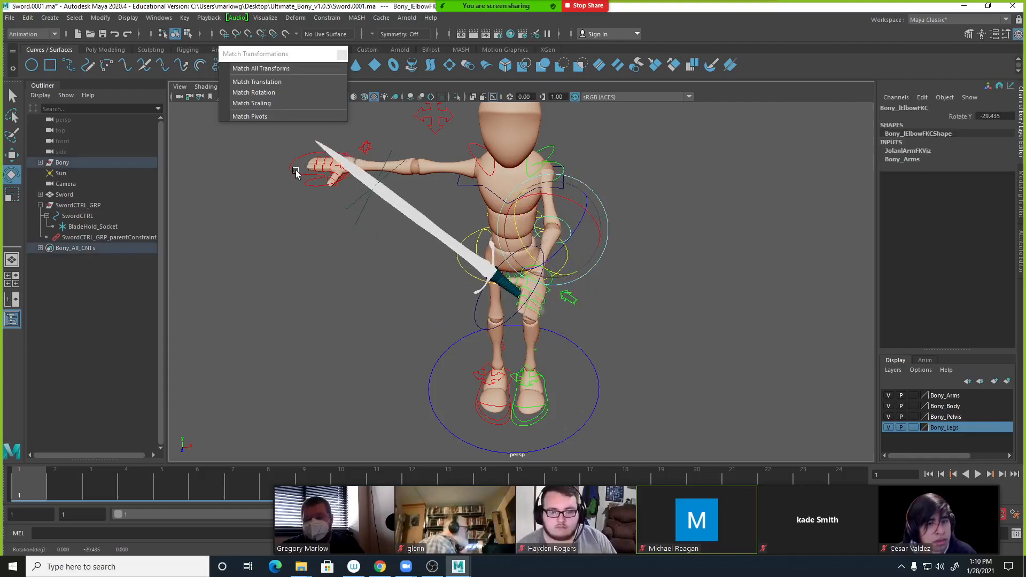
Place the right wrist IK control at the blade, at about Translate 1.91, -0.77, -2.29 and Rotate -51.3, -60.0, -52.1.
left_click_drag(349, 199, 458, 239, "alt")
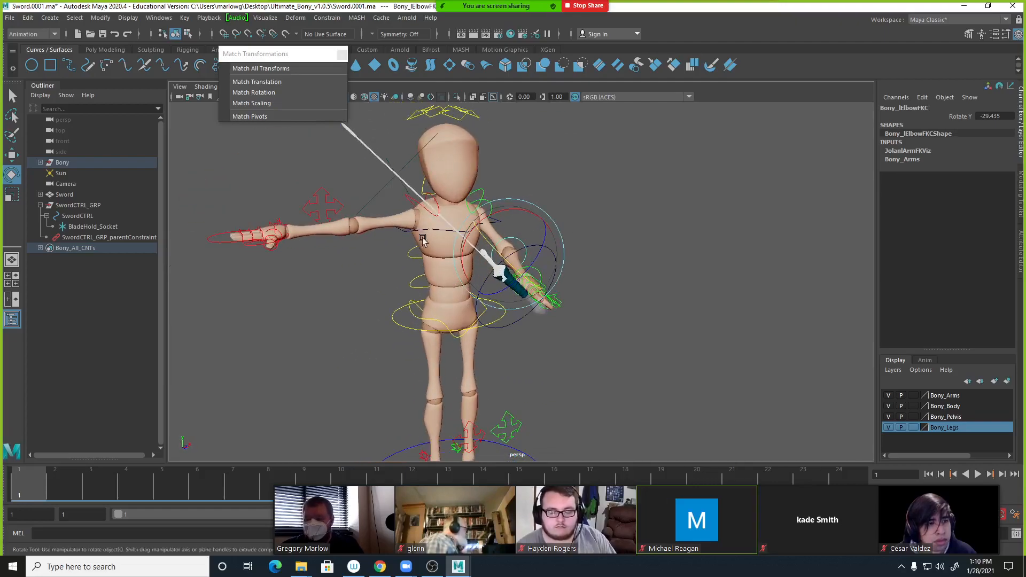
left_click(220, 239)
left_click_drag(318, 231, 358, 314)
key("w")
left_click_drag(271, 316, 261, 247)
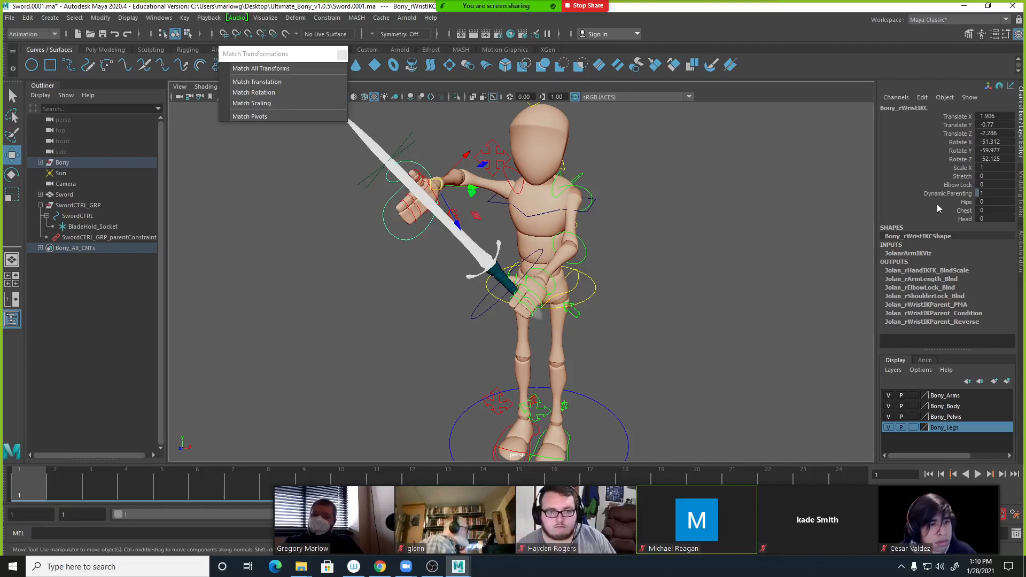
Parent-constrain the right wrist IK control to BladeHold_Socket.
left_click(403, 144)
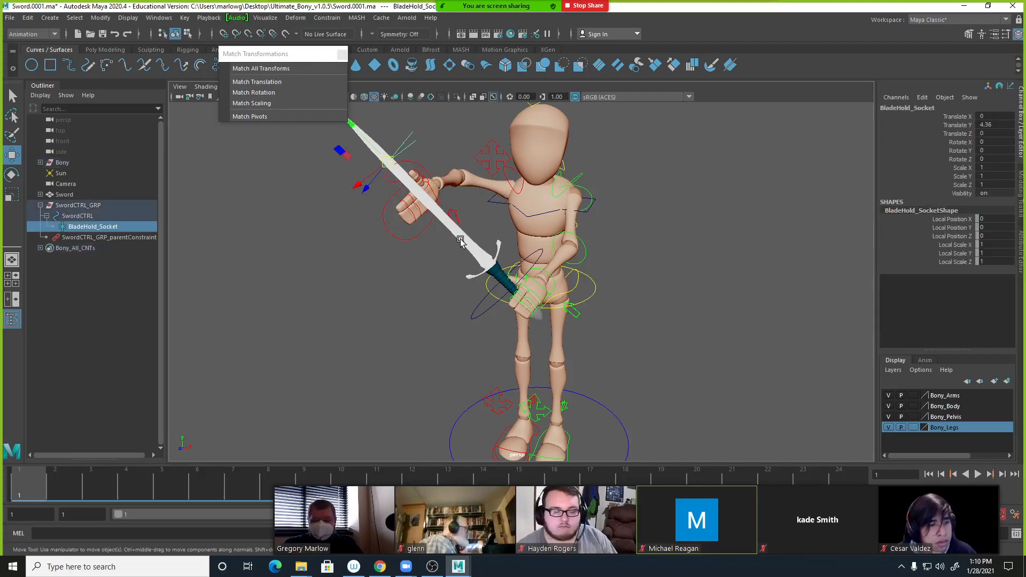
left_click(421, 167, "shift")
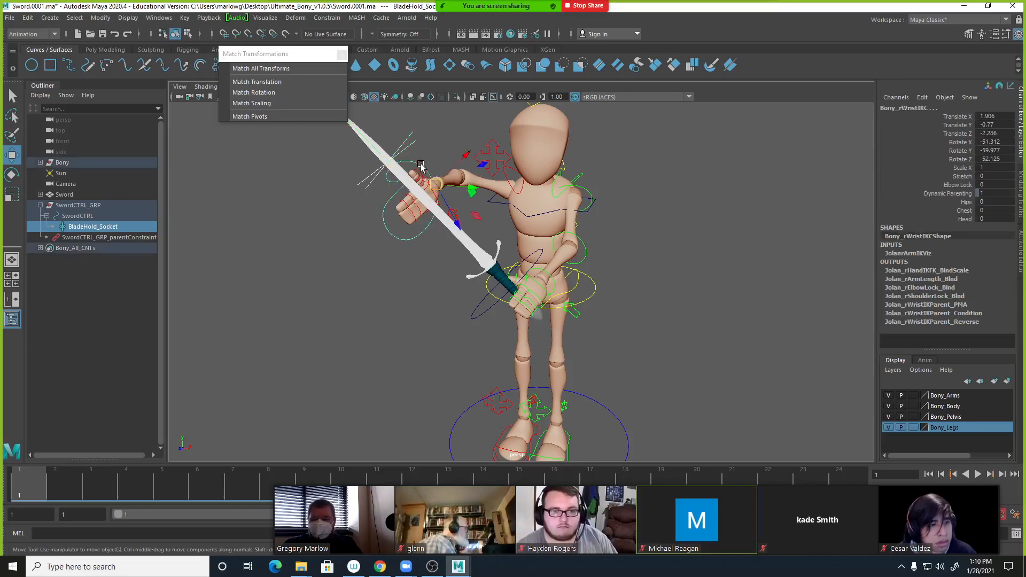
left_click(337, 21)
left_click(344, 46)
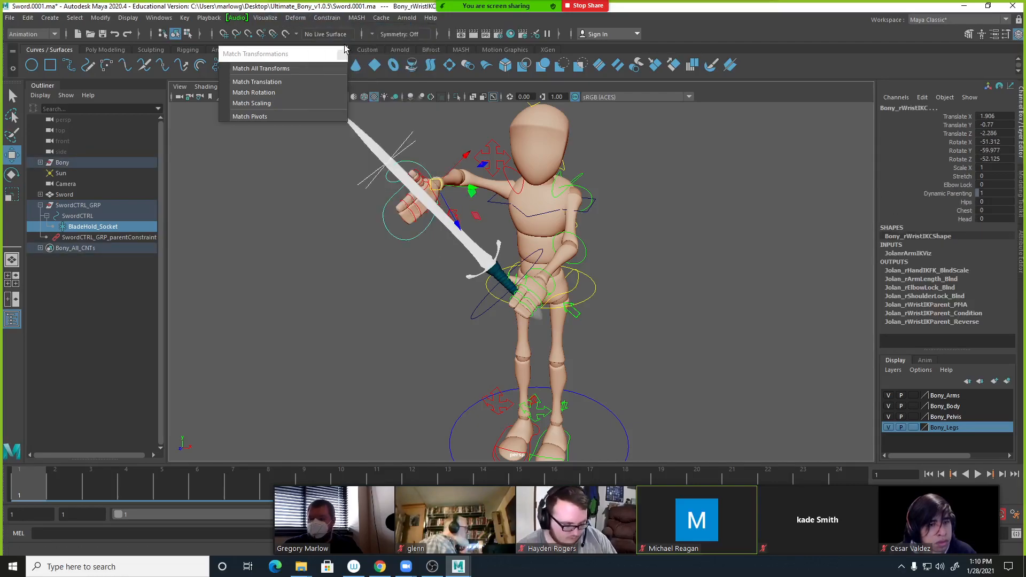
Test the constrained right hand by rotating the left shoulder FK control and the right wrist IK control.
left_click(590, 197)
key("e")
mouse_move(550, 203)
left_mouse_down()
mouse_move(560, 211)
mouse_move(537, 199)
mouse_move(551, 207)
left_mouse_up()
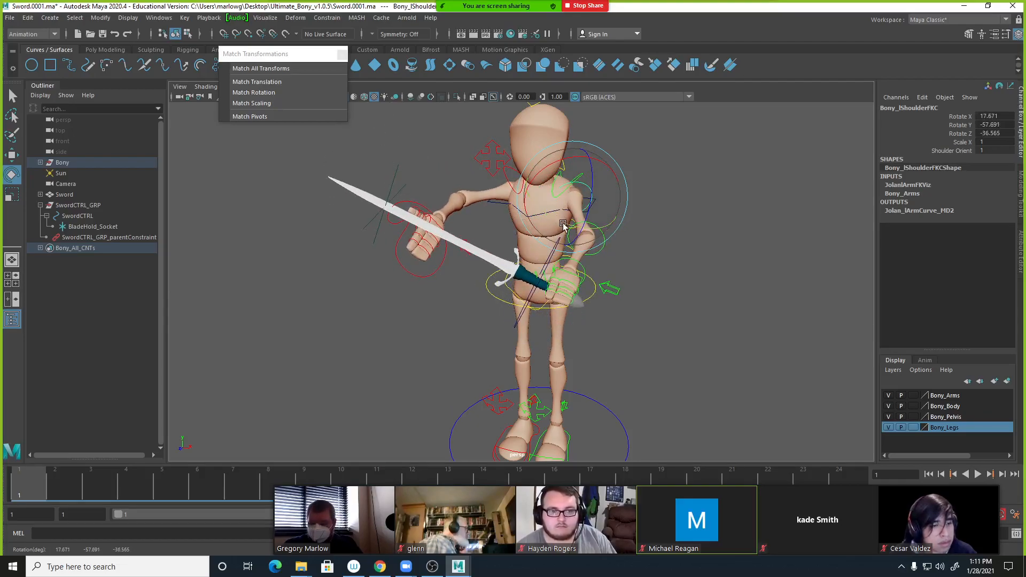
left_click(438, 273)
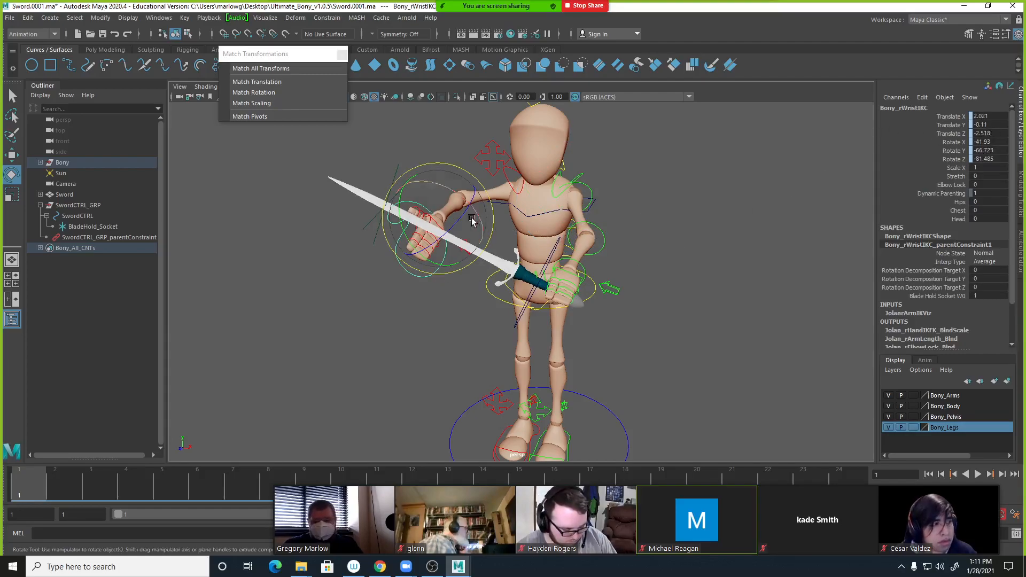
left_click_drag(452, 214, 460, 224)
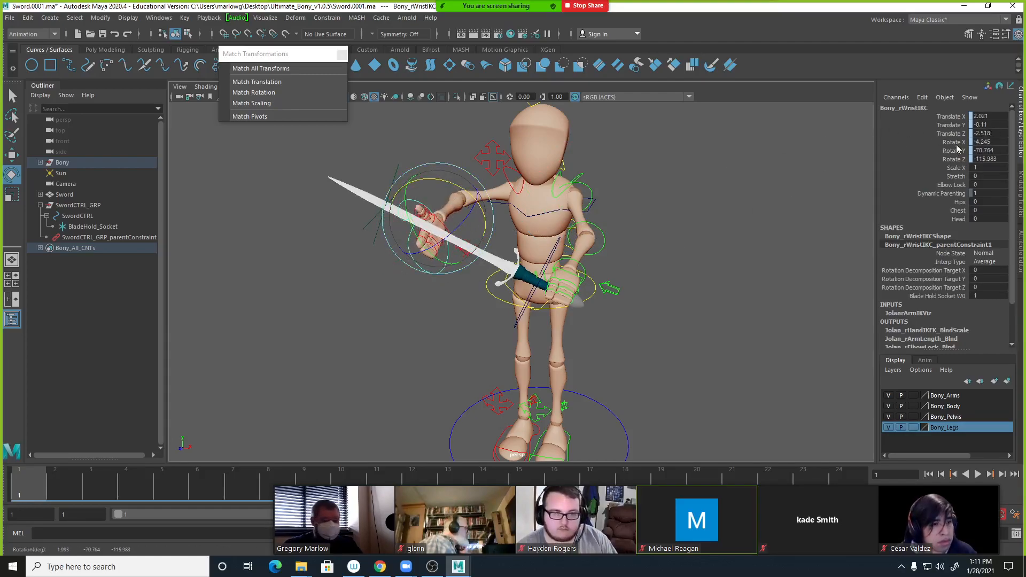
left_click(619, 190)
Undo the test rotations and the parent constraint on the right wrist IK control.
key("ctrl+z")
key("ctrl+z")
key("ctrl+z")
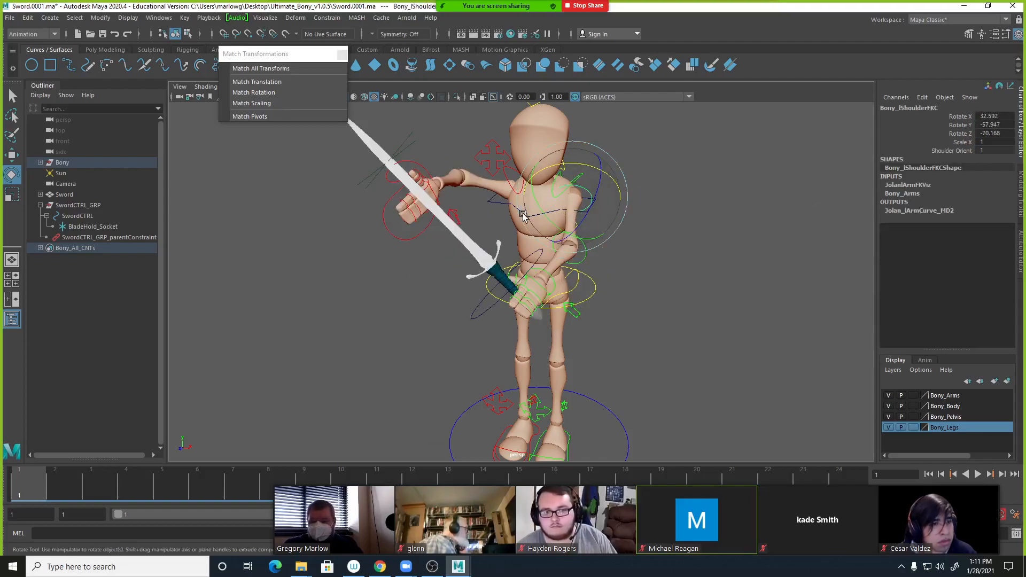
key("ctrl+z")
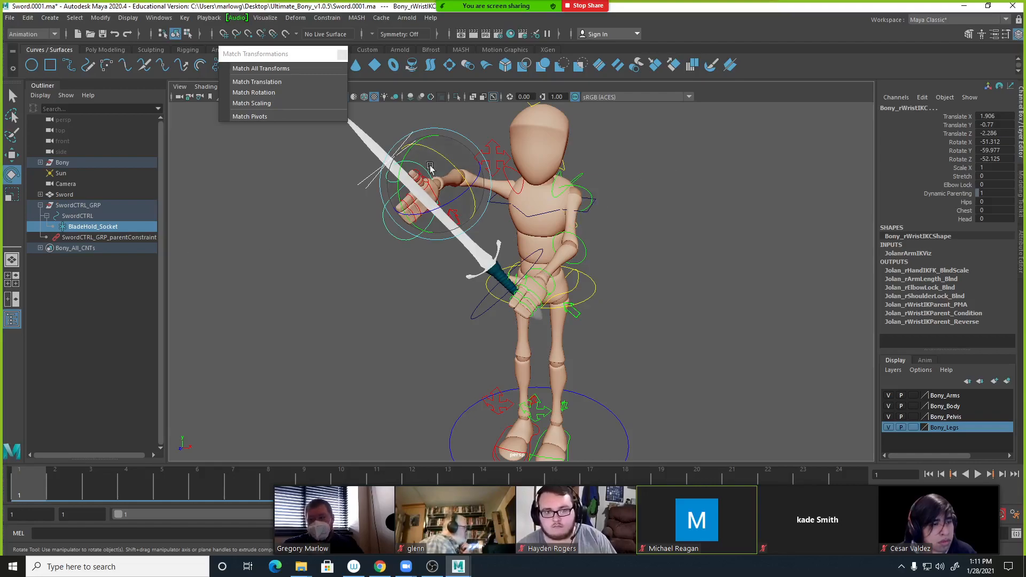
Expand the whole Bony hierarchy and select Bony_rWristIKCG, the parent group of the right wrist IK control.
left_click(523, 176)
left_click(428, 170)
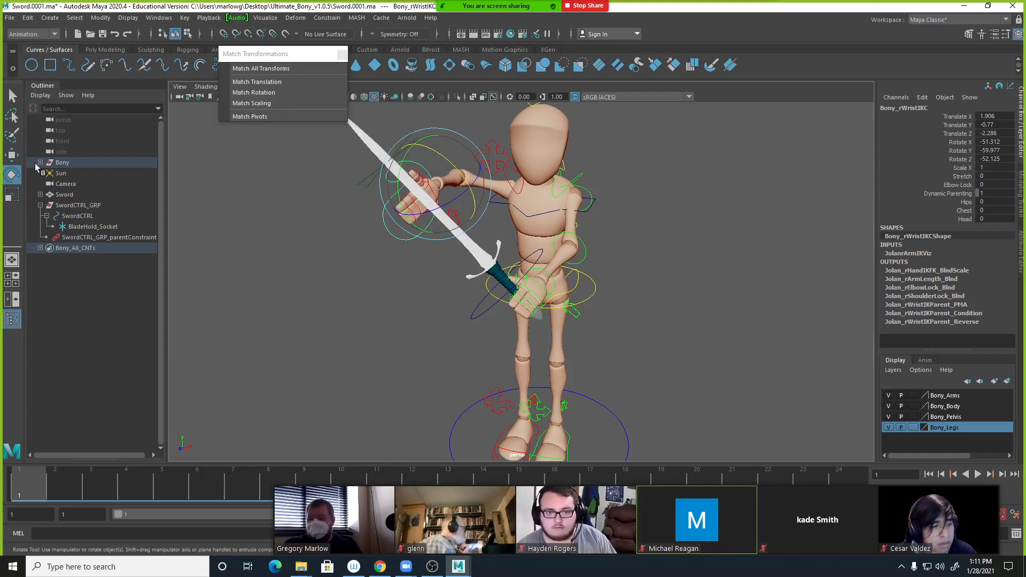
left_click(761, 219)
left_click(417, 166)
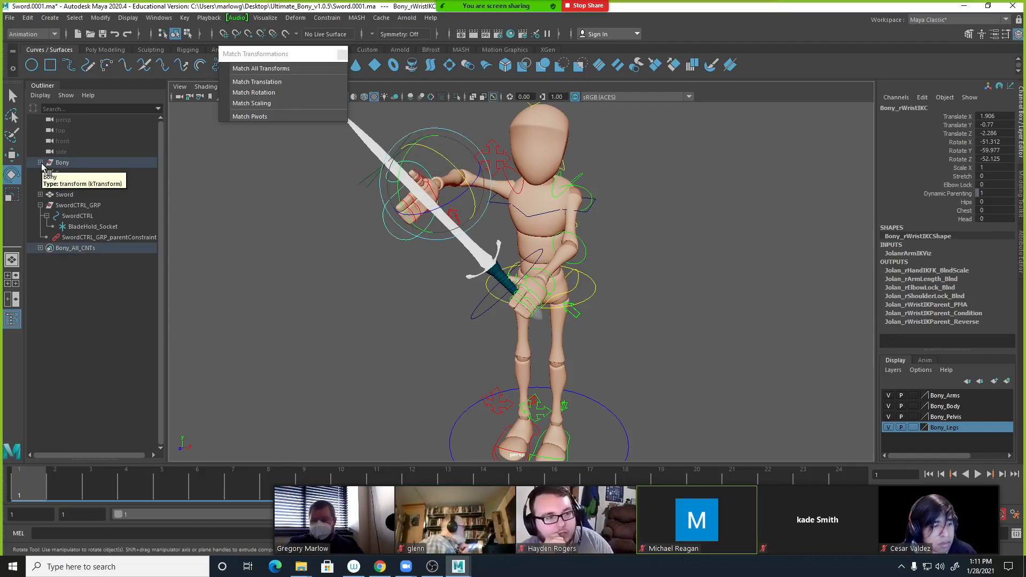
left_click(40, 162, "shift")
left_click_drag(167, 216, 217, 216)
scroll(120, 288, "down", 10)
scroll(123, 296, "down", 10)
left_click_drag(212, 194, 207, 217)
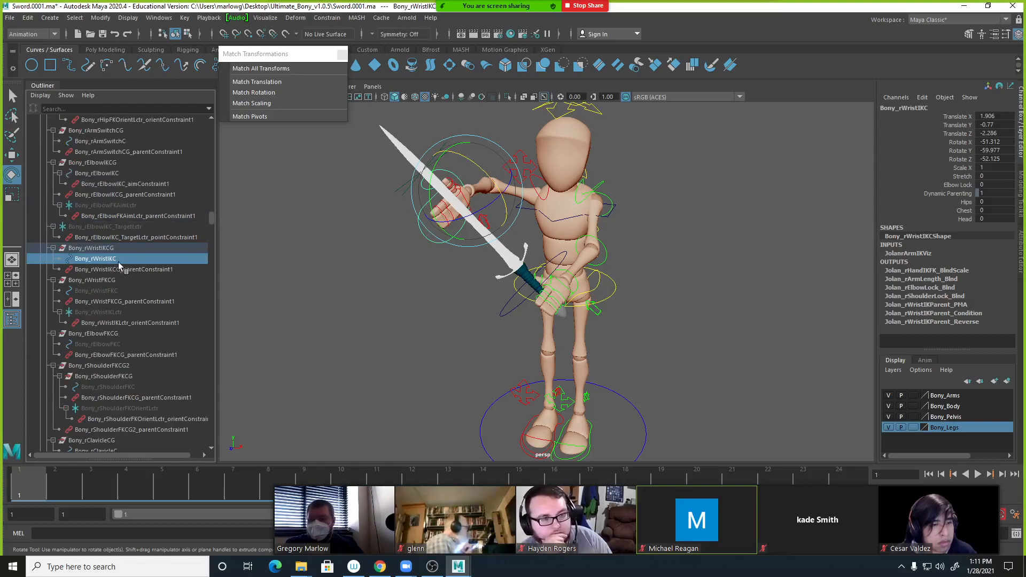
left_click(94, 249)
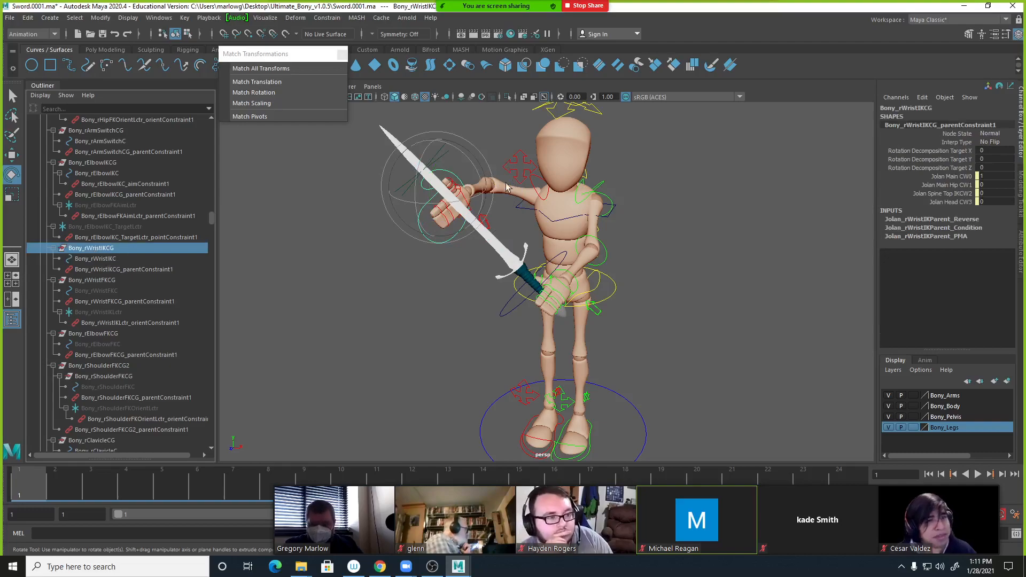
key("w")
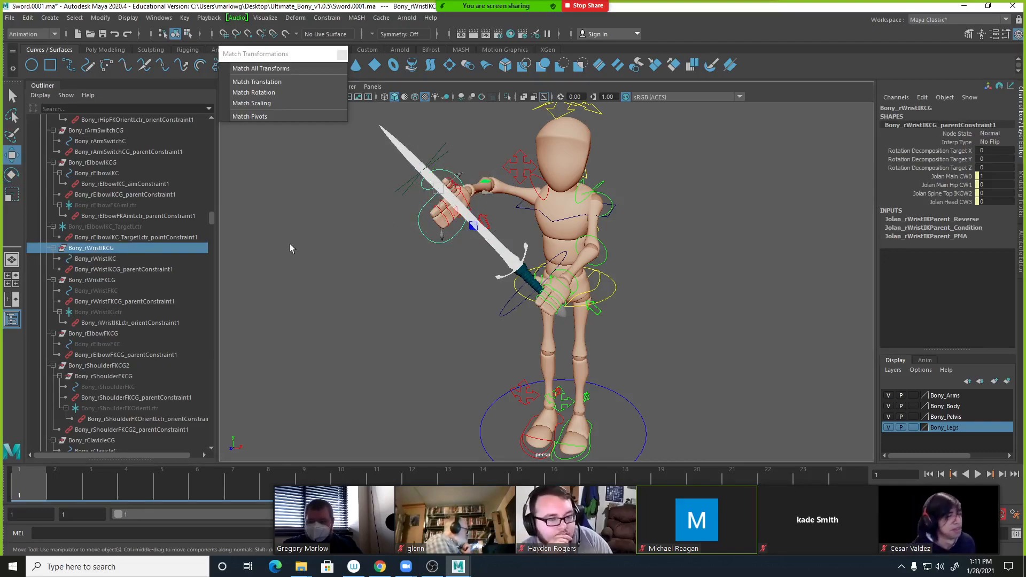
Parent-constrain Bony_rWristIKCG to the BladeHold_Socket locator.
left_click(95, 260)
left_click(97, 250)
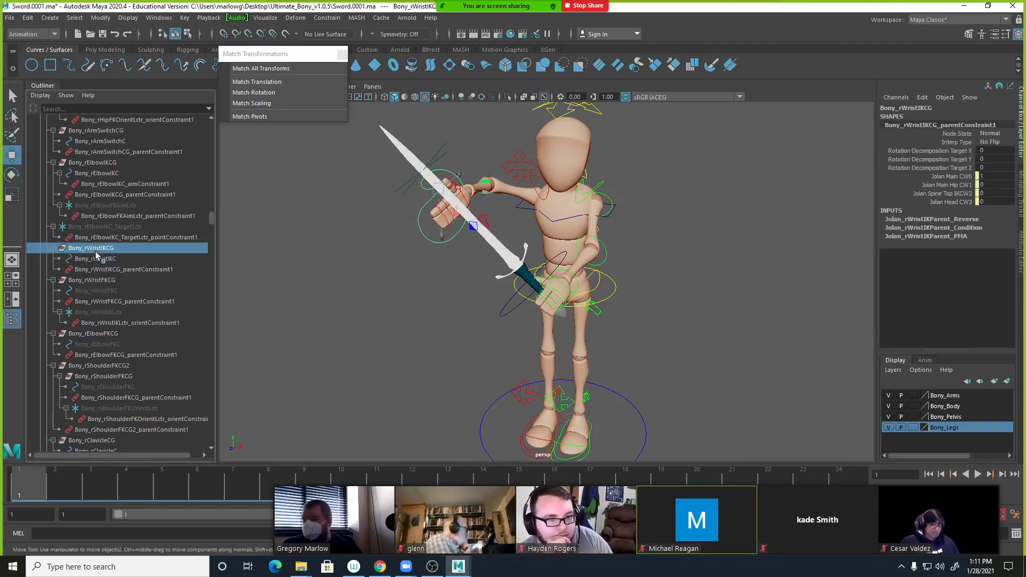
left_click(442, 152)
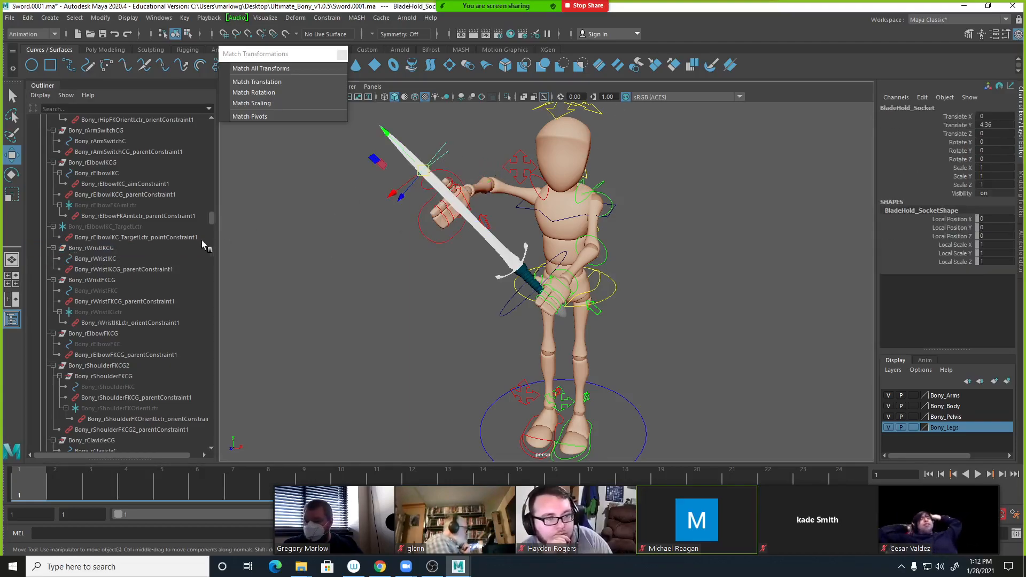
left_click(107, 249)
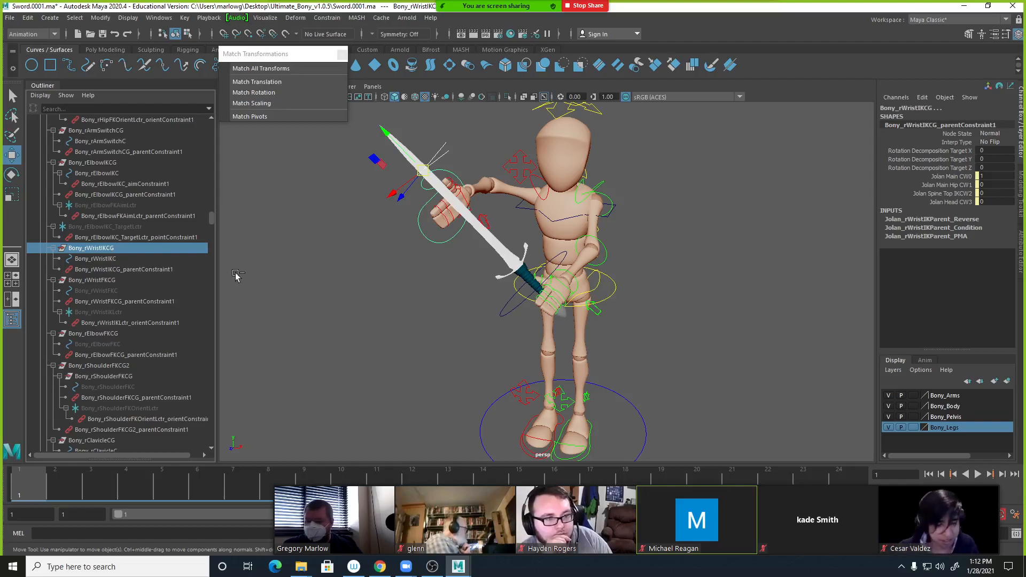
left_click(327, 18)
left_click(340, 46)
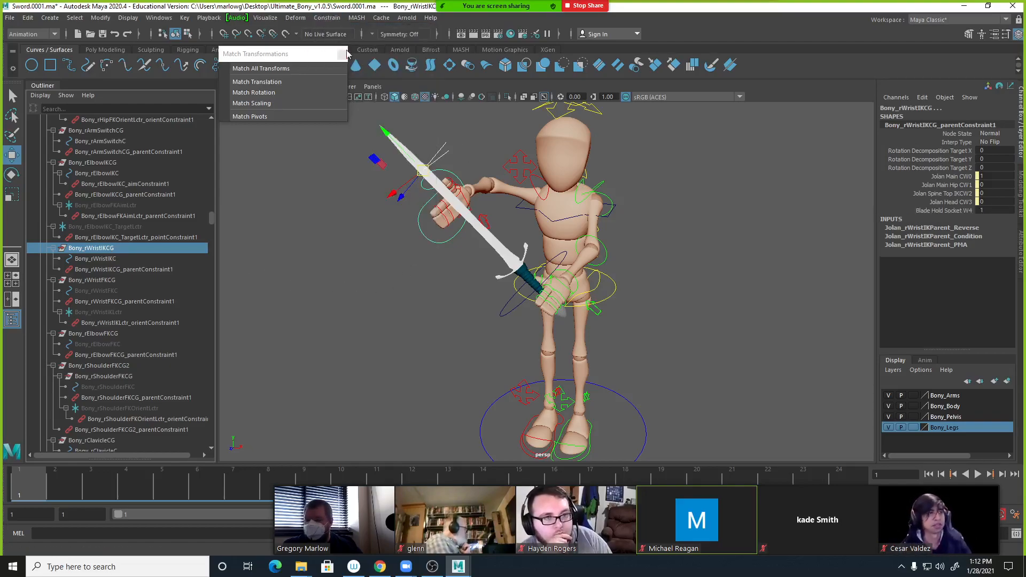
Test the constrained right wrist group by rotating the left shoulder FK control.
left_click(638, 237)
left_click(608, 201)
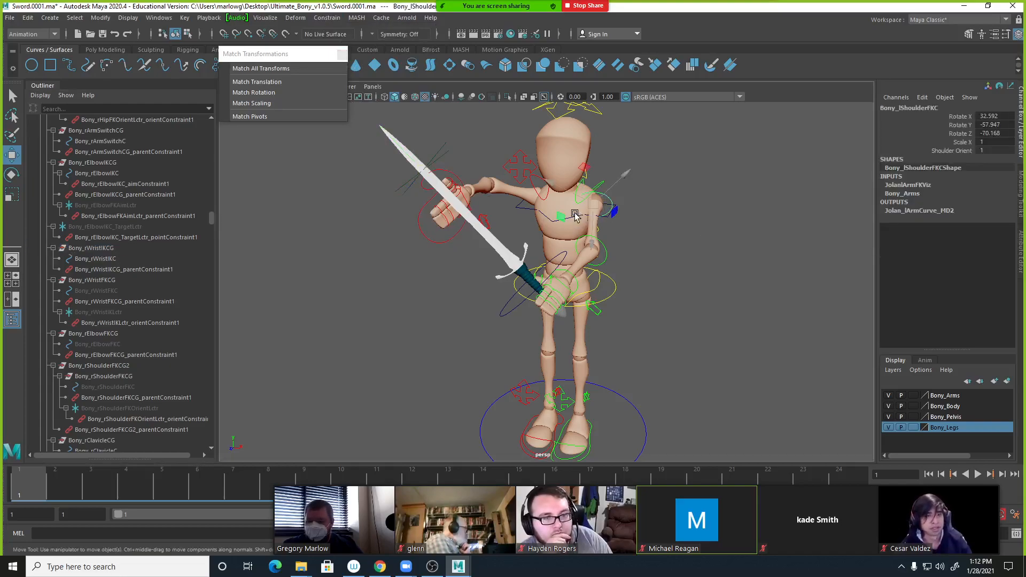
key("e")
left_click_drag(571, 215, 599, 228)
Undo the shoulder test rotation and the new constraint on Bony_rWristIKCG, and select the group's existing parent constraint.
left_click(75, 260)
left_click(94, 248)
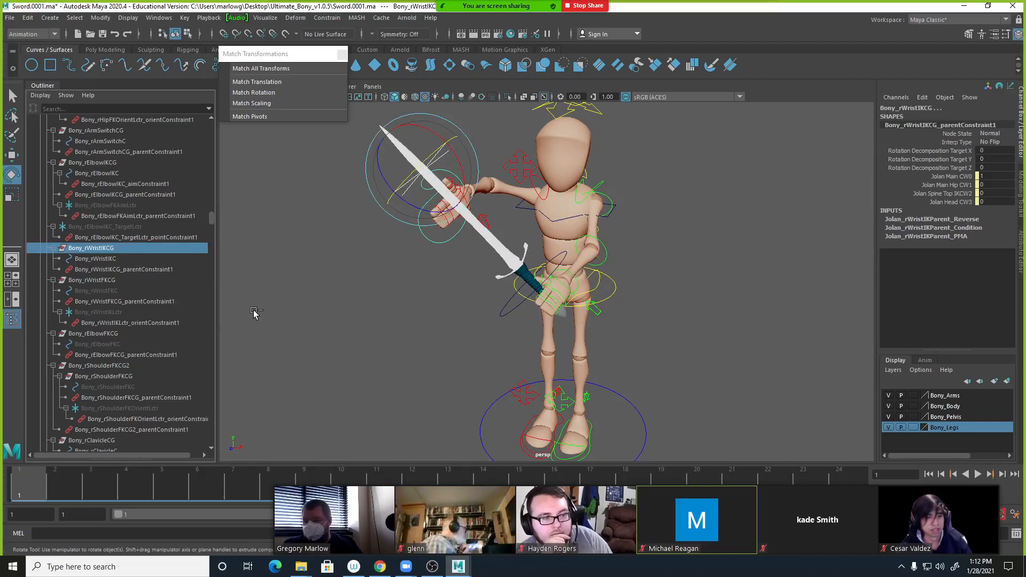
key("ctrl+z")
left_click(134, 269)
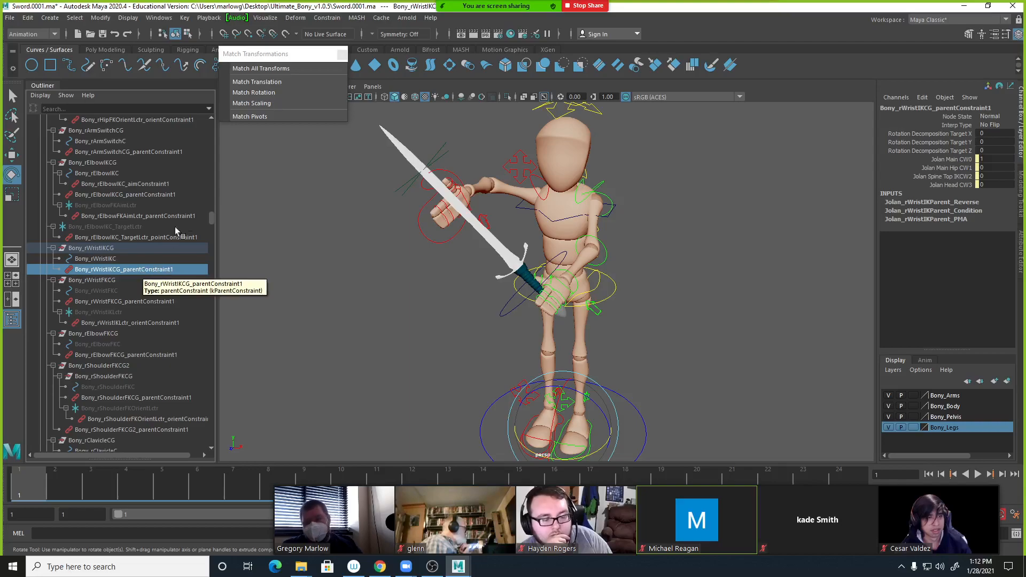
Try rotating the BladeHold_Socket locator on the blade near the right hand.
left_click(448, 160)
middle_click_drag(466, 159, 456, 235, "alt")
right_click_drag(456, 235, 522, 280, "alt")
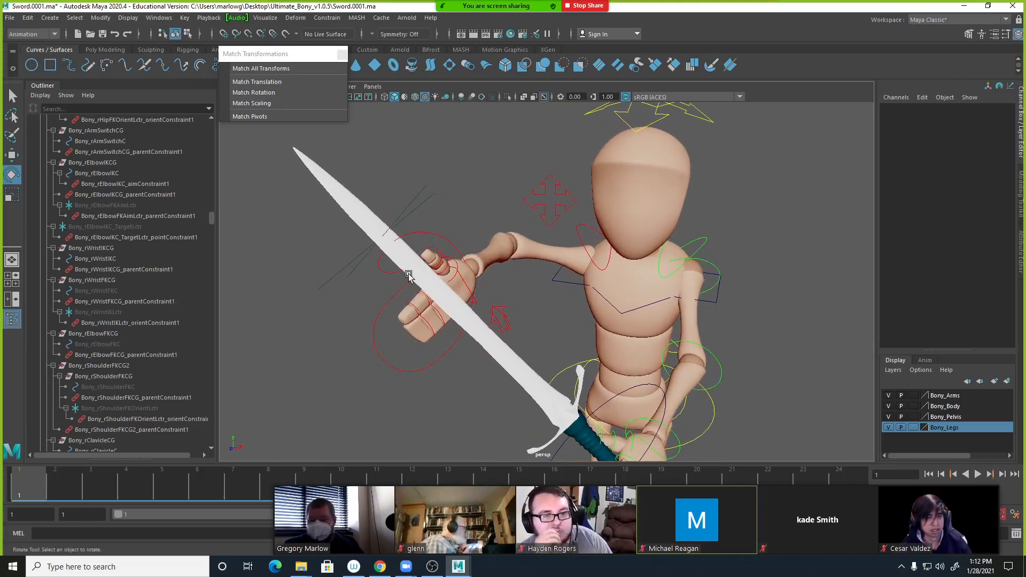
left_click(417, 186)
left_click_drag(394, 232, 420, 233)
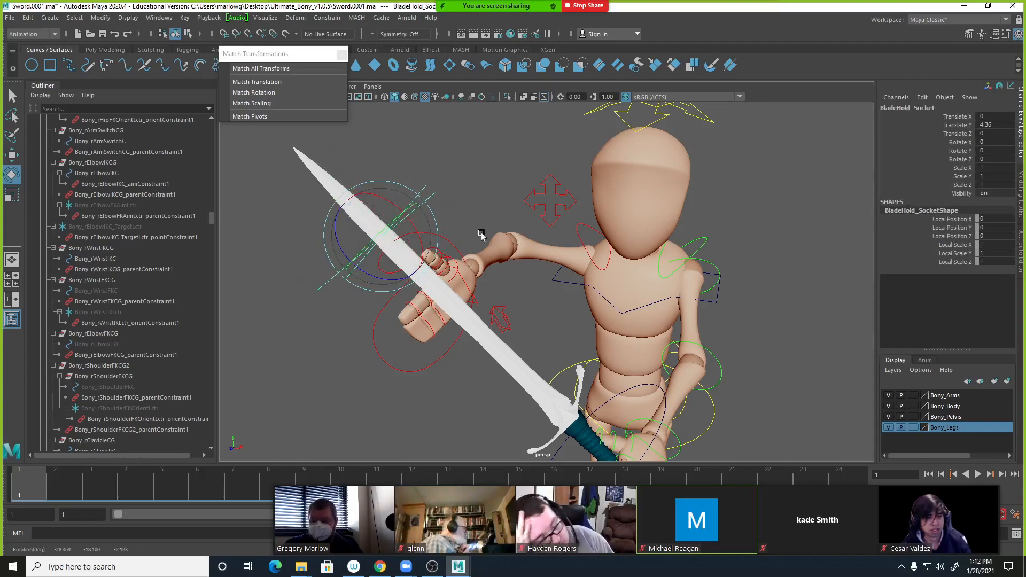
Match the translation of the right wrist IK control to BladeHold_Socket.
left_click(477, 198)
left_click(440, 237)
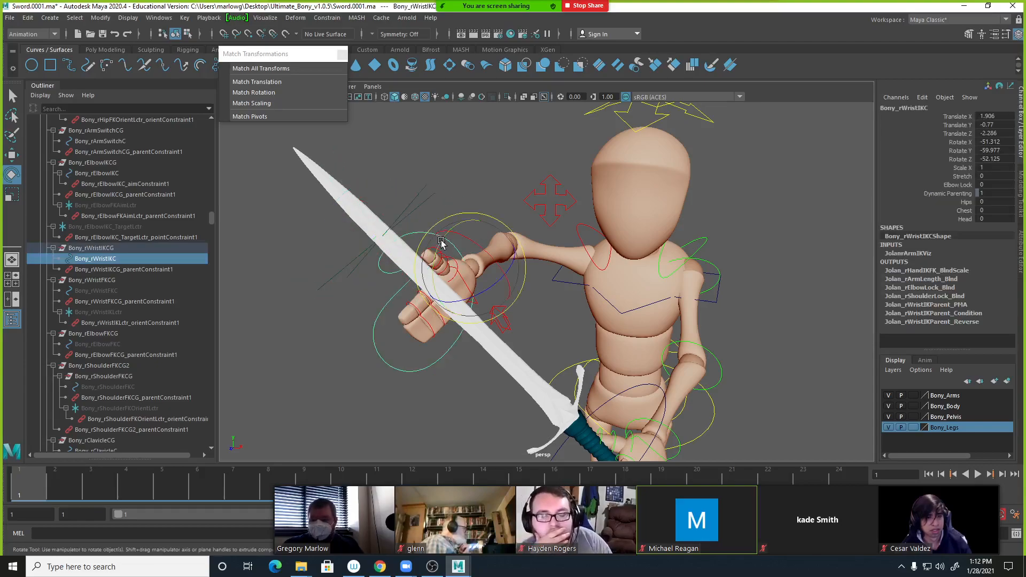
left_click(412, 209)
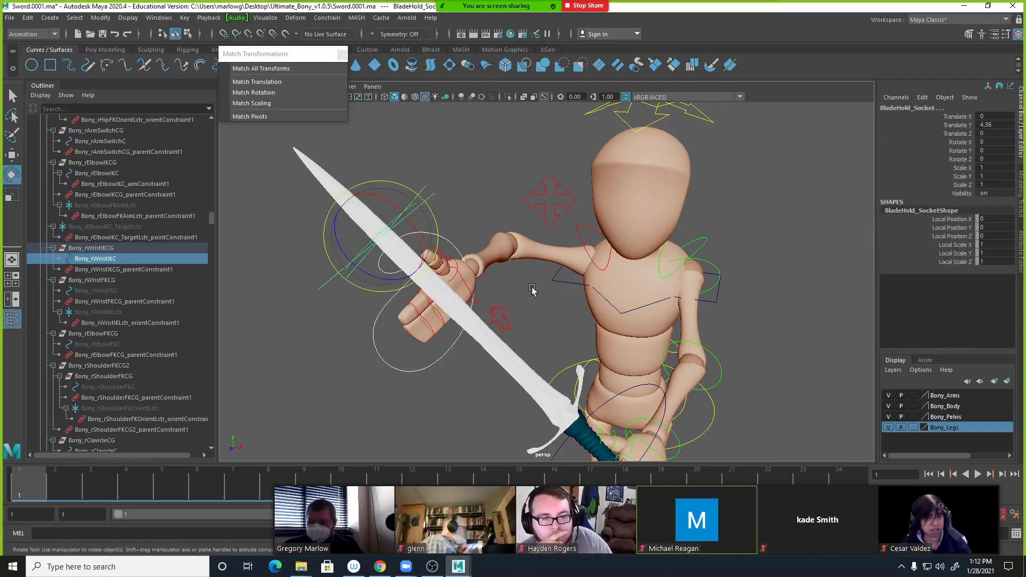
left_click(262, 84)
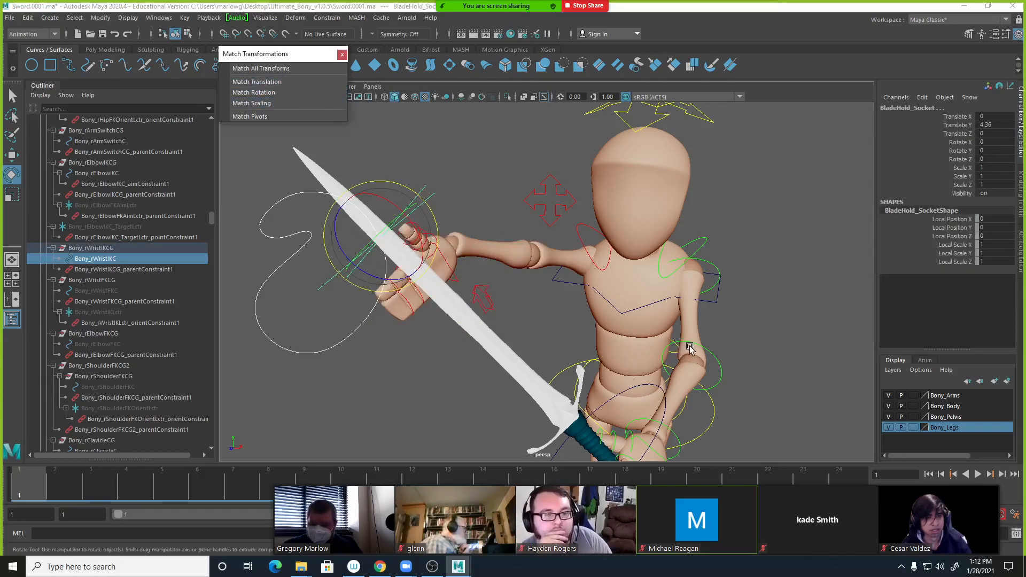
Move the right wrist IK control to about 1.65, -1.62, -2.42 and rotate it to about -90.6 in X to lay the palm against the blade.
left_click(481, 202)
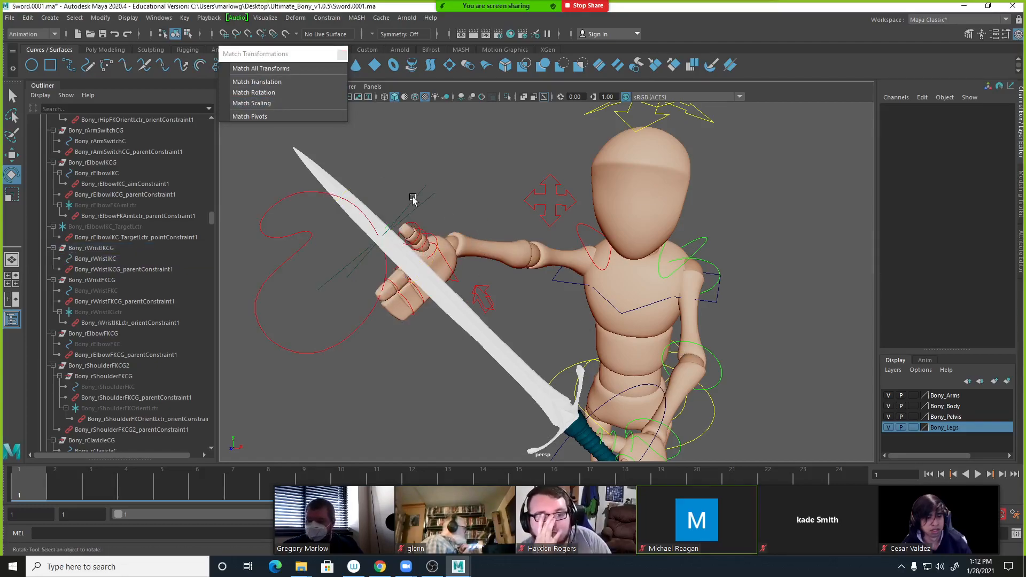
left_click(390, 220)
left_click(317, 197)
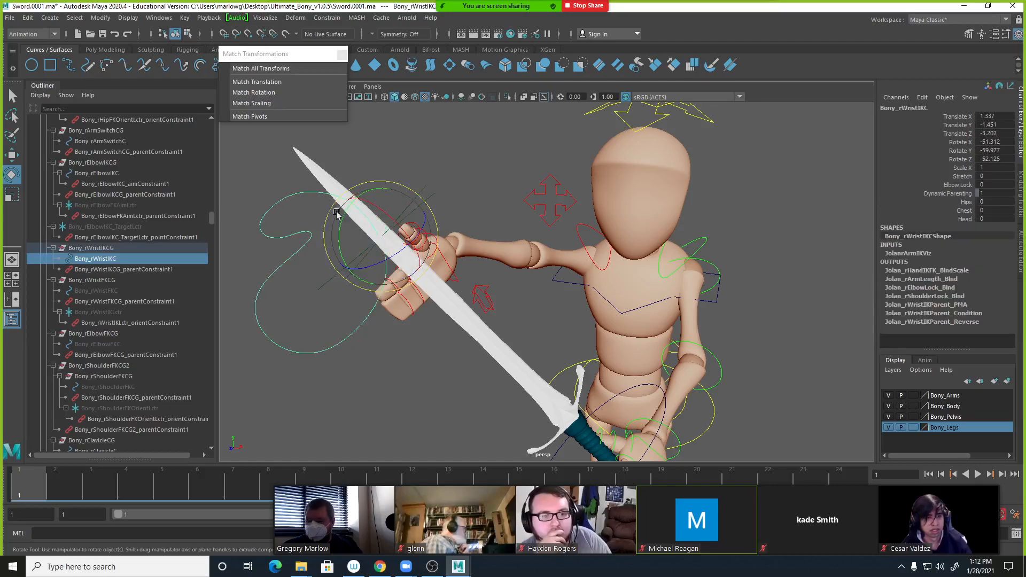
key("w")
left_click_drag(410, 256, 469, 154, "alt")
left_click_drag(514, 196, 566, 228)
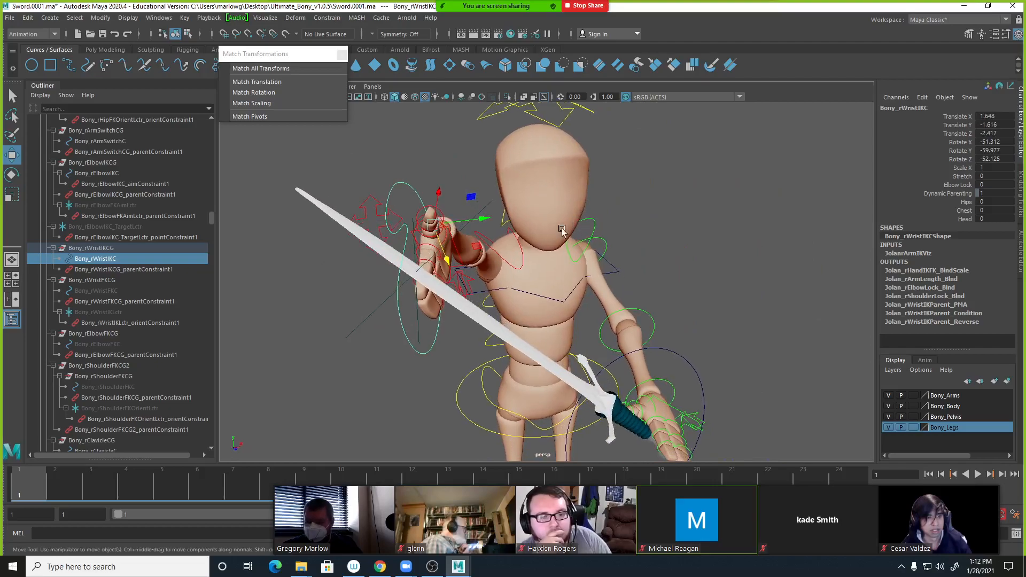
key("e")
left_click_drag(471, 206, 440, 192)
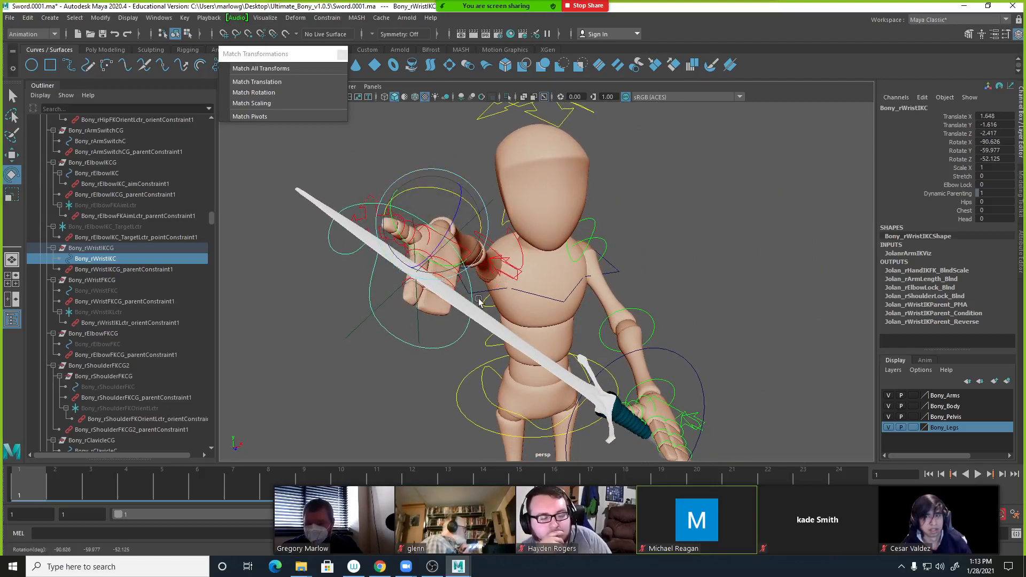
Parent-constrain the right wrist IK control itself, Bony_rWristIKC, to BladeHold_Socket.
left_click_drag(493, 305, 496, 176, "alt")
left_click(497, 176)
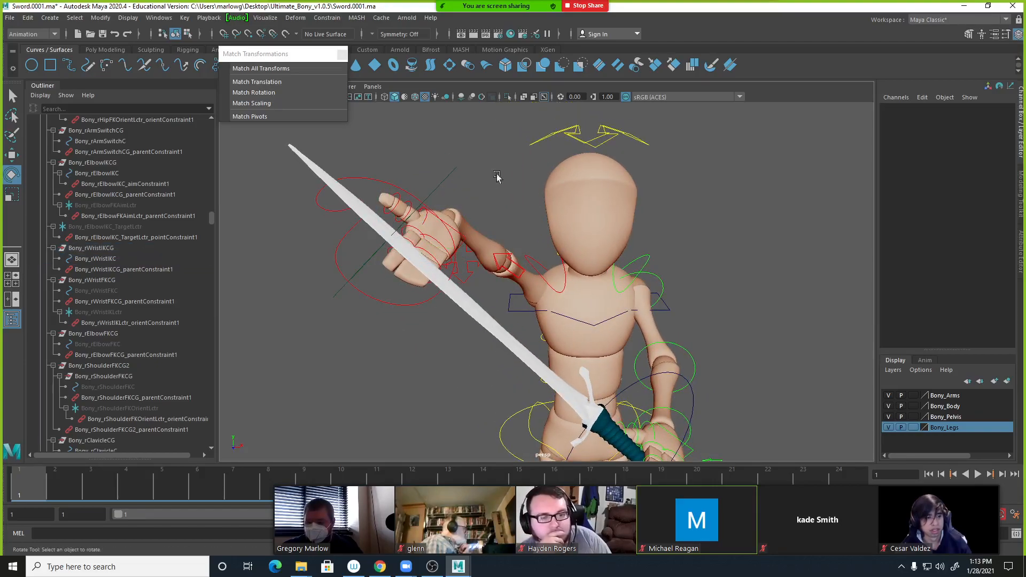
left_click(443, 182)
left_click(322, 209)
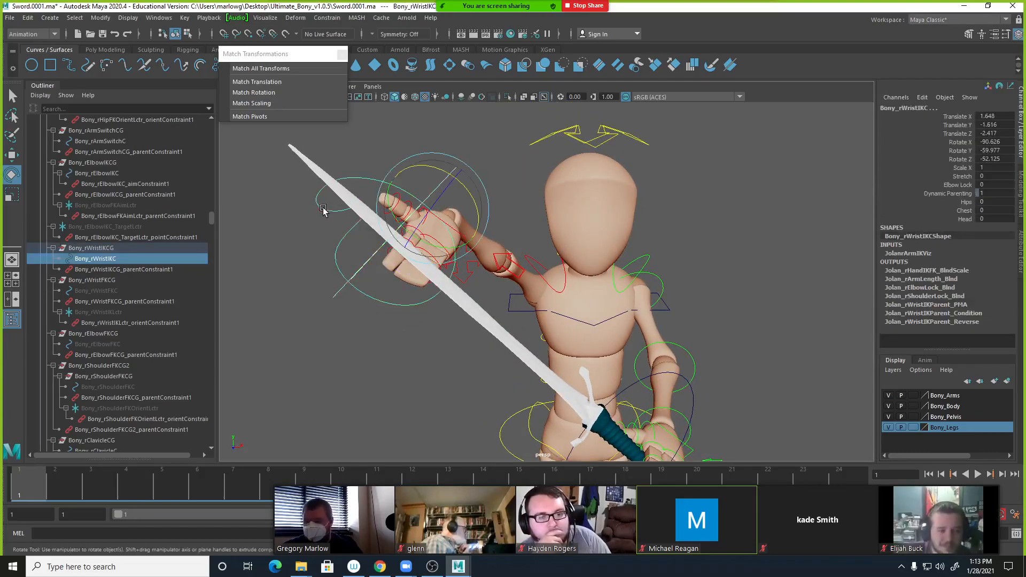
left_click(301, 21)
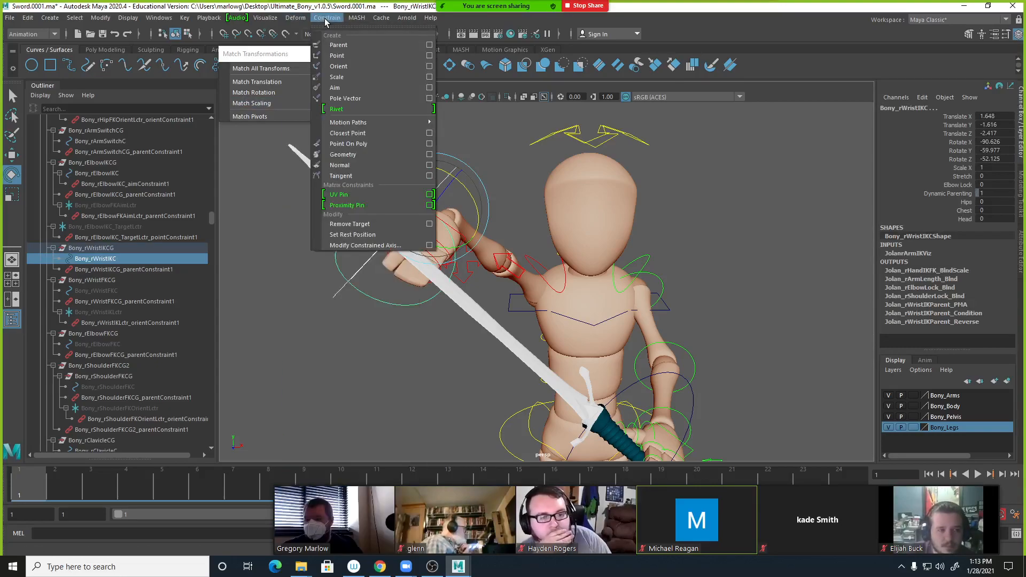
left_click(335, 47)
left_click(470, 133)
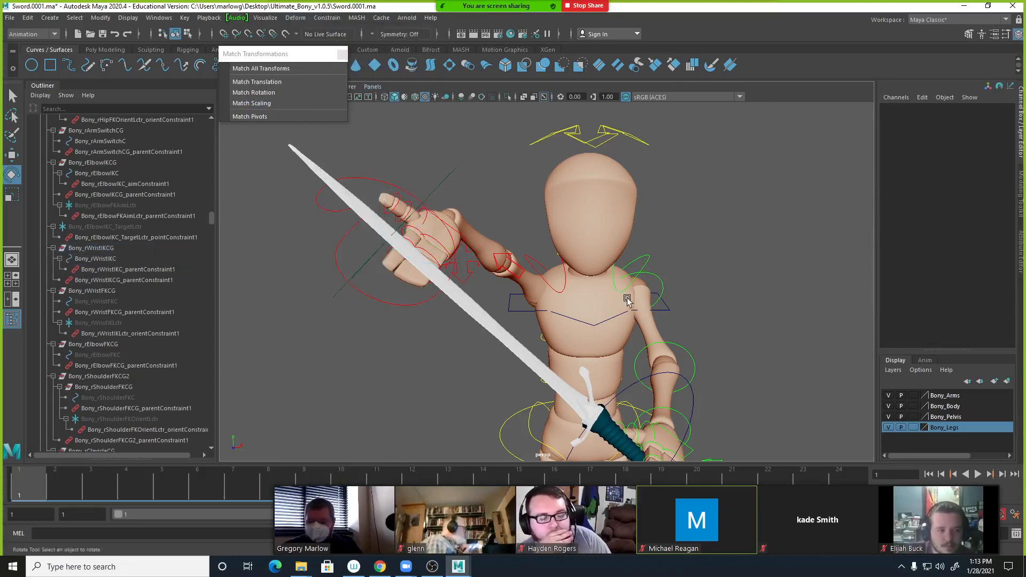
Swing the sword by rotating the left shoulder and left elbow FK controls to test how the right hand follows.
left_click(660, 282)
left_click_drag(606, 299, 617, 308)
left_click(689, 356)
left_click(685, 355)
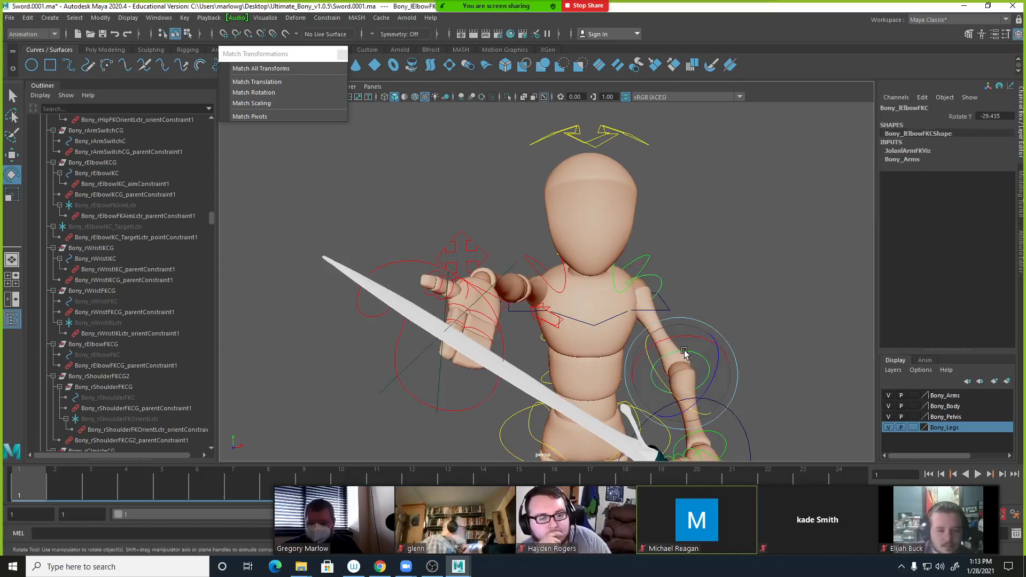
mouse_move(666, 386)
left_mouse_down()
mouse_move(647, 365)
mouse_move(659, 369)
left_mouse_up()
left_click_drag(561, 238, 545, 206, "alt")
left_click(541, 163)
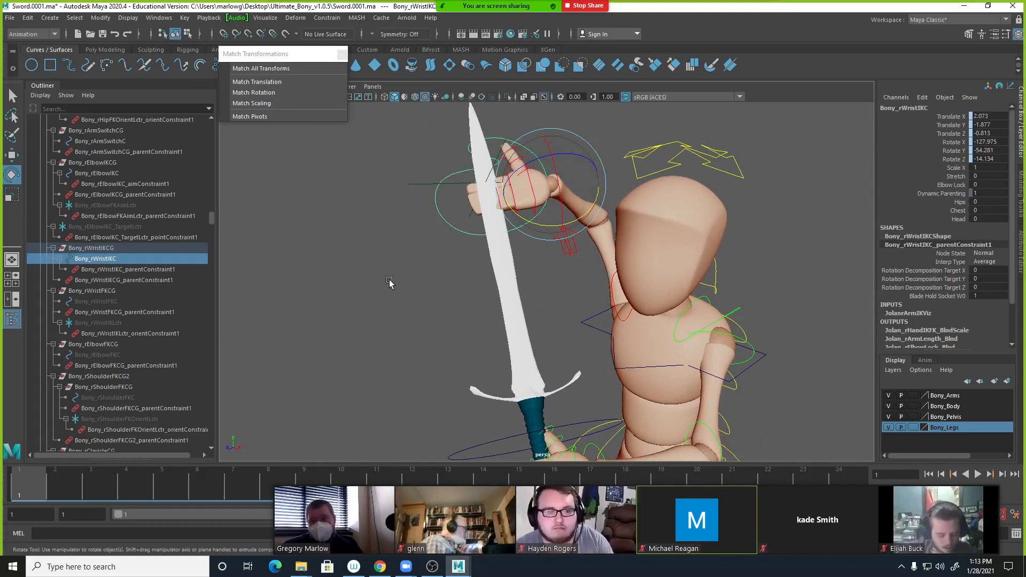
Rotate the BladeHold_Socket locator to about 7.07 in Y.
left_click(388, 282)
left_click(415, 184)
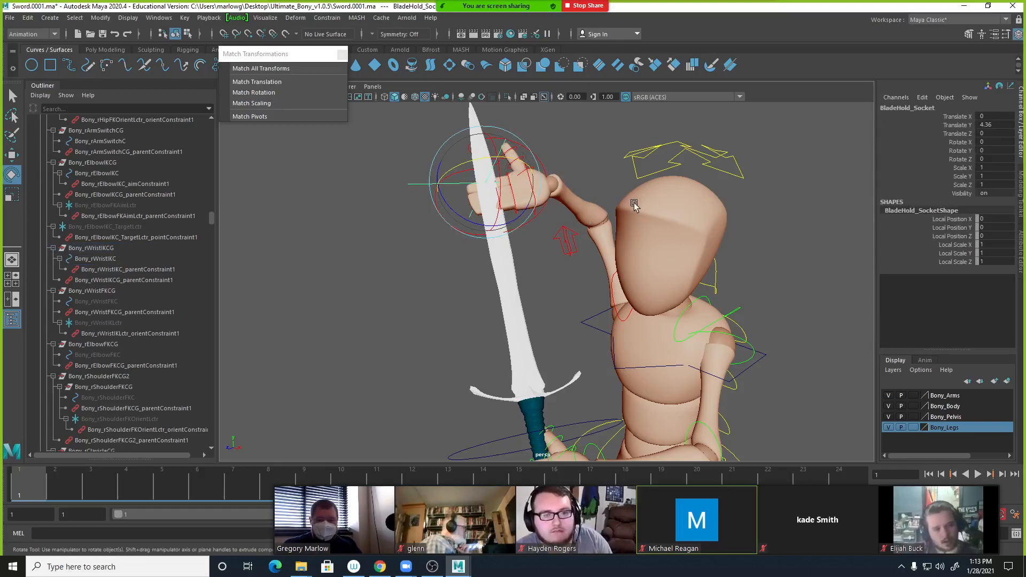
left_click_drag(470, 163, 488, 214)
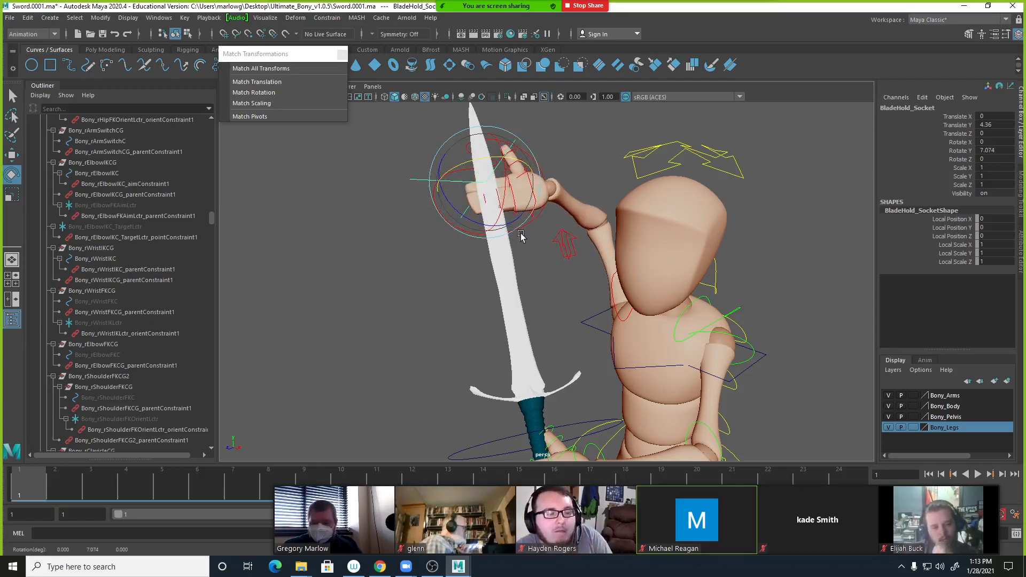
Delete the parent constraint under Bony_rWristIKC, Bony_rWristIKC_parentConstraint1.
left_click(568, 147)
left_click(536, 163)
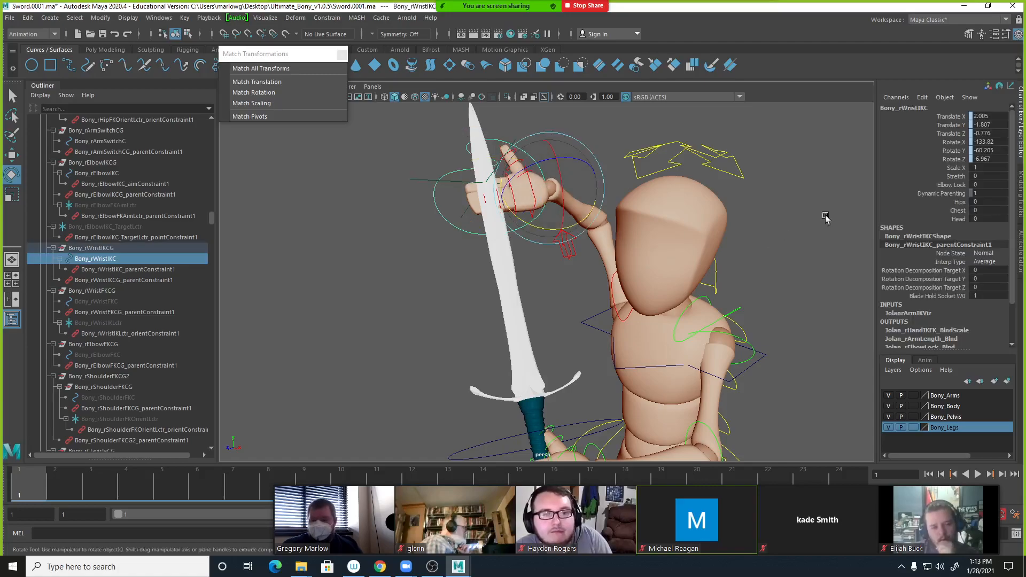
left_click(141, 270)
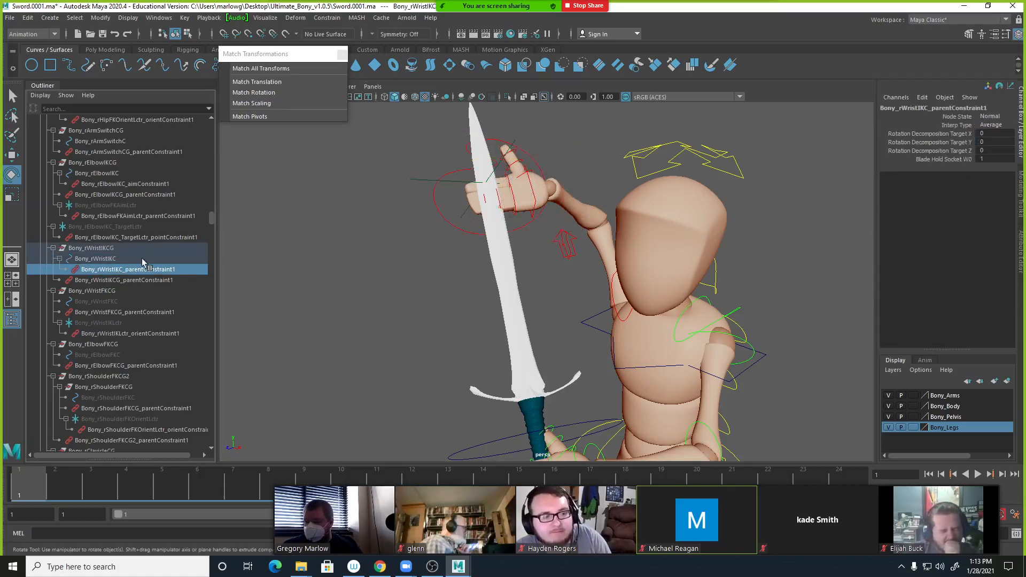
key("Delete")
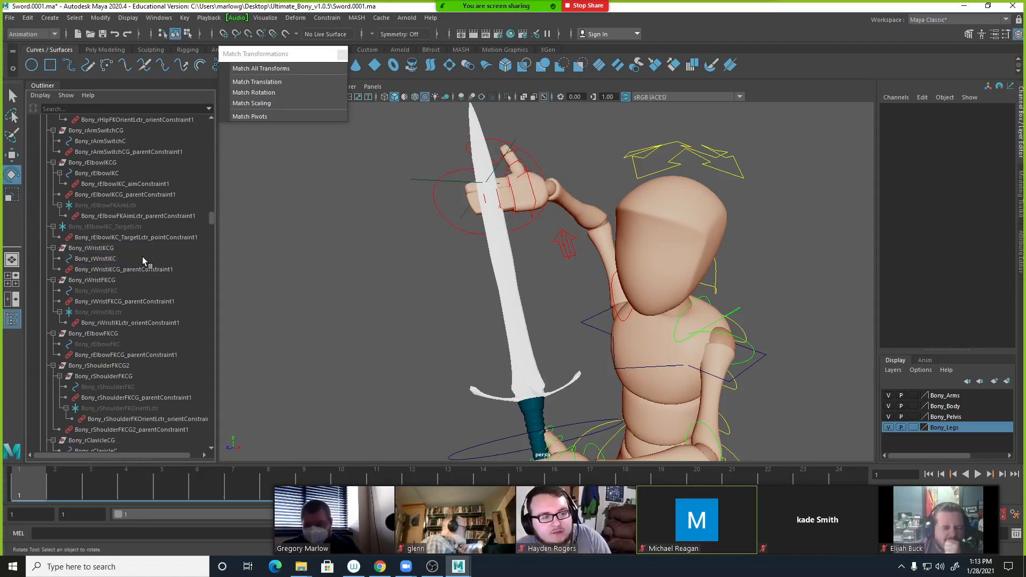
Reposition the right wrist IK control at about 1.70, -1.88, -1.08 and parent-constrain it to BladeHold_Socket.
left_click(546, 163)
key("w")
left_click_drag(587, 187, 533, 256)
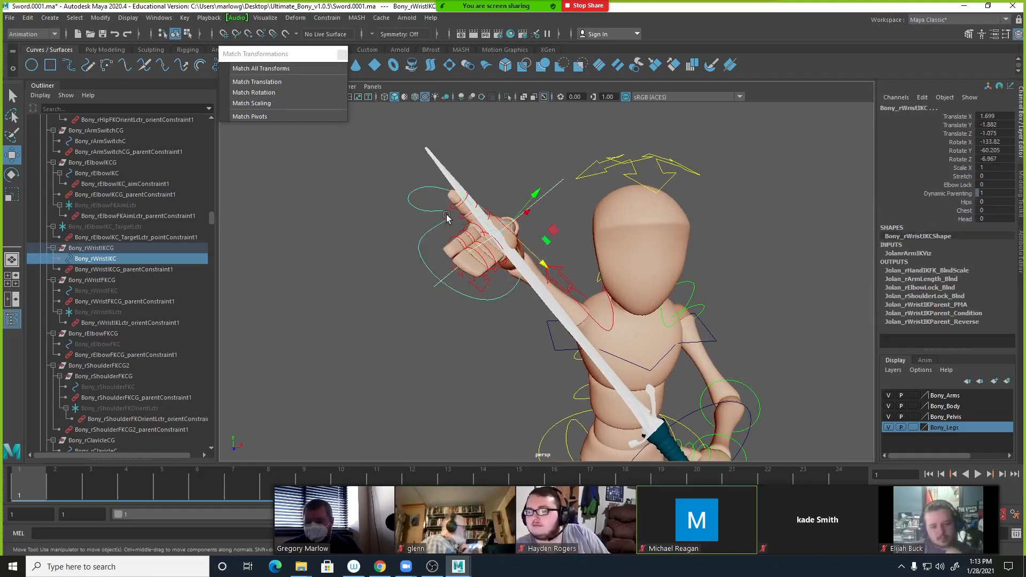
left_click(330, 17)
left_click(338, 46)
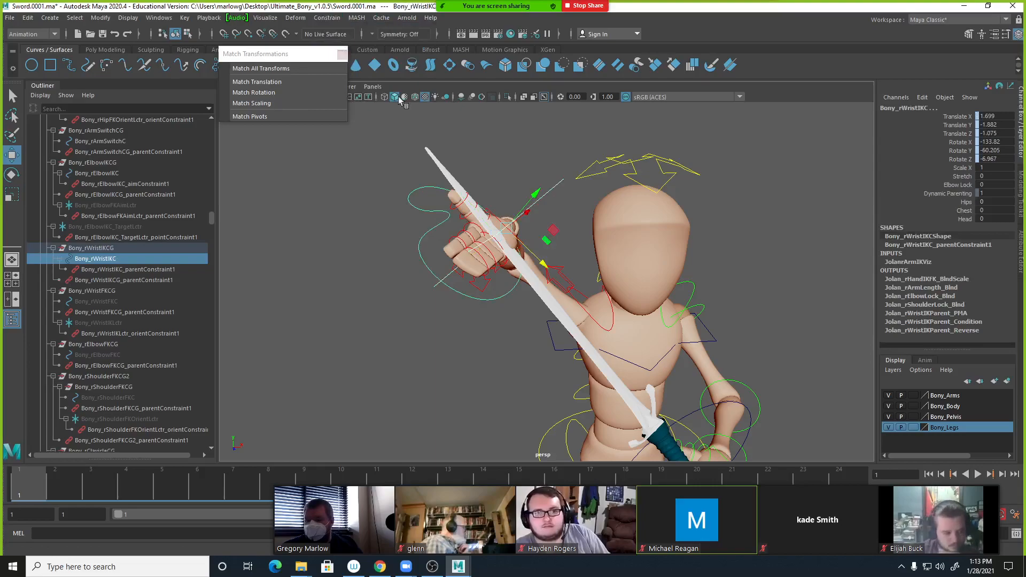
Rotate the left shoulder FK control to test the sword and the newly constrained right hand.
left_click_drag(565, 273, 646, 303, "alt")
left_click(650, 306)
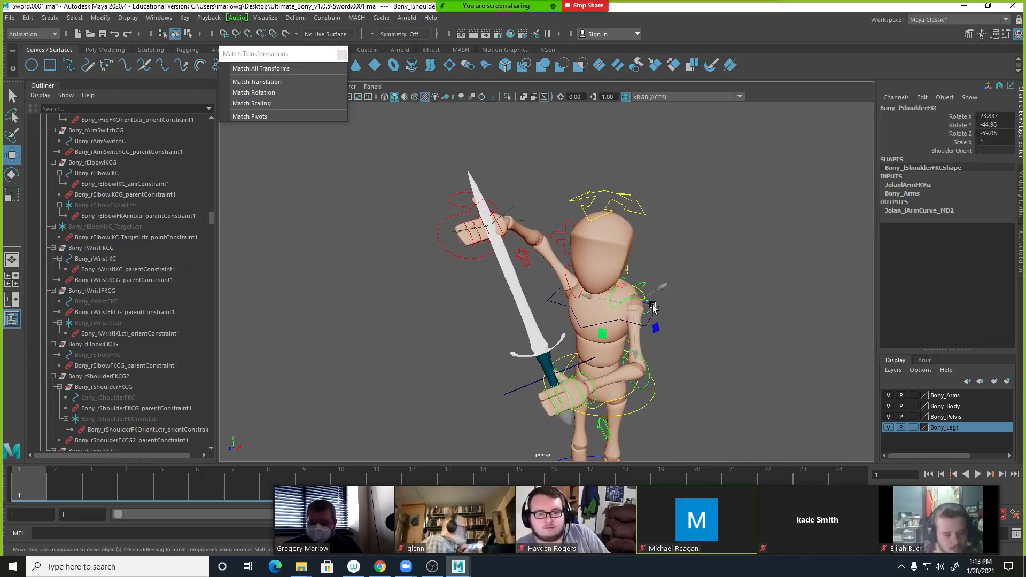
key("e")
left_click_drag(636, 323, 609, 315)
Lower the right elbow IK control to about -0.03, -2.29, 1.39 so the elbow points downward.
left_click(569, 236)
key("w")
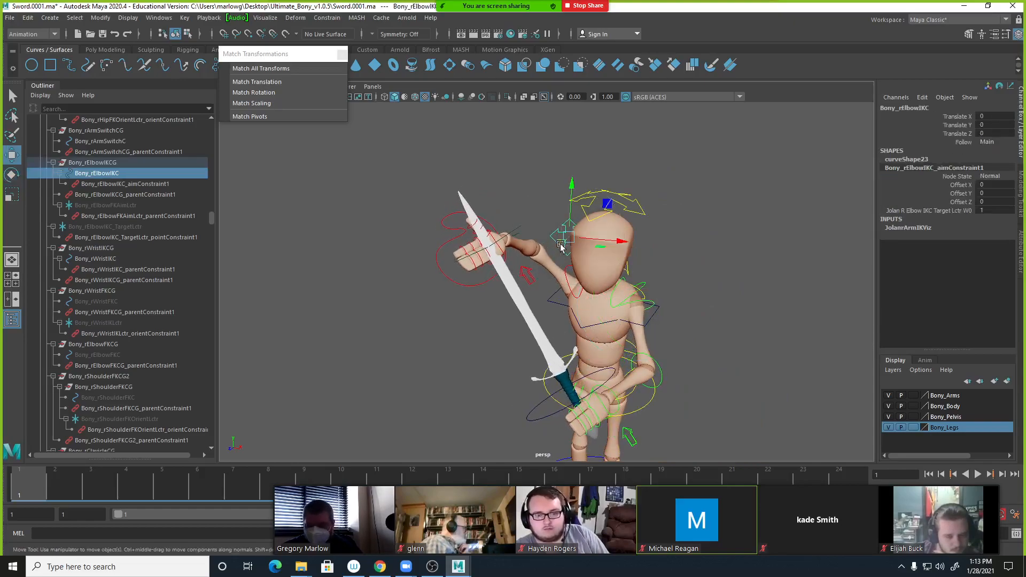
left_click_drag(568, 235, 537, 308)
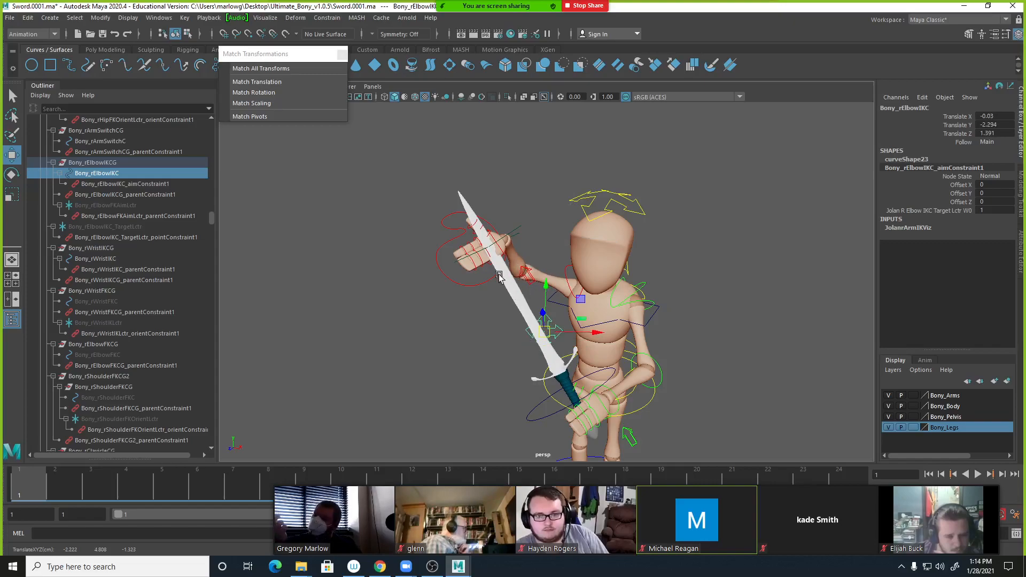
Keyframe BladeHold_Socket from frame 1 to frame 8, sliding it down the blade to a Translate Y of about 2.95.
left_click(518, 230)
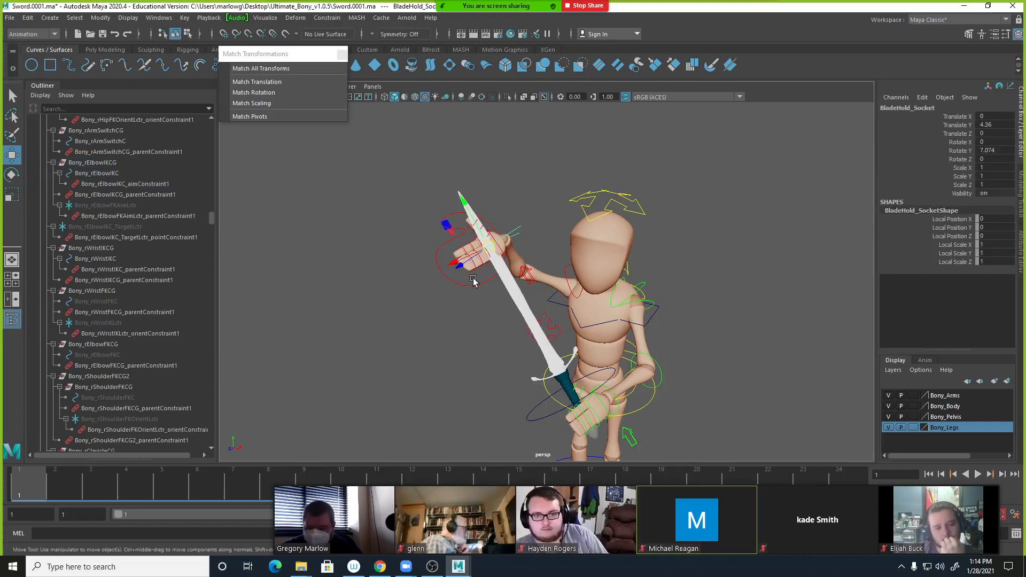
key("e")
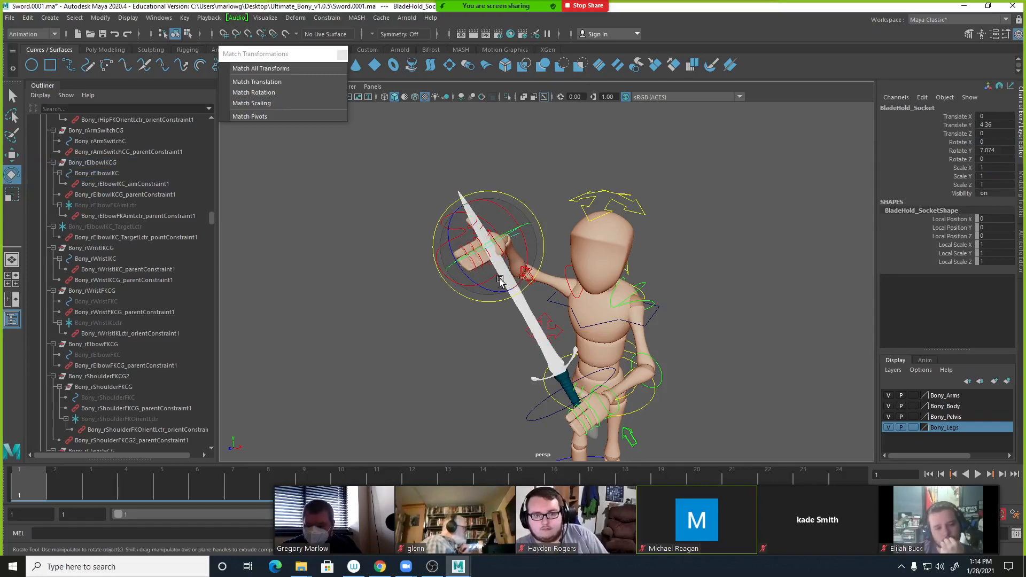
left_click(532, 215)
left_click(513, 240)
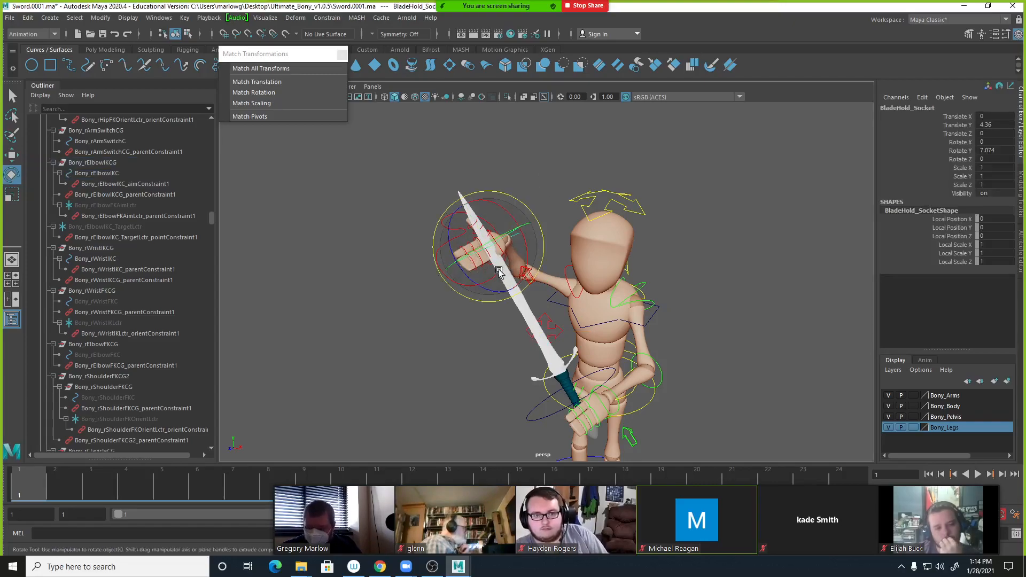
key("s")
left_click_drag(126, 487, 268, 494)
key("w")
left_click_drag(480, 243, 514, 296)
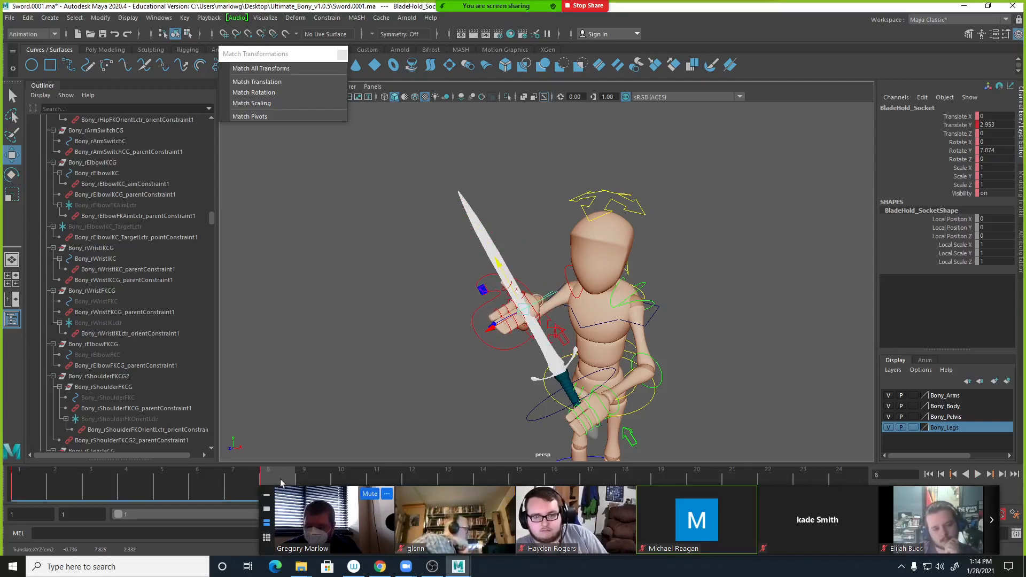
left_click(219, 479)
mouse_move(219, 479)
left_mouse_down()
mouse_move(110, 464)
mouse_move(200, 478)
left_mouse_up()
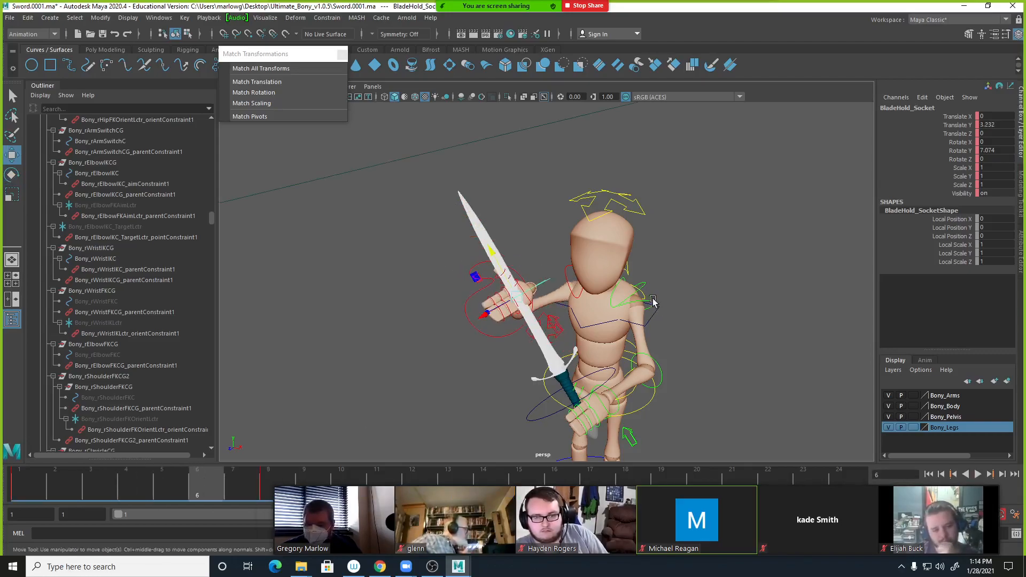
Keyframe the left shoulder FK control at frames 1 and 8, rotating it to about 70.3, -4.0, -82.7 at frame 8.
left_click(652, 301)
key("e")
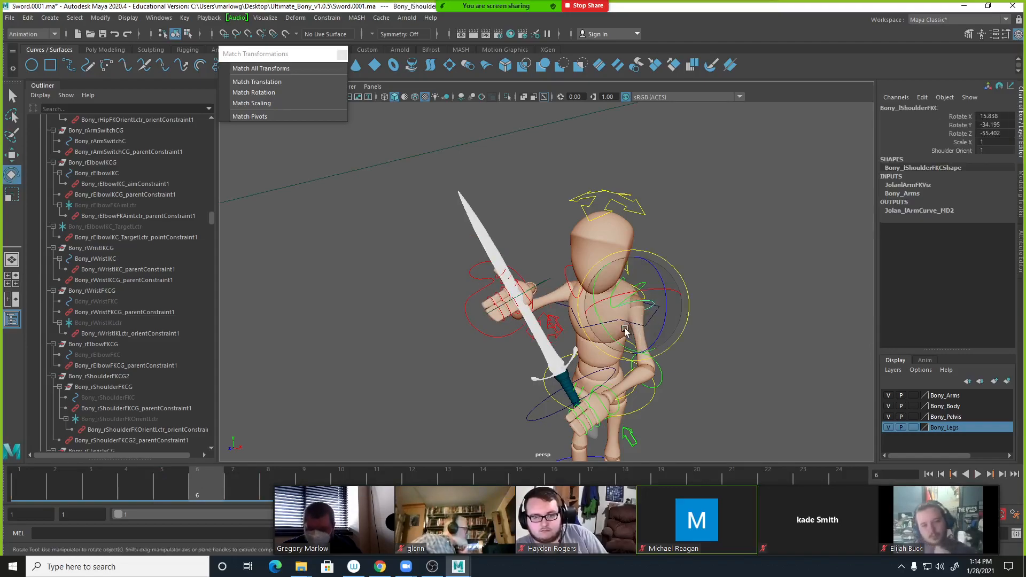
left_click_drag(622, 323, 633, 345)
left_click(24, 490)
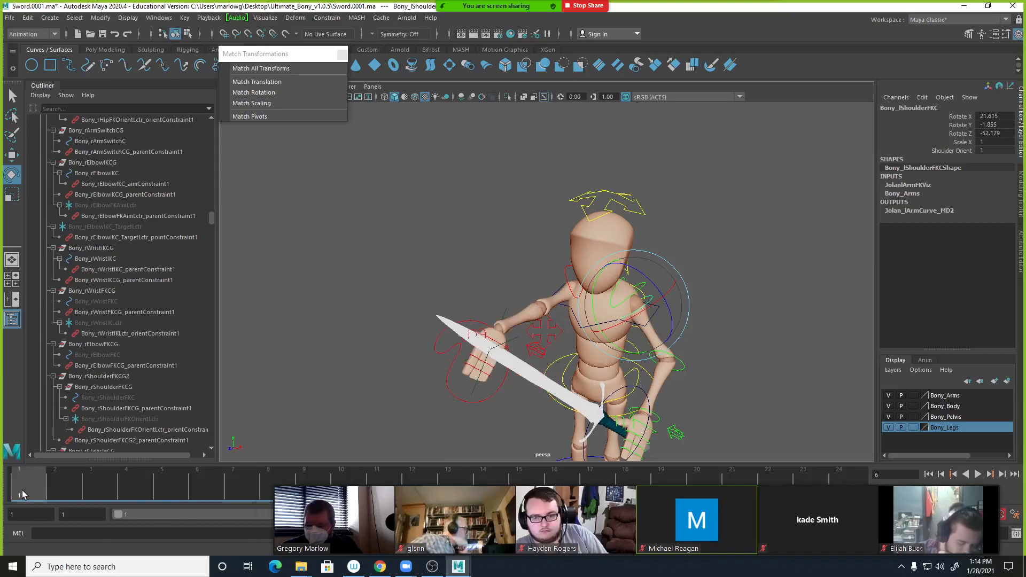
key("s")
left_click_drag(64, 490, 283, 483)
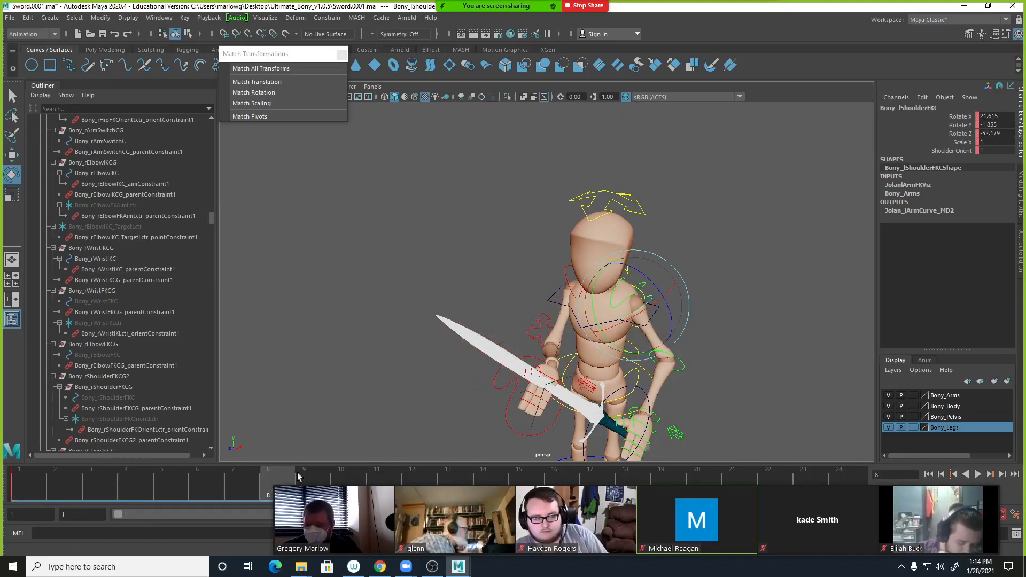
left_click_drag(637, 350, 592, 346)
key("s")
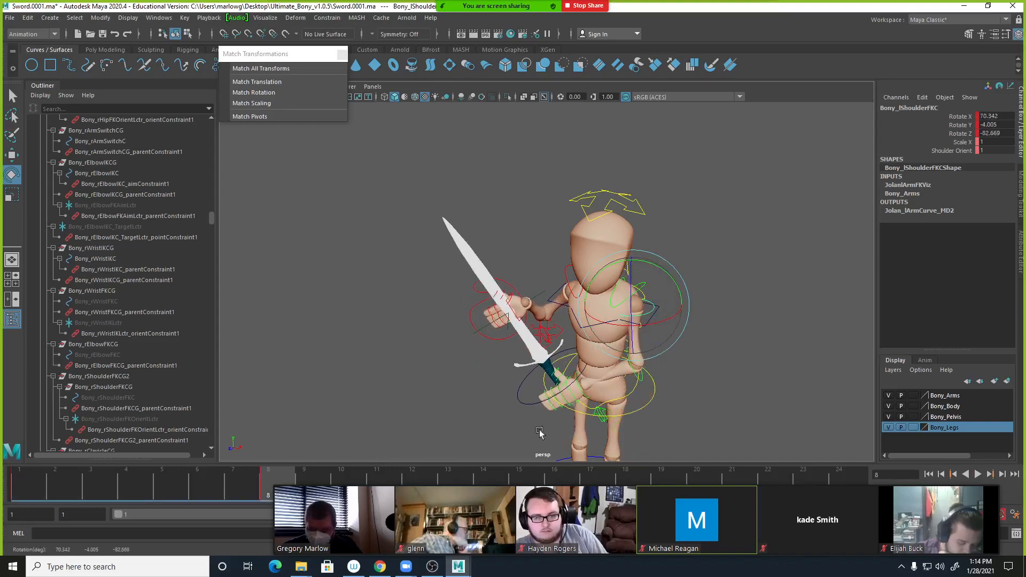
left_click_drag(248, 487, 274, 497)
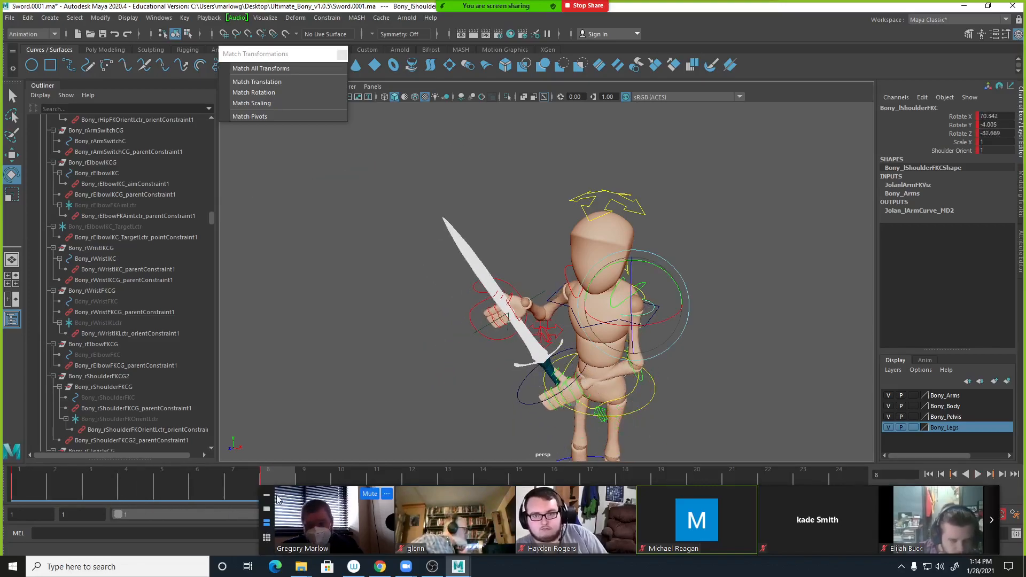
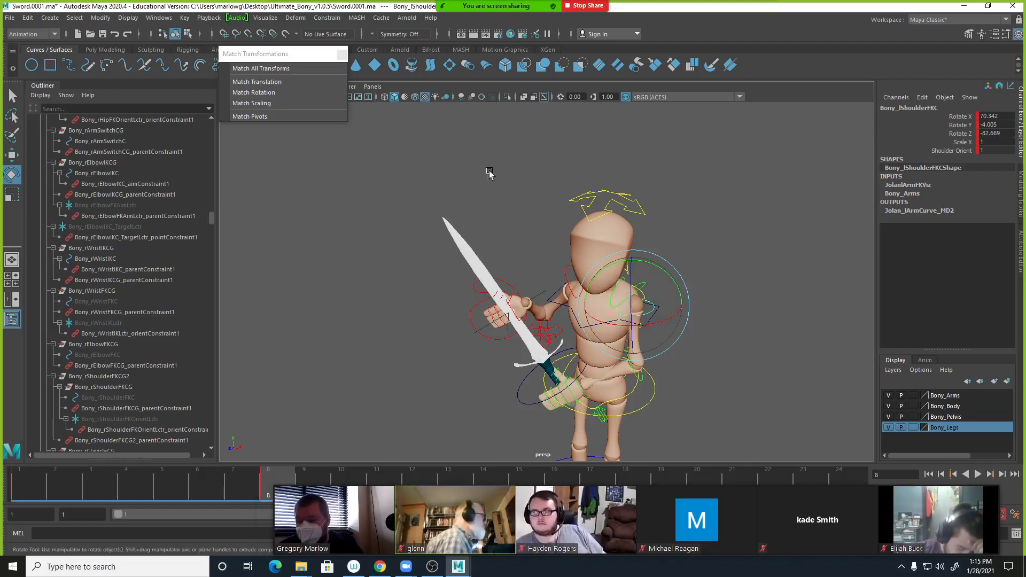
Reopen Sword.0001.ma without saving the current changes and dismiss the scene-reading message.
left_click(9, 18)
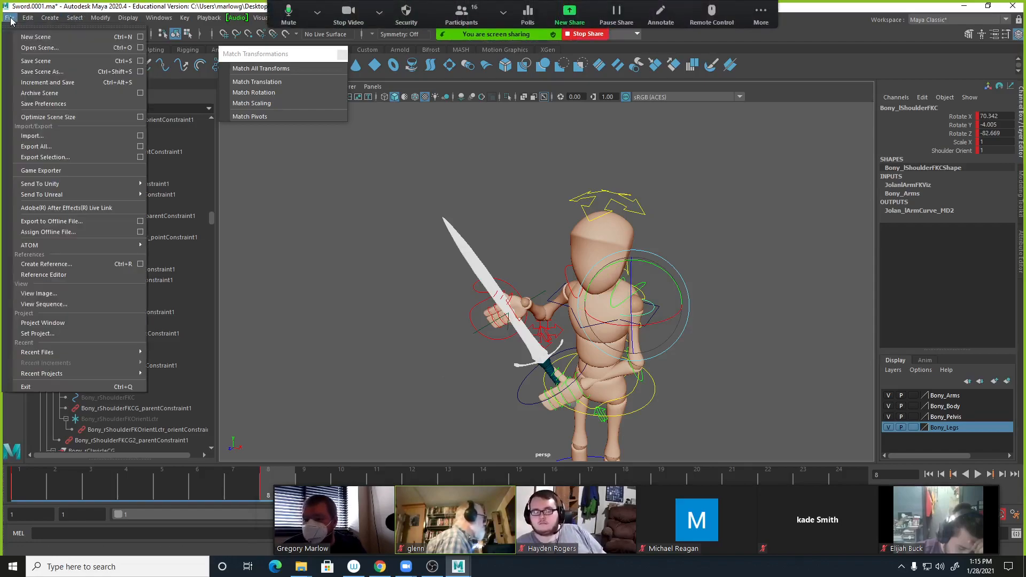
left_click(36, 51)
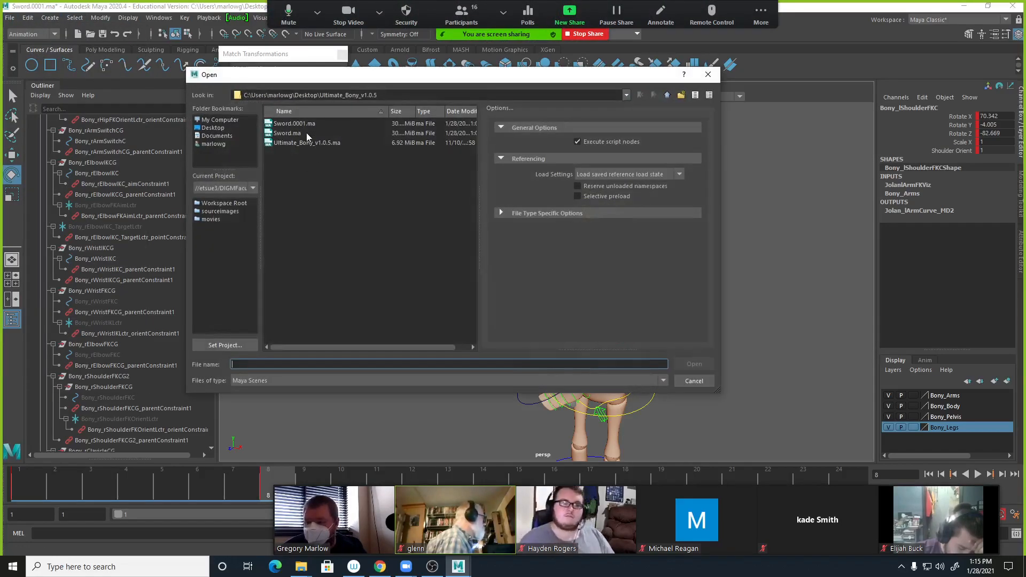
left_click(305, 124)
left_click(693, 364)
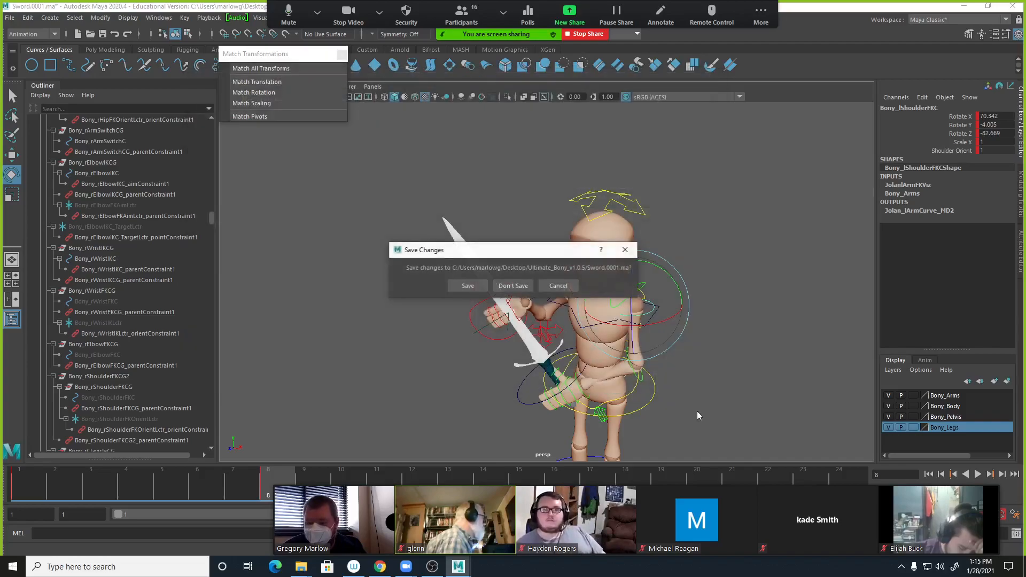
left_click(529, 289)
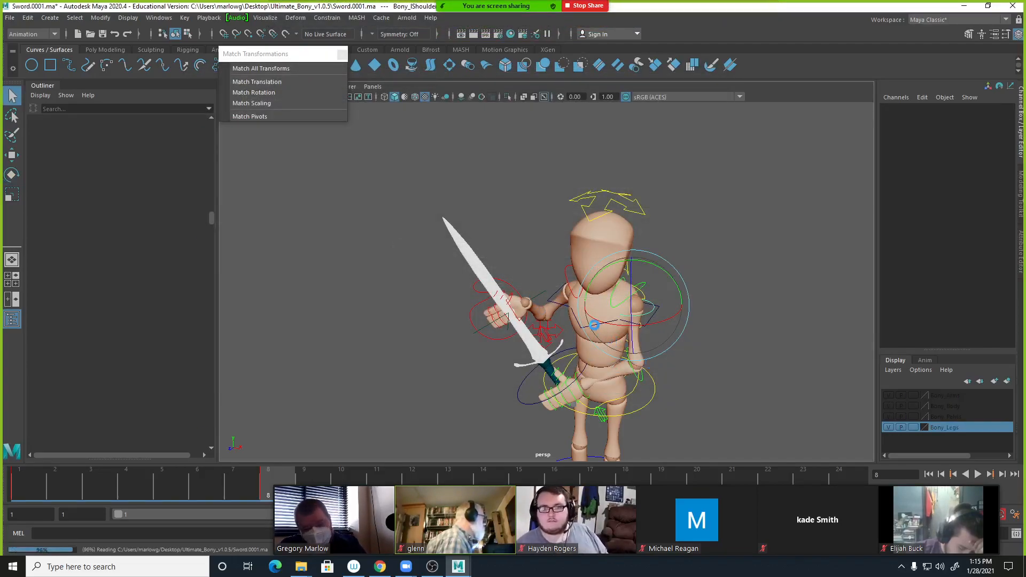
left_click(513, 315)
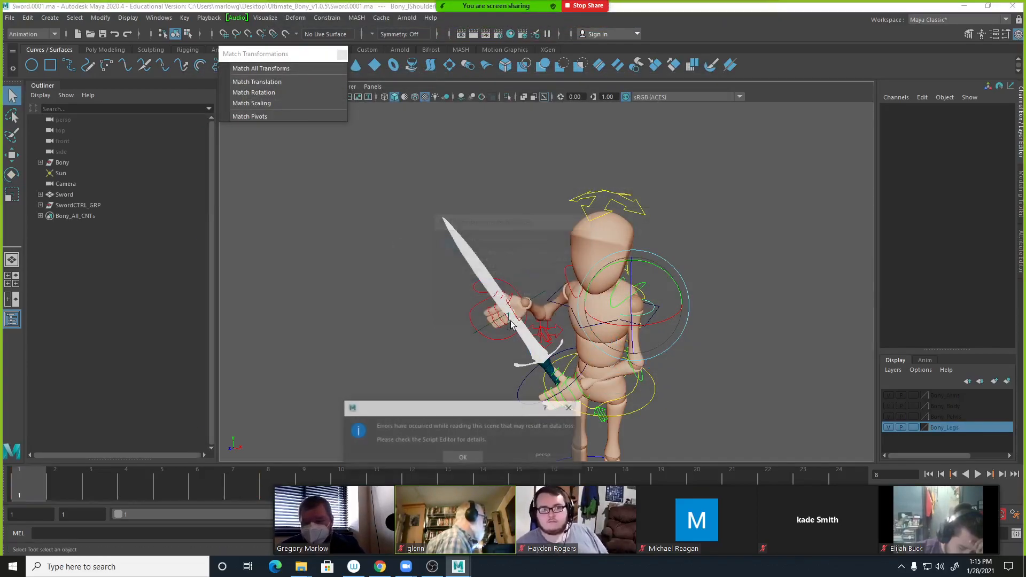
left_click(456, 457)
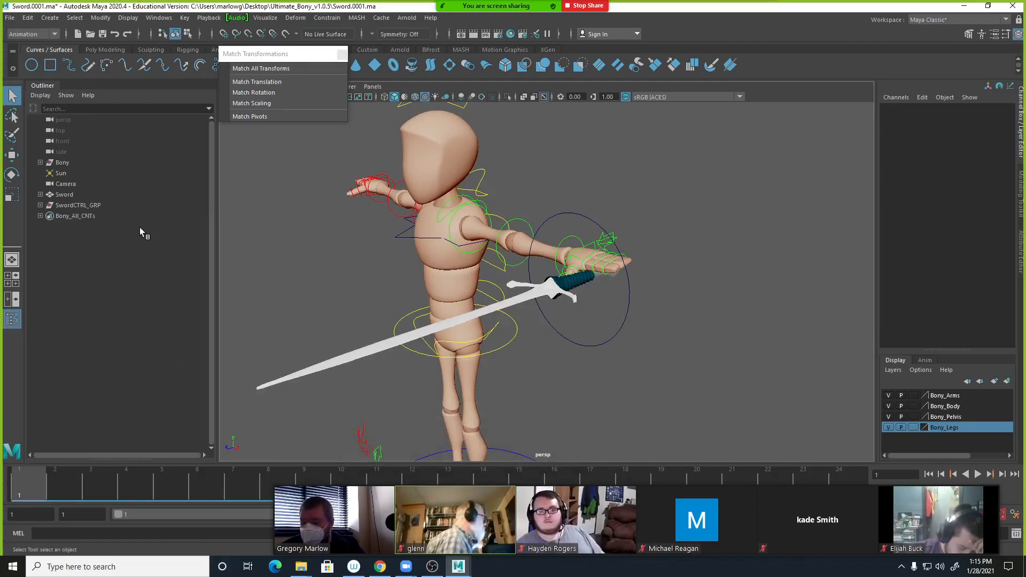
Examine SwordCTRL_GRP with its control and parent constraint, and test-rotate the left wrist FK control.
left_click(66, 206)
left_click(41, 206)
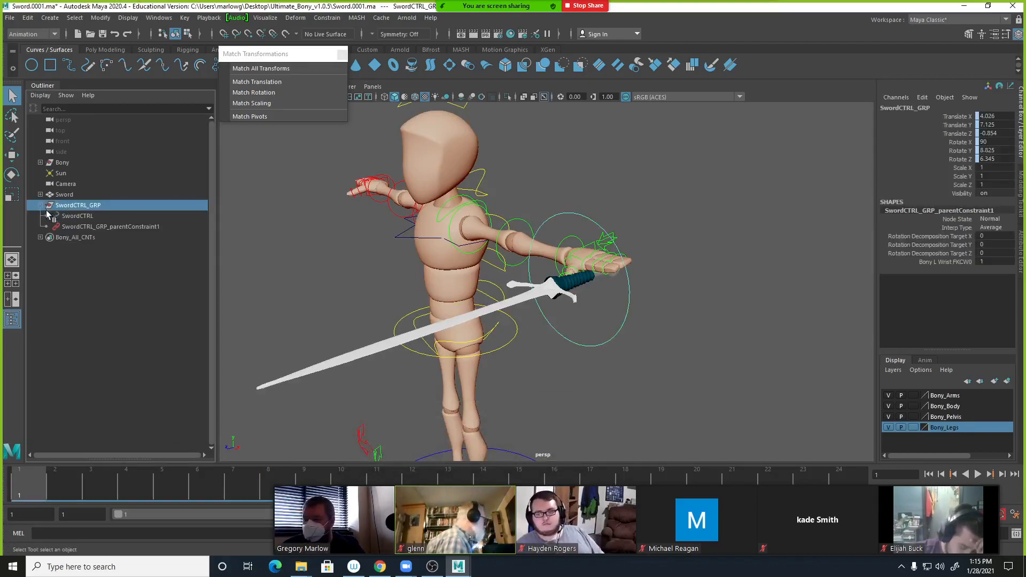
left_click(76, 214)
left_click(77, 206)
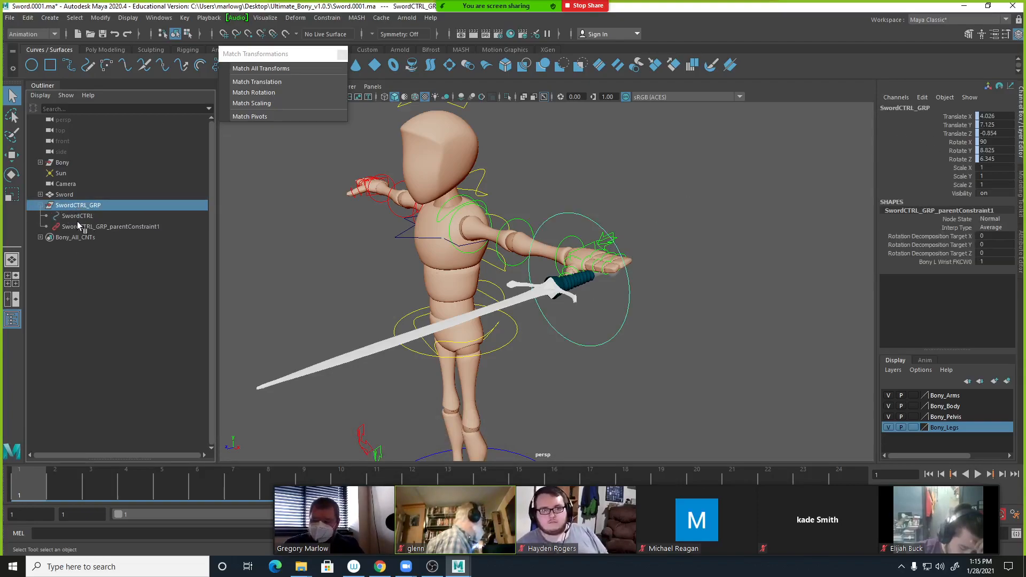
left_click(103, 230)
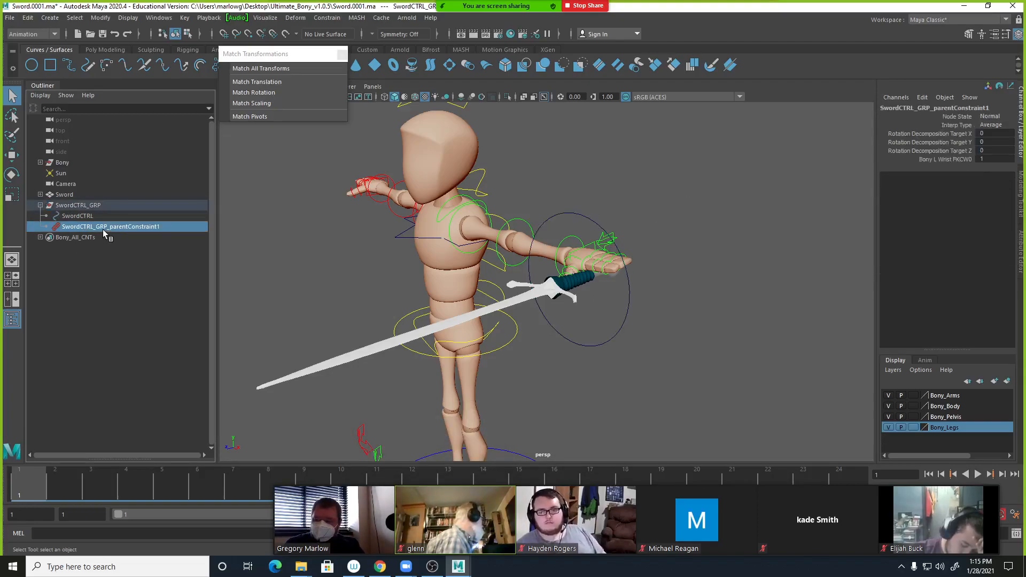
left_click(571, 241)
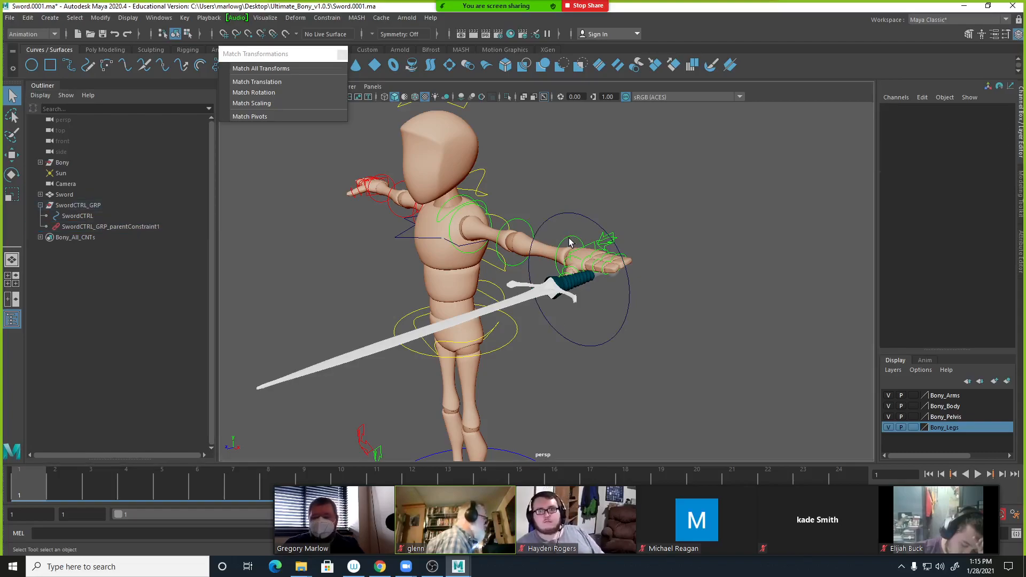
left_click(570, 242)
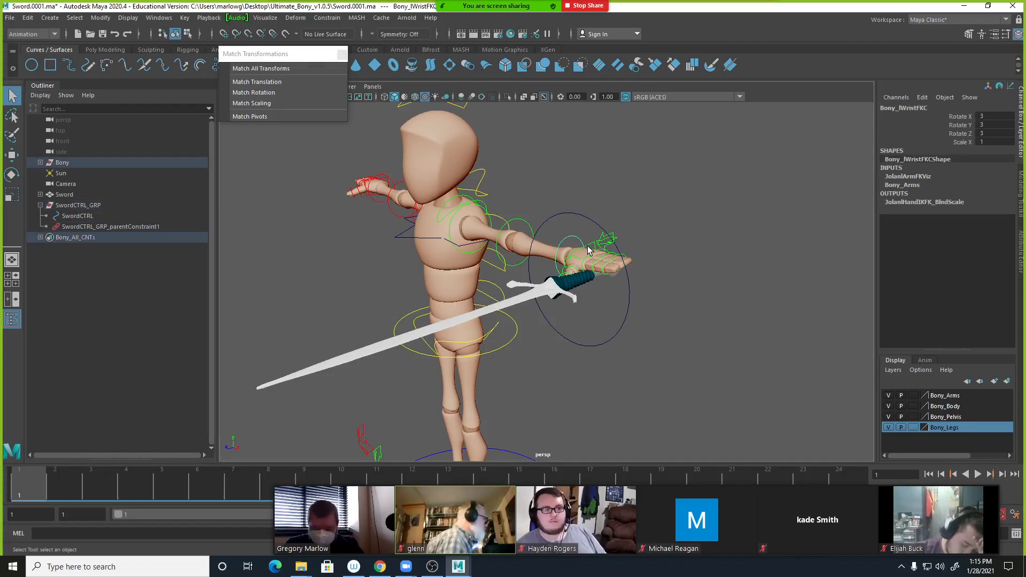
key("e")
left_click_drag(576, 260, 692, 286)
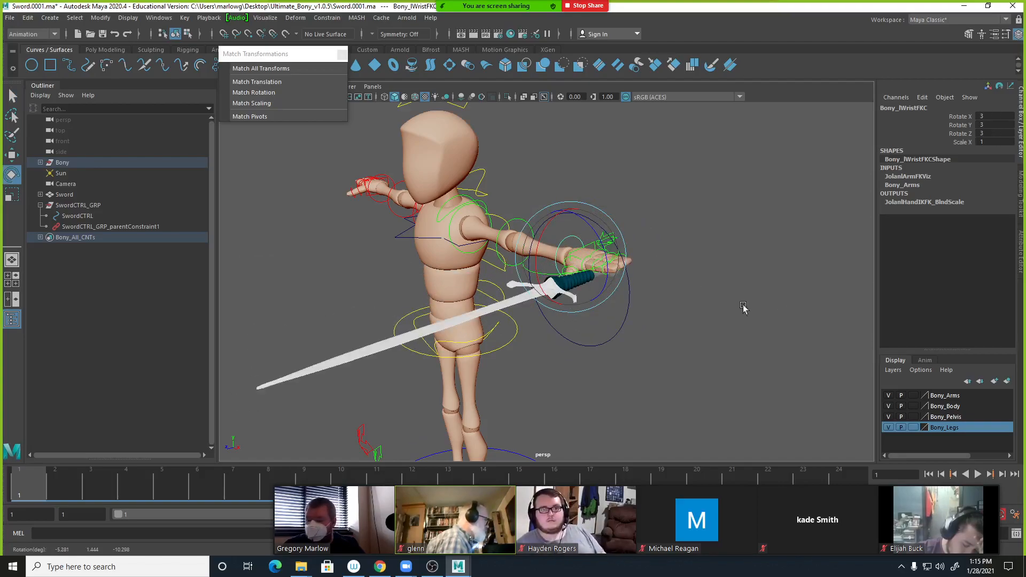
Delete the parent constraint SwordCTRL_GRP_parentConstraint1 from SwordCTRL_GRP.
left_click(80, 207)
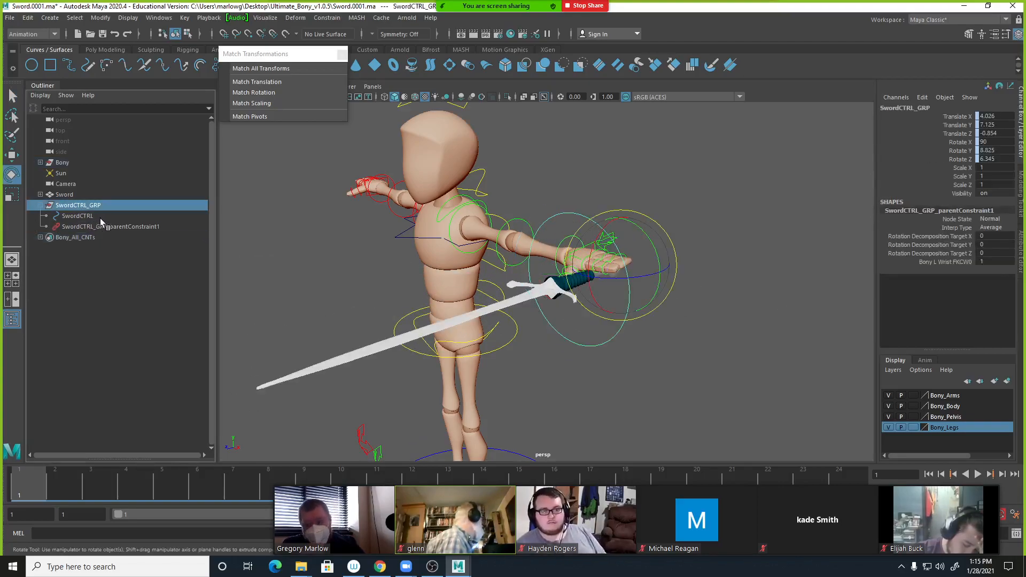
left_click(94, 227)
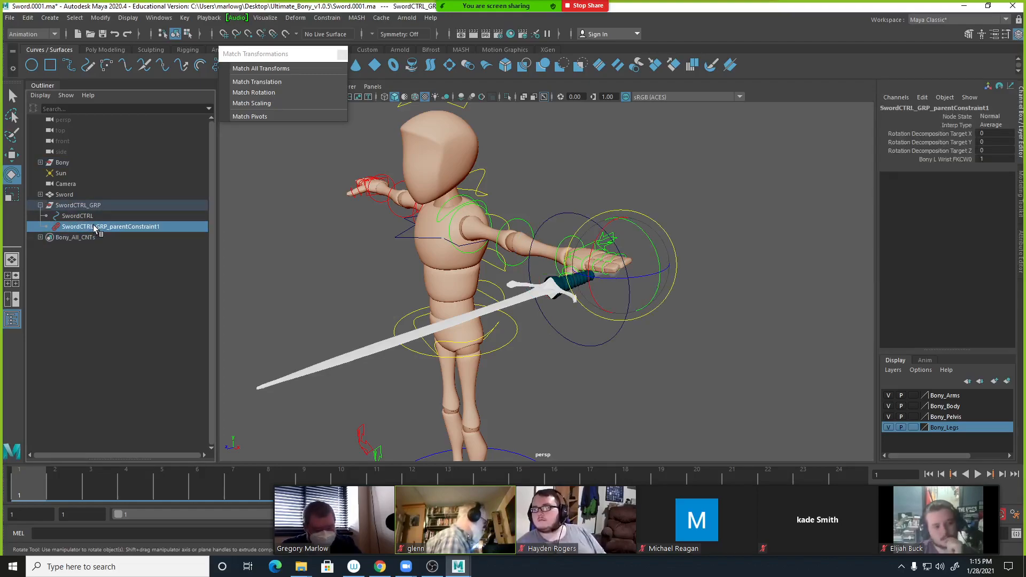
key("Delete")
Unparent SwordCTRL from SwordCTRL_GRP and delete the empty group.
left_click(84, 217)
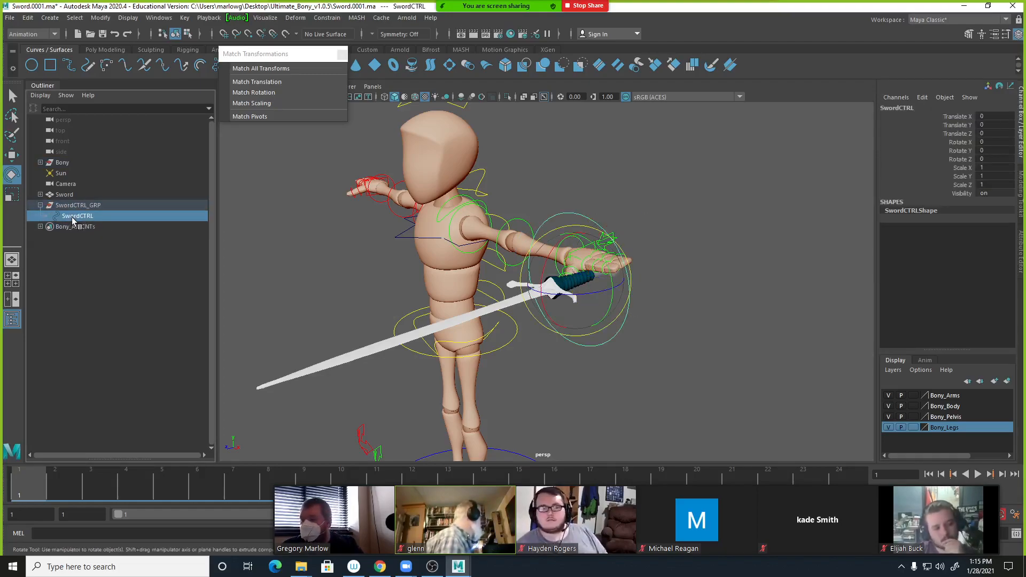
middle_click_drag(69, 205, 70, 200)
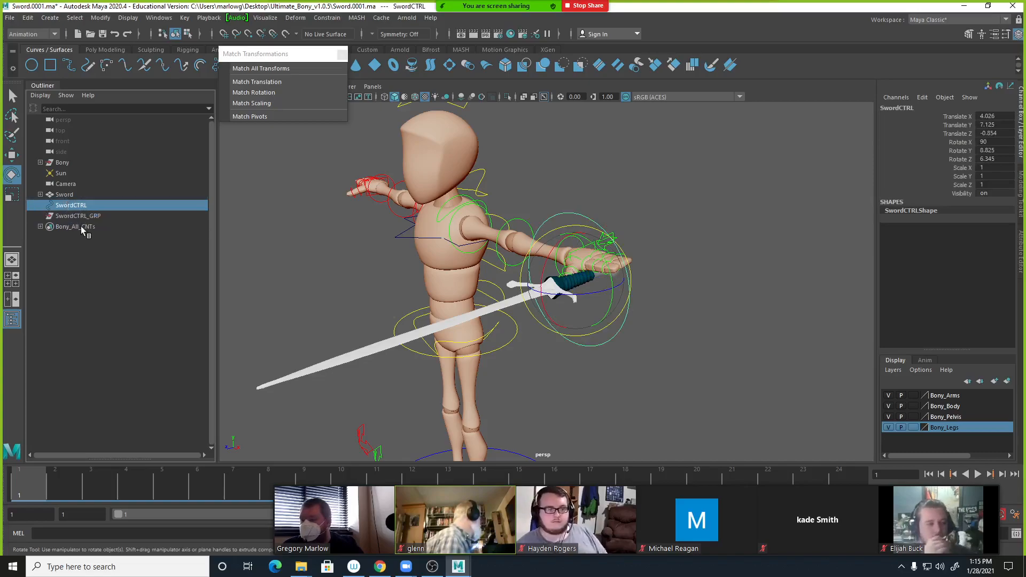
left_click(81, 217)
key("Delete")
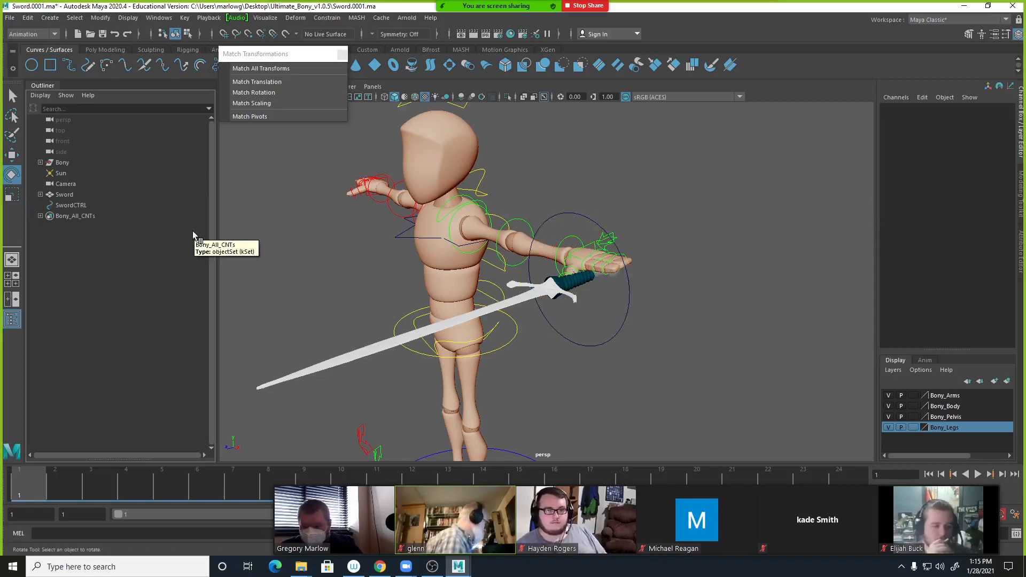
Delete the parent constraint under the Sword mesh.
left_click(561, 290)
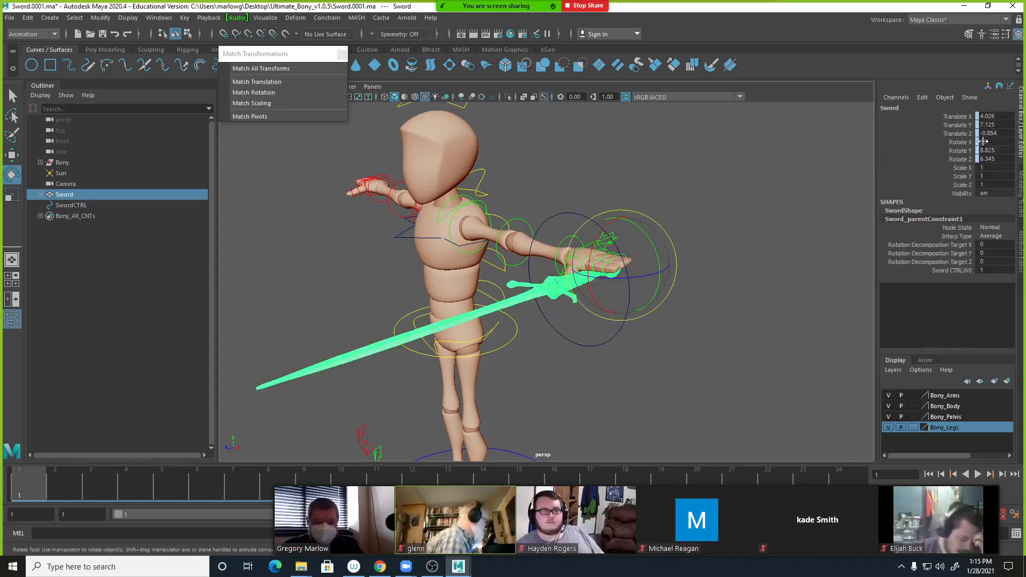
left_click(40, 195)
left_click(74, 206)
key("Delete")
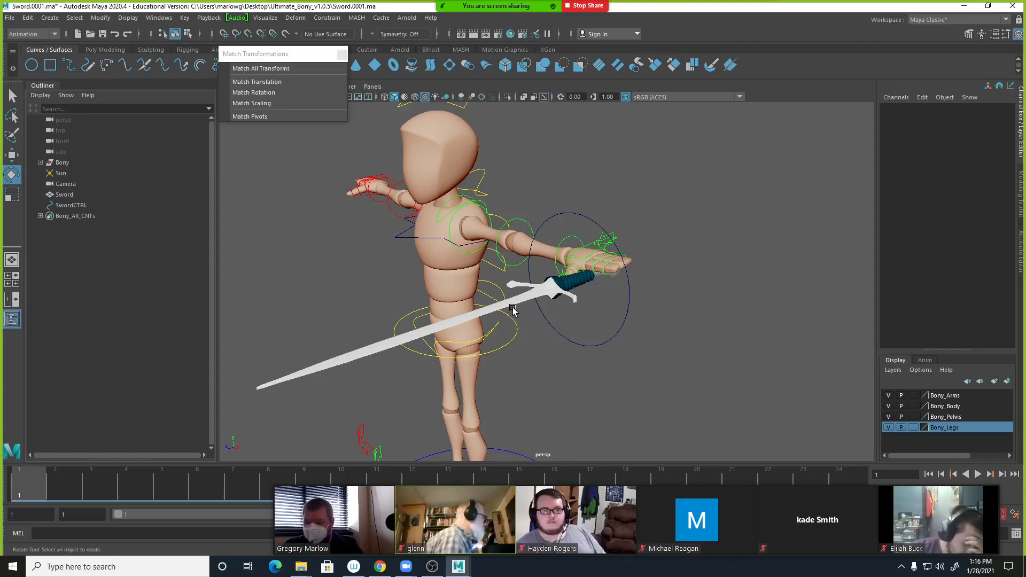
Set all translate and rotate values of SwordCTRL to 0.
left_click(74, 205)
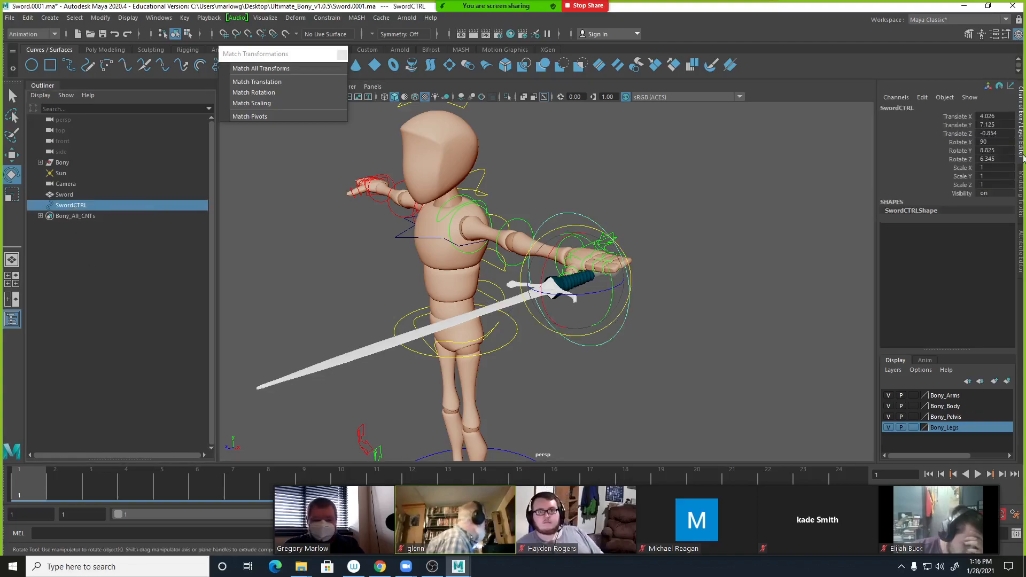
left_click_drag(991, 117, 994, 151)
type("0")
key("Return")
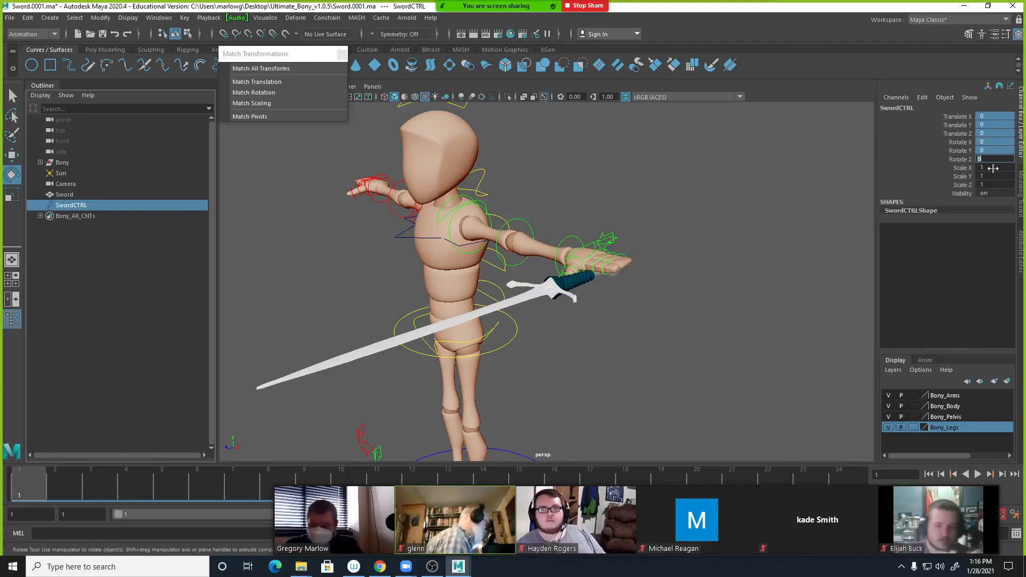
Set all translate and rotate values of the Sword mesh to 0.
middle_click_drag(493, 397, 487, 201, "alt")
middle_click_drag(503, 235, 508, 337, "alt")
left_click(547, 223)
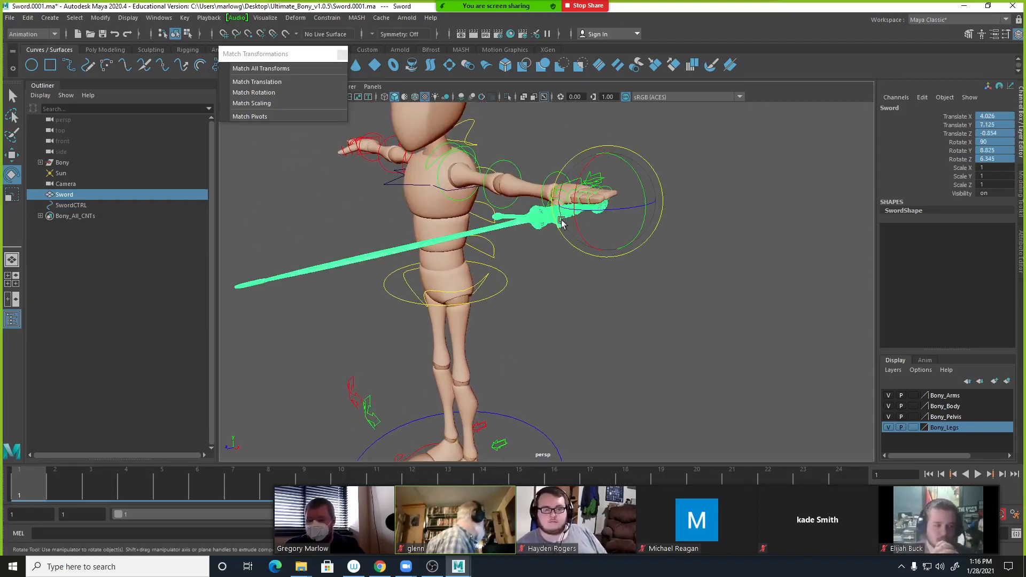
left_click_drag(998, 118, 998, 157)
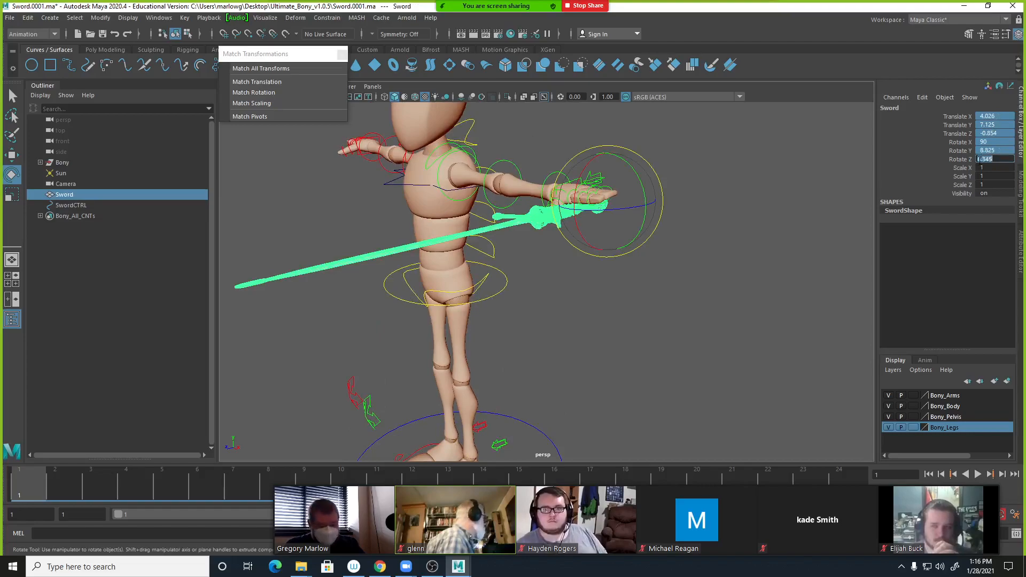
type("0")
key("Return")
Select SwordCTRL at the origin and move the floating Match Transformations window clear of the viewport.
middle_click_drag(512, 416, 497, 247, "alt")
left_click_drag(497, 247, 566, 267, "alt")
left_click(575, 439)
left_click(508, 415)
left_click_drag(509, 420, 491, 406, "alt")
left_click_drag(321, 54, 91, 55)
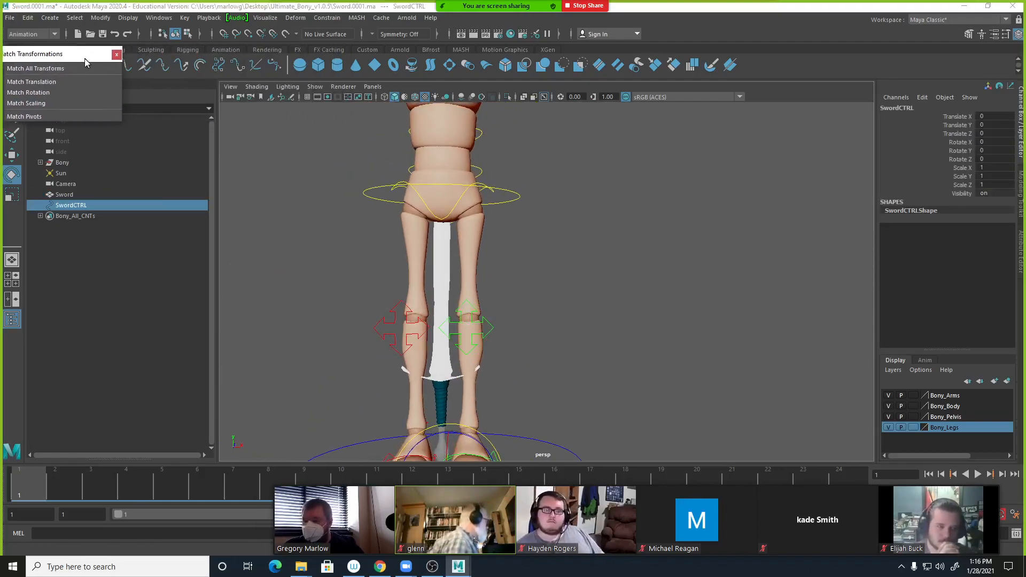
Move Bony's main control about 9.4 units along X so the character stands clear of the sword.
right_click_drag(675, 404, 396, 383, "alt")
middle_click_drag(447, 376, 369, 388, "alt")
left_click(533, 355)
left_click_drag(490, 380, 713, 369)
key("w")
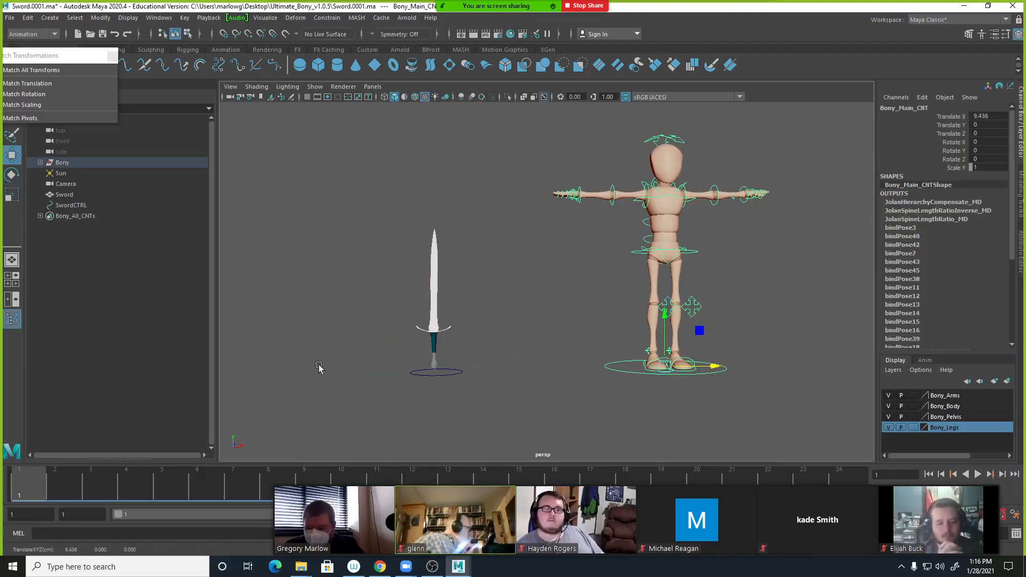
Delete the SwordCTRL curve from the scene.
left_click(449, 377)
left_click(447, 376)
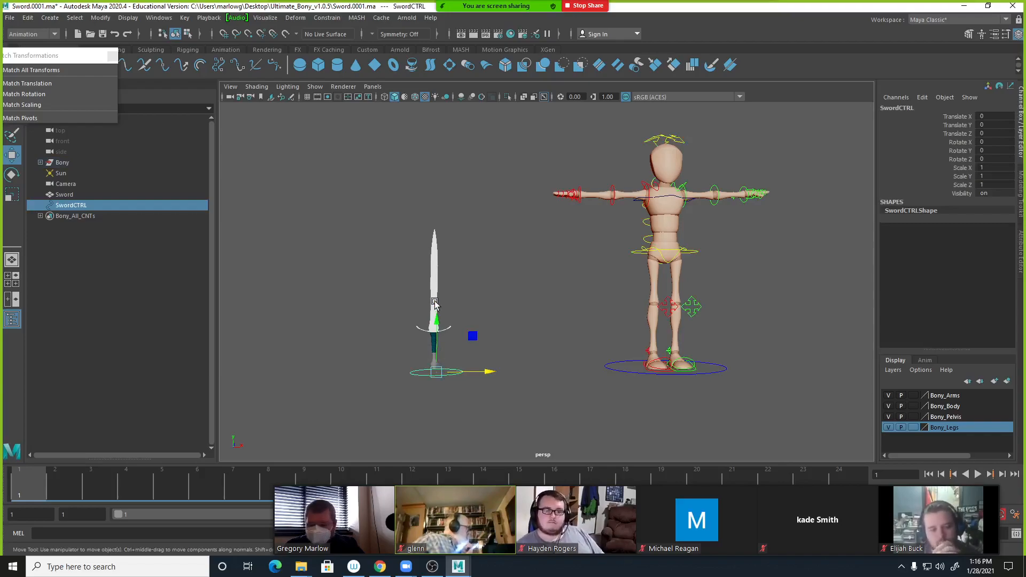
left_click(435, 283)
left_click(444, 378)
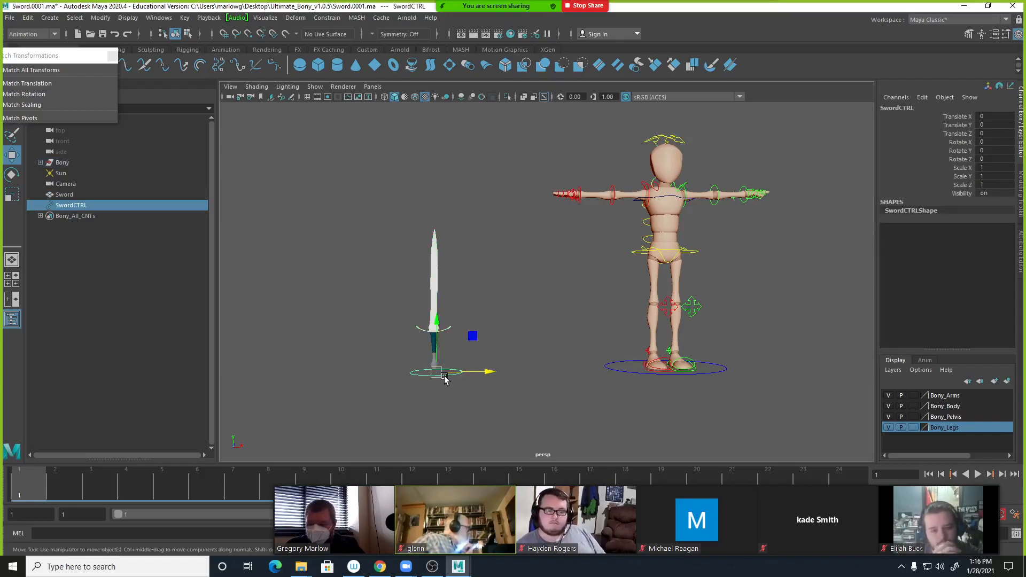
left_click(435, 293)
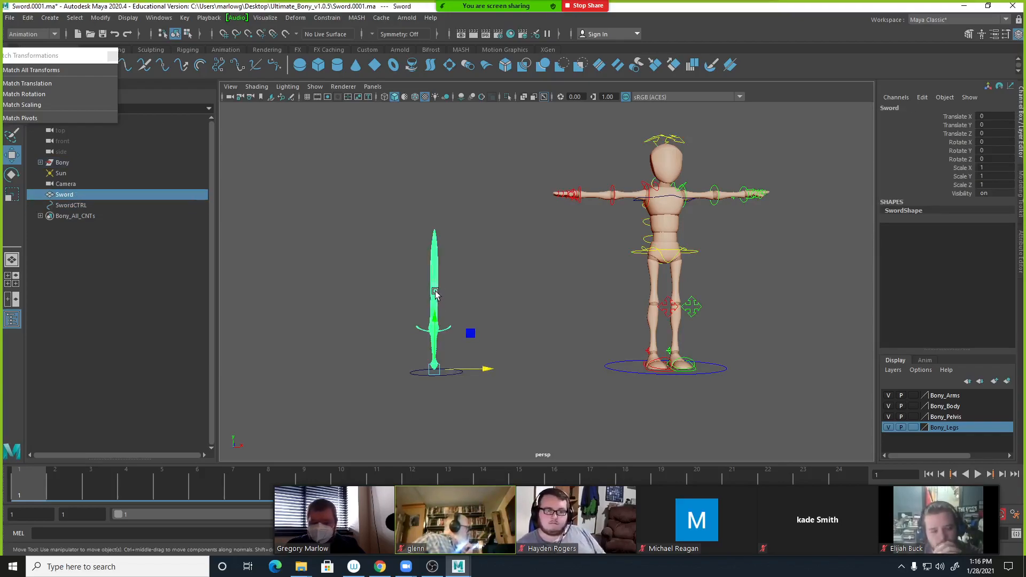
left_click(89, 206)
key("Delete")
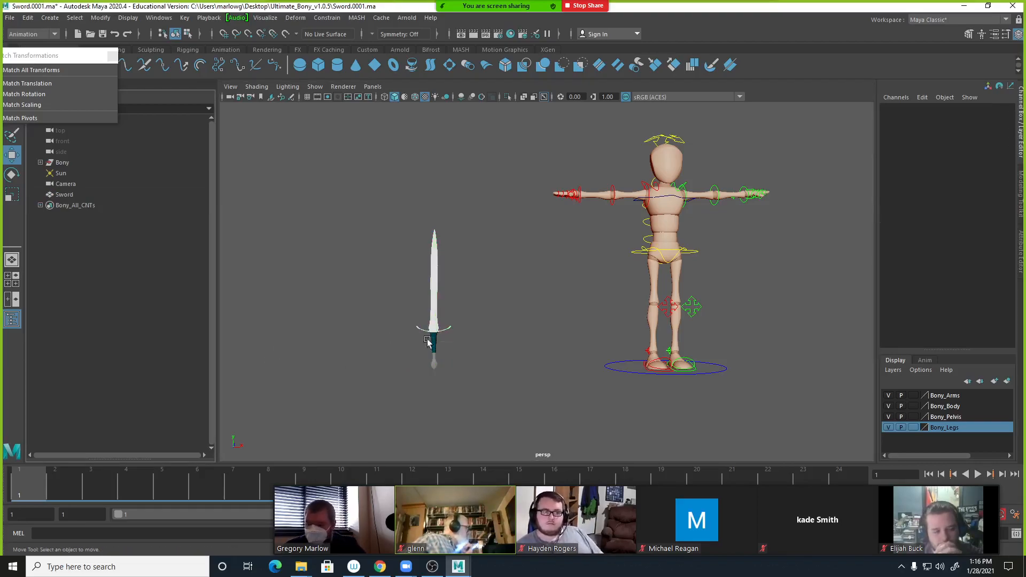
Create a NURBS circle and raise it about 1.1 units in Y to the sword's grip.
left_click_drag(79, 56, 141, 209)
left_click(31, 65)
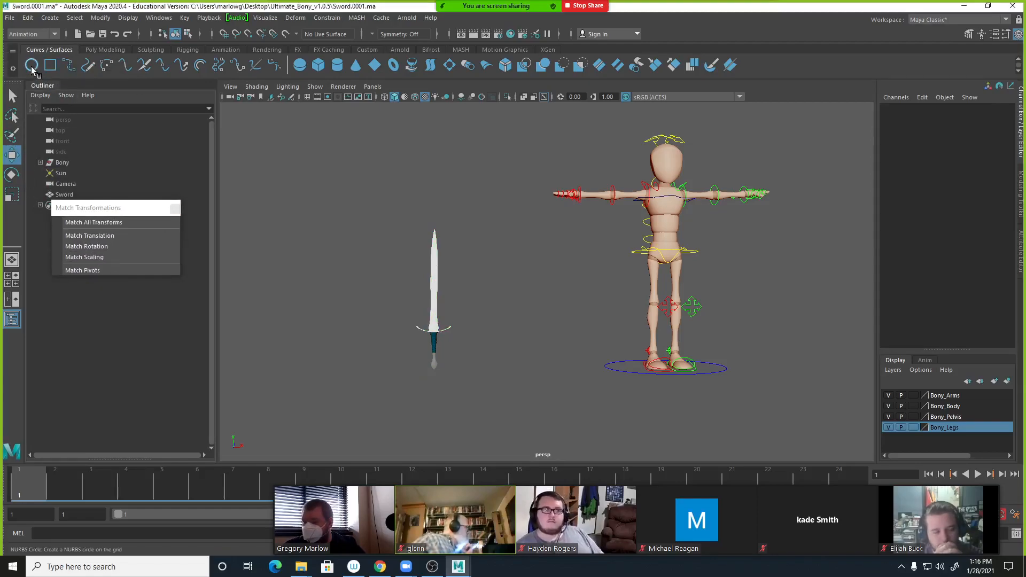
left_click_drag(434, 343, 434, 315)
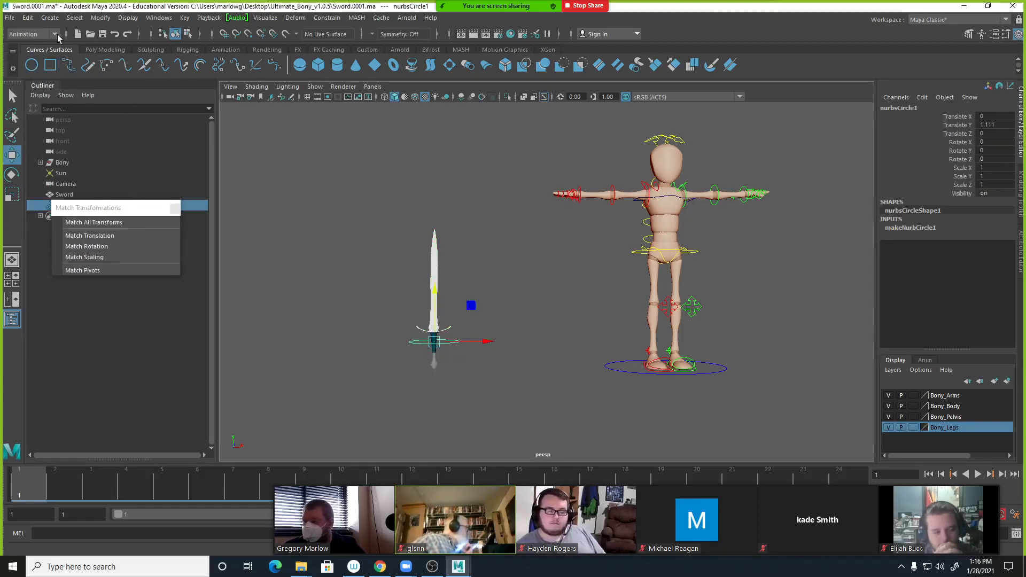
Freeze the circle's transformations, rename it Sword_CTRL, and close the floating Match Transformations window.
left_click(100, 18)
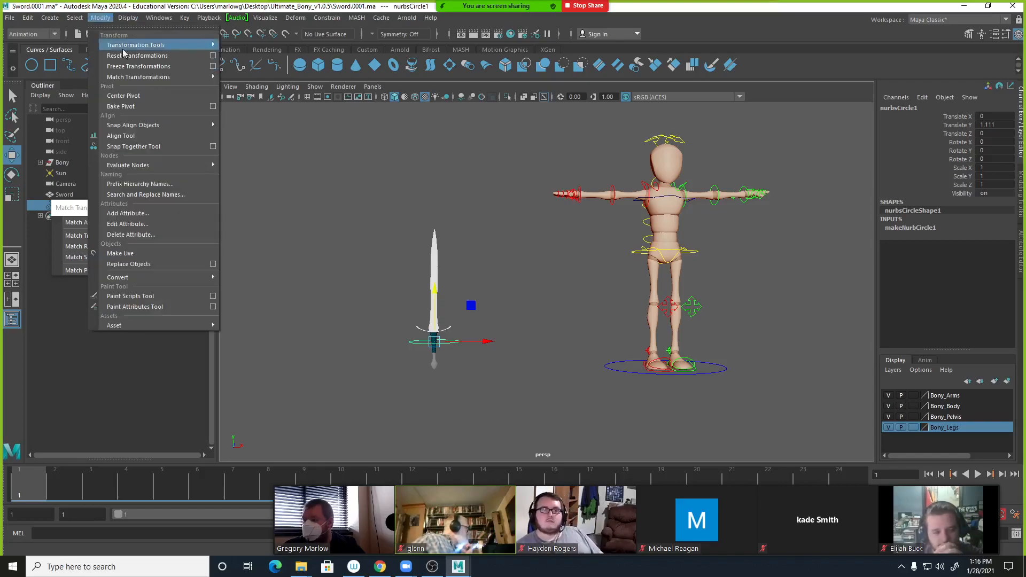
left_click(147, 67)
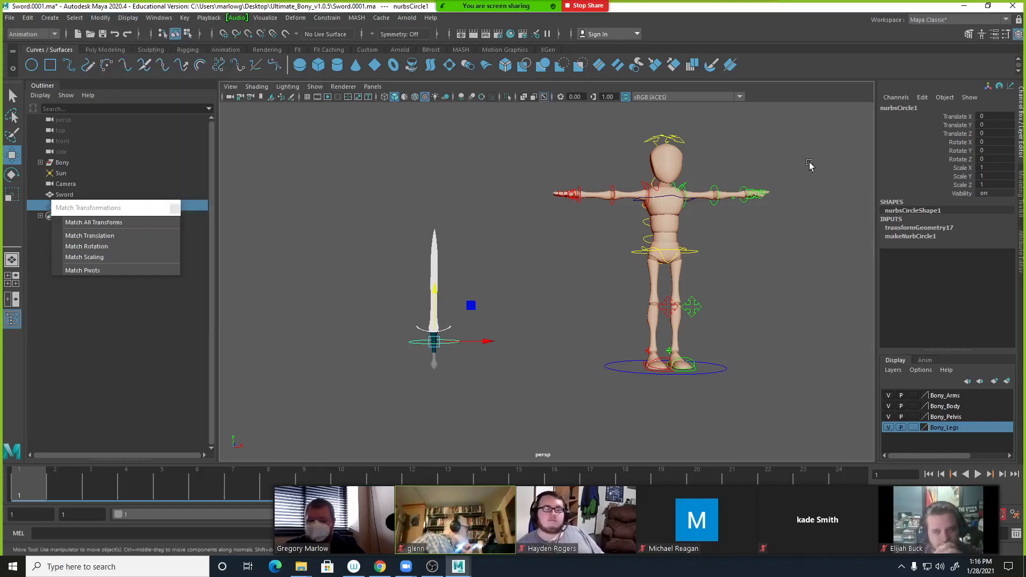
left_click(899, 109)
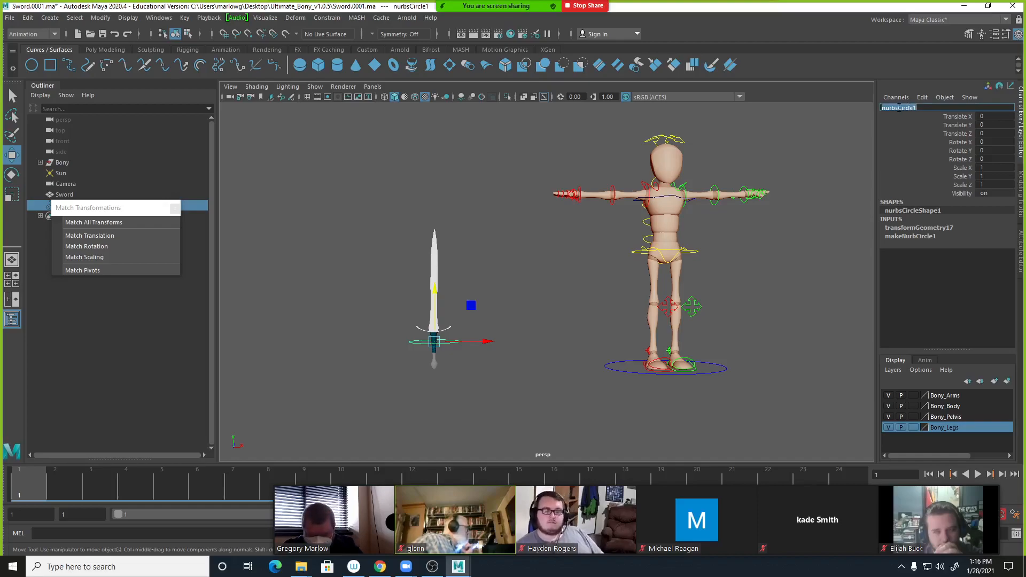
type("sword_CTRL")
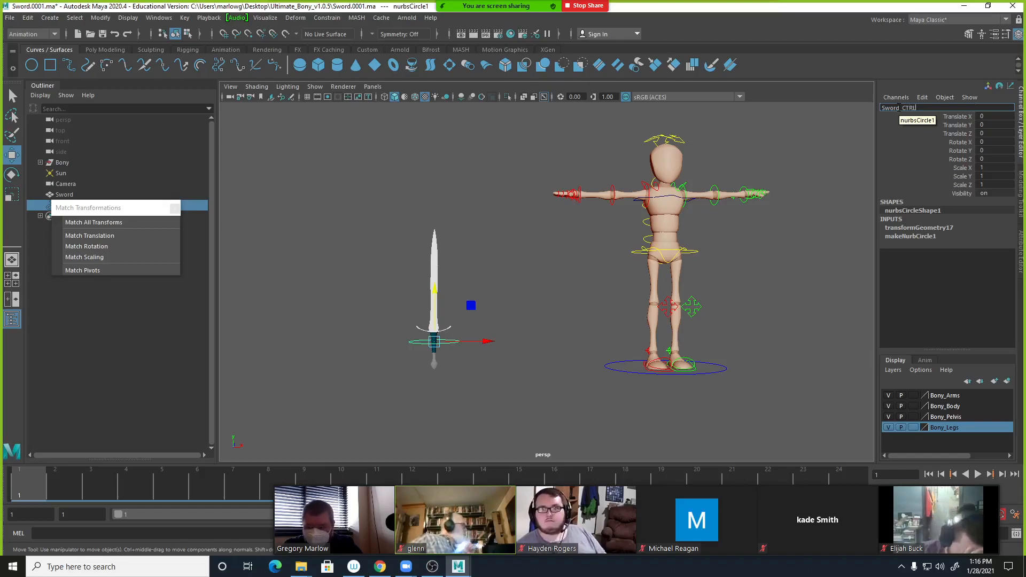
key("Return")
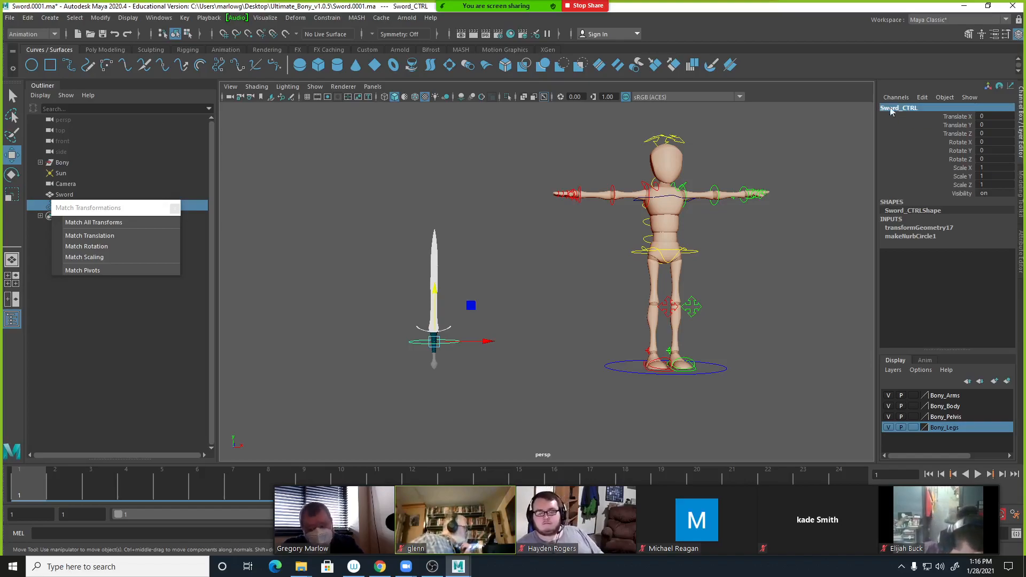
left_click(174, 208)
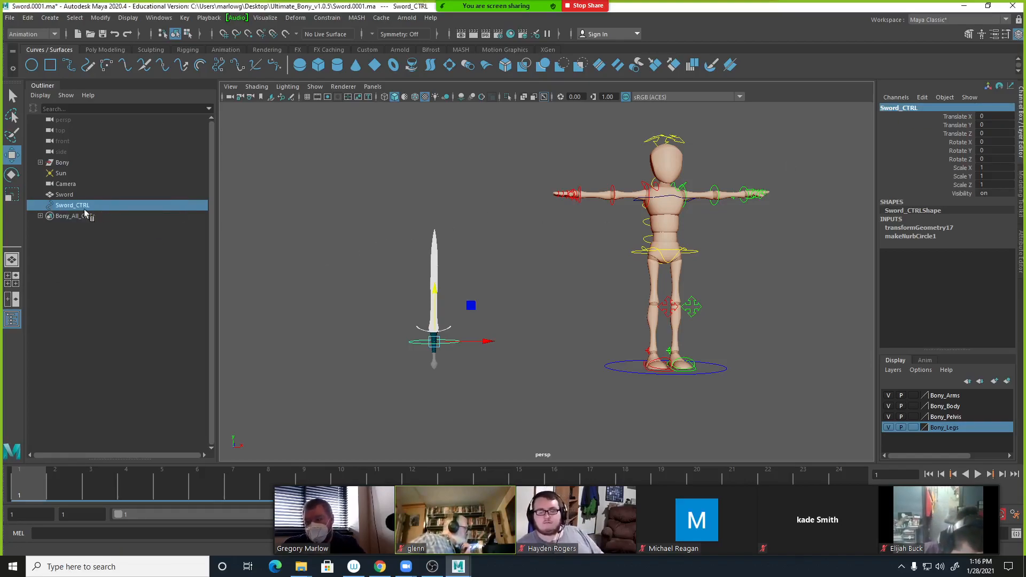
scroll(436, 346, "up", 2)
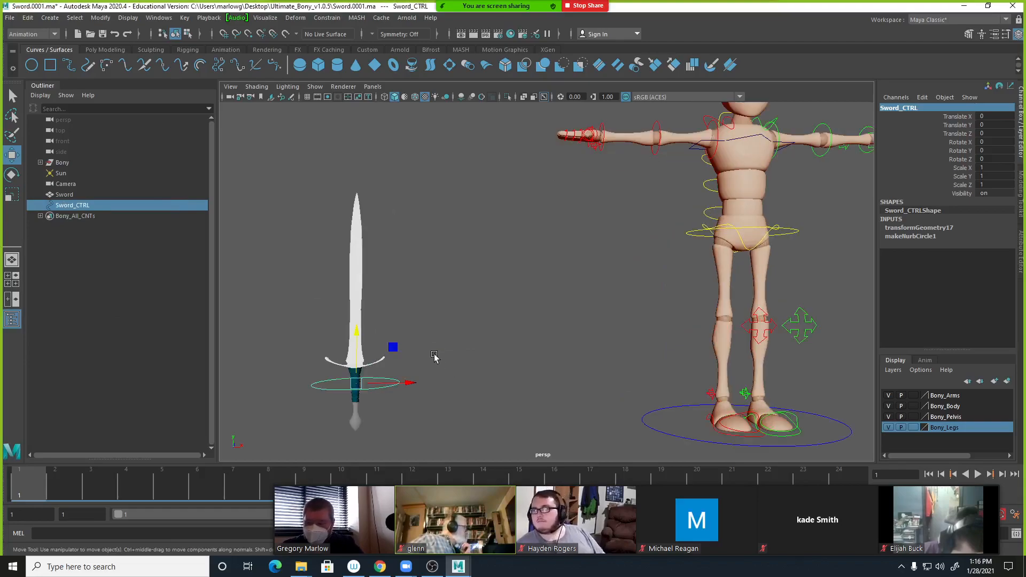
scroll(422, 354, "up", 3)
scroll(572, 369, "up", 4)
left_click(570, 302)
left_click(475, 345)
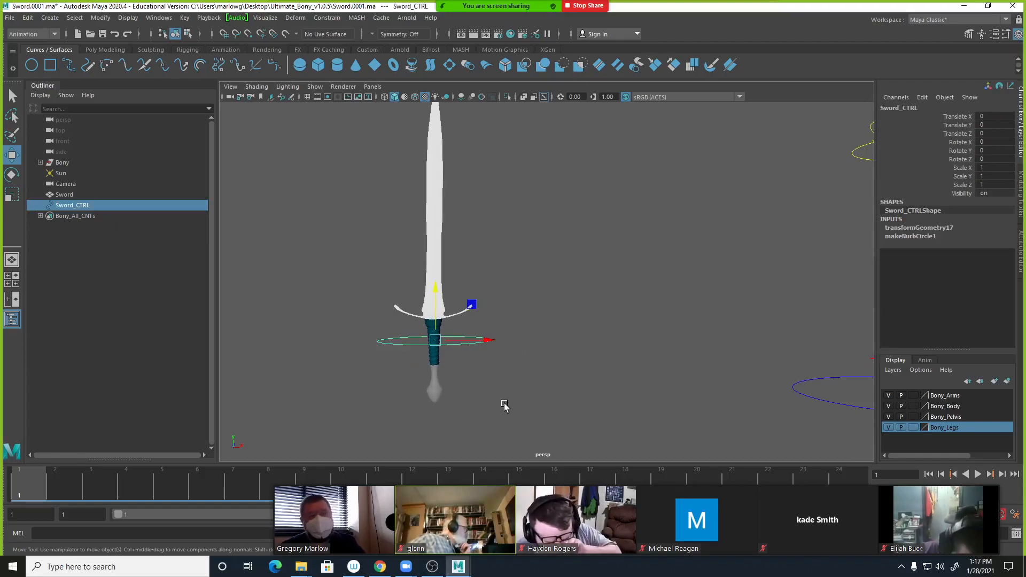
scroll(610, 313, "down", 2)
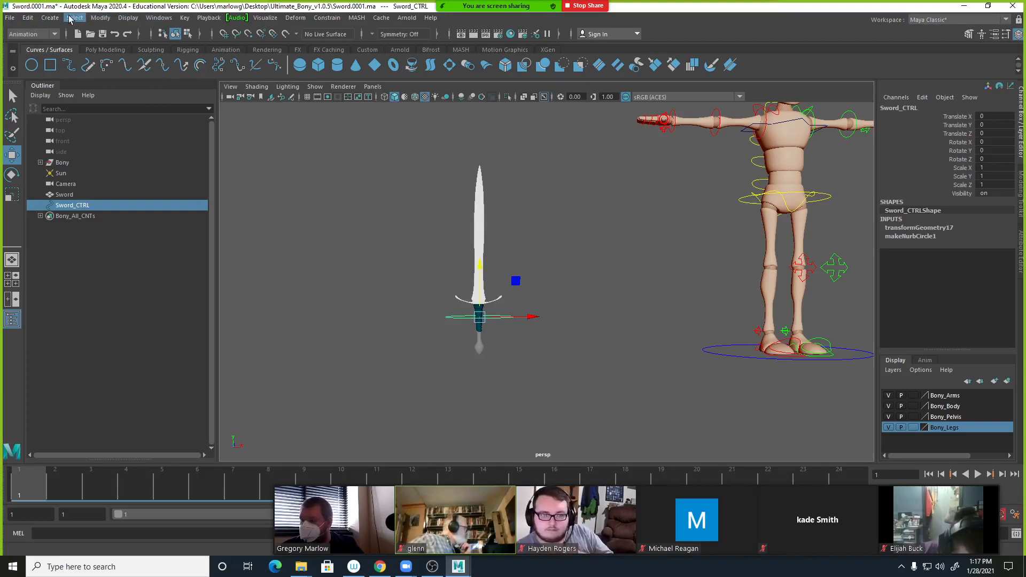
Create a locator and move it about 5.2 units along X, between the sword and Bony.
left_click(49, 17)
mouse_move(101, 57)
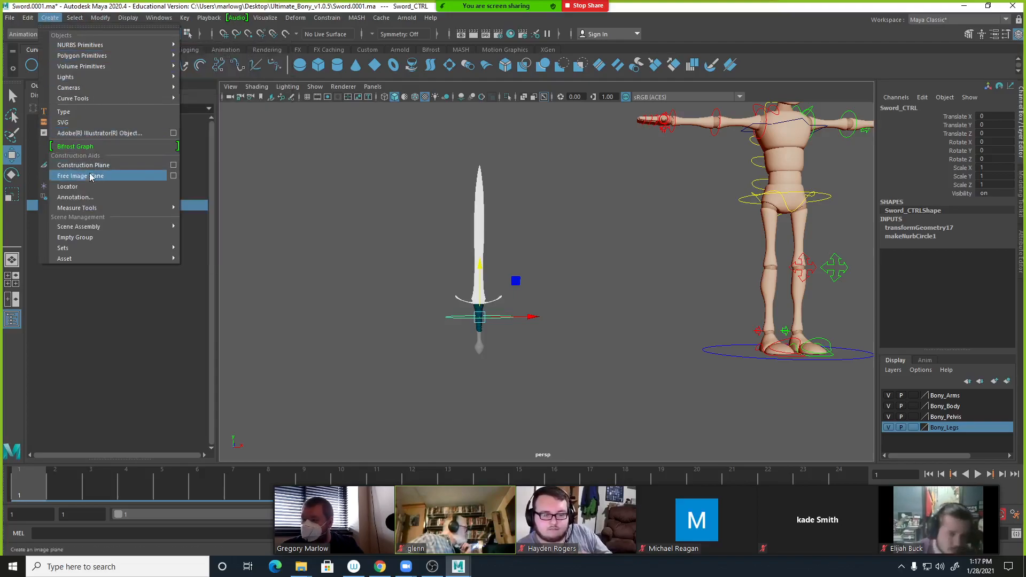
left_click(68, 186)
left_click_drag(527, 353, 693, 356)
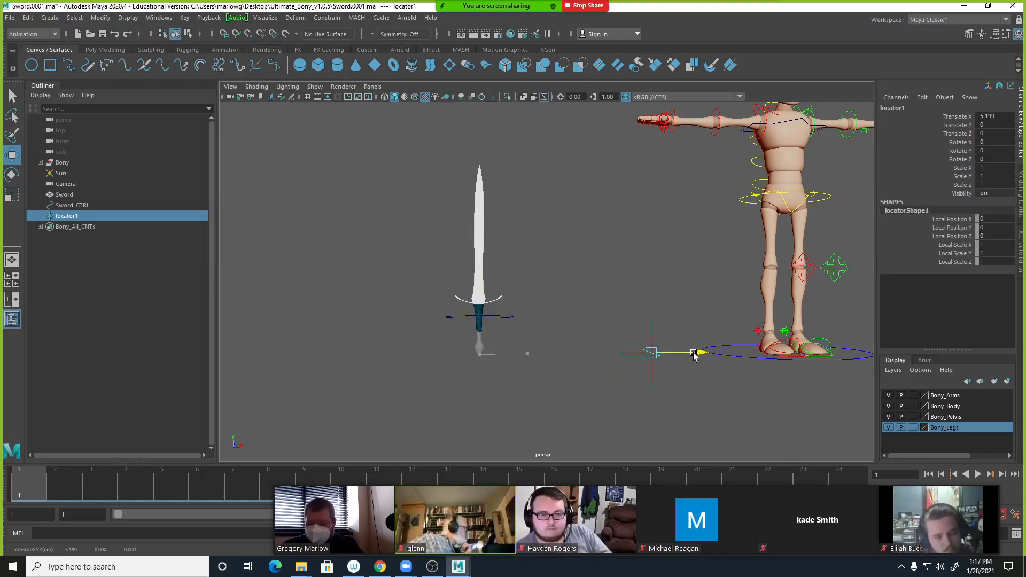
key("ctrl+d")
left_click_drag(689, 355, 345, 394)
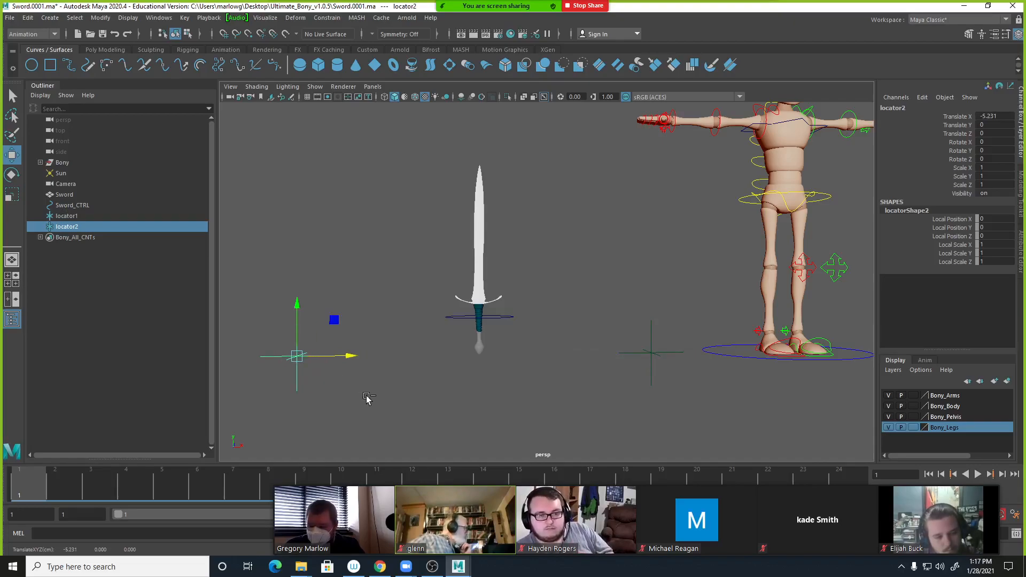
key("Delete")
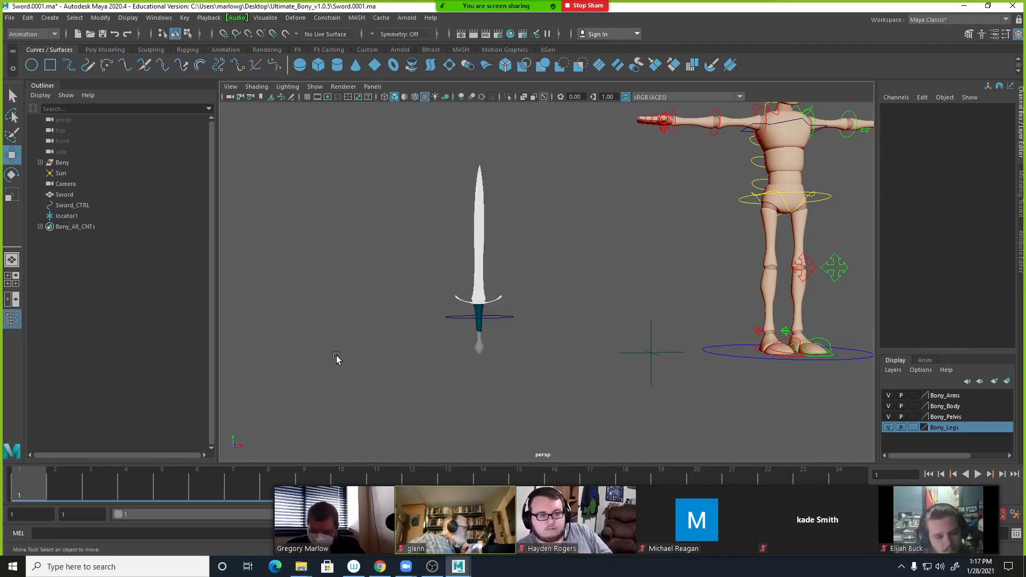
Duplicate the locator three times, placing copies at about X -5.07, at the sword's base, and beside the blade at about Y 4.13.
left_click(668, 352)
key("ctrl+d")
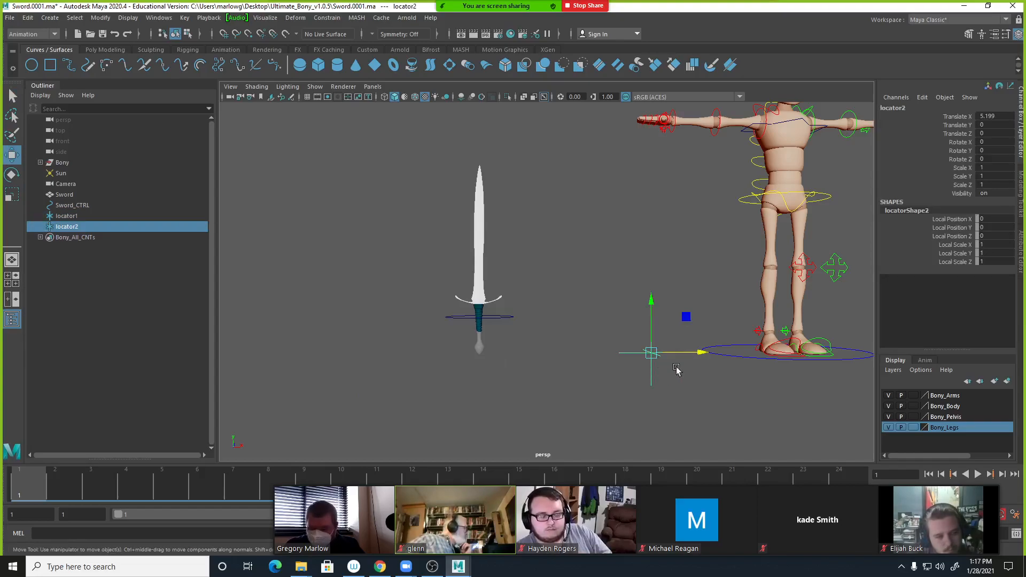
left_click_drag(691, 355, 381, 216)
key("ctrl+d")
key("ctrl+d")
left_click(575, 325)
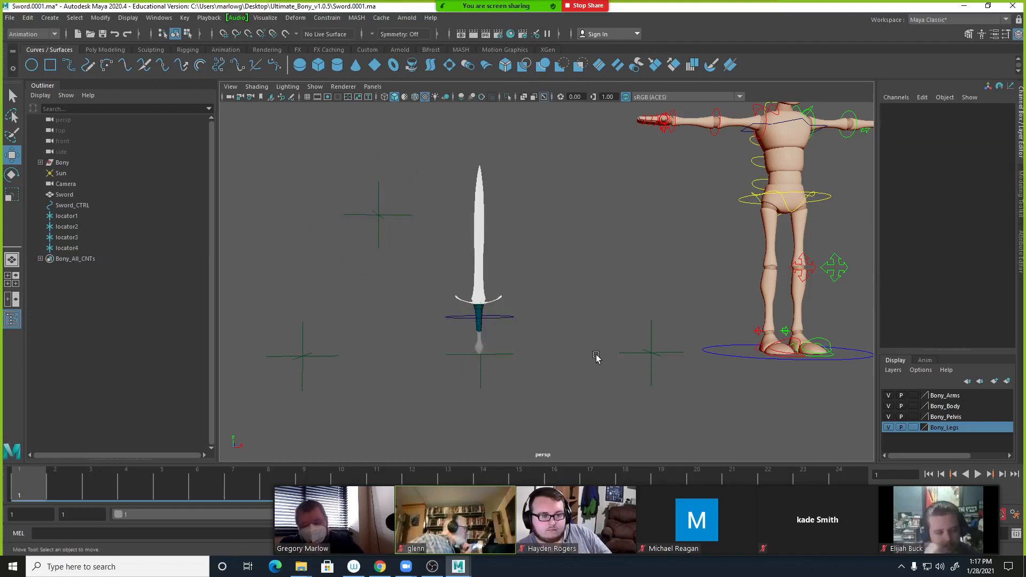
Rename the locator between the sword and Bony as LHandSocket.
left_click_drag(607, 323, 667, 374)
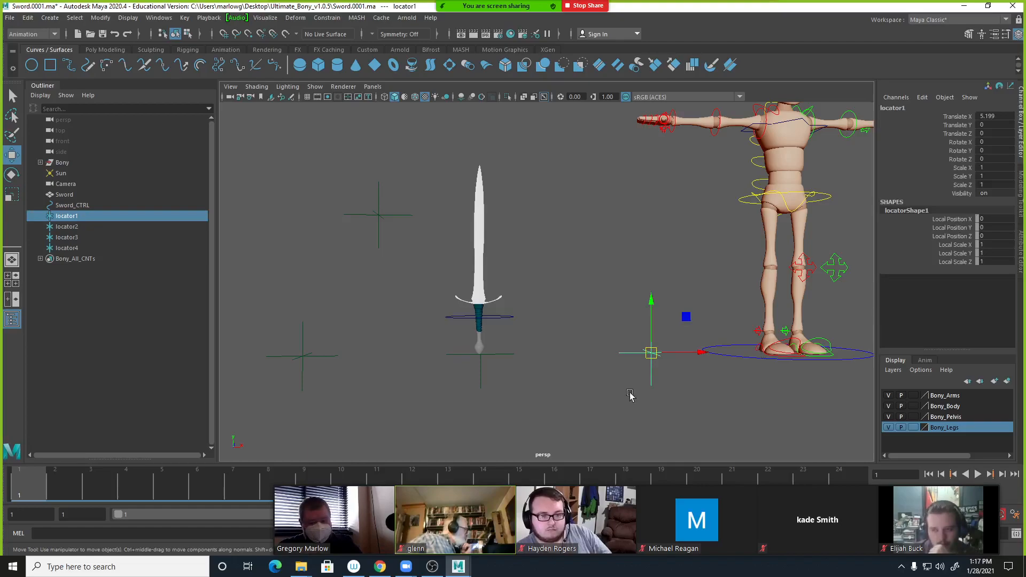
double_click(891, 107)
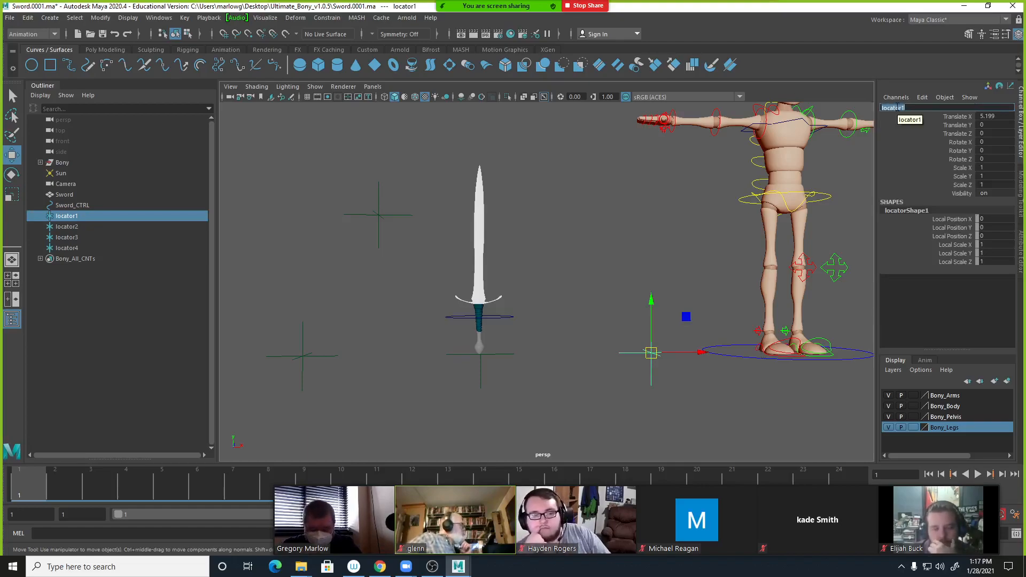
type("LHandSocket")
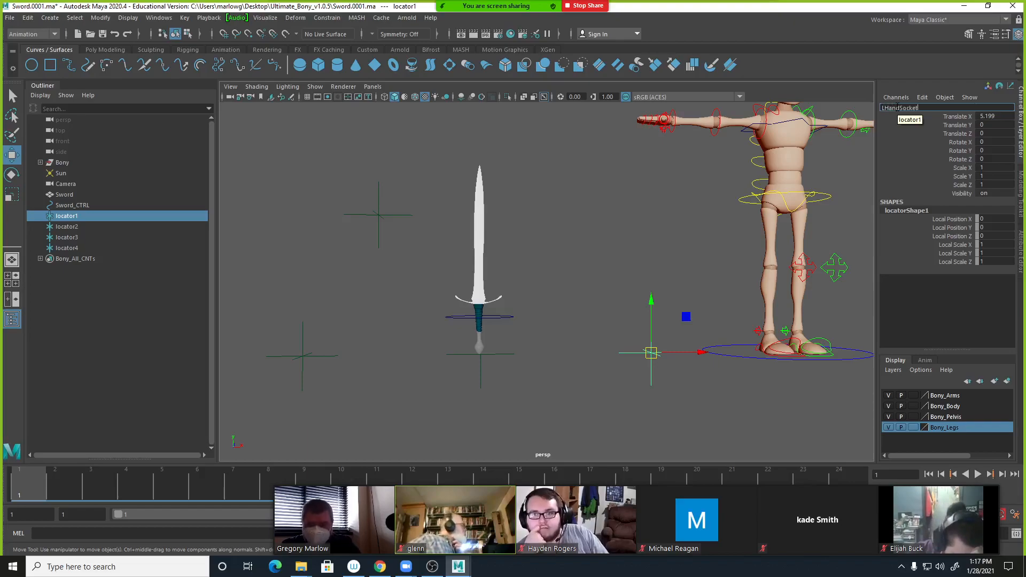
key("Return")
Rename the ground-level locator on the sword's negative X side as RHandSocket.
left_click_drag(265, 315, 353, 394)
left_click(902, 108)
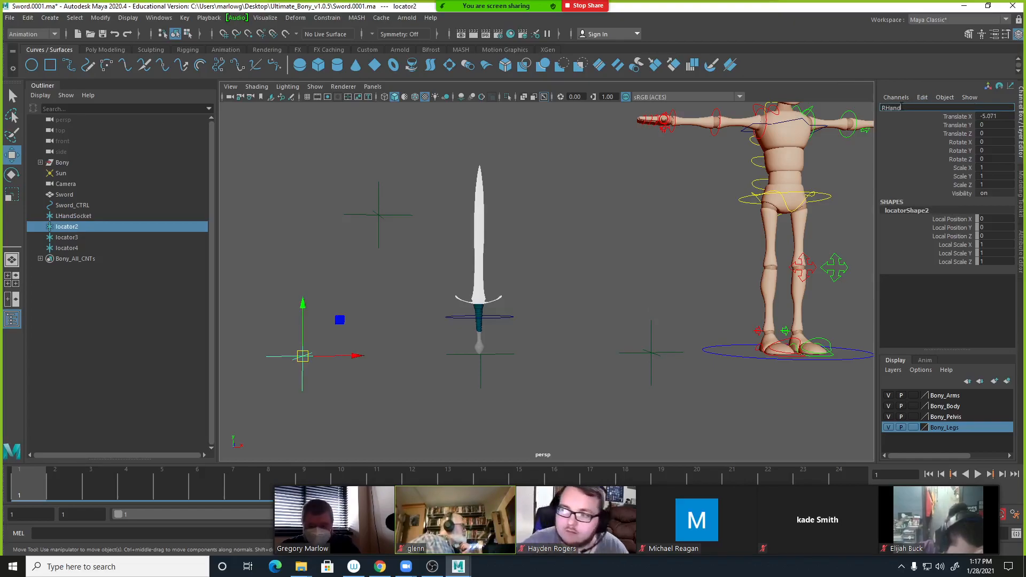
type("RHandSocke")
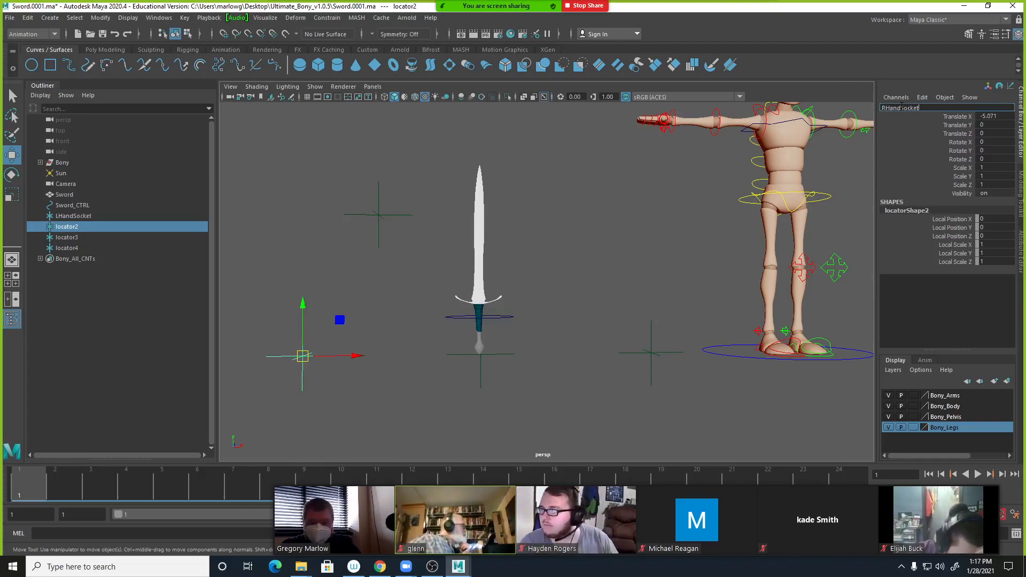
type("t")
key("Return")
Rename the locator at the base of the sword as SwordSocket.
left_click(481, 373)
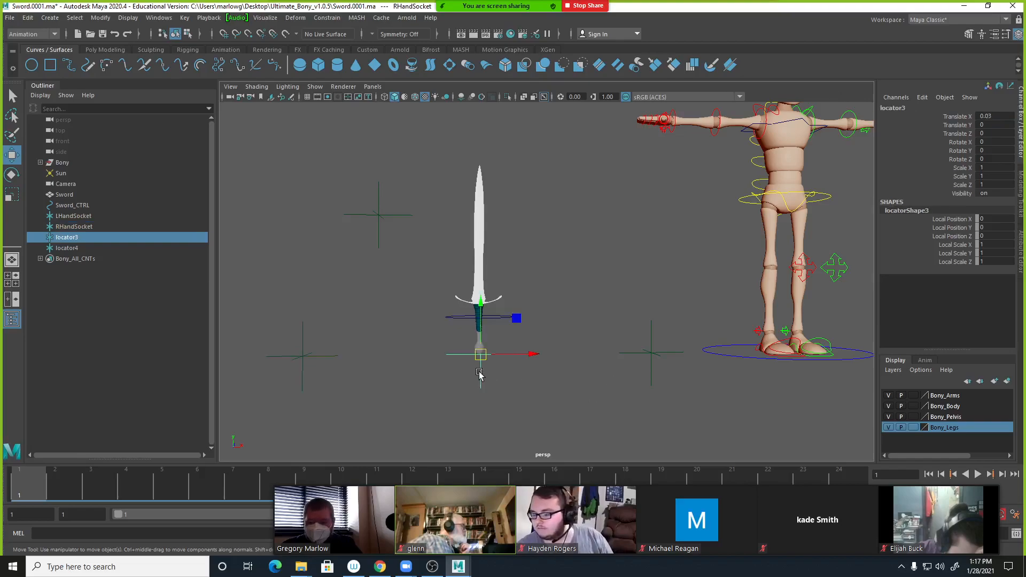
left_click(910, 108)
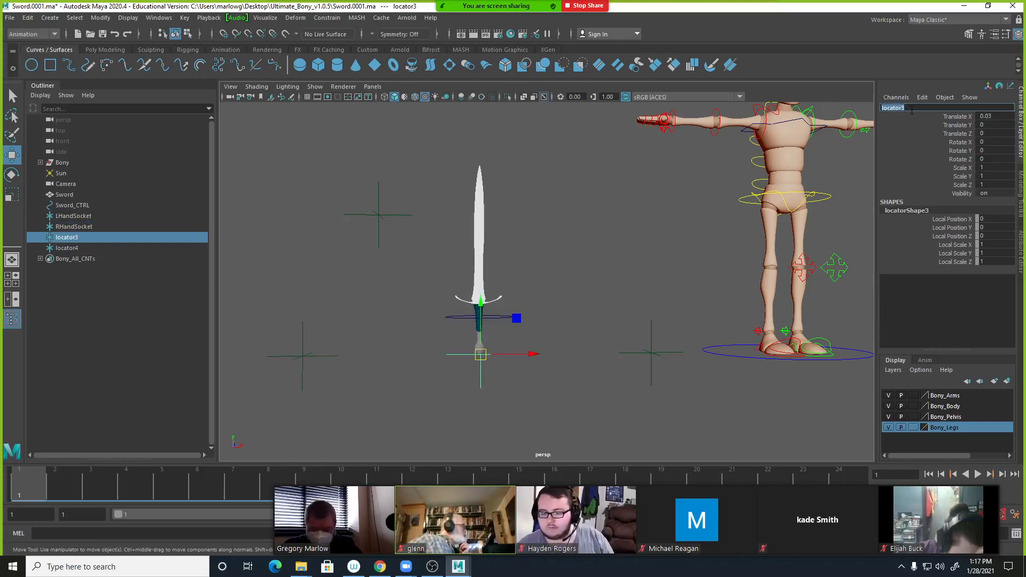
type("Sword")
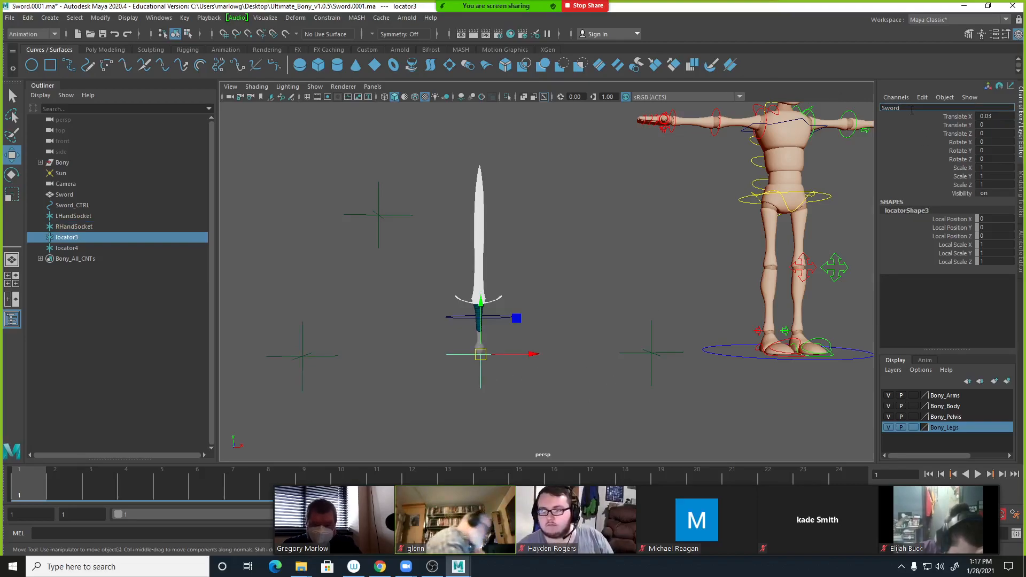
type("Socket")
key("Return")
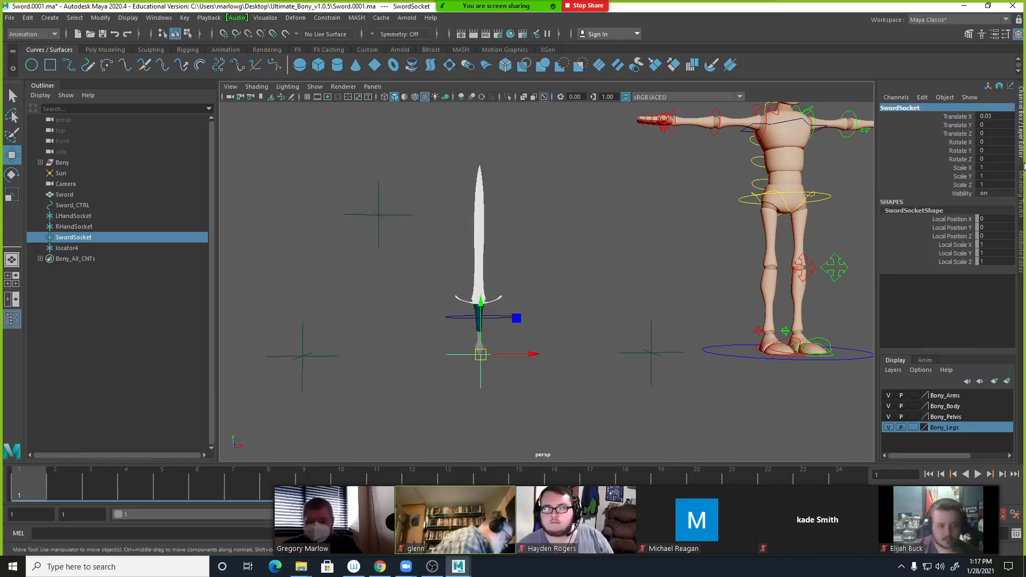
Change the name of the sword's base locator to SwordParent.
left_click(924, 108)
left_click(924, 107)
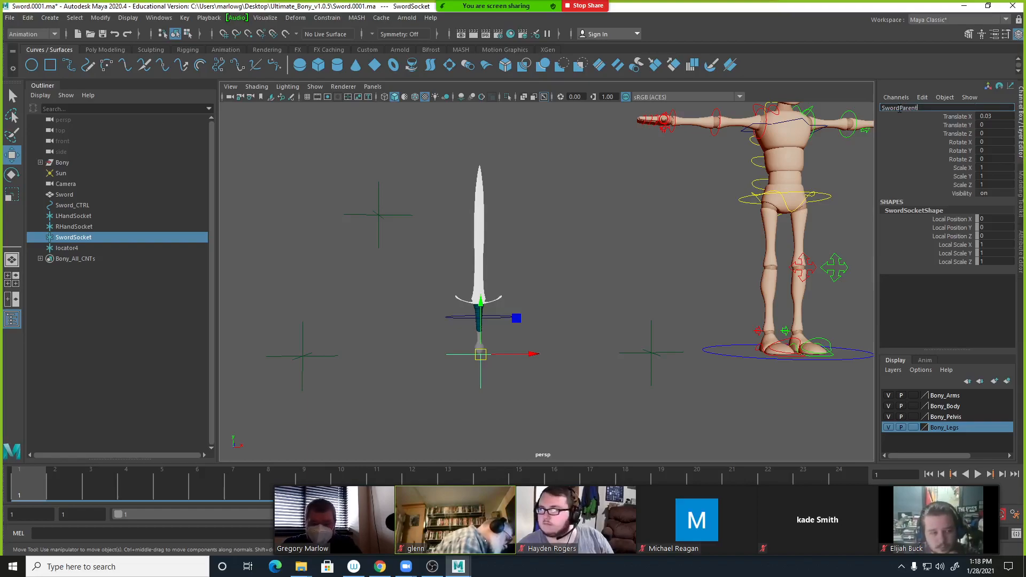
key("Return")
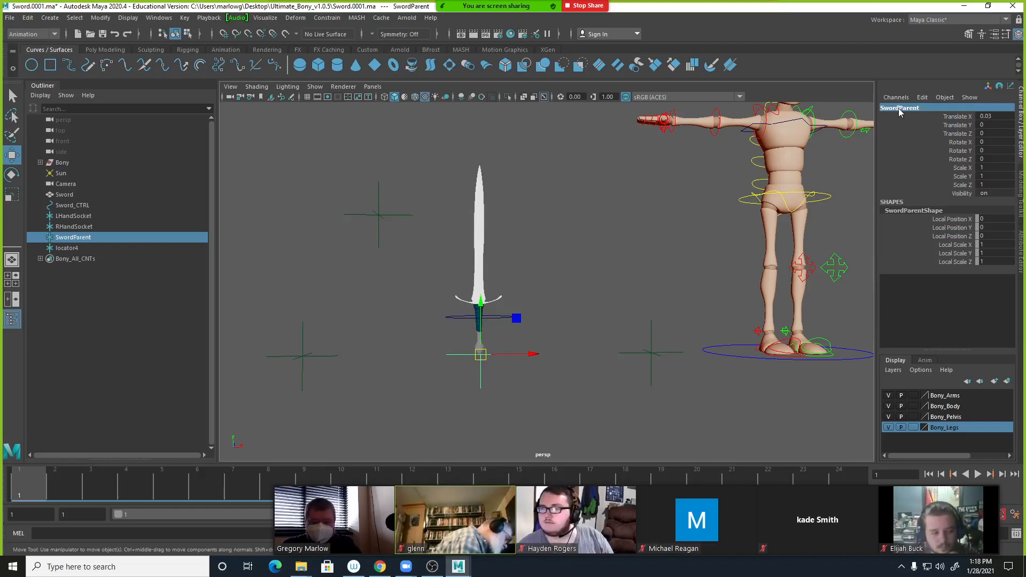
Rename the remaining locator, beside the sword blade, as WorldSocket.
left_click(379, 215)
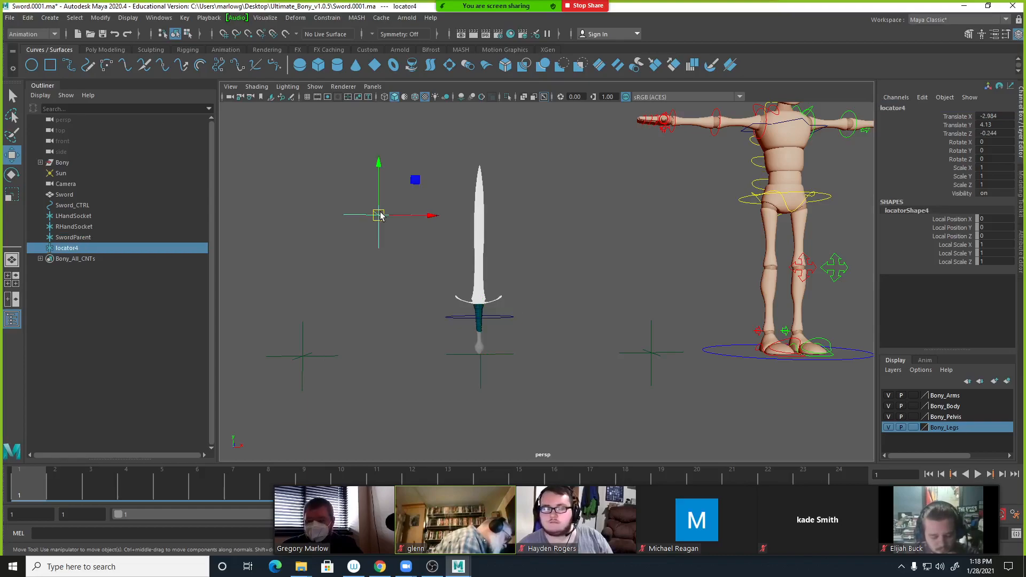
left_click(911, 108)
type("WorldSocke")
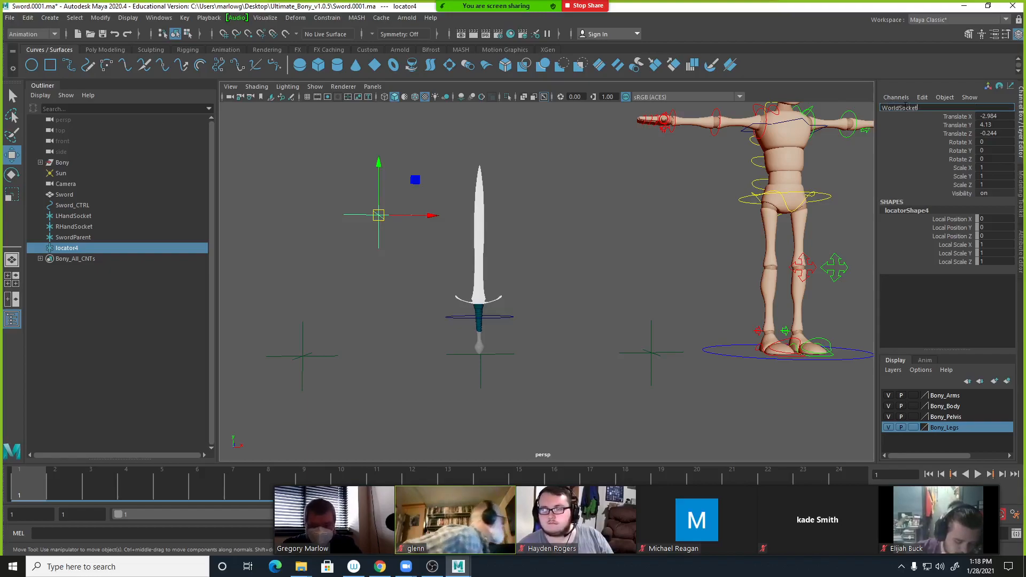
key("Return")
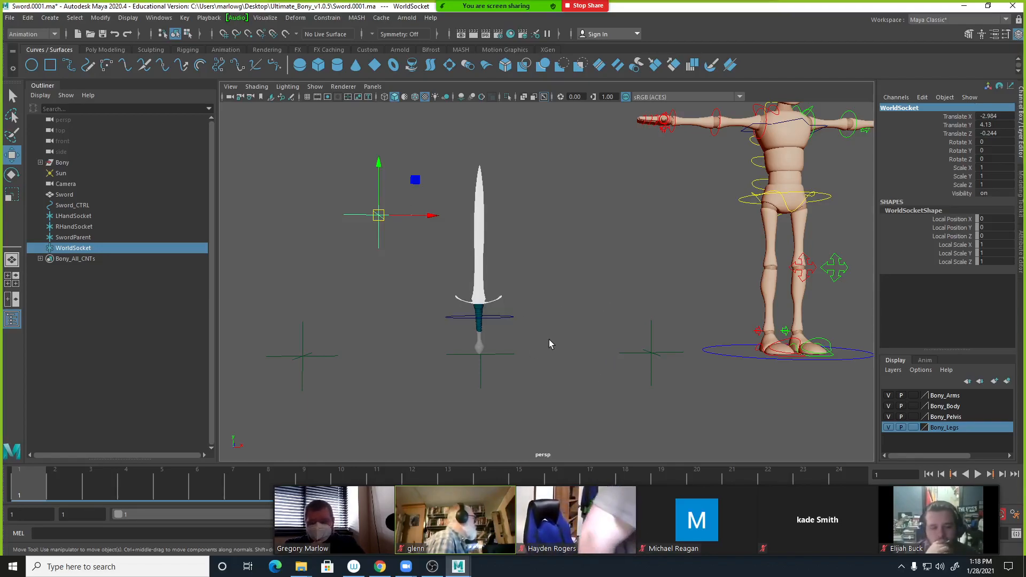
Detach the Match Transformations commands as a floating window and match the SwordParent locator's transforms to the Sword_CTRL curve.
scroll(516, 365, "up", 2)
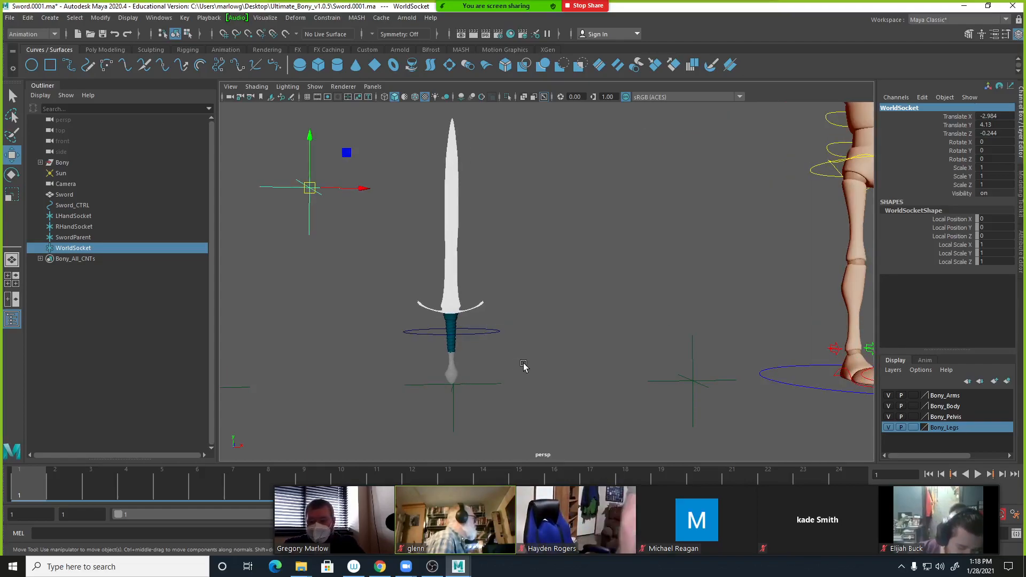
middle_click_drag(521, 366, 567, 334, "alt")
left_click(536, 351)
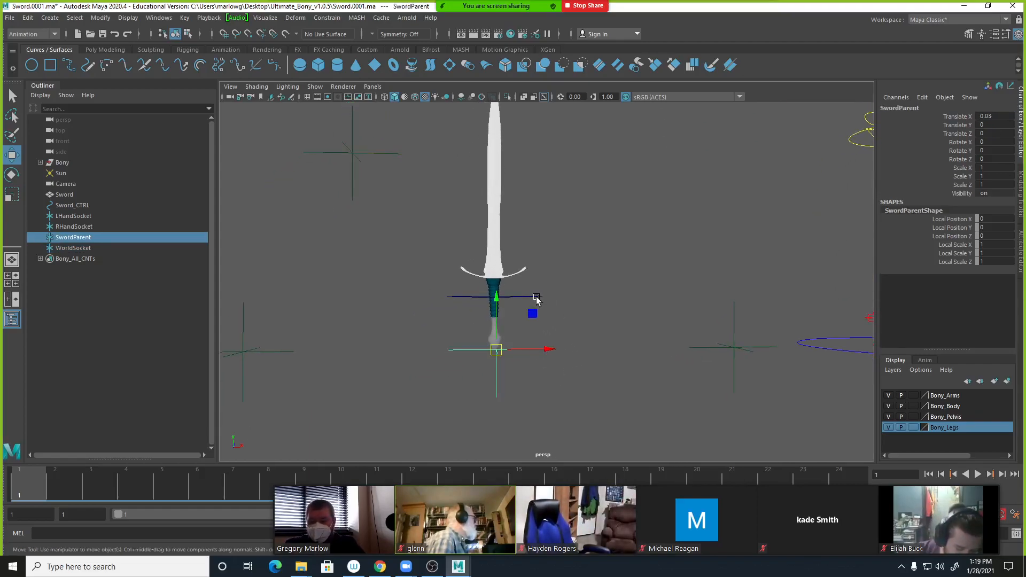
left_click(536, 297, "shift")
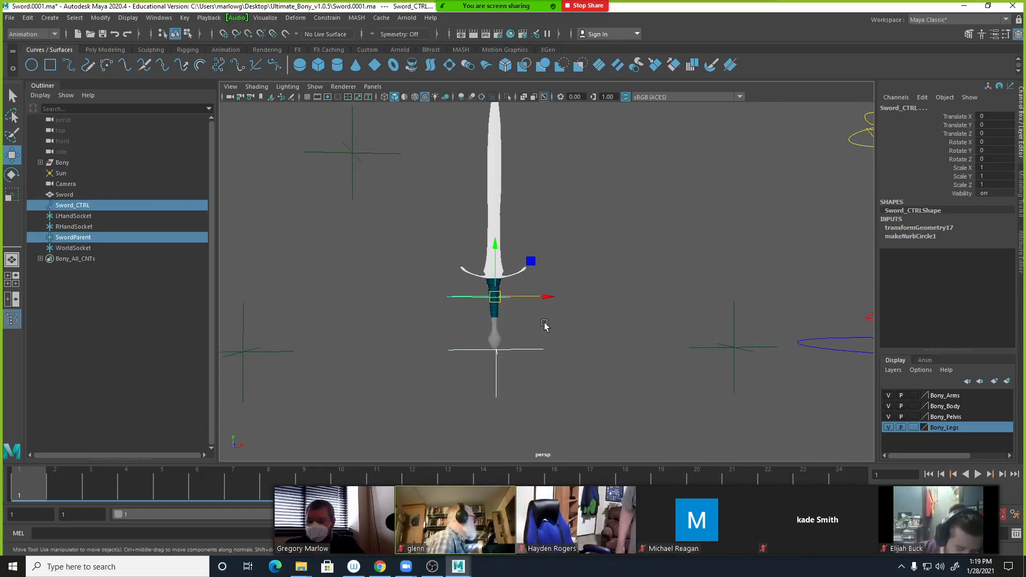
left_click(159, 18)
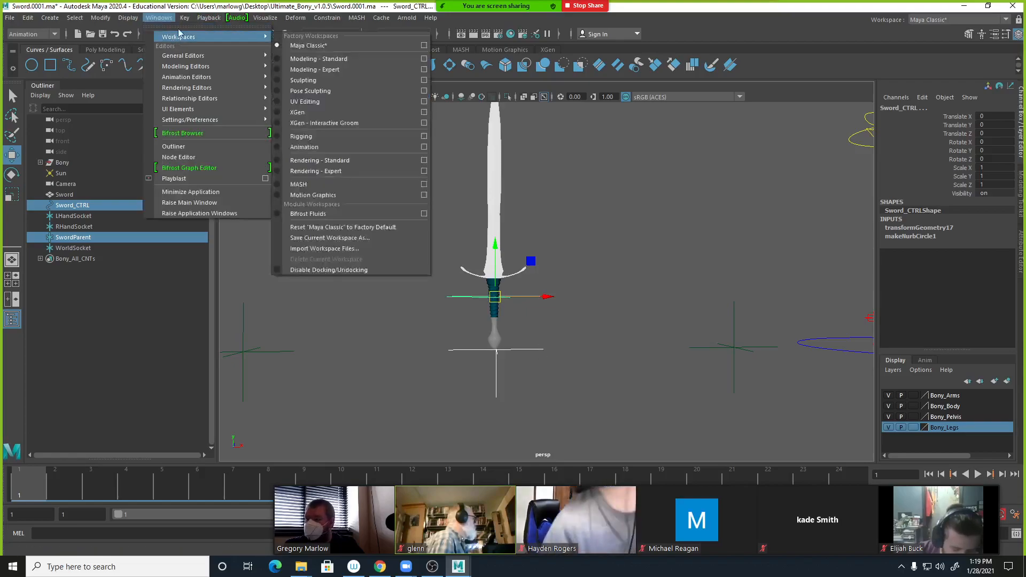
mouse_move(134, 77)
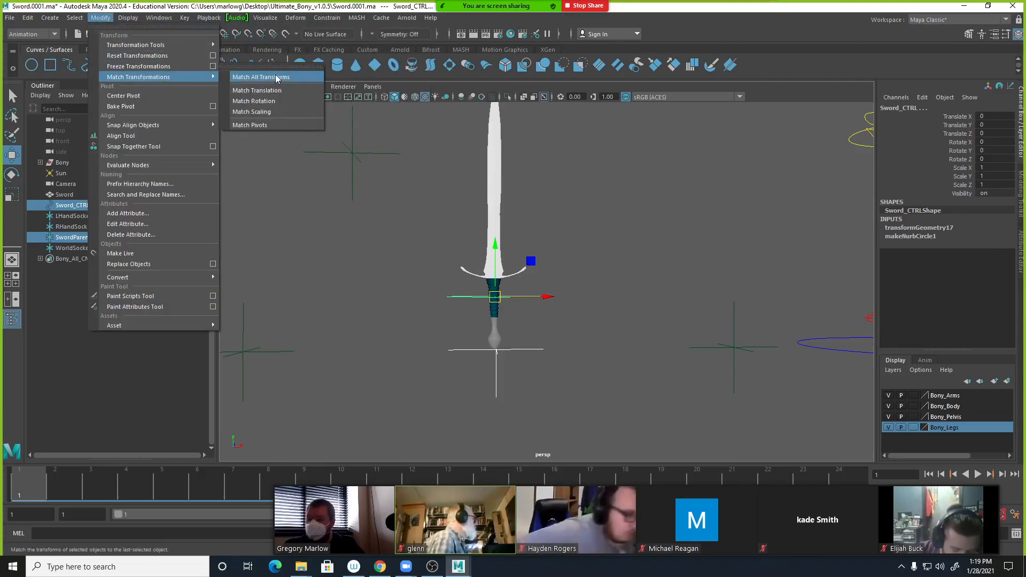
left_click(274, 68)
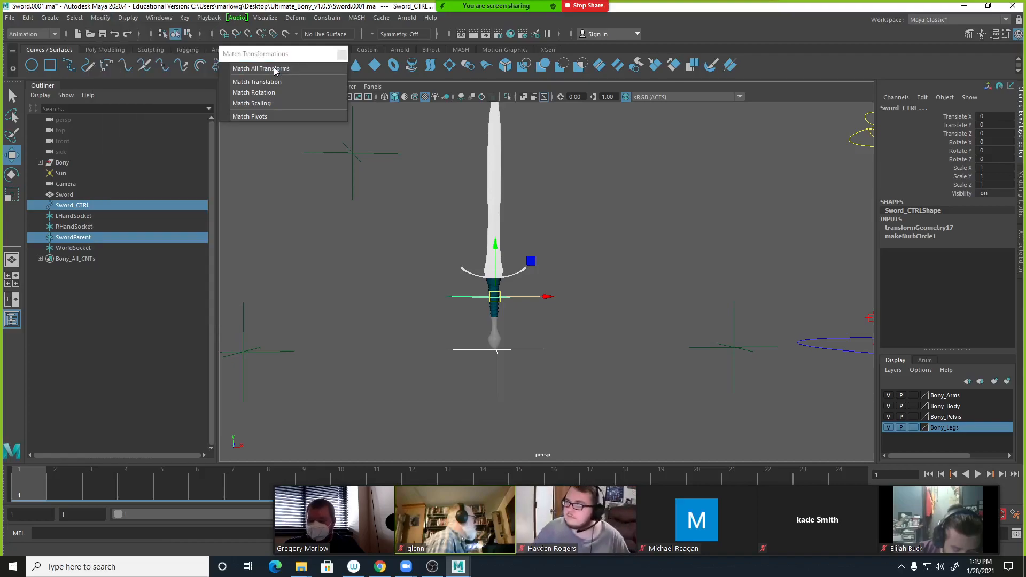
left_click_drag(283, 54, 699, 81)
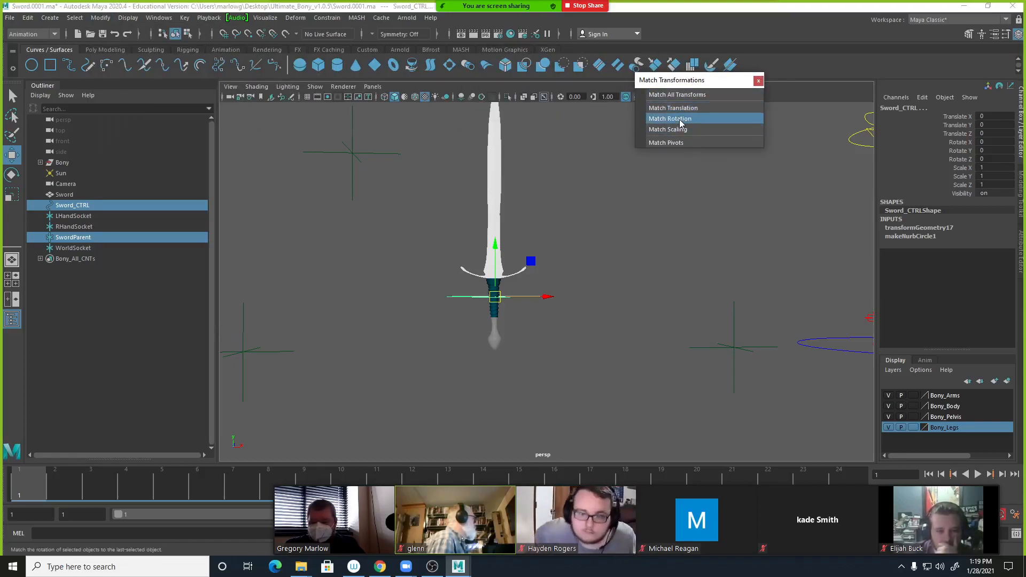
left_click(662, 251)
Reorder SwordParent above Sword_CTRL in the scene hierarchy and parent Sword_CTRL under SwordParent.
left_click_drag(536, 291, 534, 305, "alt")
left_click(527, 249)
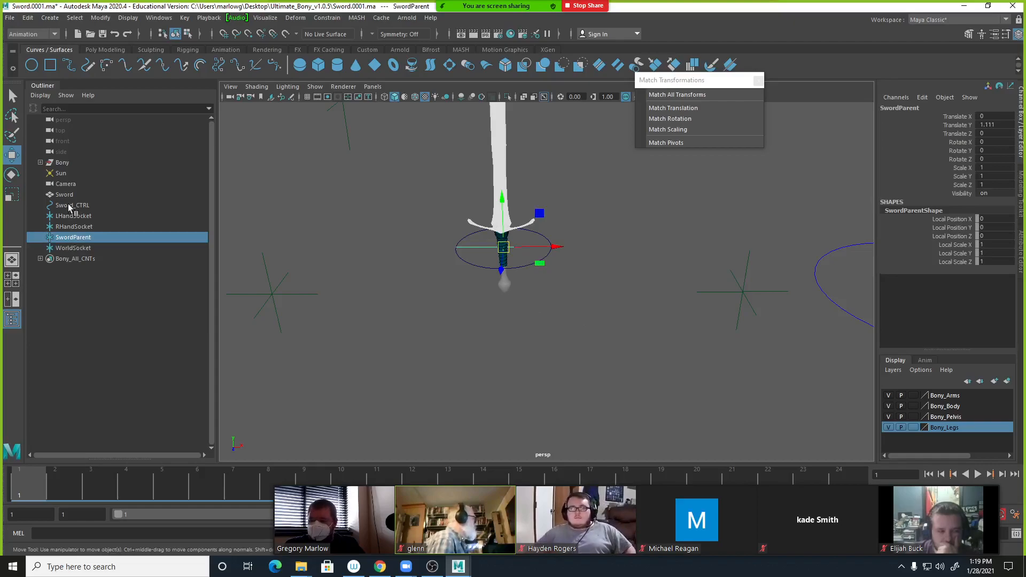
left_click(81, 205)
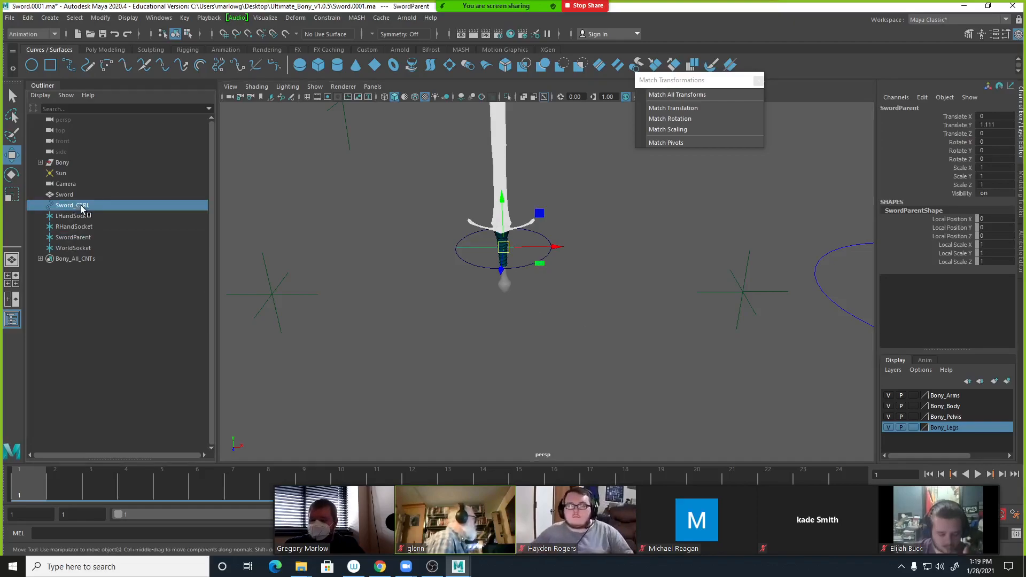
left_click(71, 237)
middle_click_drag(70, 240, 80, 202)
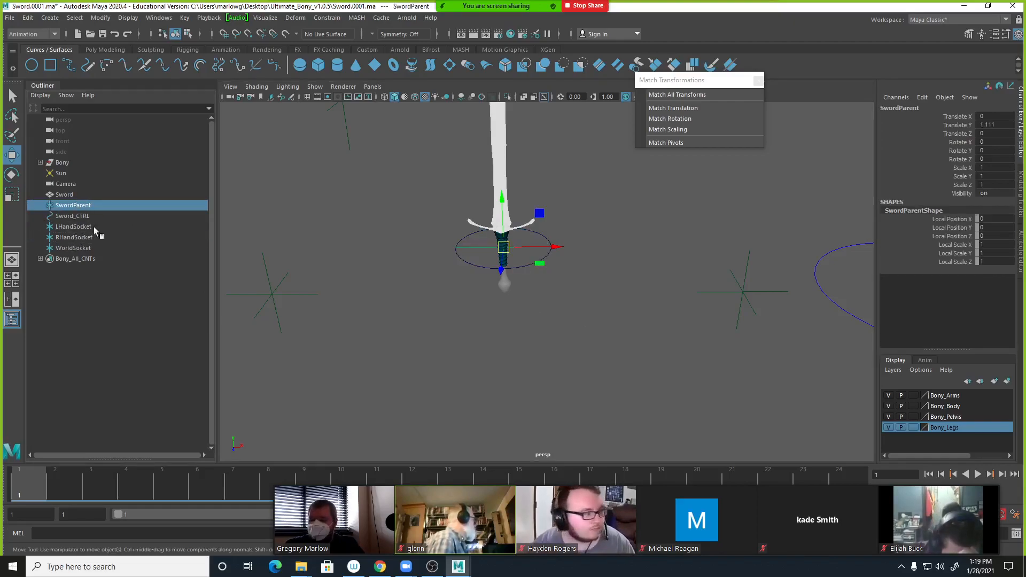
left_click(85, 216)
middle_click_drag(97, 236, 75, 206)
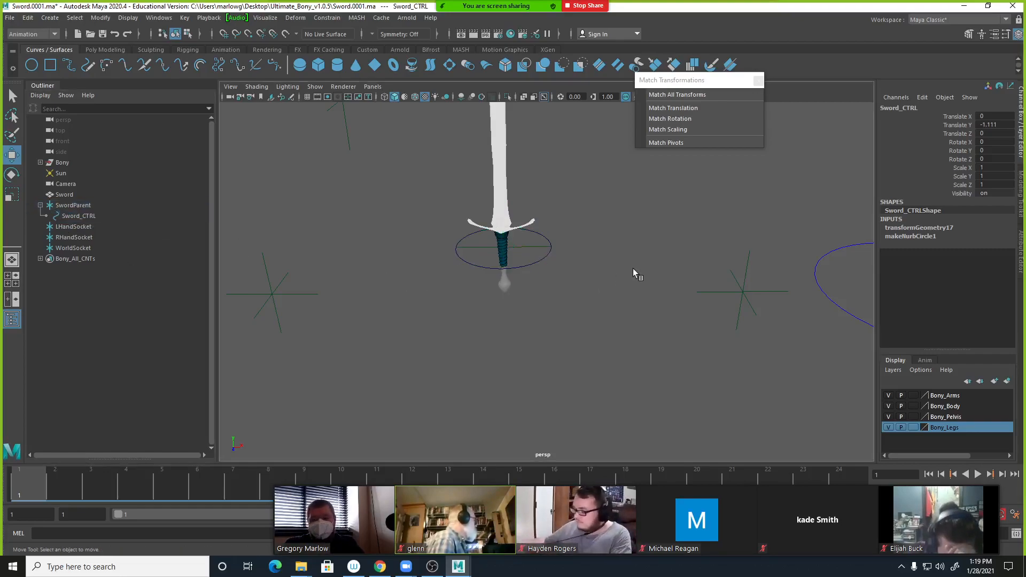
Unparent Sword_CTRL from the SwordParent locator so that both sit at the top level of the scene.
key("Up")
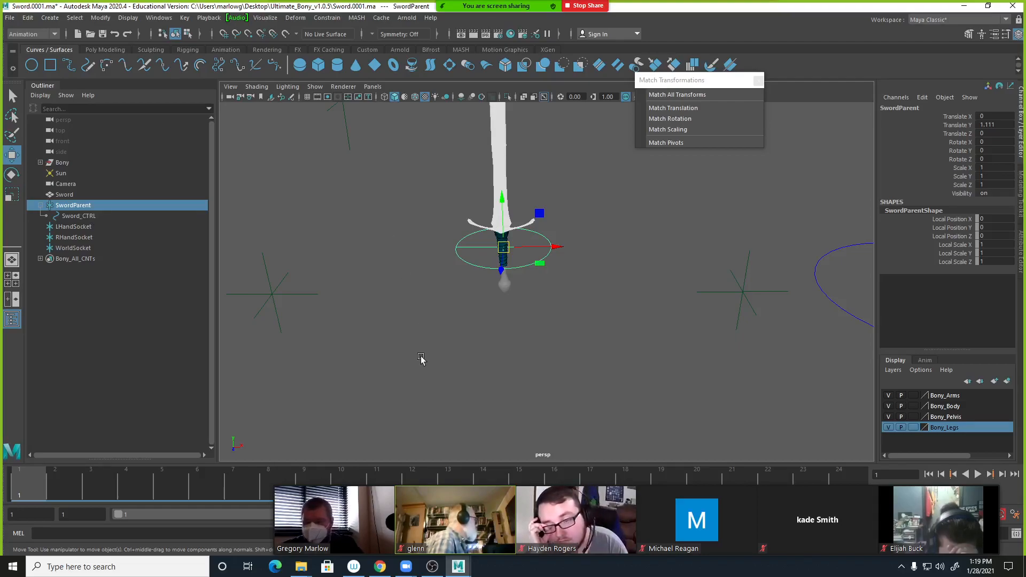
left_click(706, 276)
left_click(529, 247)
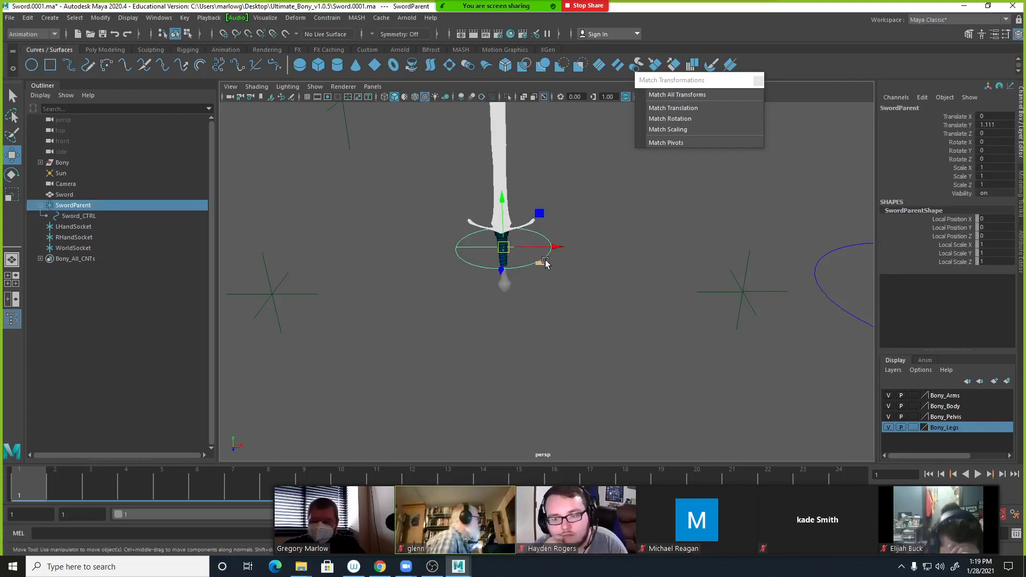
left_click(546, 257)
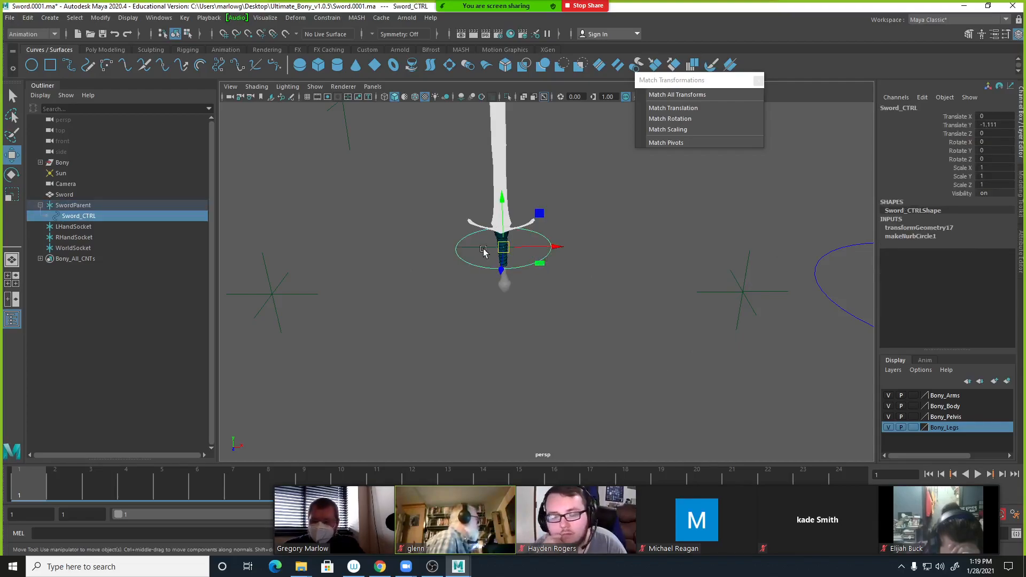
key("Up")
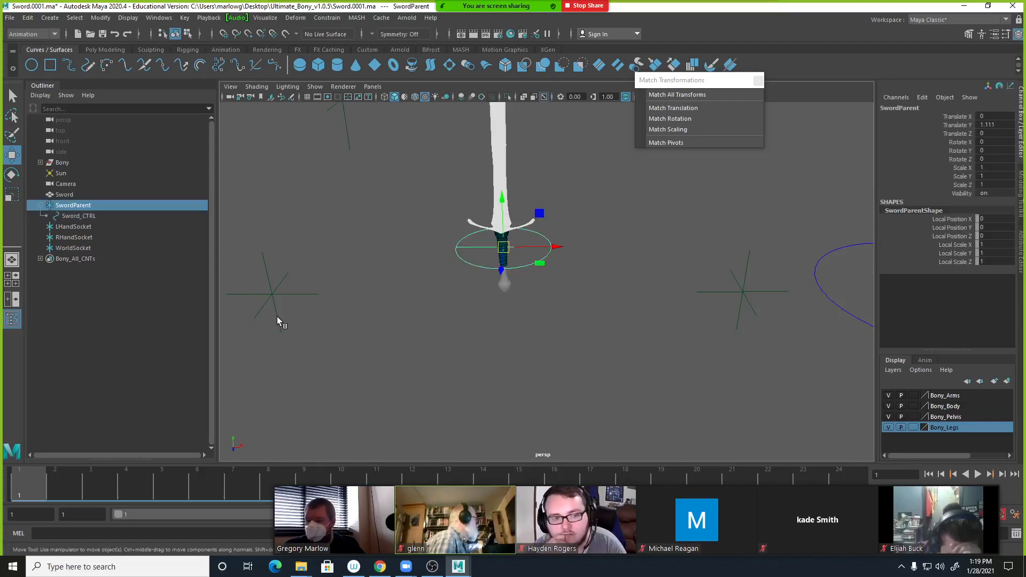
key("Down")
key("shift+p")
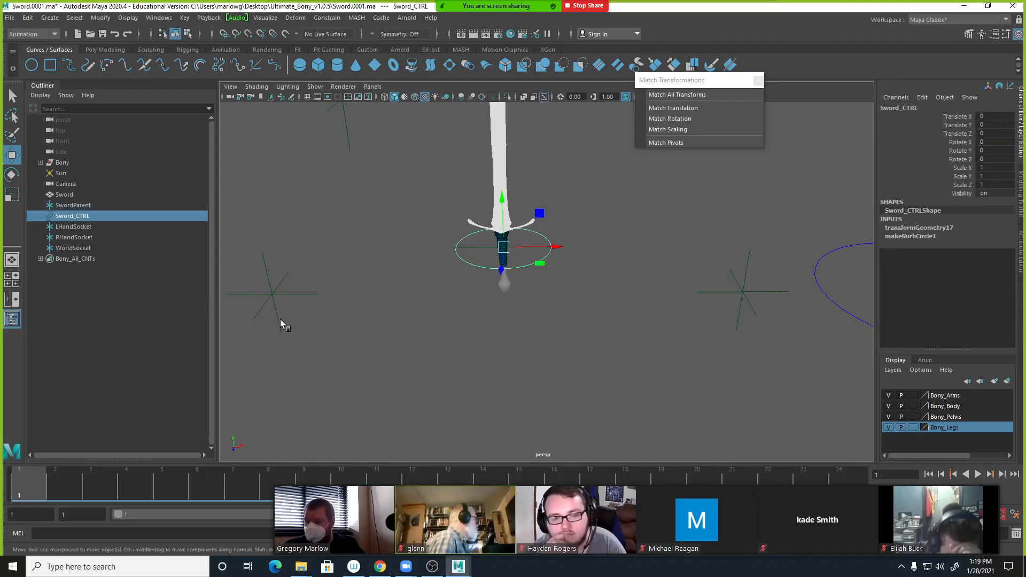
Freeze the transformations of the SwordParent locator.
left_click(81, 206)
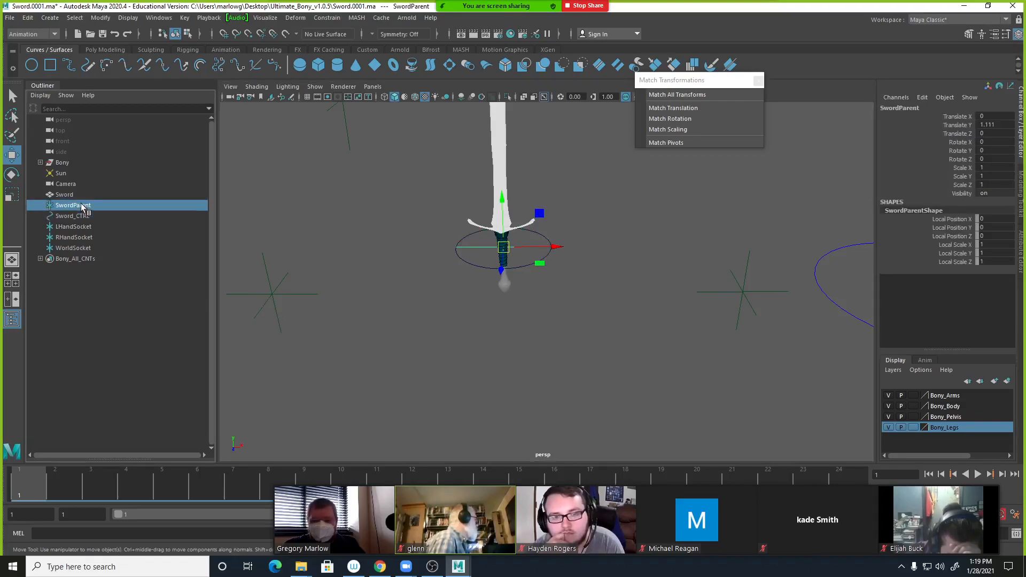
left_click(100, 18)
left_click(128, 62)
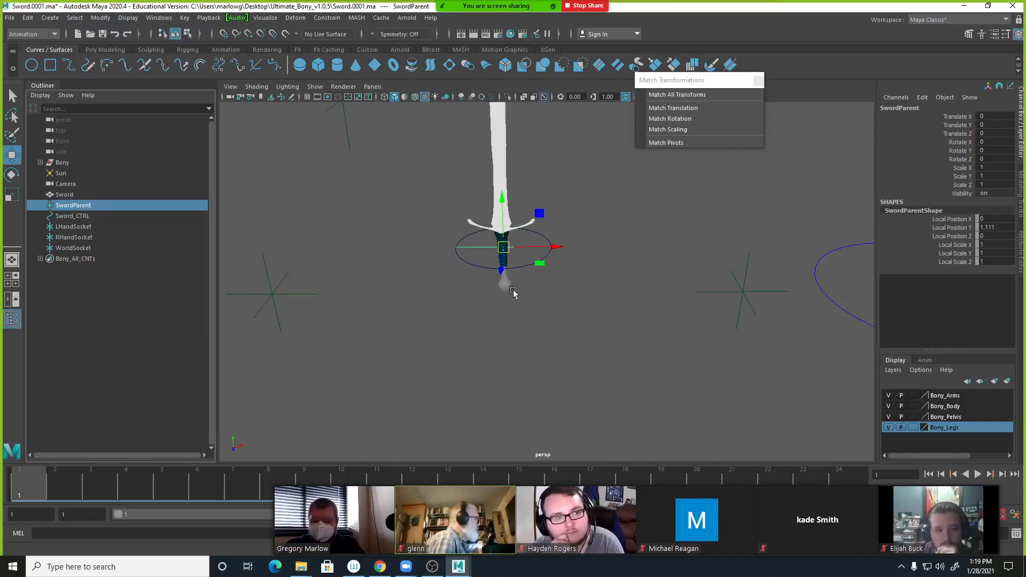
left_click(588, 300)
left_click(526, 251)
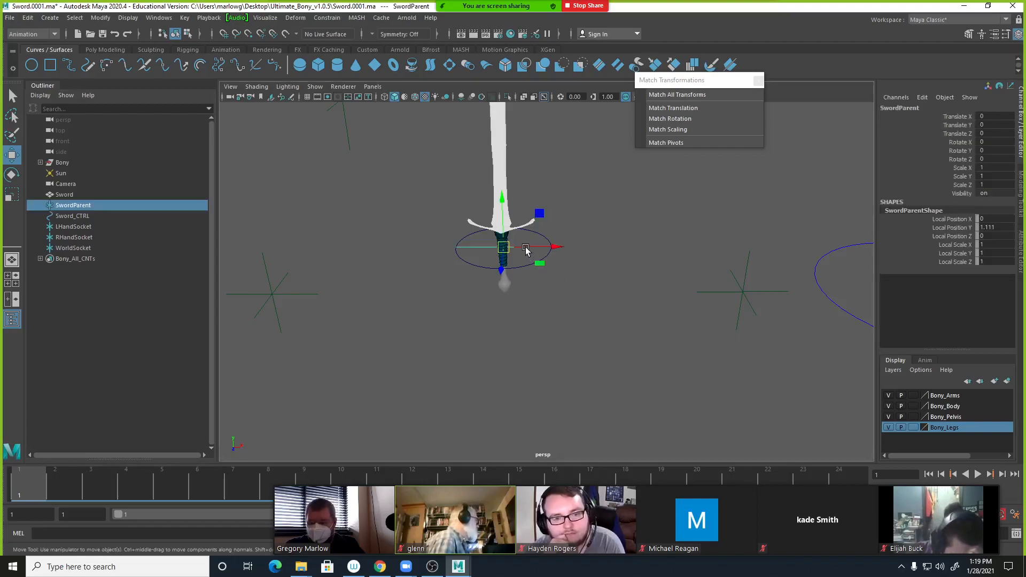
Parent Sword_CTRL back under SwordParent and check the parent locator's transform values.
left_click(83, 216)
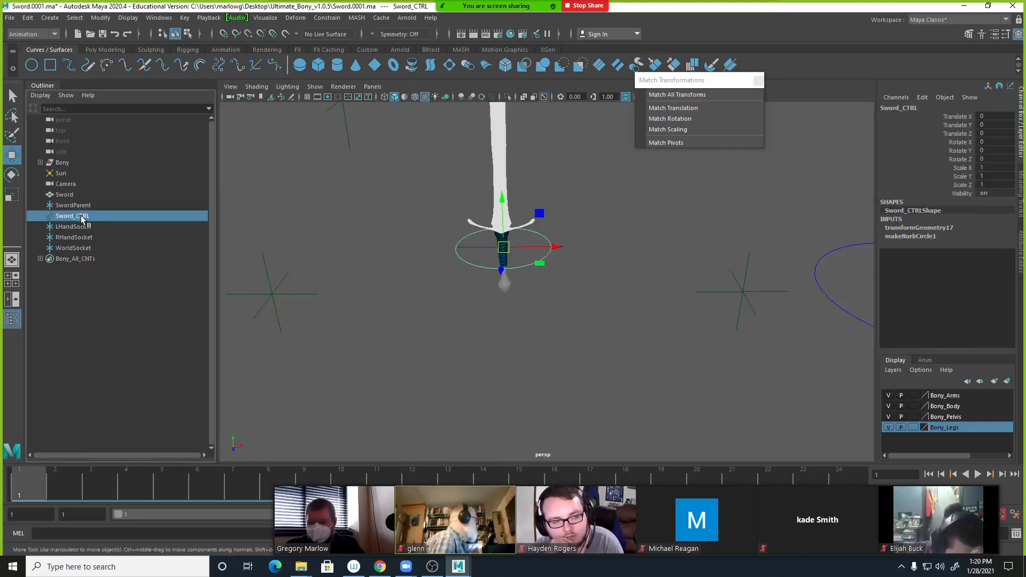
left_click_drag(80, 219, 87, 207)
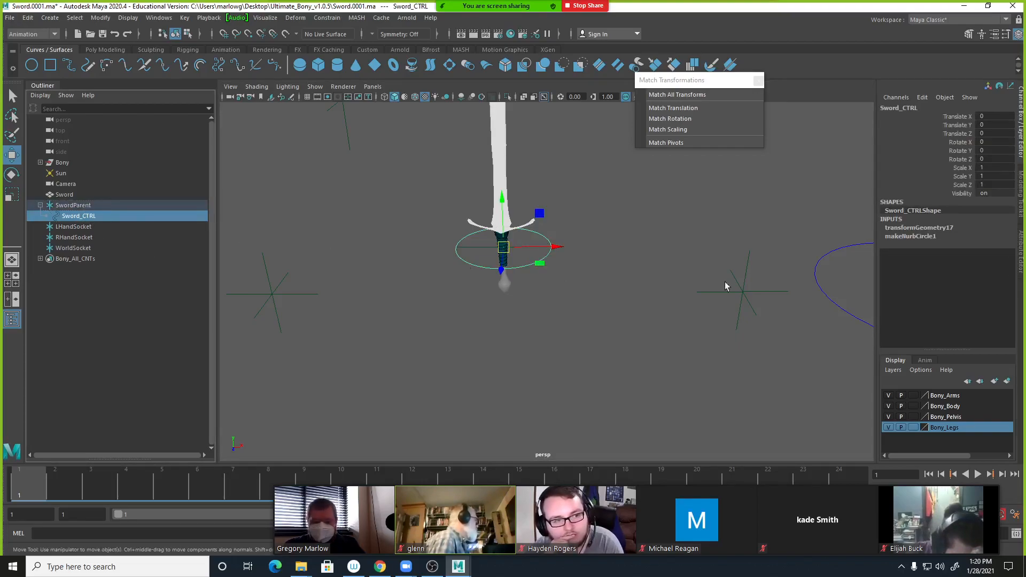
key("Up")
left_click(563, 274)
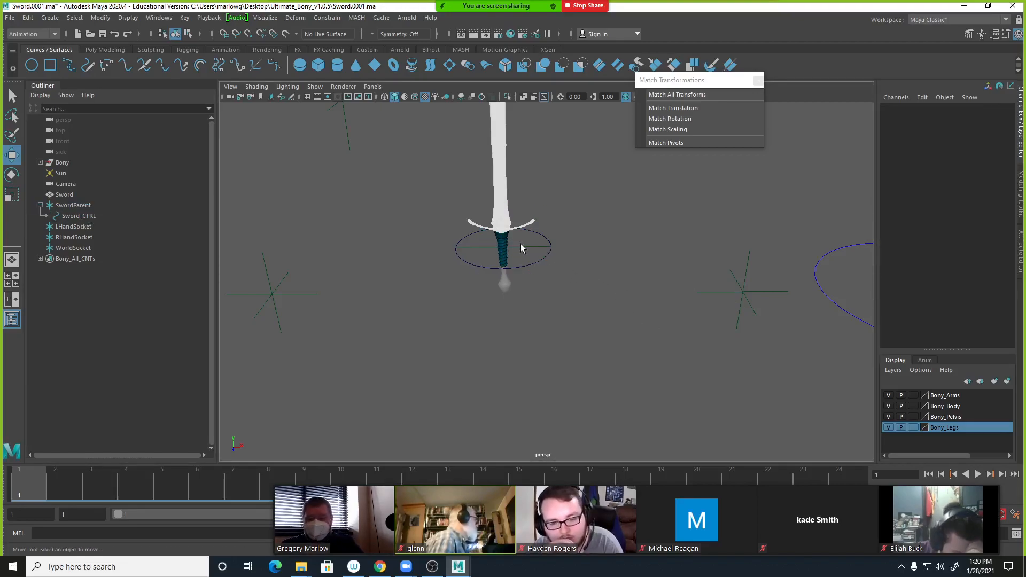
left_click(524, 247)
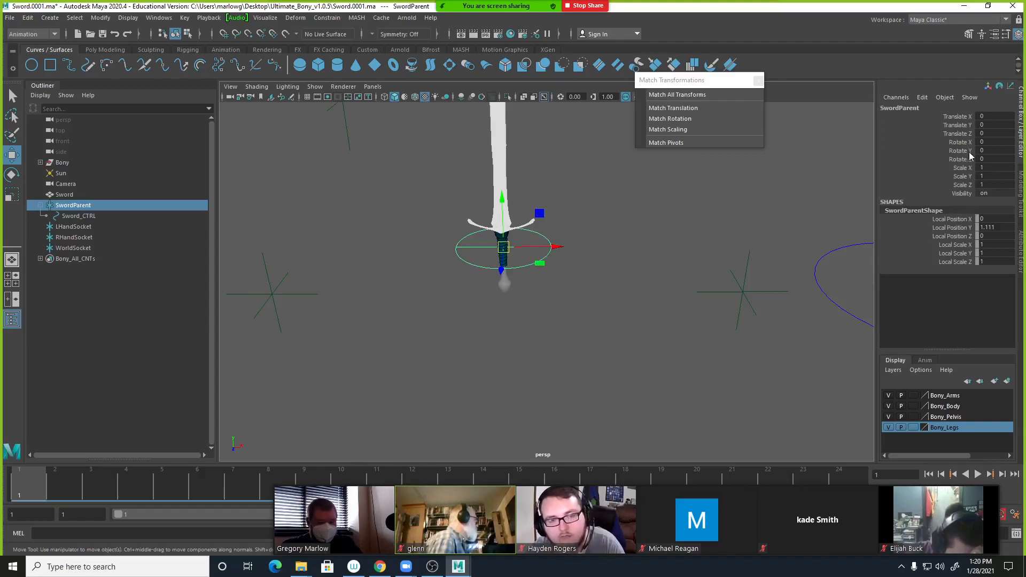
Put the RHandSocket locator into a new group of its own and show the group's contents.
left_click(601, 328)
left_click(279, 298)
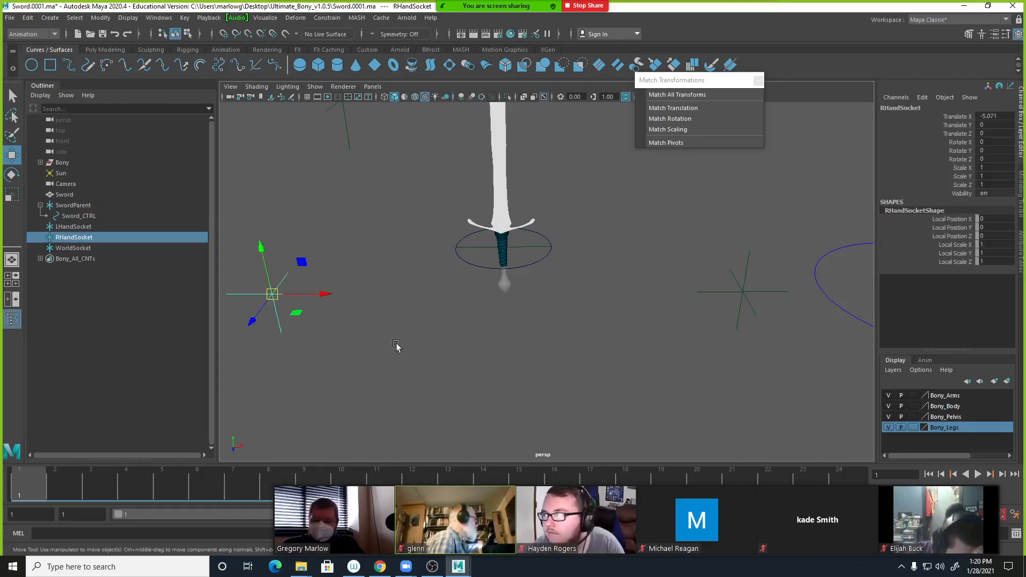
left_click(744, 298)
right_click_drag(621, 339, 381, 277, "alt")
left_click_drag(435, 189, 468, 227)
middle_click_drag(468, 269, 409, 290, "alt")
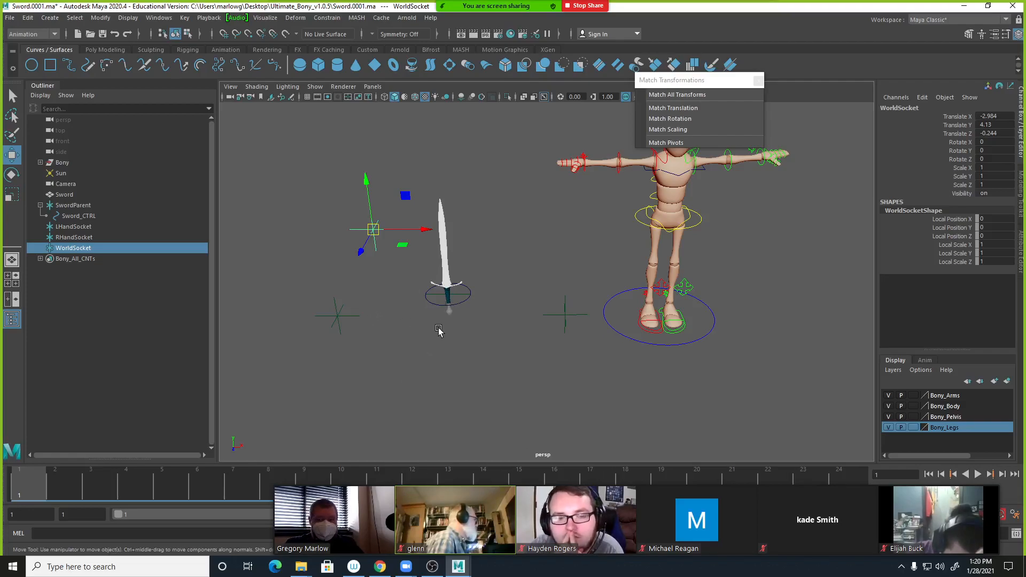
left_click(344, 319)
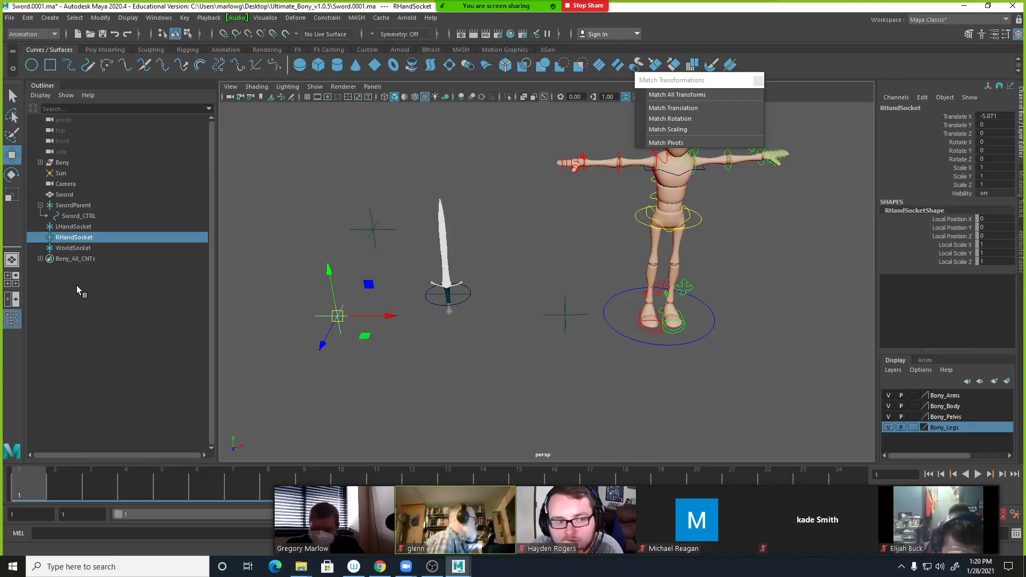
key("ctrl+g")
left_click(41, 248)
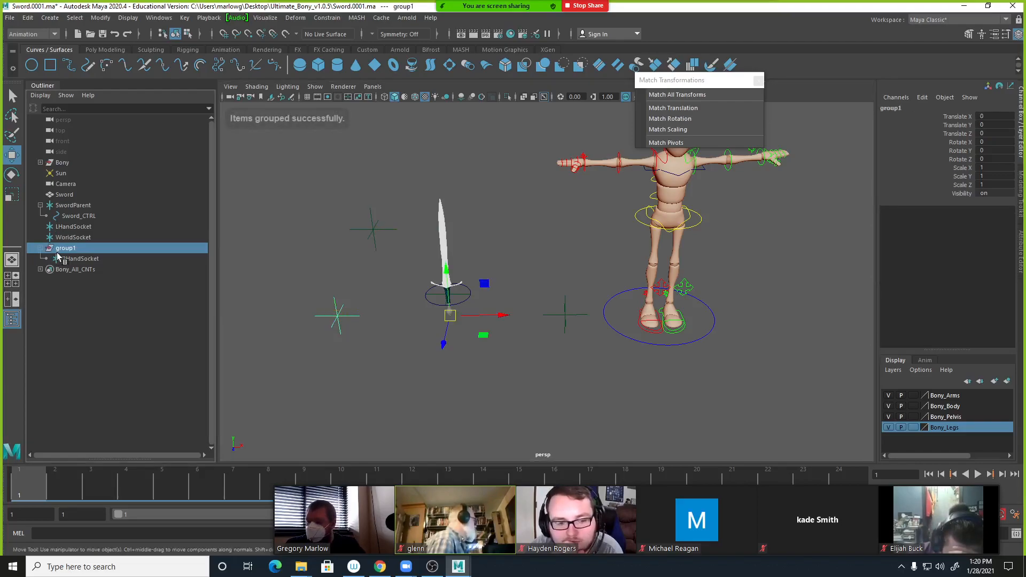
Rename the new group around the RHandSocket locator to RHandSocket_GRP.
double_click(64, 248)
type("RHANDSocket")
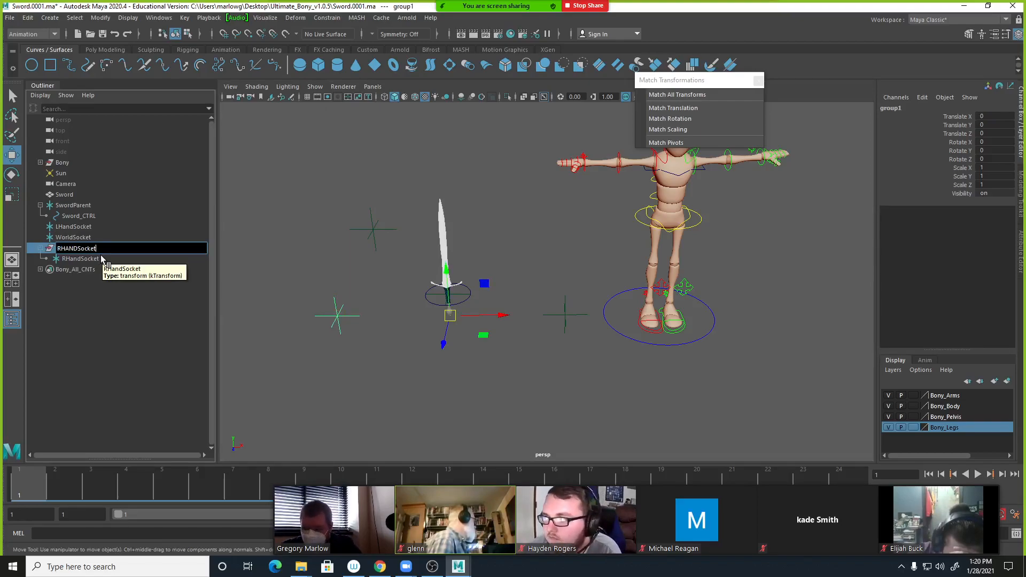
type("_GRP")
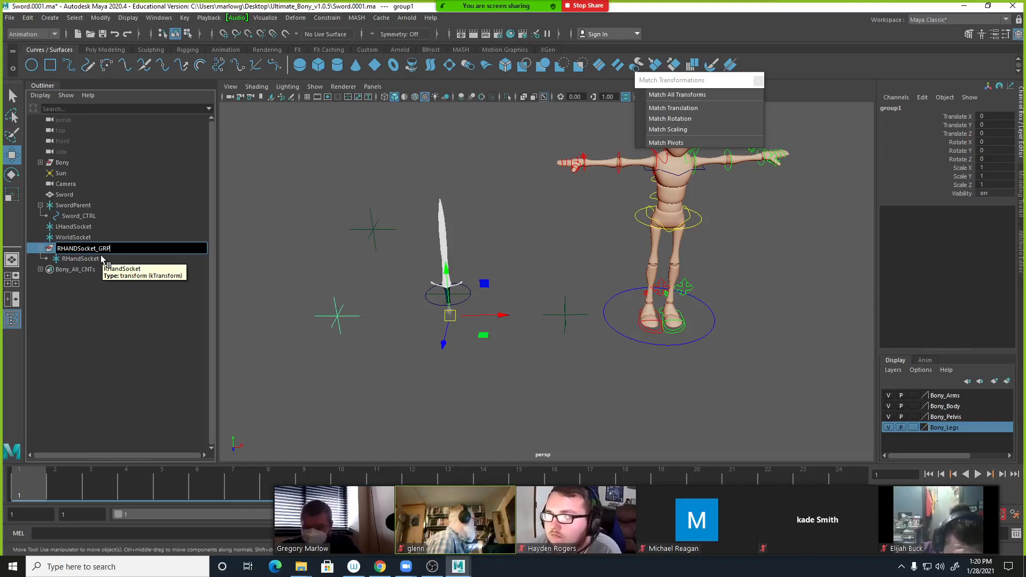
key("Return")
double_click(75, 249)
left_click(75, 248)
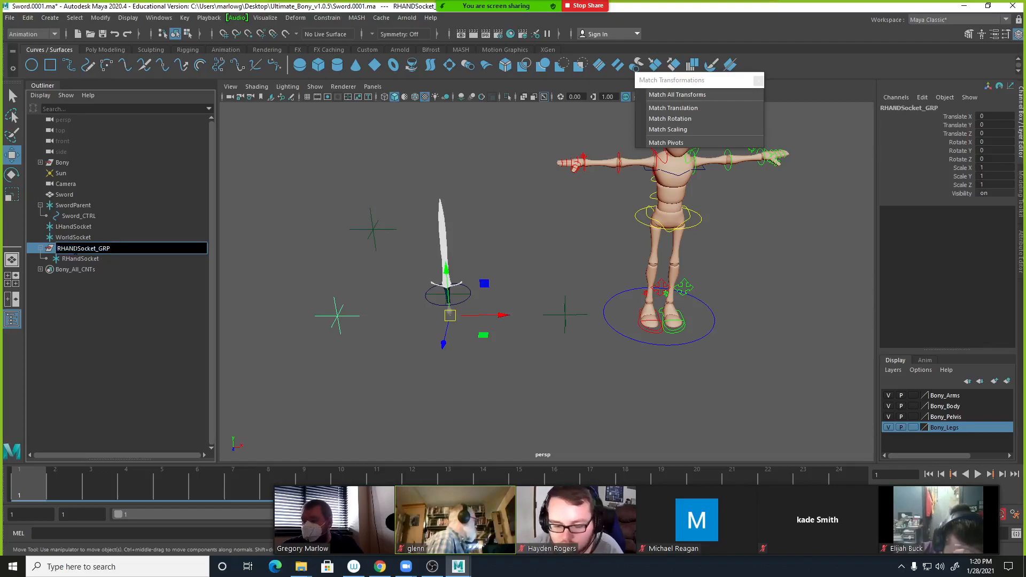
key("BackSpace")
key("BackSpace")
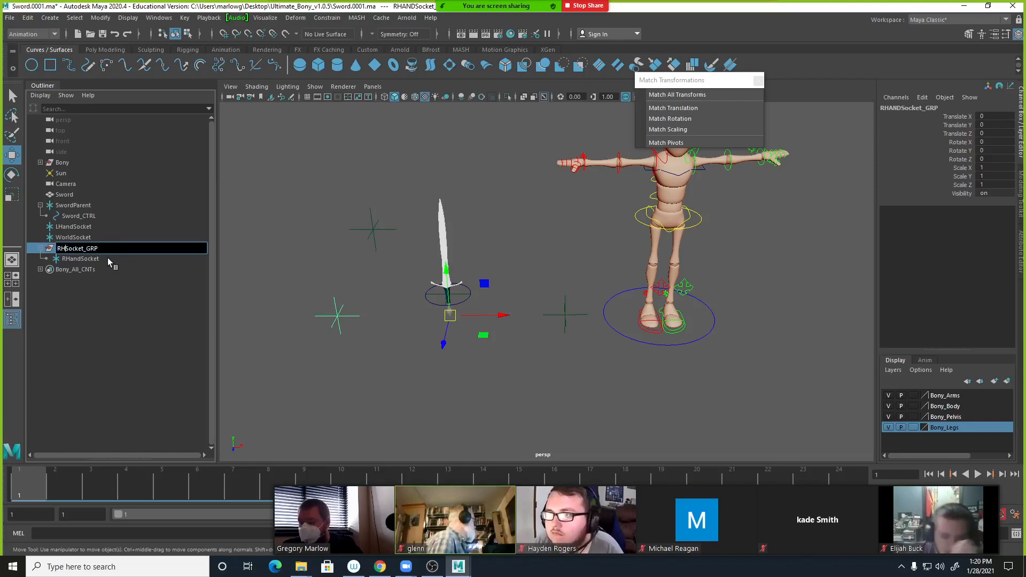
type("and")
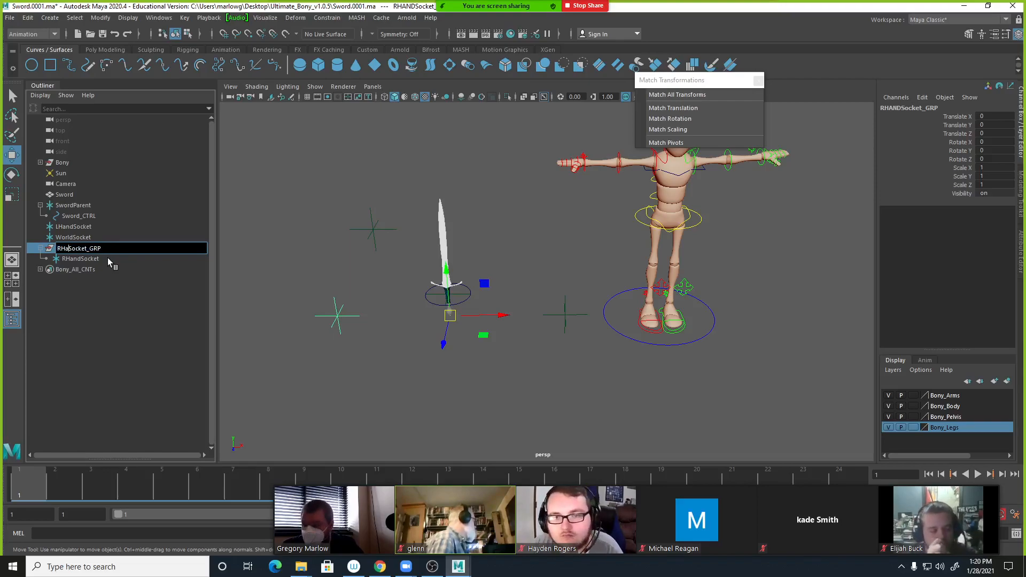
key("Return")
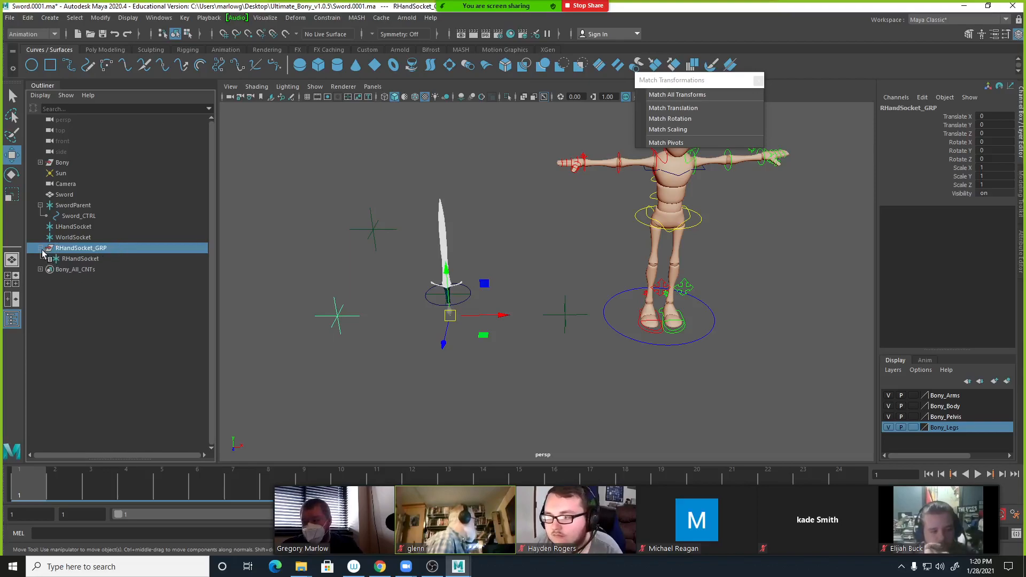
Put the LHandSocket locator into its own group and name the group LHandSocket_GRP.
left_click(73, 226)
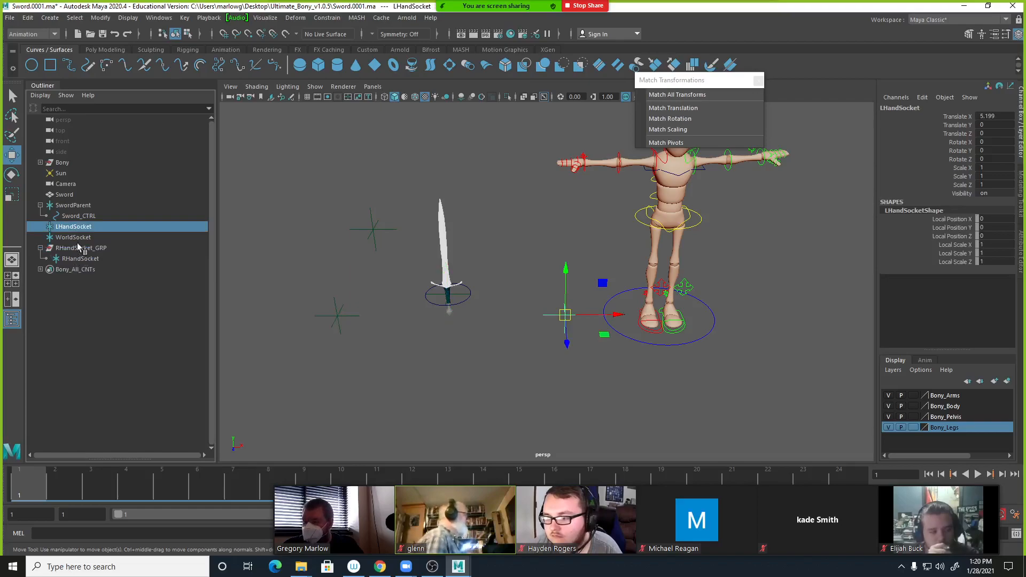
key("ctrl+g")
left_click(40, 259)
double_click(71, 269)
key("ctrl+c")
double_click(71, 259)
key("ctrl+v")
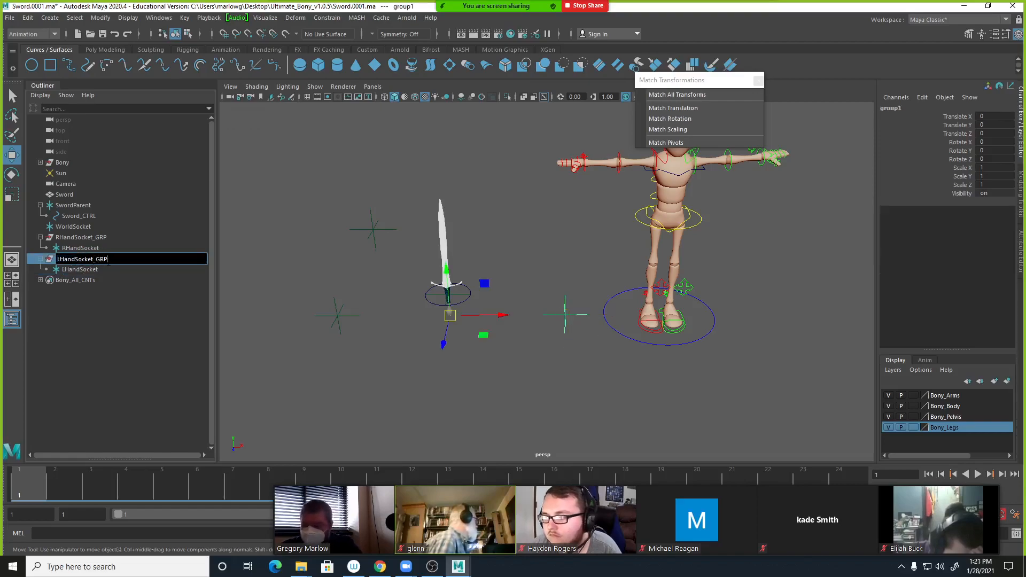
key("Return")
Copy the WorldSocket locator's name, paste the copied locator group into the scene, and name that group with the copied text.
left_click(75, 226)
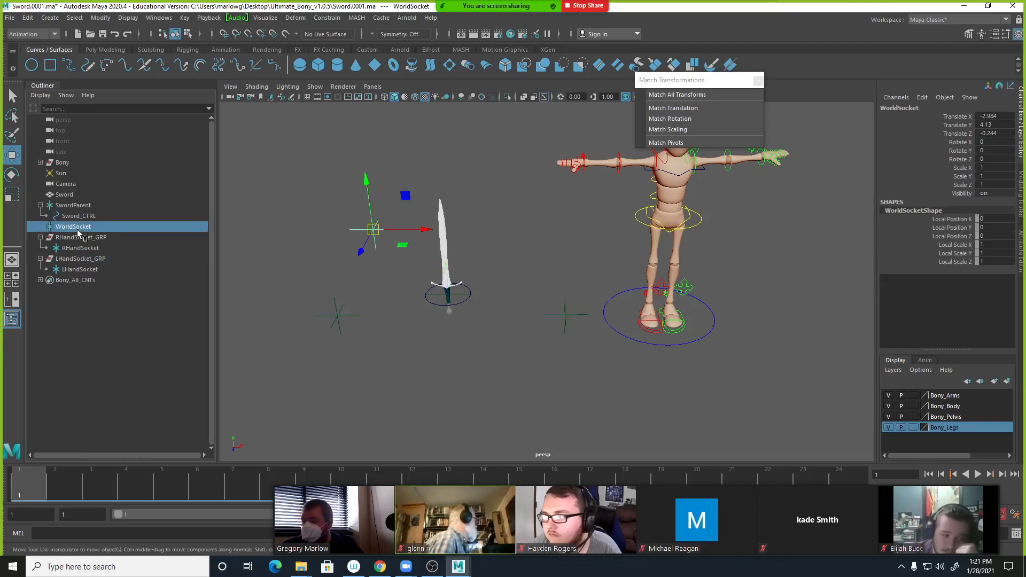
double_click(69, 230)
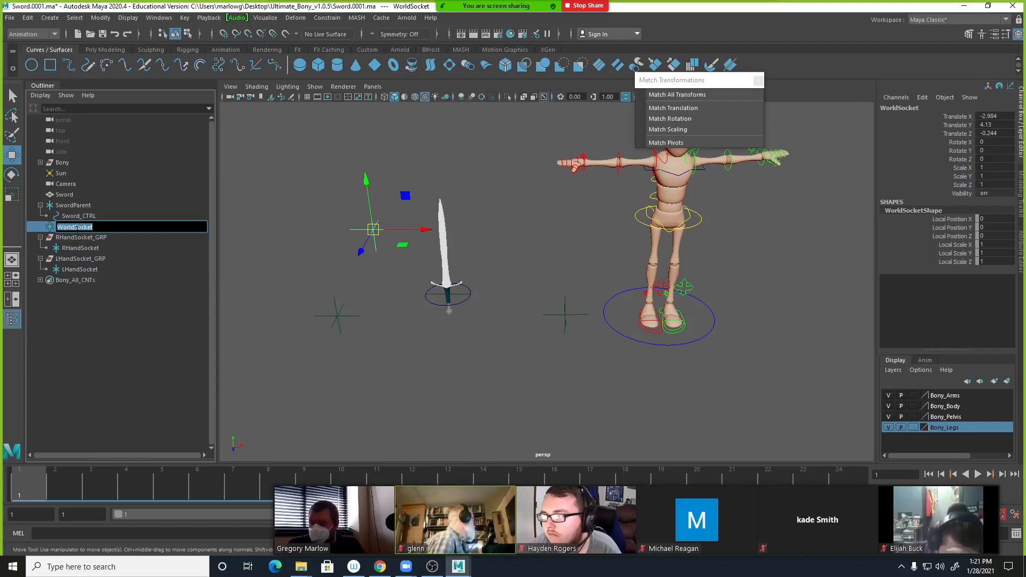
key("Return")
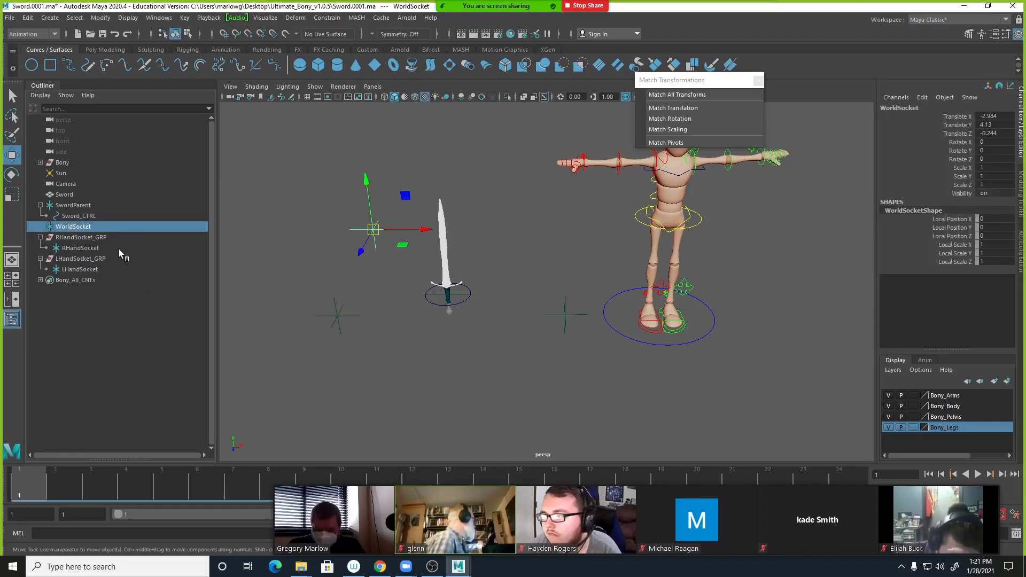
key("ctrl+g")
left_click(40, 280)
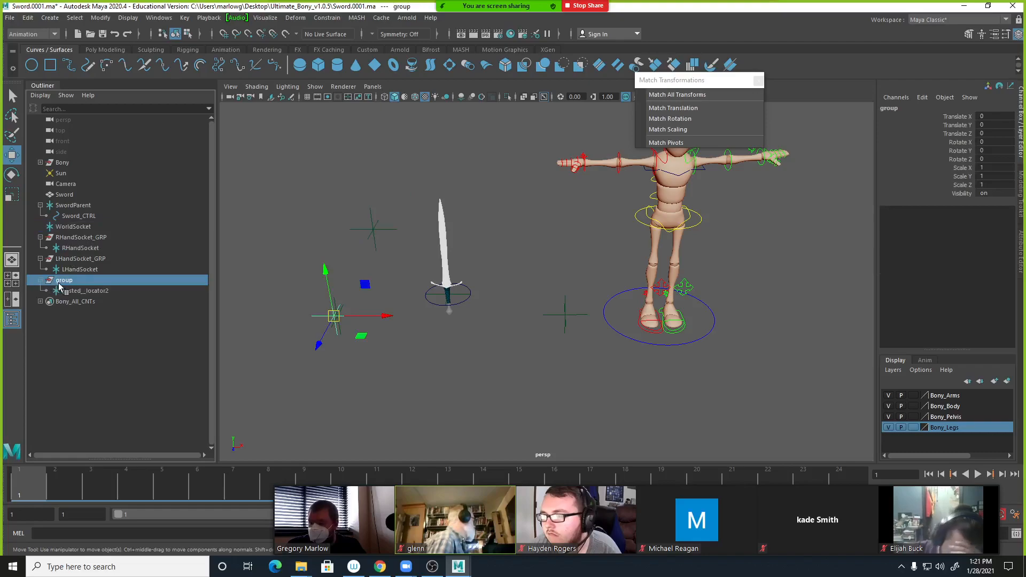
double_click(103, 276)
key("ctrl+v")
left_click(118, 381)
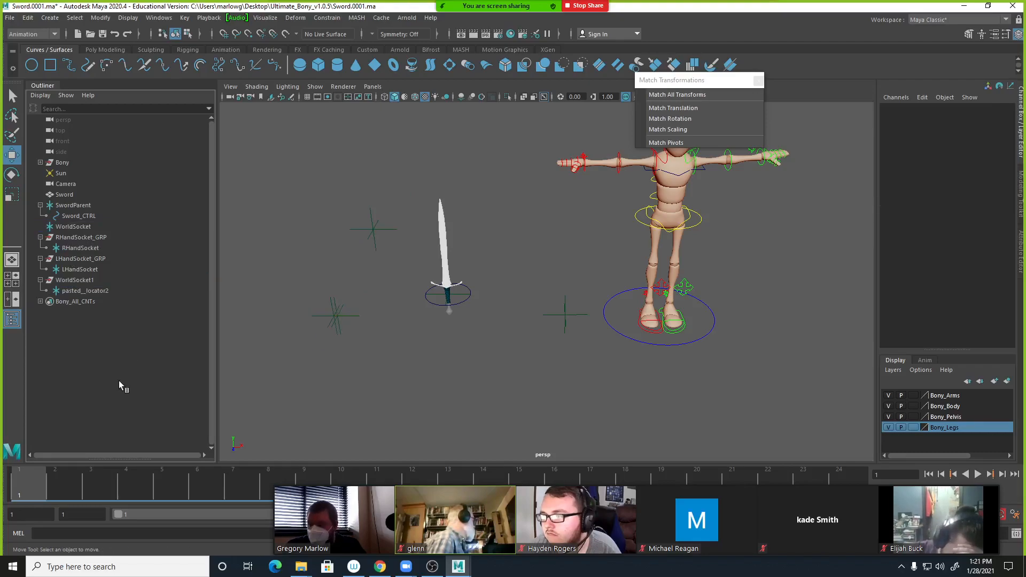
Delete pasted__locator2 from the WorldSocket1 group and parent the WorldSocket locator under that group instead.
left_click(75, 291)
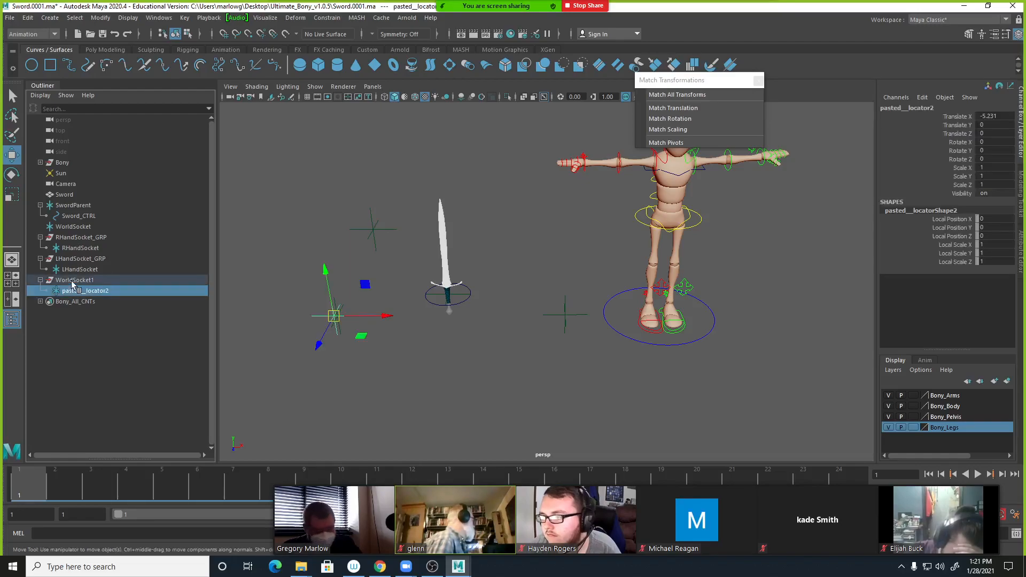
key("Delete")
left_click_drag(71, 231, 71, 283)
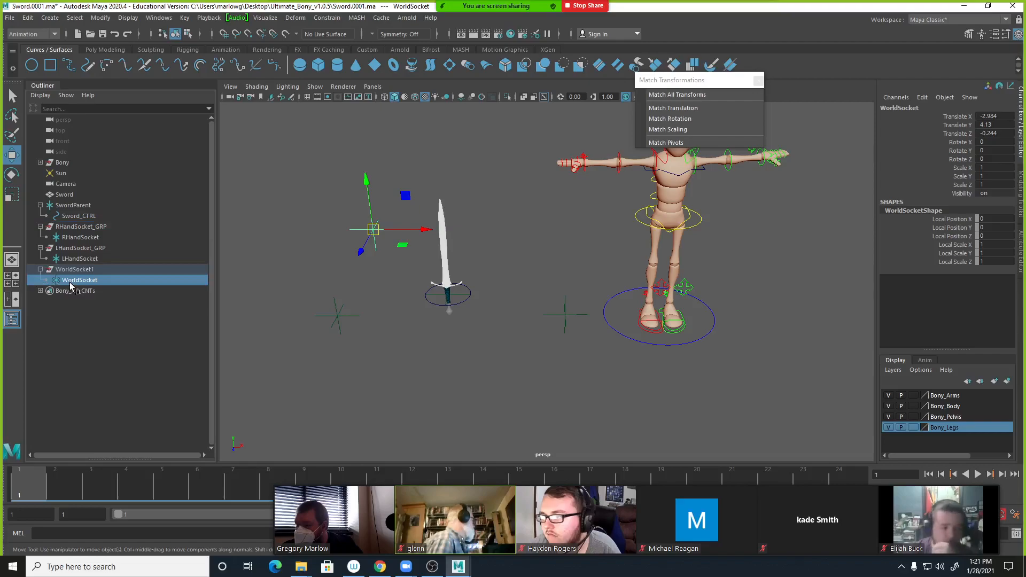
Rename the WorldSocket1 group to WorldSocket_GRP.
double_click(85, 269)
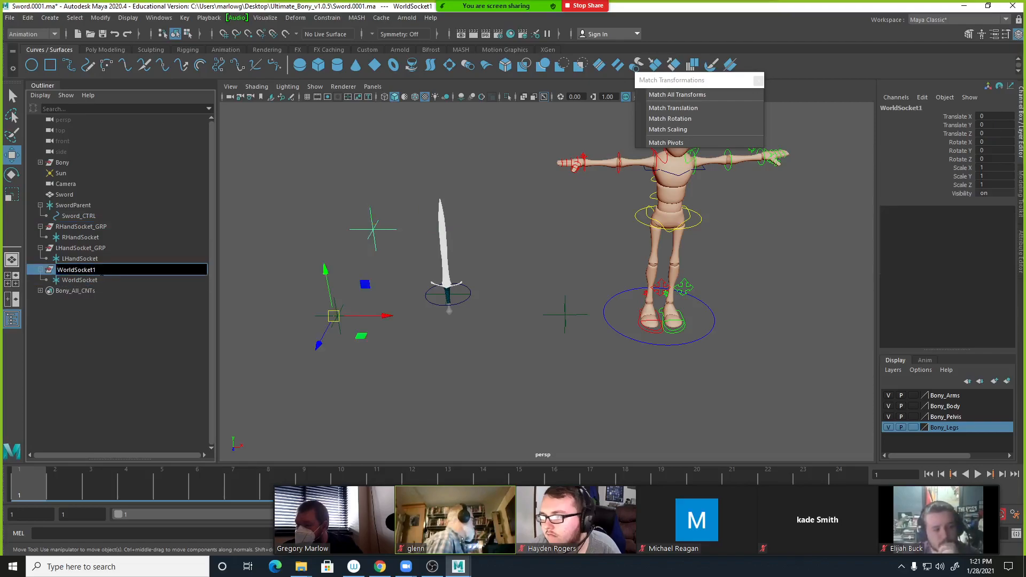
key("BackSpace")
type("R")
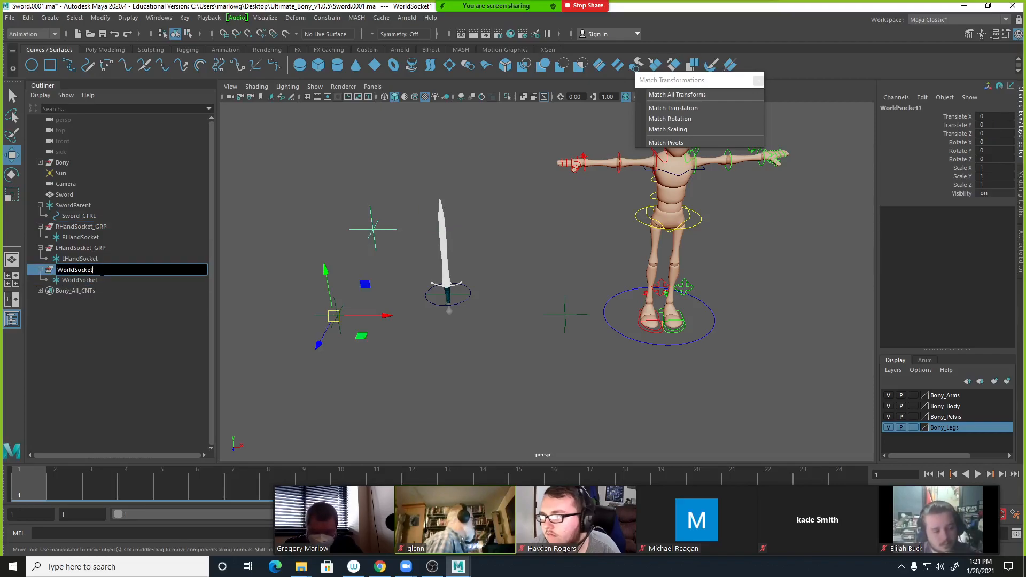
key("BackSpace")
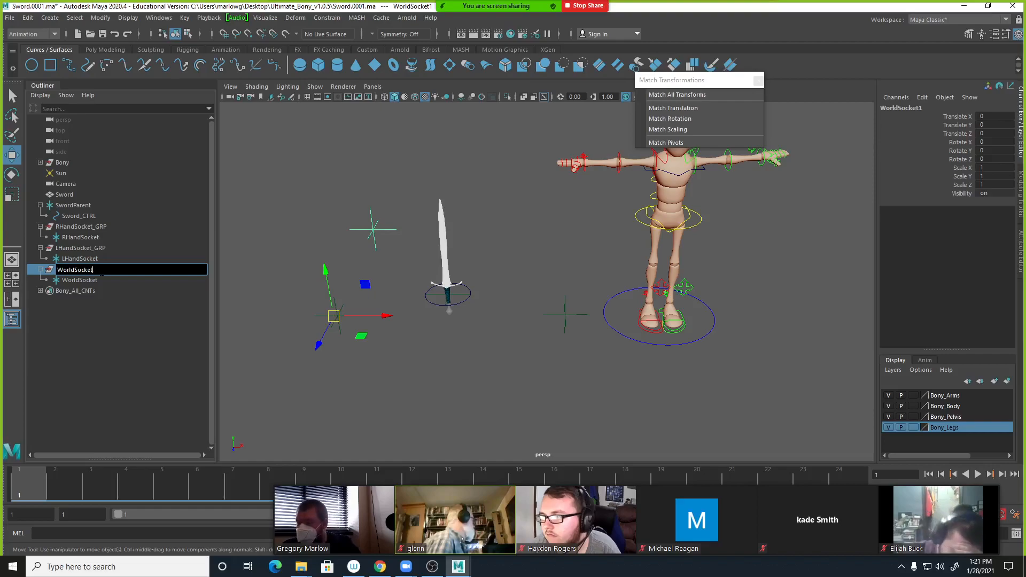
type("_GR")
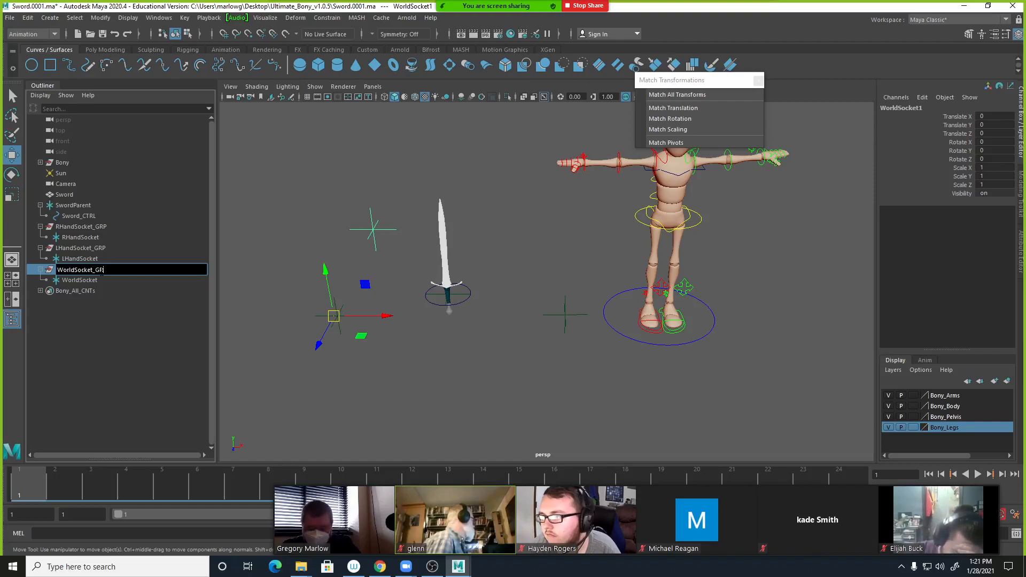
type("P")
key("Return")
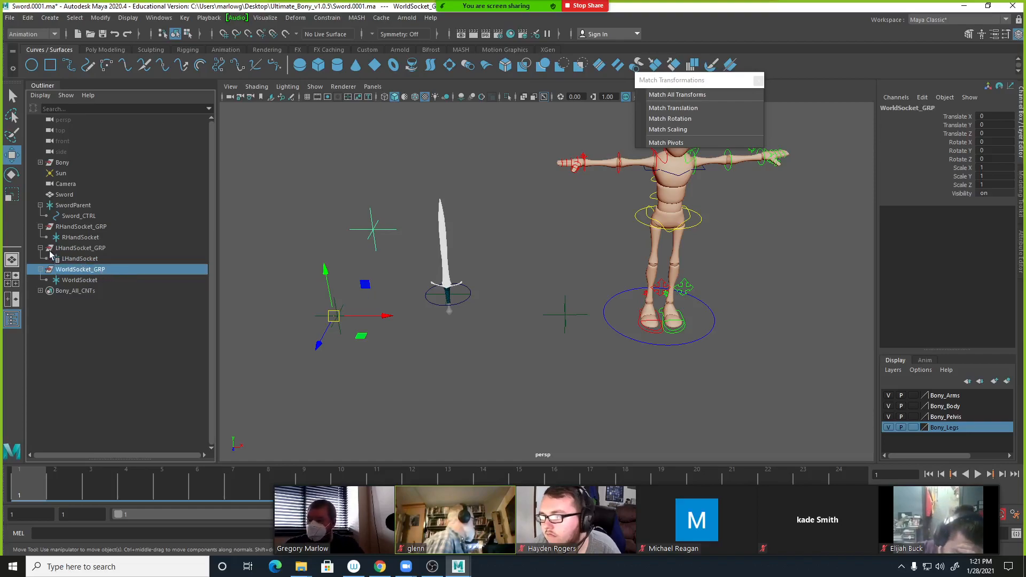
left_click(328, 372)
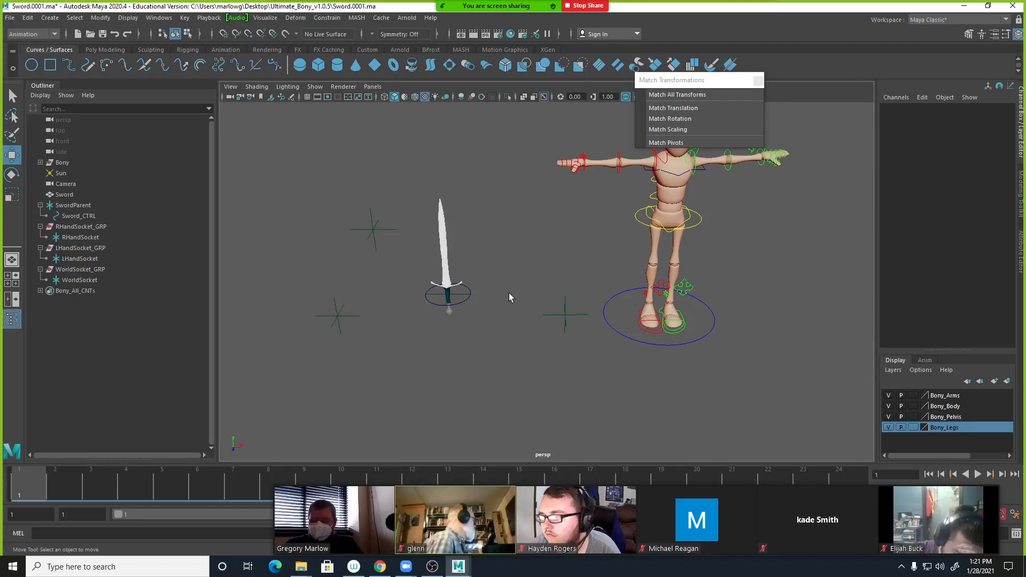
Parent-constrain RHandSocket_GRP to the character's right wrist FK control.
left_click(584, 165)
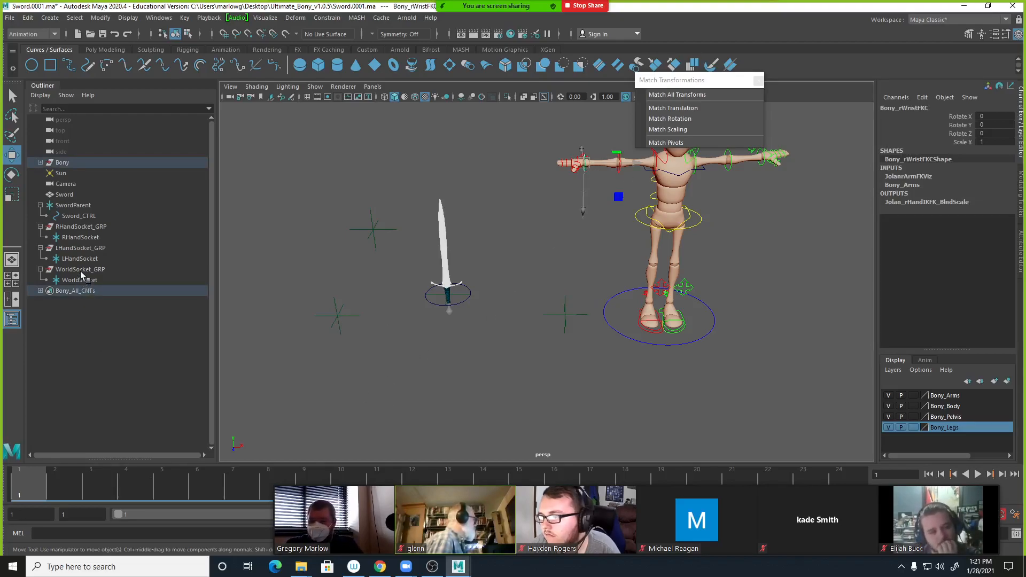
left_click(74, 228)
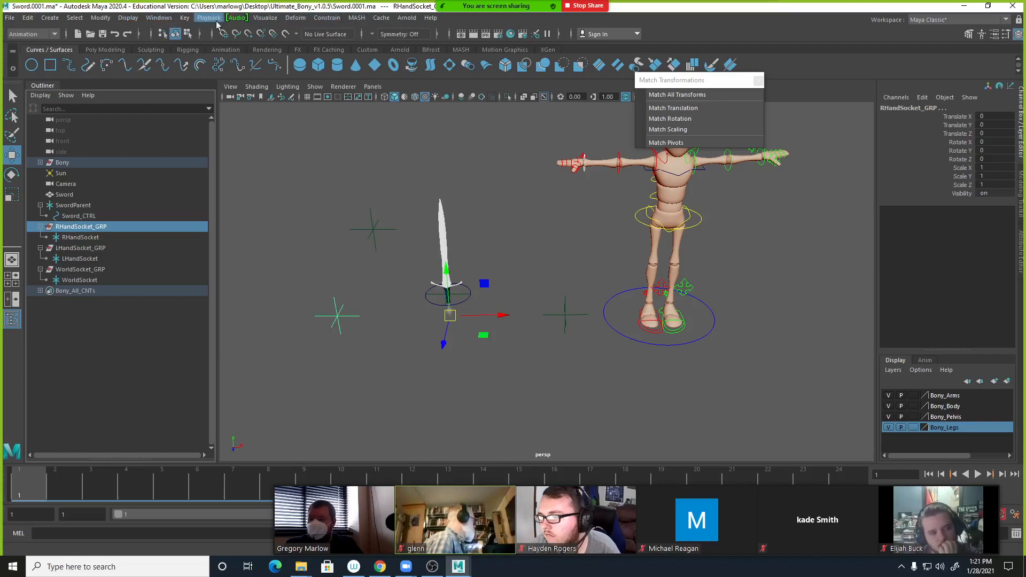
left_click(326, 17)
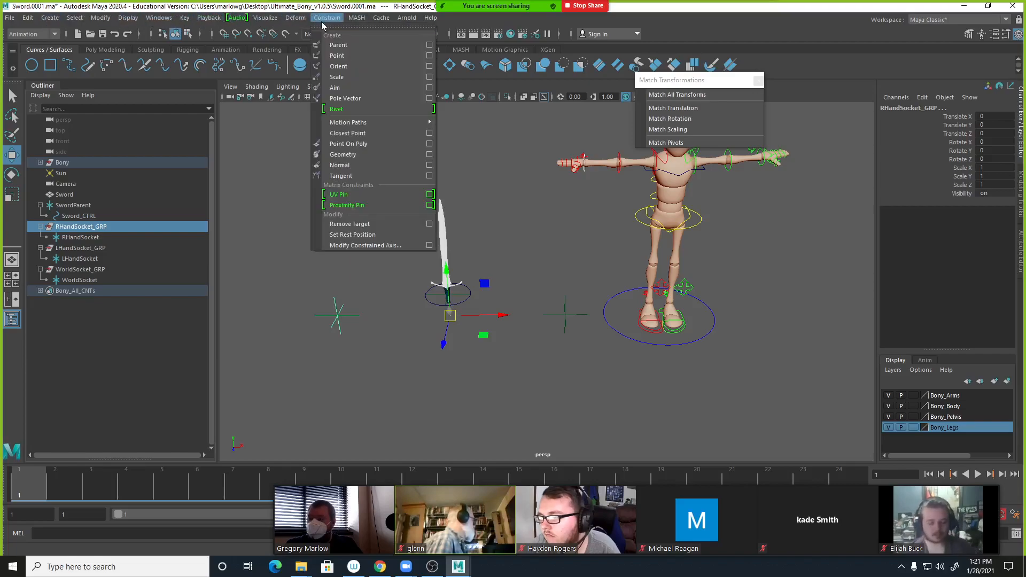
left_click(358, 28)
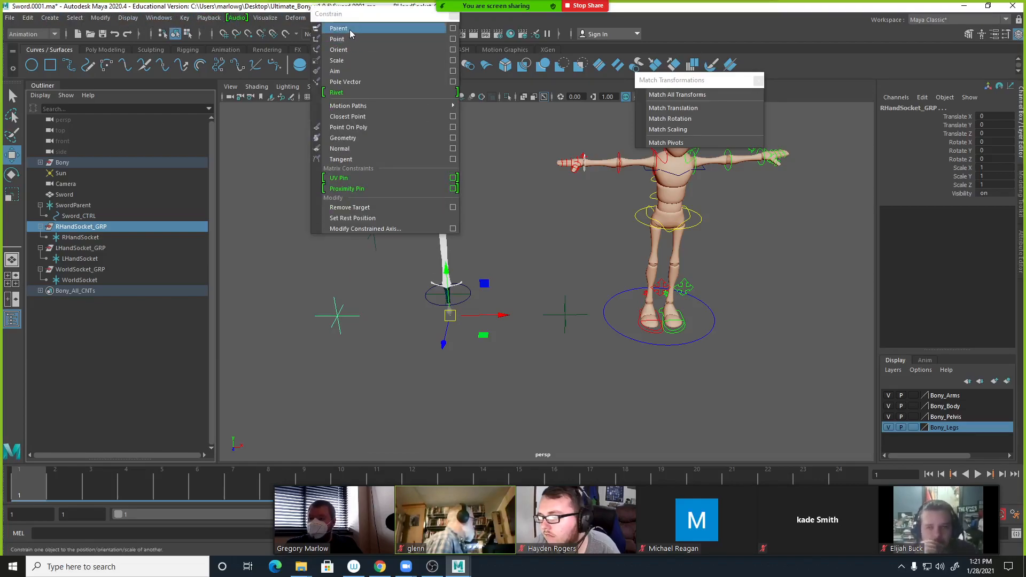
left_click(352, 29)
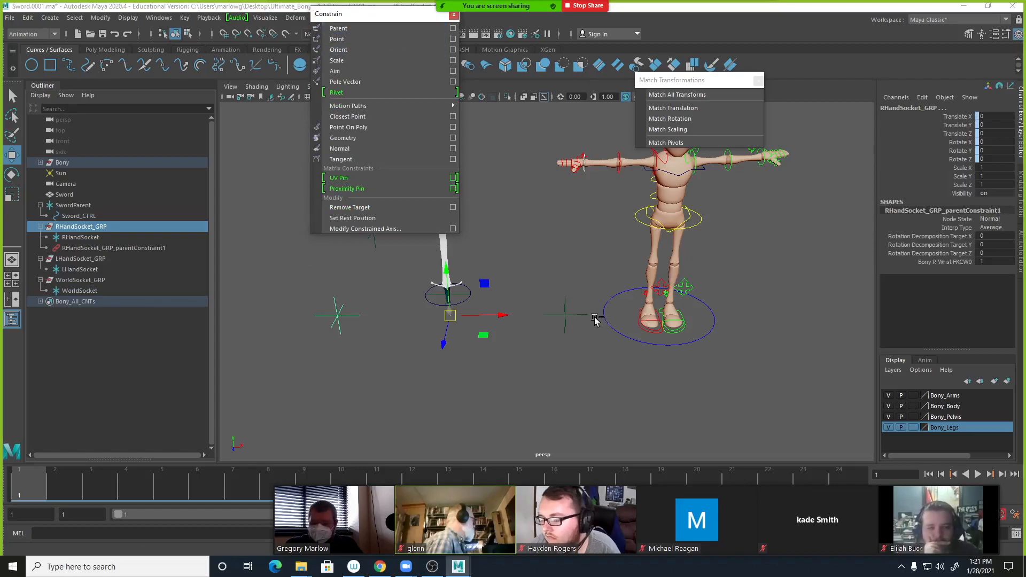
Parent-constrain LHandSocket_GRP to the character's left wrist FK control.
left_click(764, 168)
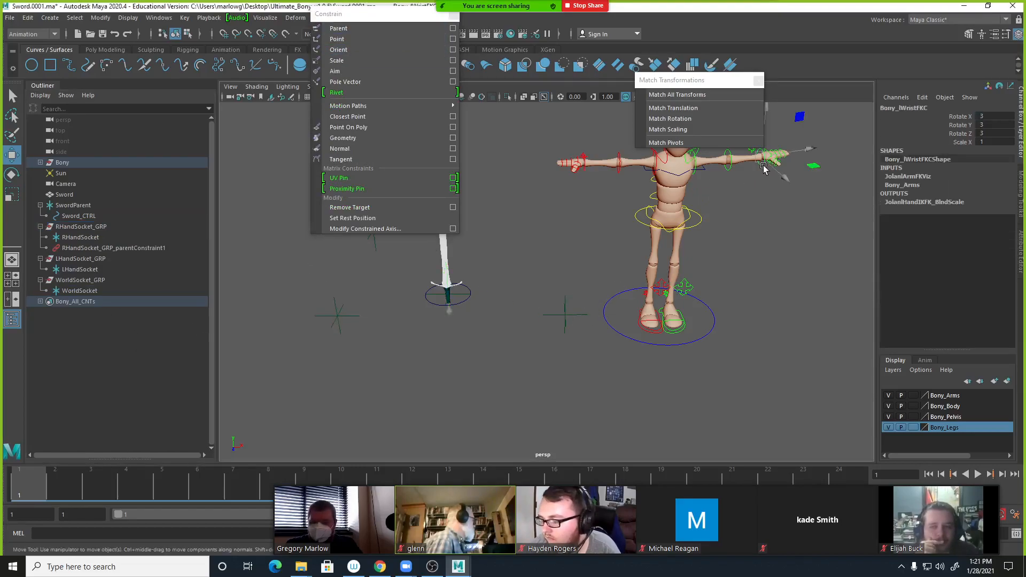
left_click(93, 259)
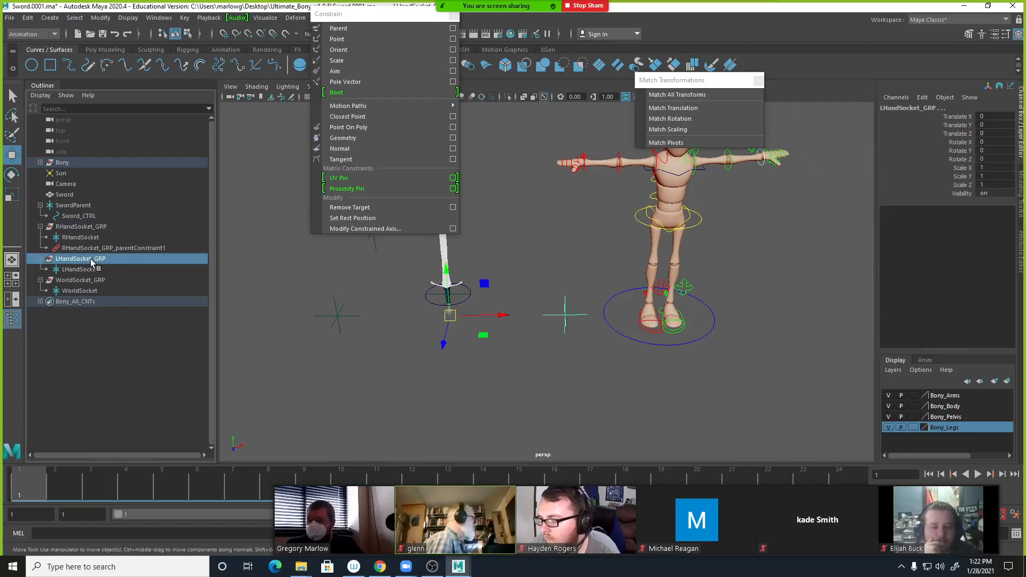
left_click(338, 29)
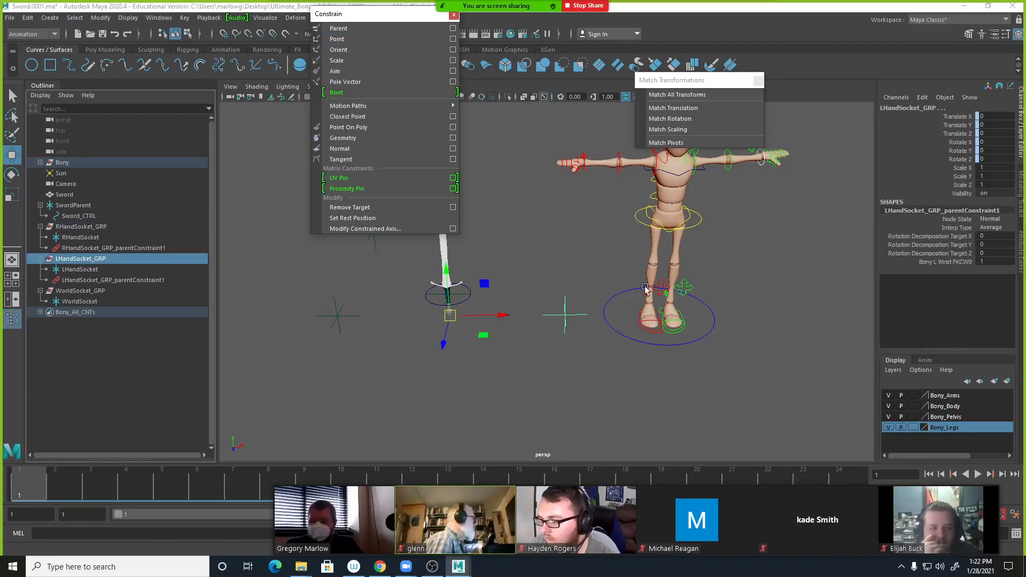
left_click(80, 291)
left_click_drag(388, 18, 544, 302)
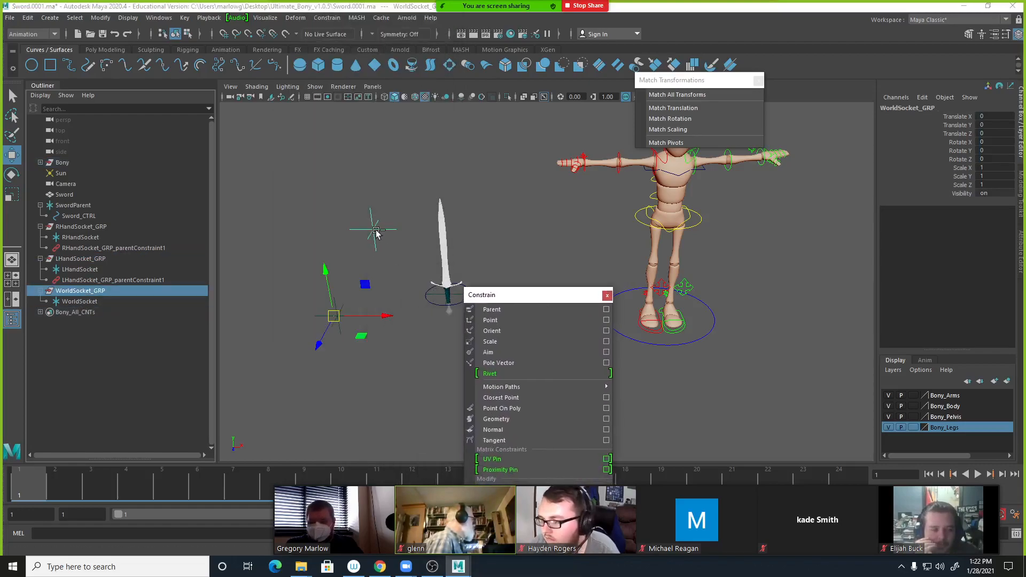
left_click(376, 233)
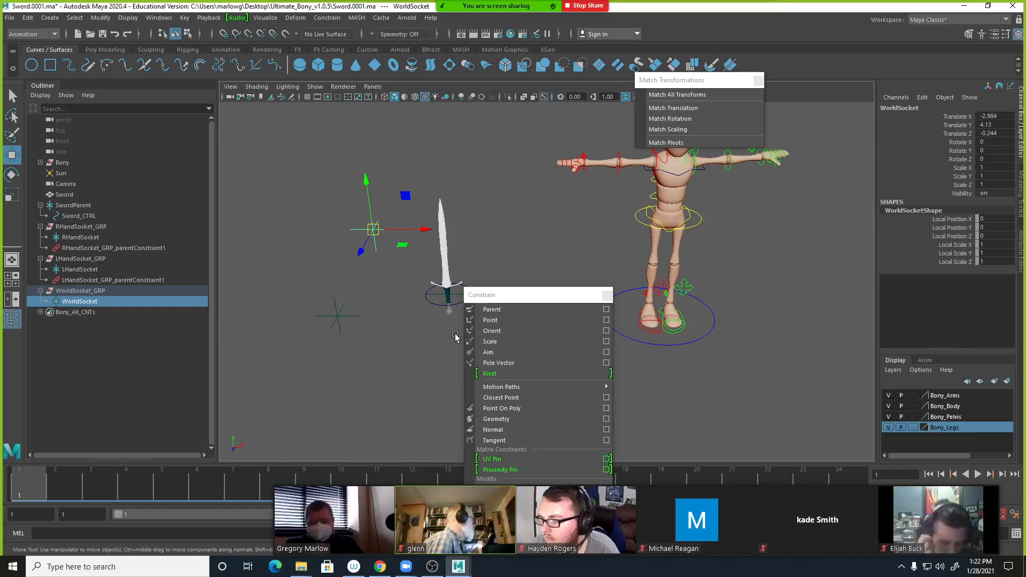
left_click(527, 212)
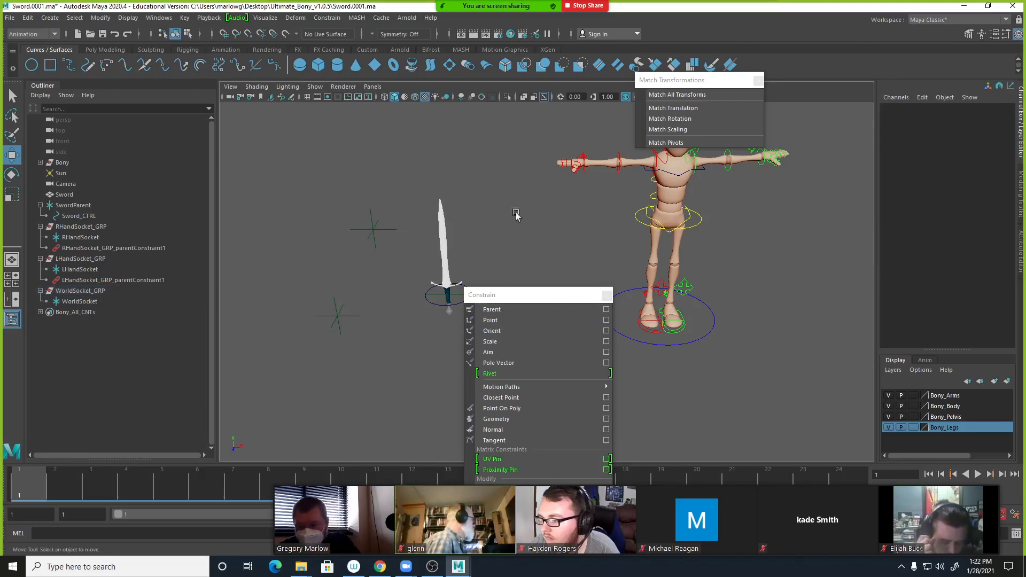
left_click(374, 231)
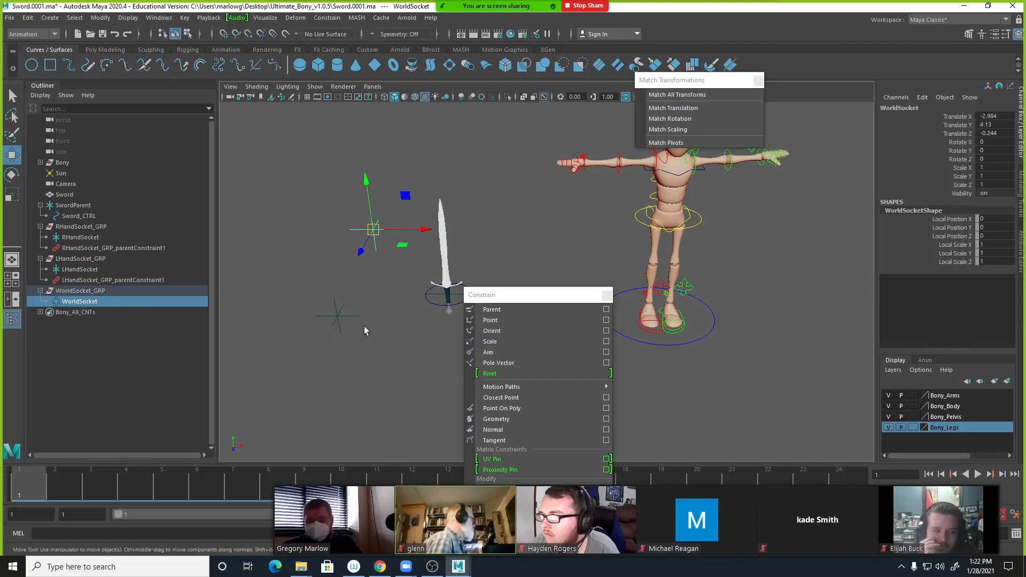
left_click(529, 233)
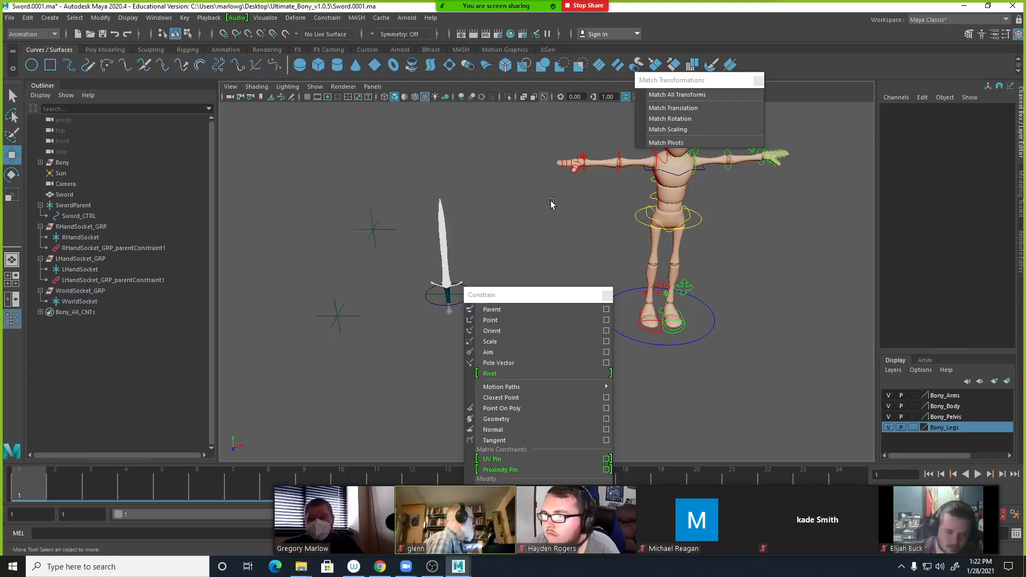
Close the floating constraint list and rotate the right wrist control to test whether the RHandSocket locator follows it.
left_click(587, 173)
left_click_drag(622, 208, 661, 232, "alt")
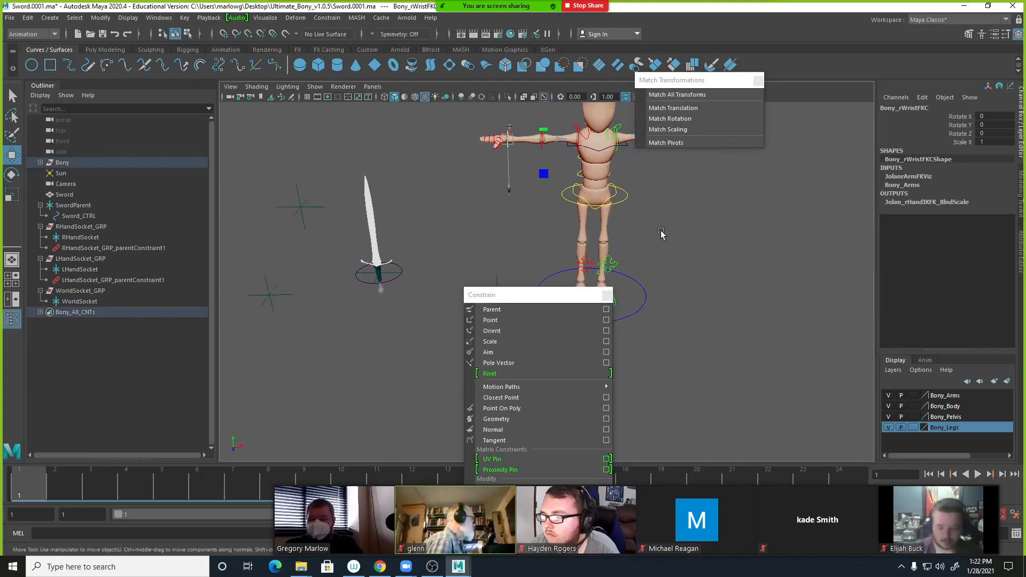
left_click(608, 298)
middle_click_drag(536, 271, 559, 314, "alt")
right_click_drag(559, 314, 570, 281, "alt")
left_click_drag(570, 281, 554, 283, "alt")
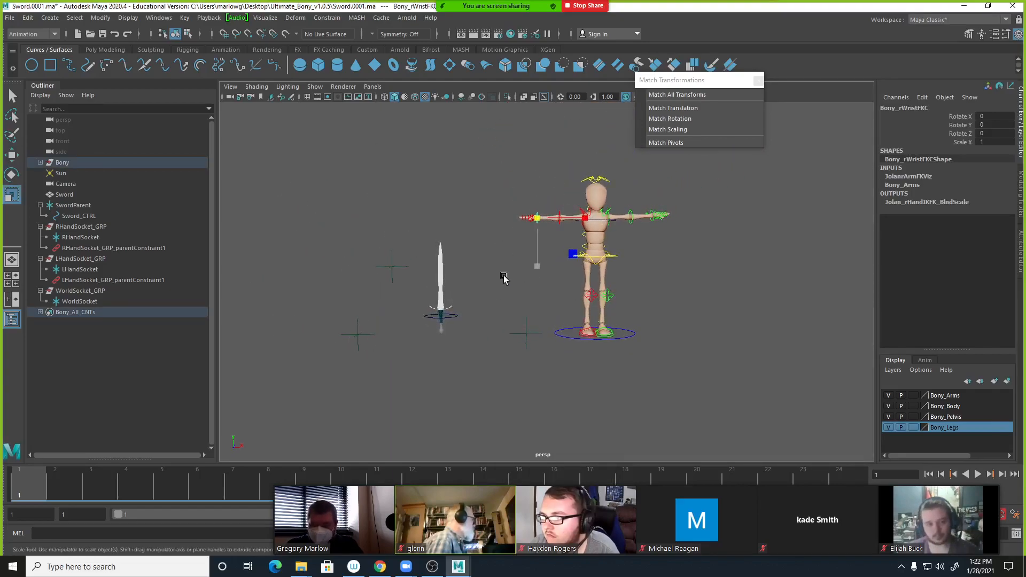
key("e")
left_click_drag(565, 193, 573, 250)
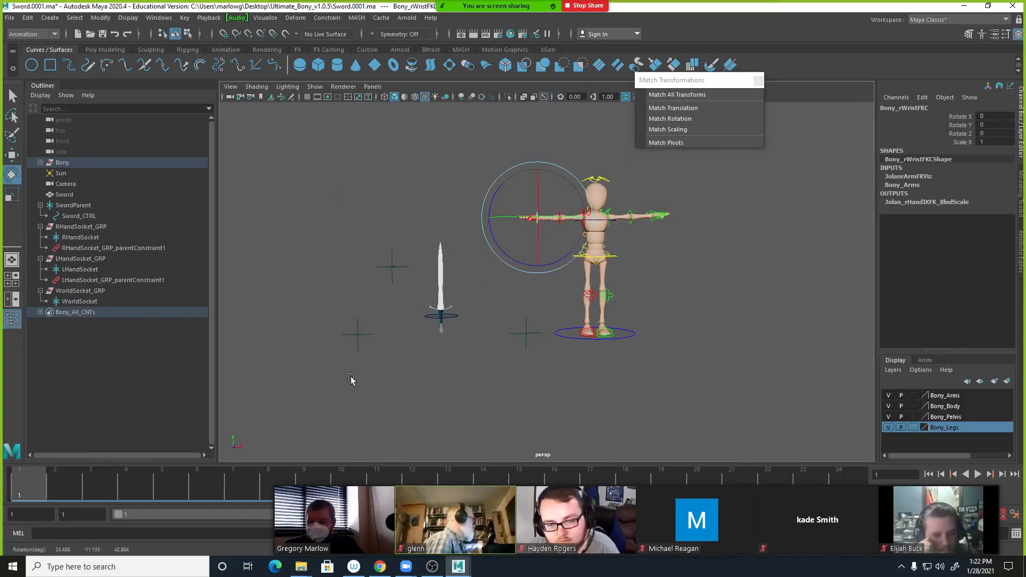
Match the RHandSocket locator's translation and rotation to the right wrist control.
left_click(366, 339)
left_click(358, 334)
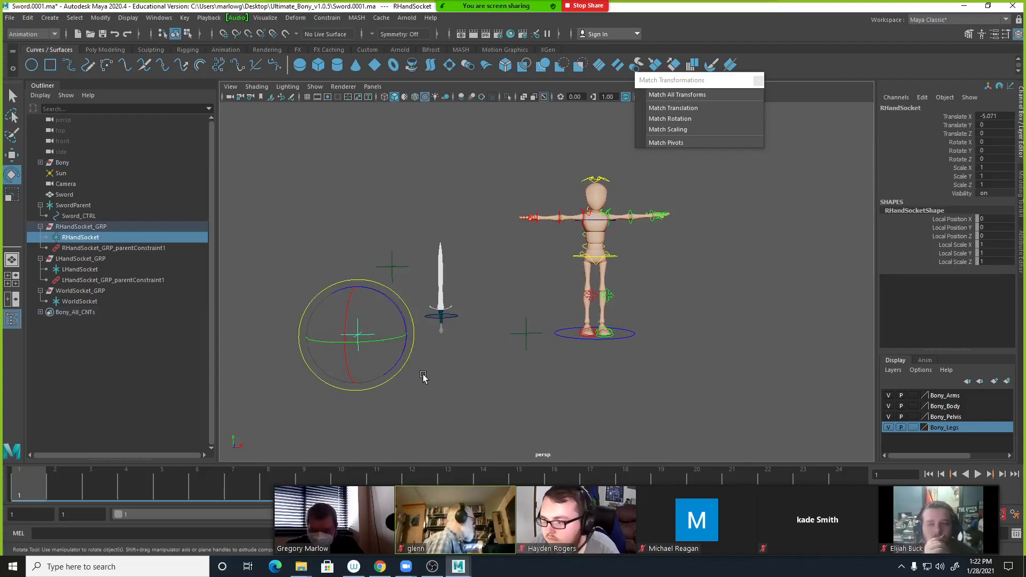
left_click(538, 220, "shift")
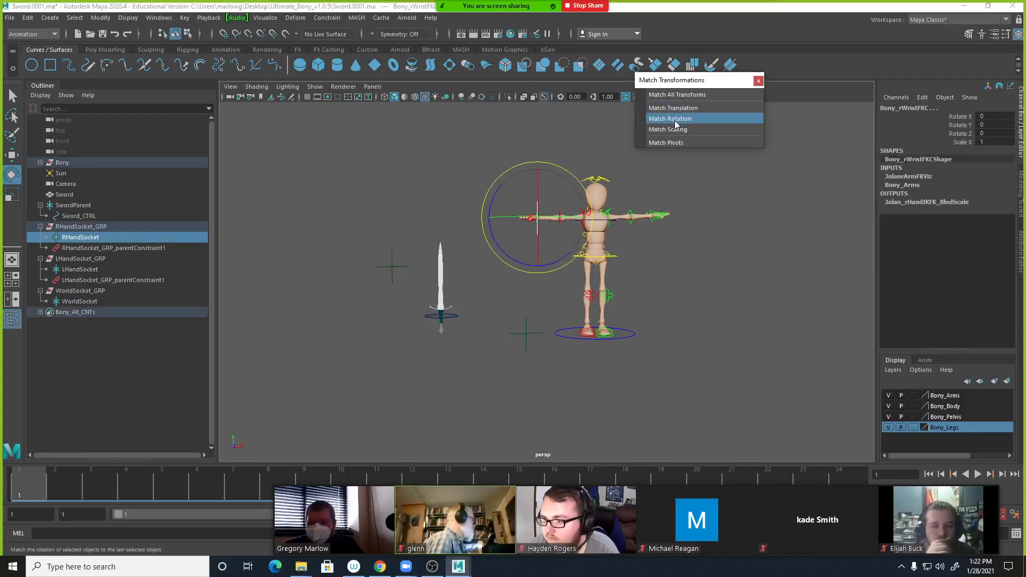
left_click(565, 152)
Move the RHandSocket locator from the wrist to just below the right palm, at about X 5.43, Y 6.79.
right_click_drag(486, 229, 571, 207, "alt")
middle_click_drag(571, 207, 579, 339, "alt")
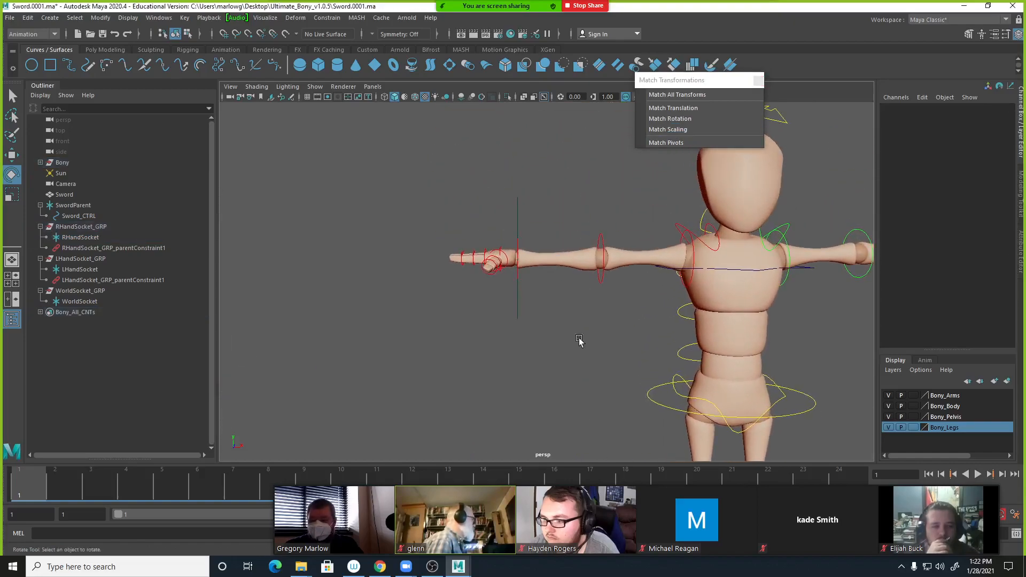
left_click(522, 223)
key("w")
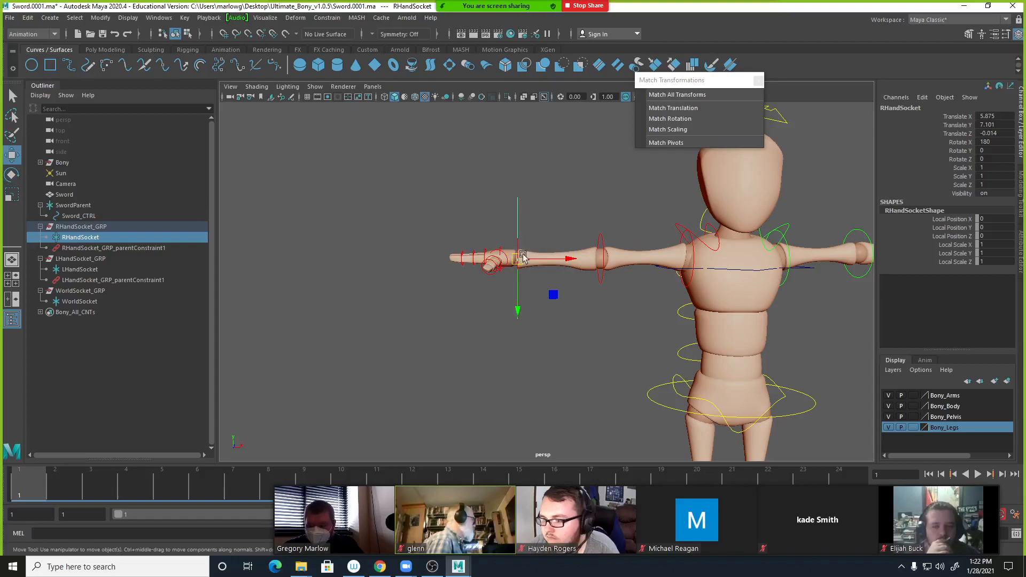
left_click_drag(517, 303, 516, 321)
left_click_drag(558, 277, 531, 278)
mouse_move(528, 313)
left_mouse_down("alt")
mouse_move(535, 341)
mouse_move(524, 319)
mouse_move(517, 324)
left_mouse_up("alt")
right_click_drag(618, 334, 373, 329, "alt")
middle_click_drag(374, 329, 384, 266, "alt")
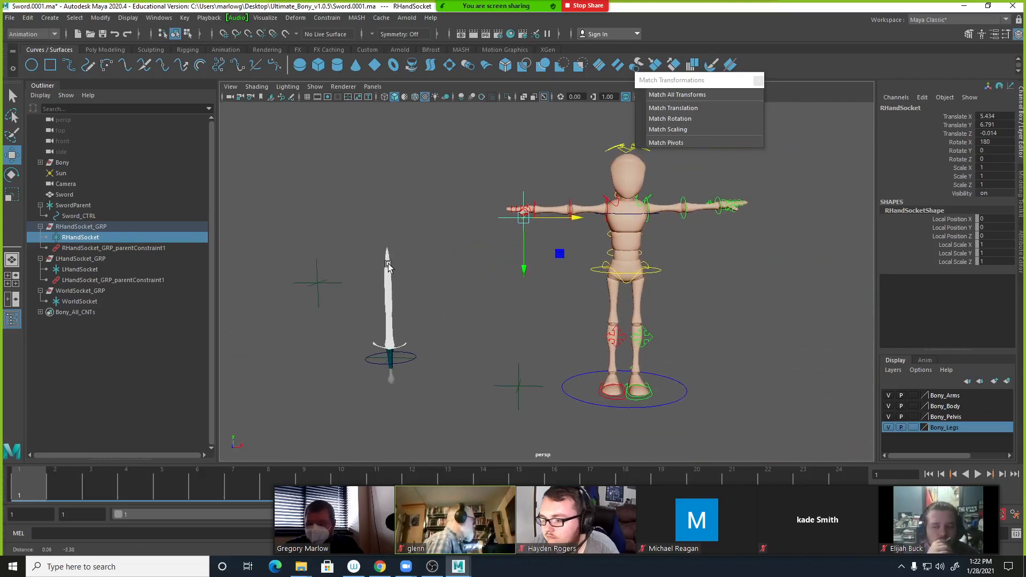
left_click(527, 343)
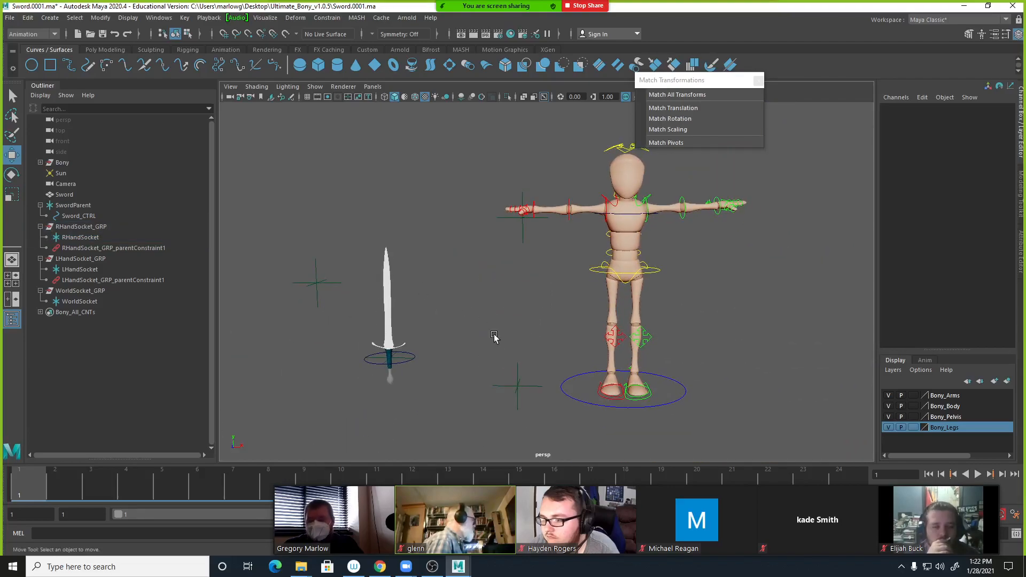
Apply the parent constraint from the left wrist control to LHandSocket_GRP again.
left_click(519, 398)
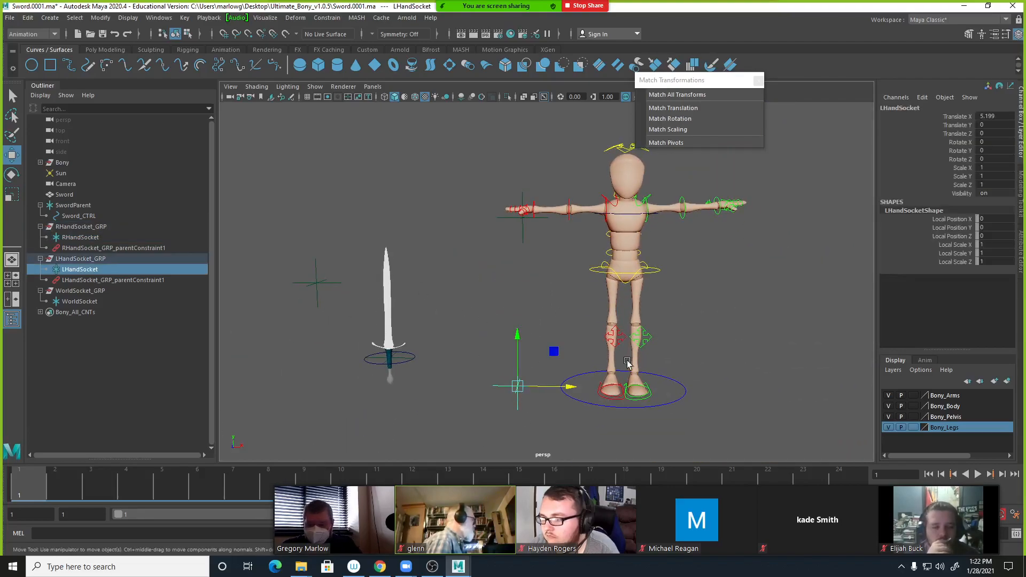
left_click(720, 209)
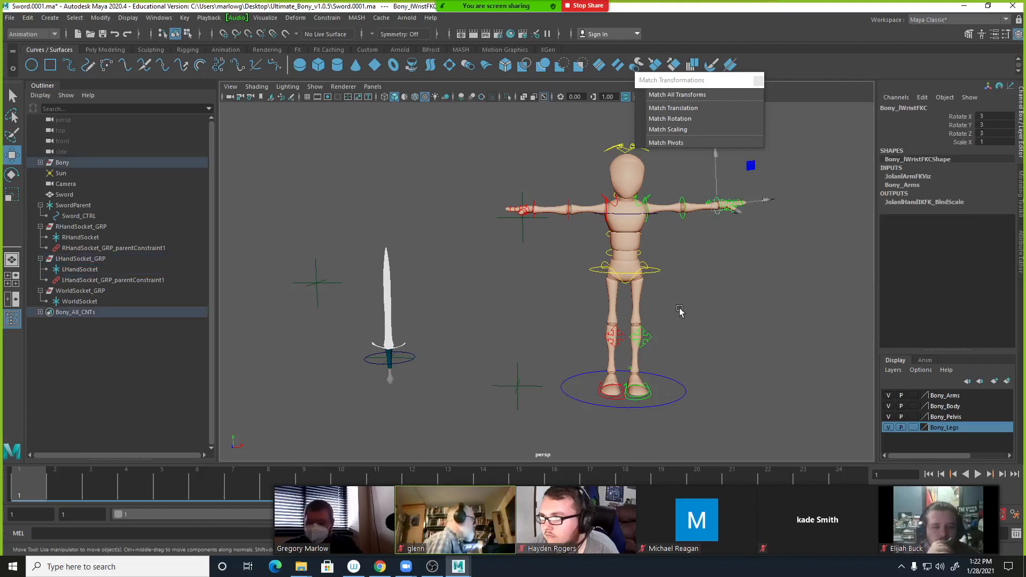
left_click(79, 259)
left_click(325, 18)
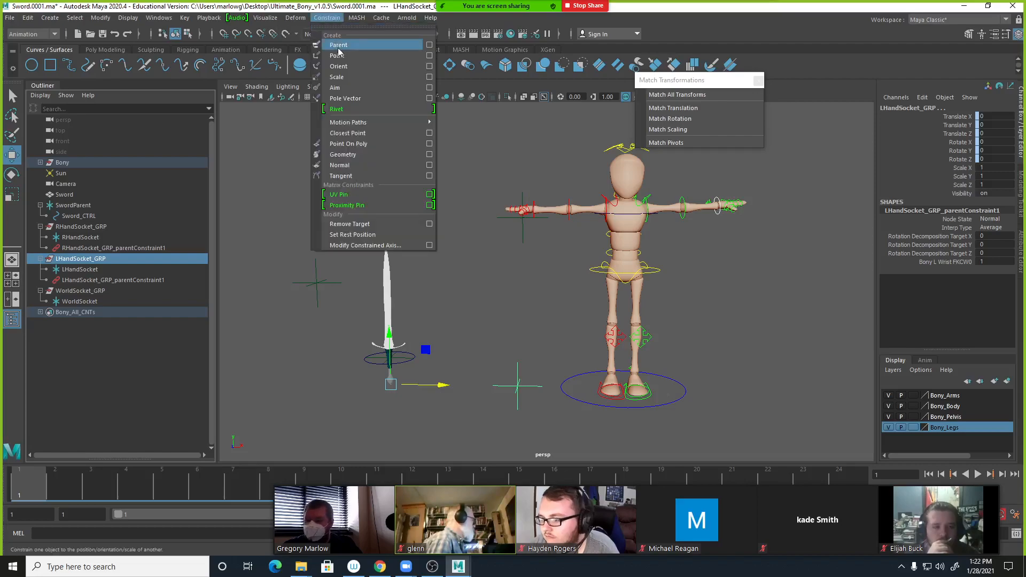
left_click(337, 48)
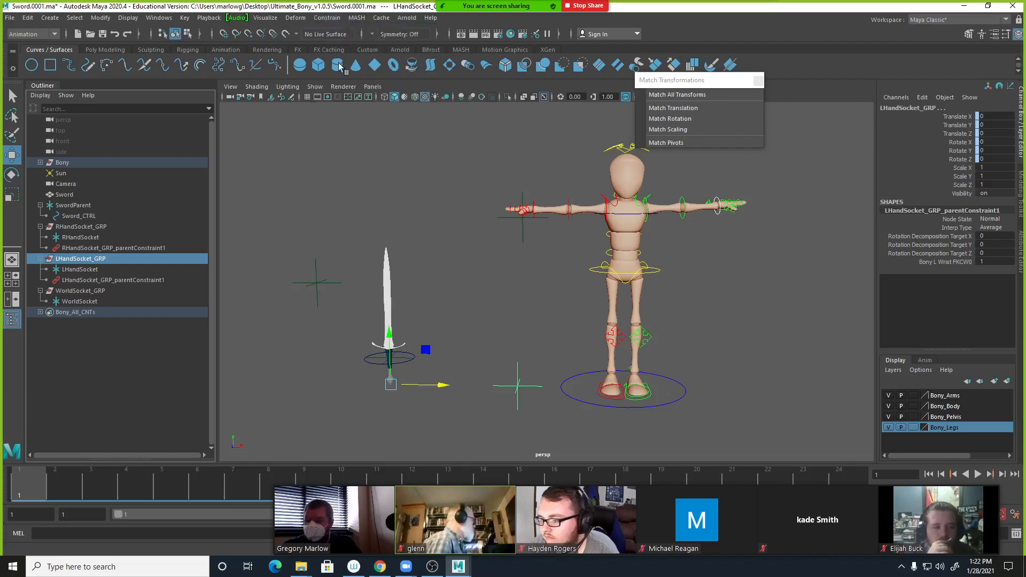
Match the LHandSocket locator's translation and rotation to the left wrist control.
left_click(519, 385)
left_click(717, 206, "shift")
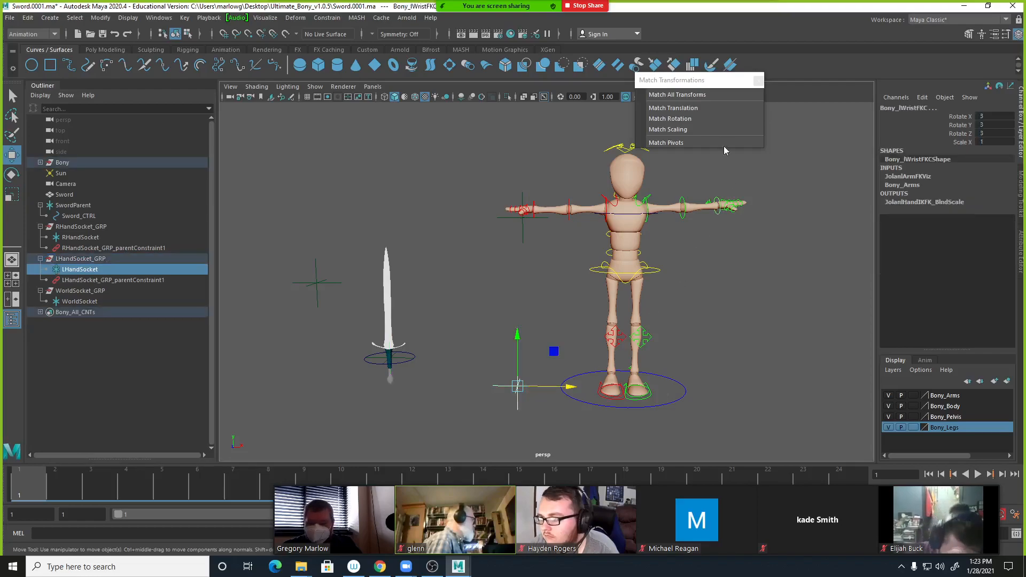
left_click(670, 119)
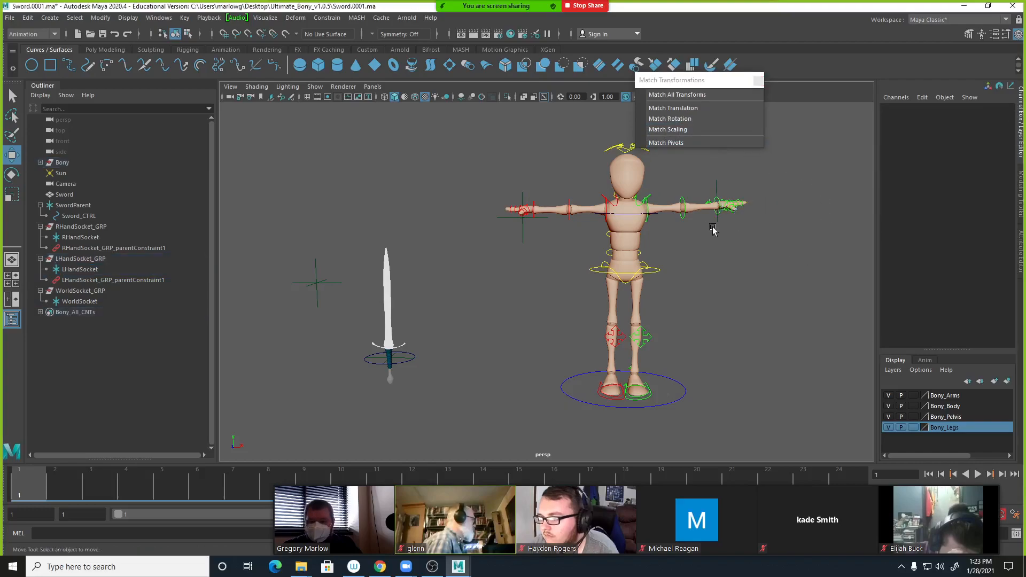
Move the LHandSocket locator from the wrist to just below the left palm, at about X 13.61, Y 6.83.
left_click(718, 226)
left_click_drag(716, 181, 762, 214)
left_click_drag(744, 265, 722, 260, "alt")
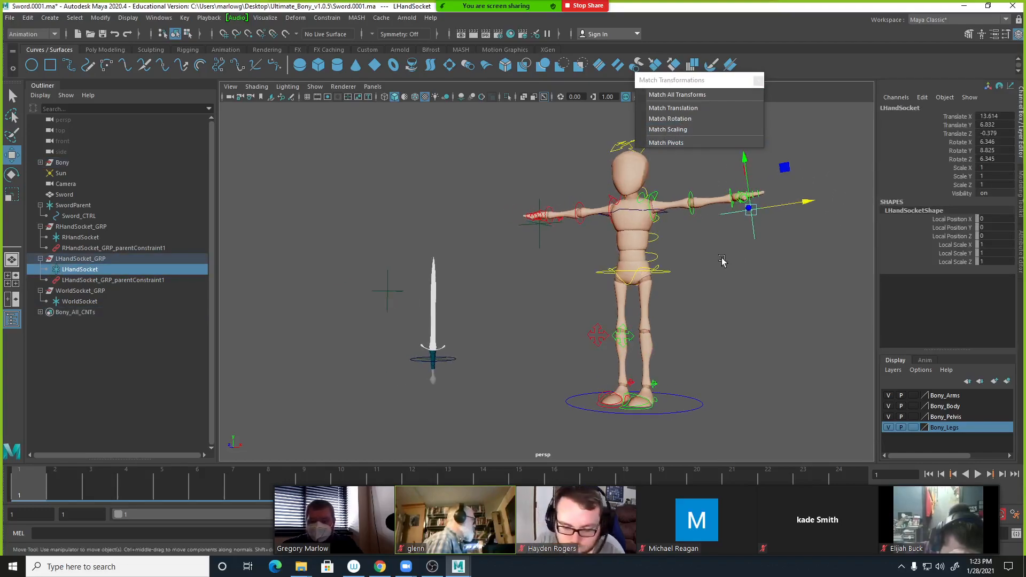
Swing both arms down and forward by rotating the right and left shoulder controls, the left one to about -51 degrees in X.
middle_click_drag(722, 260, 652, 341, "alt")
left_click_drag(565, 347, 690, 248, "alt")
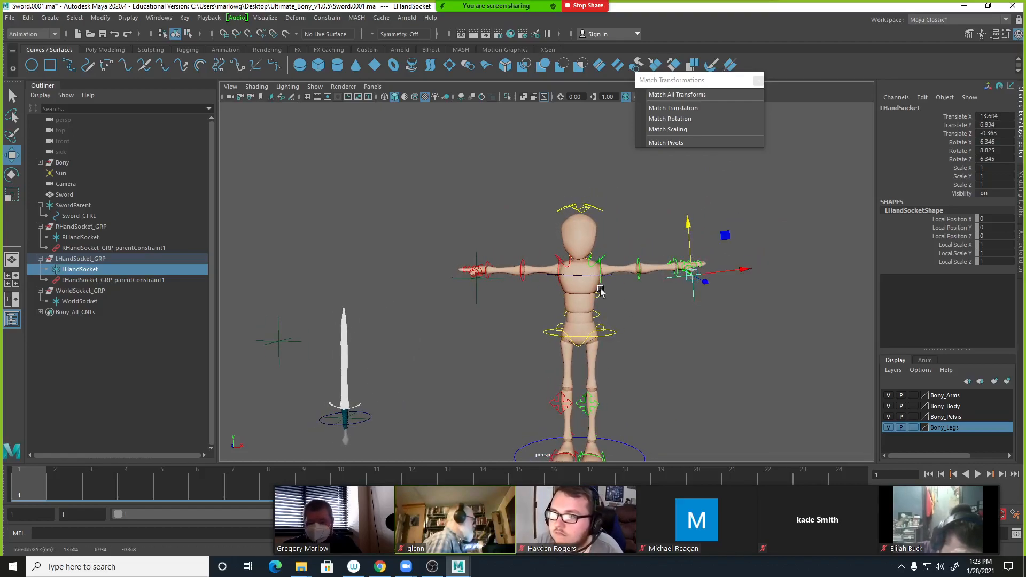
left_click(652, 368)
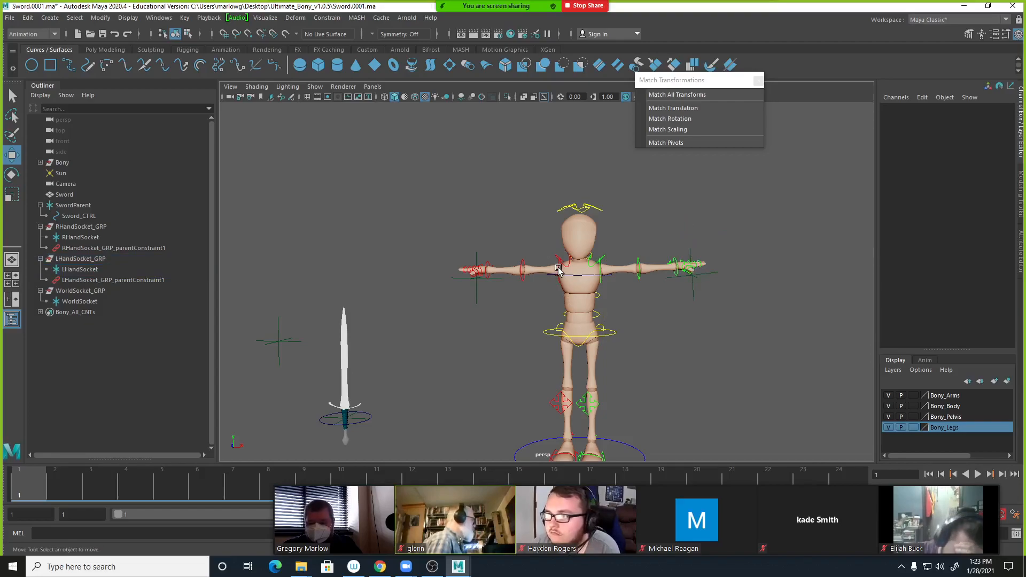
left_click(557, 270)
key("e")
left_click_drag(579, 293, 635, 227)
left_click(635, 227)
left_click(600, 267)
left_click_drag(609, 296, 601, 251)
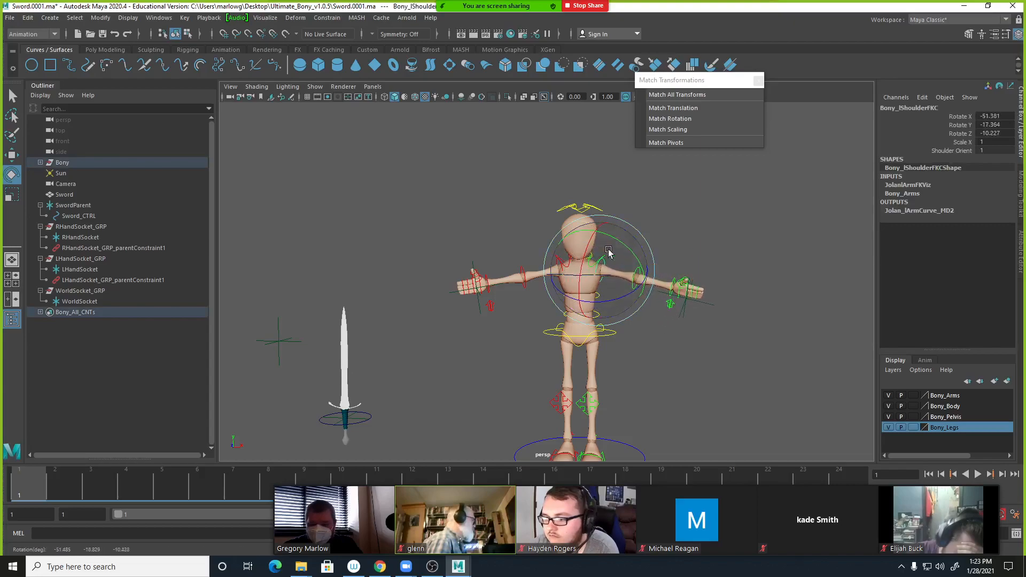
Try rotating the LHandSocket locator at the left hand, then undo the rotation and clear the selection.
left_click(722, 309)
left_click(713, 305)
mouse_move(691, 295)
left_mouse_down()
mouse_move(678, 304)
mouse_move(696, 295)
left_mouse_up()
key("ctrl+z")
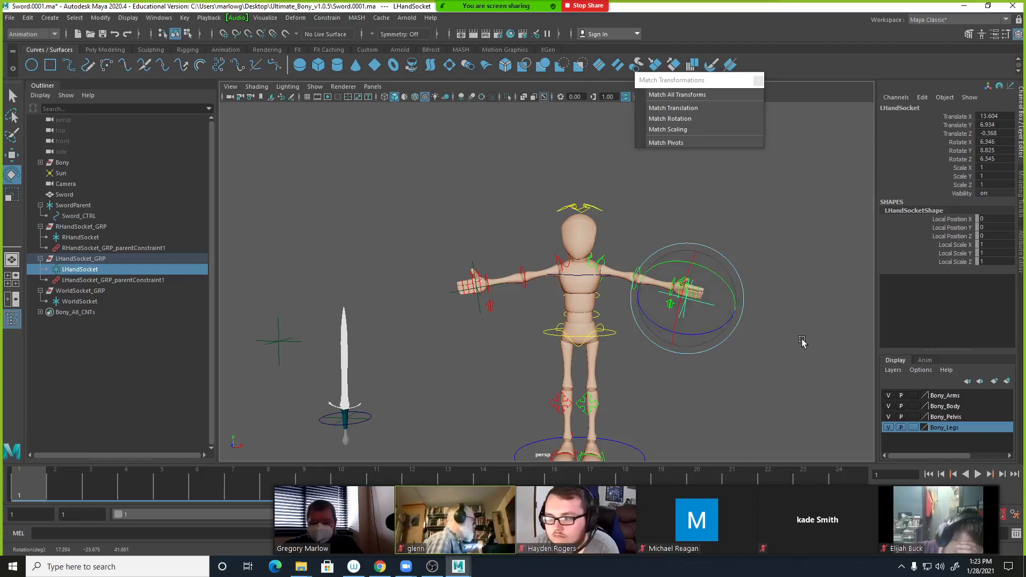
left_click(801, 341)
Create a polygon cylinder and move it along X into the empty area beyond the sword, to about X -32.56.
left_click_drag(801, 341, 450, 239, "alt")
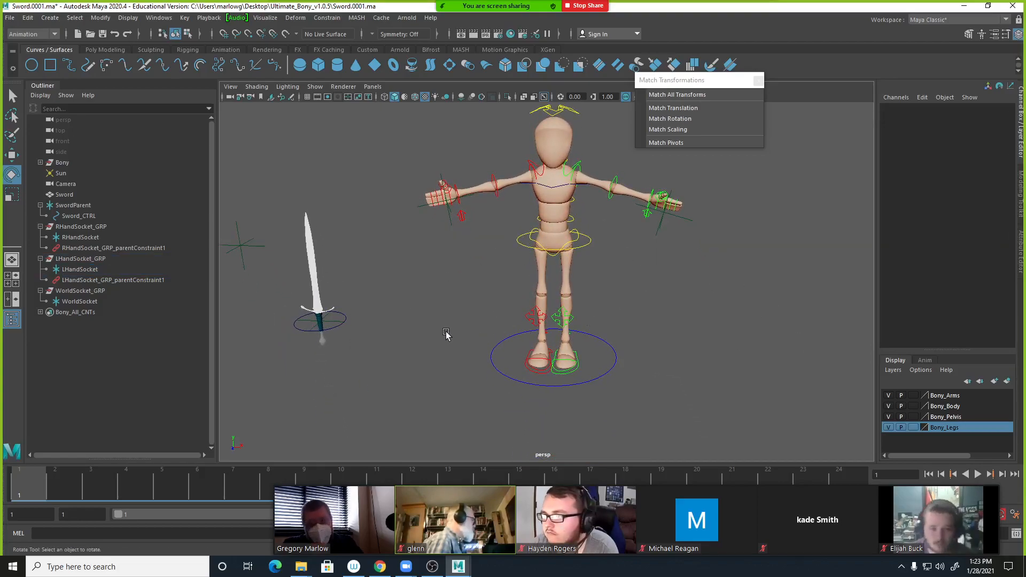
middle_click_drag(426, 348, 775, 369, "alt")
middle_click_drag(473, 346, 758, 360, "alt")
right_click_drag(758, 359, 537, 324, "alt")
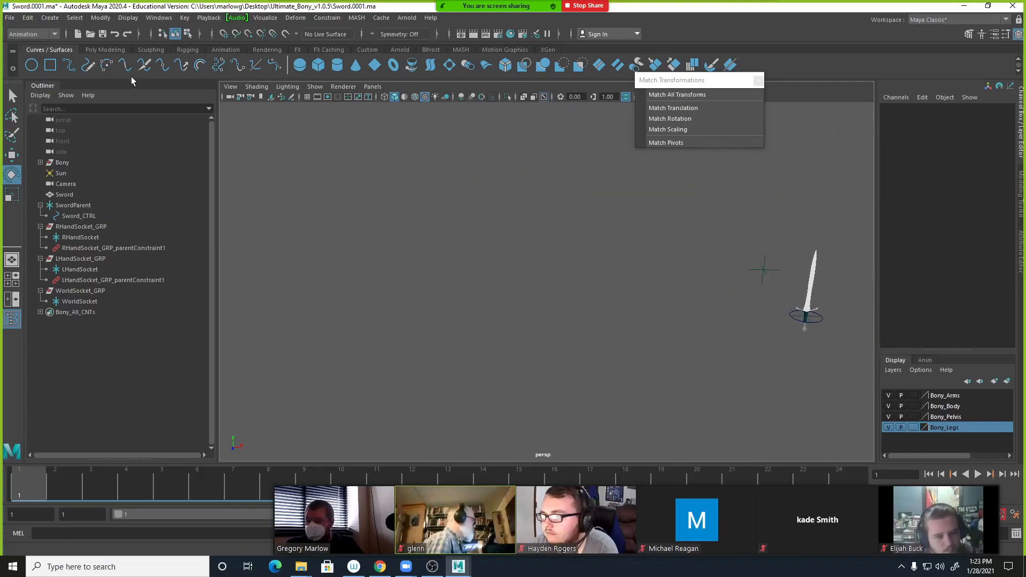
left_click(102, 49)
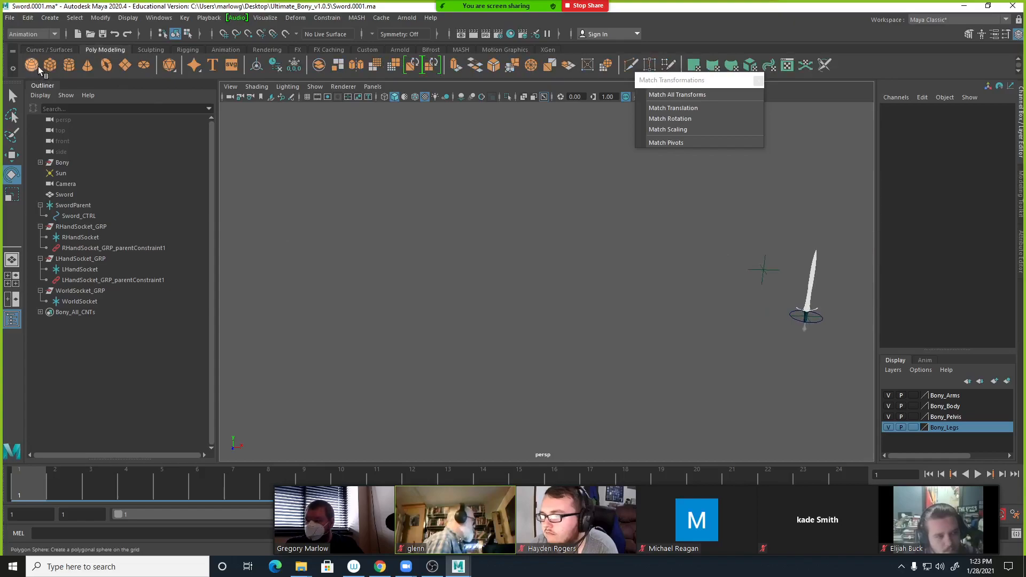
left_click(69, 66)
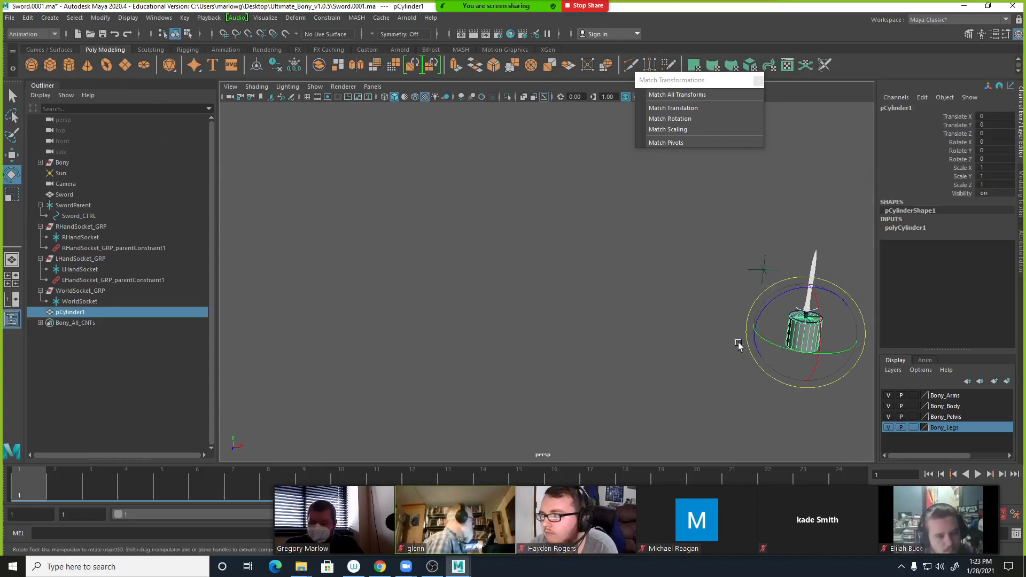
key("w")
left_click_drag(831, 338, 454, 321)
Duplicate the cylinder twice, spacing the copies along X at about -18.49 and -25.97.
key("ctrl+d")
key("ctrl+d")
left_click(468, 267)
left_click_drag(468, 267, 478, 303, "alt")
right_click_drag(470, 303, 665, 328, "alt")
Rename the cylinders A, B and C, with A farthest from the sword, B in the middle and C nearest.
left_click(254, 302)
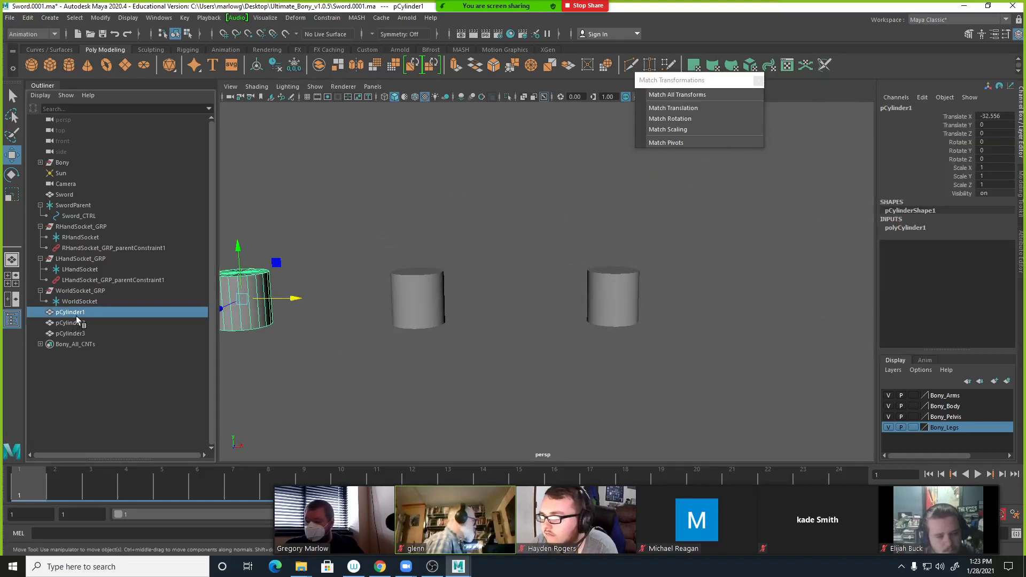
double_click(75, 313)
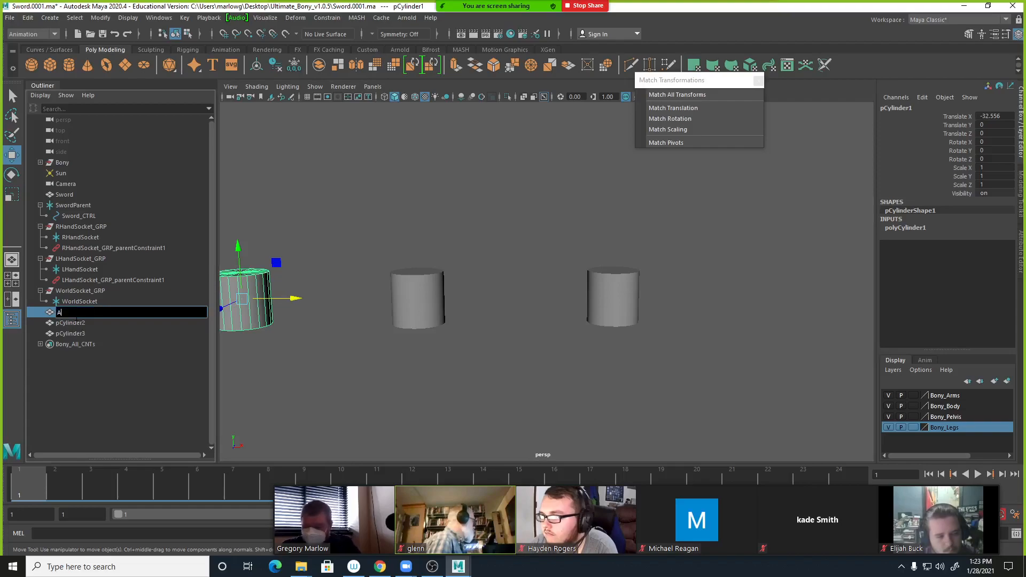
type("A")
left_click(77, 333)
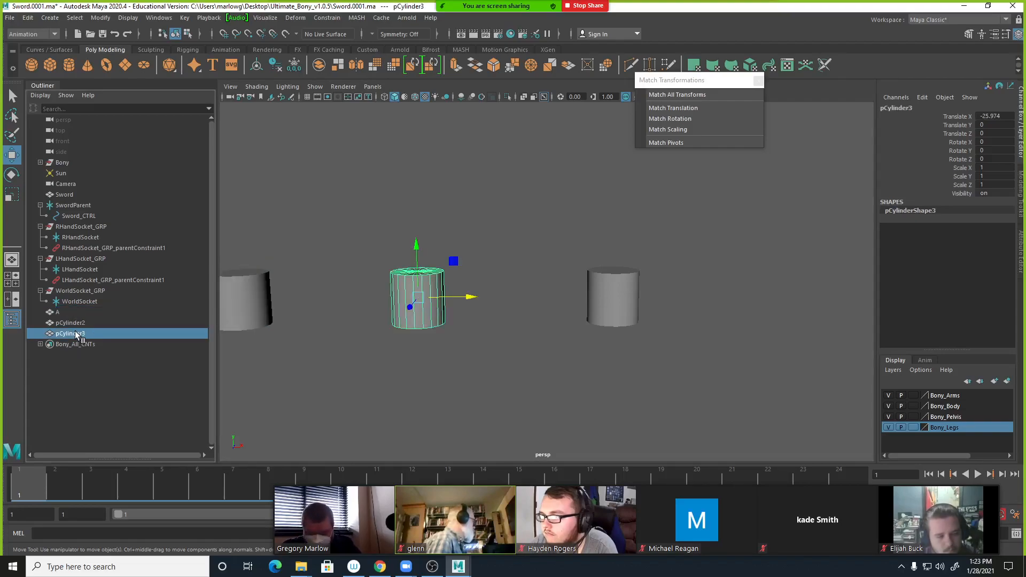
double_click(78, 335)
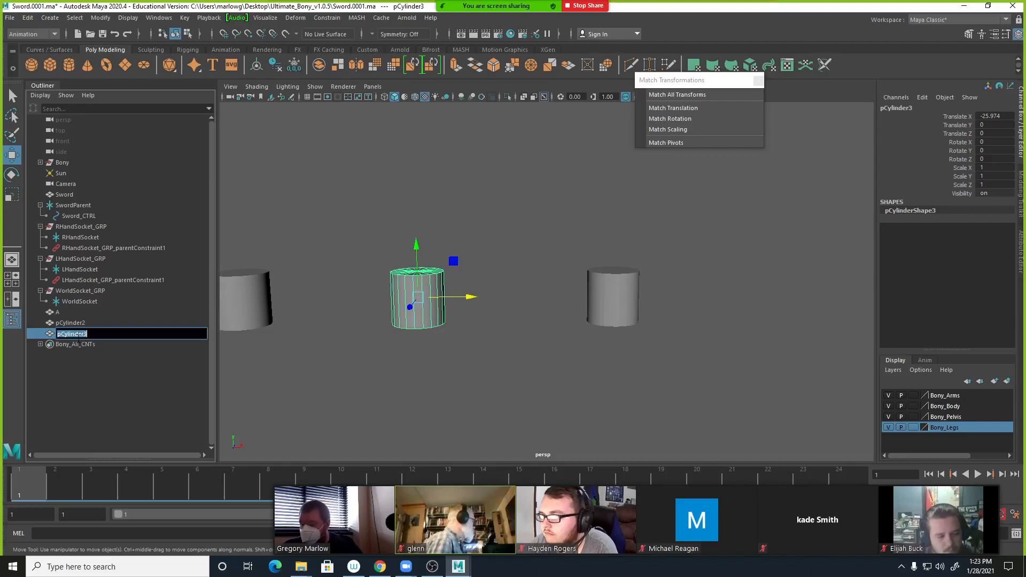
type("B")
key("Return")
double_click(71, 323)
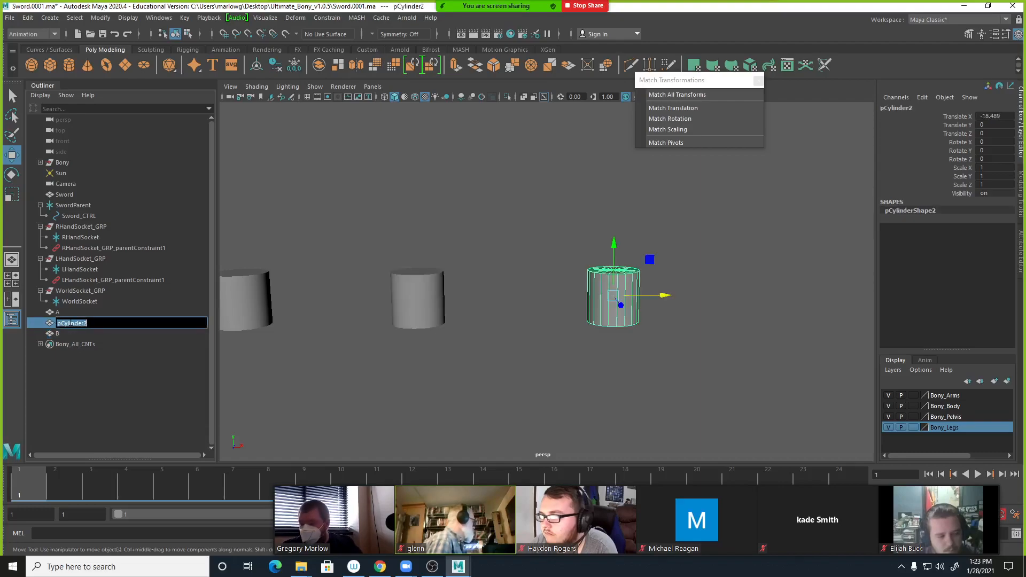
type("C")
key("Return")
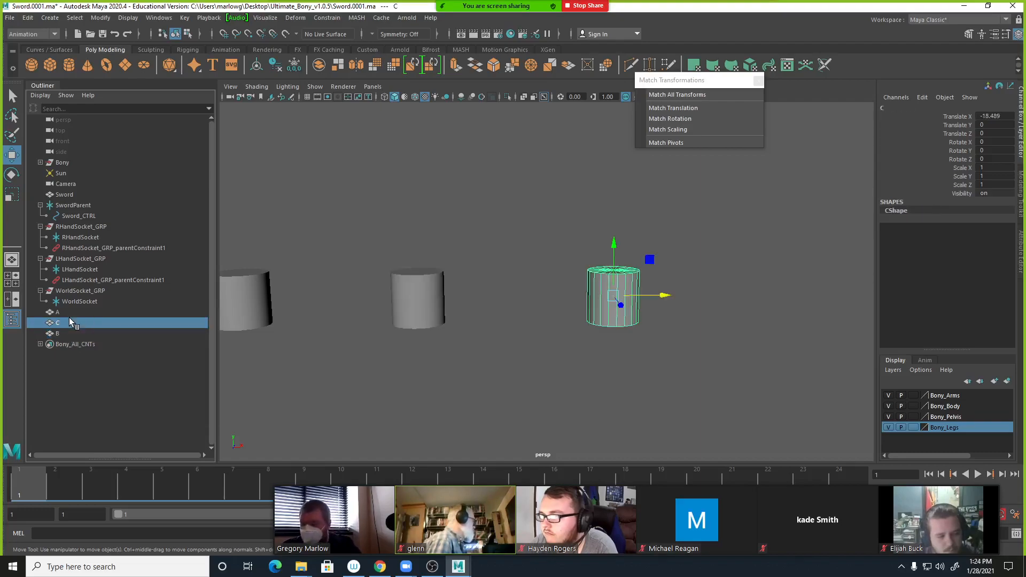
Move cylinder B up to about X -22.38, Y 10.02 and cylinder A down to about X -28.72, Y -4.69.
left_click(435, 308)
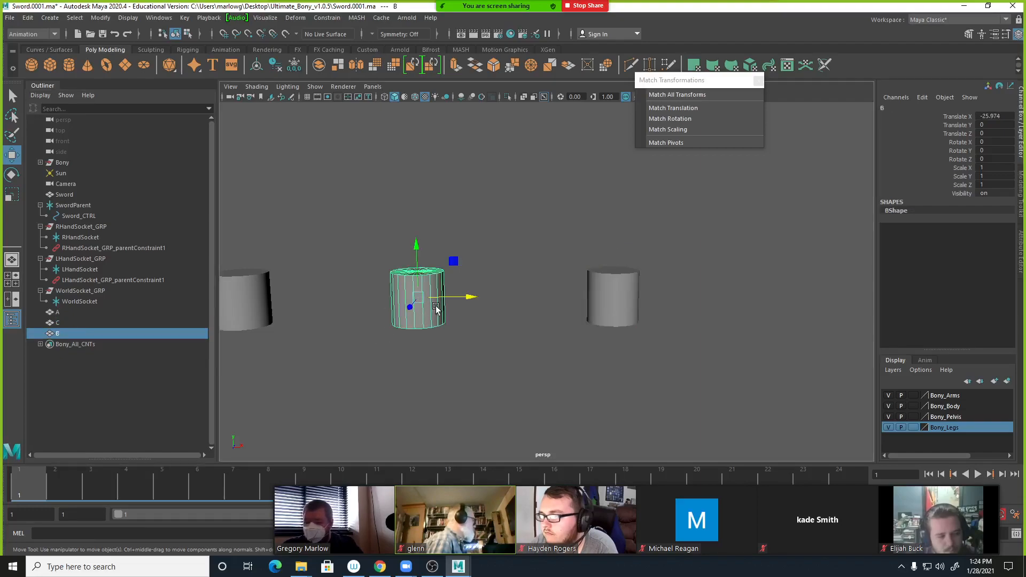
left_click_drag(419, 302, 562, 143)
scroll(508, 355, "down", 3)
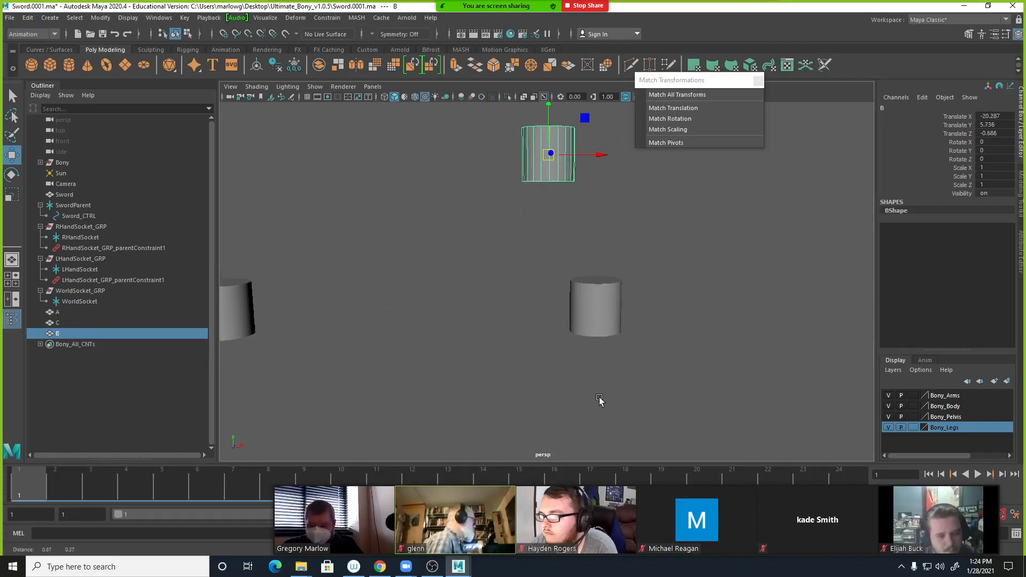
scroll(508, 356, "down", 2)
left_click(392, 302)
left_click_drag(393, 302, 439, 357)
left_click(534, 239)
left_click_drag(542, 232, 514, 174)
key("ctrl+z")
Close the Match Transformations window and parent-constrain cylinder C to cylinder A.
left_click(443, 378)
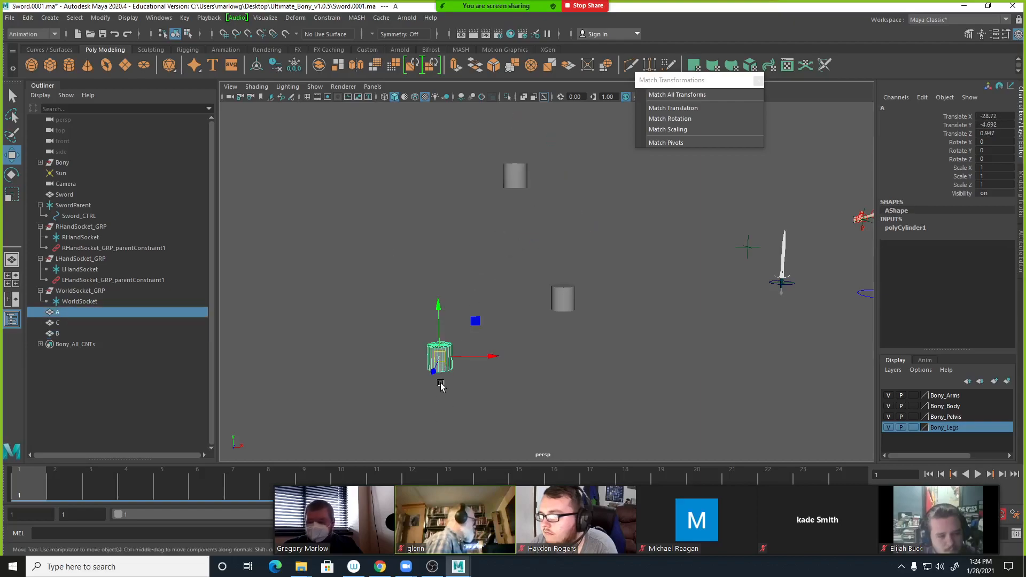
left_click(569, 302, "shift")
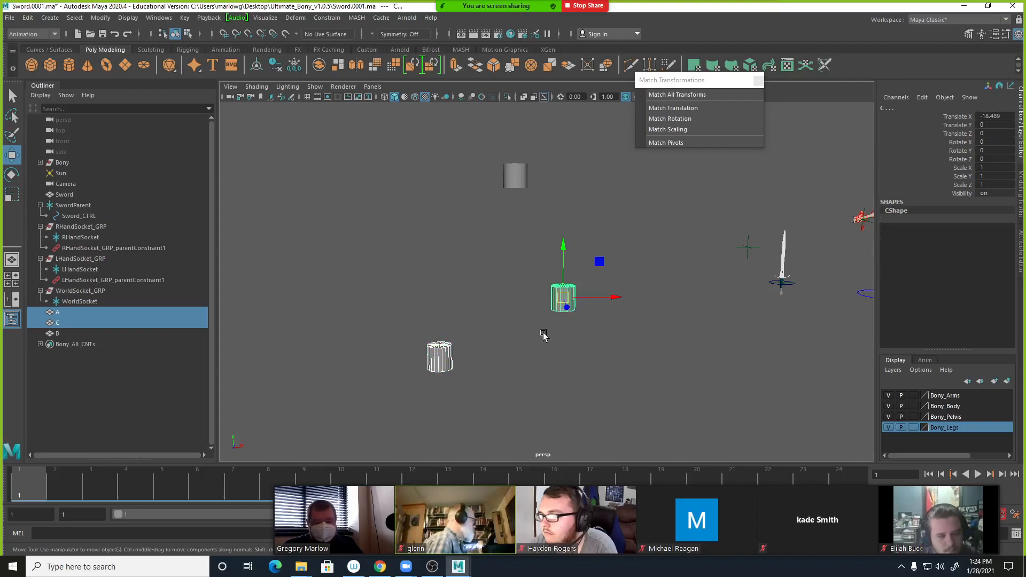
left_click(757, 80)
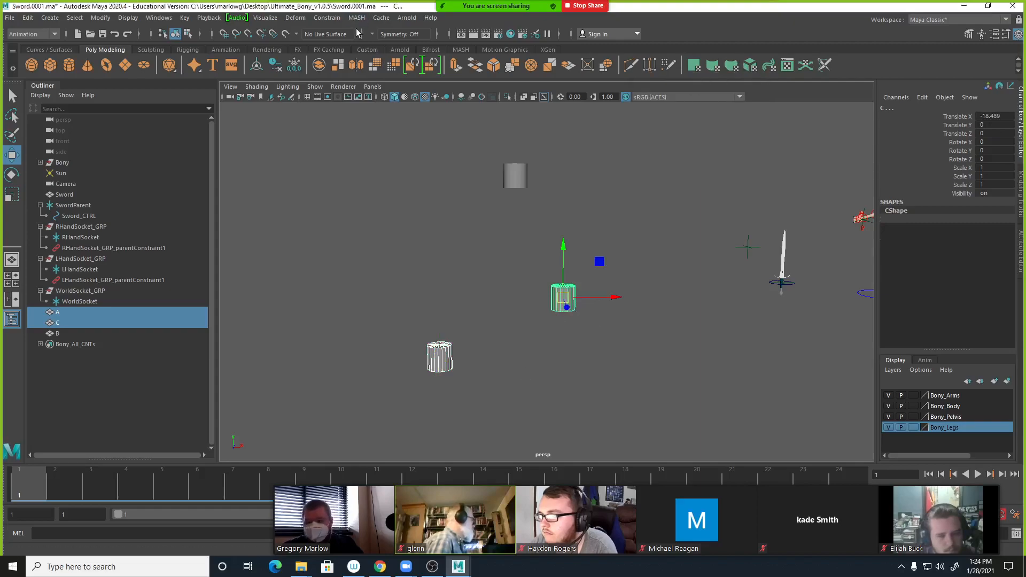
left_click(433, 362)
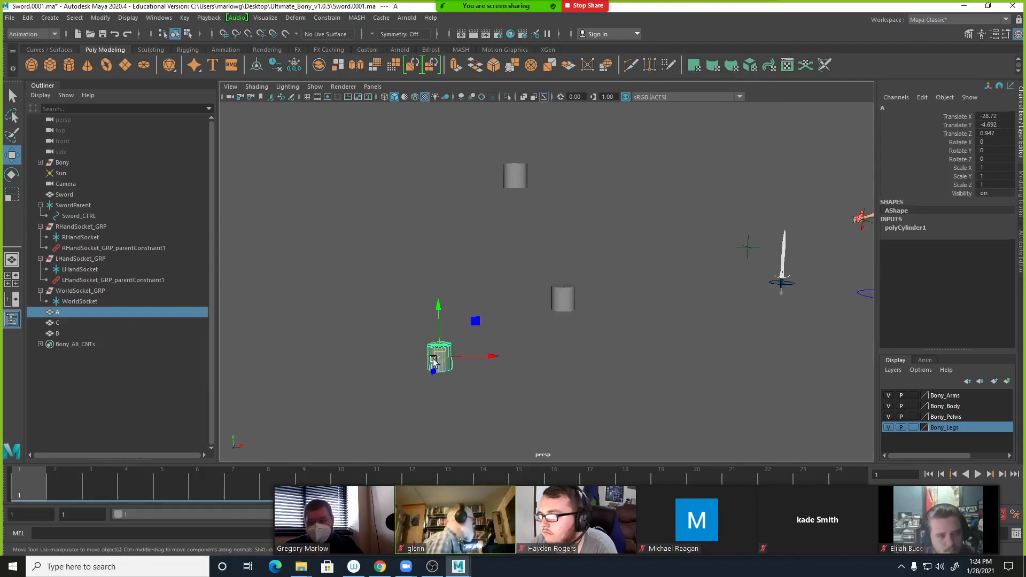
left_click(569, 305, "shift")
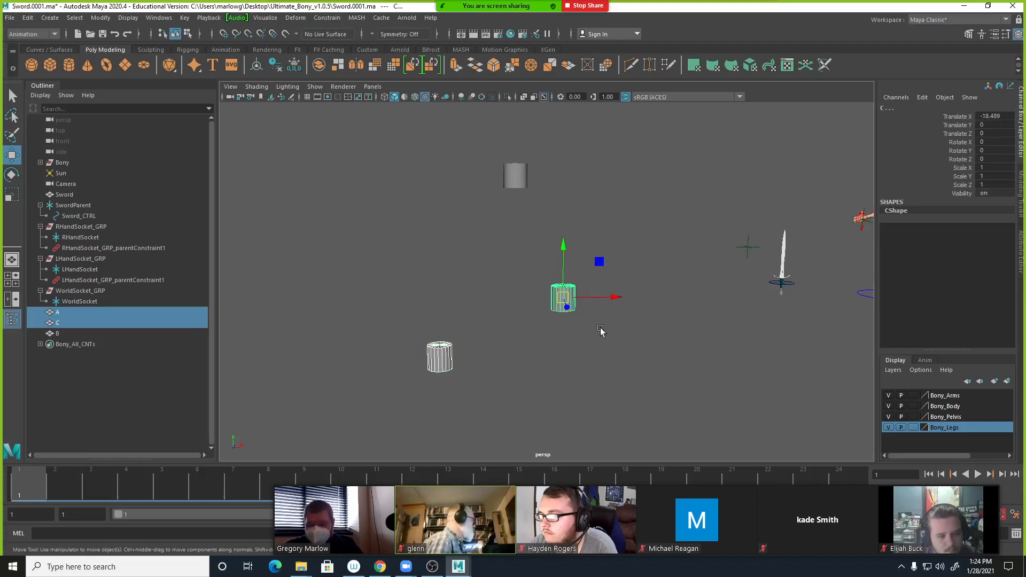
left_click(328, 17)
left_click(341, 26)
left_click(338, 29)
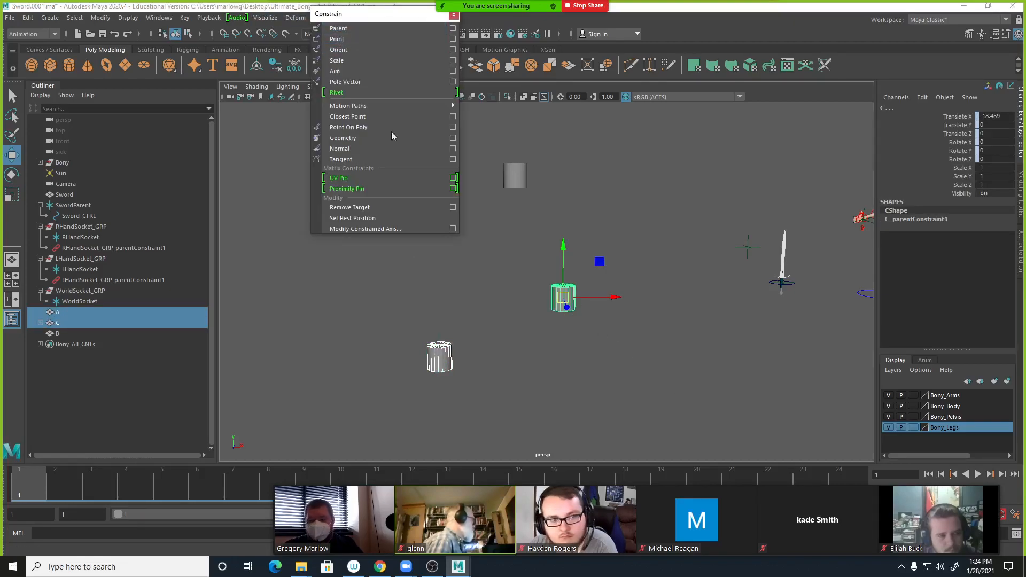
Try moving cylinder A to test the constraint on C, then undo the move.
left_click(440, 357)
left_click_drag(442, 356, 462, 340)
key("ctrl+z")
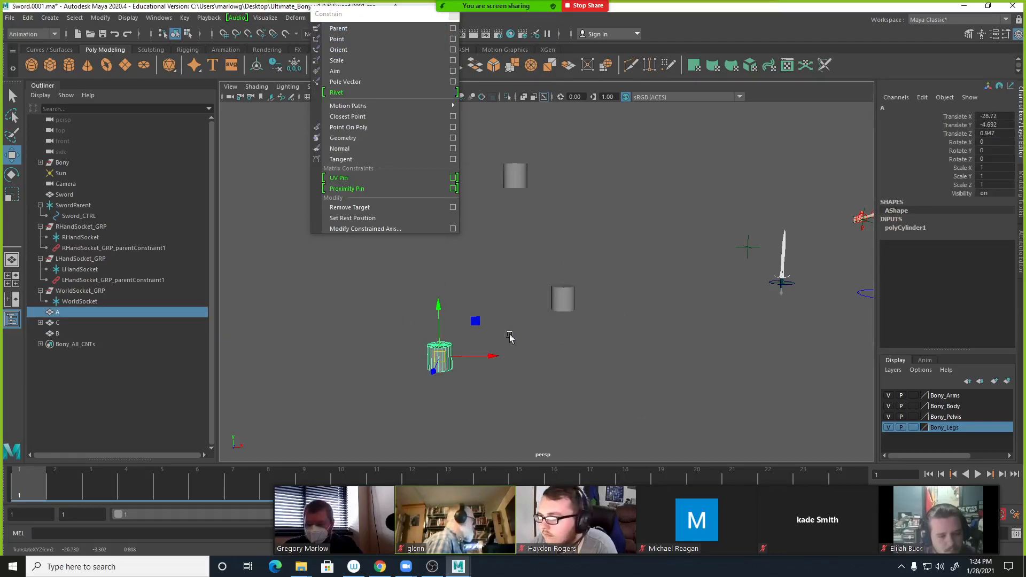
Add a second parent constraint on cylinder C with cylinder B as the driver.
left_click(516, 178)
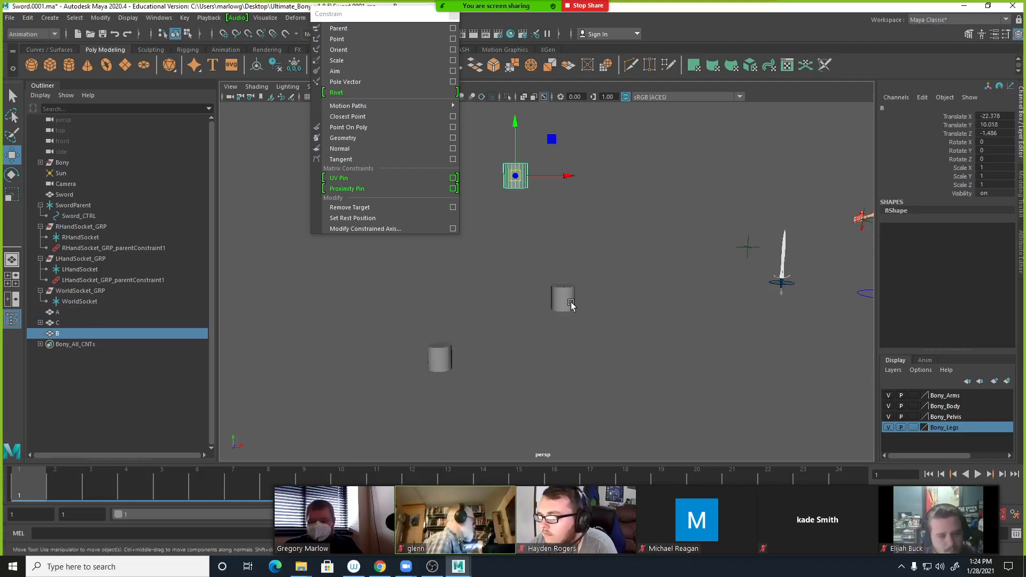
left_click(570, 304, "shift")
left_click(338, 28)
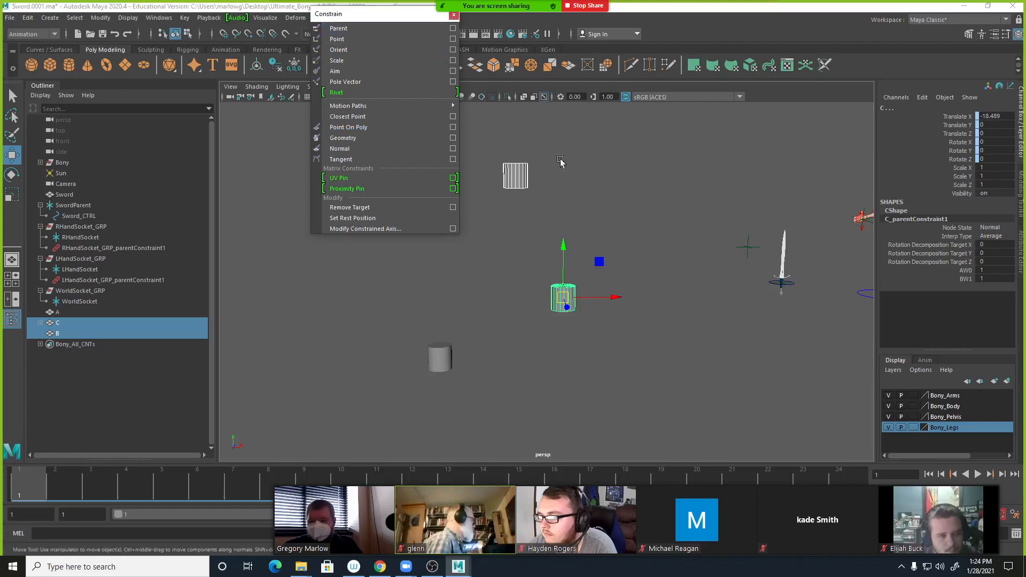
left_click(625, 209)
Test the double constraint by moving B along X to about -15.16 and A to about X -28.85, Y -3.91.
left_click(516, 177)
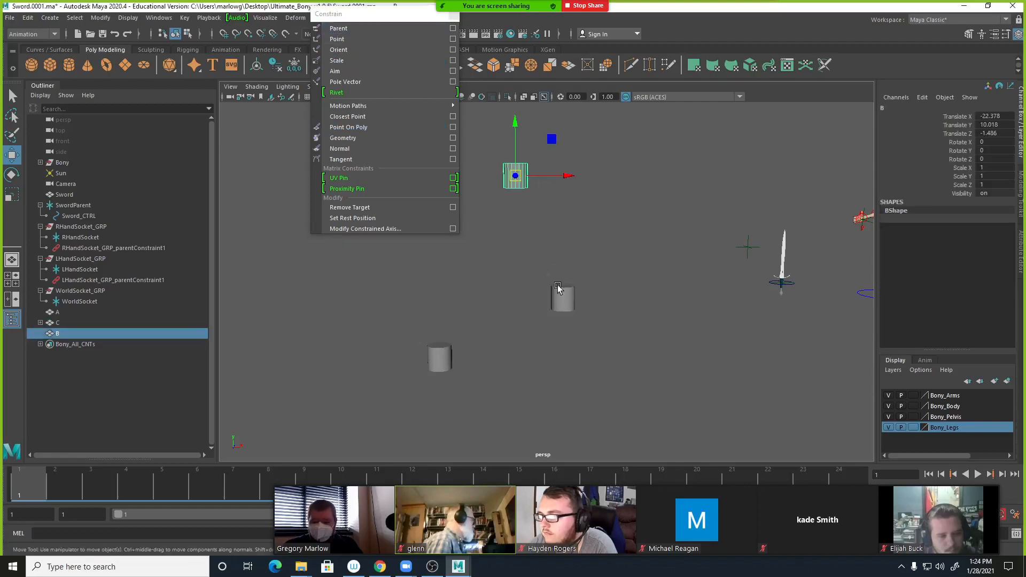
left_click_drag(516, 178, 636, 145)
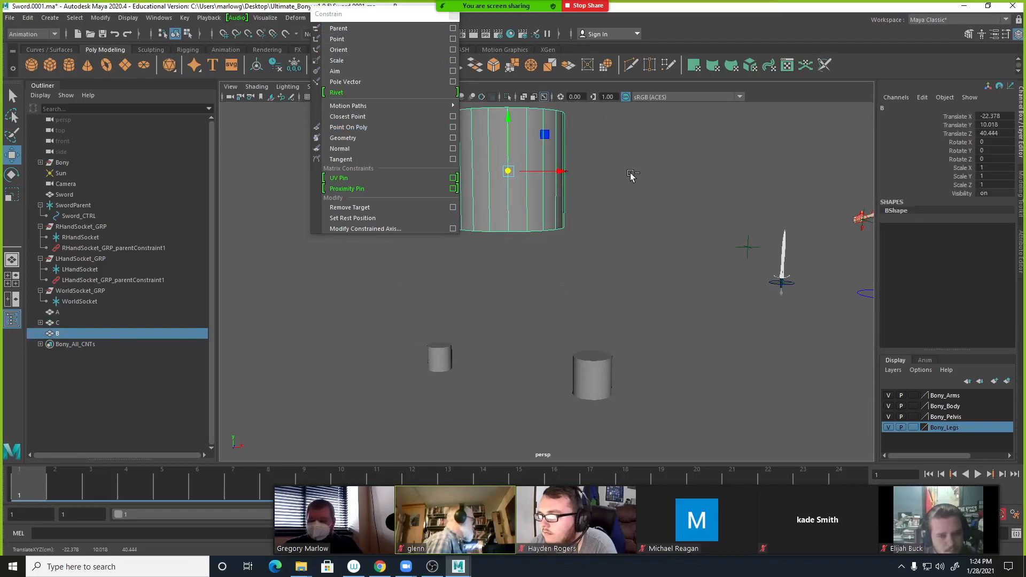
key("ctrl+z")
left_click_drag(544, 178, 629, 192)
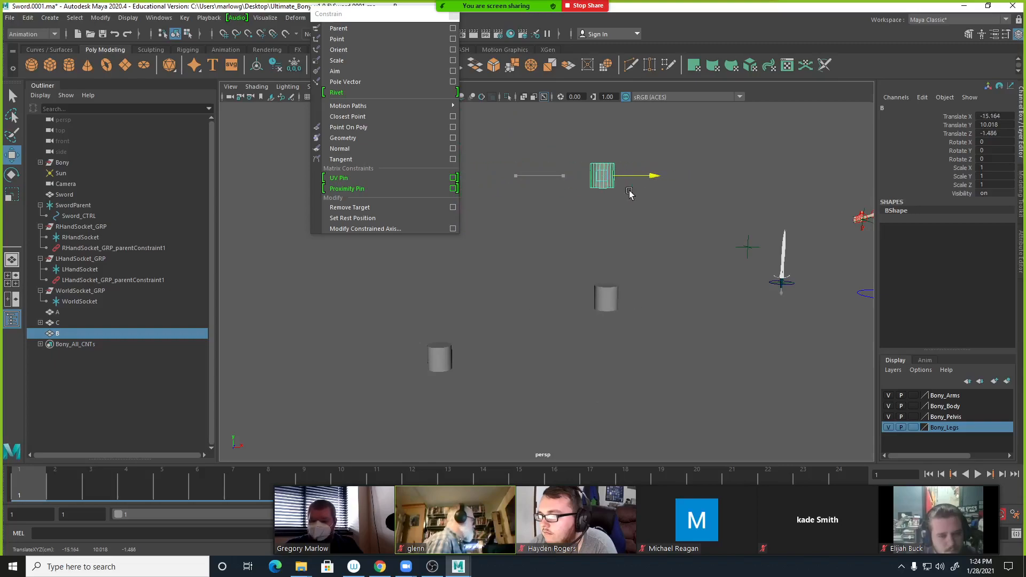
left_click(446, 361)
left_click_drag(440, 356, 471, 308)
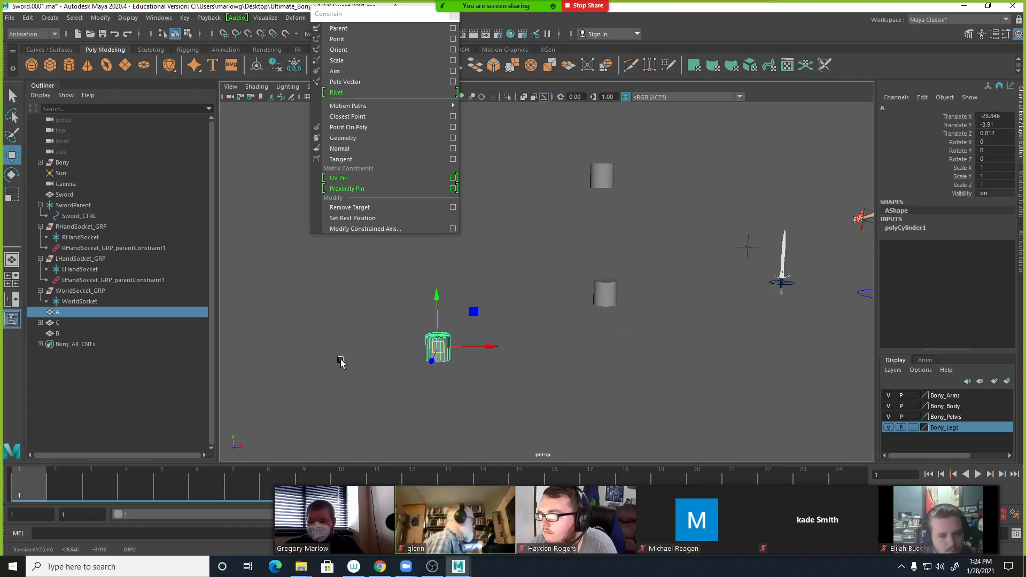
Lower cylinder A's weight, AW0, on cylinder C's parent constraint.
left_click(608, 300)
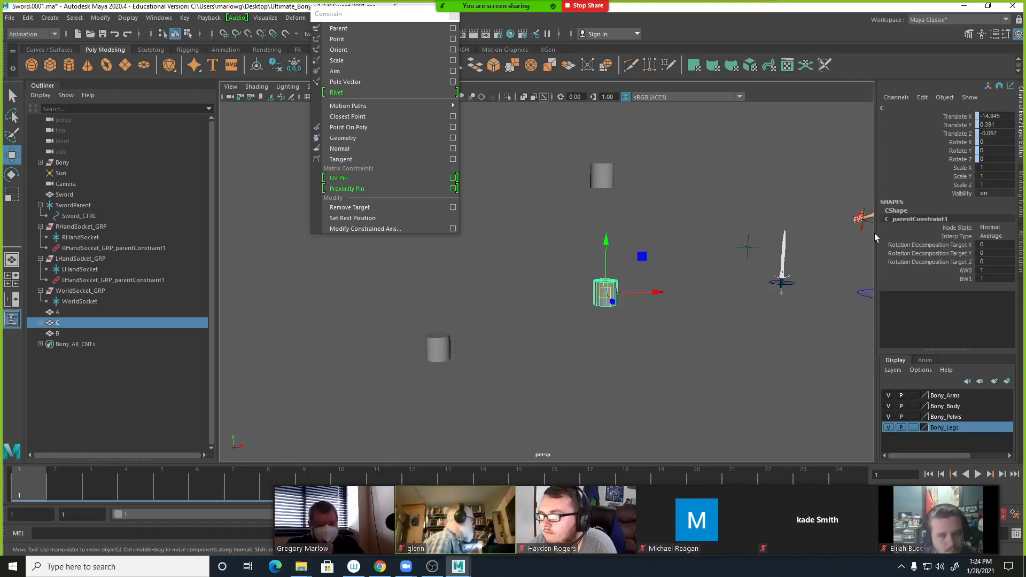
left_click(966, 271)
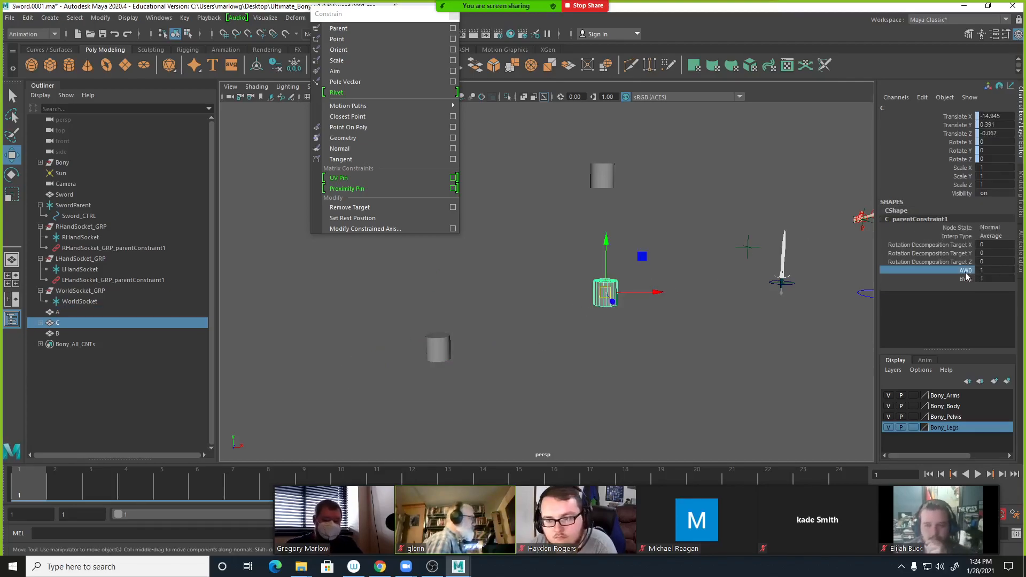
left_click(967, 280)
left_click(964, 271)
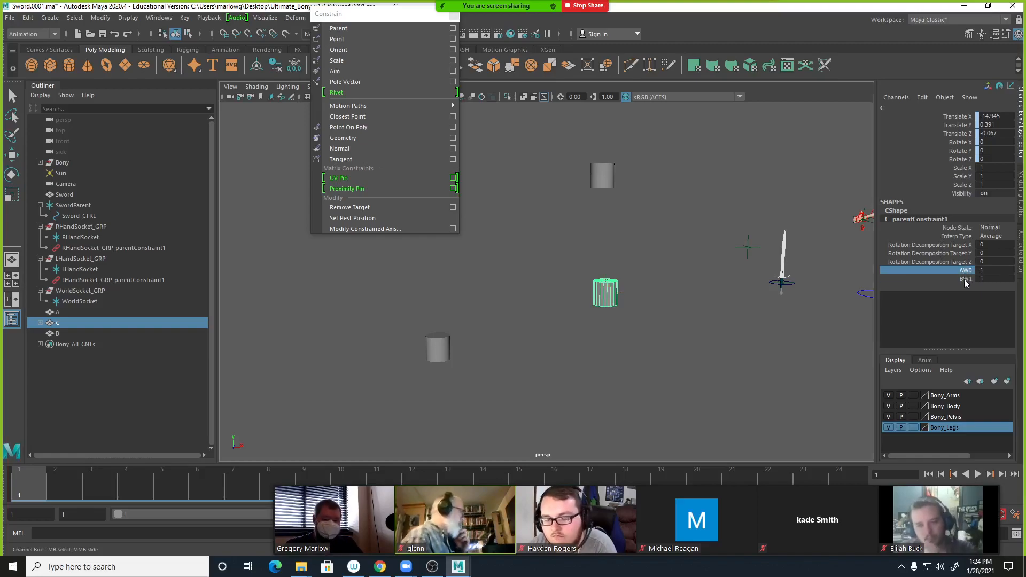
left_click(966, 278)
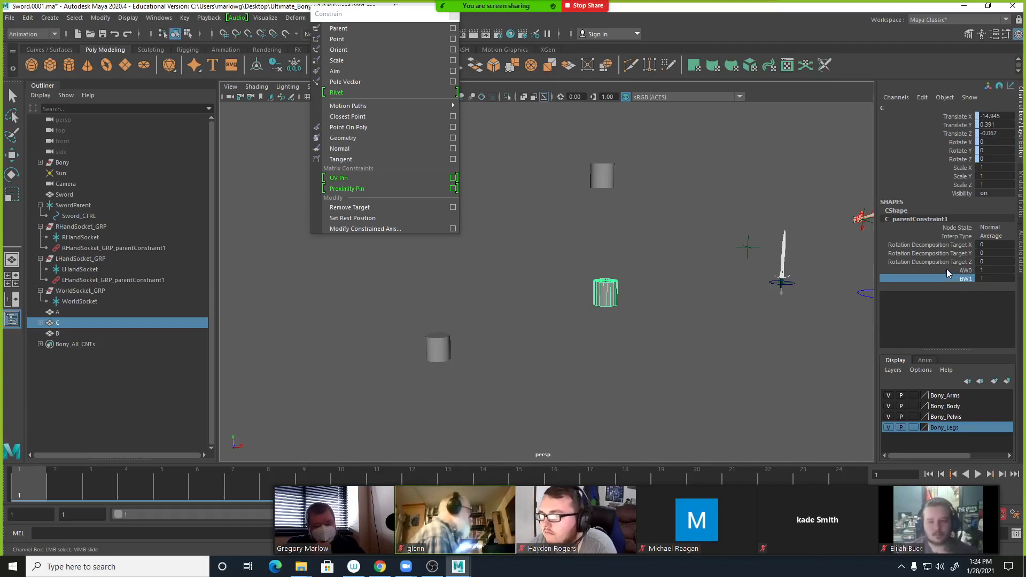
left_click(957, 271)
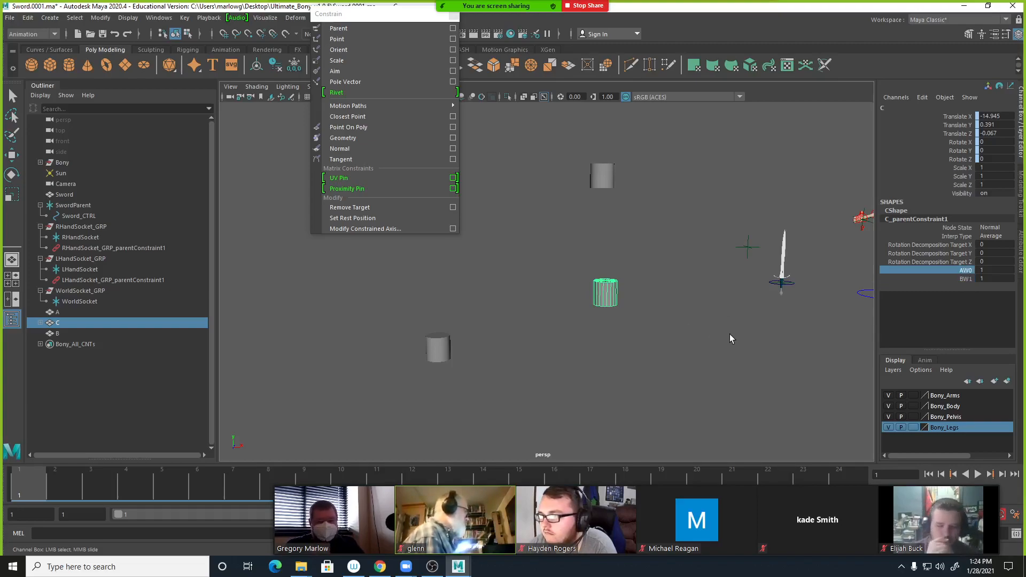
middle_click_drag(731, 338, 558, 337)
Move cylinder B up to about X -14.98, Y 11.21 to test its influence on C.
left_click(602, 176)
key("w")
mouse_move(606, 184)
left_mouse_down()
mouse_move(545, 206)
mouse_move(603, 164)
left_mouse_up()
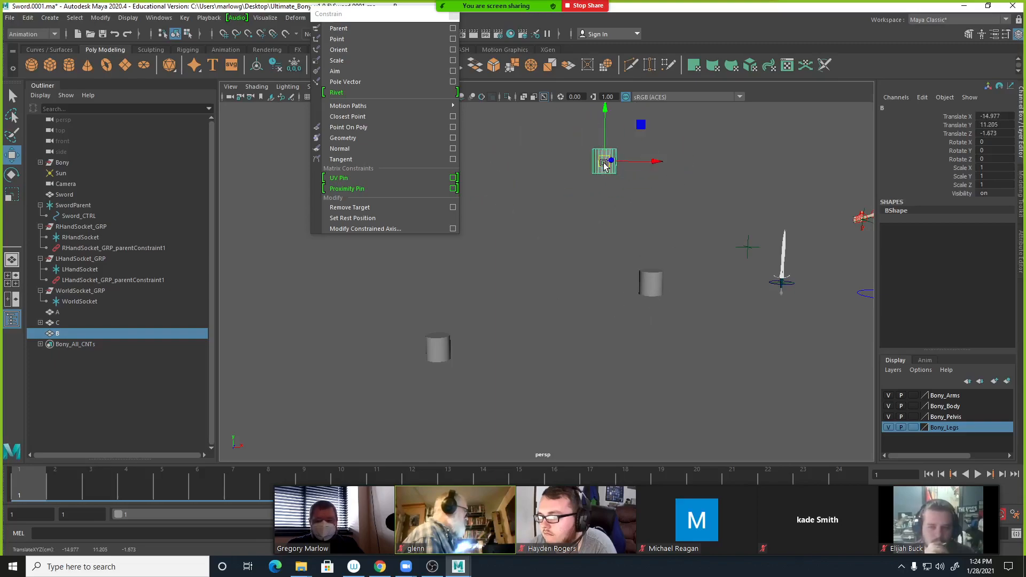
Set cylinder C's parent constraint weights to 1 for AW0 and 0 for BW1.
left_click(453, 340)
left_click(656, 289)
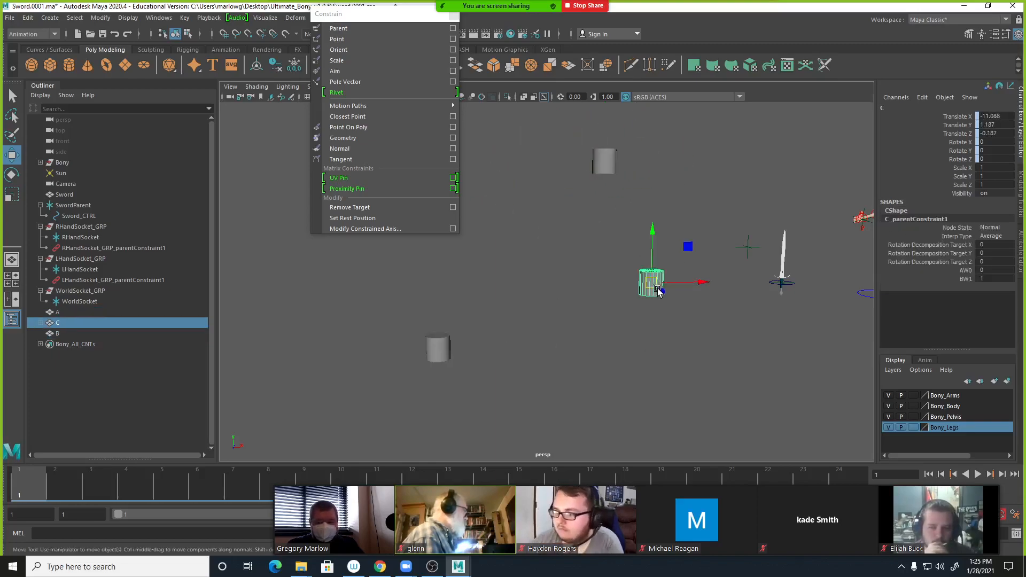
left_click(966, 271)
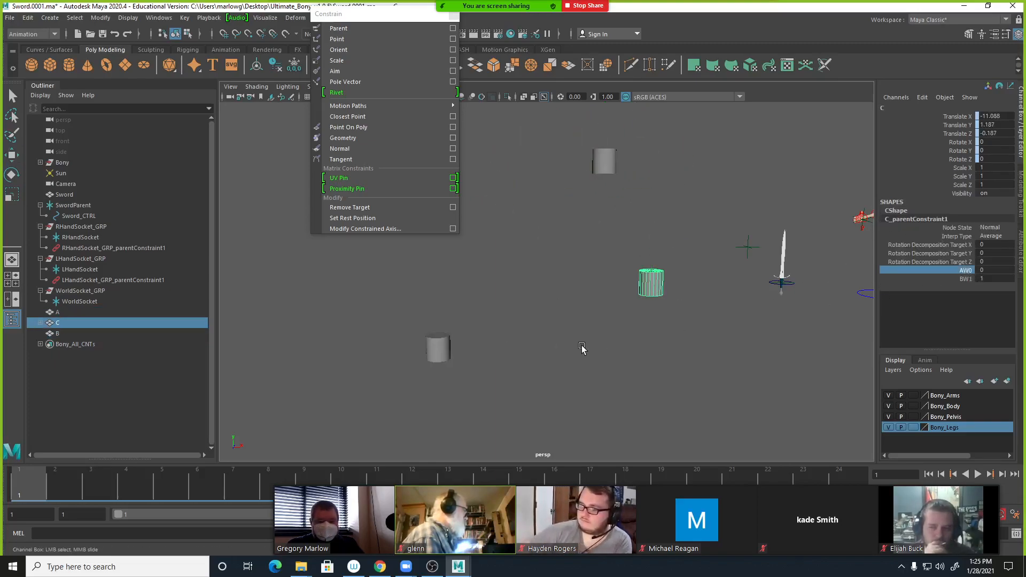
left_click(979, 272)
type("1")
key("Return")
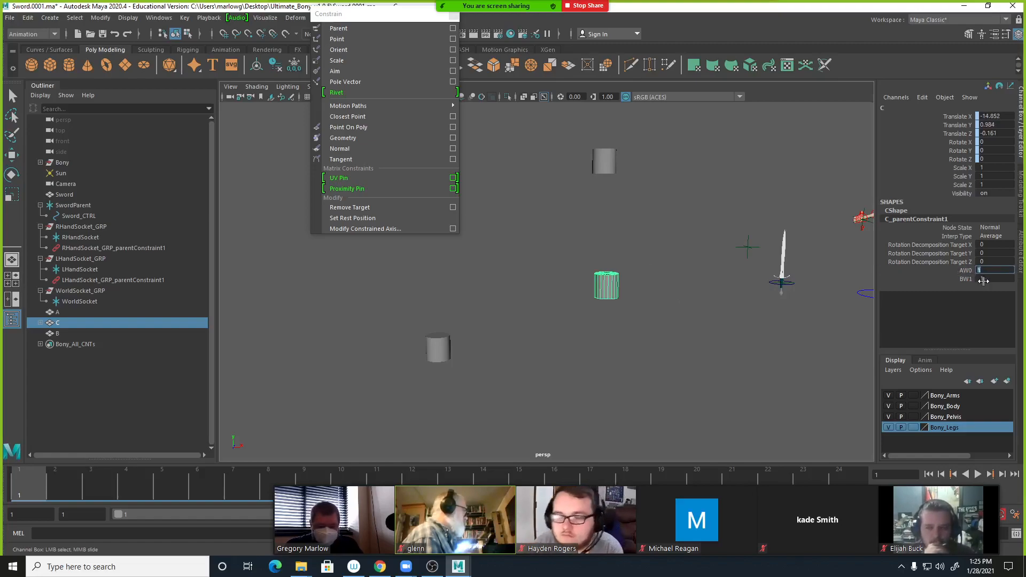
key("Return")
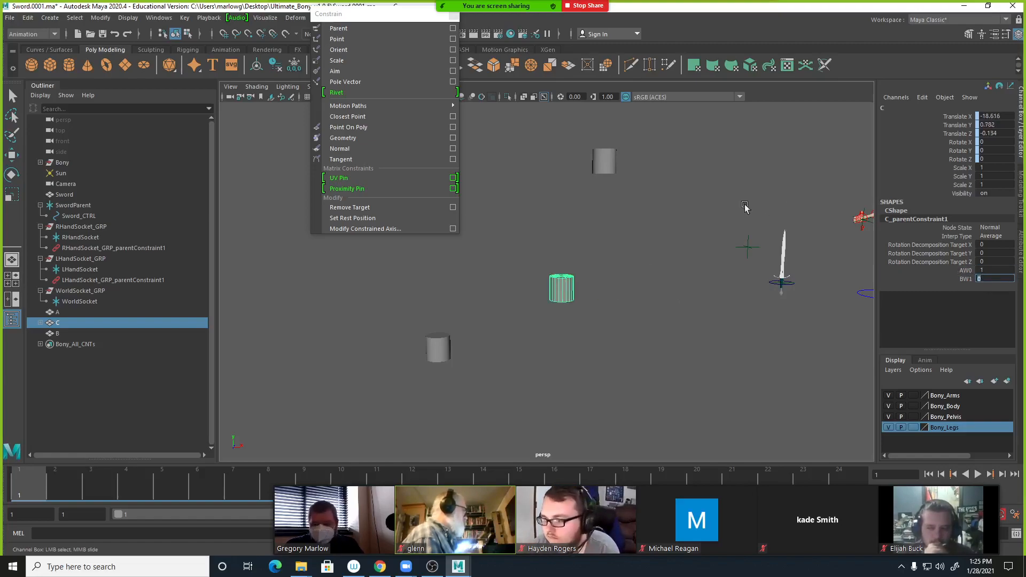
Test the swapped weights by moving cylinder B to about X -11.29, Y 10.90 and cylinder A to about X -26.6, Y -3.48.
left_click(599, 173)
key("w")
left_click_drag(600, 174, 645, 173)
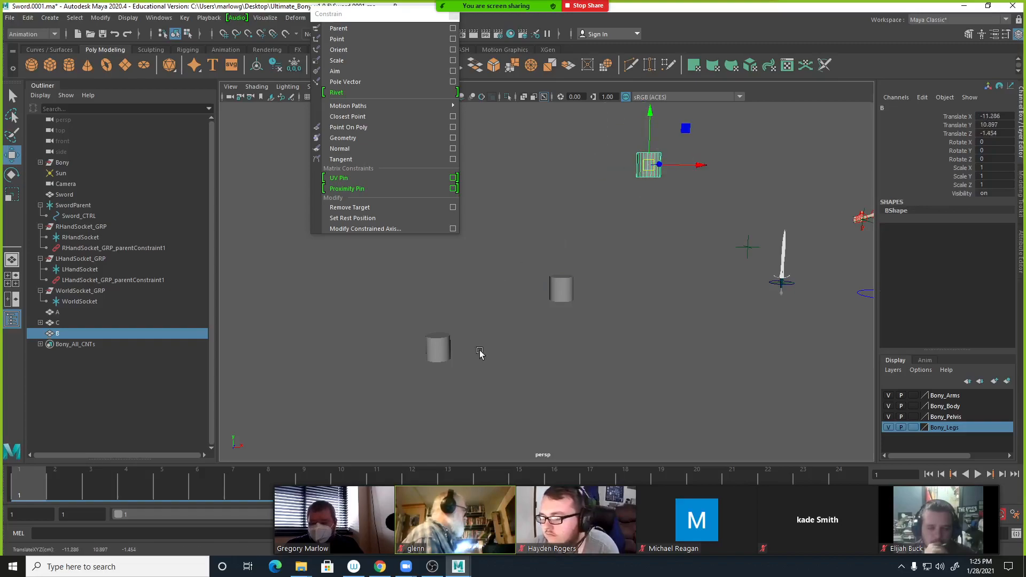
left_click(447, 352)
left_click_drag(448, 352, 454, 343)
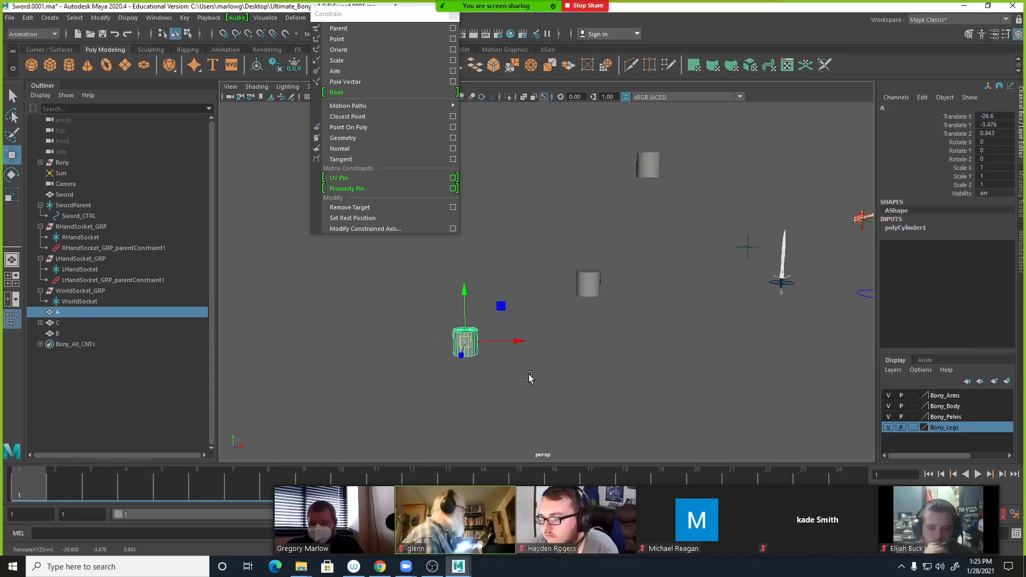
Delete the three demonstration cylinders A, B and C and close the floating Constrain window.
left_click(588, 283, "shift")
left_click(649, 165, "shift")
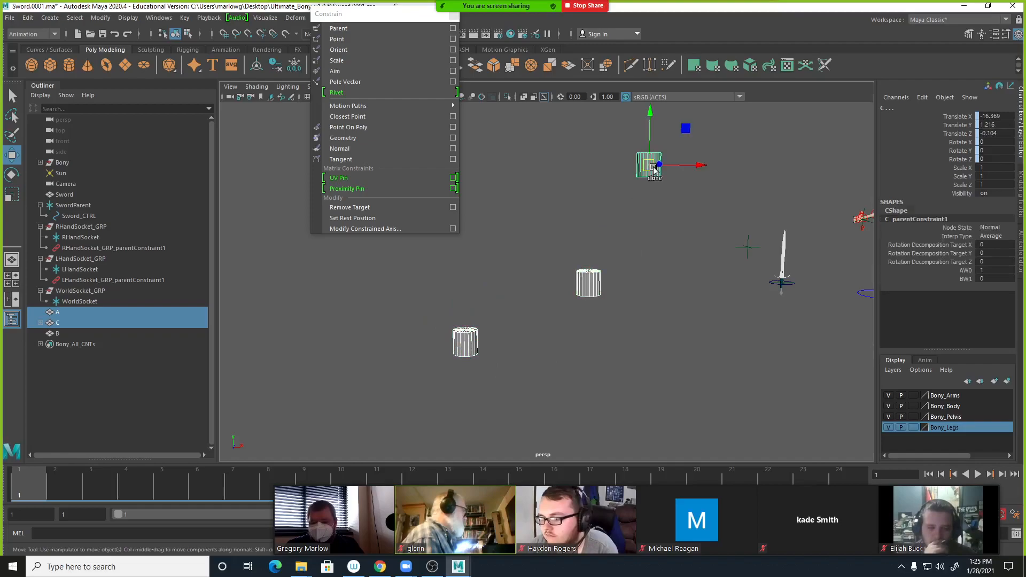
key("Delete")
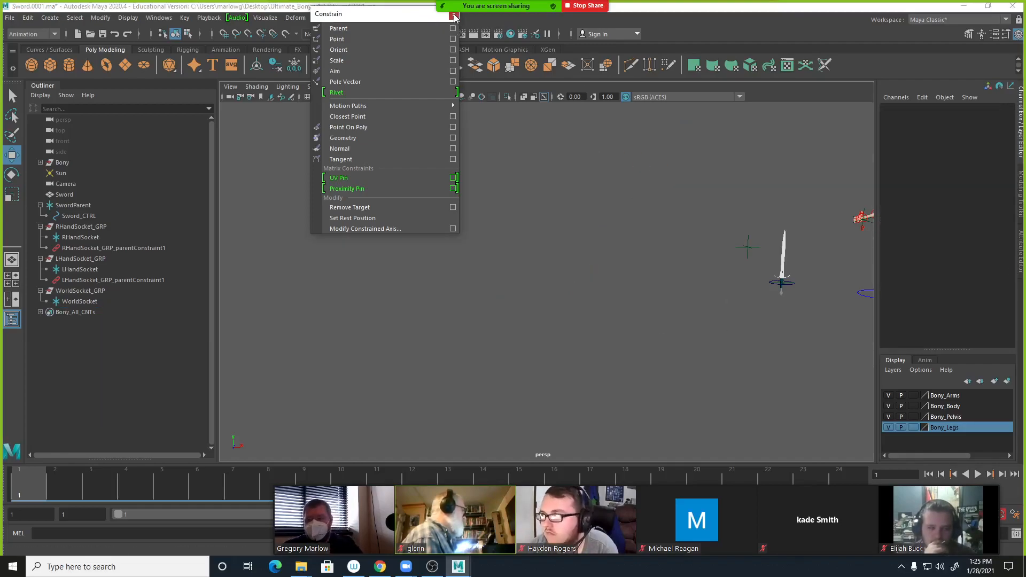
left_click(454, 14)
Parent constrain SwordParent to the RHandSocket locator on the character's right hand.
middle_click_drag(727, 293, 355, 320, "alt")
scroll(463, 316, "up", 5)
middle_click_drag(526, 320, 651, 339, "alt")
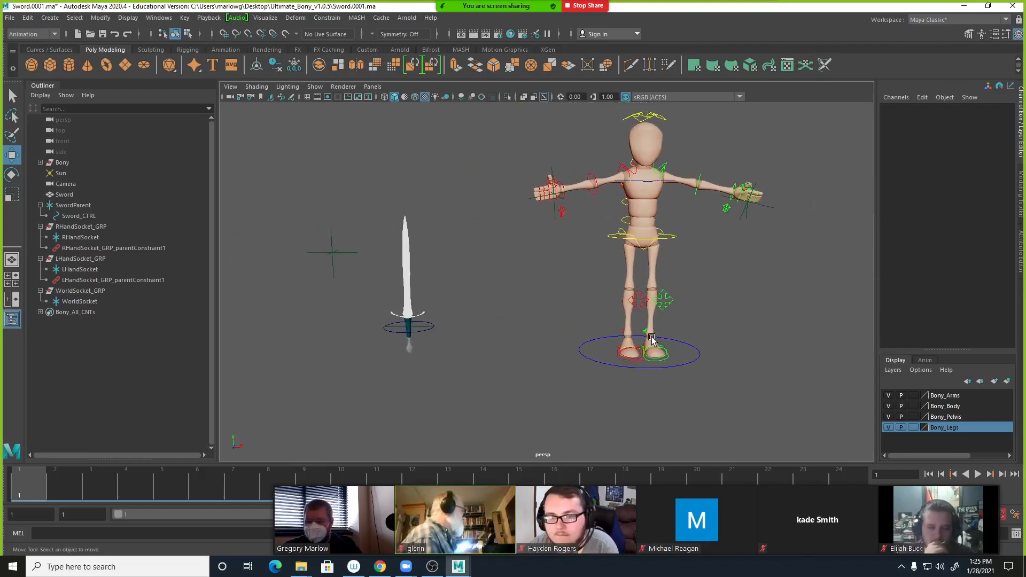
left_click(564, 203)
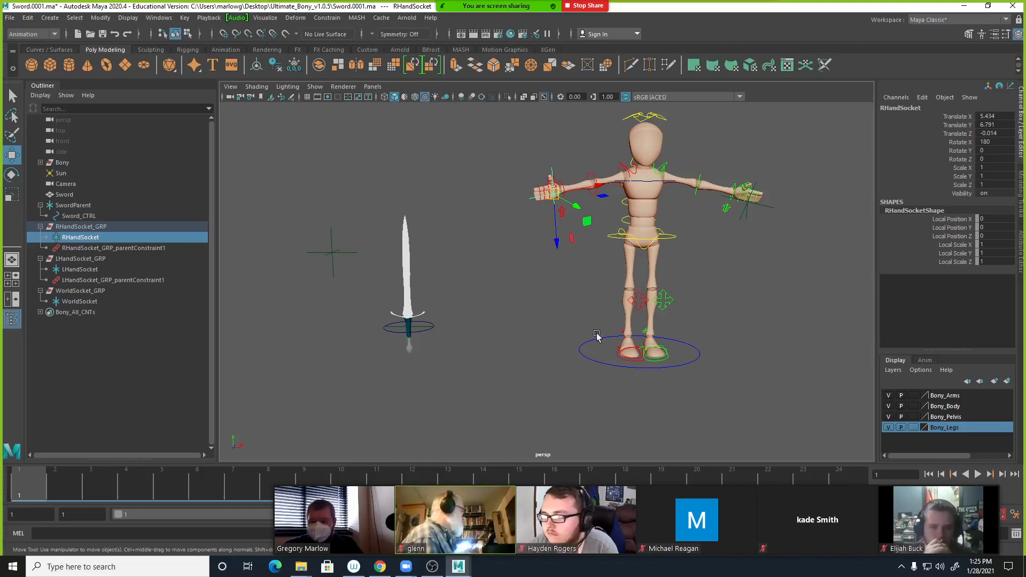
left_click(424, 327, "shift")
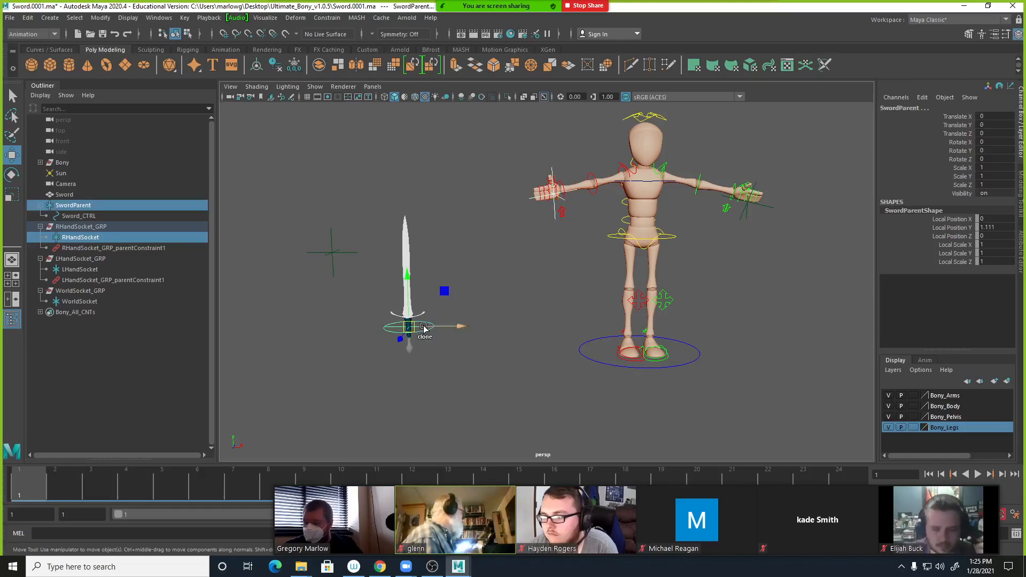
left_click(78, 229)
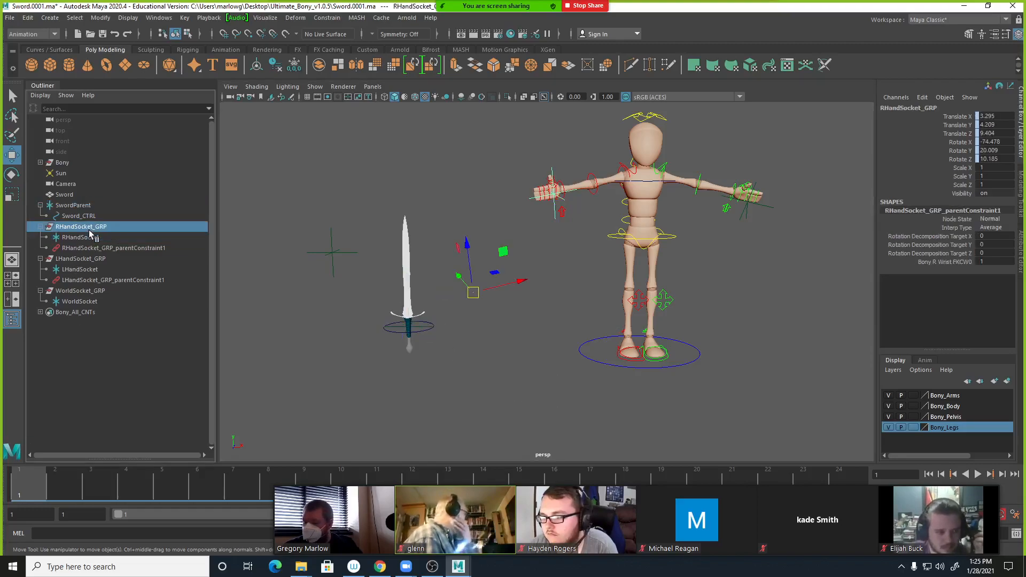
left_click(75, 206)
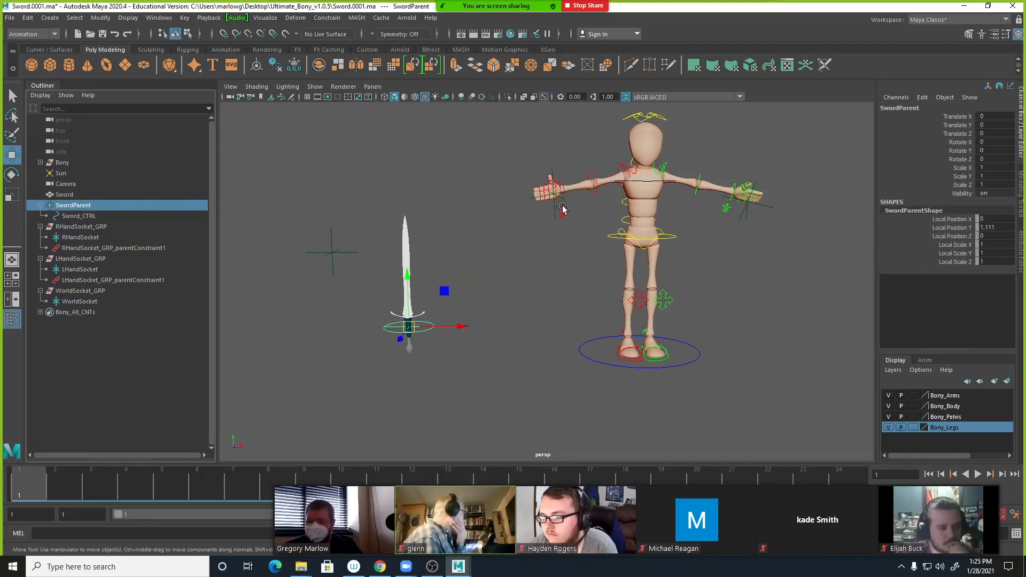
left_click(562, 182)
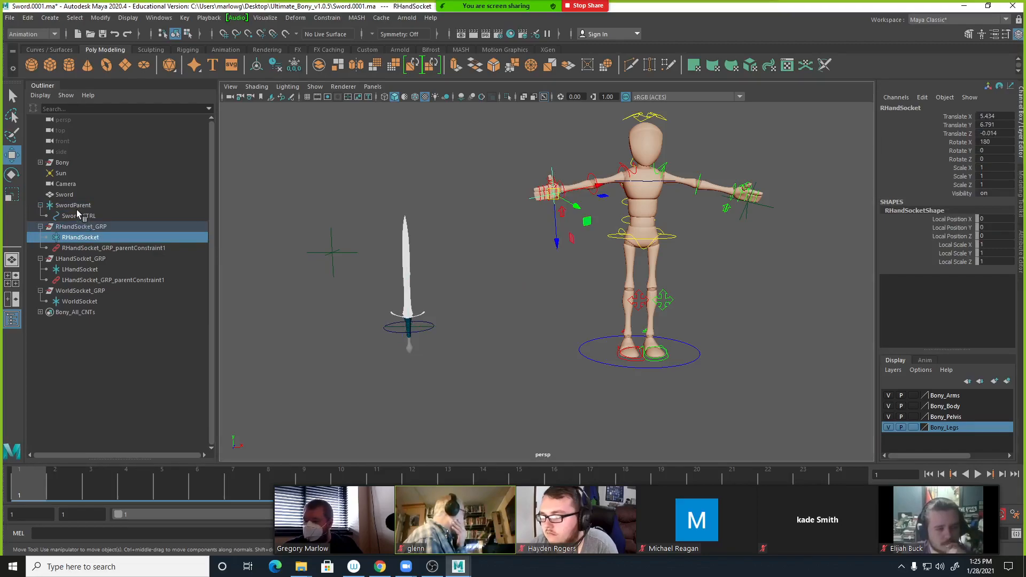
left_click(75, 205, "ctrl")
left_click(326, 18)
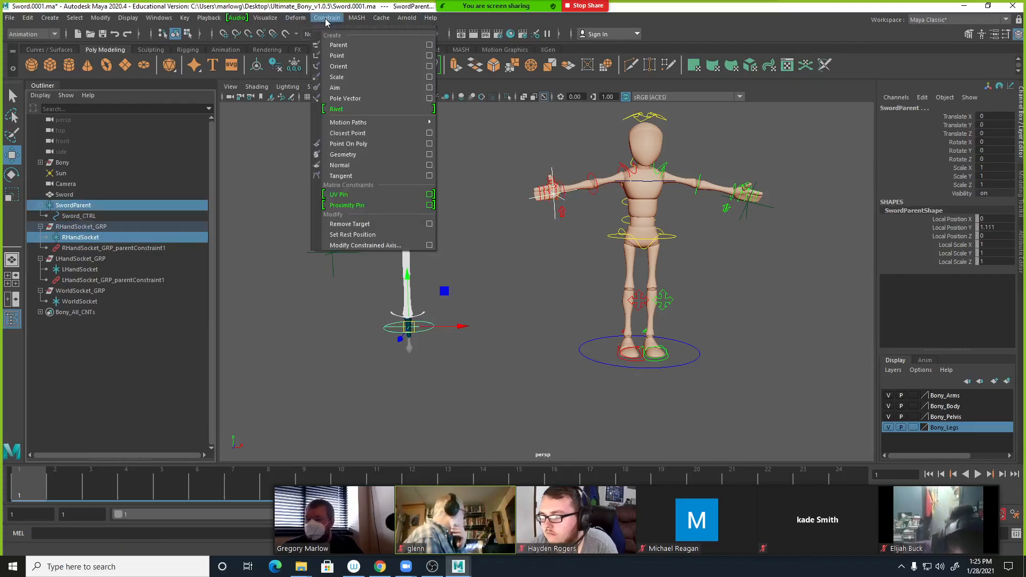
left_click(327, 24)
left_click_drag(298, 27, 196, 68)
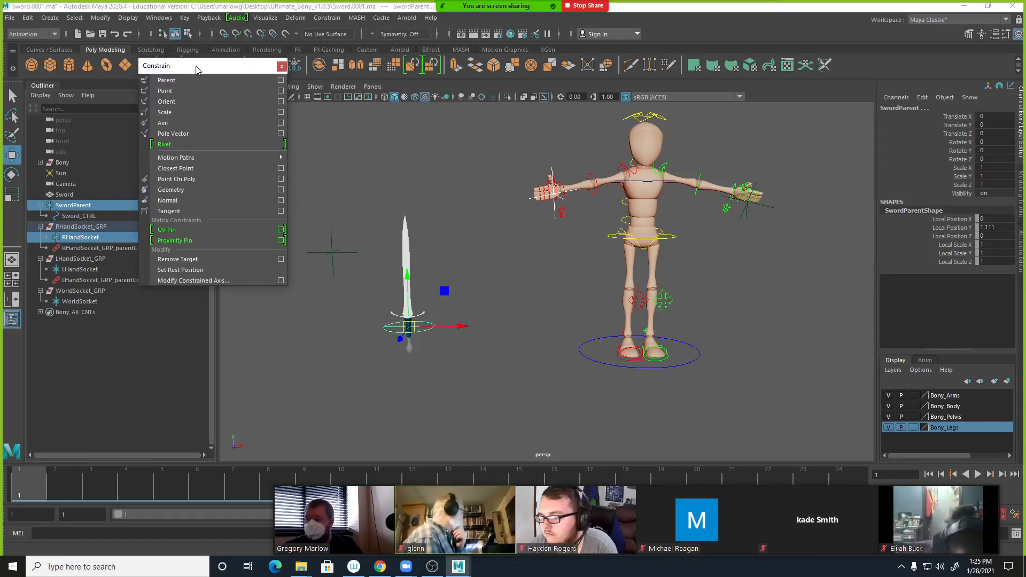
left_click(211, 80)
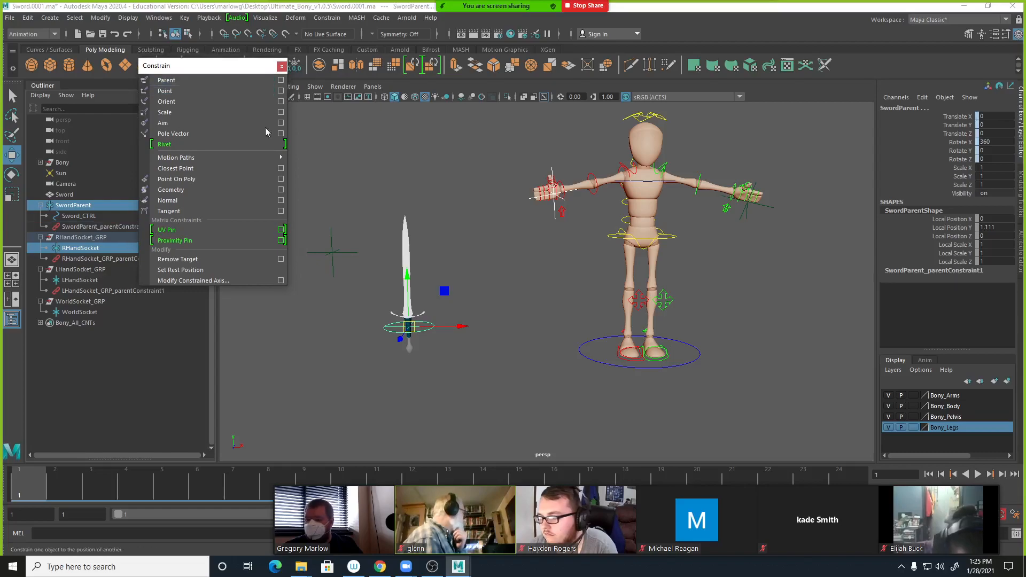
Try rotating the character's right shoulder control to test whether the sword follows the hand.
left_click(620, 172)
key("e")
left_click_drag(645, 188, 640, 216)
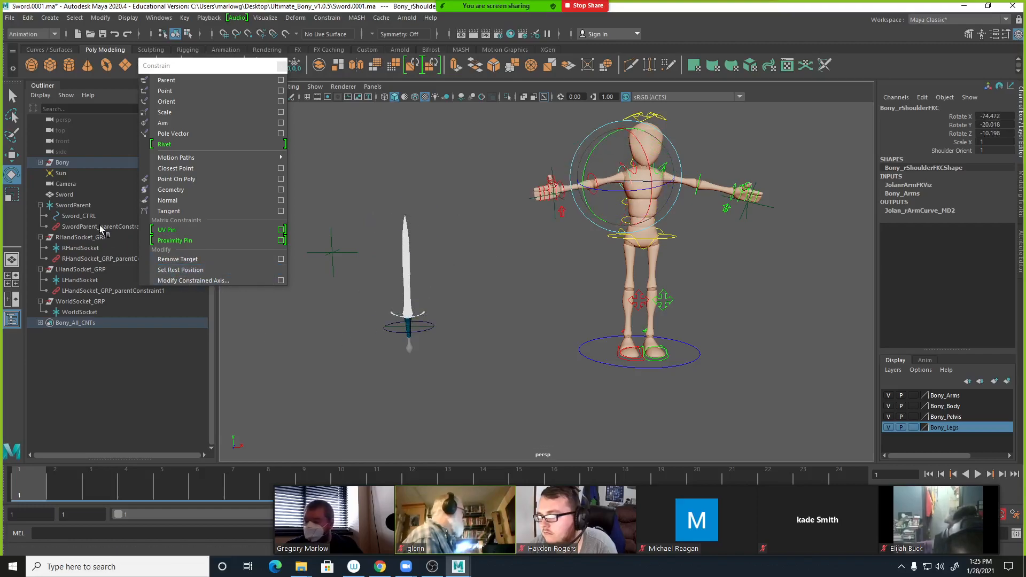
Parent constrain the Sword mesh to Sword_CTRL.
left_click(76, 217)
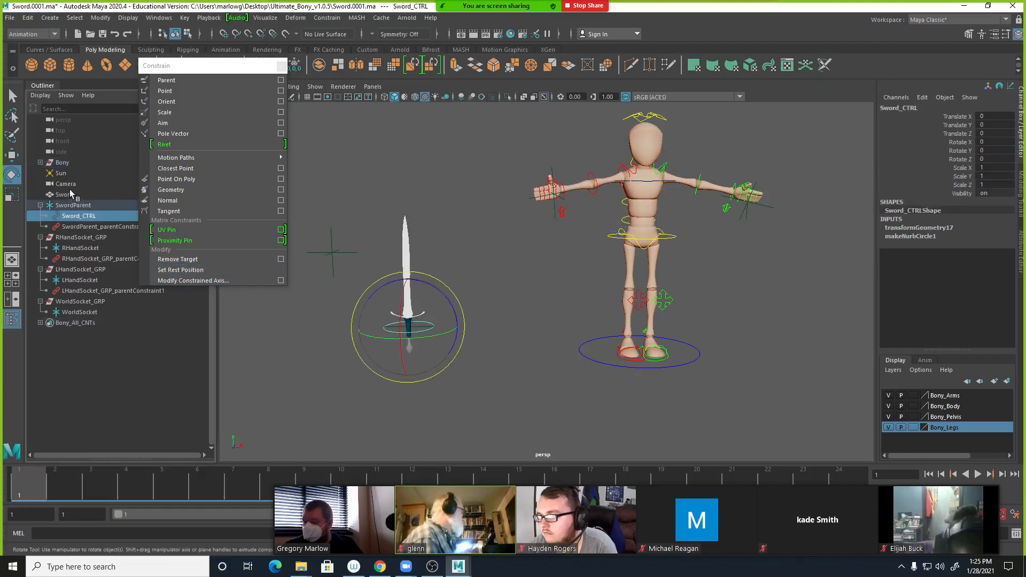
left_click(65, 194, "ctrl")
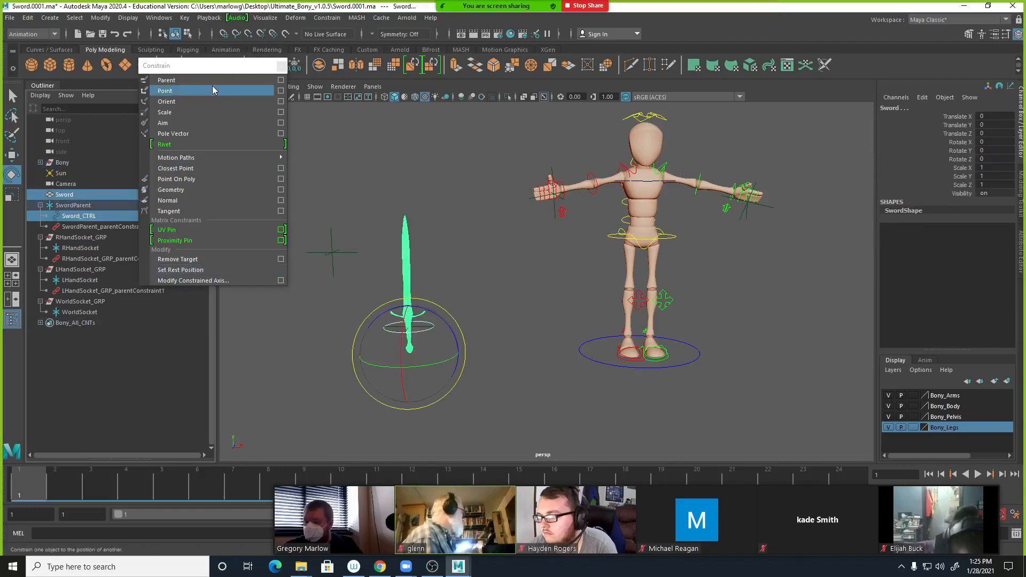
left_click(202, 80)
Rotate the right shoulder control to about X -34.35, Y -23.60, Z 4.56 to test that the sword follows.
left_click(629, 172)
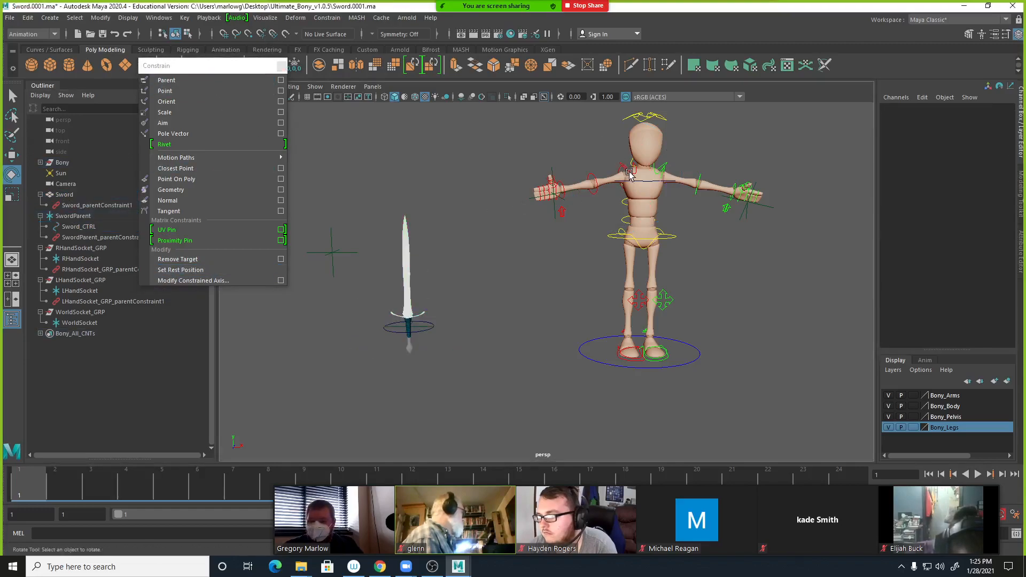
left_click(630, 174)
left_click(526, 147)
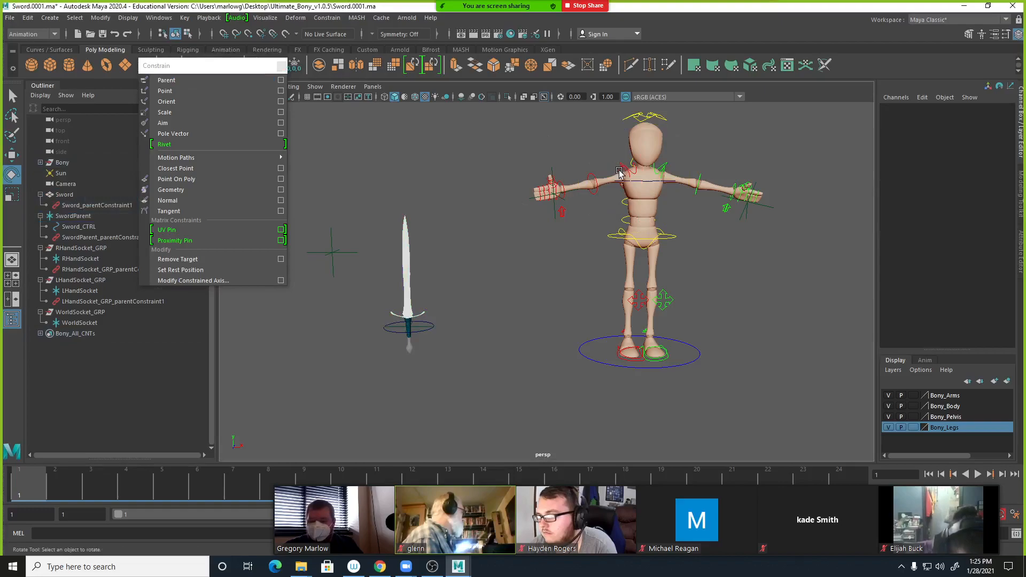
left_click(619, 172)
left_click_drag(619, 174, 653, 211)
left_click(511, 251)
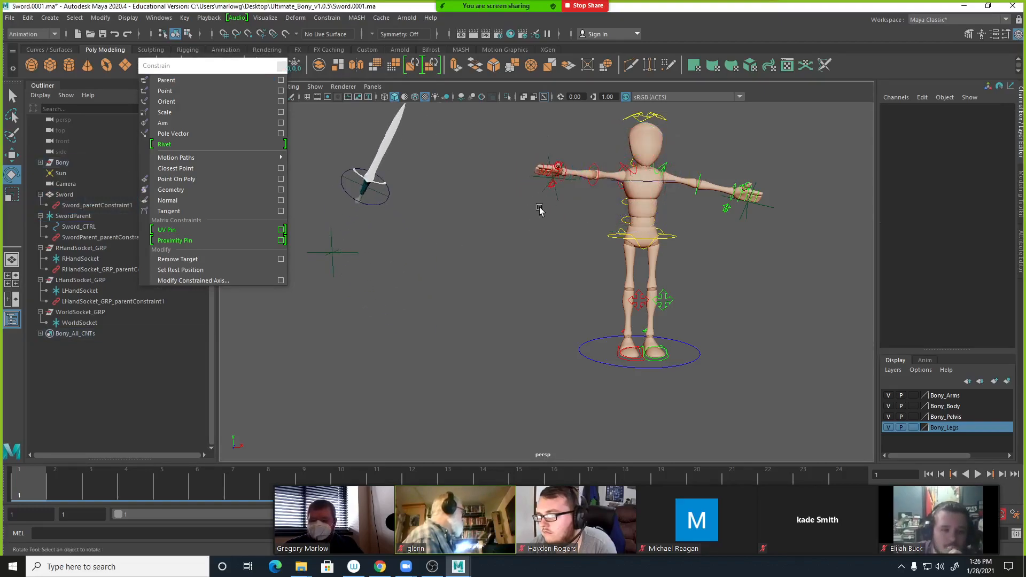
Try rotating the RHandSocket locator to test its influence on the sword.
left_click(558, 176)
left_click_drag(558, 178, 541, 242)
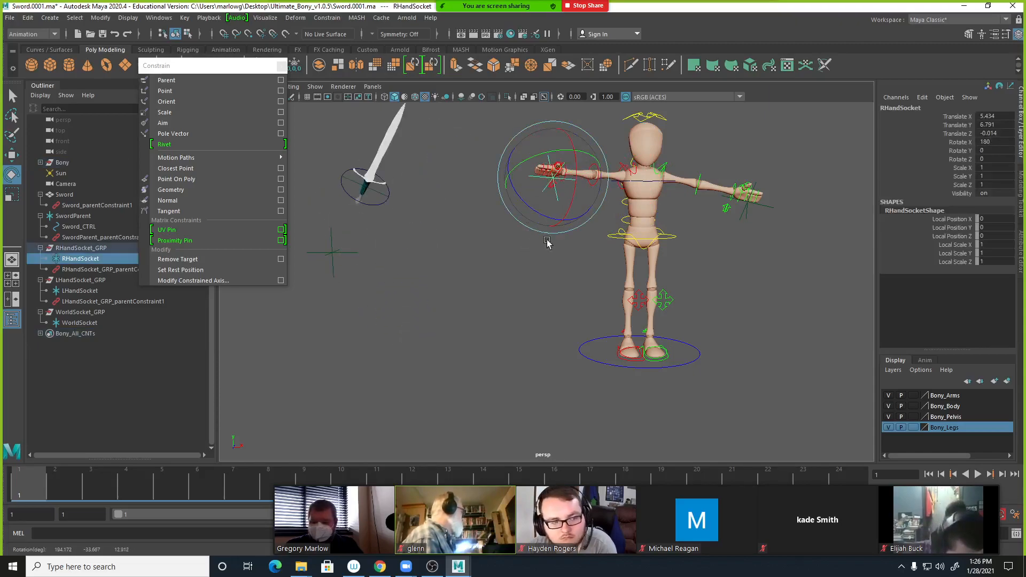
left_click(751, 252)
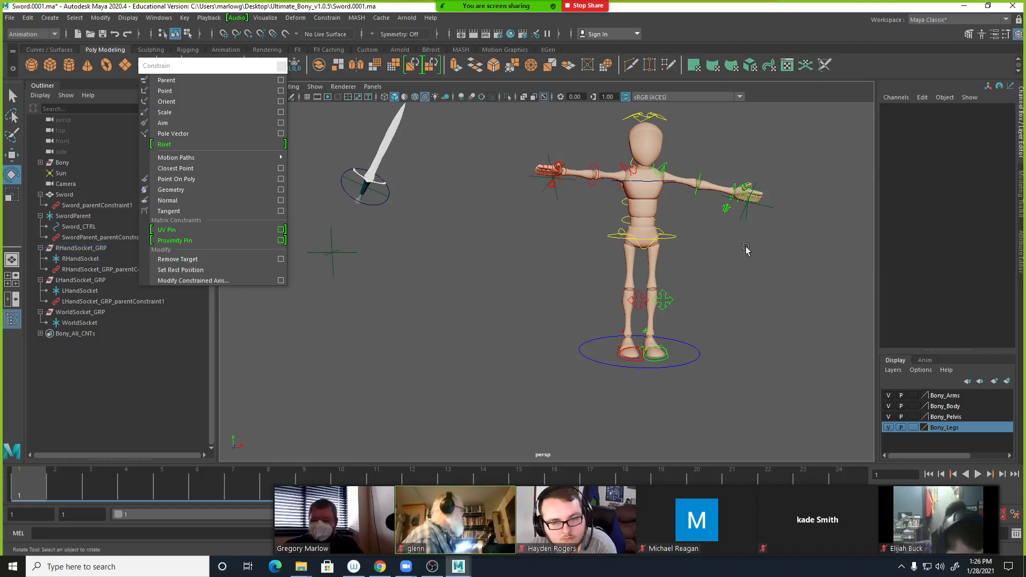
Parent constrain SwordParent to the LHandSocket locator as a second driver.
left_click(661, 176)
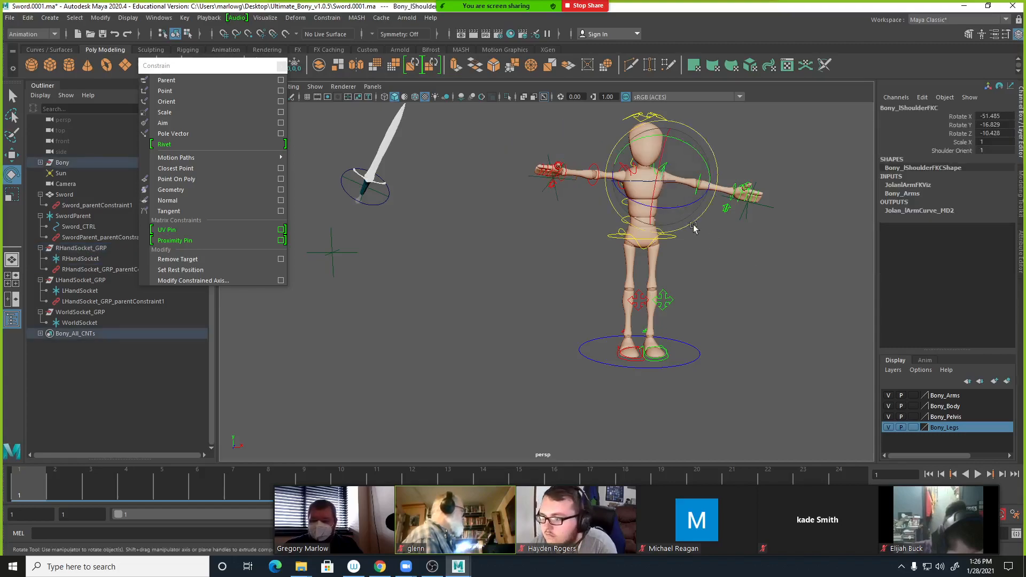
left_click(752, 235)
left_click(747, 216)
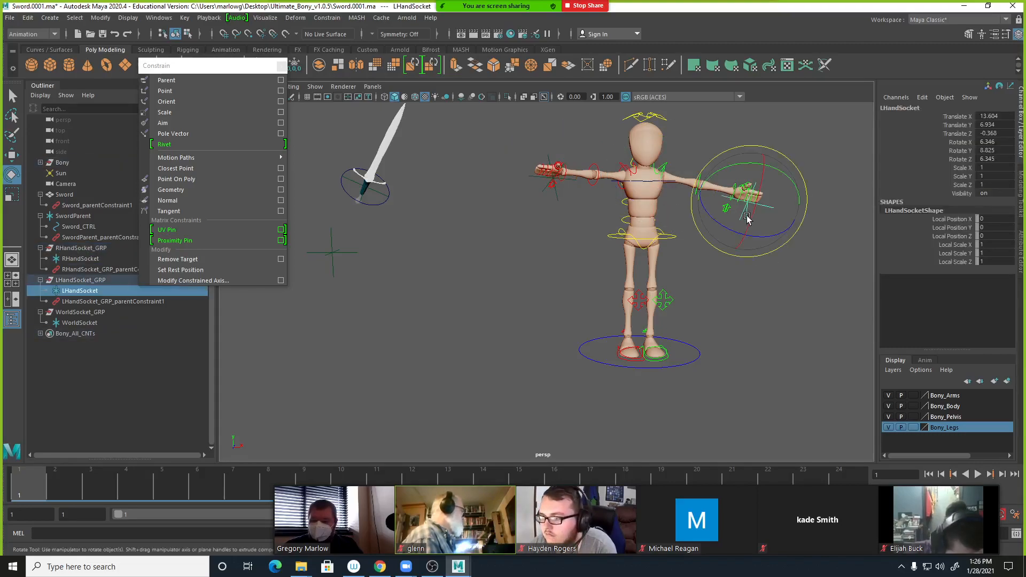
left_click(376, 196, "shift")
left_click(166, 80)
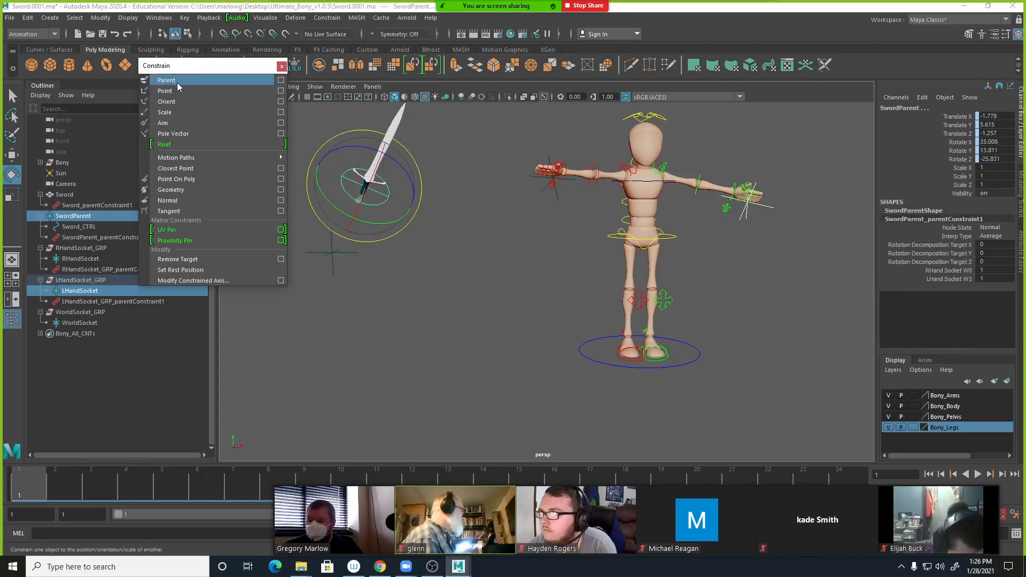
Try rotating the left shoulder control to test the left hand's influence on the sword.
left_click(735, 232)
left_click(666, 176)
left_click_drag(665, 179, 664, 221)
Parent constrain SwordParent to WorldSocket as a third driver and test it by moving WorldSocket to about X -2.41, Y 1.15, Z 0.27.
middle_click_drag(411, 291, 508, 319, "alt")
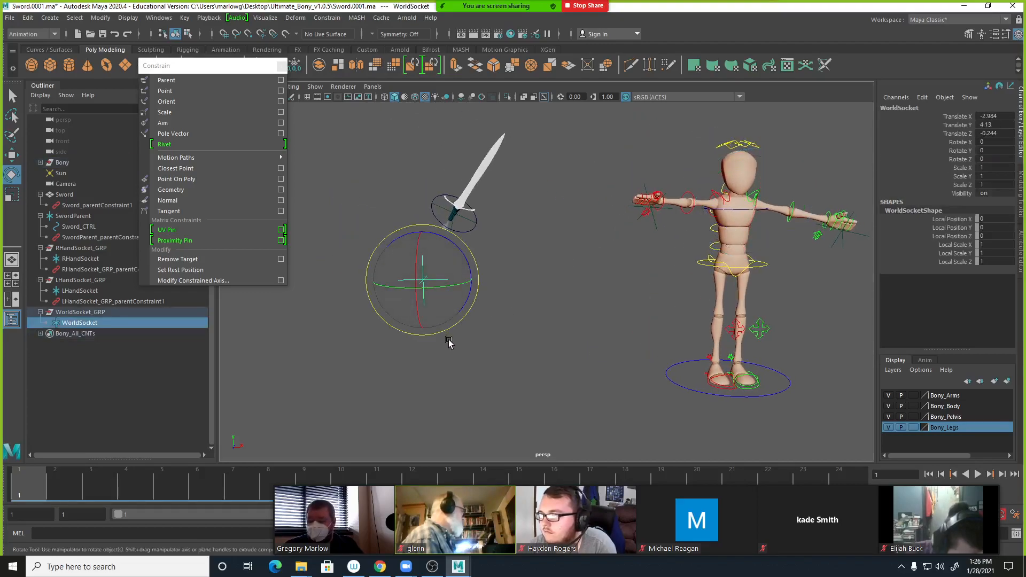
left_click(475, 227, "shift")
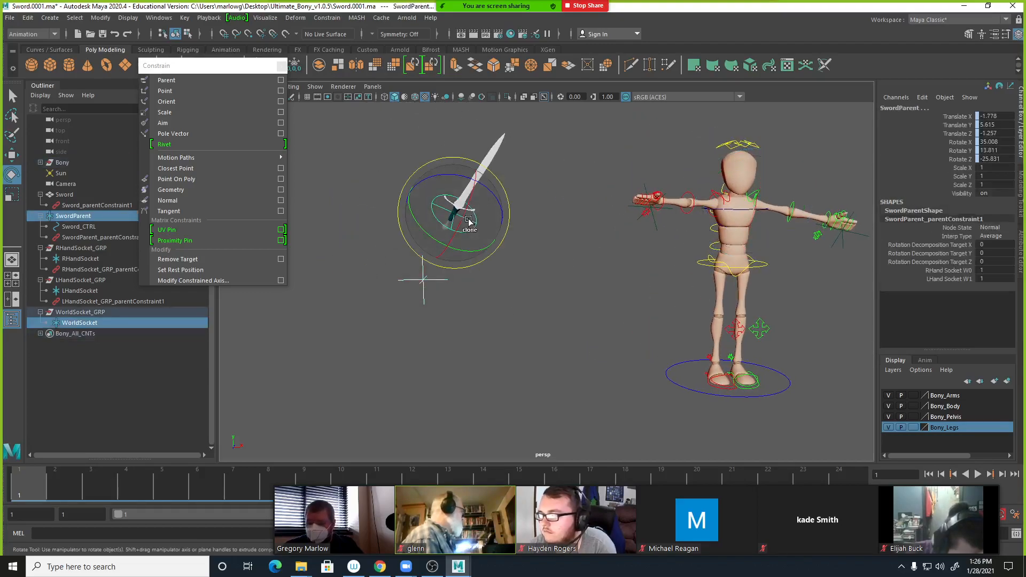
left_click(423, 280)
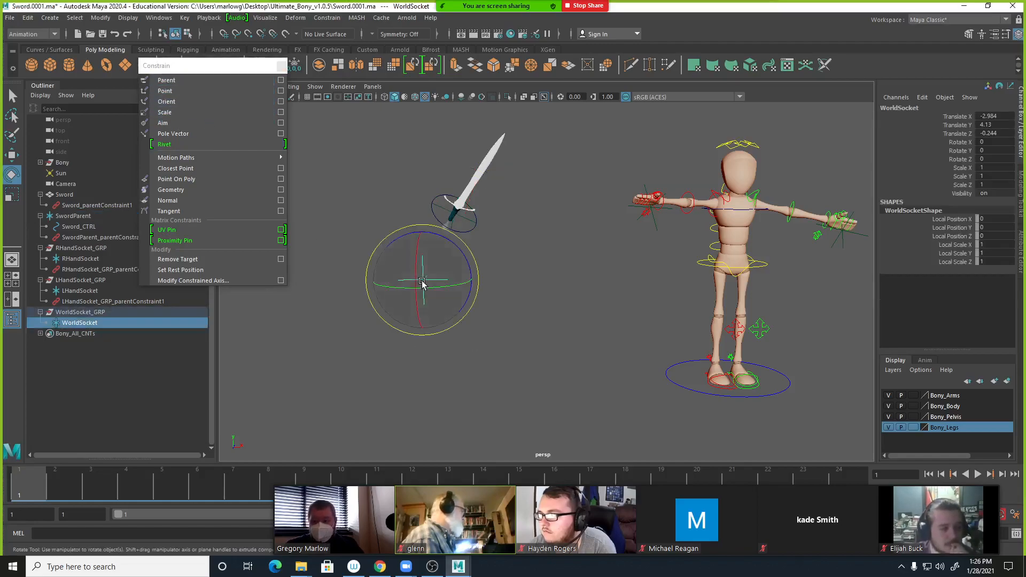
key("w")
left_click_drag(421, 282, 429, 370)
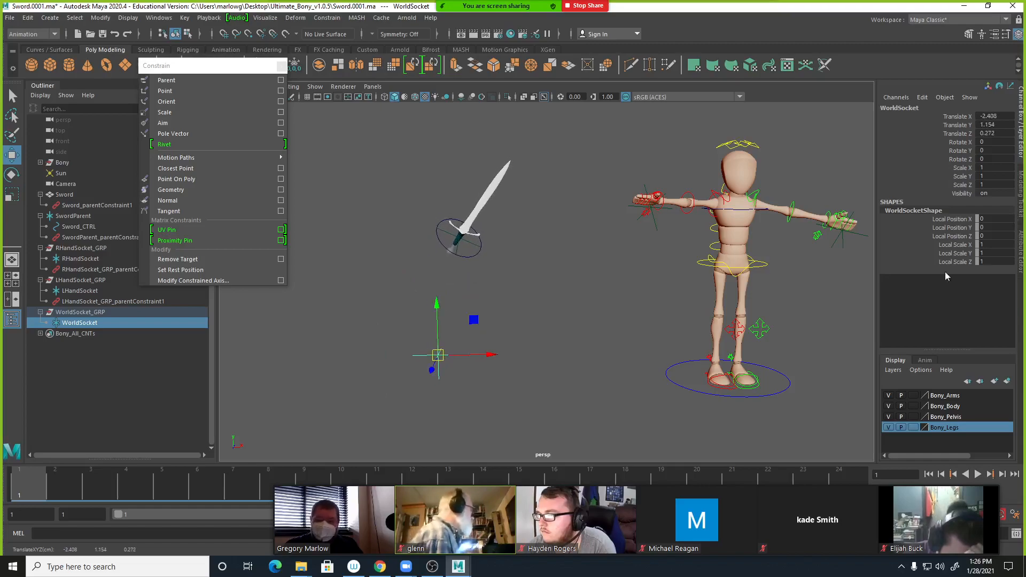
Set the LHand Socket W1 and World Socket W2 weights on SwordParent's parent constraint to 0.
left_click(472, 246)
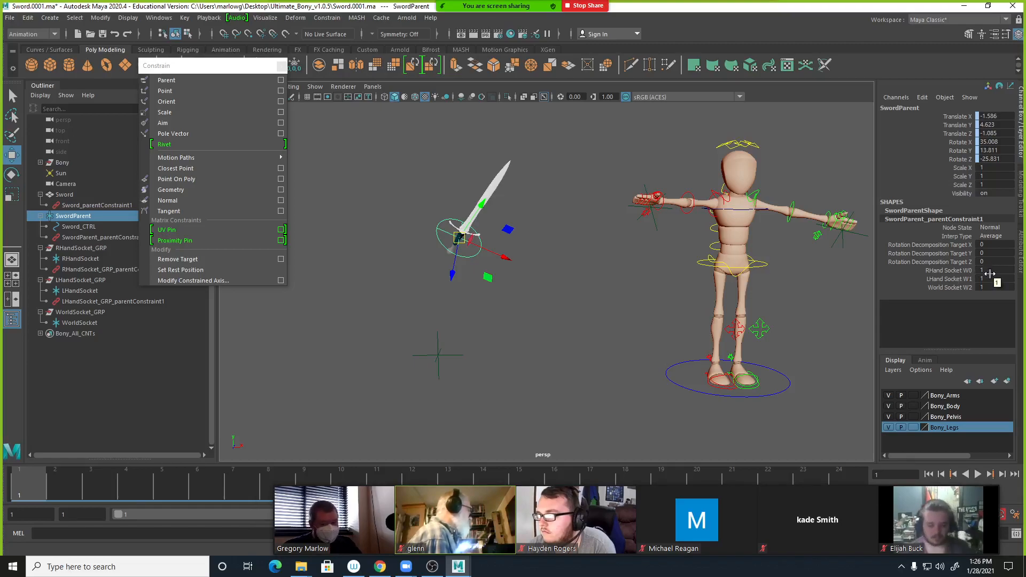
left_click_drag(985, 279, 998, 285)
type("0")
key("Return")
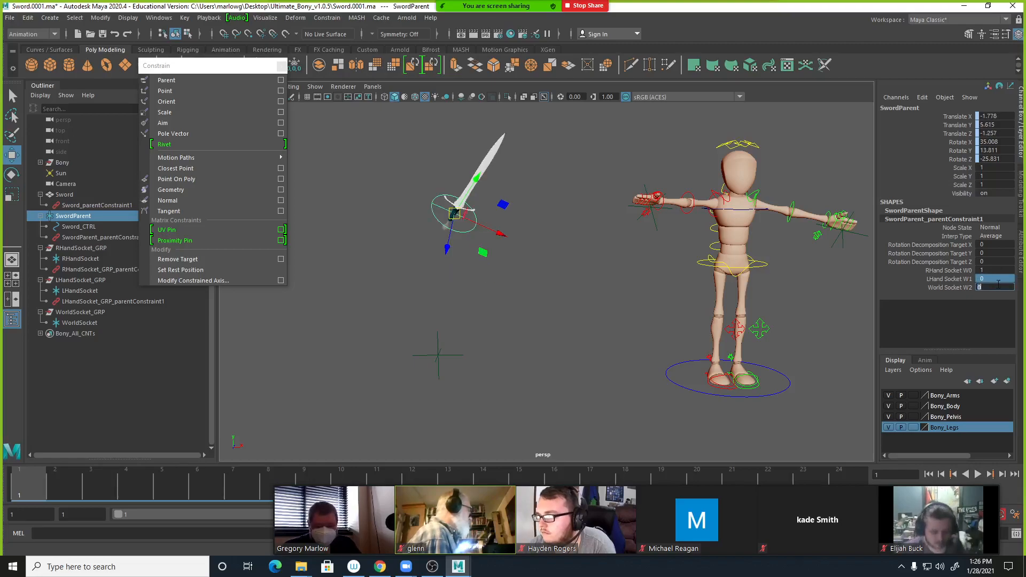
Try rotating the right shoulder control to test the sword's response with only the right hand socket weighted.
left_click(697, 252)
left_click(710, 201)
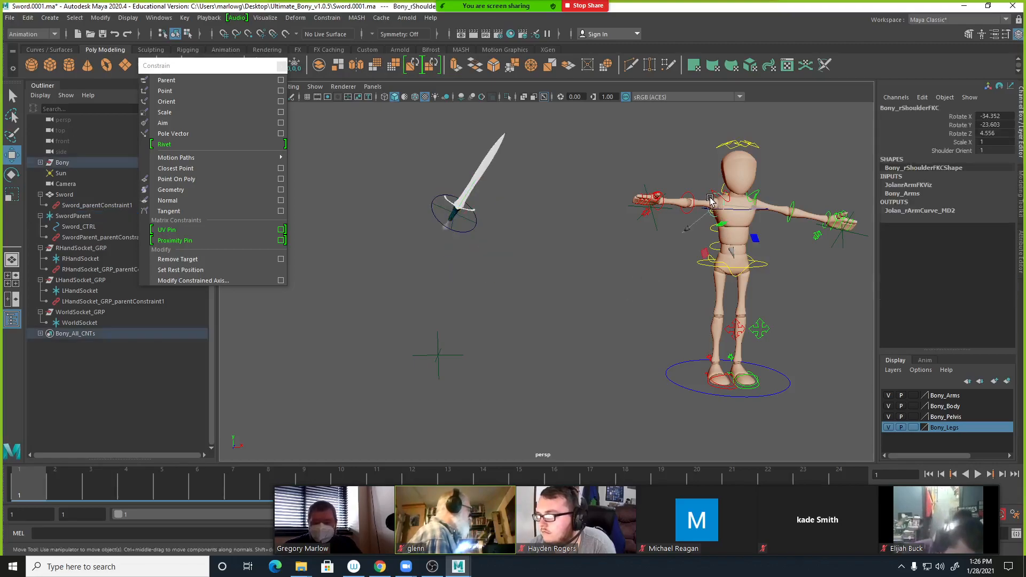
key("e")
left_click_drag(718, 216, 740, 226)
Match the translation and rotation of SwordParent to the RHandSocket locator.
middle_click_drag(598, 251, 621, 308, "alt")
right_click_drag(540, 291, 588, 302, "alt")
middle_click_drag(615, 303, 561, 305, "alt")
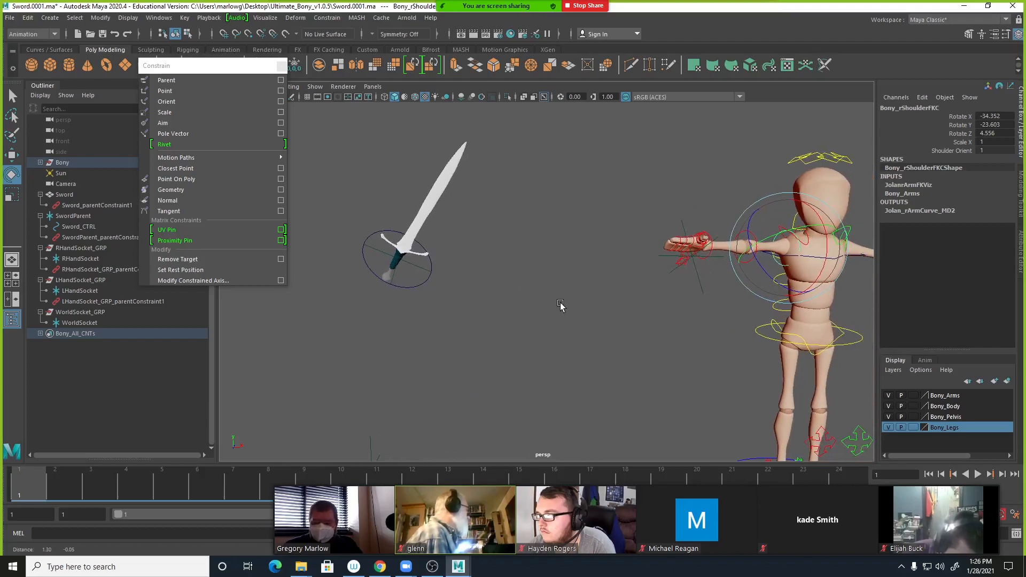
left_click(421, 282)
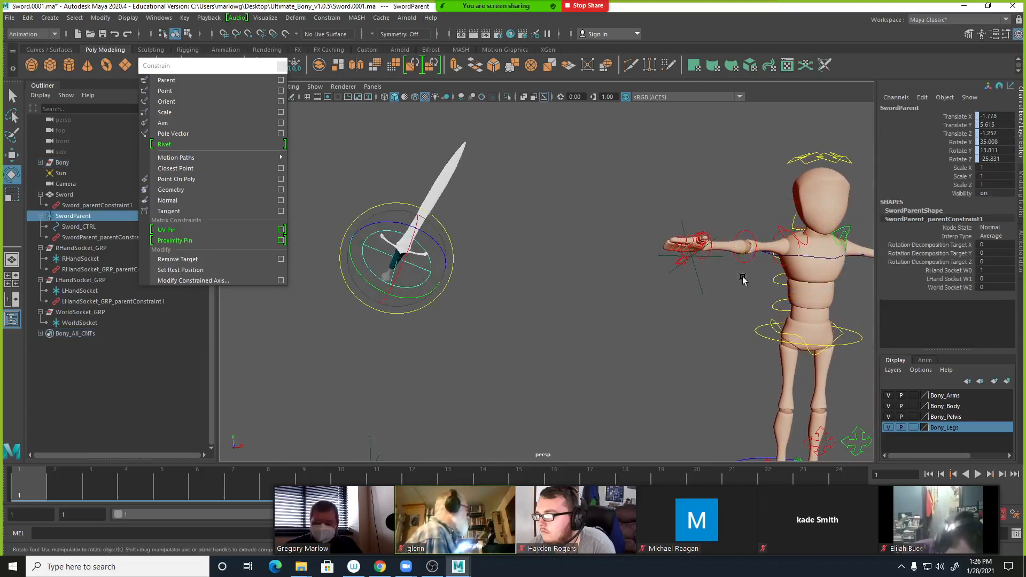
left_click(702, 290)
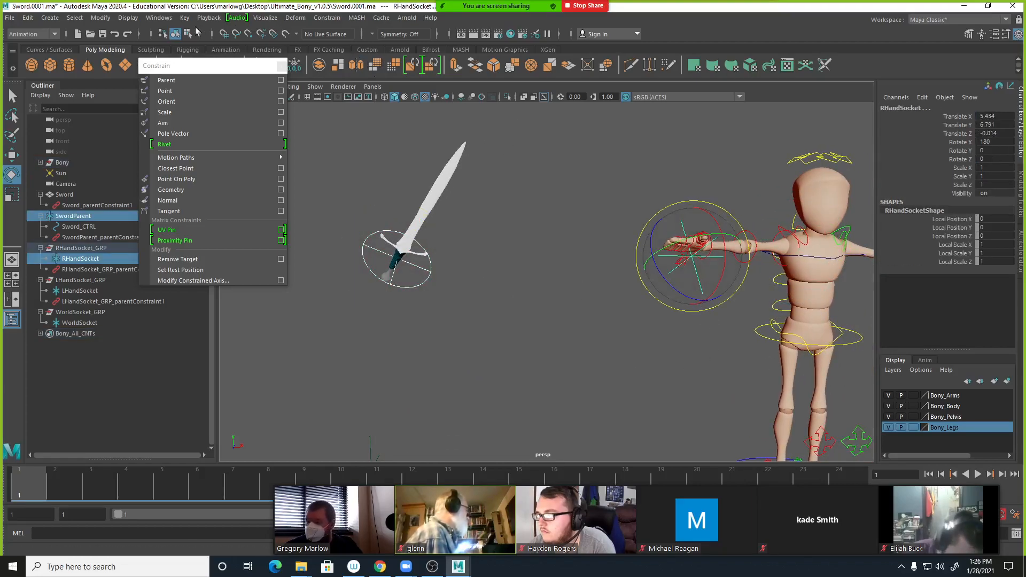
left_click(155, 18)
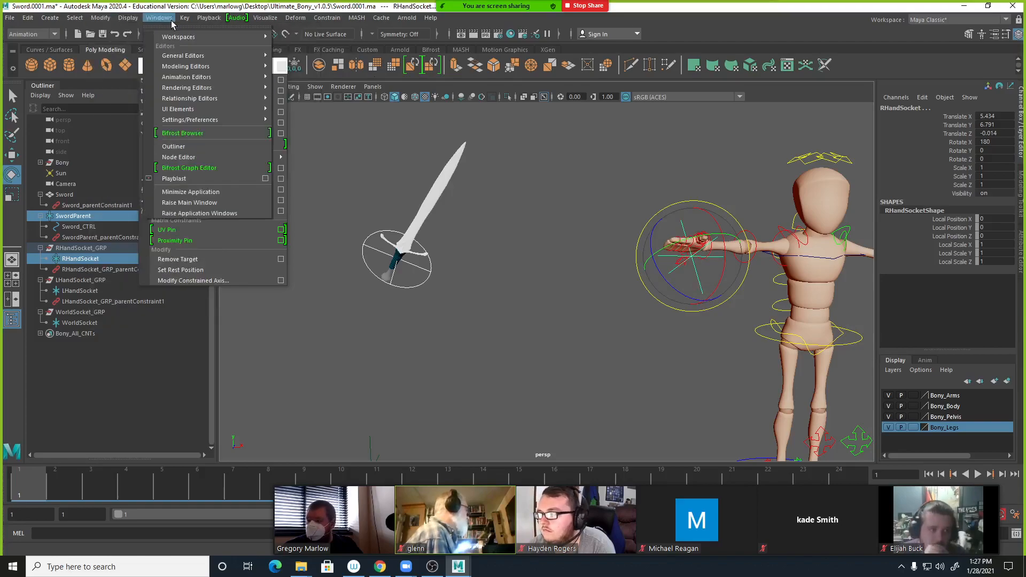
mouse_move(139, 77)
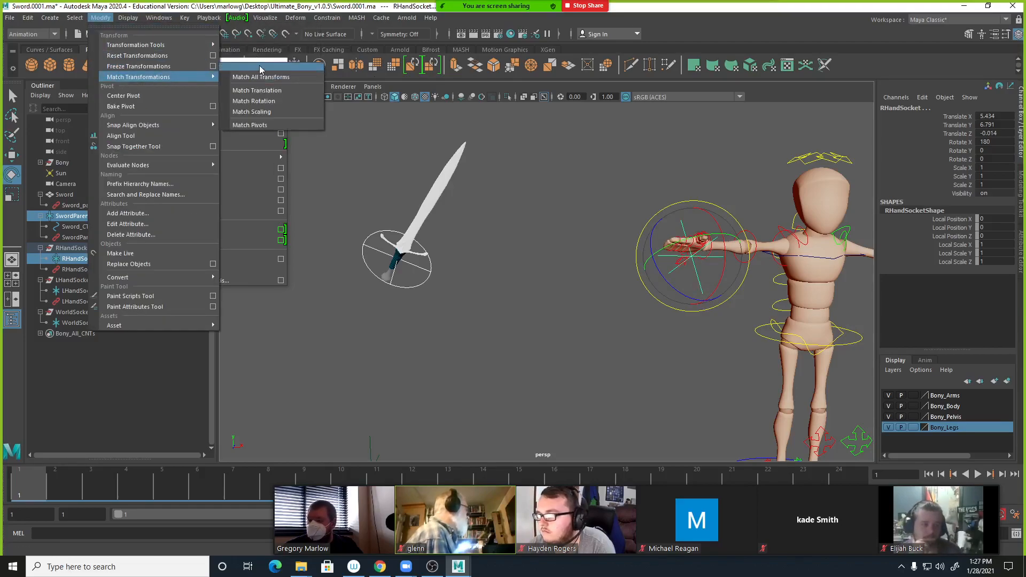
left_click(262, 66)
left_click(267, 82)
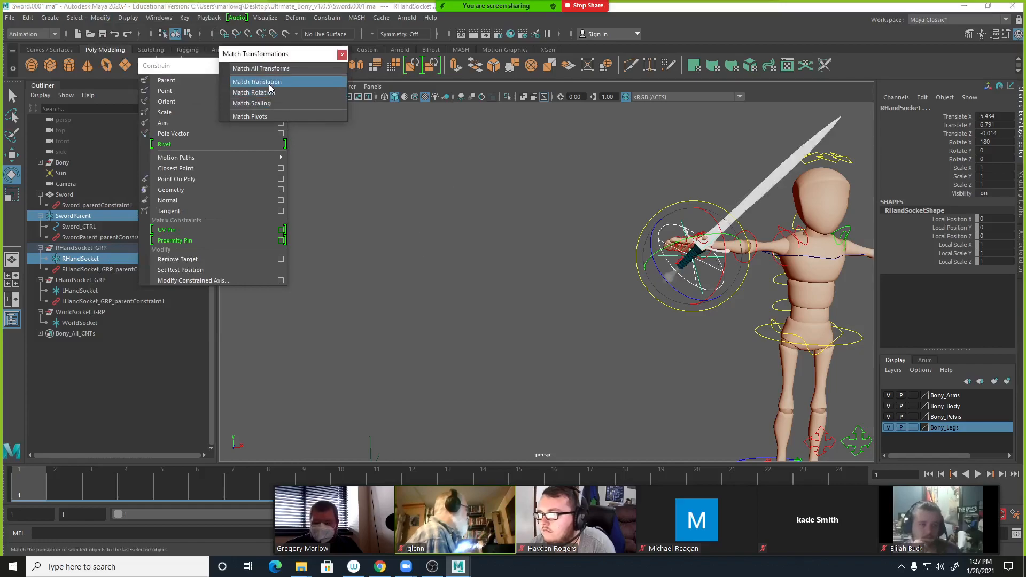
left_click(264, 92)
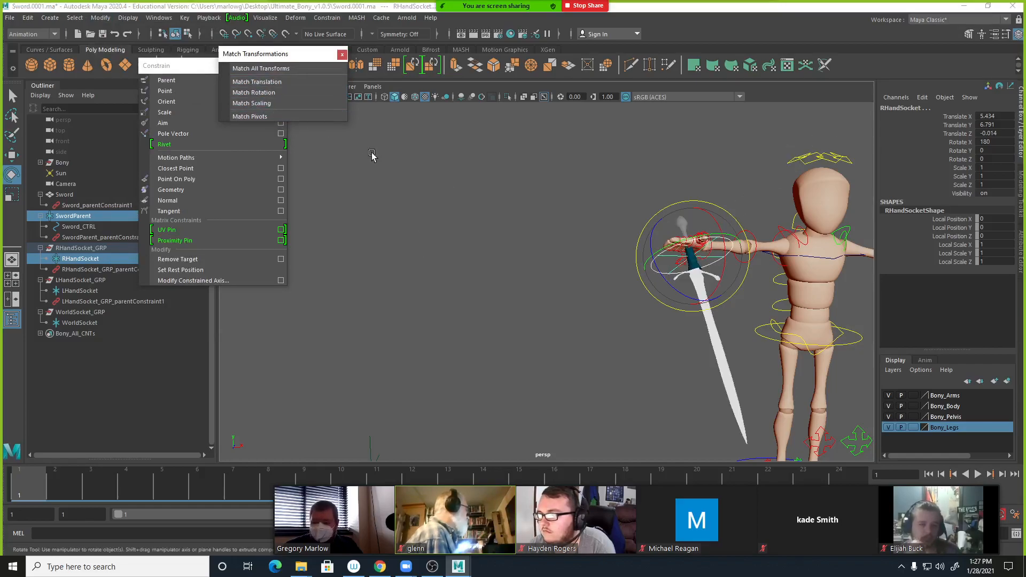
left_click(527, 325)
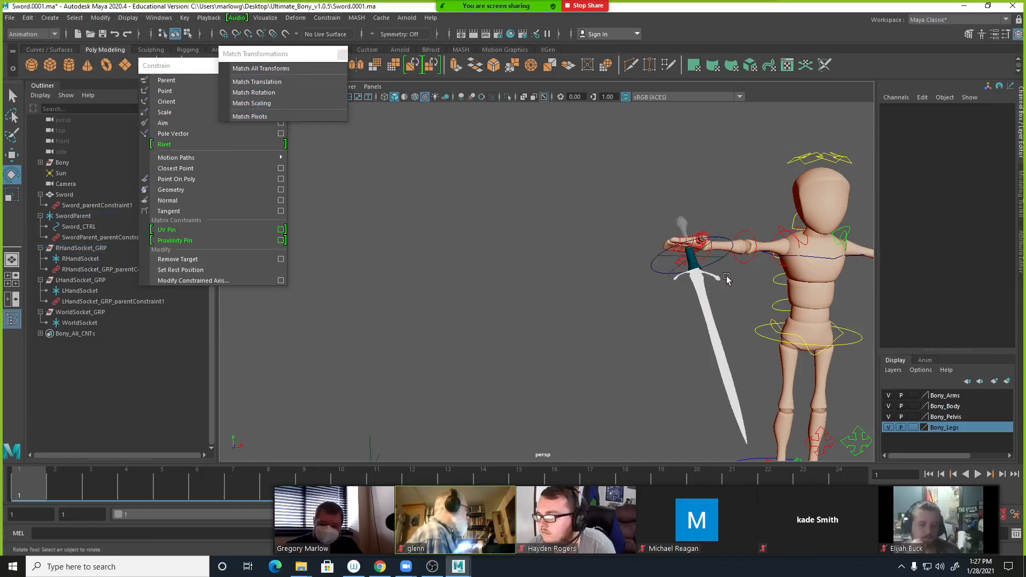
Rotate Sword_CTRL to about -94.5 in X so the blade points upward.
left_click(732, 246)
left_click_drag(728, 273, 720, 259)
left_click_drag(791, 357, 553, 362, "alt")
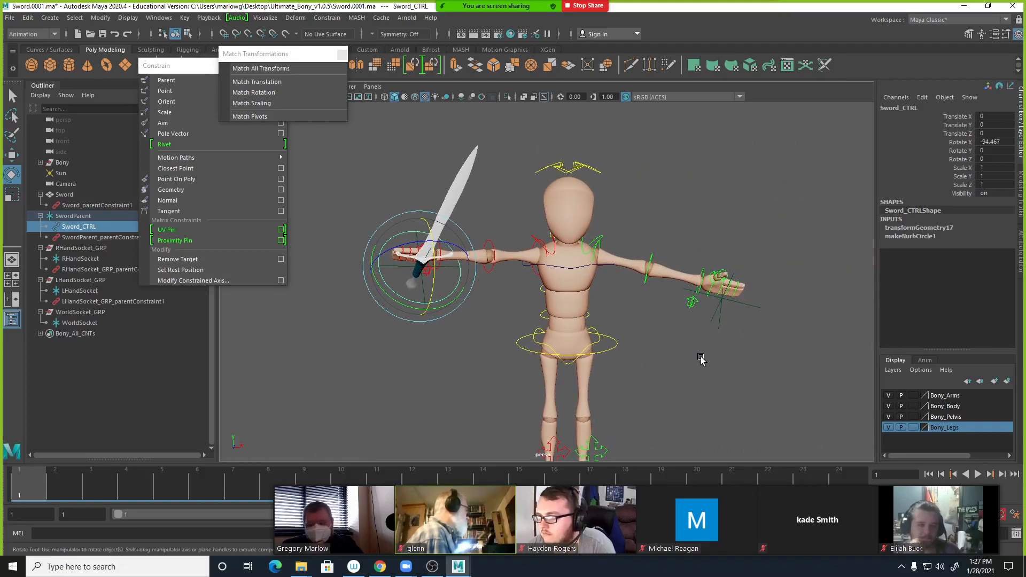
Try rotating the right shoulder control to check whether the matched sword follows the hand, and undo the rotation.
left_click(526, 225)
left_click(548, 258)
left_click_drag(536, 266, 546, 258)
key("ctrl+z")
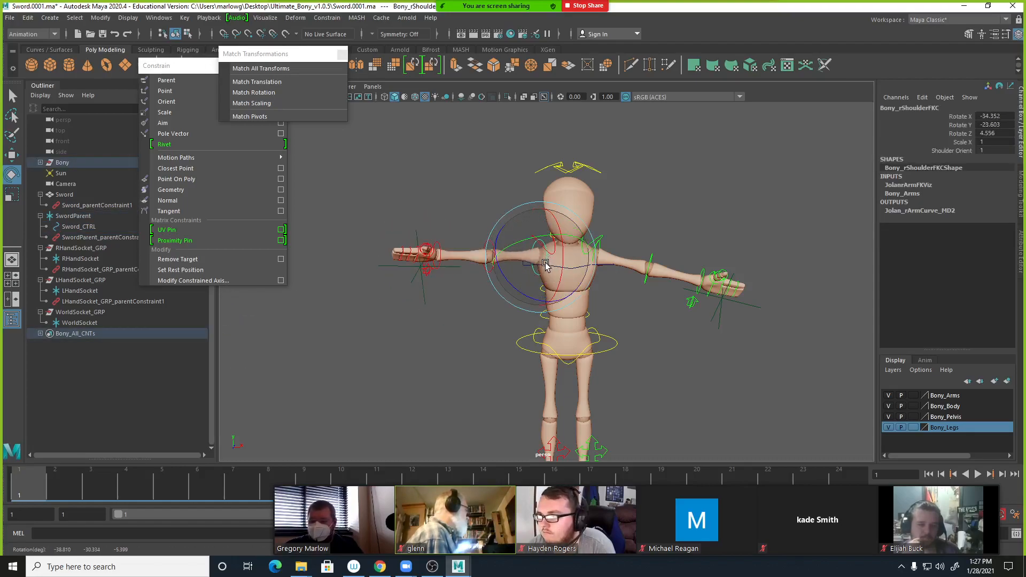
left_click(528, 271)
middle_click_drag(471, 290, 687, 309, "alt")
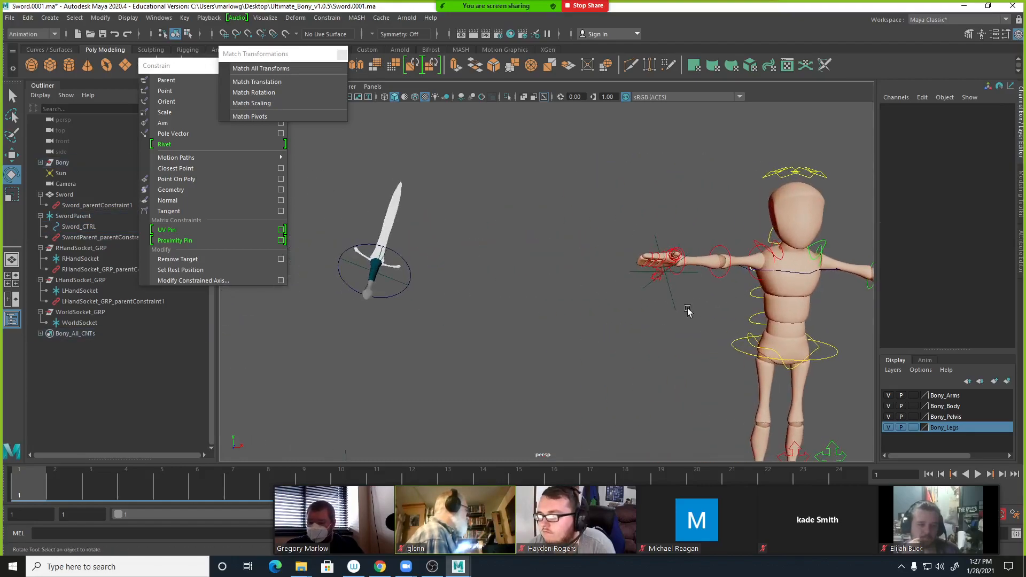
Try matching the RHandSocket locator's translation to Sword_CTRL, and undo each attempt.
left_click(393, 281)
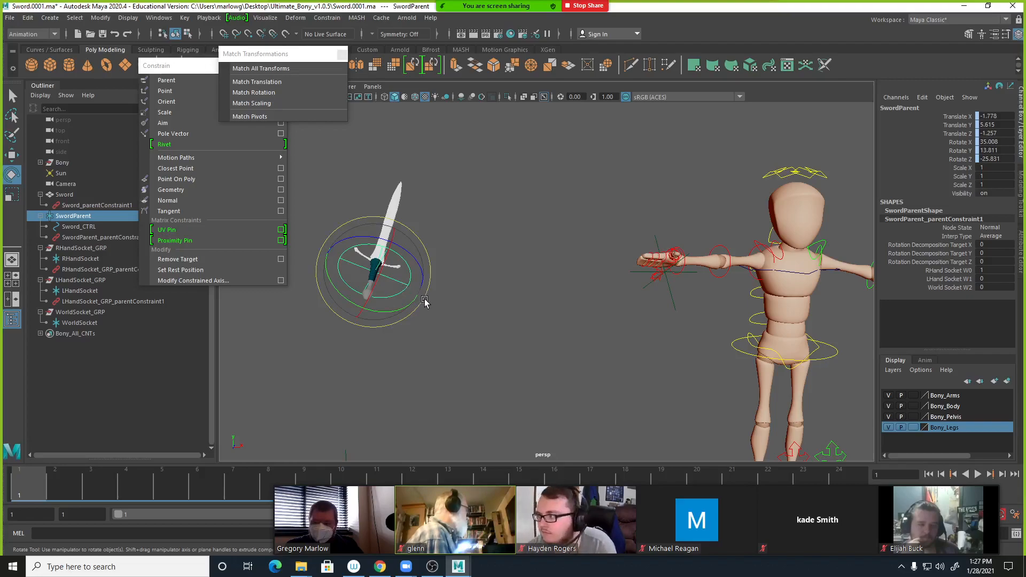
left_click(473, 301)
left_click(412, 277)
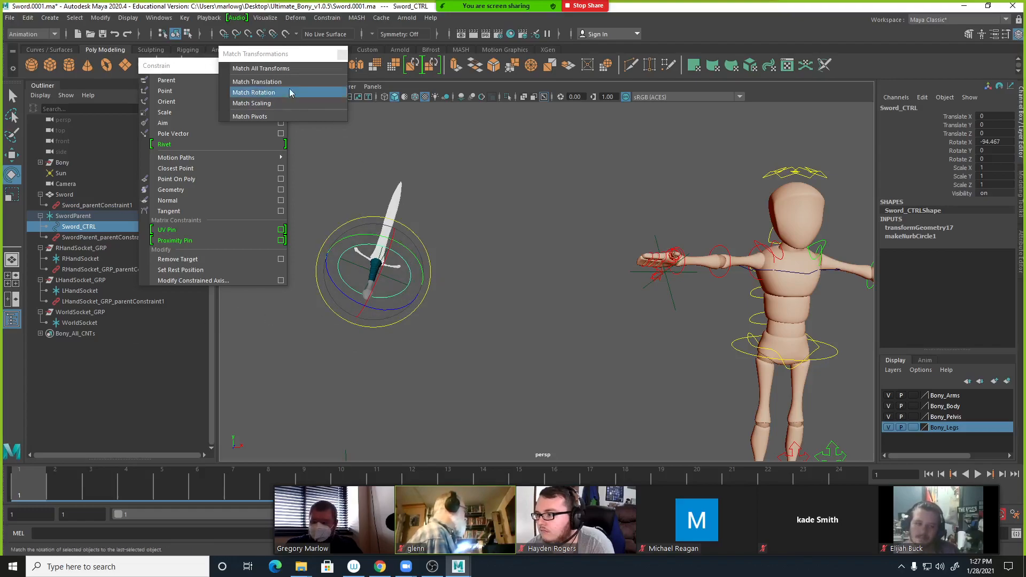
left_click(673, 303)
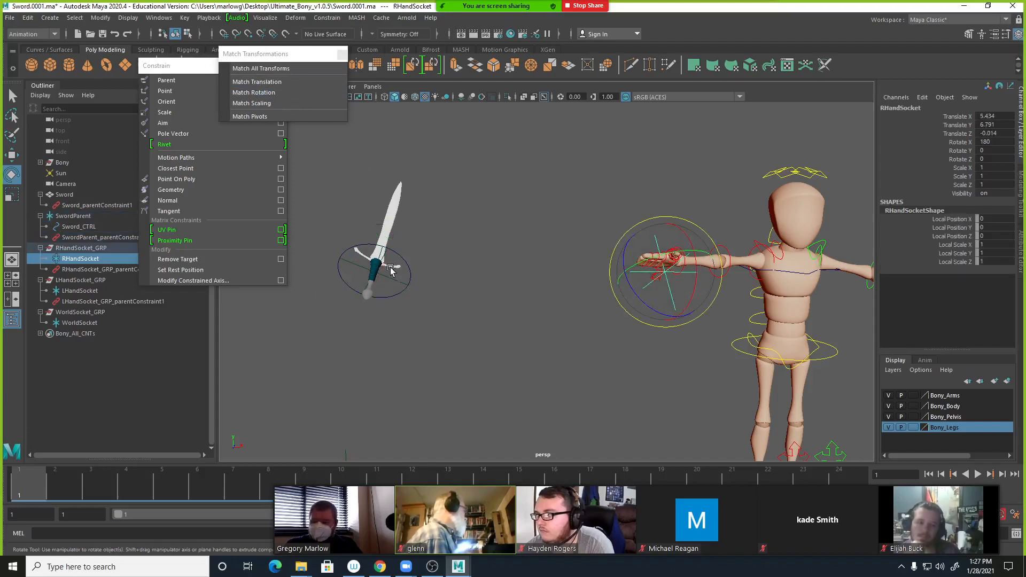
left_click(409, 266, "shift")
left_click(257, 81)
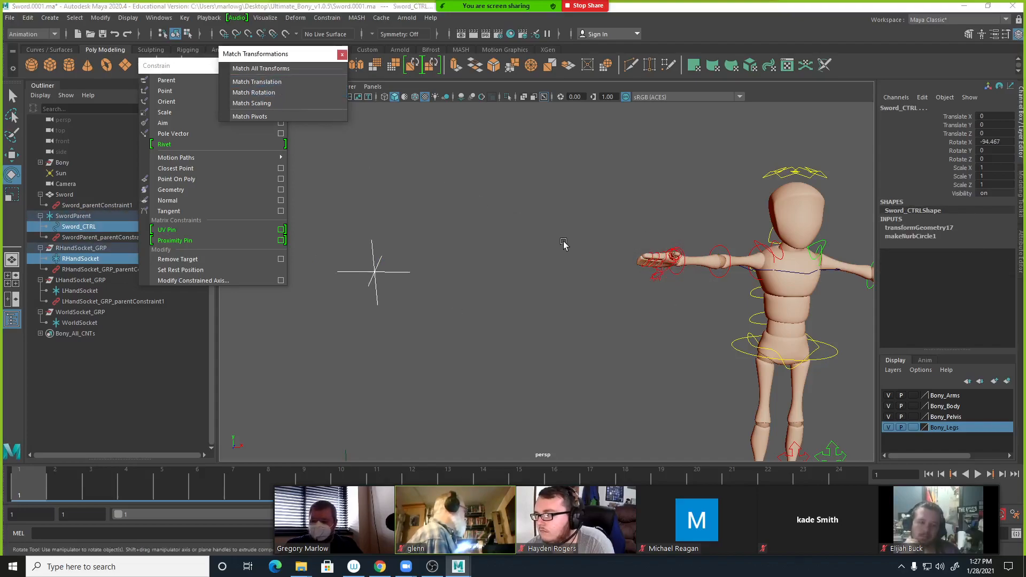
left_click(626, 346)
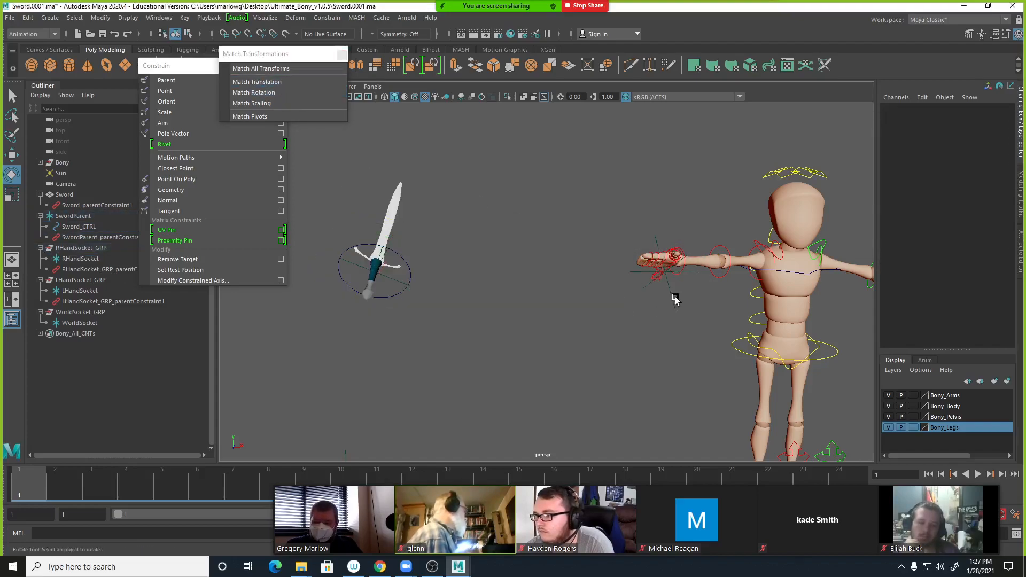
left_click(672, 297)
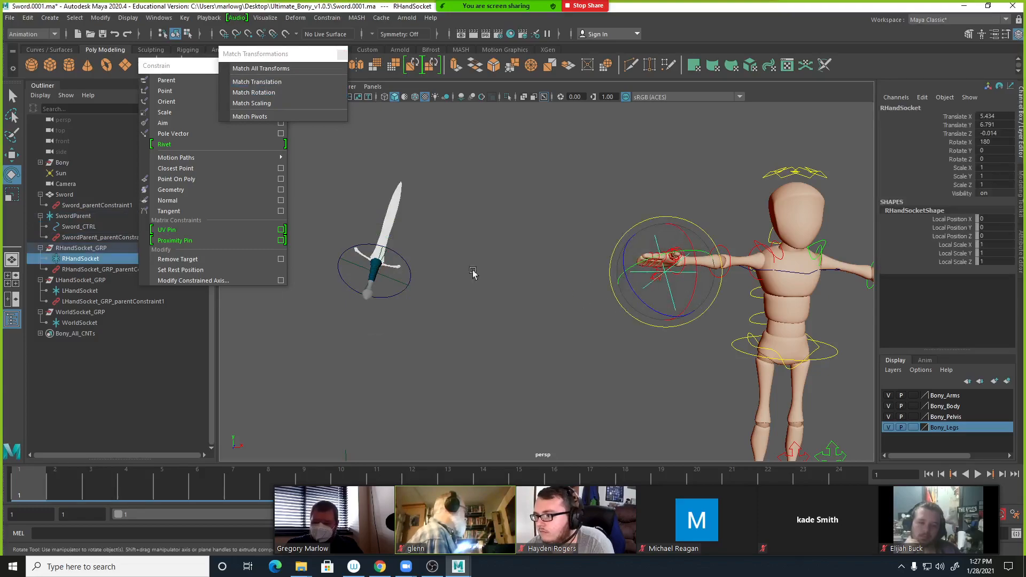
left_click(403, 260, "shift")
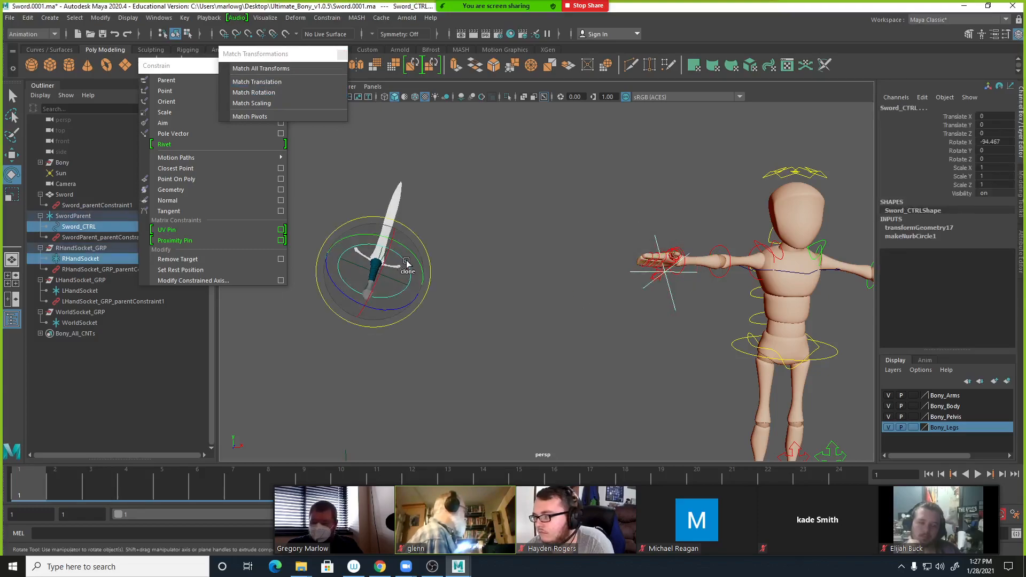
left_click(272, 81)
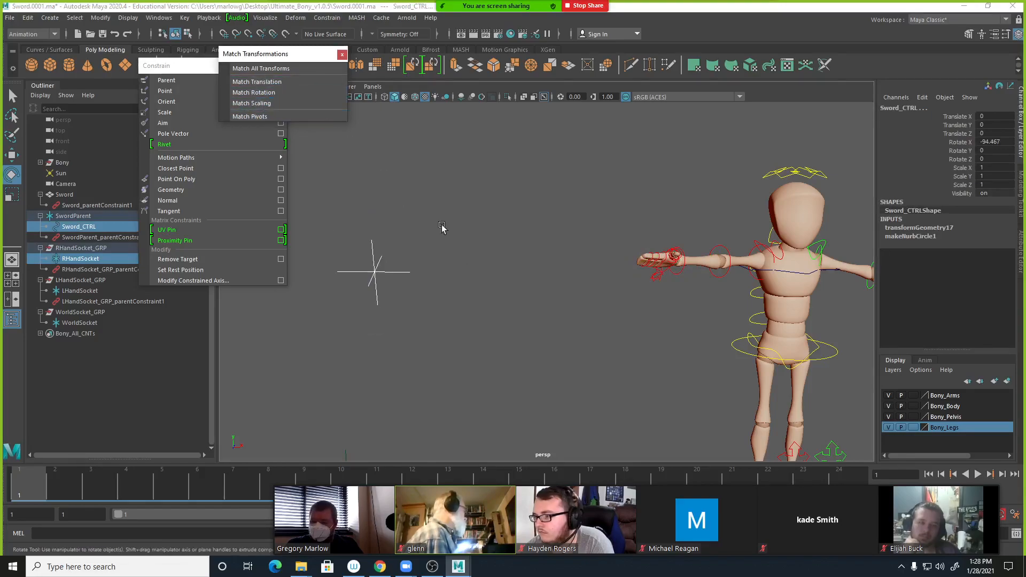
scroll(540, 294, "down", 3)
key("ctrl+z")
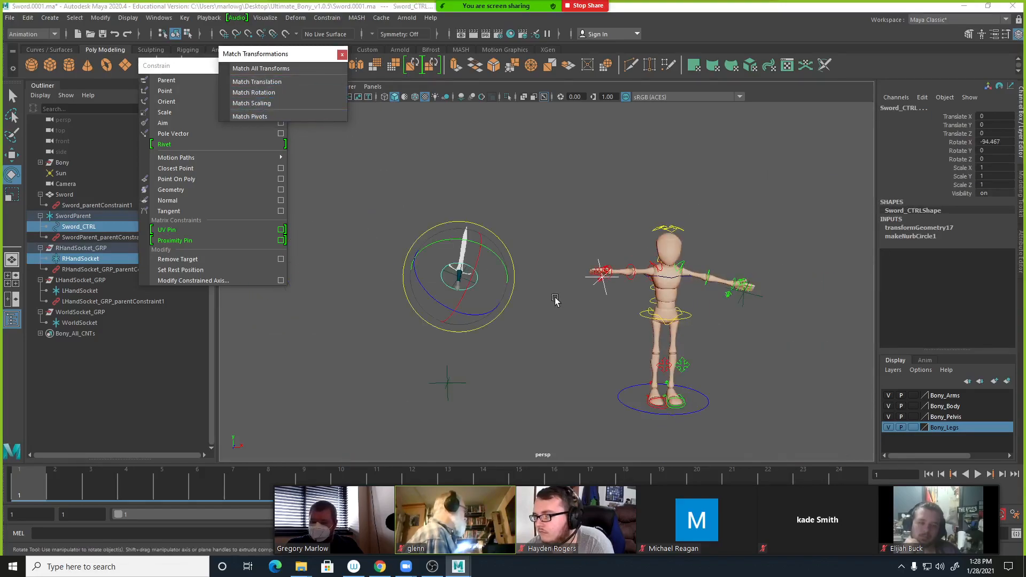
Match the translation and rotation of Sword_CTRL to the RHandSocket locator.
left_click(552, 301)
left_click(477, 274)
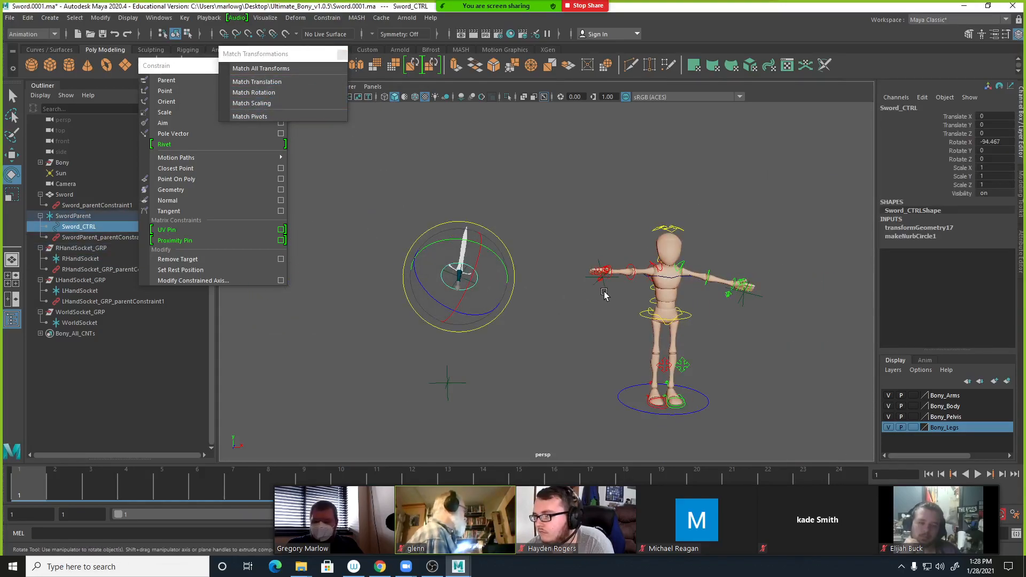
left_click(603, 293, "shift")
left_click(286, 86)
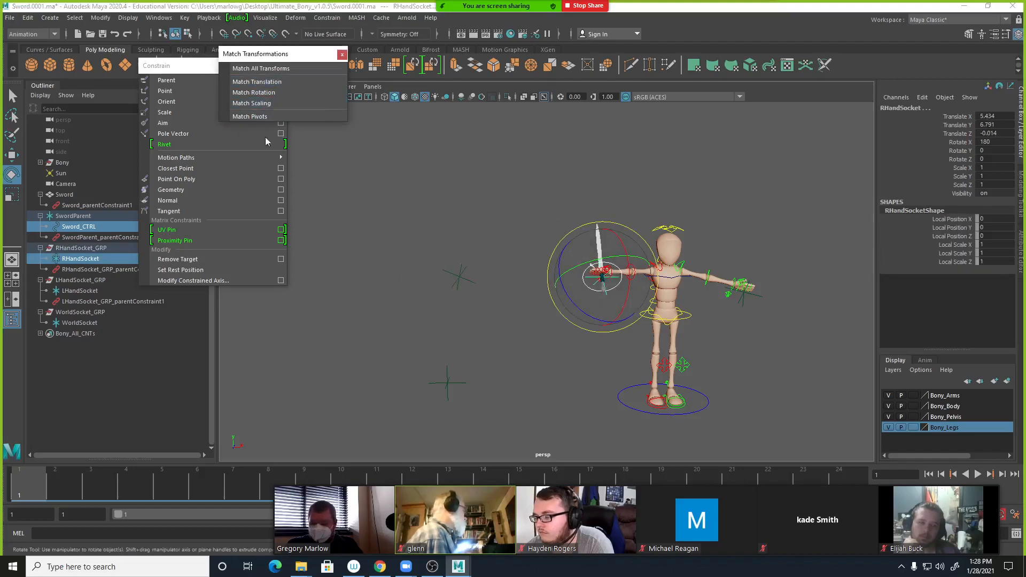
left_click(267, 93)
scroll(718, 300, "up", 2)
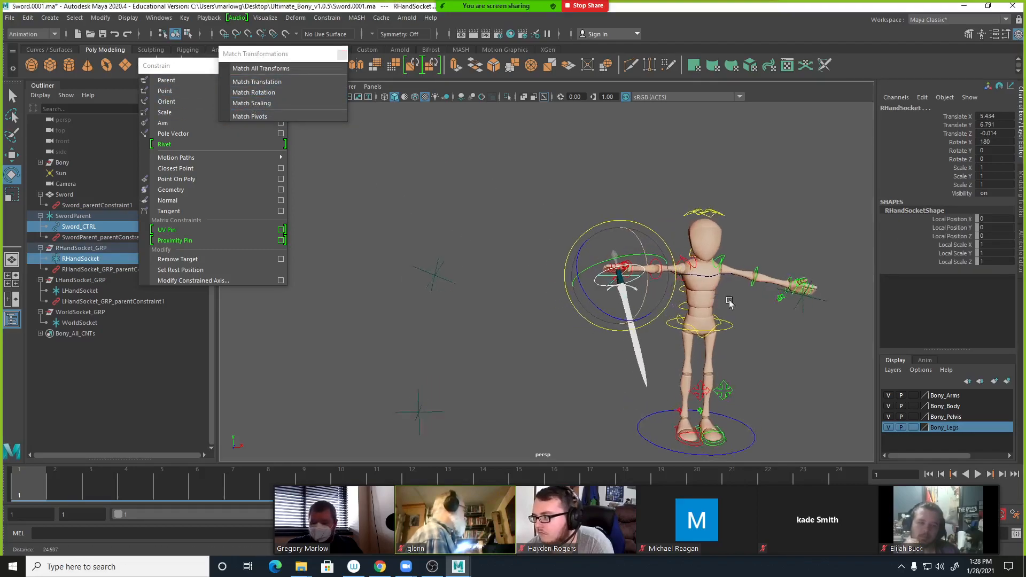
scroll(718, 300, "up", 2)
Rotate Sword_CTRL at the right hand so the blade points up toward the character's head.
left_click(695, 254)
left_click(694, 266)
left_click_drag(686, 280, 675, 216)
left_click(675, 210)
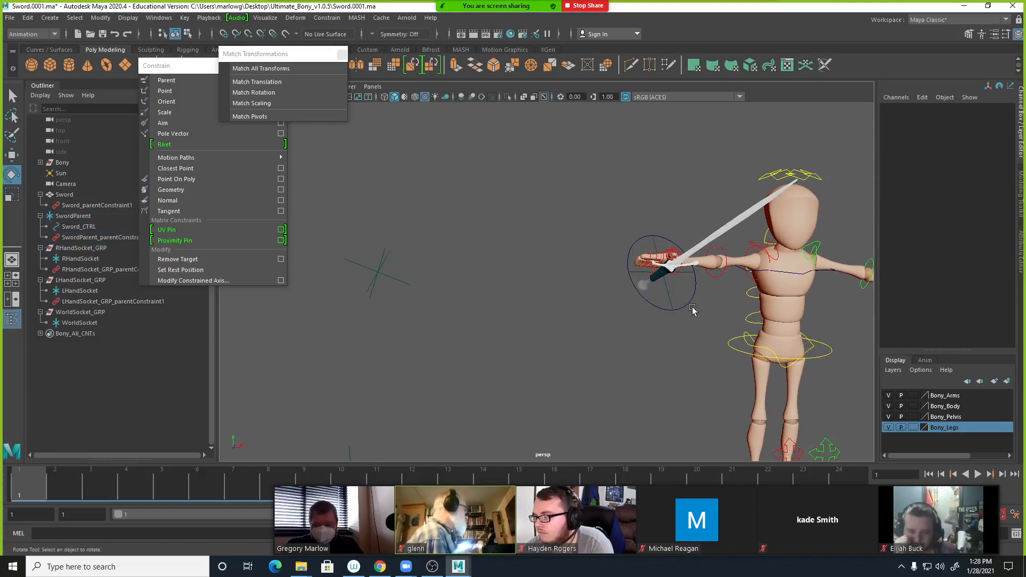
Rotate the right shoulder control to test the sword following the right hand.
left_click(759, 250)
left_click_drag(767, 255, 672, 319)
middle_click_drag(671, 319, 450, 313, "alt")
Undo the shoulder rotation, the Sword_CTRL rotation and the matching of Sword_CTRL to RHandSocket.
key("ctrl+z")
key("ctrl+z")
key("ctrl+z")
key("ctrl+z")
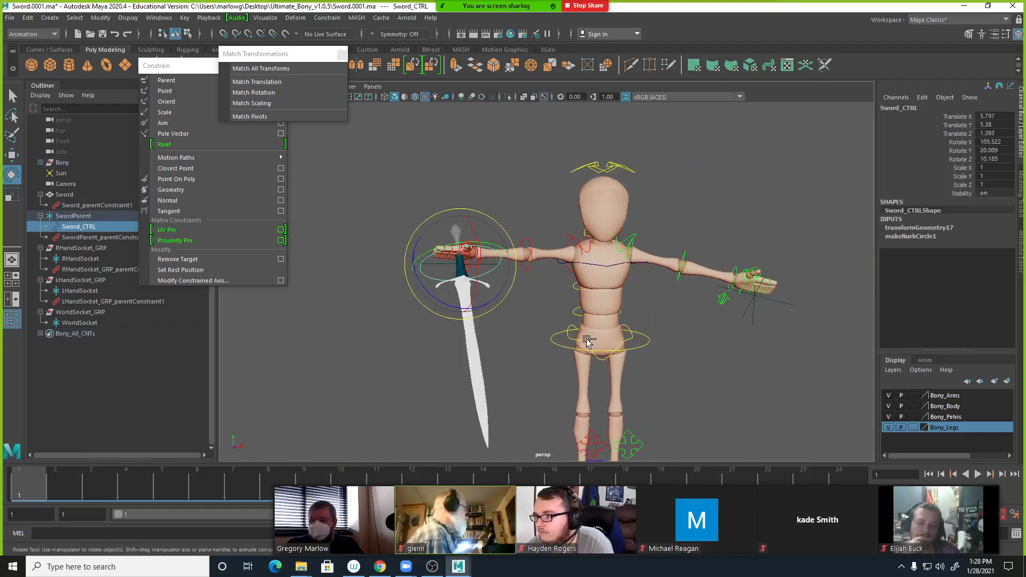
key("ctrl+z")
key("ctrl+z")
Delete SwordParent_parentConstraint1 from under SwordParent.
middle_click_drag(373, 327, 646, 333, "alt")
left_click(455, 266)
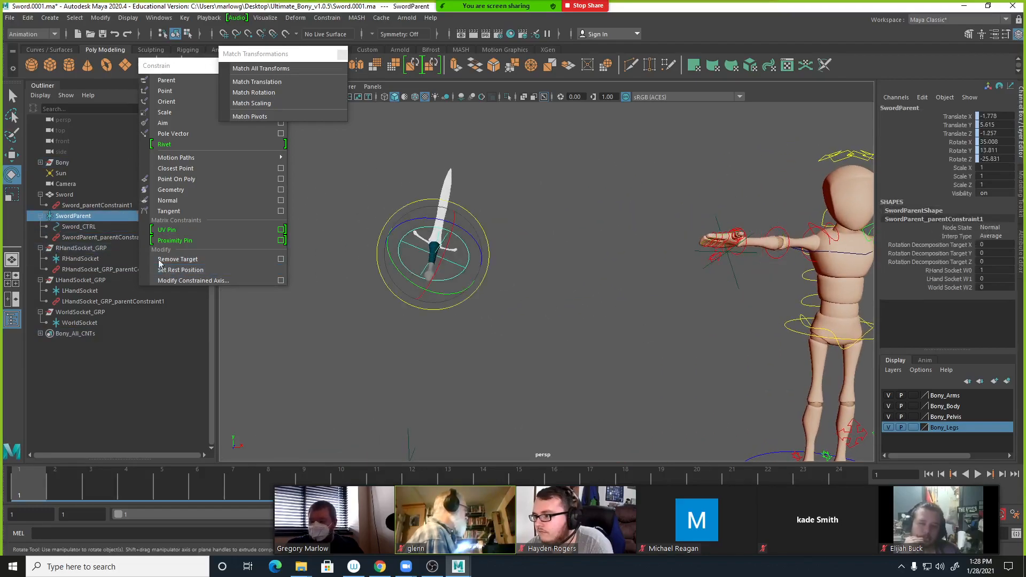
left_click(117, 237)
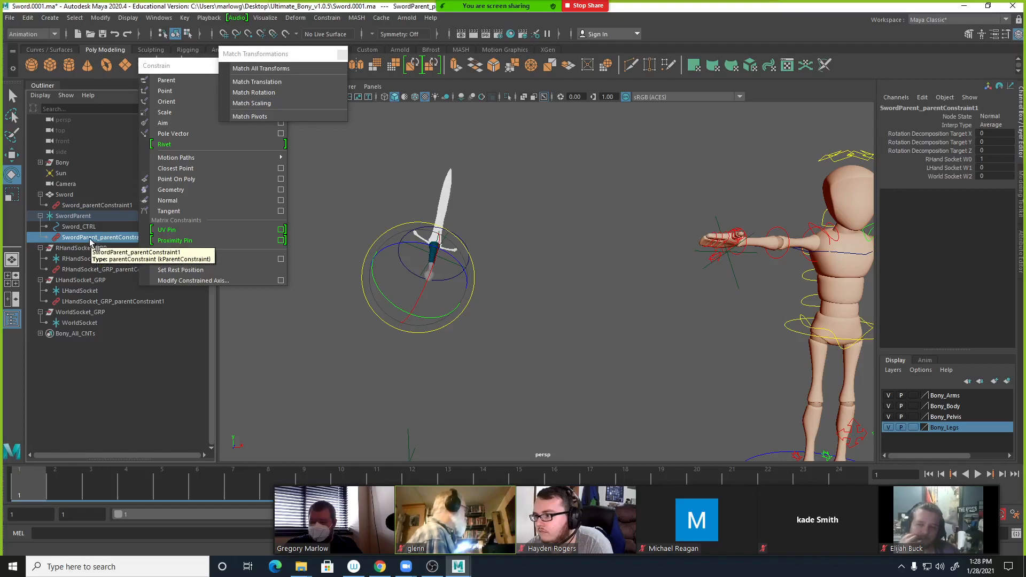
key("Delete")
Point-constrain SwordParent to RHandSocket on all axes with Maintain offset turned off.
middle_click_drag(599, 323, 544, 324, "alt")
right_click_drag(687, 330, 565, 302, "alt")
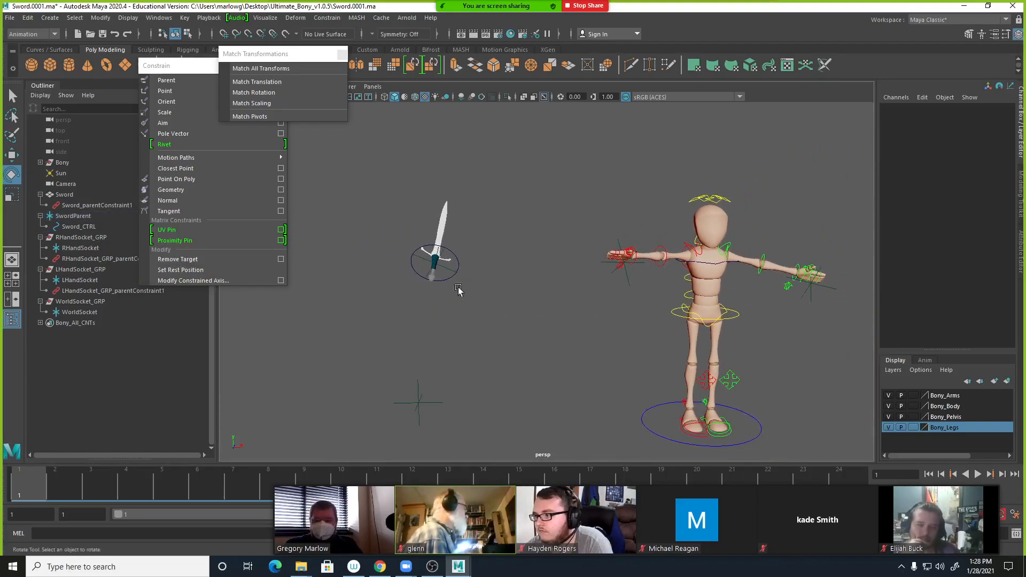
left_click_drag(193, 69, 252, 127)
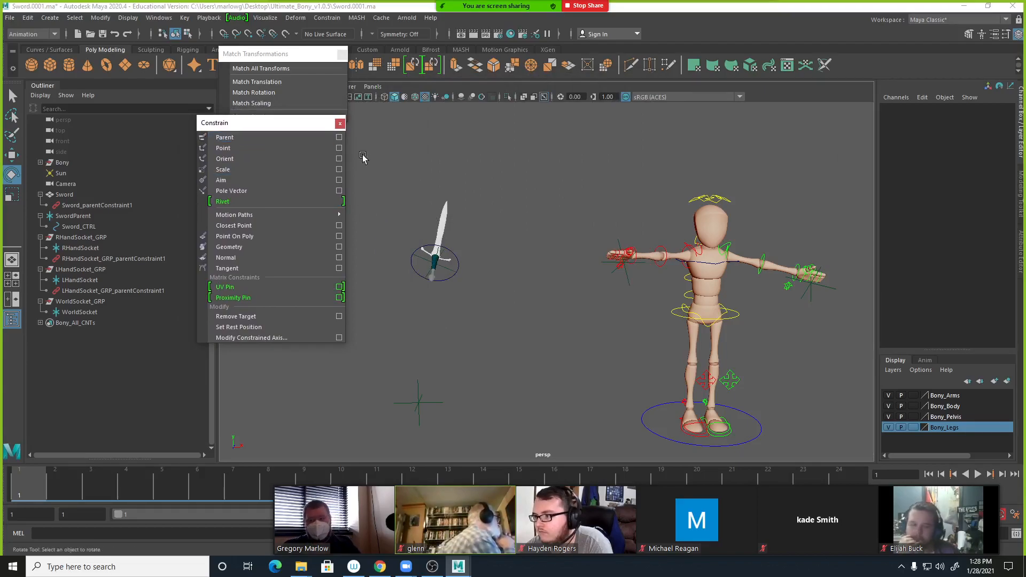
left_click(458, 268)
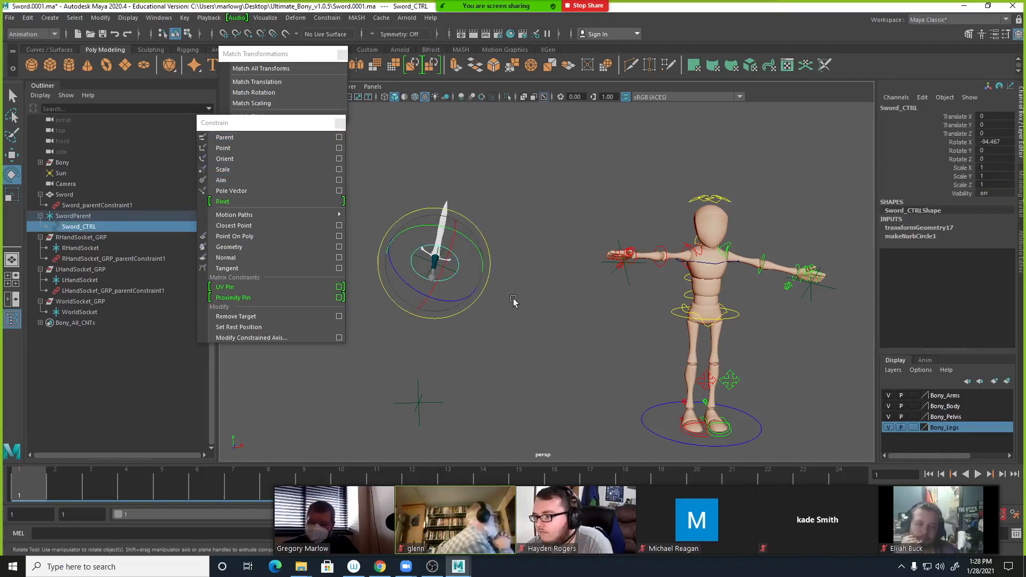
left_click(536, 314)
left_click(451, 272)
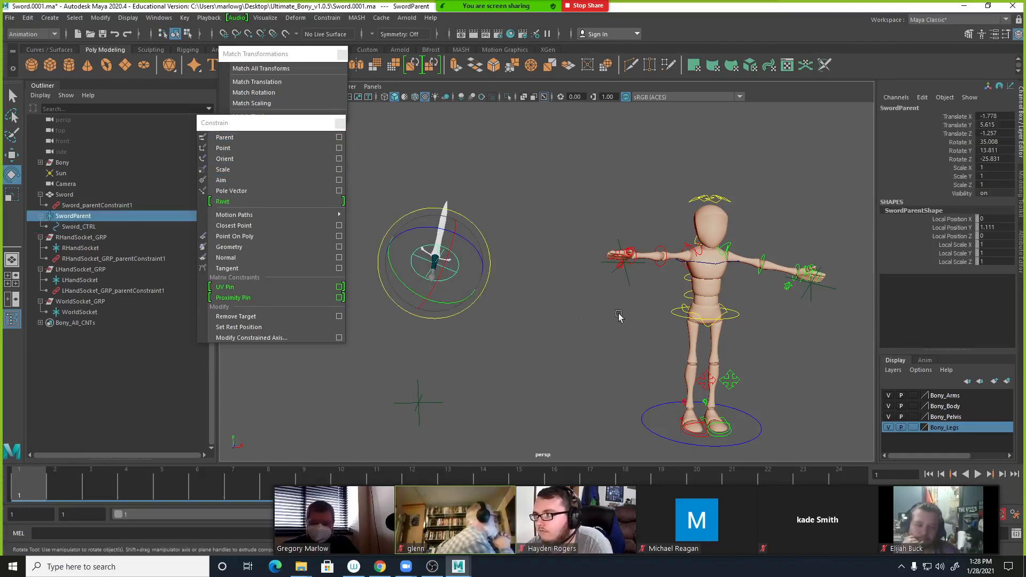
left_click(626, 281)
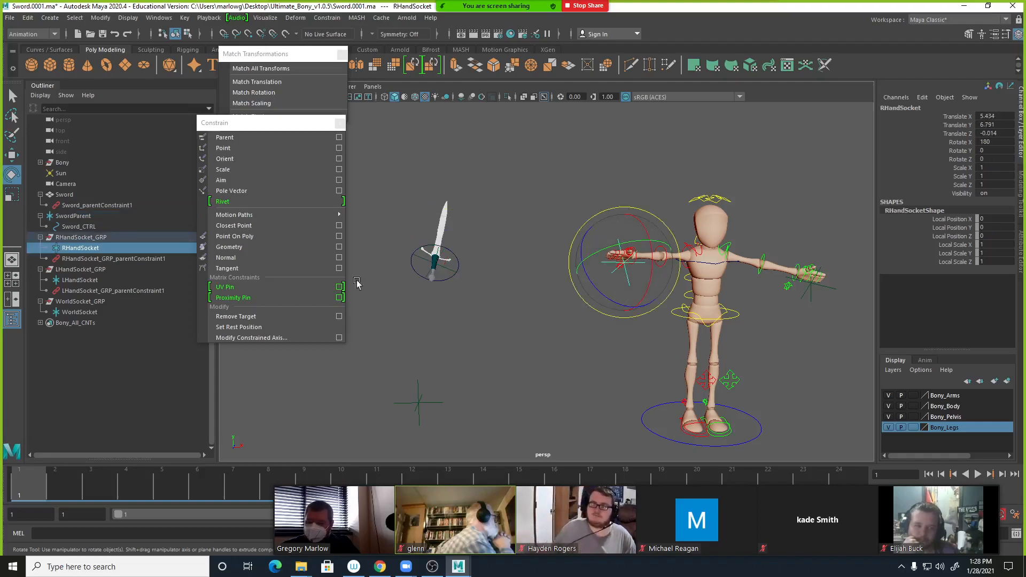
left_click(449, 271, "shift")
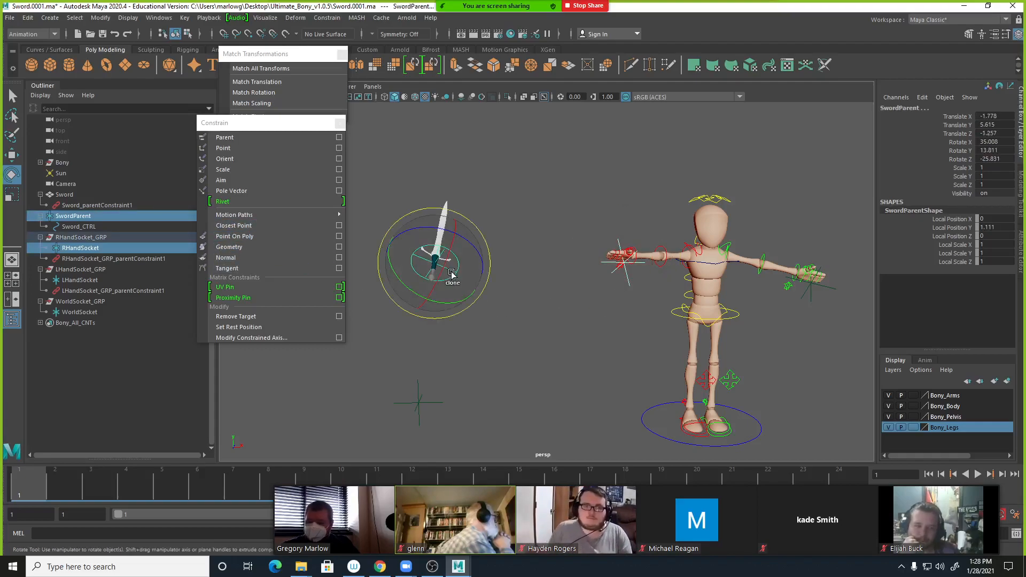
left_click(339, 148)
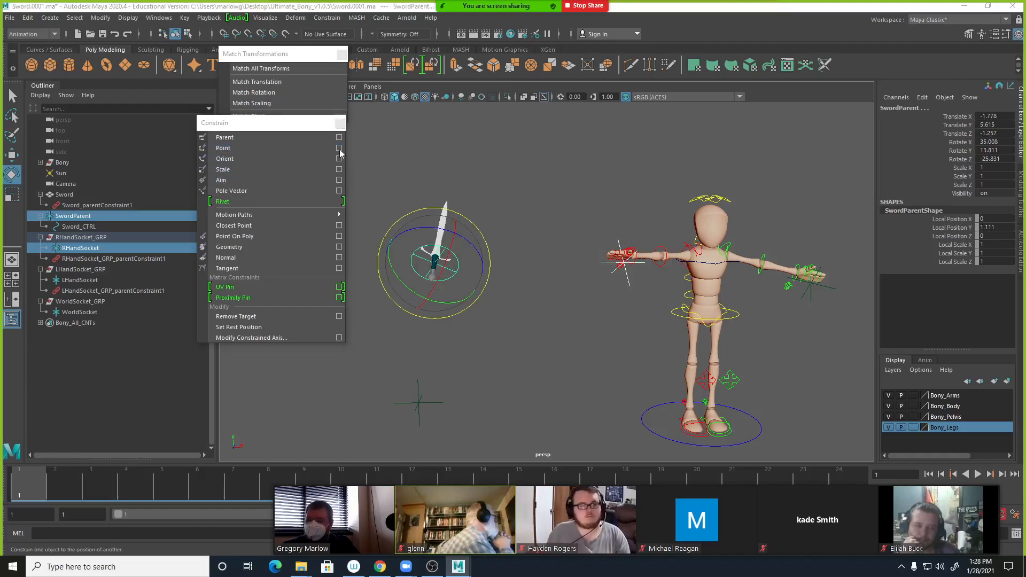
left_click(444, 222)
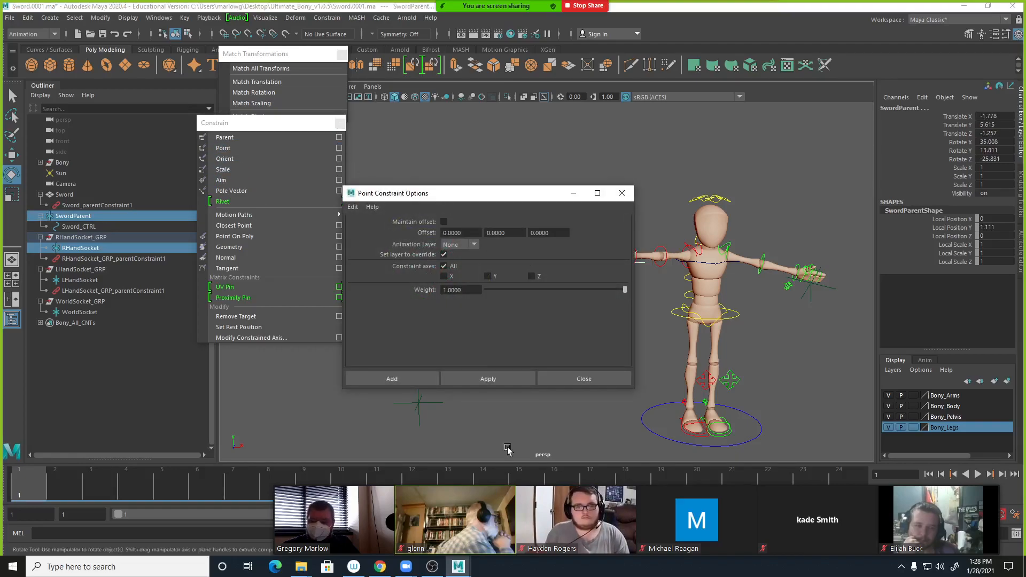
left_click(409, 382)
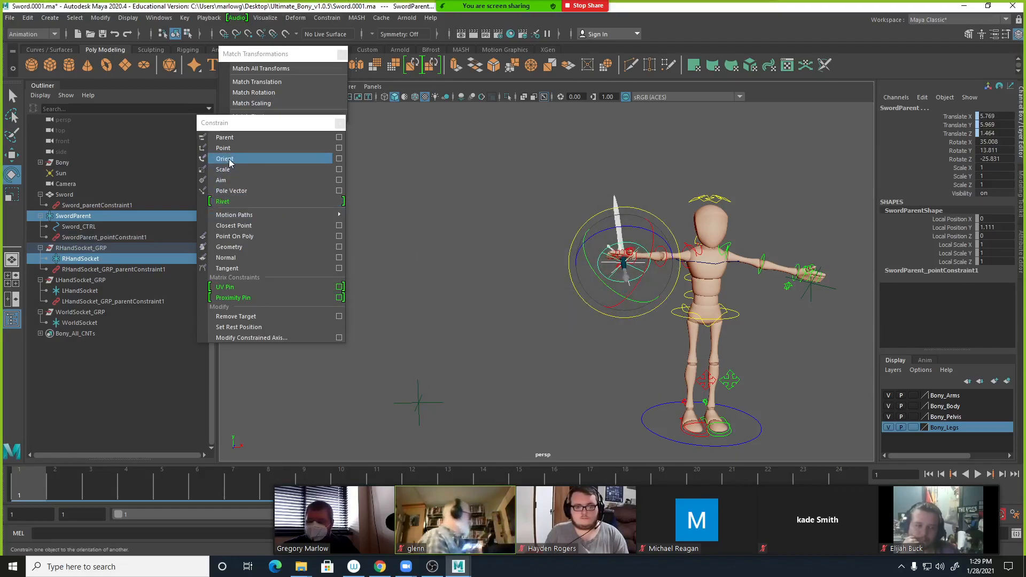
Orient-constrain SwordParent to RHandSocket on all axes without maintaining offset.
left_click(339, 158)
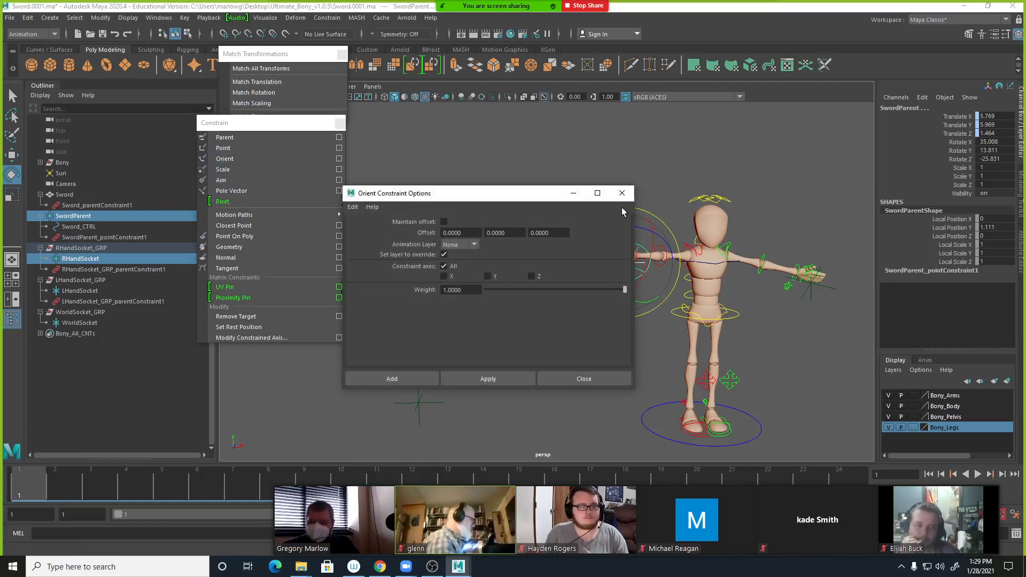
left_click(621, 193)
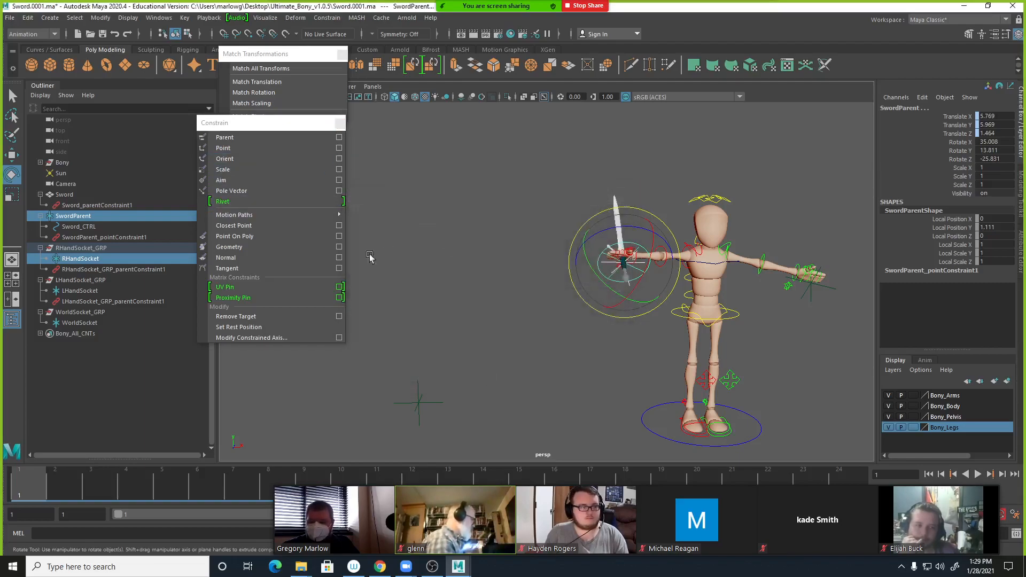
left_click(230, 160)
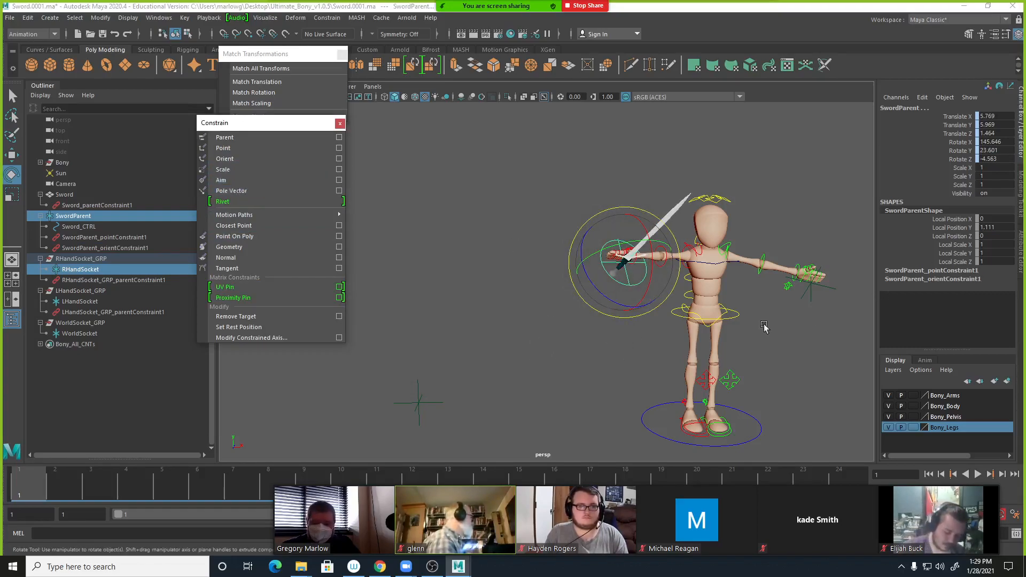
Add LHandSocket as a second target by point- and orient-constraining SwordParent to it.
middle_click_drag(624, 347, 526, 356, "alt")
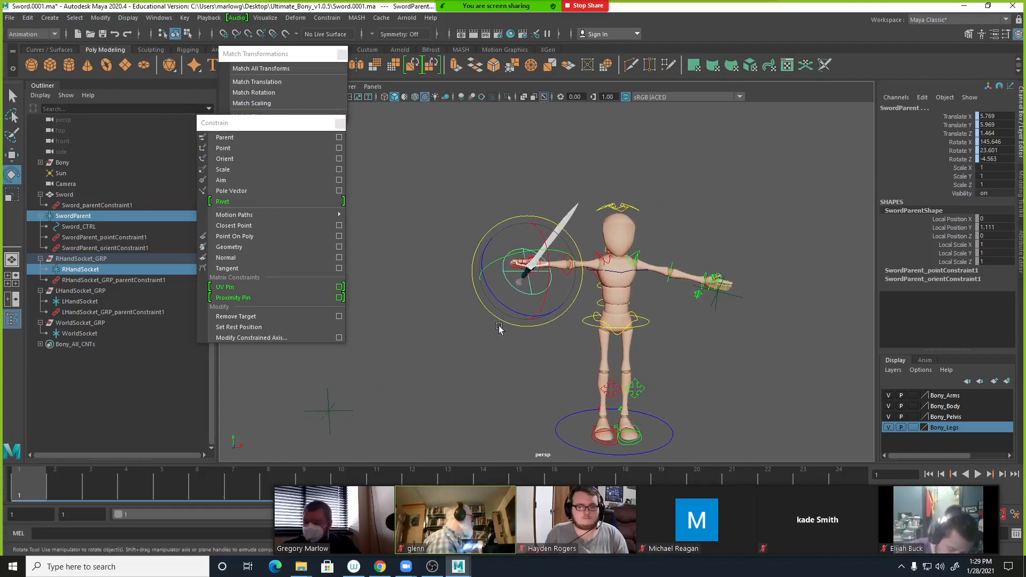
left_click(762, 361)
left_click(715, 305)
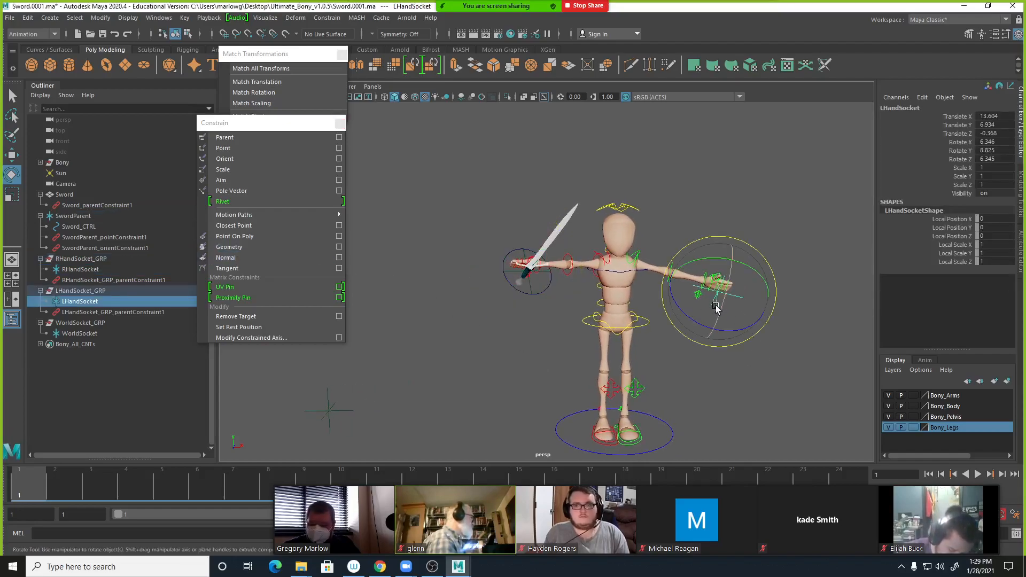
left_click(74, 216, "ctrl")
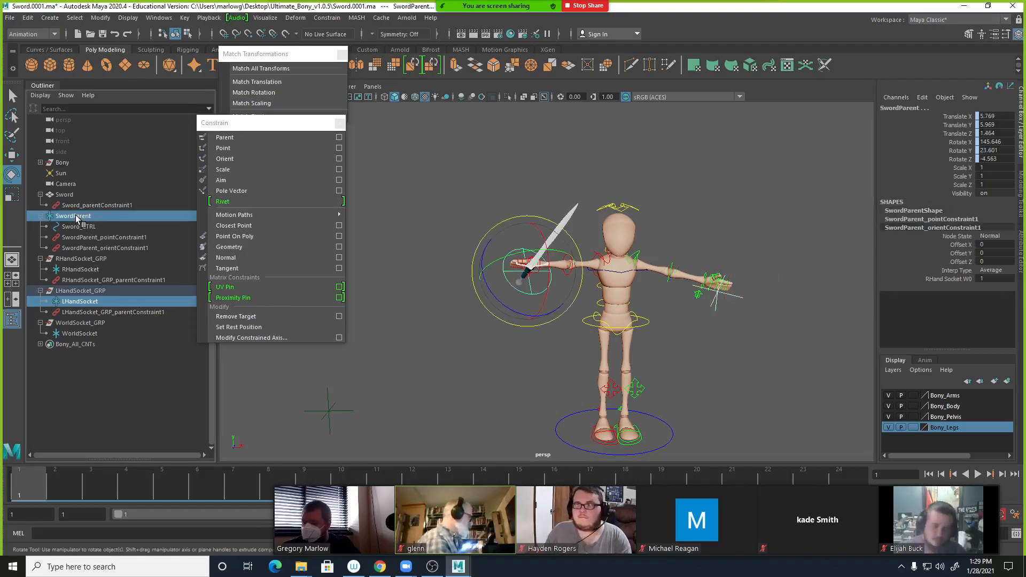
left_click(233, 149)
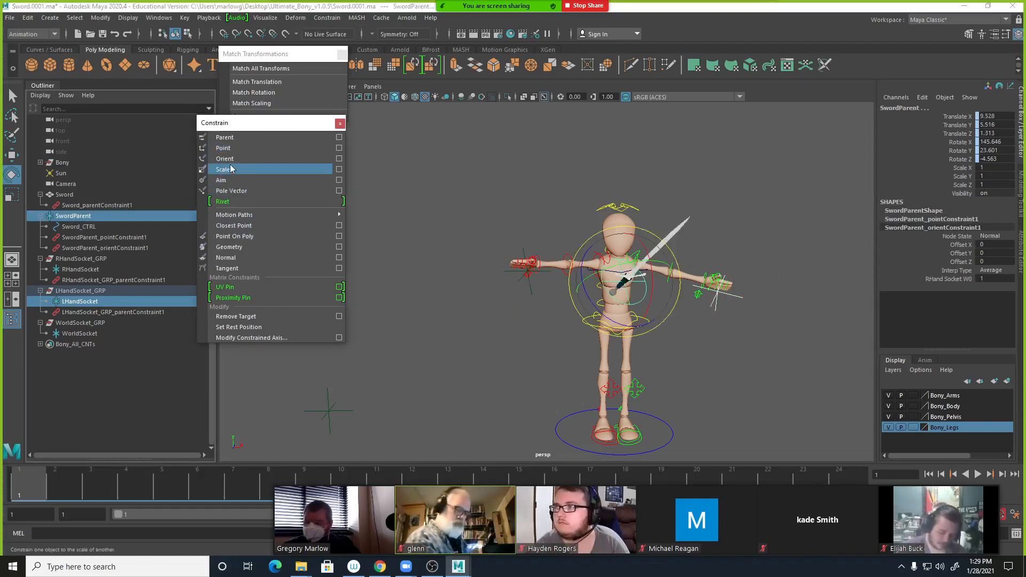
left_click(231, 160)
left_click(746, 340)
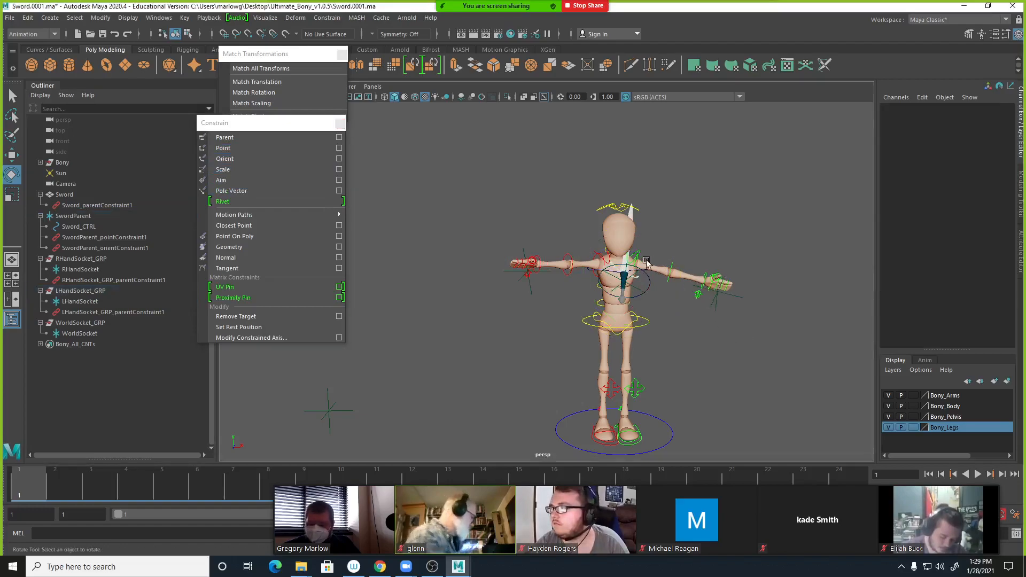
Test the sword's two-socket blending by rotating the left clavicle control and lowering the right arm with its shoulder control.
left_click(655, 288)
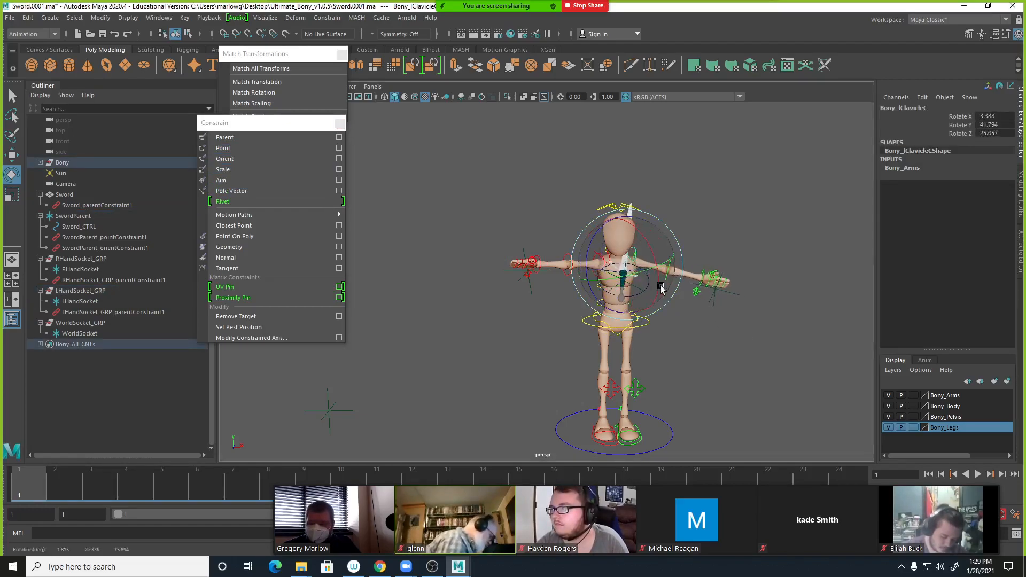
left_click(775, 235)
left_click(595, 265)
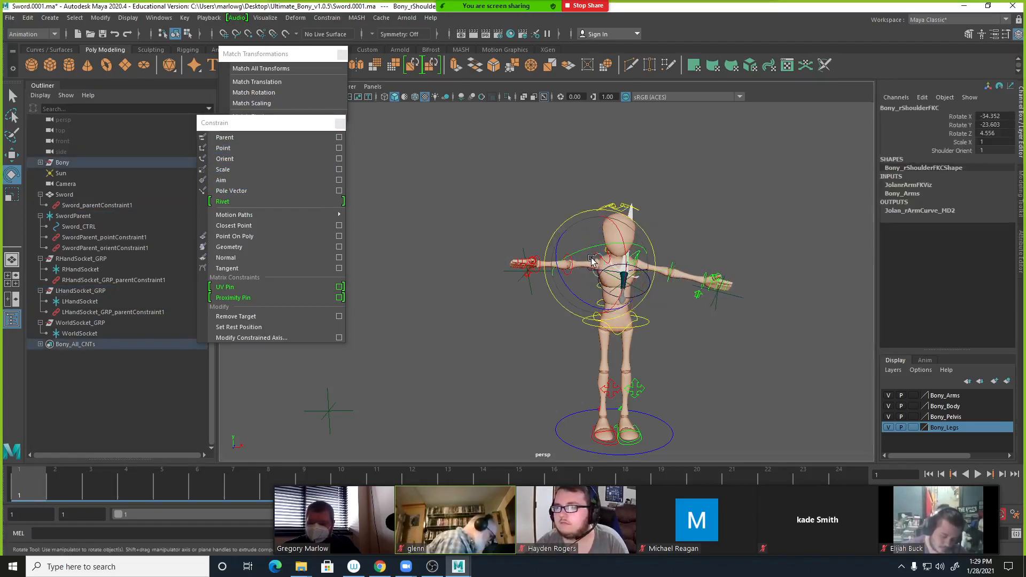
left_click_drag(595, 266, 578, 279)
left_click(775, 291)
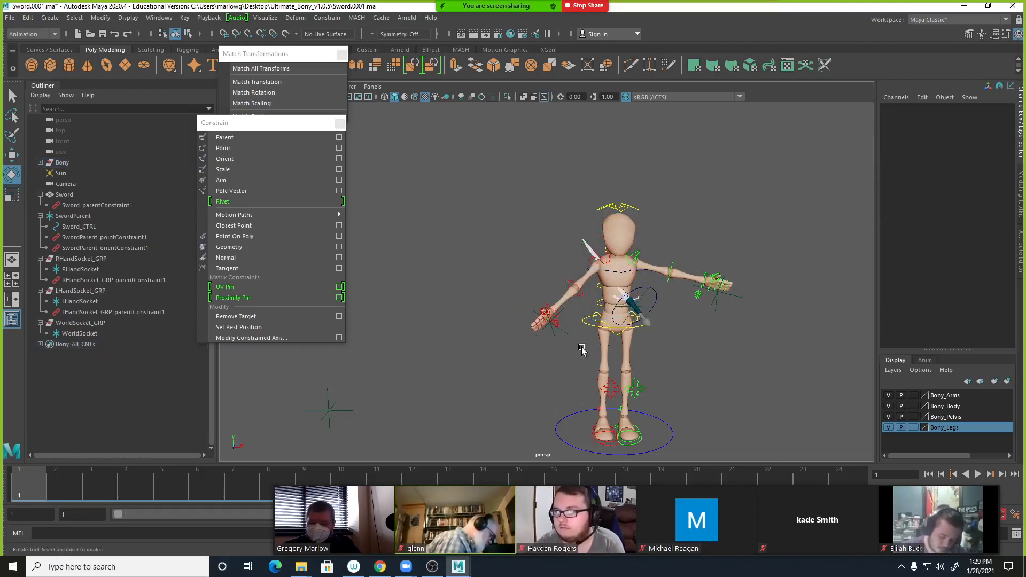
Set the LHand Socket W1 weight to 0 on SwordParent's point and orient constraints.
left_click(644, 311)
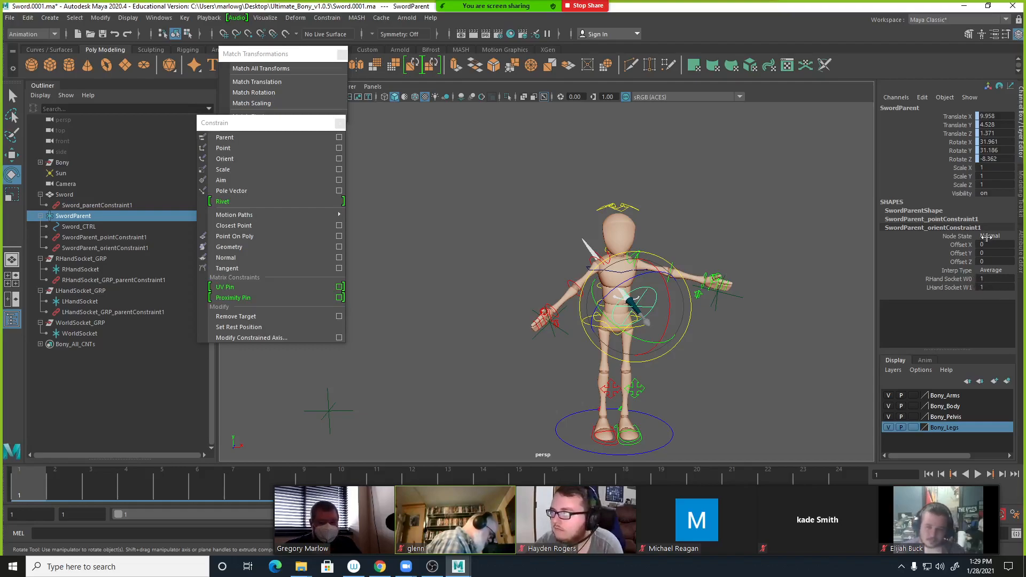
left_click(970, 220)
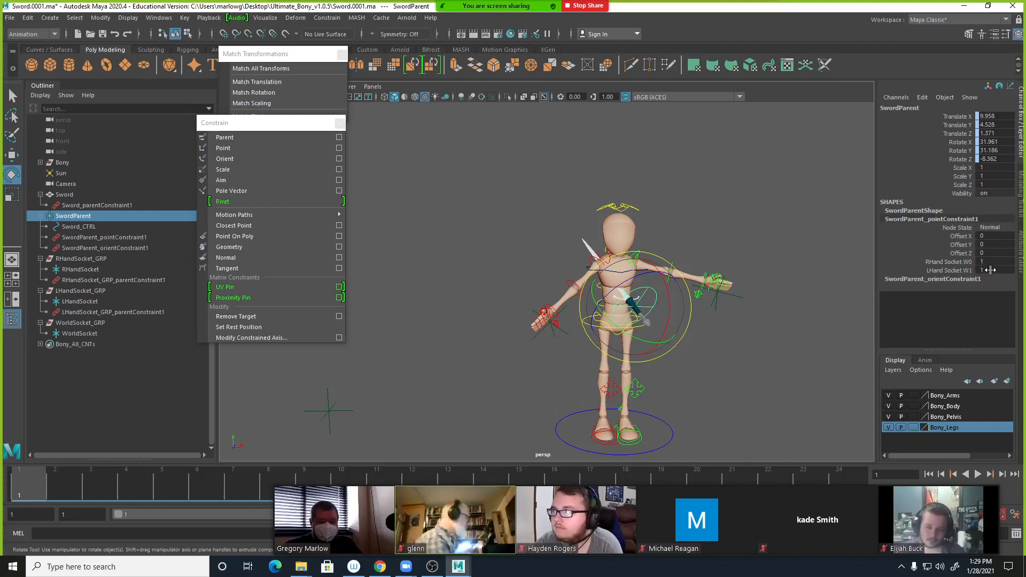
type("0")
key("Return")
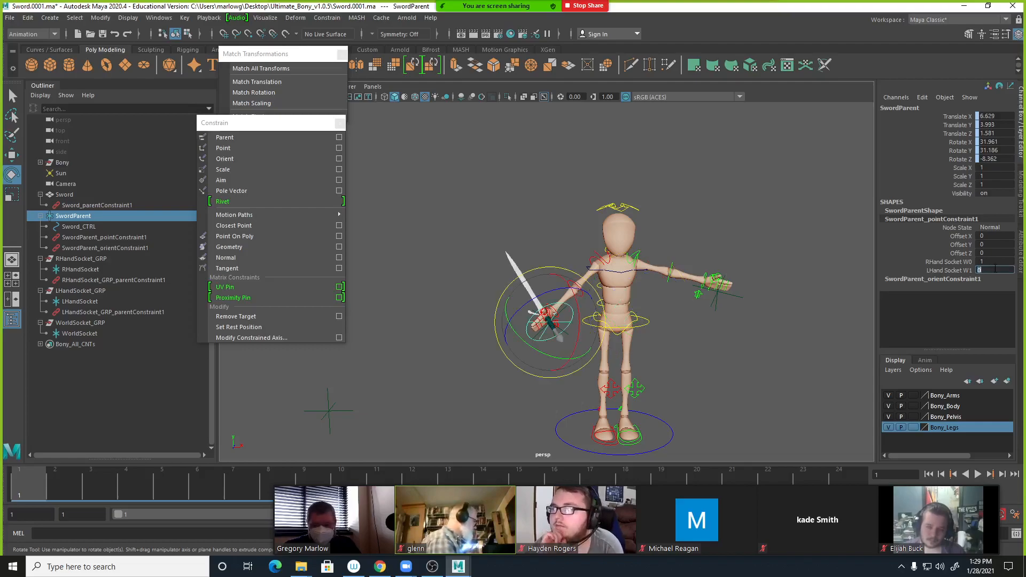
left_click(938, 279)
left_click(992, 286)
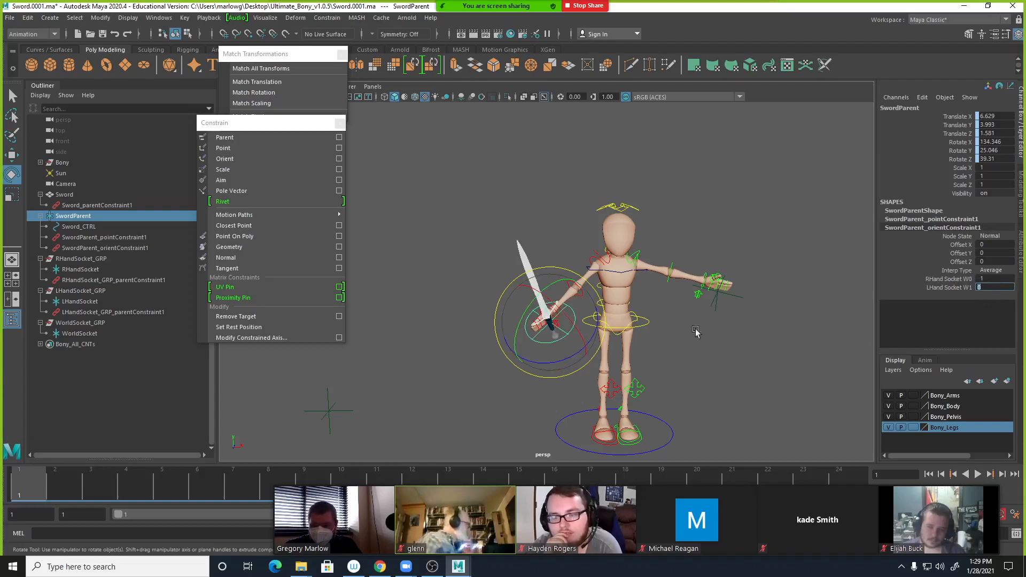
Rotate the right shoulder control to test that the sword follows only the right hand.
left_click(573, 224)
left_click(594, 257)
left_click_drag(622, 281, 602, 292)
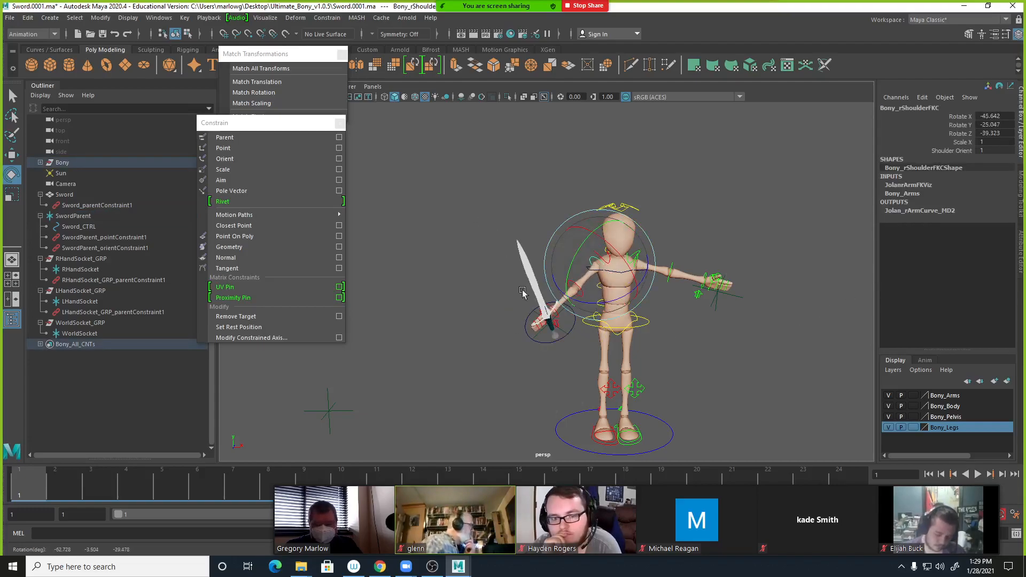
left_click(557, 146)
Add WorldSocket as a third target by point- and orient-constraining SwordParent to it.
left_click(342, 408)
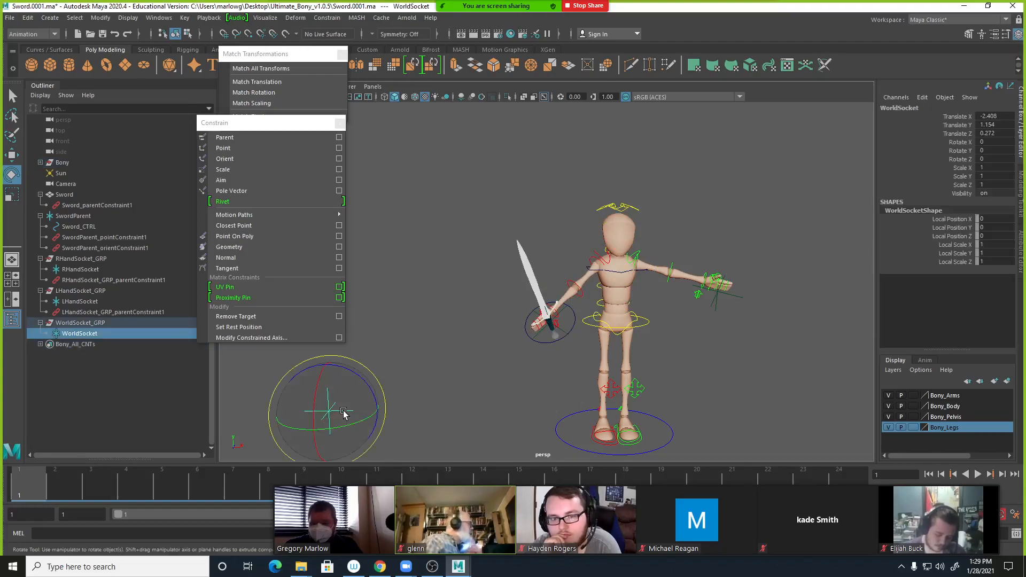
left_click(69, 216, "ctrl")
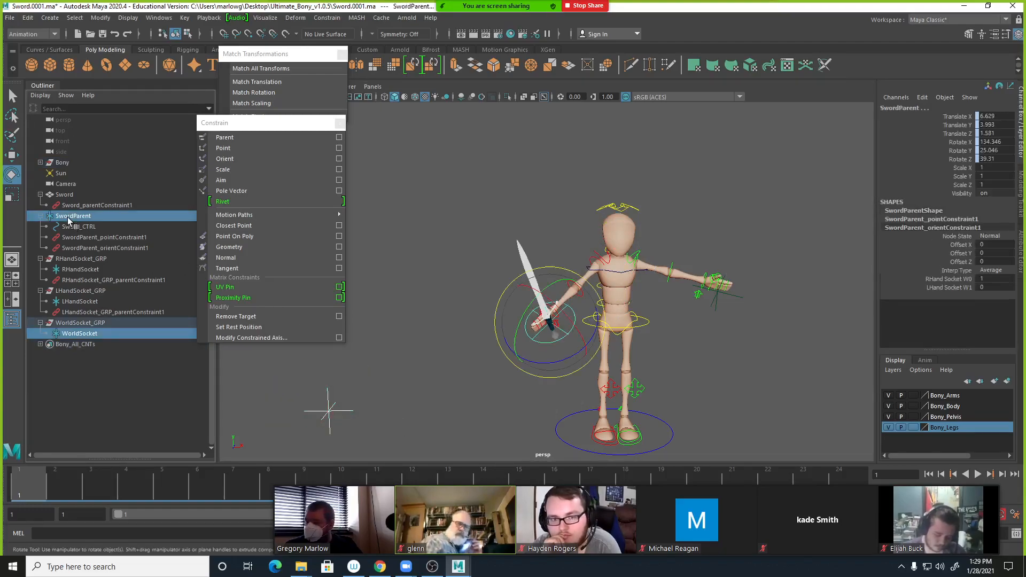
left_click(225, 148)
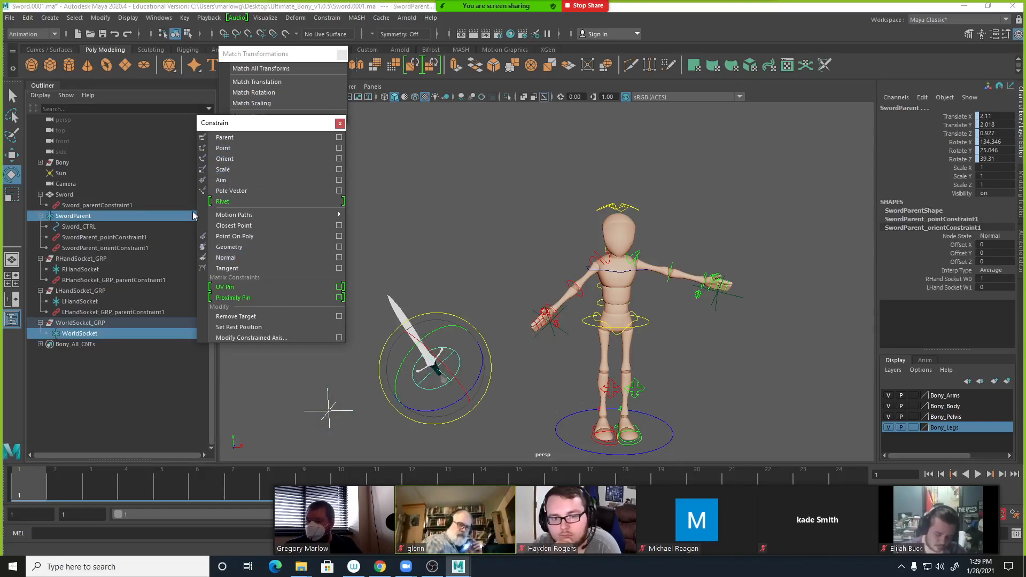
left_click(224, 159)
left_click(479, 261)
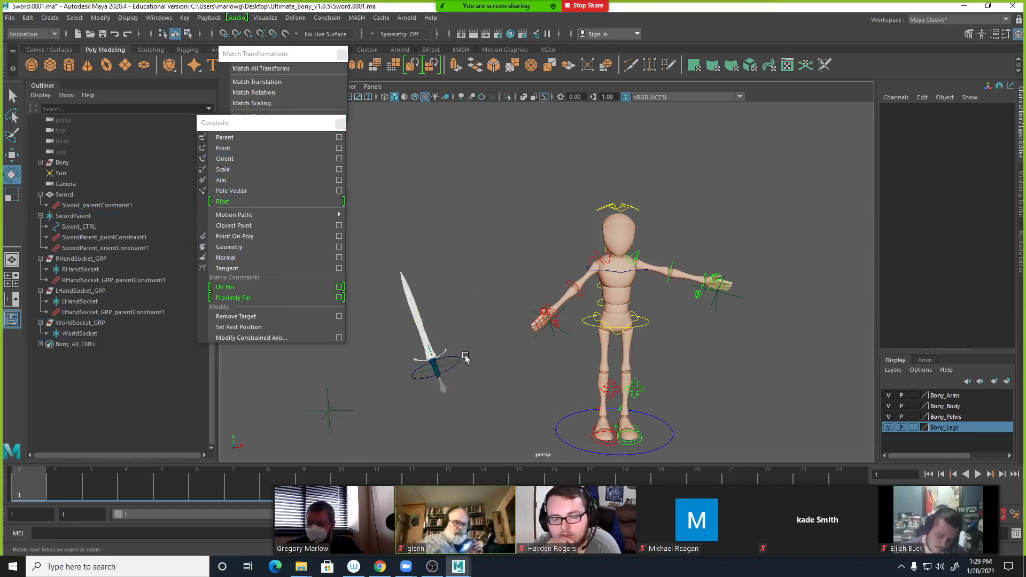
Set the World Socket W2 weight to 0 on SwordParent's orient and point constraints.
left_click(448, 361)
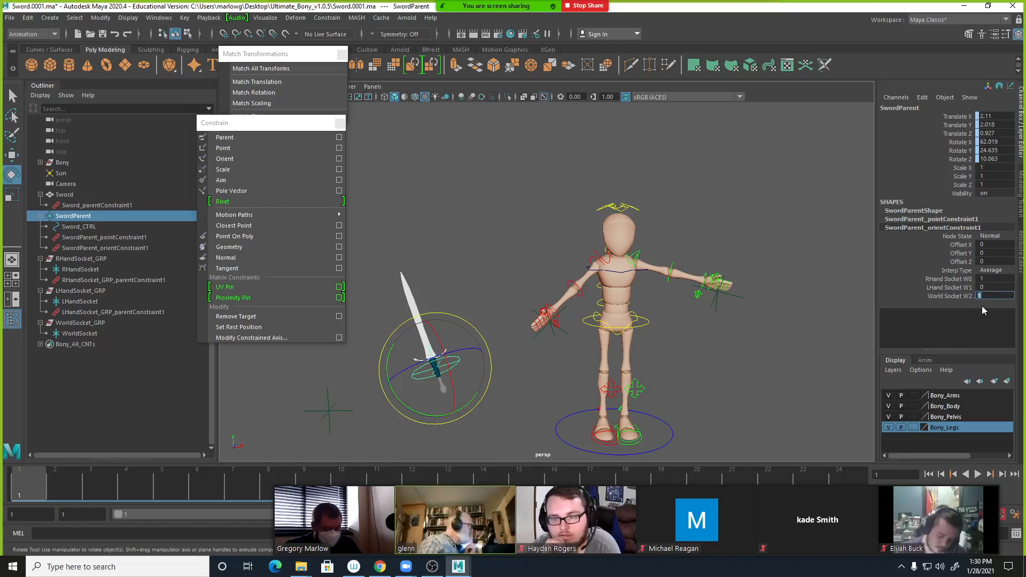
key("Return")
left_click(927, 219)
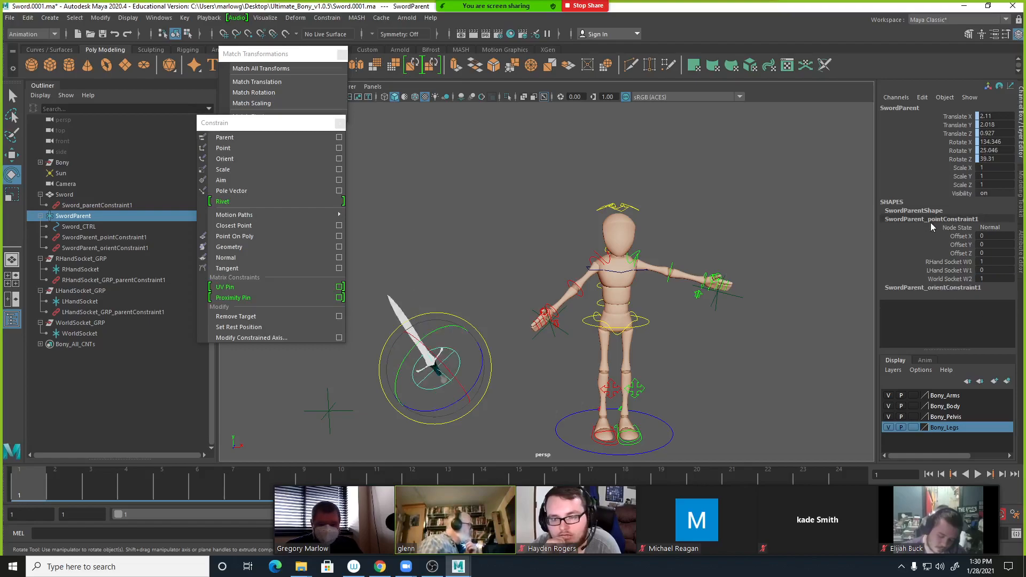
left_click(993, 278)
type("0")
key("Return")
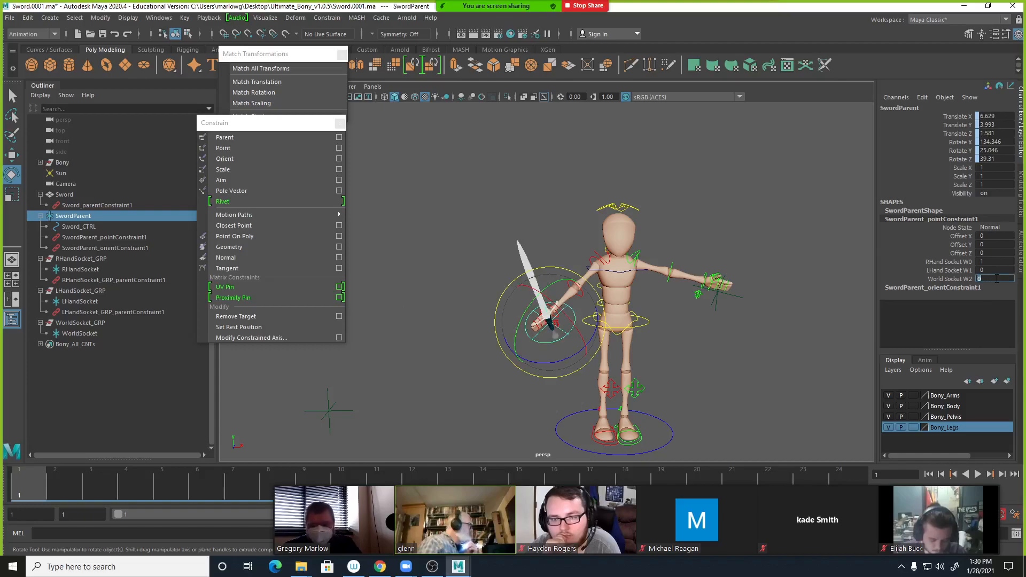
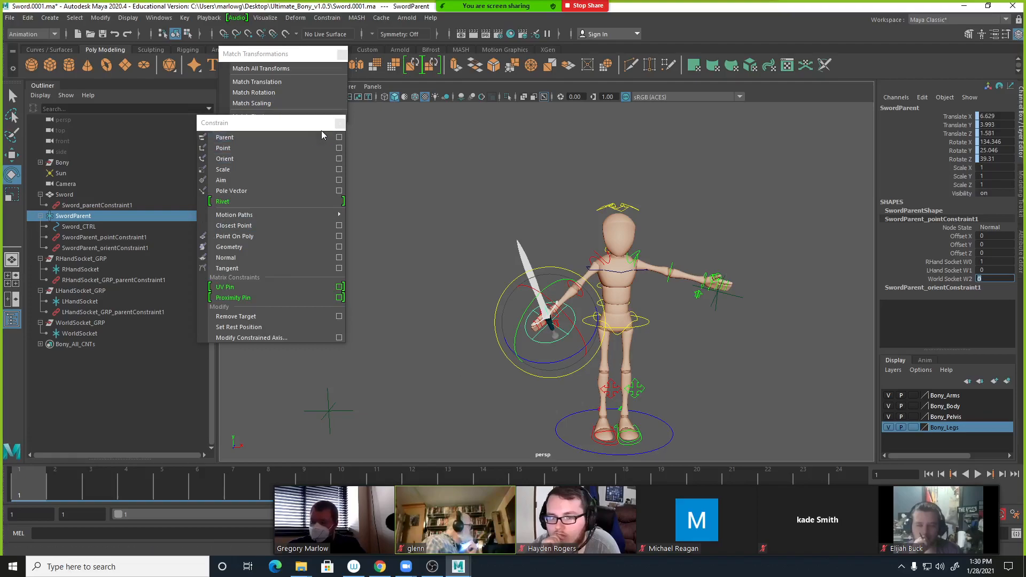
Review the Parent constraint's options for comparison and close them without applying.
left_click(339, 137)
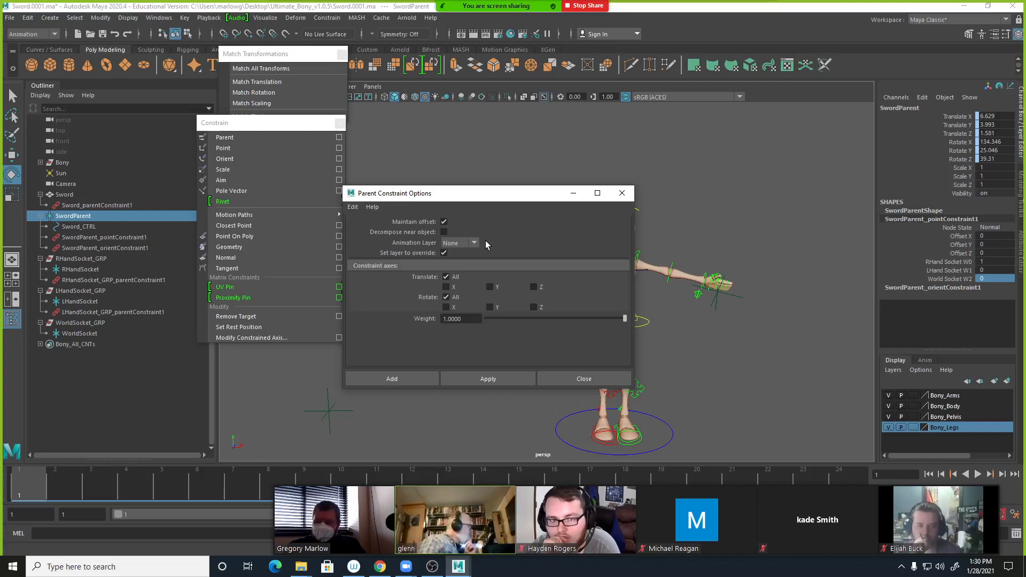
left_click(591, 377)
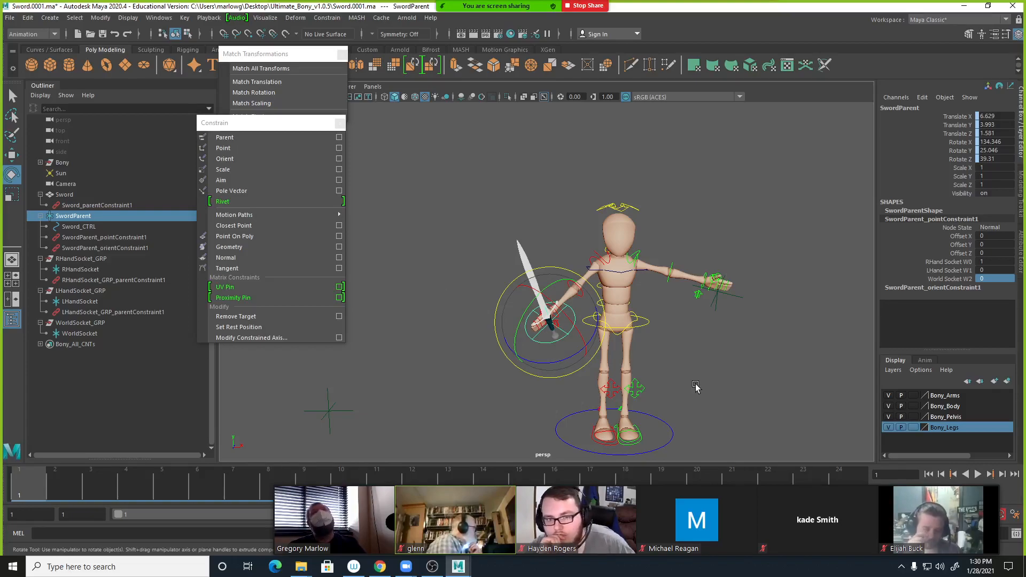
Delete SwordParent's point and orient constraints and move SwordParent away from the right hand.
left_click(75, 237)
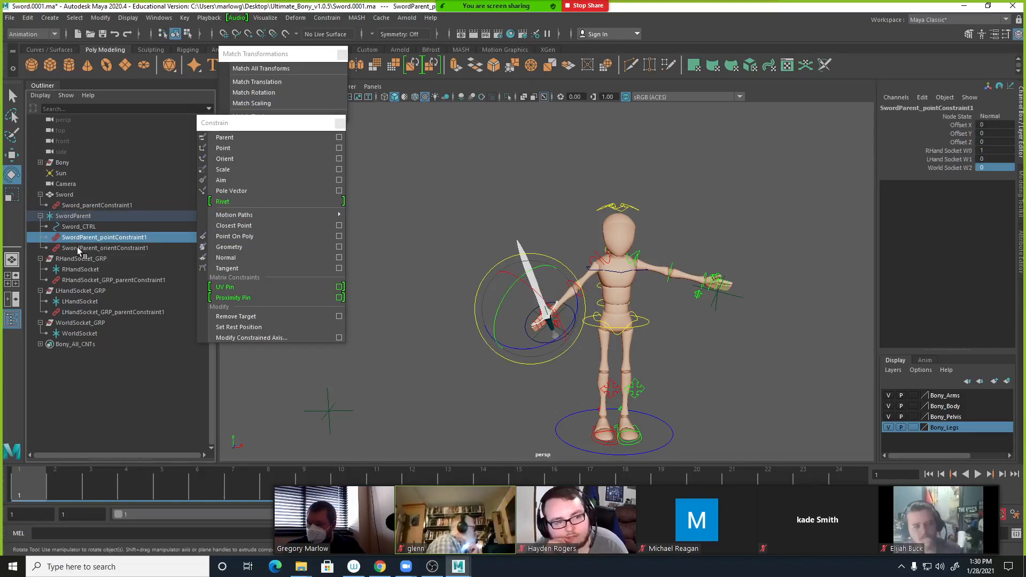
left_click(78, 248, "shift")
key("Delete")
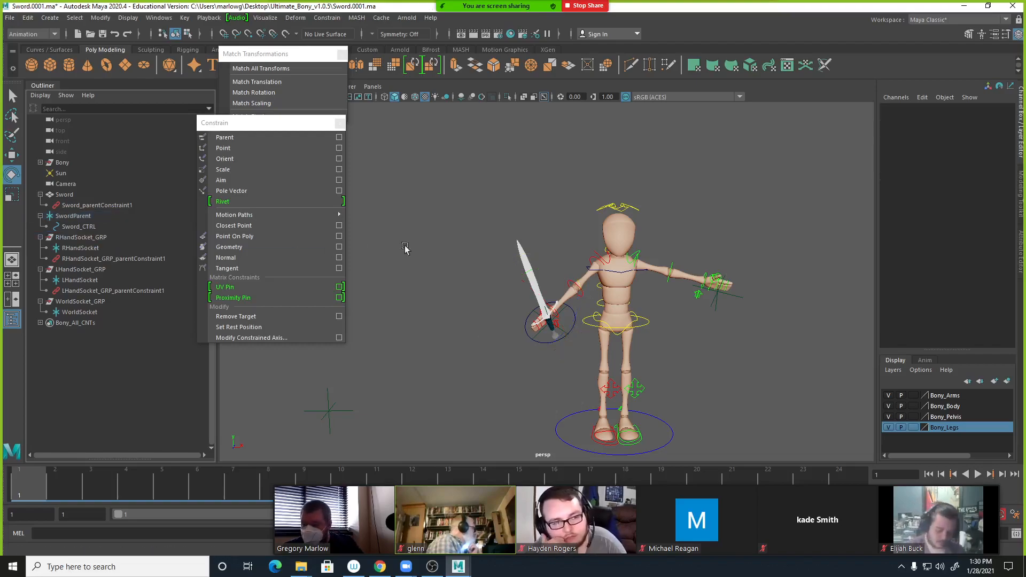
left_click(555, 326)
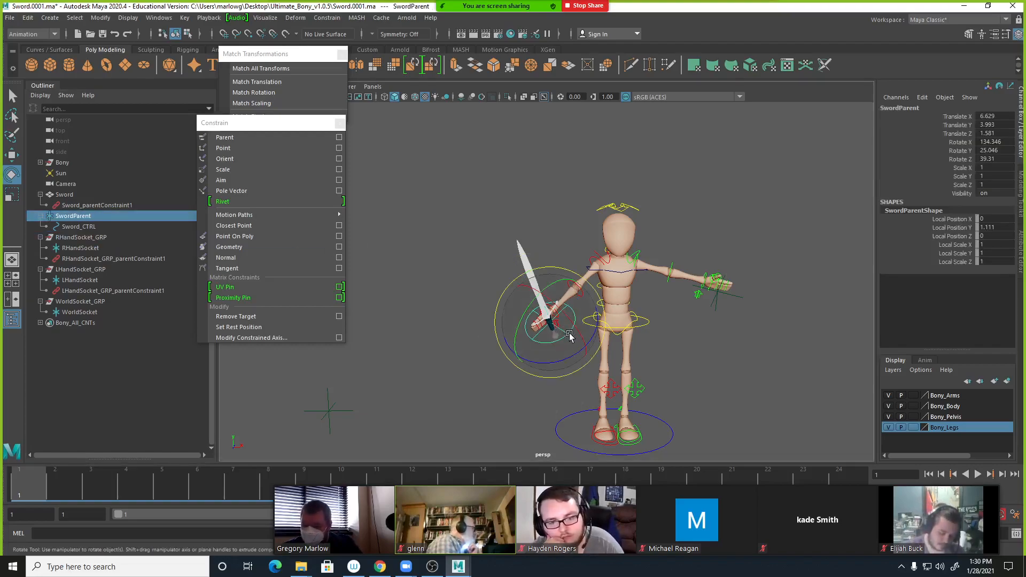
key("w")
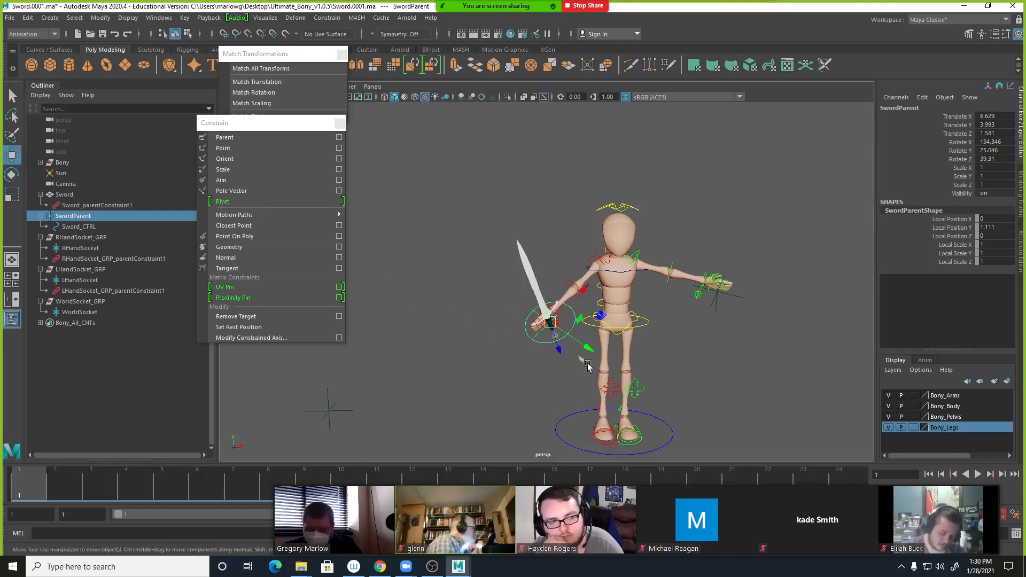
left_click_drag(565, 334, 436, 330)
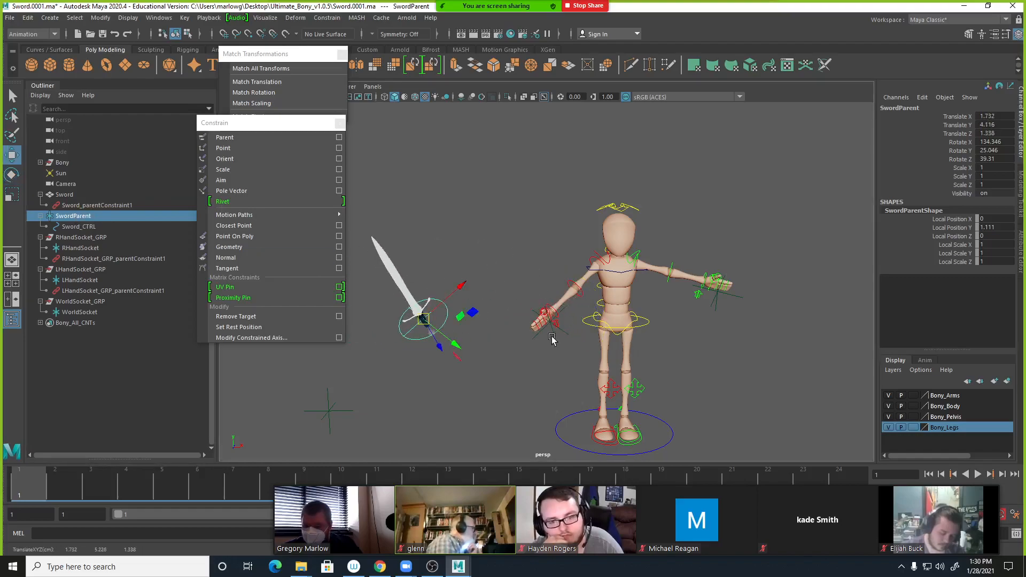
Parent-constrain SwordParent to RHandSocket with Maintain offset off.
left_click(553, 335)
left_click(443, 308, "shift")
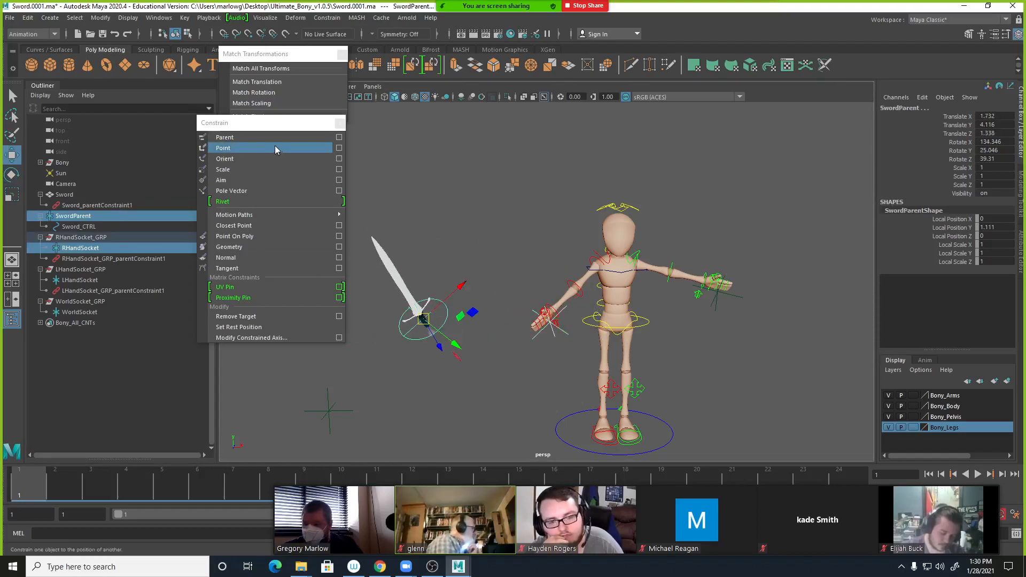
left_click(339, 137)
left_click(444, 221)
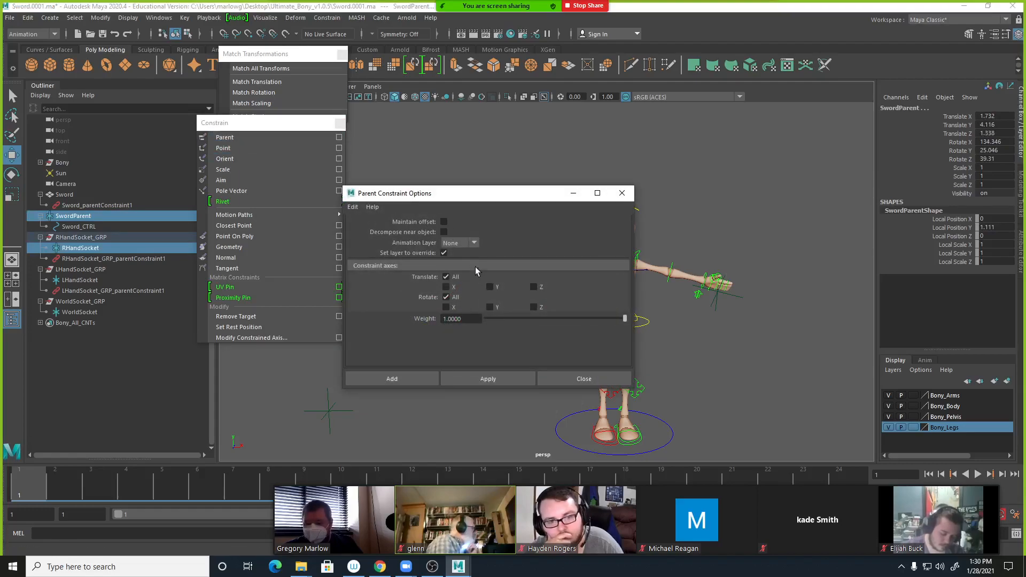
left_click(392, 379)
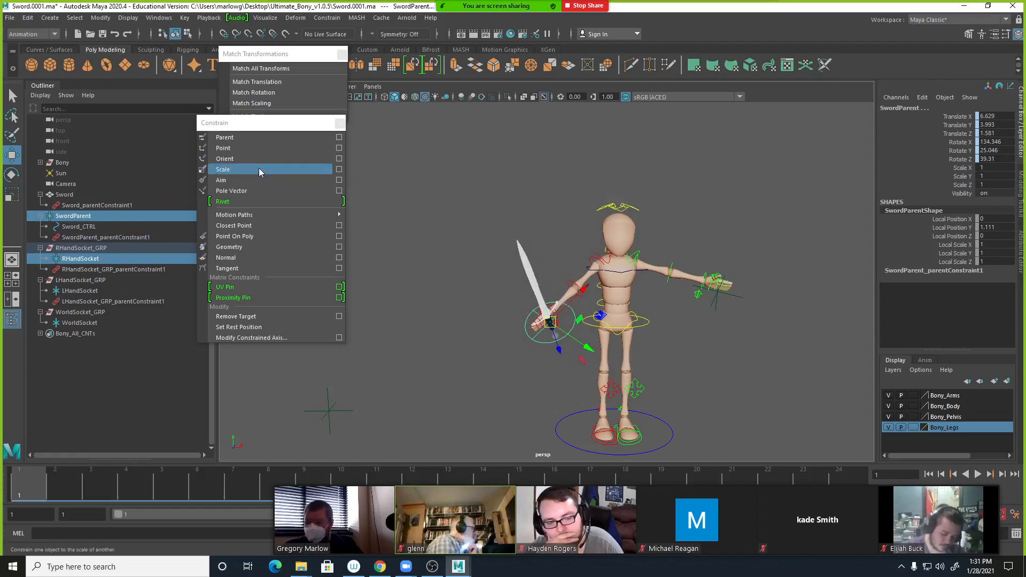
Add LHandSocket as a second target of SwordParent's parent constraint.
left_click(717, 297)
left_click(74, 215, "ctrl")
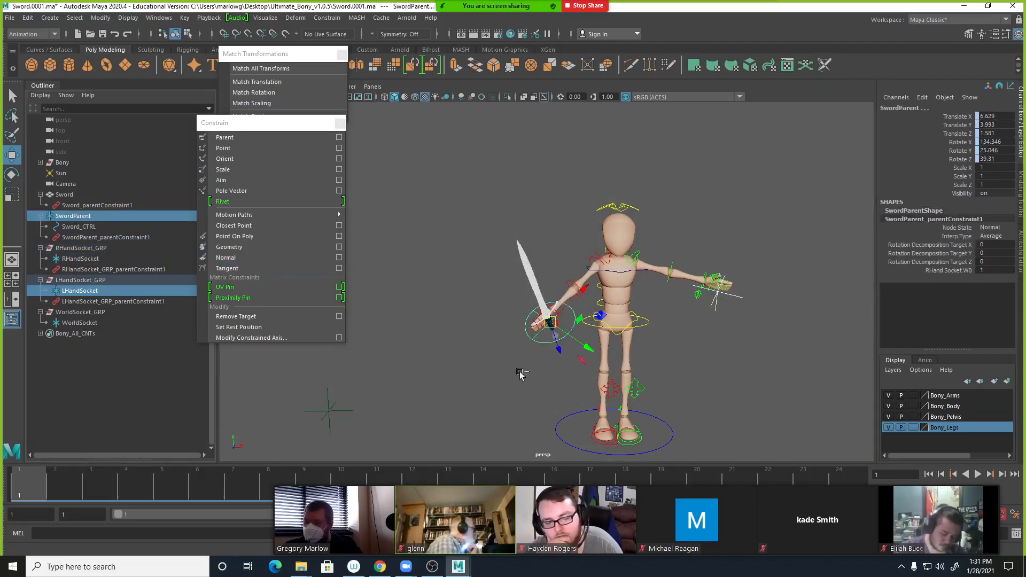
left_click(243, 138)
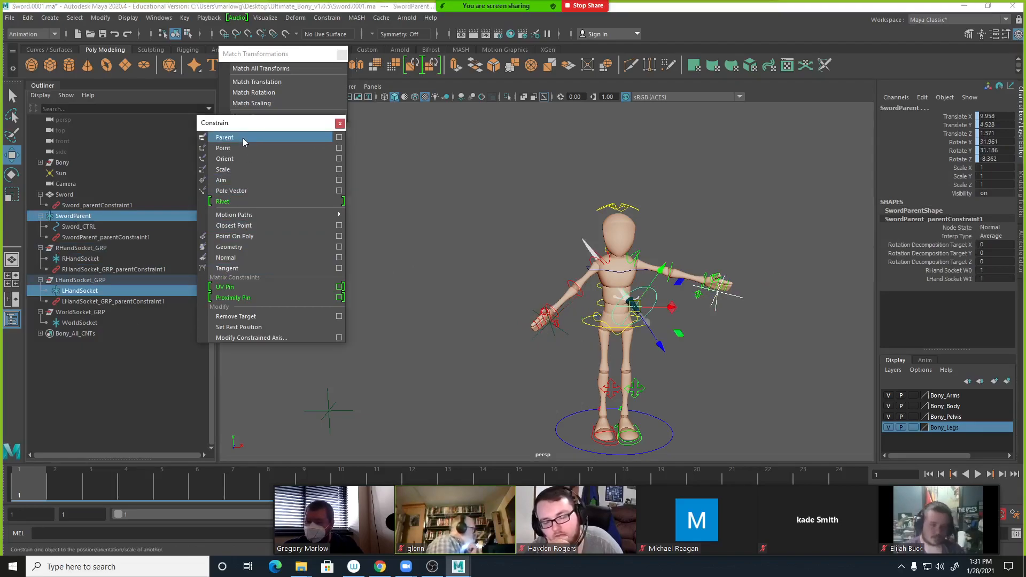
Add WorldSocket as a third parent constraint target of SwordParent and check the constraint's socket weights.
left_click(337, 415)
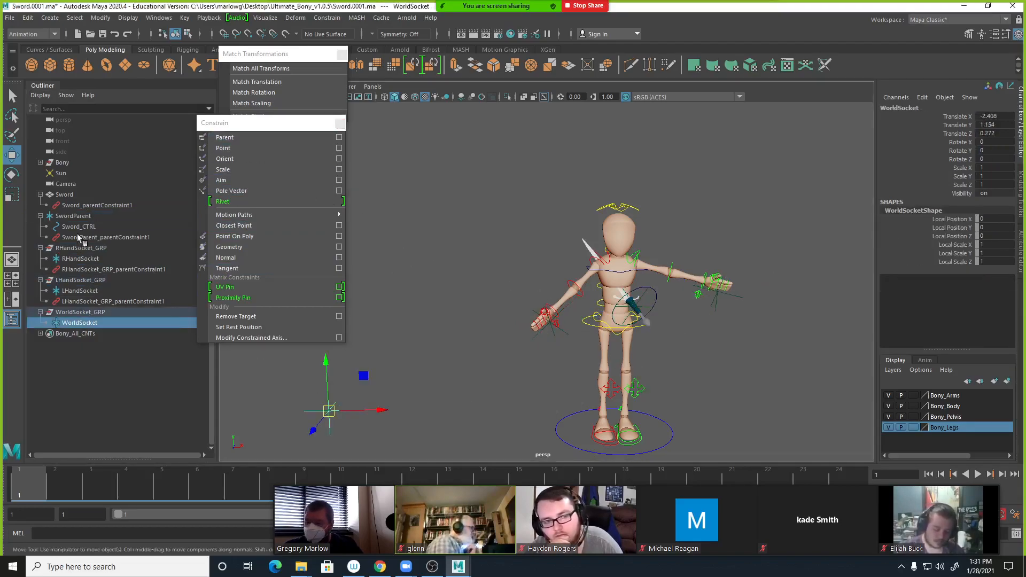
left_click(68, 216, "ctrl")
left_click(224, 137)
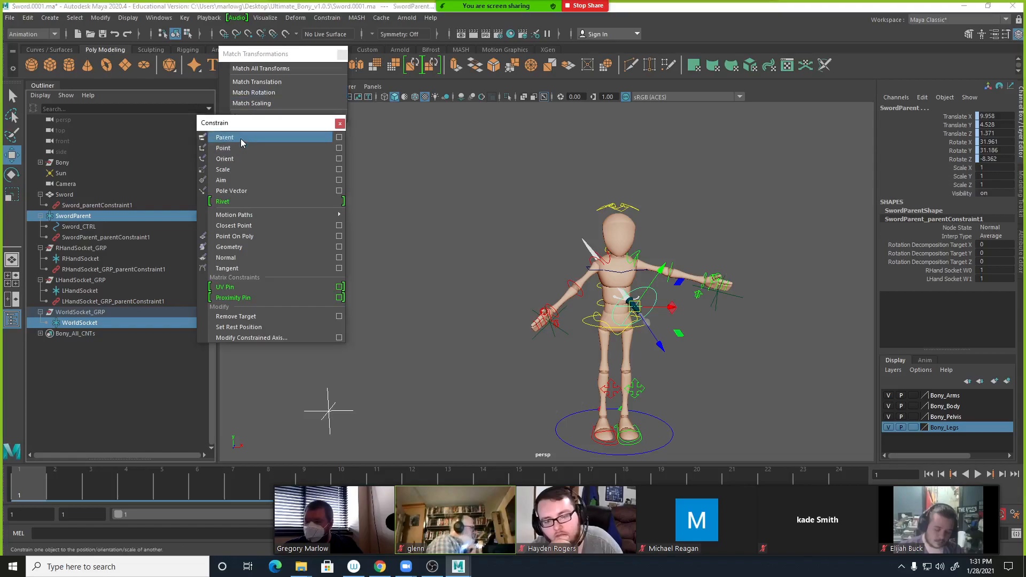
left_click(458, 246)
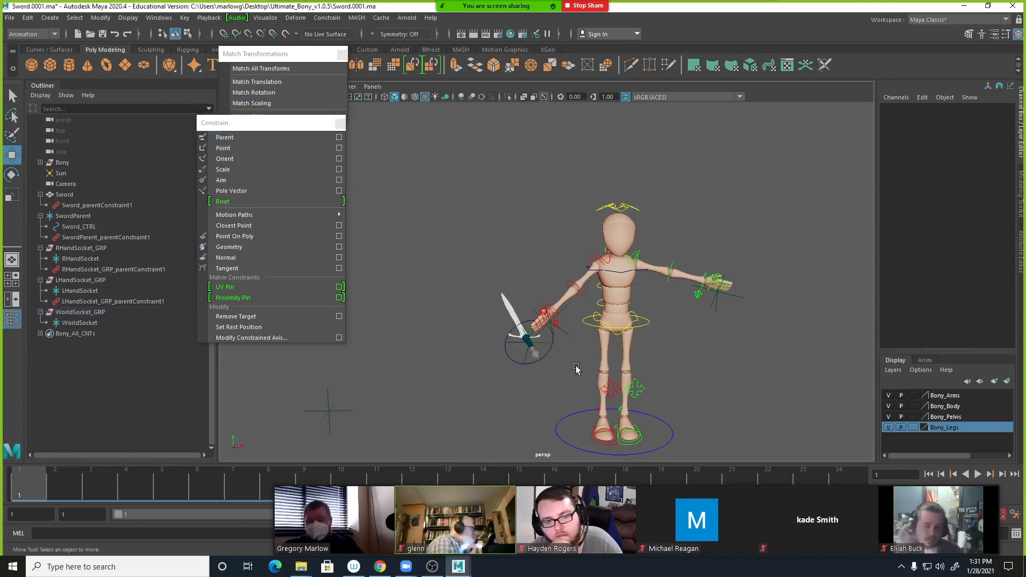
left_click(543, 343)
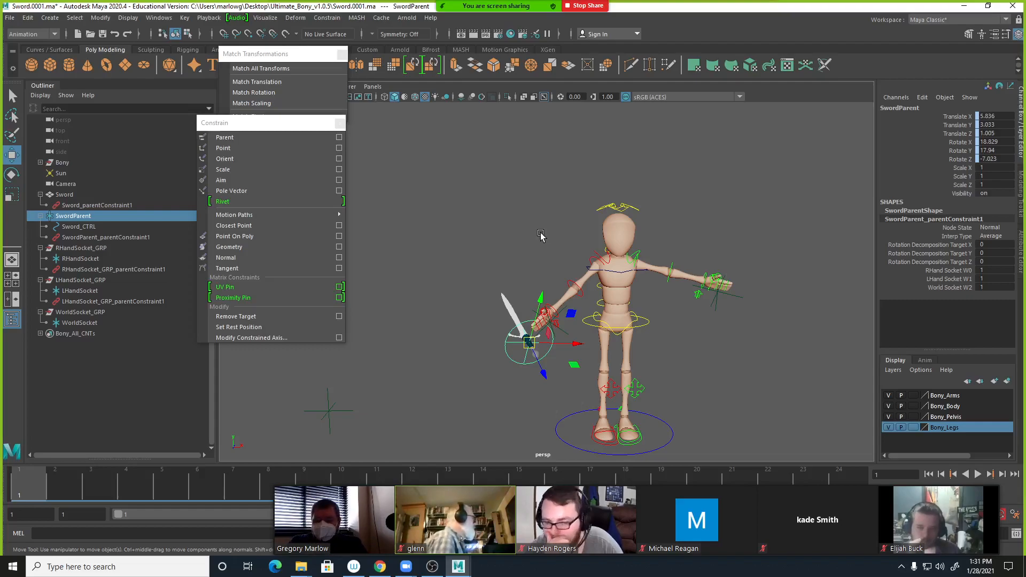
left_click(577, 160)
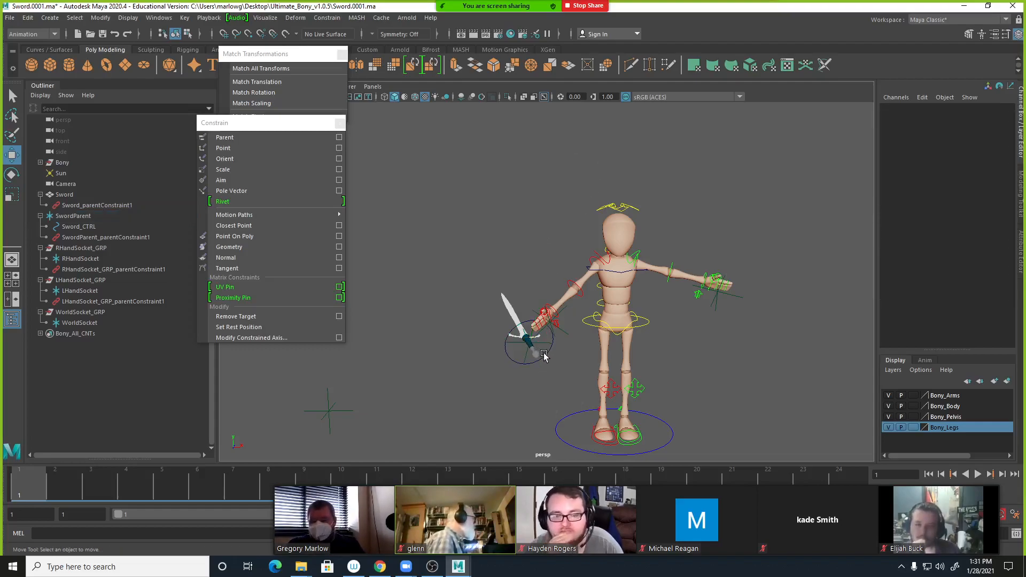
Add a keyable float attribute LHand to Sword_CTRL with minimum 0, maximum 1 and default 0.
left_click(549, 355)
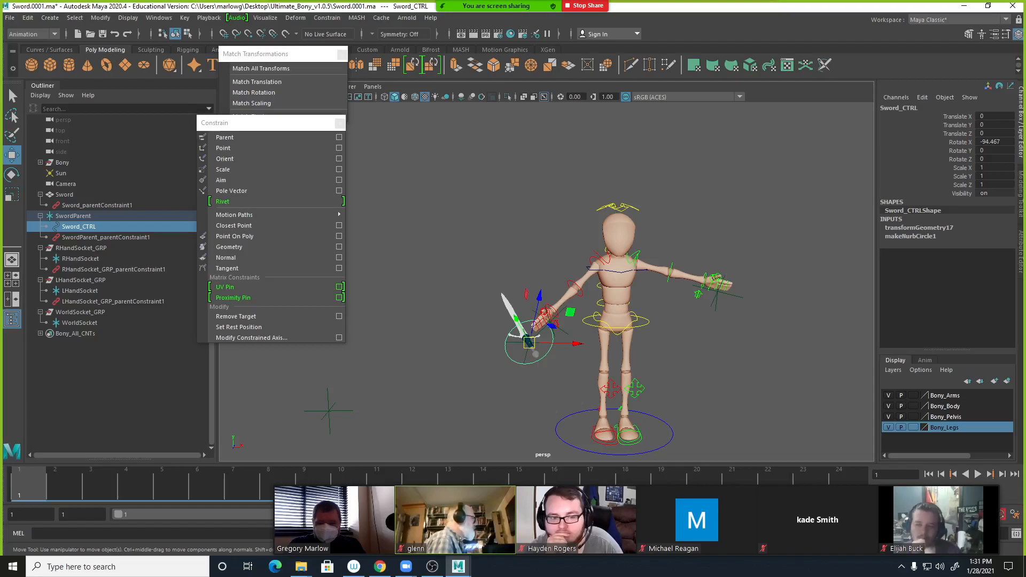
left_click(101, 18)
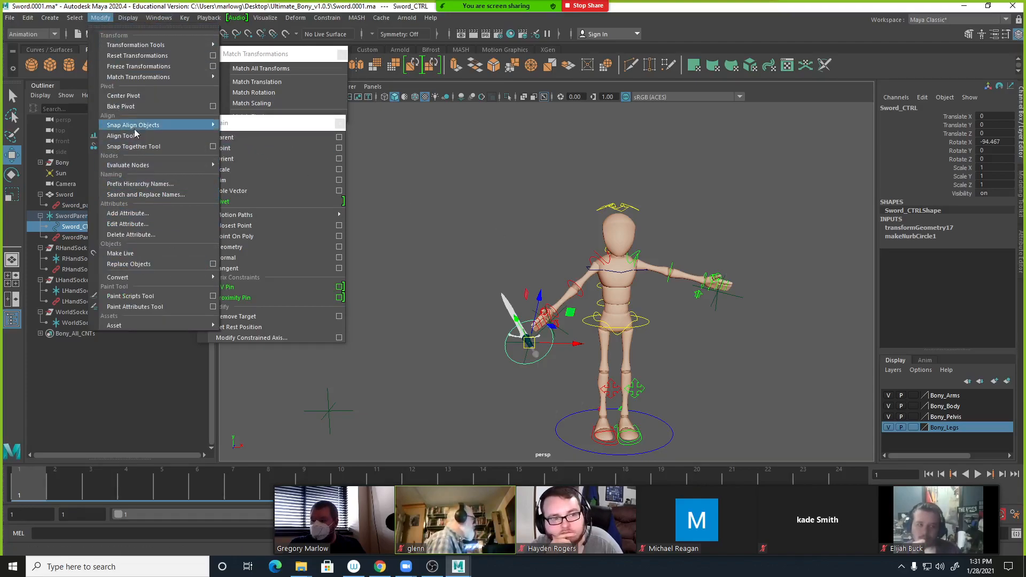
left_click(131, 213)
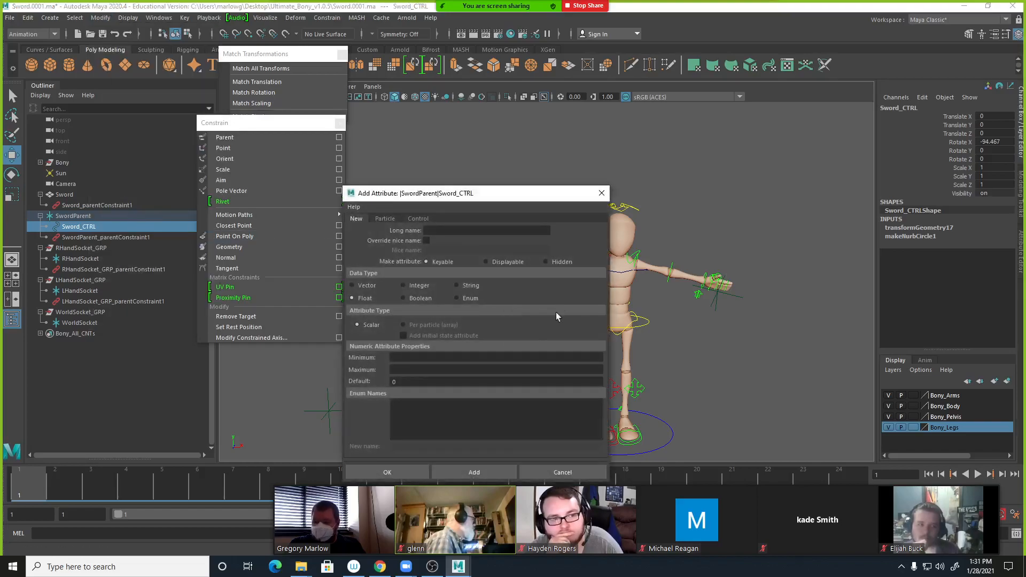
left_click(494, 357)
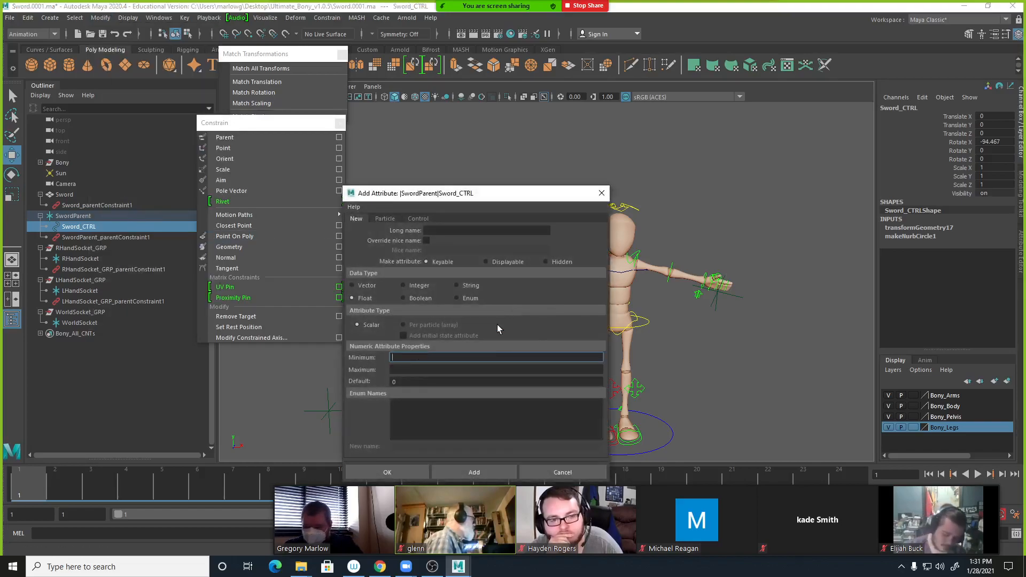
left_click(462, 230)
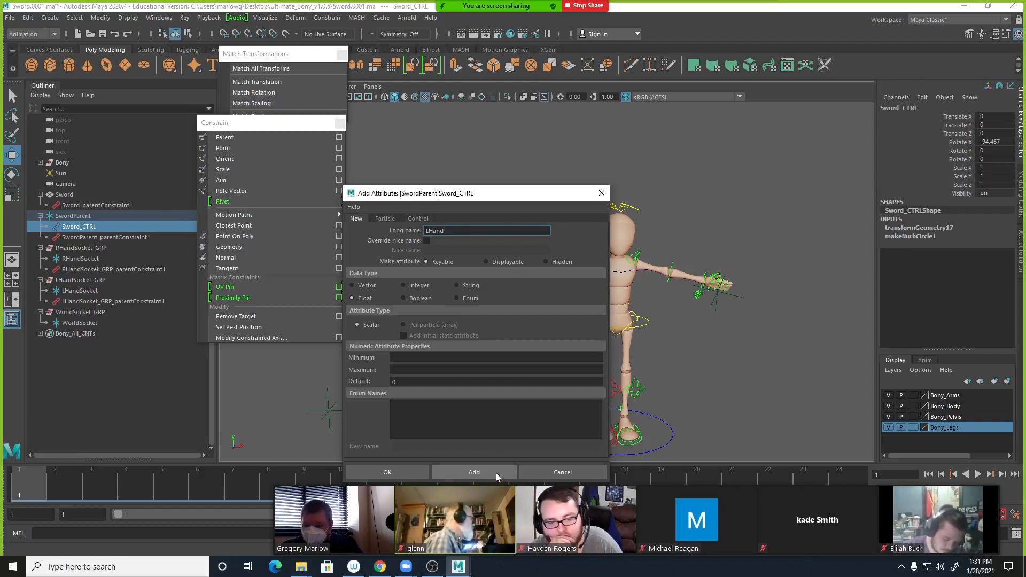
left_click(405, 359)
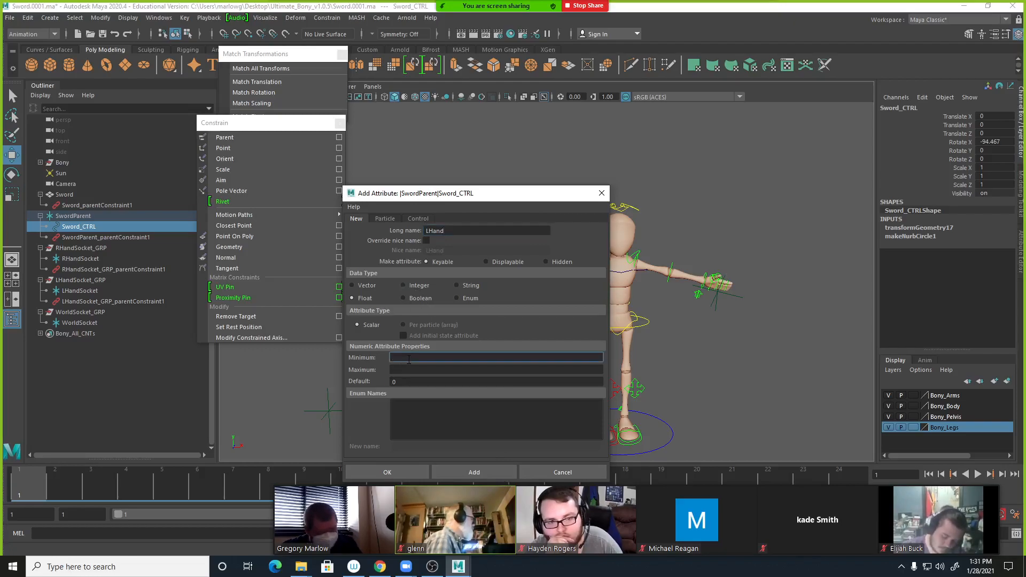
left_click(436, 370)
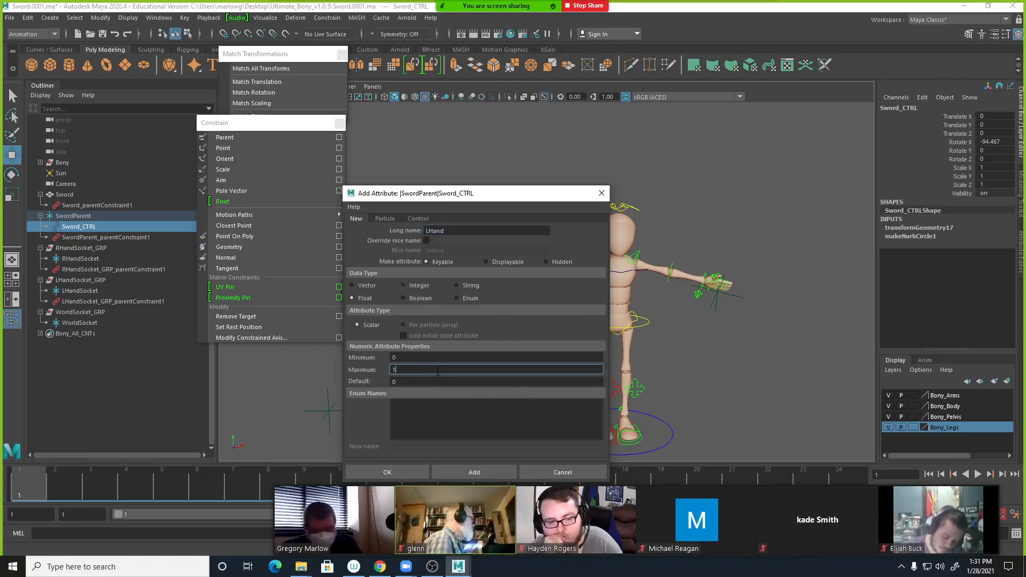
left_click(472, 473)
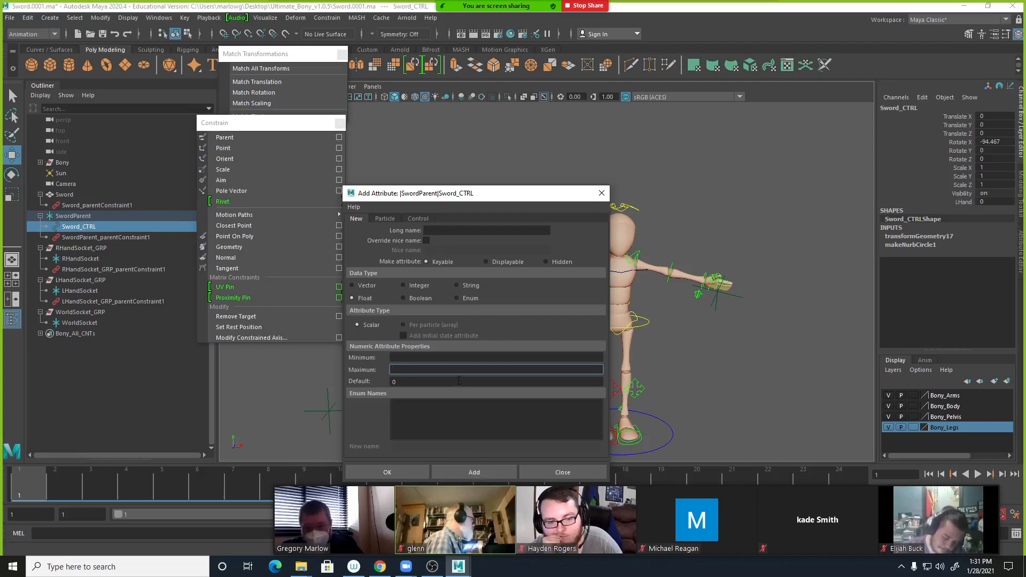
Add a keyable float attribute RHand to Sword_CTRL with minimum 0 and the same maximum as LHand.
left_click(441, 231)
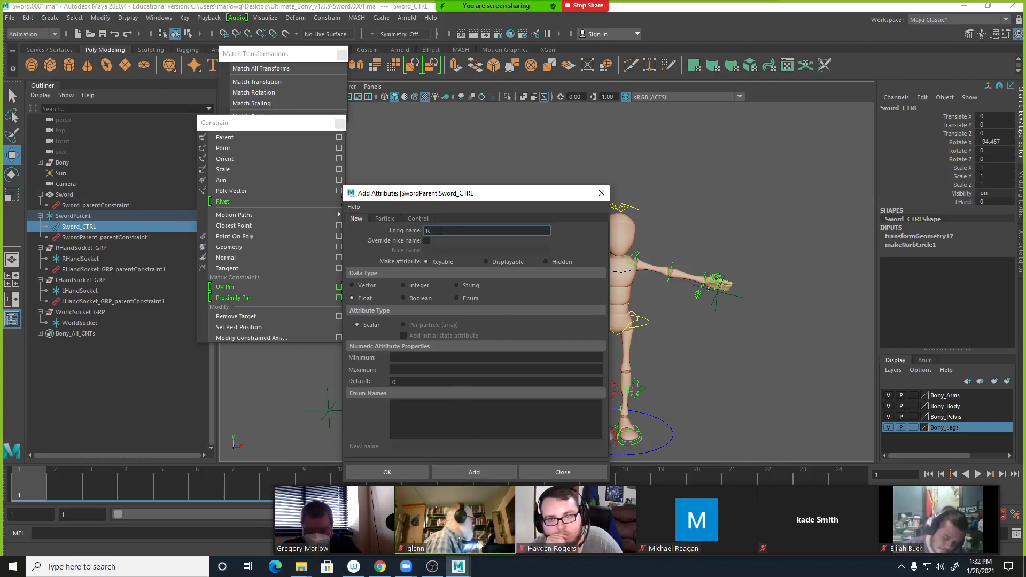
left_click(460, 358)
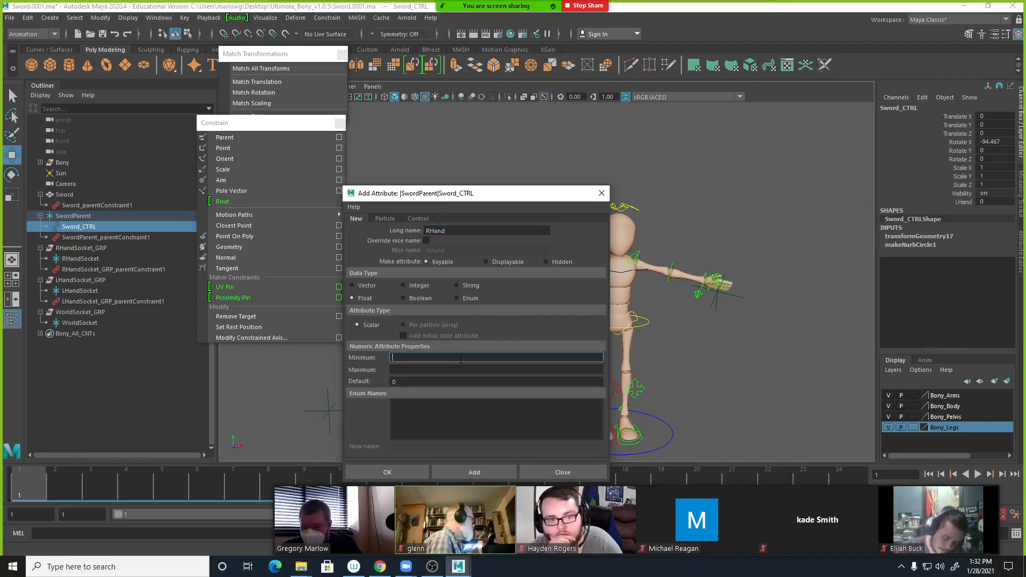
type("0")
left_click(475, 368)
left_click(473, 471)
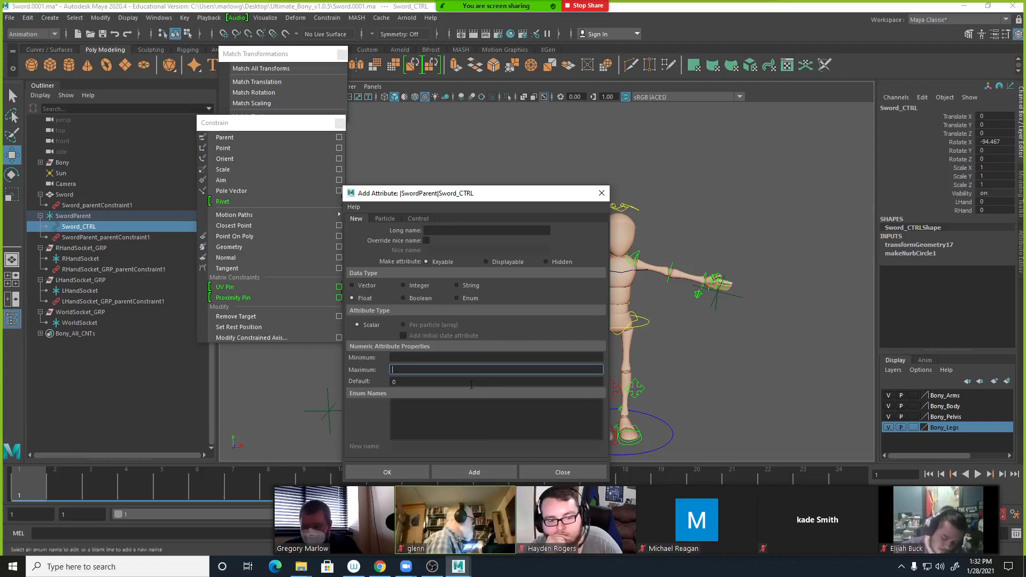
Add a keyable float attribute World to Sword_CTRL with minimum 0 and maximum 1, and finish adding attributes.
type("World")
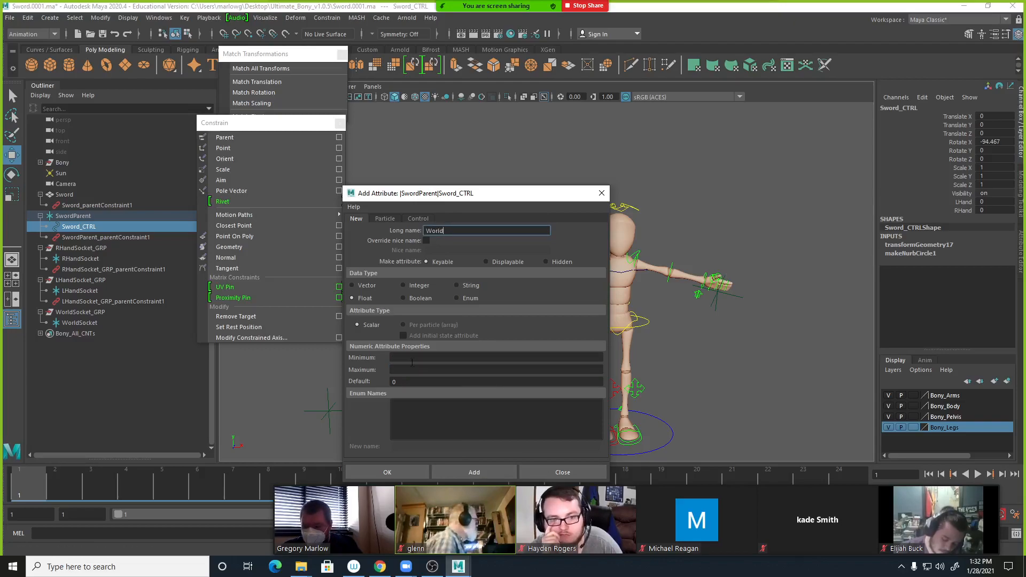
left_click(494, 358)
type("0")
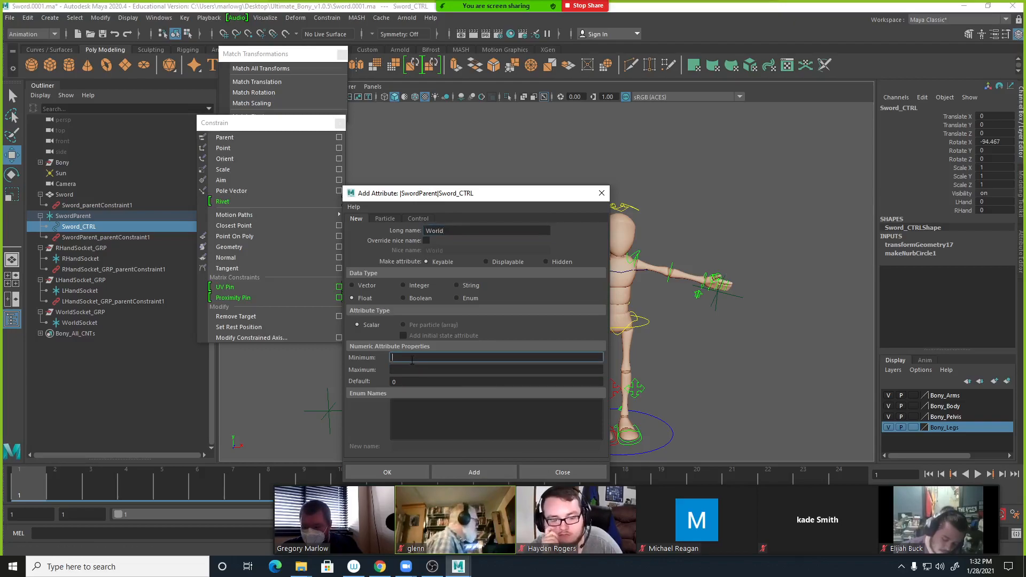
left_click(488, 368)
type("1")
key("Return")
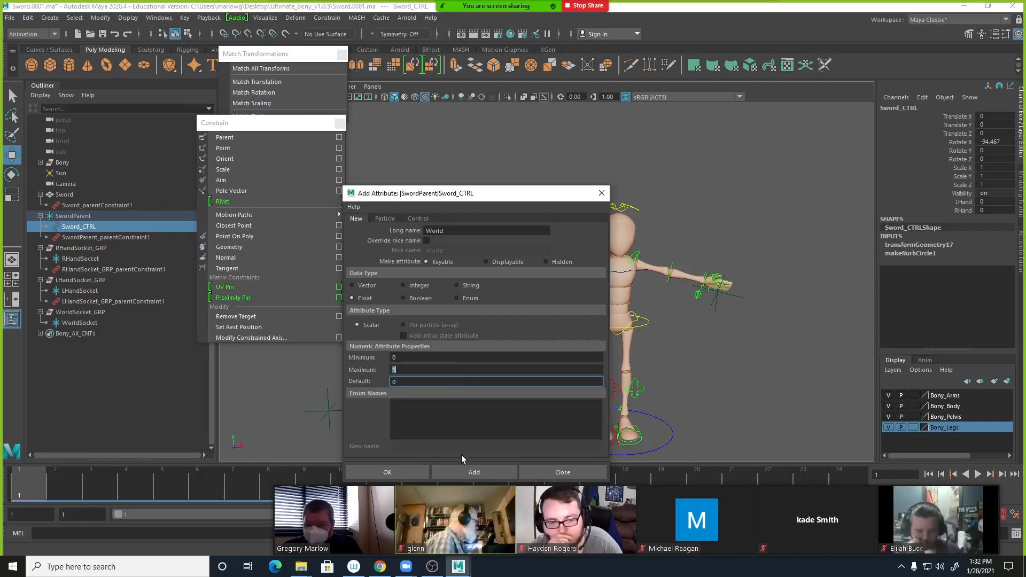
left_click(473, 472)
left_click(601, 193)
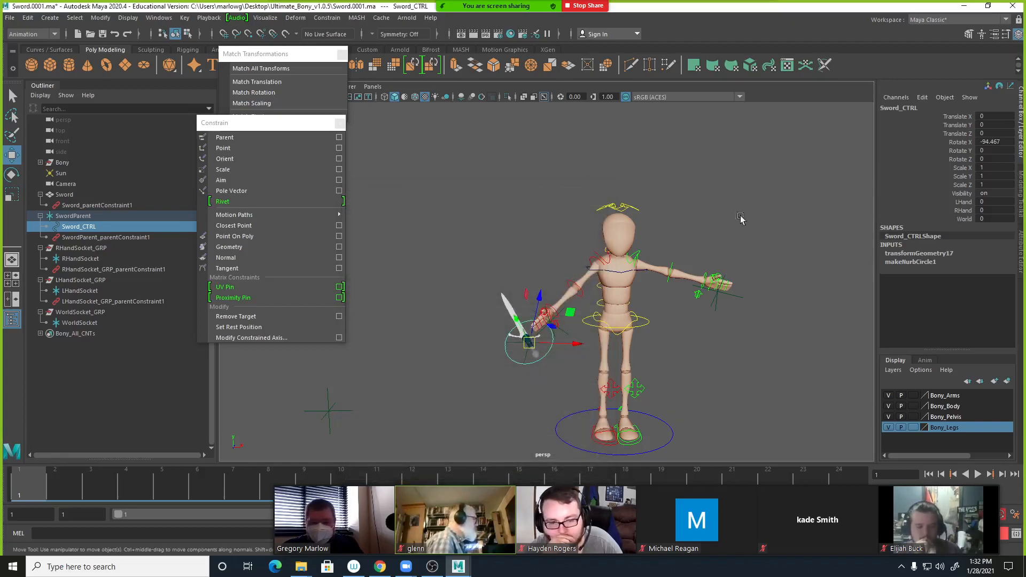
Open the Connection Editor and move its window clear of the character.
left_click(963, 203)
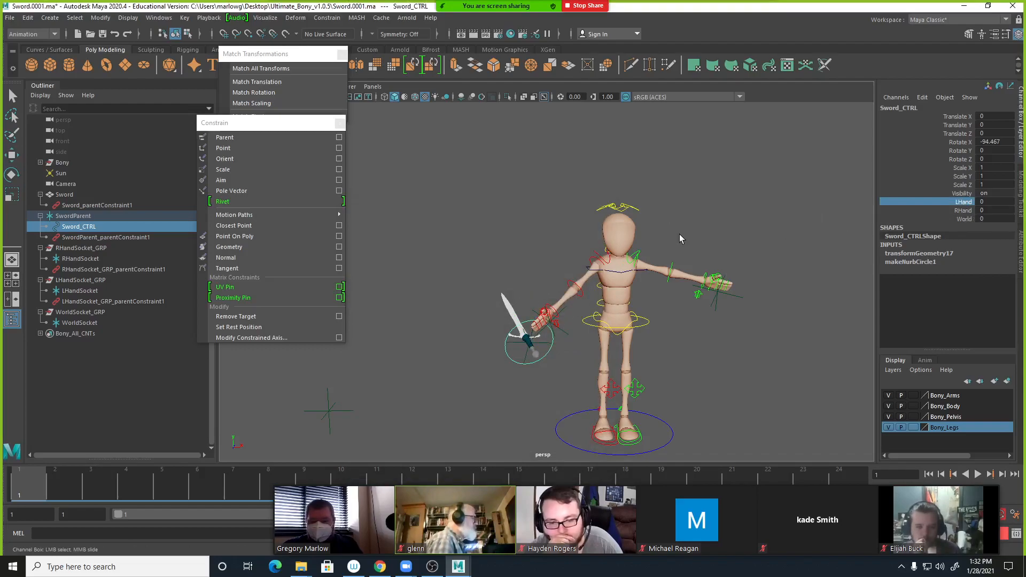
left_click(545, 343)
key("w")
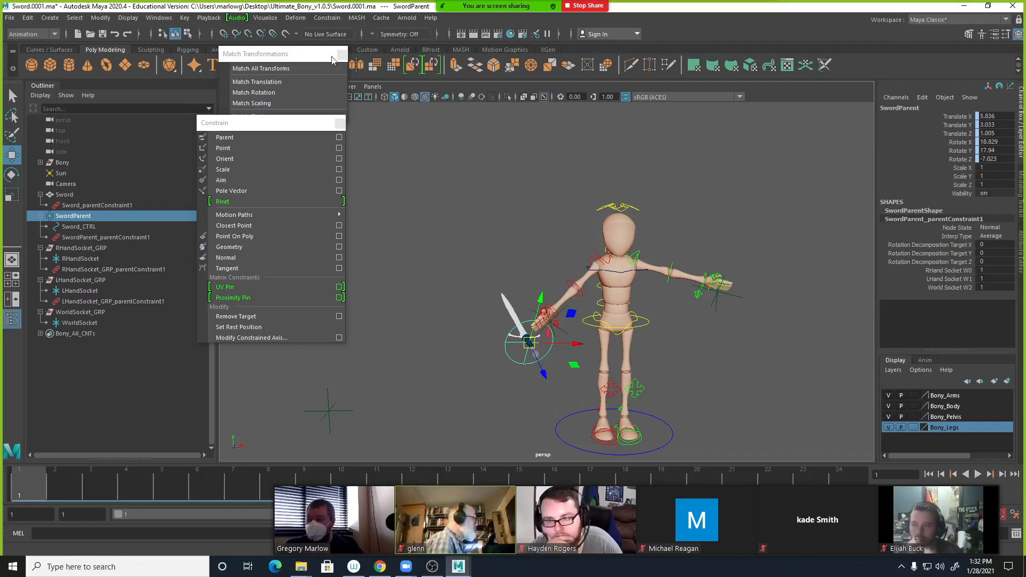
left_click(161, 19)
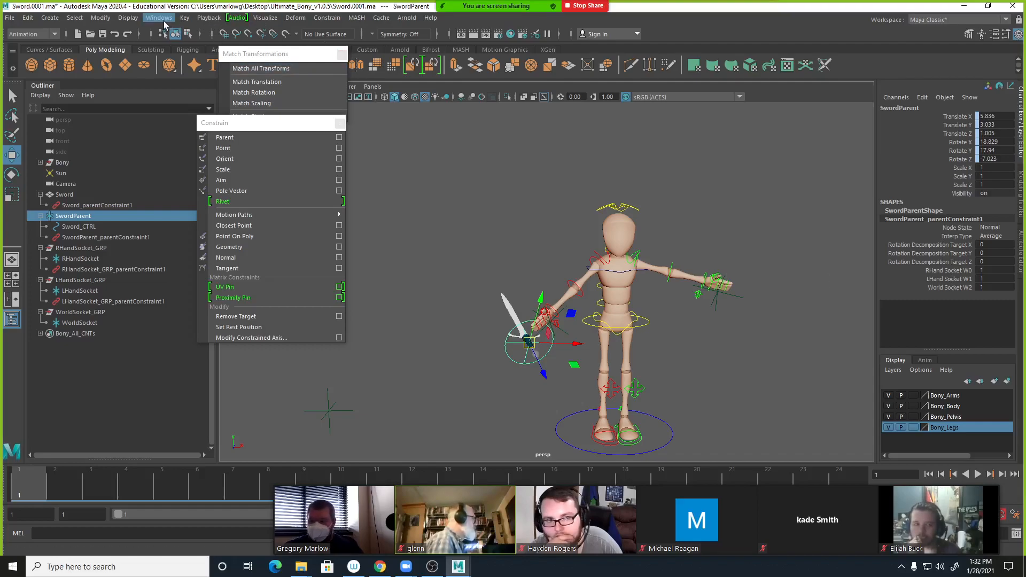
mouse_move(230, 55)
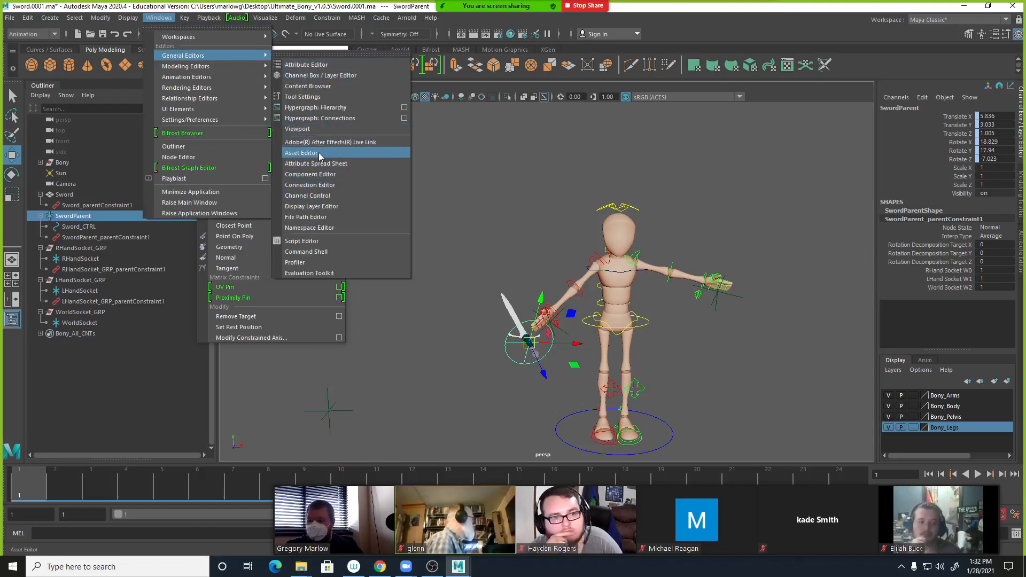
left_click(313, 185)
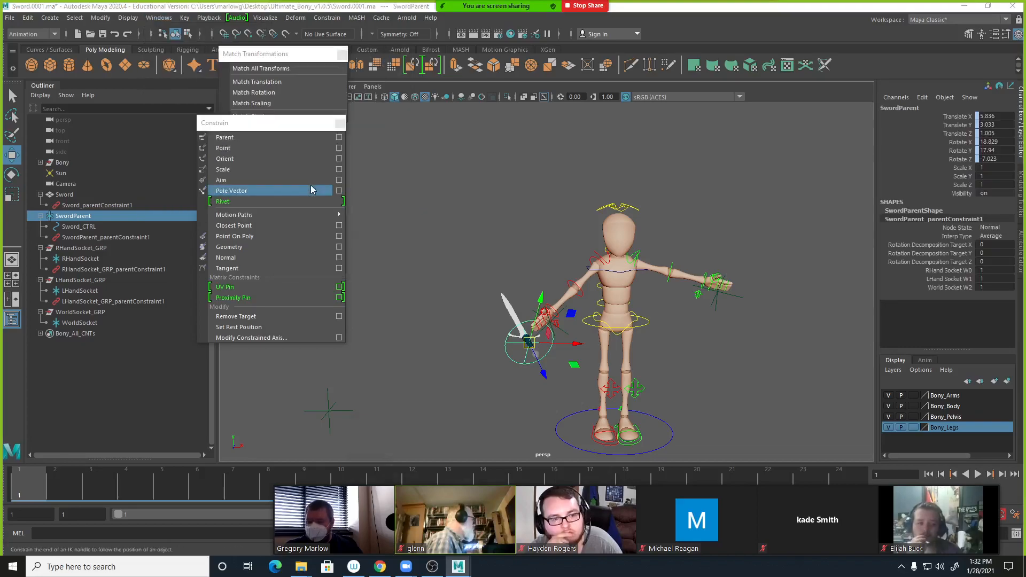
left_click_drag(466, 200, 248, 66)
Load Sword_CTRL as the output side and SwordParent_parentConstraint1 as the input side of the Connection Editor.
left_click(532, 176)
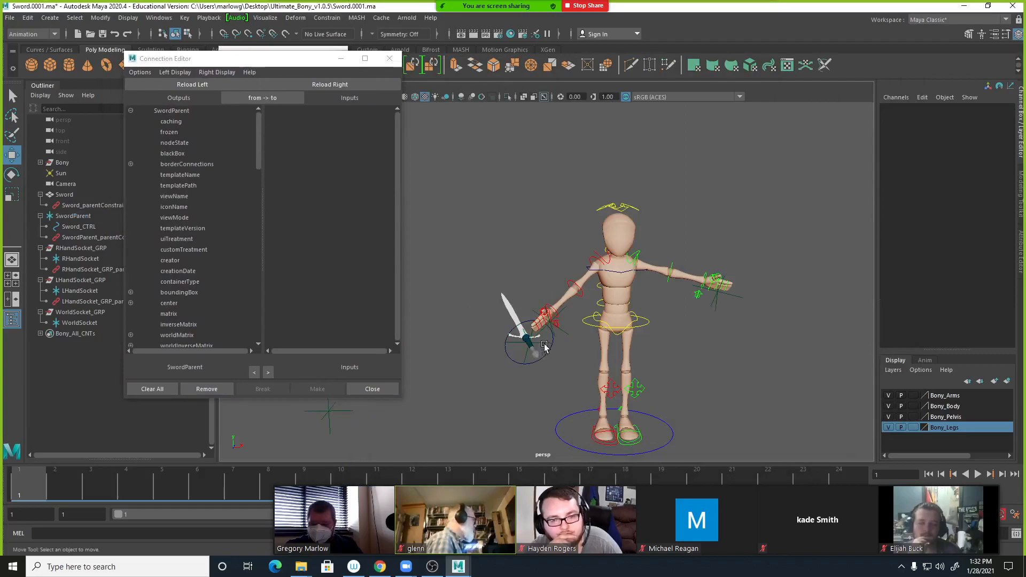
left_click(544, 360)
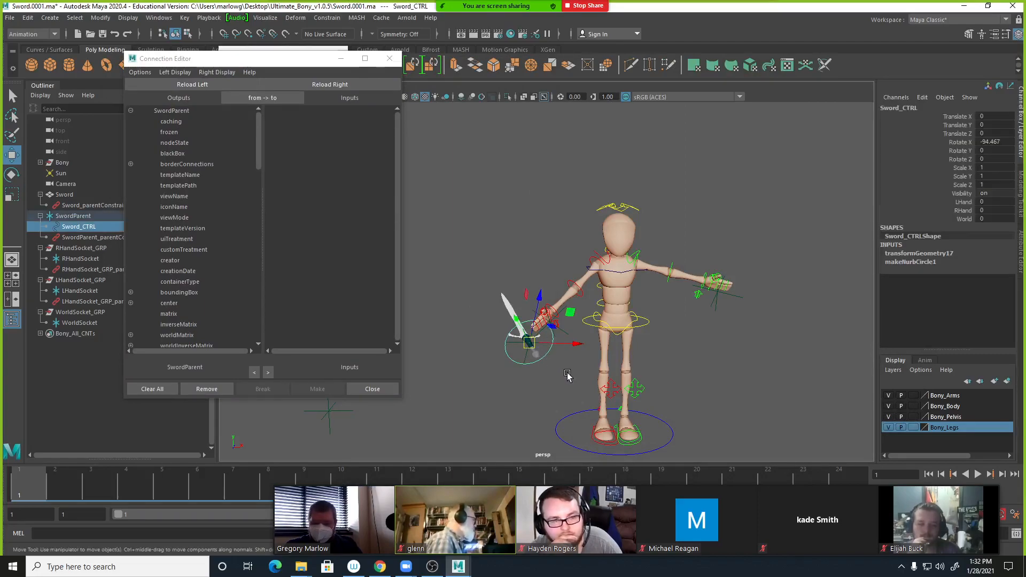
left_click(211, 84)
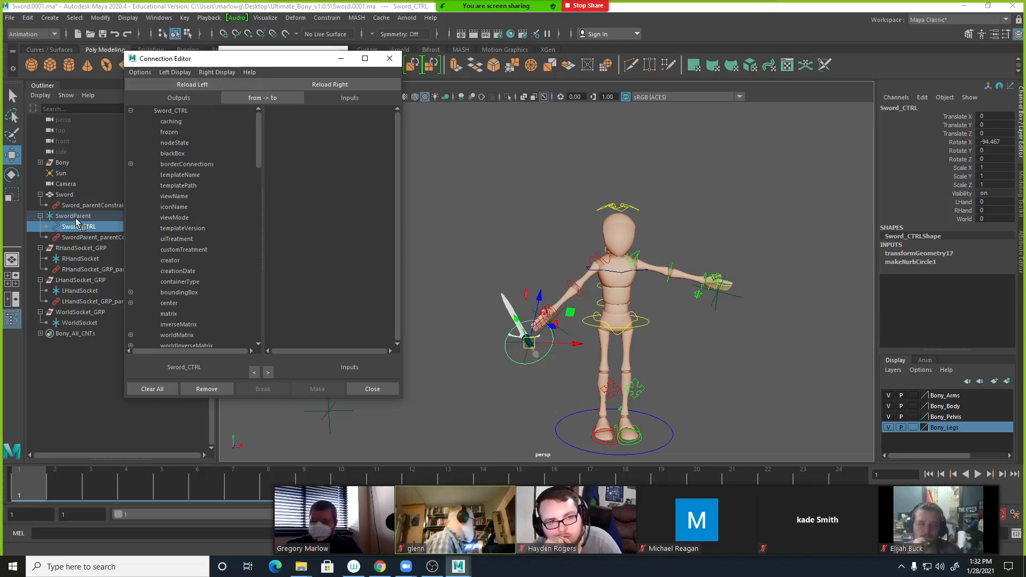
left_click(67, 238)
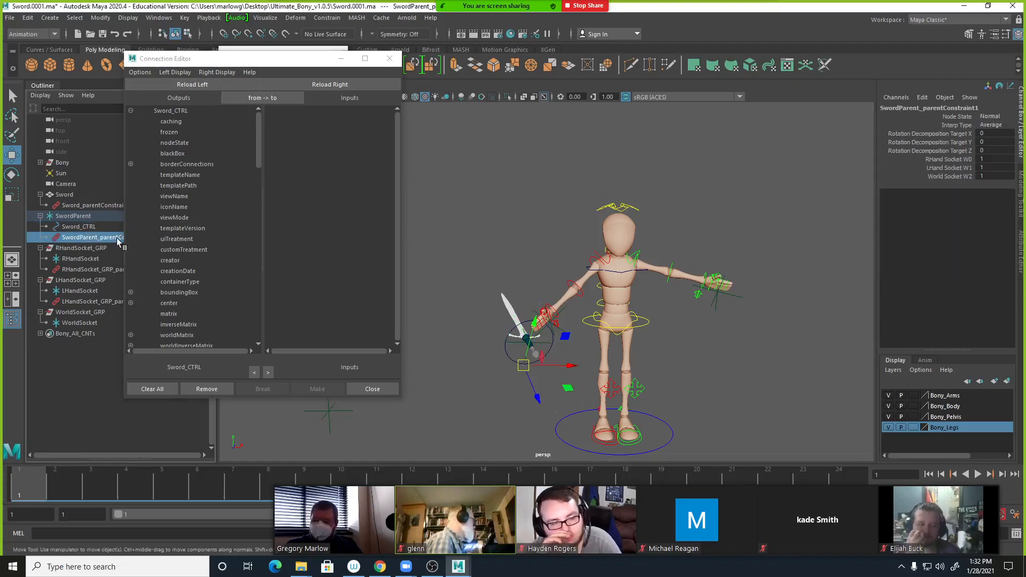
left_click(331, 84)
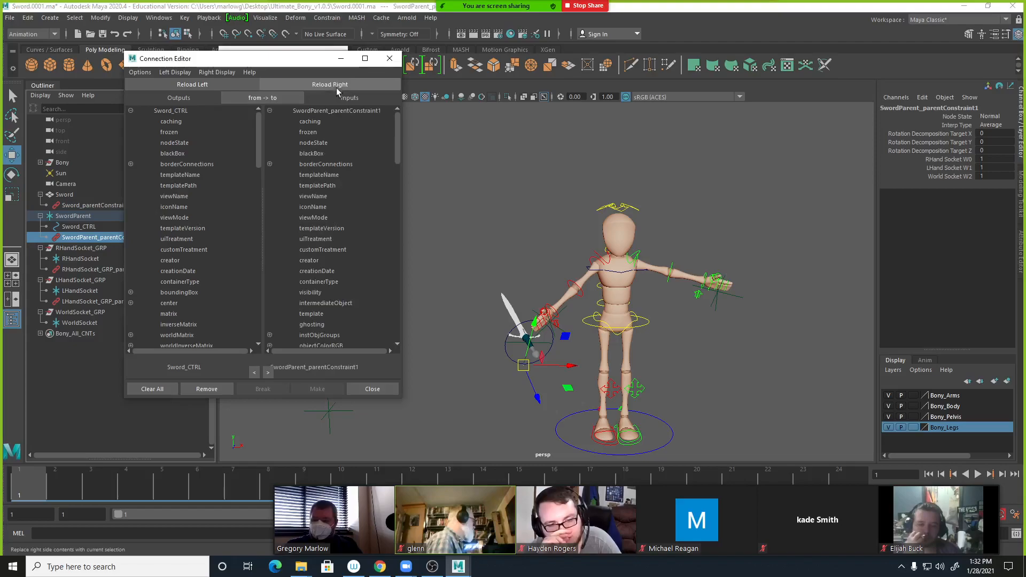
Connect Sword_CTRL's LHand attribute to the parent constraint's LHandSocketW1 weight.
scroll(216, 262, "down", 20)
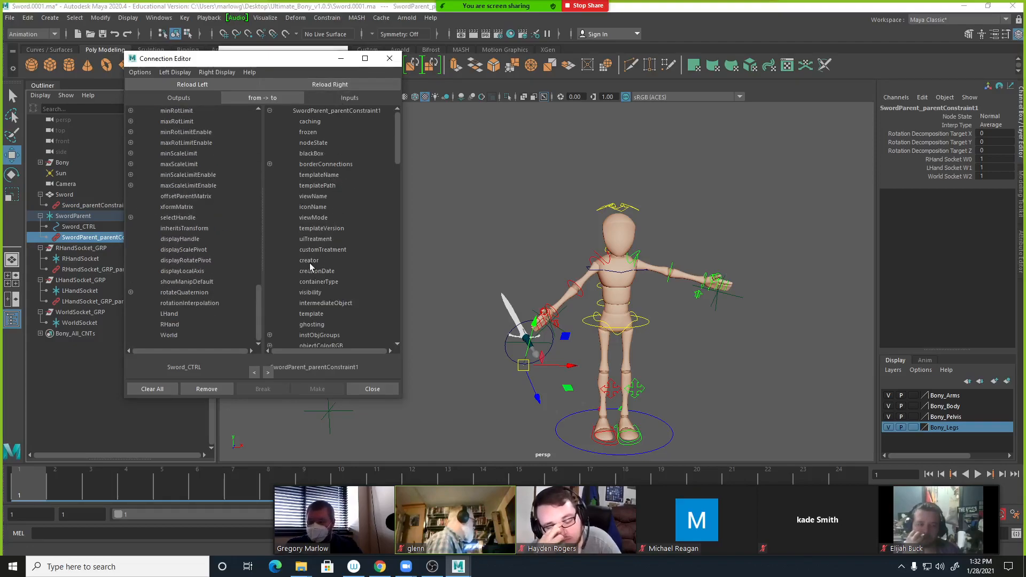
scroll(308, 271, "down", 5)
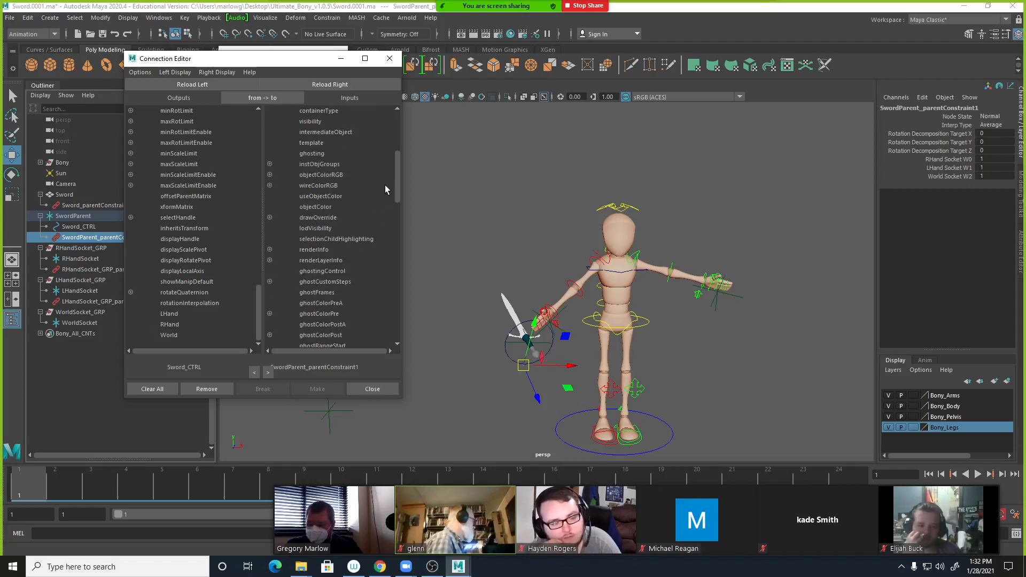
left_click_drag(399, 182, 386, 298)
left_click(269, 239)
left_click(269, 250)
left_click(269, 239)
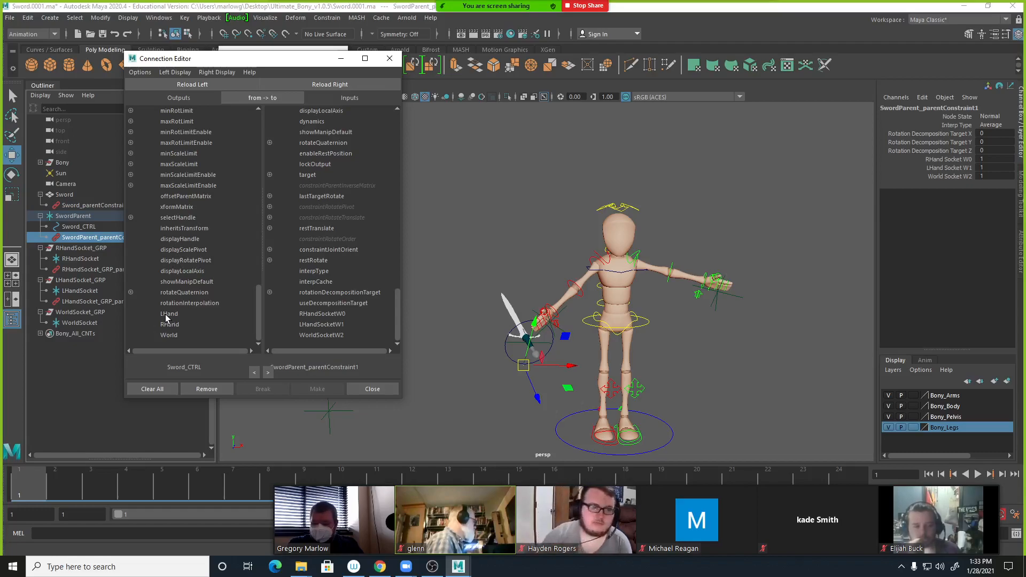
left_click(168, 314)
left_click(329, 325)
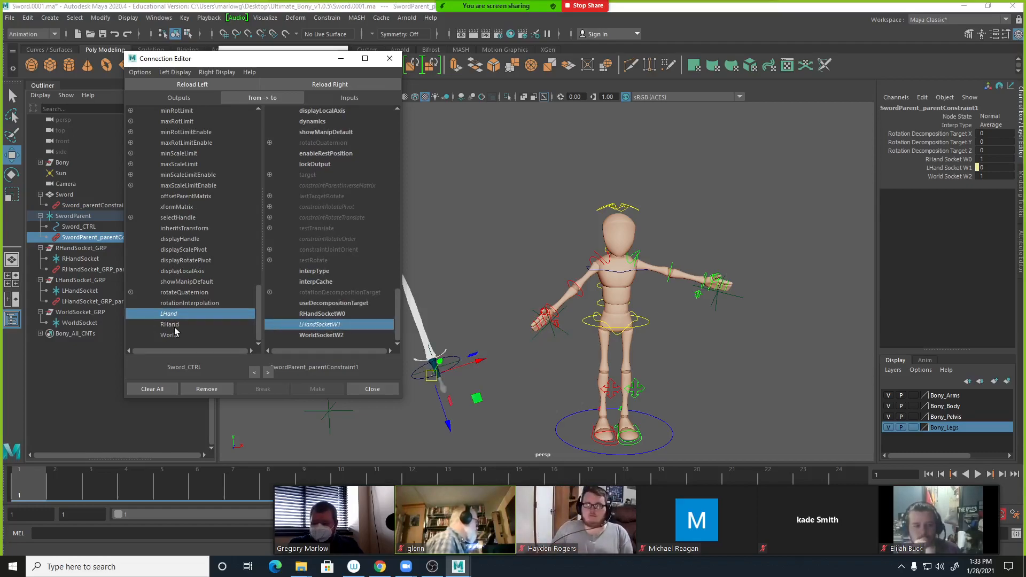
Connect Sword_CTRL's RHand attribute to RHandSocketW0 and its World attribute to WorldSocketW2.
left_click(171, 324)
left_click(315, 315)
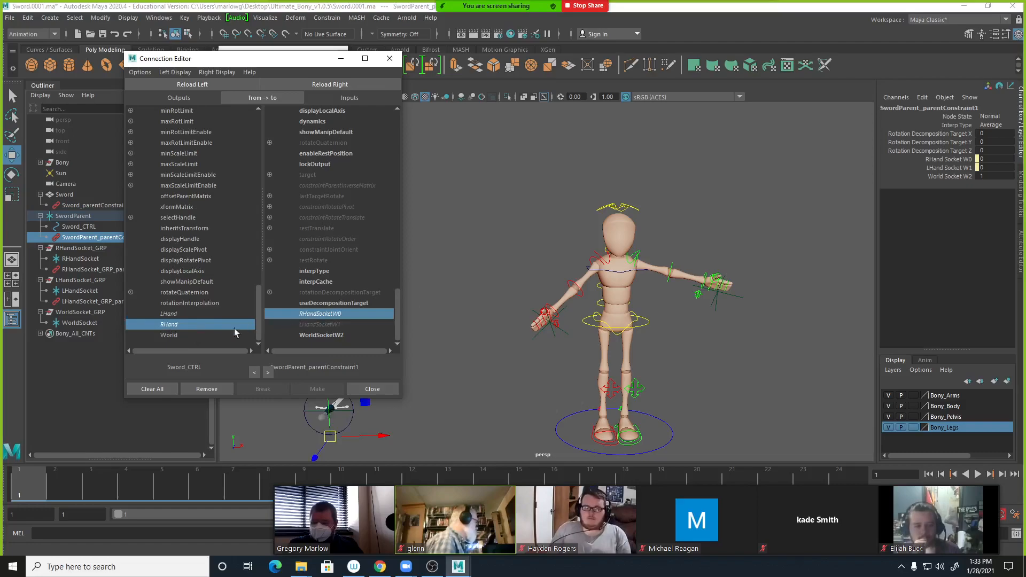
left_click(170, 336)
left_click(316, 335)
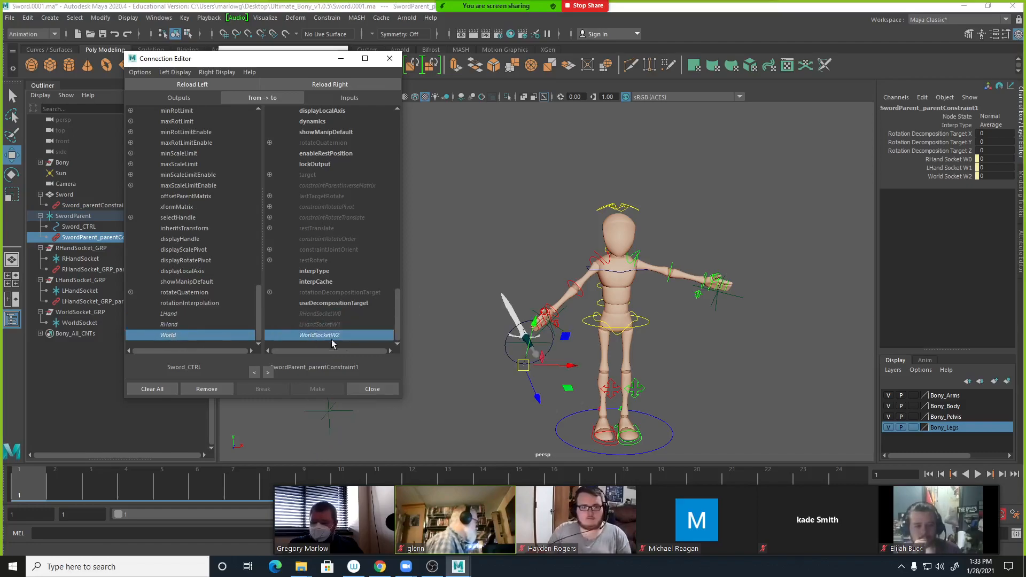
Set the LHand attribute of Sword_CTRL to 1 to test the left-hand socket.
left_click(516, 233)
left_click(514, 359)
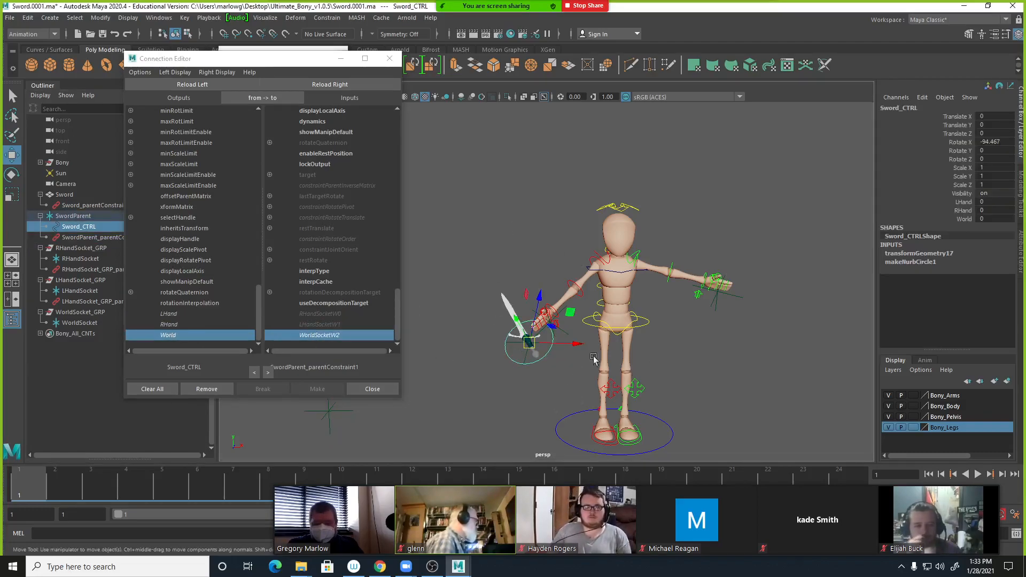
double_click(984, 203)
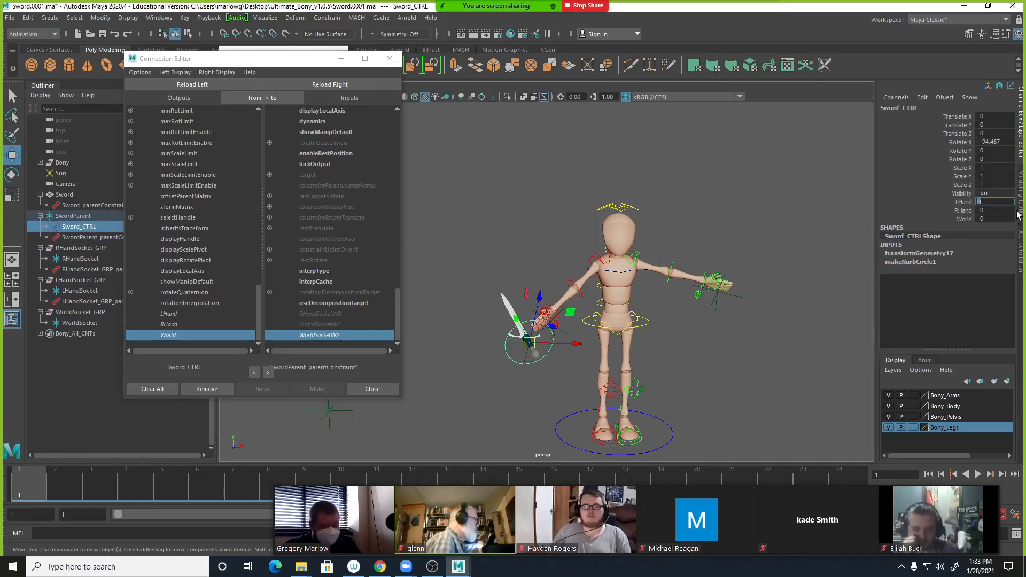
type("1")
key("Return")
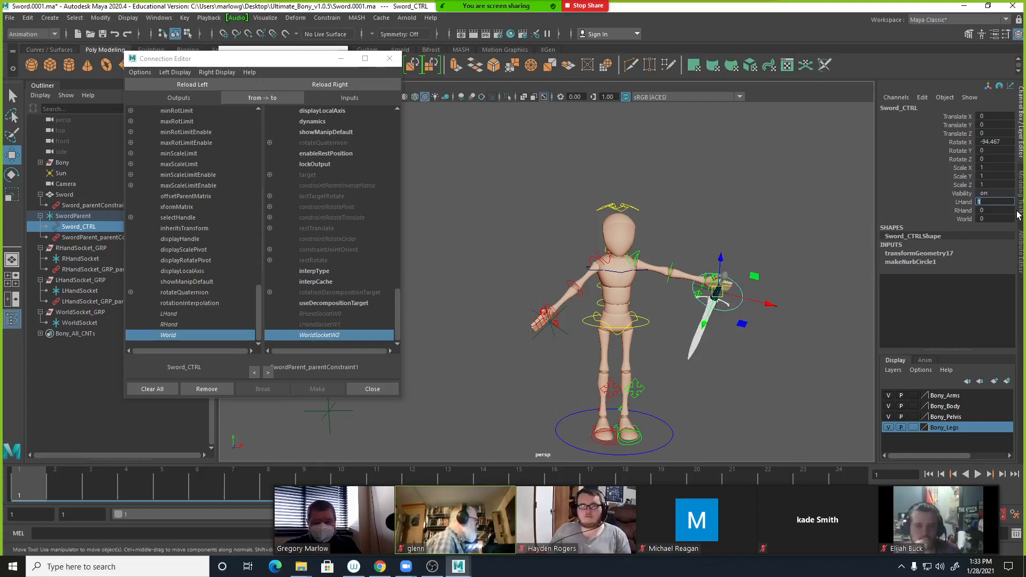
Set the Rotate X value of Sword_CTRL to 0 while the sword is in the left hand.
left_click(768, 234)
left_click(740, 288)
left_click_drag(804, 327, 838, 276, "alt")
left_click(825, 331)
left_click(726, 308)
key("e")
left_click(839, 275)
left_click(770, 326)
left_click(997, 142)
type("0")
key("Return")
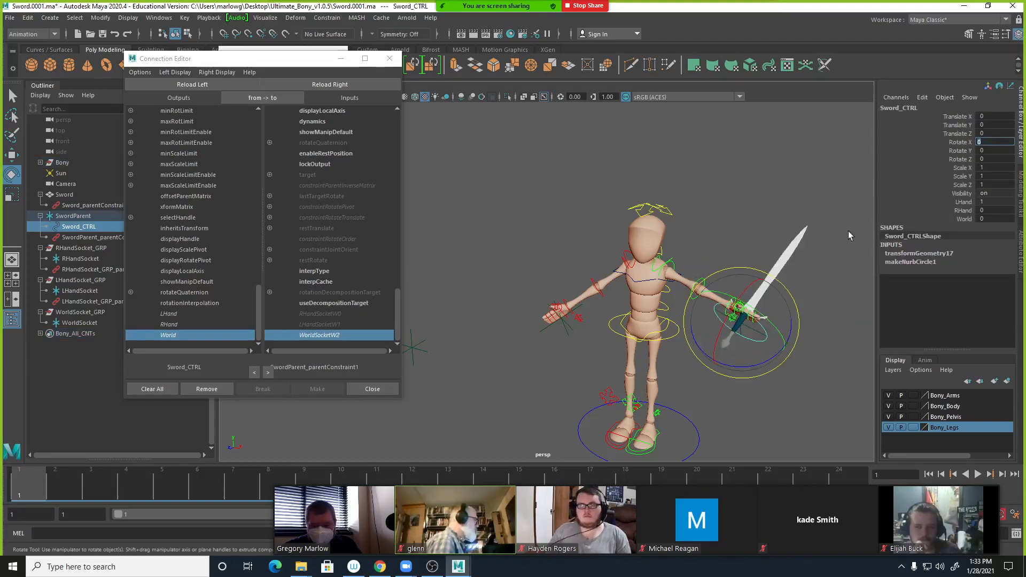
Rotate Sword_CTRL about its X axis to about 97.6 degrees in the left hand.
left_click(784, 245)
left_click(767, 329)
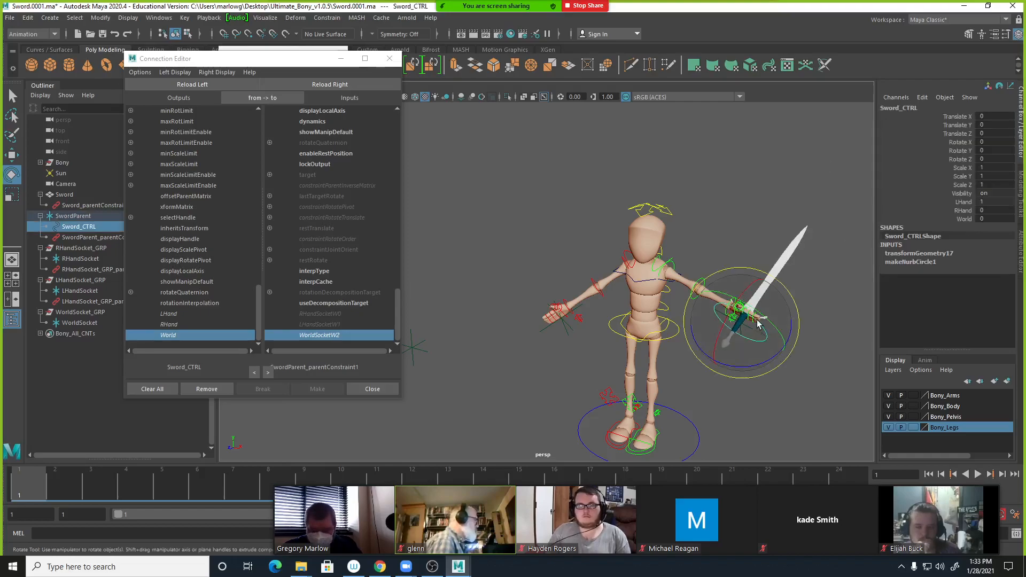
left_click_drag(729, 285, 711, 357)
left_click(793, 239)
left_click_drag(715, 317, 735, 321, "alt")
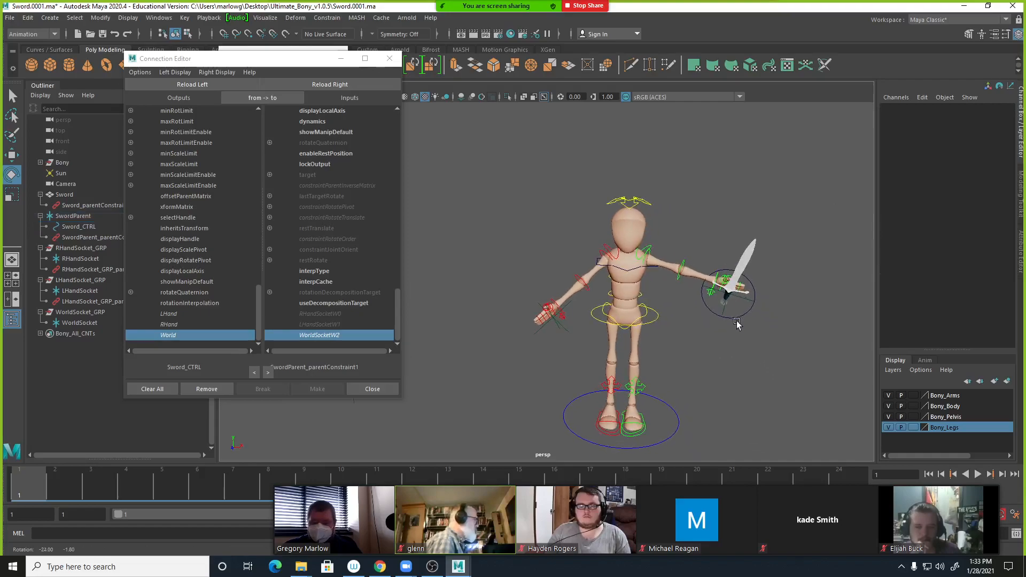
Switch the sword to the right hand by setting Sword_CTRL's LHand to 0 and RHand to 1.
left_click(742, 314)
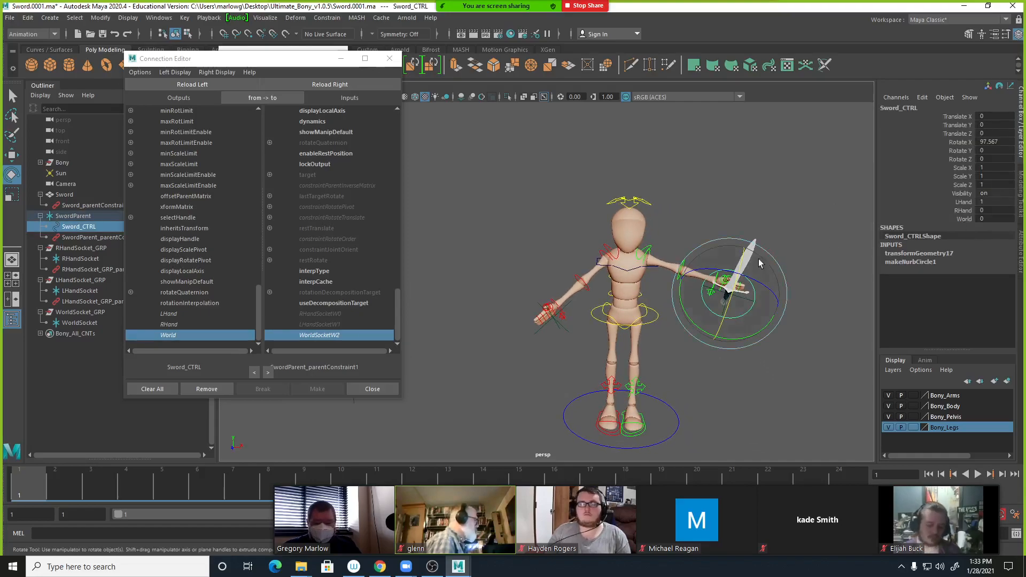
left_click(965, 211)
middle_click_drag(652, 329, 686, 326)
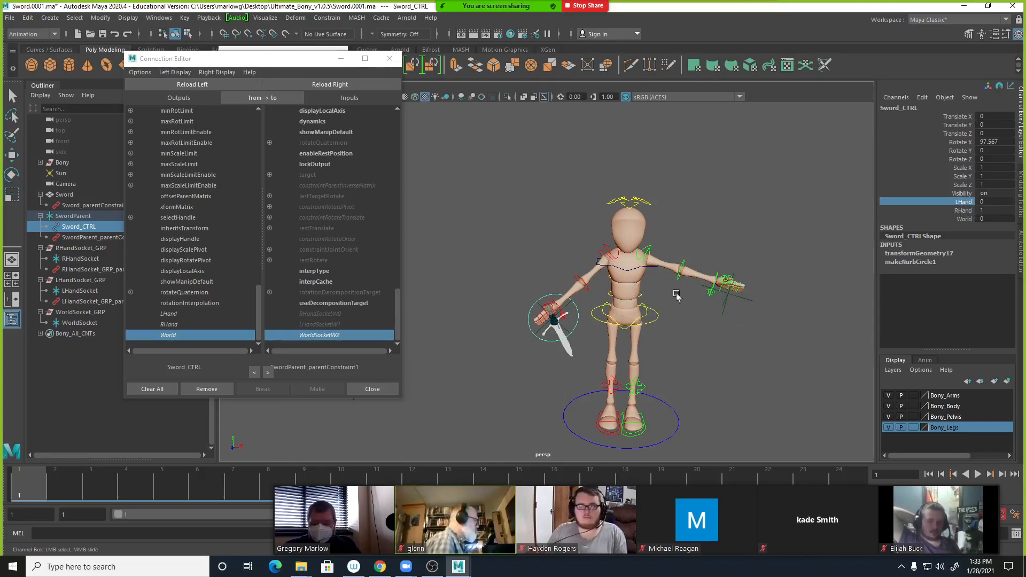
Rotate Sword_CTRL about its X axis to about -91.3 degrees in the right hand.
left_click(557, 265)
left_click(569, 306)
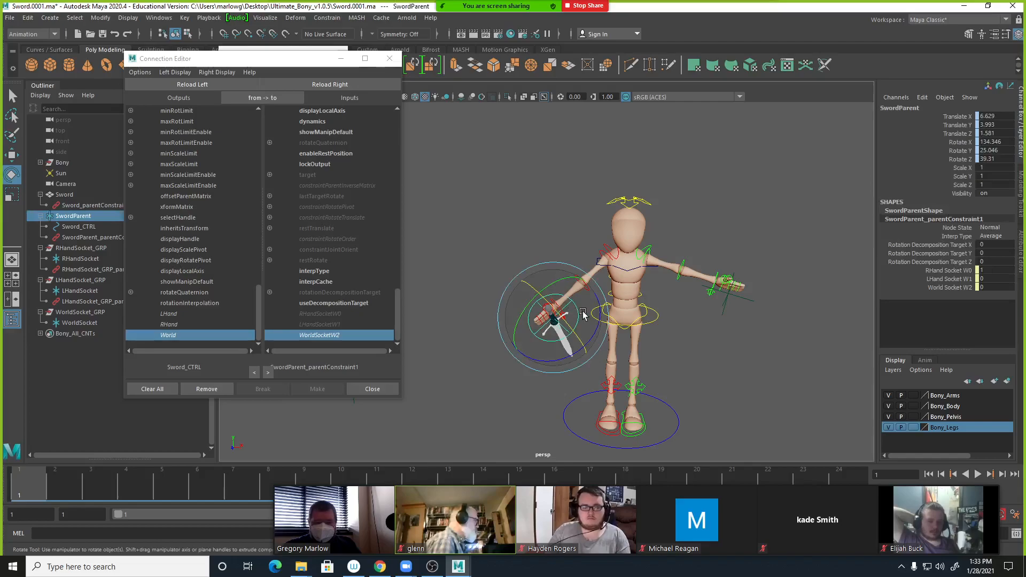
left_click(768, 362)
left_click(577, 324)
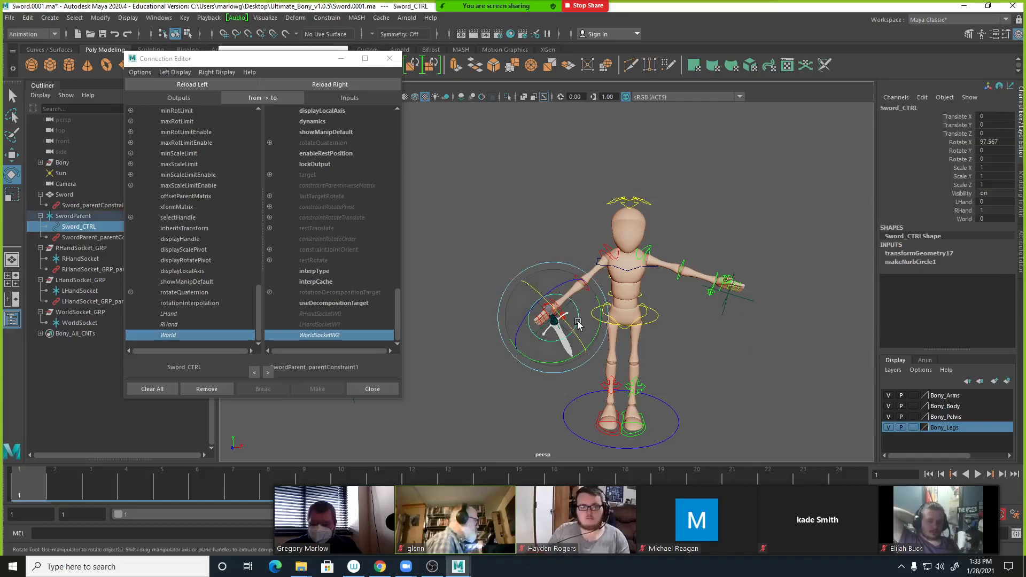
left_click_drag(572, 330, 669, 354)
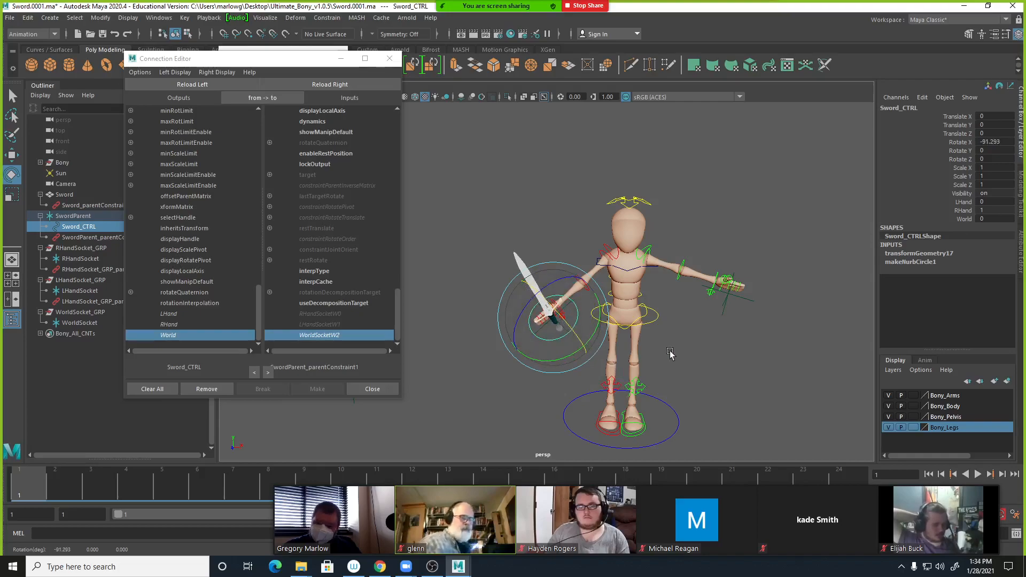
Examine the placement and orientation of the LHandSocket and SwordParent locators relative to the character's hands.
left_click(730, 298)
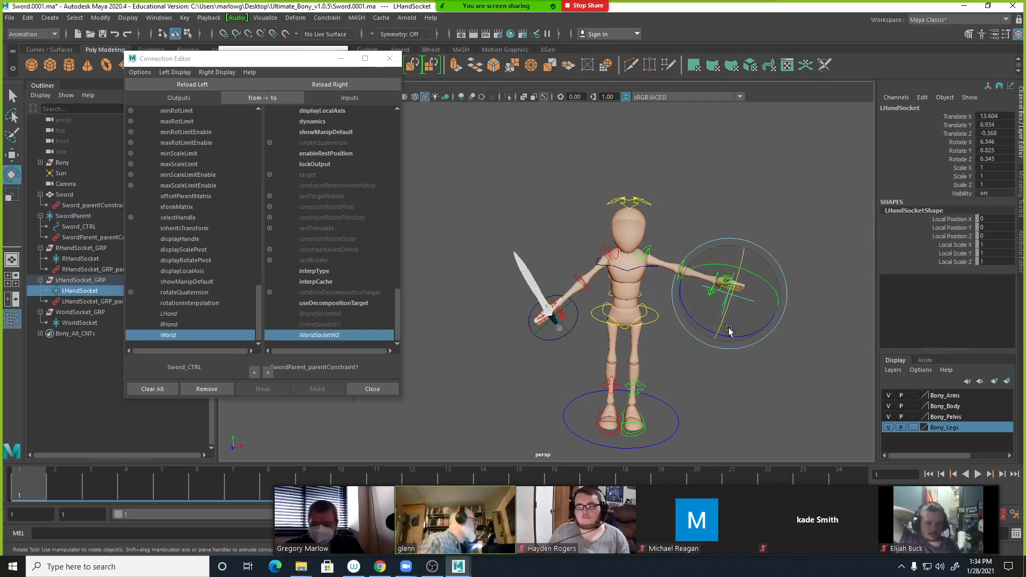
key("w")
left_click_drag(721, 314, 720, 274, "alt")
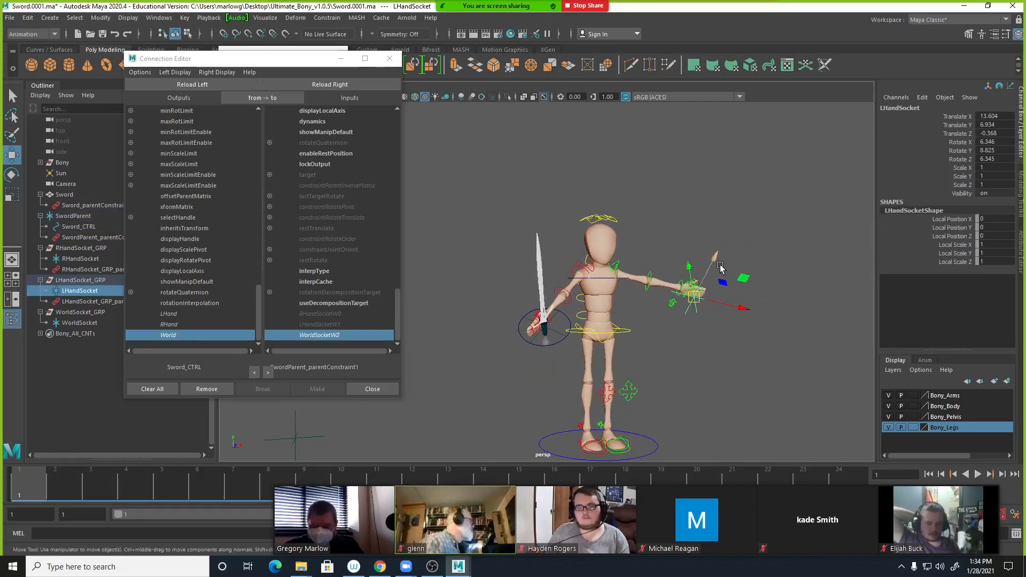
right_click_drag(707, 281, 879, 316, "alt")
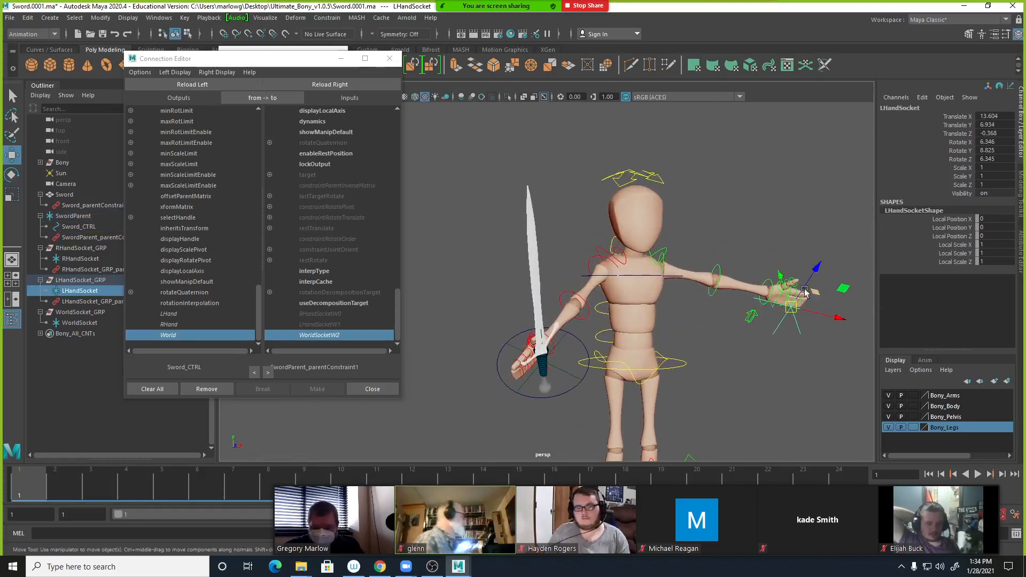
left_click(570, 374)
left_click_drag(698, 383, 634, 315, "alt")
right_click_drag(865, 279, 778, 268, "alt")
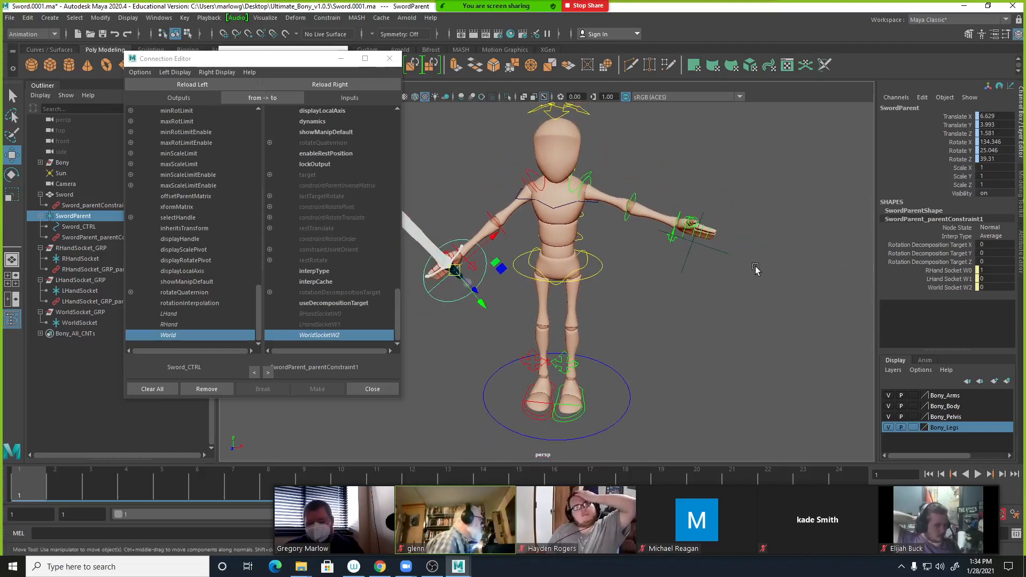
left_click(690, 261)
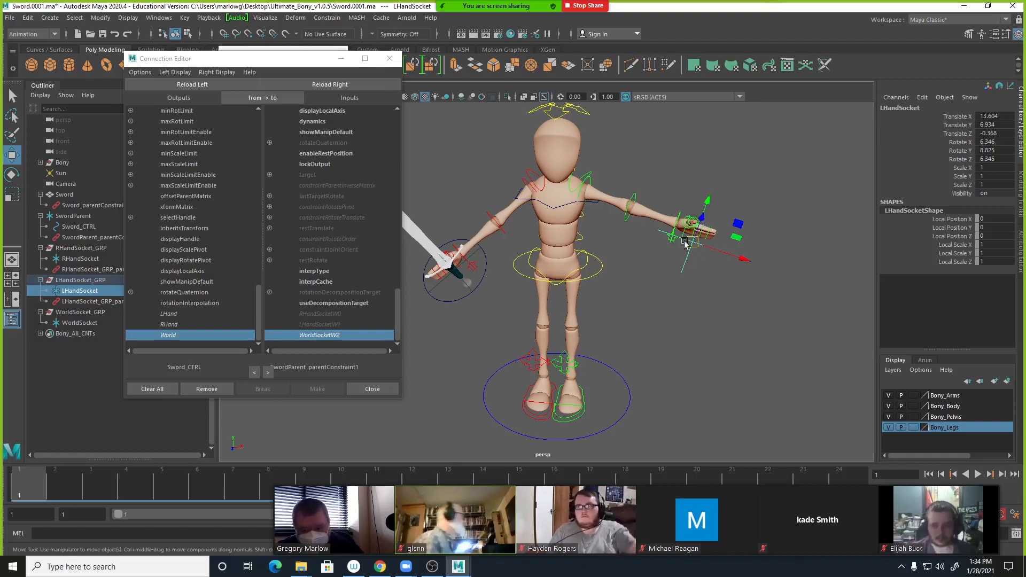
scroll(619, 272, "down", 3)
middle_click_drag(620, 272, 780, 269, "alt")
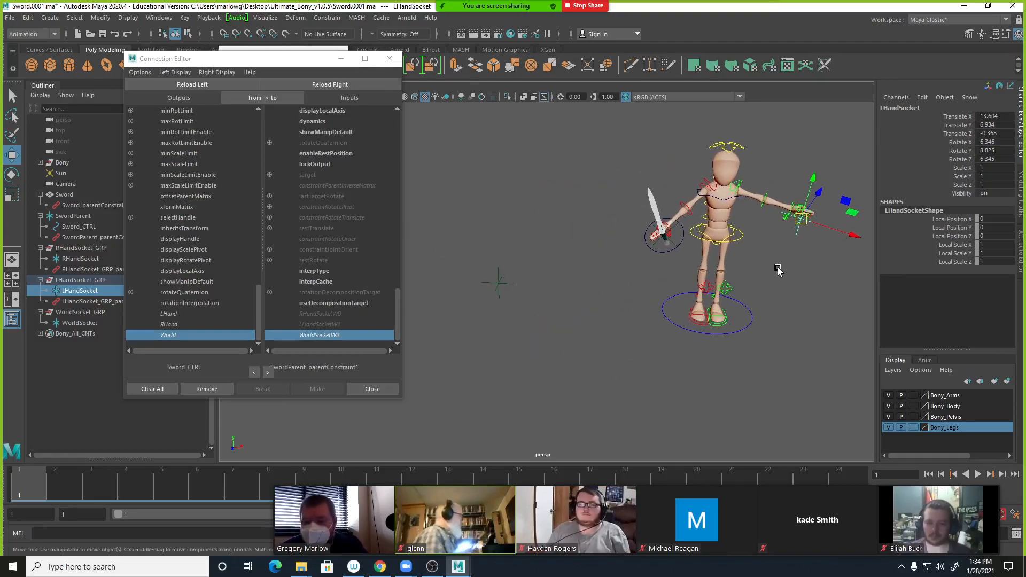
Raise the World attribute of Sword_CTRL to 1 to blend in the world socket.
left_click(670, 251)
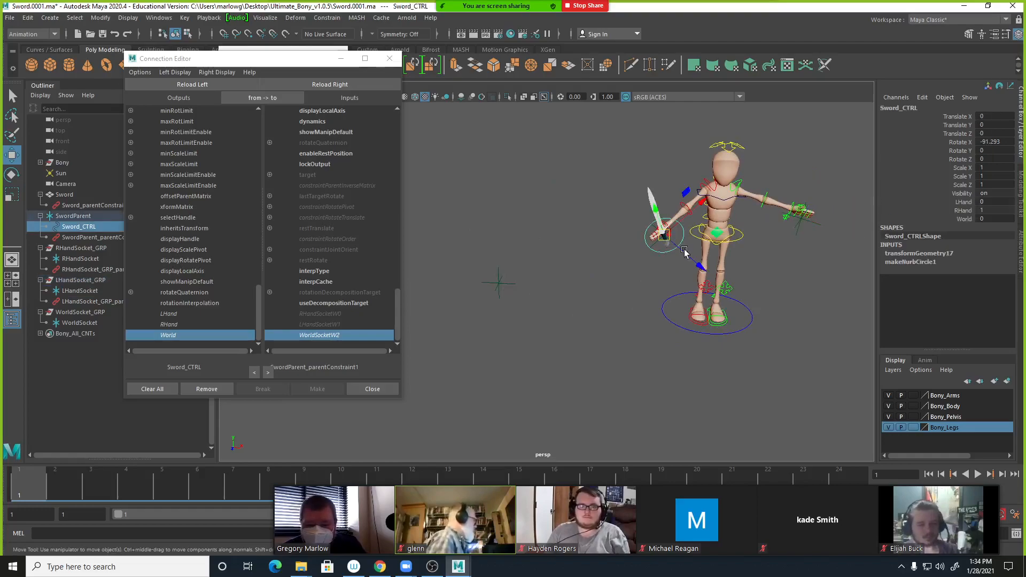
left_click(963, 219)
middle_click_drag(588, 293, 802, 293)
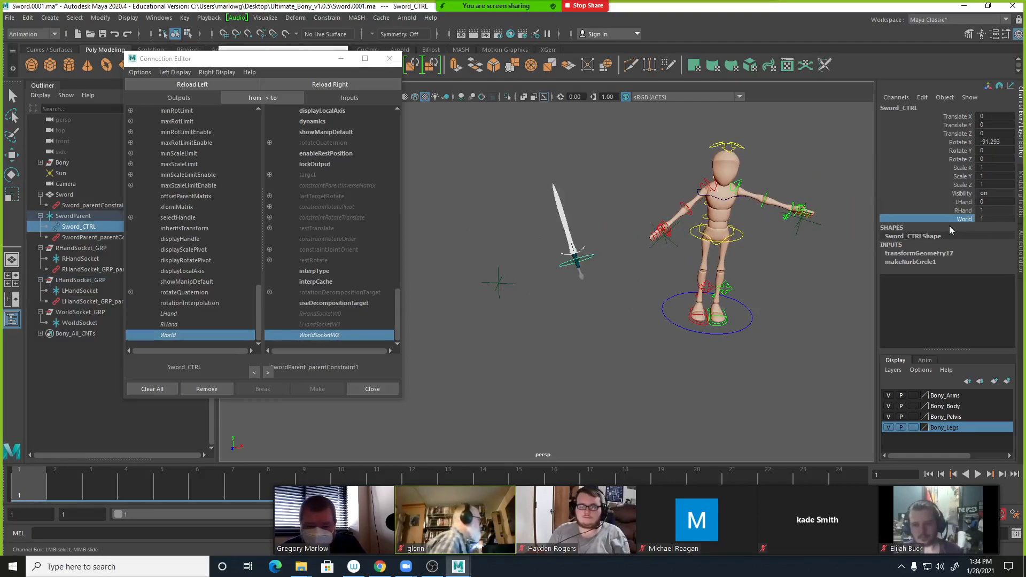
Set Sword_CTRL's RHand attribute to 0 so that only the world socket holds the sword, and clear the selection.
left_click_drag(990, 209, 974, 204)
type("0")
key("Return")
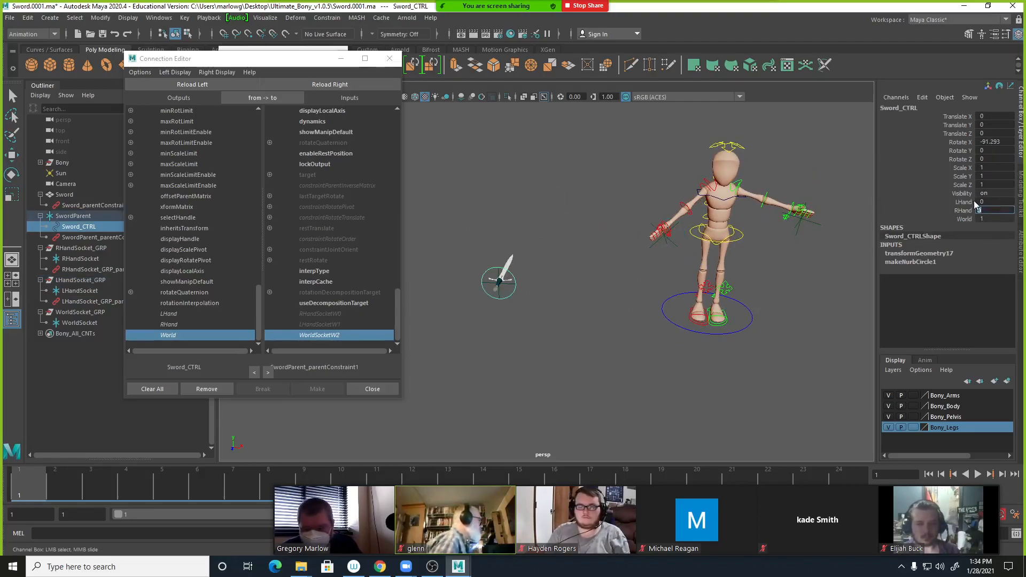
left_click(571, 289)
key("w")
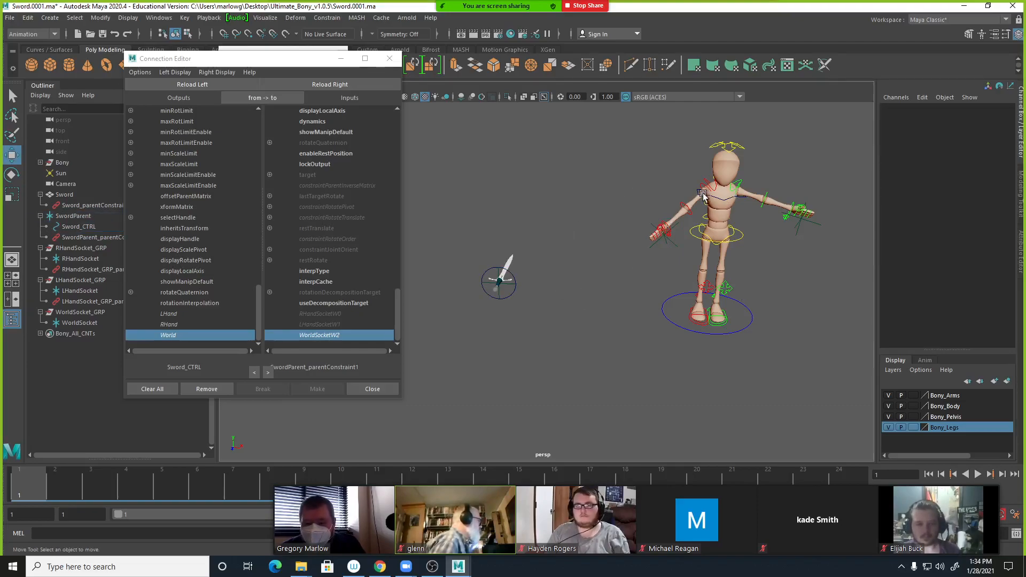
Try rotating the character's right shoulder control while the sword is held by the world socket.
left_click(705, 188)
key("e")
left_click_drag(706, 188, 700, 211)
left_click(533, 294)
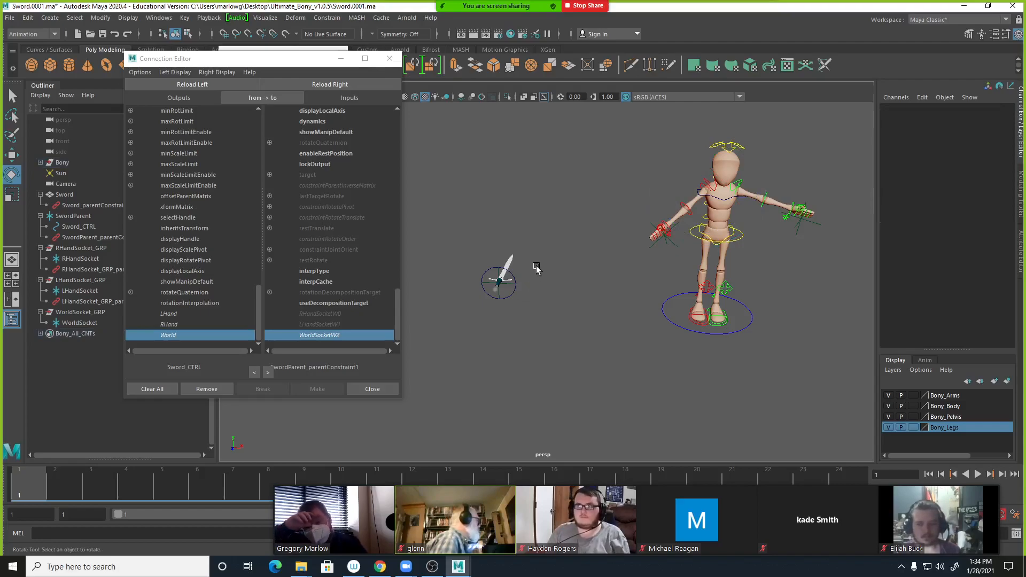
Inspect the channels of WorldSocket, SwordParent, RHandSocket and Sword_CTRL by selecting each in turn.
left_click(509, 287)
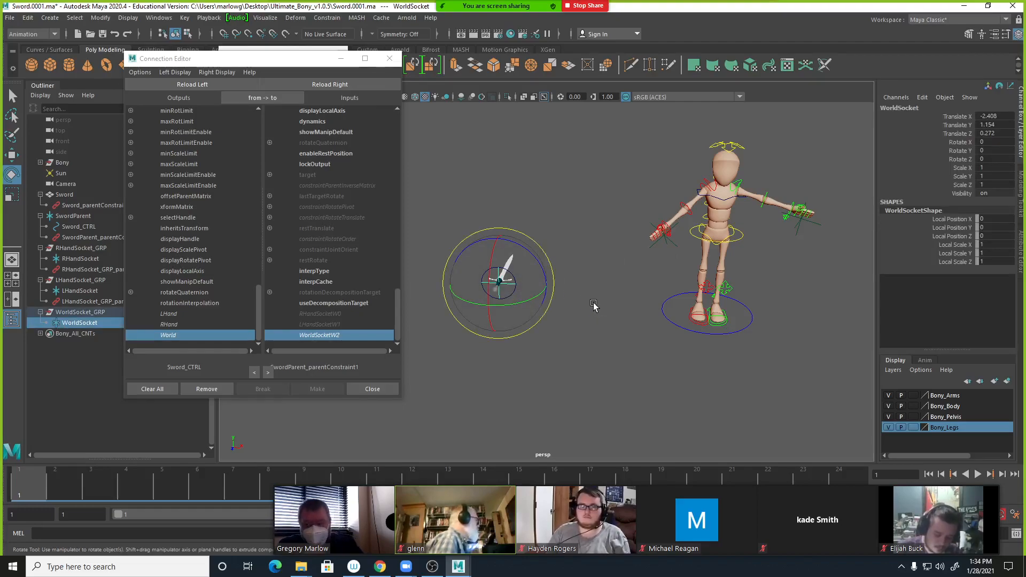
left_click(71, 216)
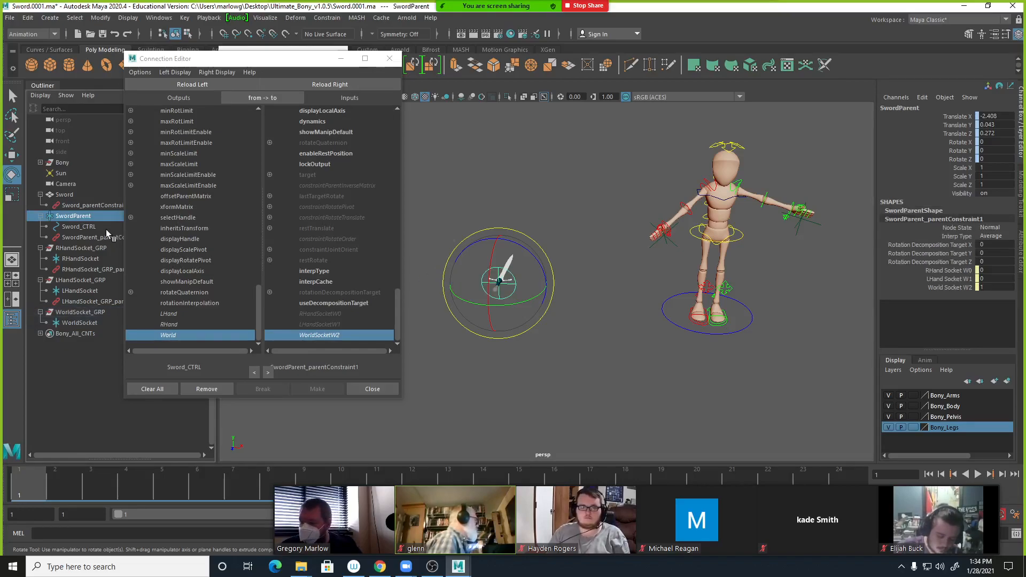
left_click(673, 246)
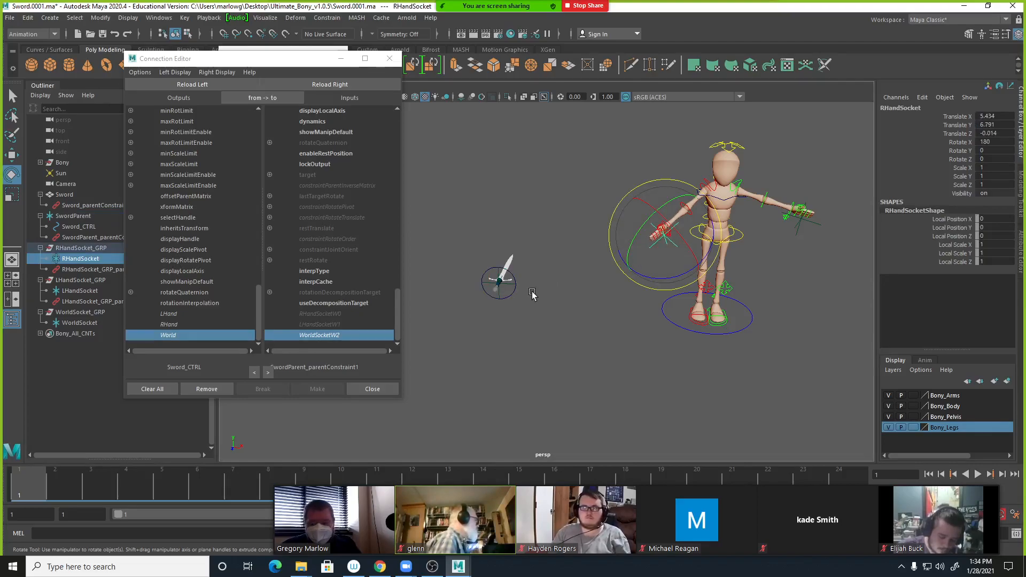
left_click(507, 279)
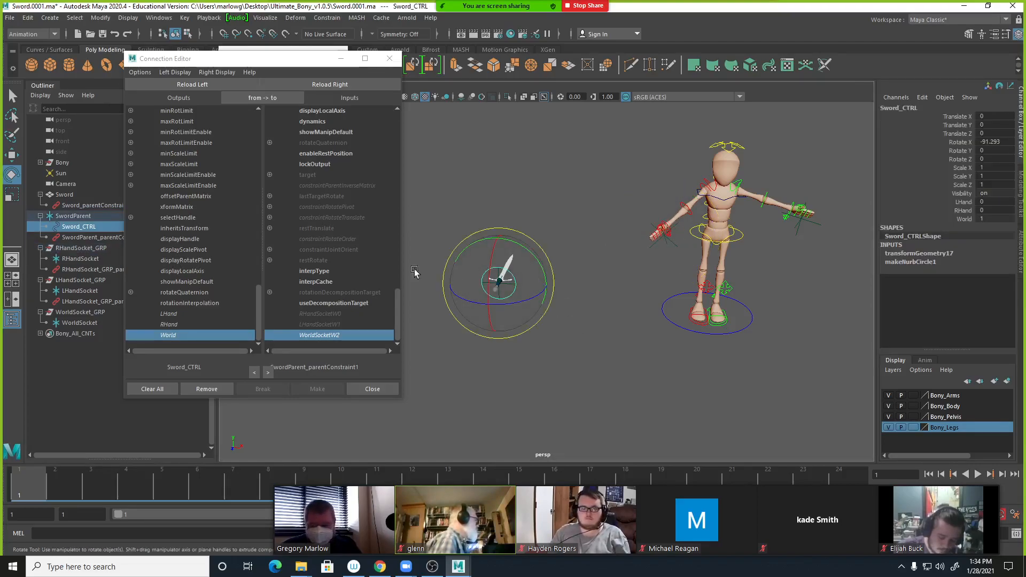
Close the Connection Editor and reselect Sword_CTRL at the world socket.
left_click(390, 65)
left_click(390, 62)
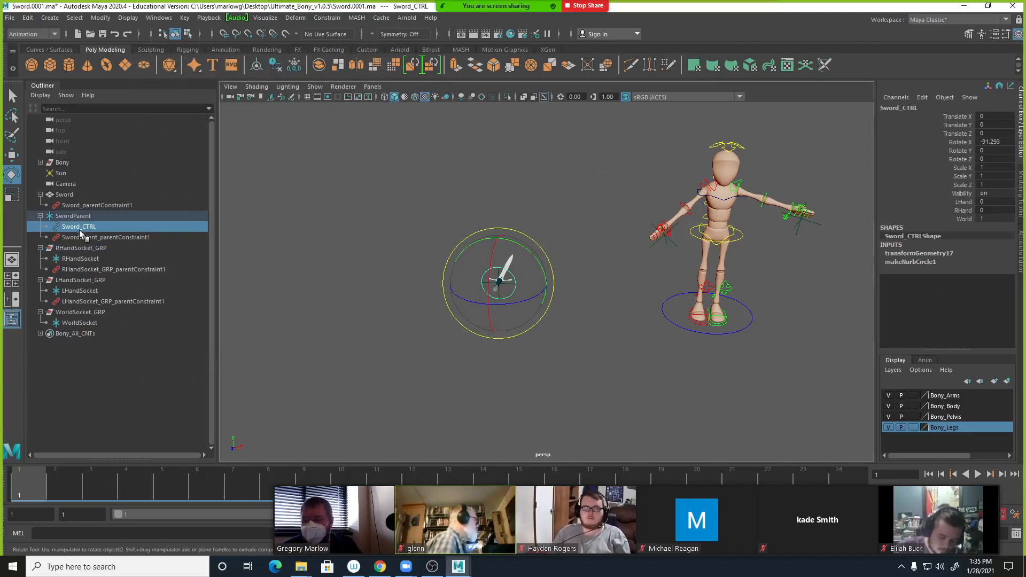
left_click(534, 265)
left_click(509, 272)
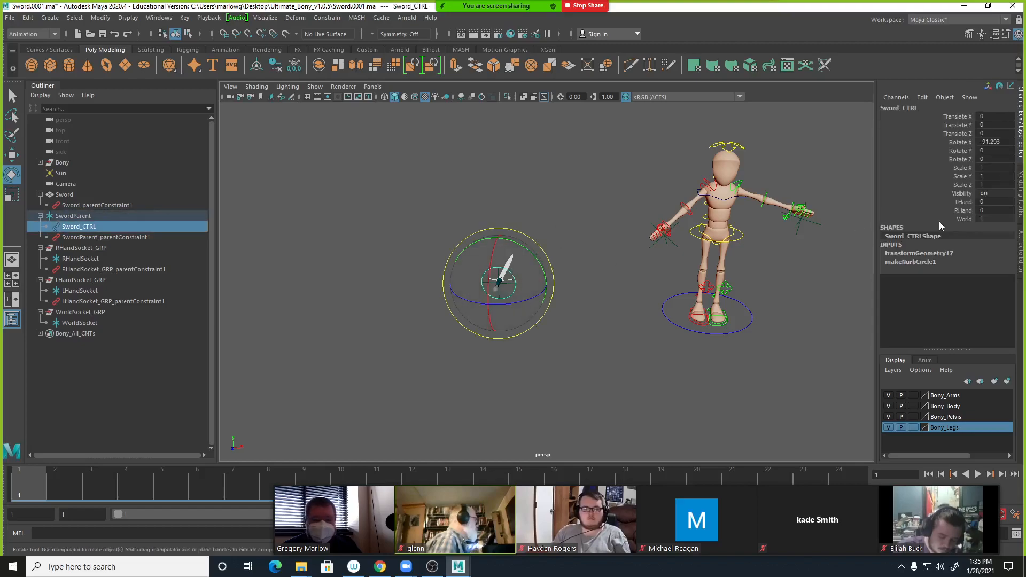
Switch the sword back to the right hand by setting Sword_CTRL's RHand to 1 and World to 0.
left_click(989, 210)
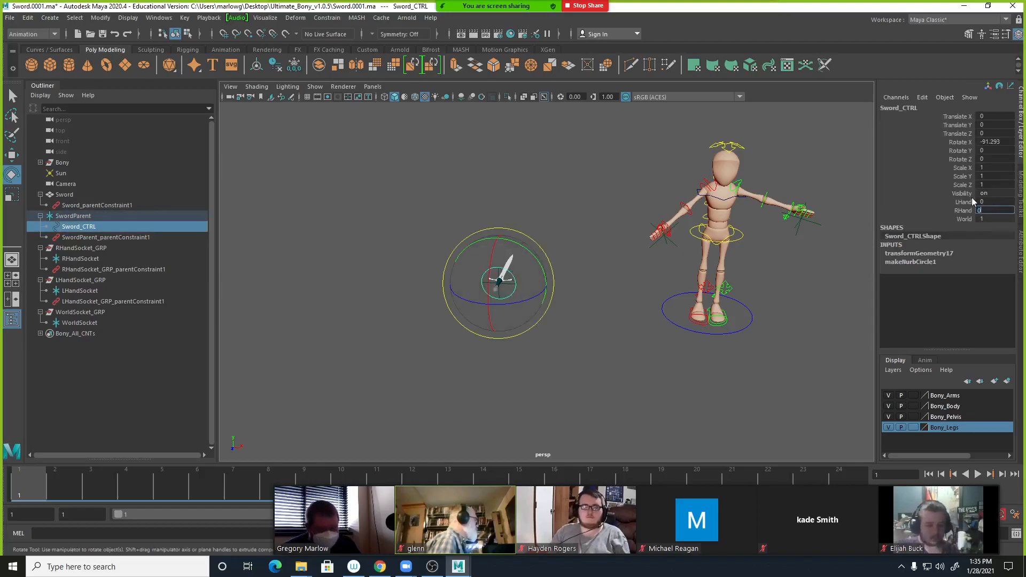
key("BackSpace")
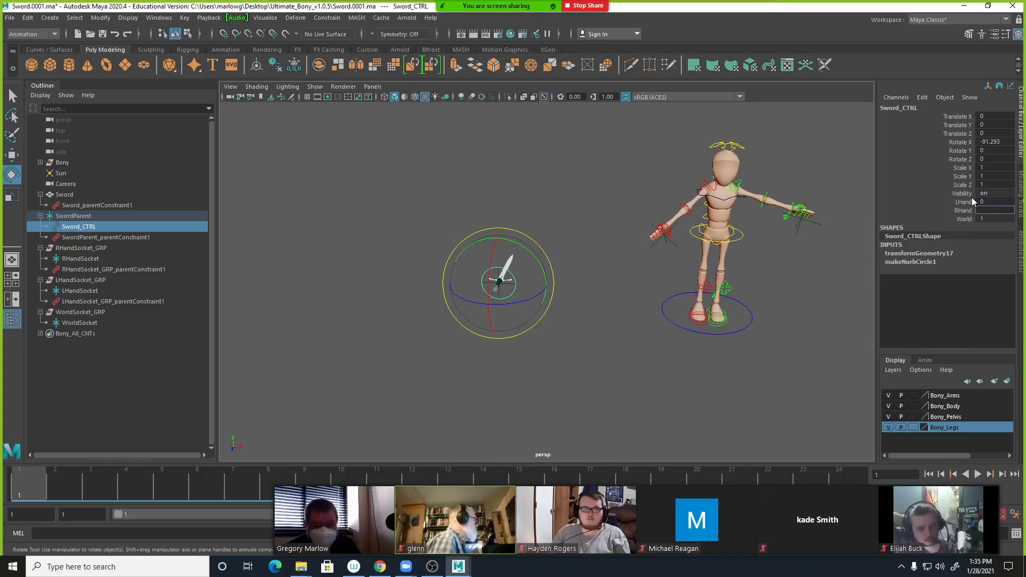
type("1")
key("Return")
left_click(996, 219)
type("0")
key("Return")
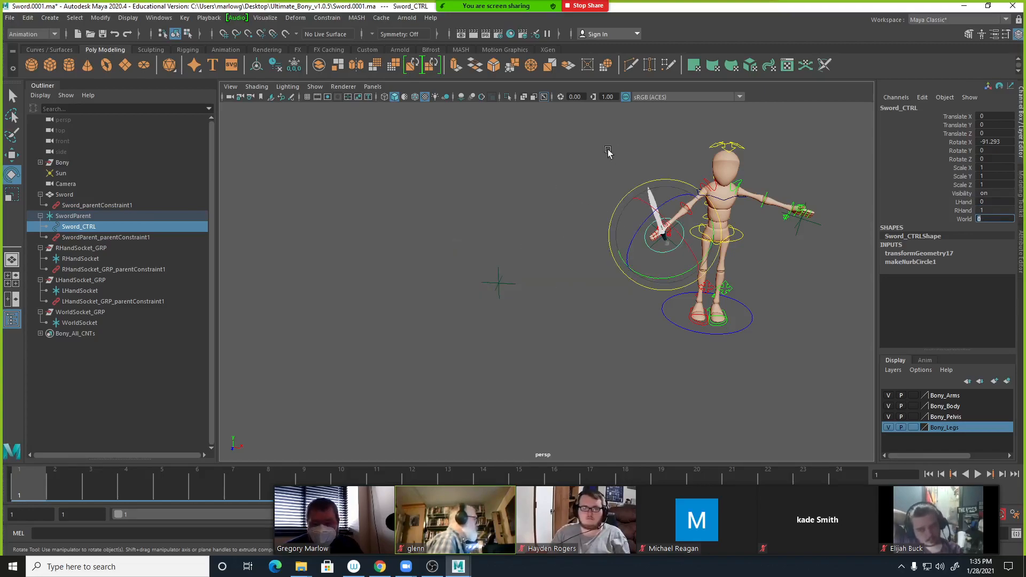
Rotate the right shoulder control to lower the sword arm alongside the body.
left_click(705, 193)
left_click(706, 192)
left_click_drag(707, 193, 737, 219, "alt")
right_click_drag(737, 219, 868, 249, "alt")
middle_click_drag(775, 321, 689, 480, "alt")
left_click_drag(689, 395, 745, 391, "alt")
left_click_drag(562, 221, 570, 248)
left_click(739, 286)
Bend the right elbow and rotate Bony_rWristFKC to about -28.2, -18.9, -27.0 degrees so the sword points upward.
left_click(528, 276)
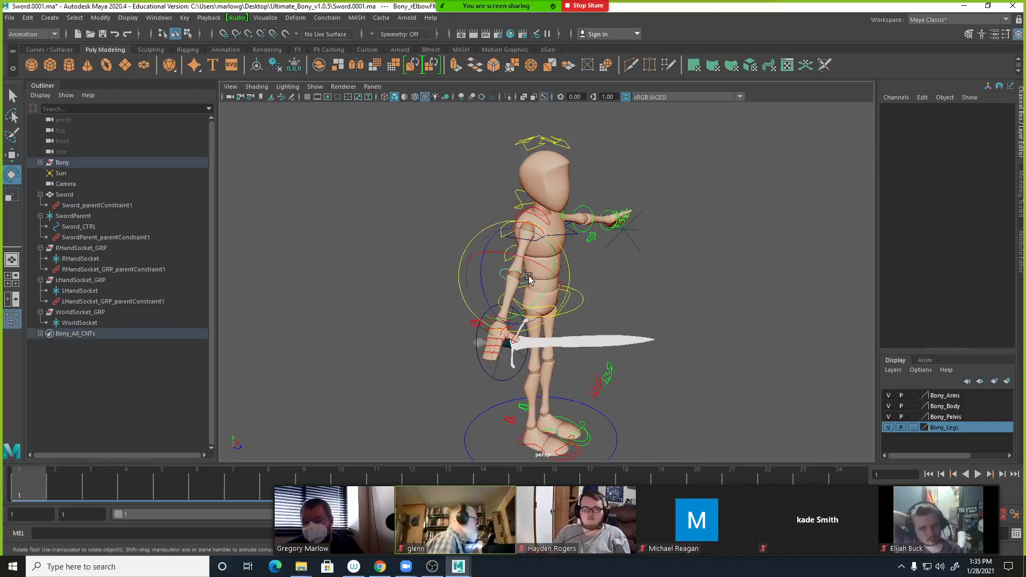
left_click_drag(531, 304, 567, 337)
left_click(520, 303)
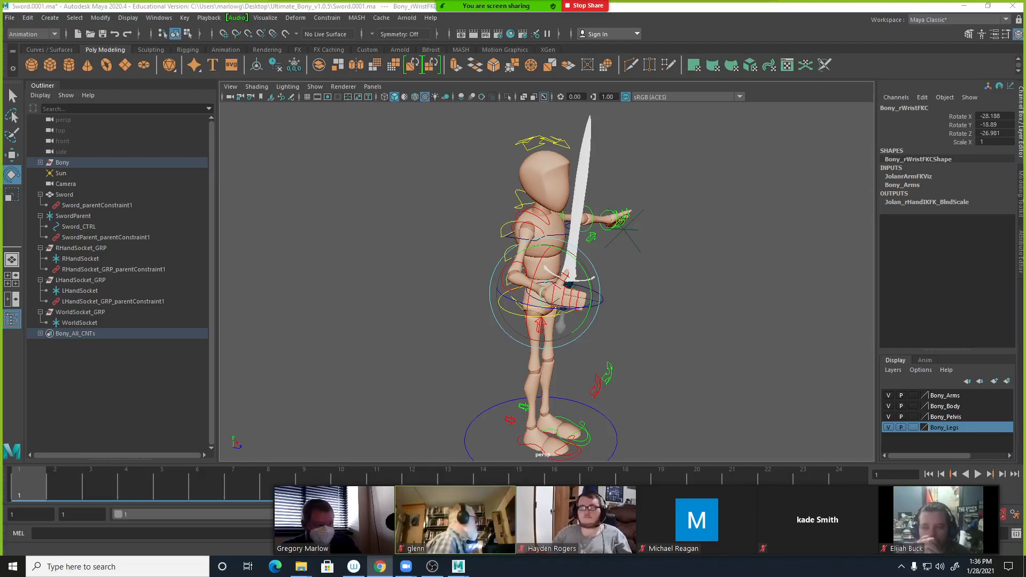
Switch to Chrome and review ZV Parent Master's App Store page, its product page and the embedded demo video.
left_click_drag(1025, 527, 476, 1)
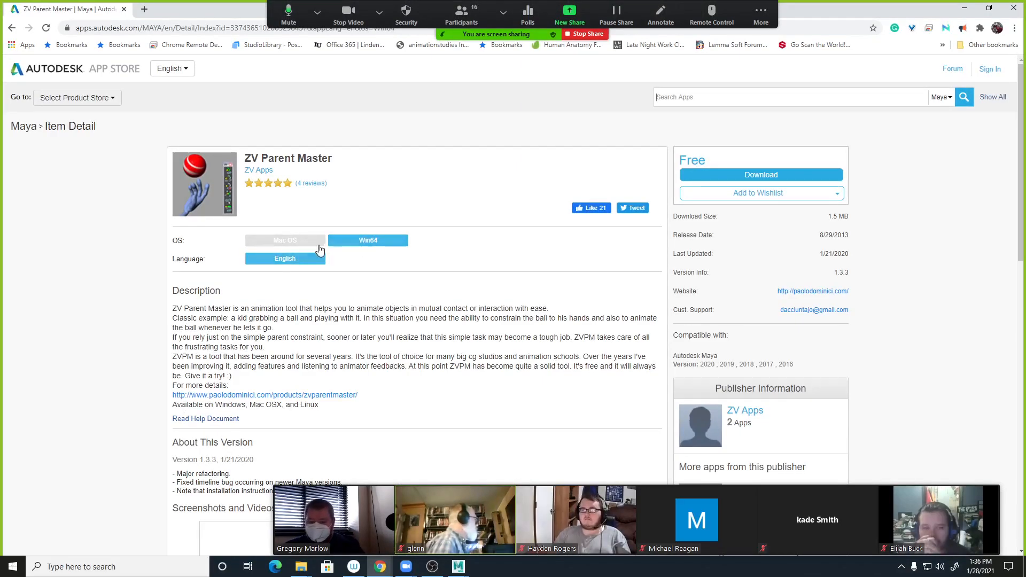
left_click_drag(853, 239, 817, 235)
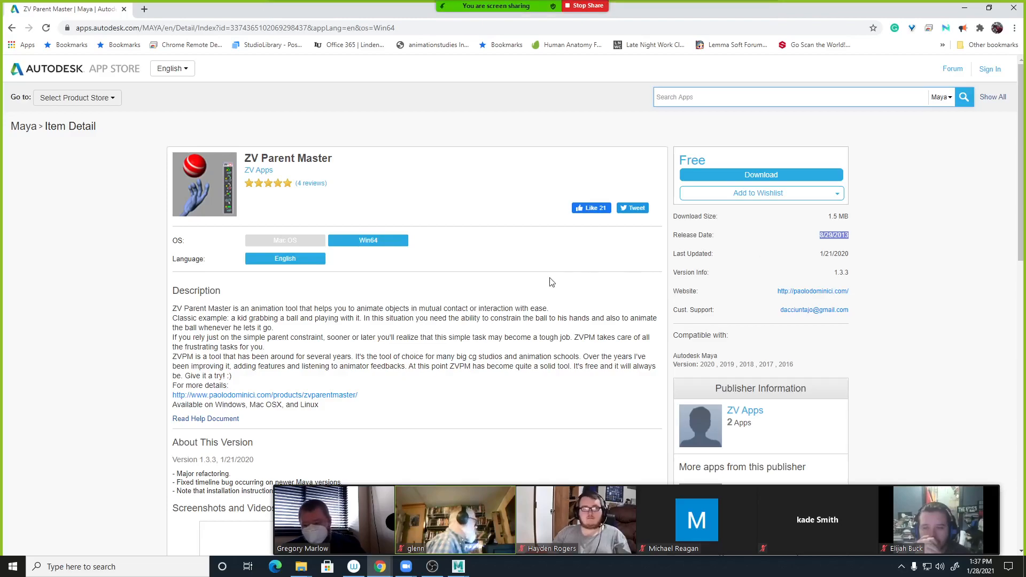
left_click(270, 396)
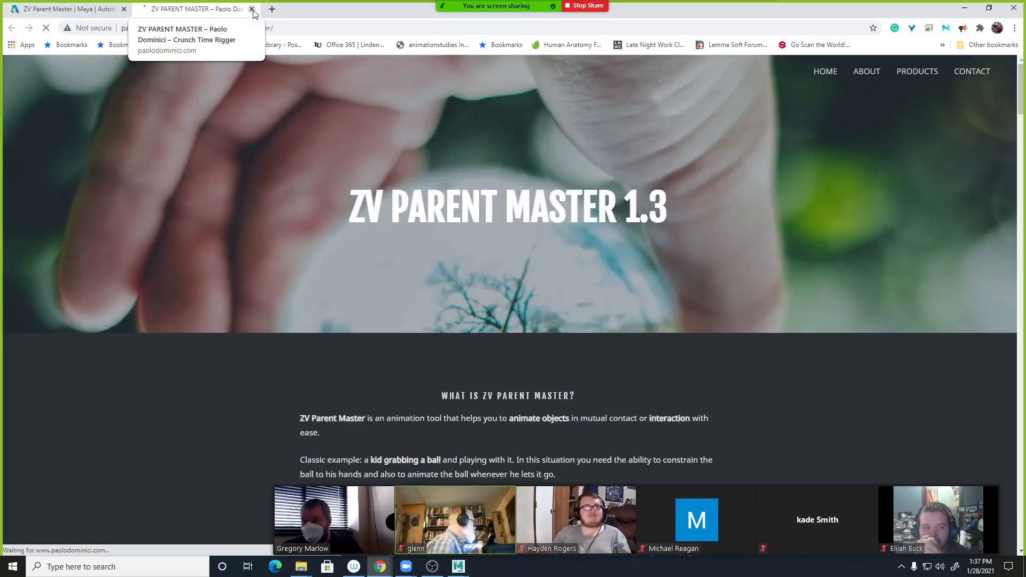
scroll(310, 351, "down", 8)
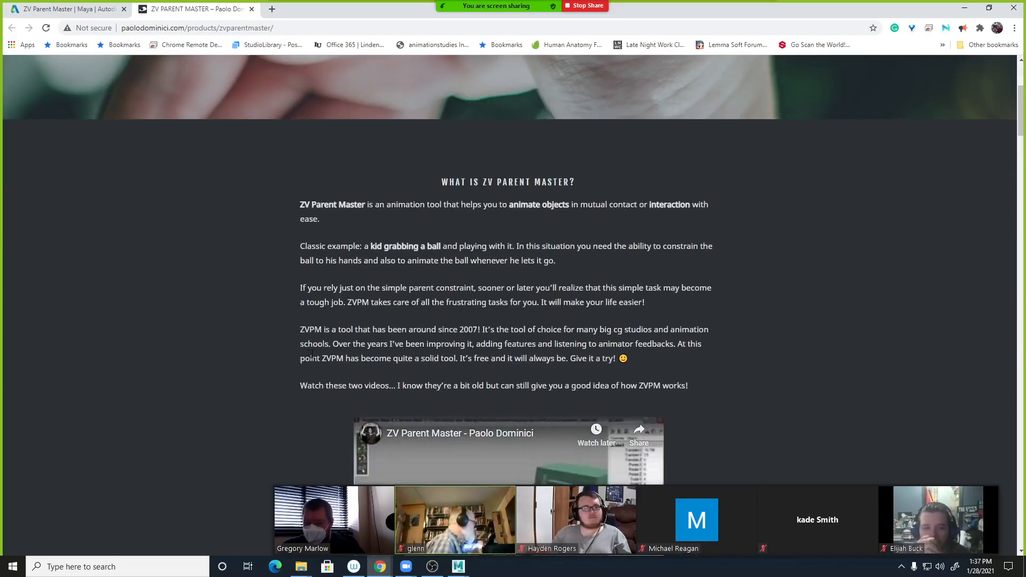
left_click(508, 266)
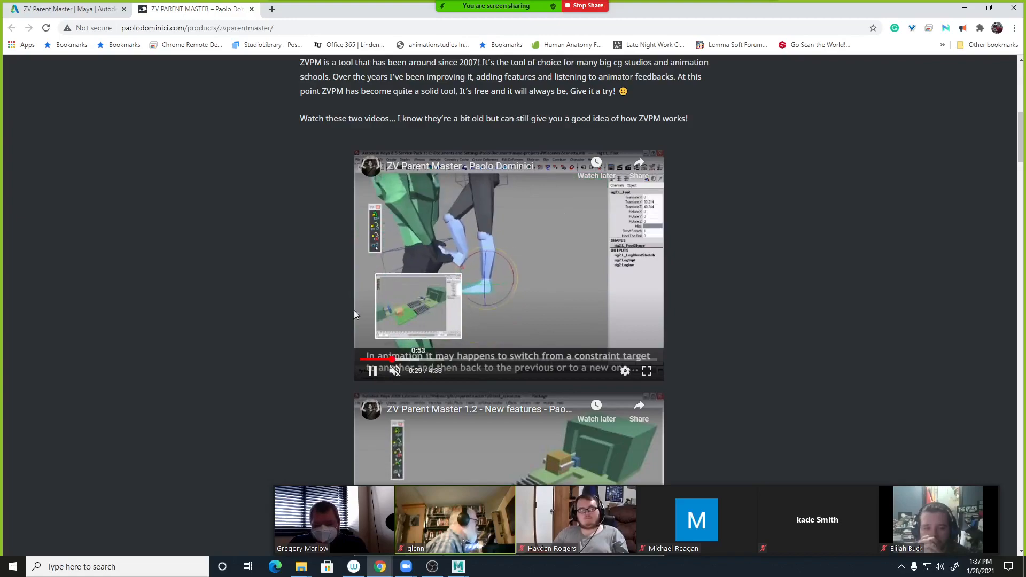
left_click(250, 11)
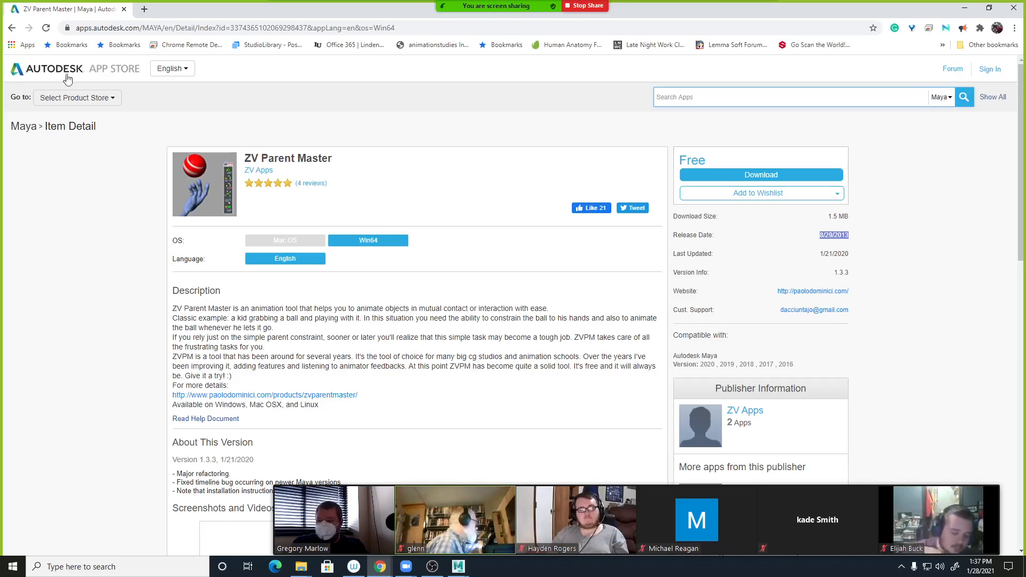
Return to the "parent constraint plugin" search results and browse them for other Maya parenting tools.
left_click(12, 27)
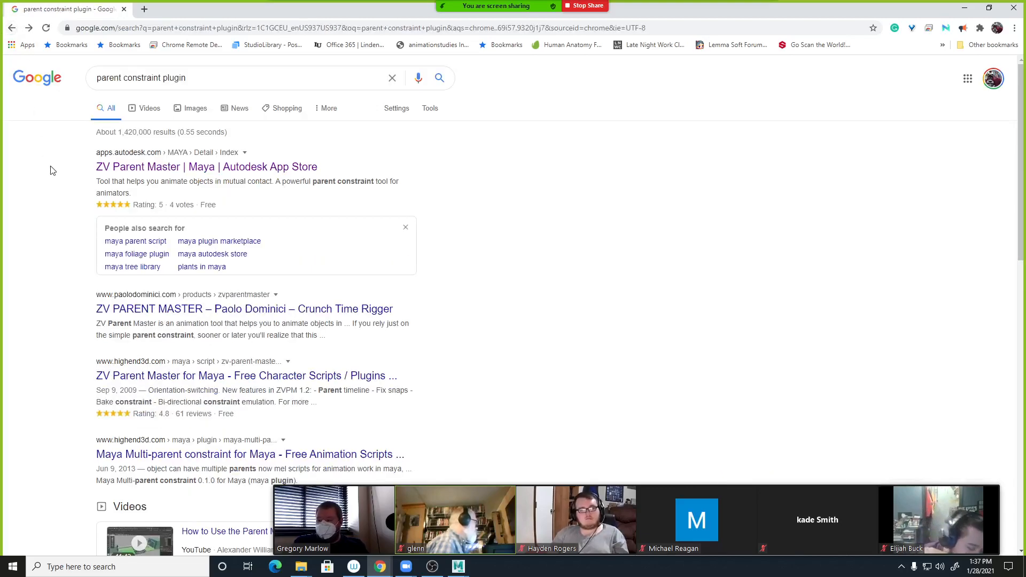
scroll(483, 339, "down", 4)
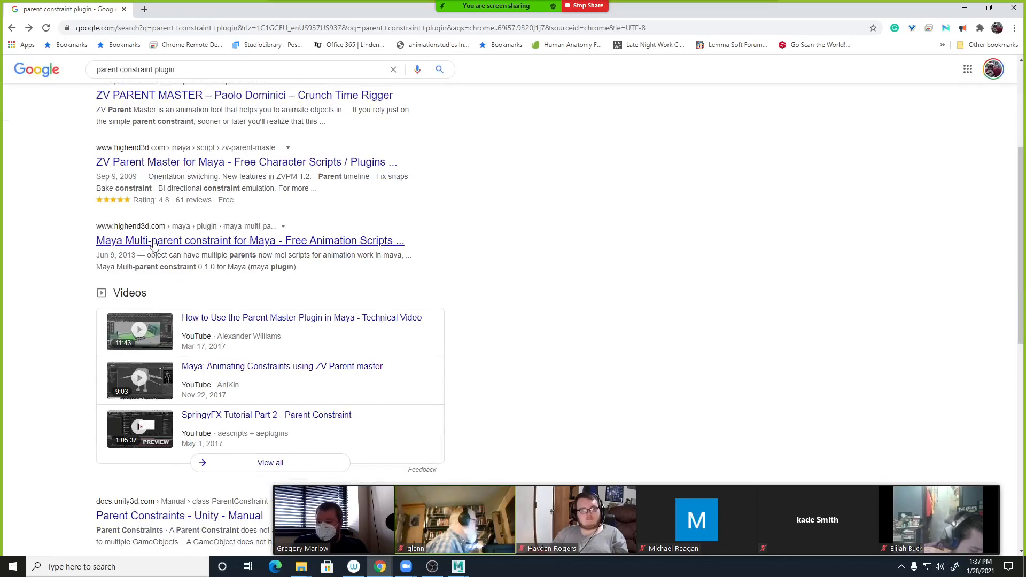
scroll(374, 321, "down", 10)
scroll(250, 389, "up", 5)
scroll(249, 389, "up", 10)
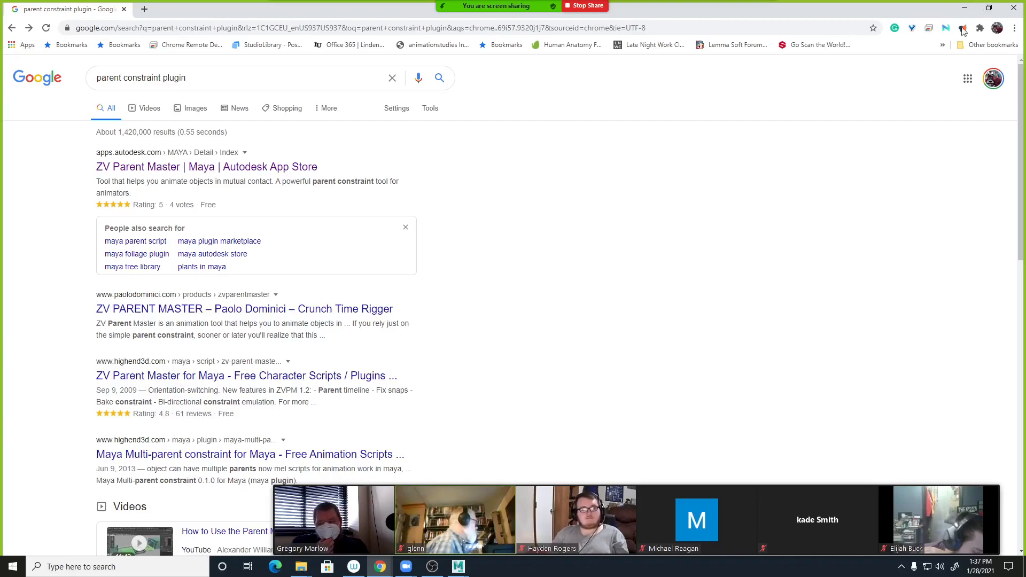
Search Google for "animate align plugin", check the Animated Align page on ScriptSpot, and return to the results.
left_click(241, 78)
left_click_drag(163, 78, 2, 45)
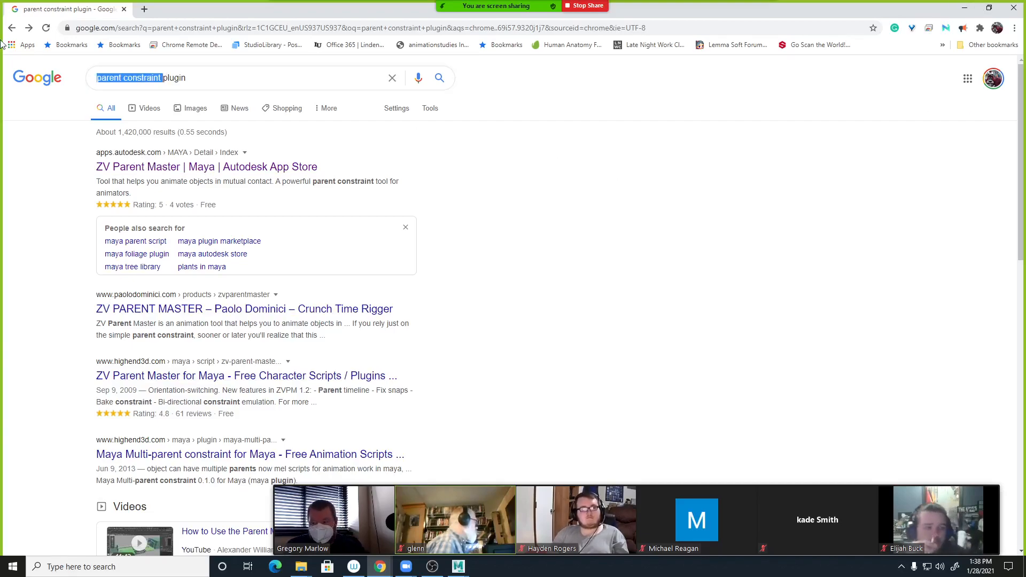
type("animate aligh")
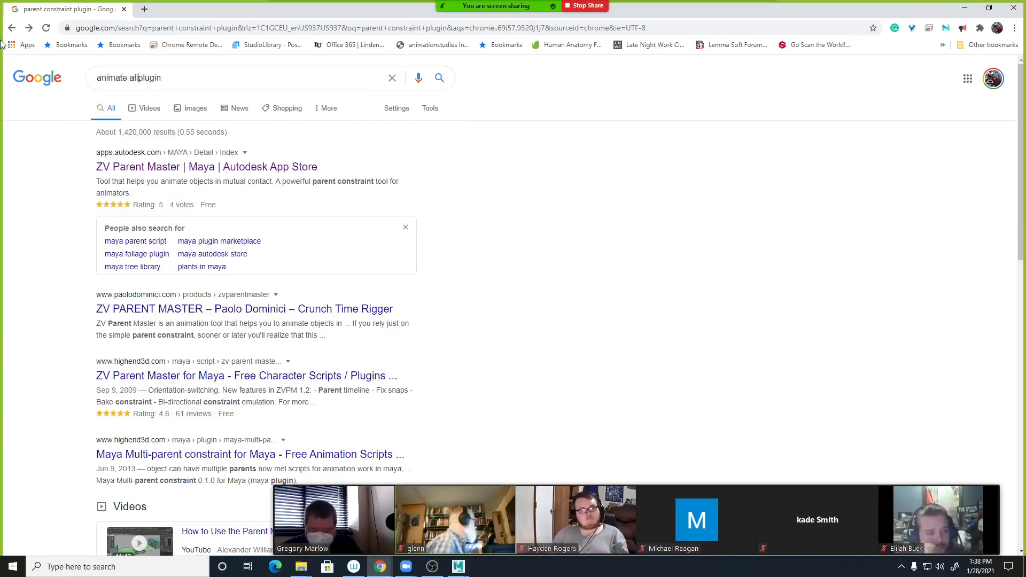
key("BackSpace")
type("n")
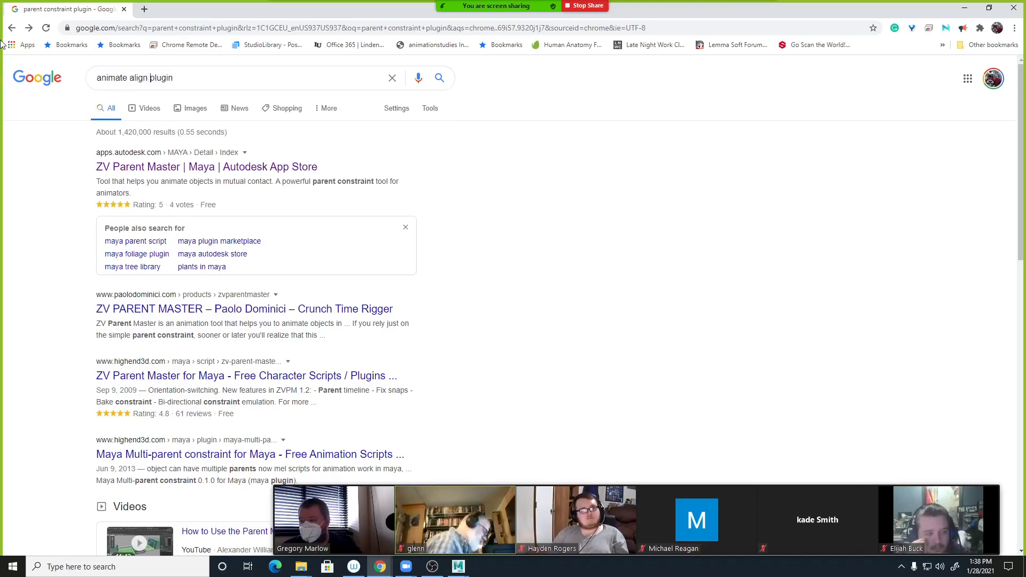
key("Return")
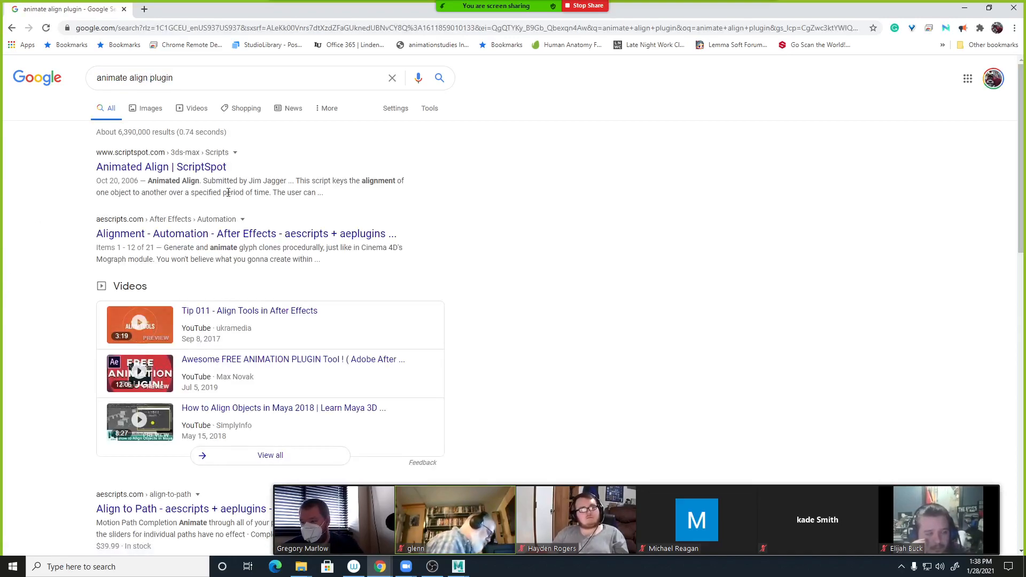
left_click(159, 167)
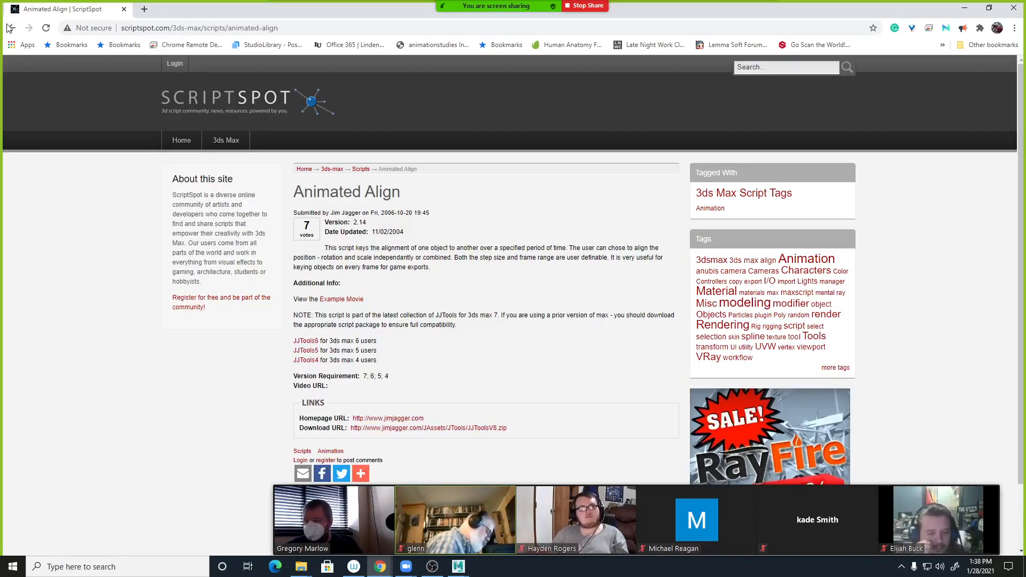
key("alt+Left")
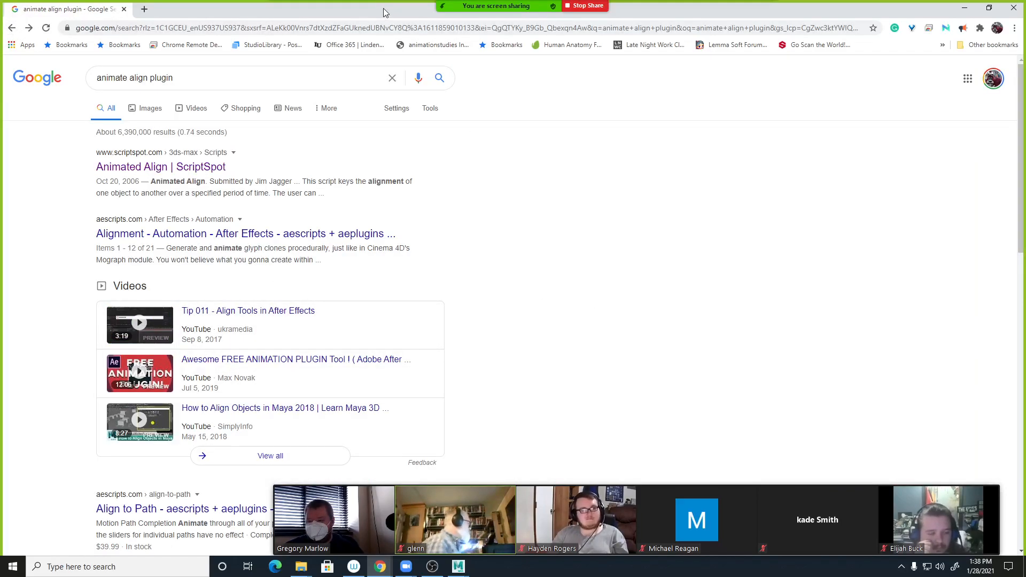
Switch back to Maya, expand the Bony hierarchy in the Outliner and locate the right wrist control Bony_rWristFKC.
left_click_drag(382, 9, 1025, 101)
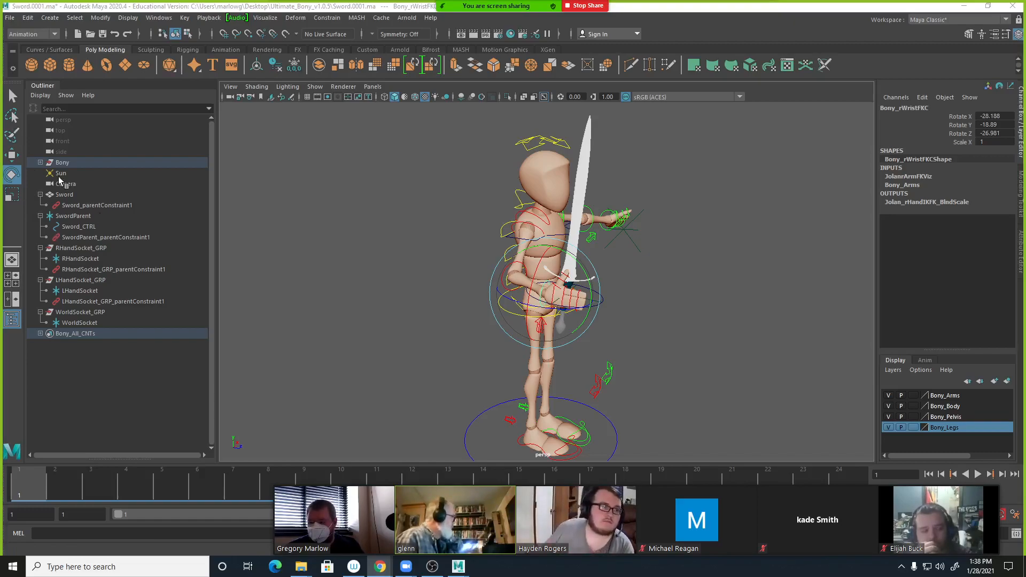
left_click(41, 163, "shift")
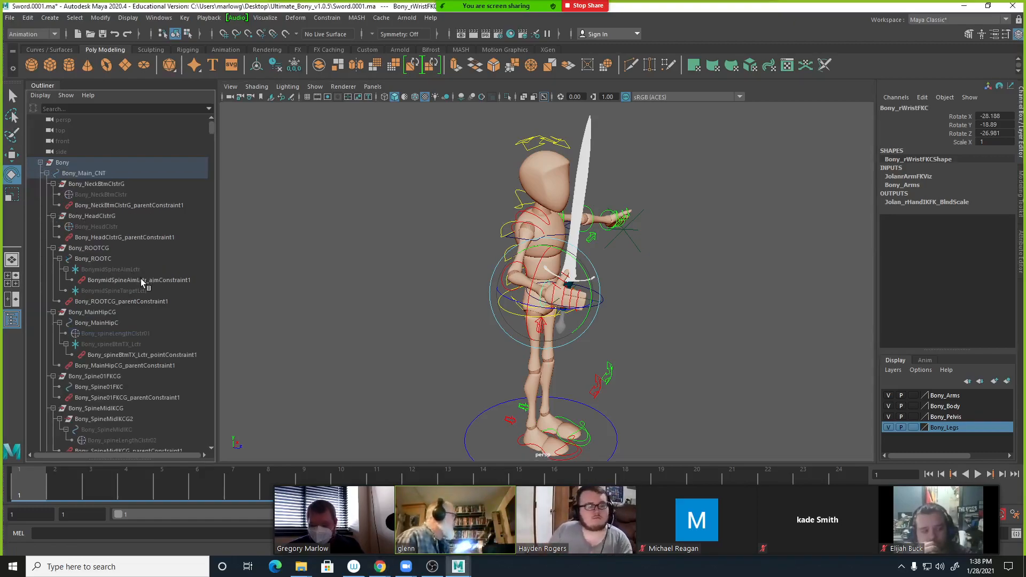
left_click(748, 286)
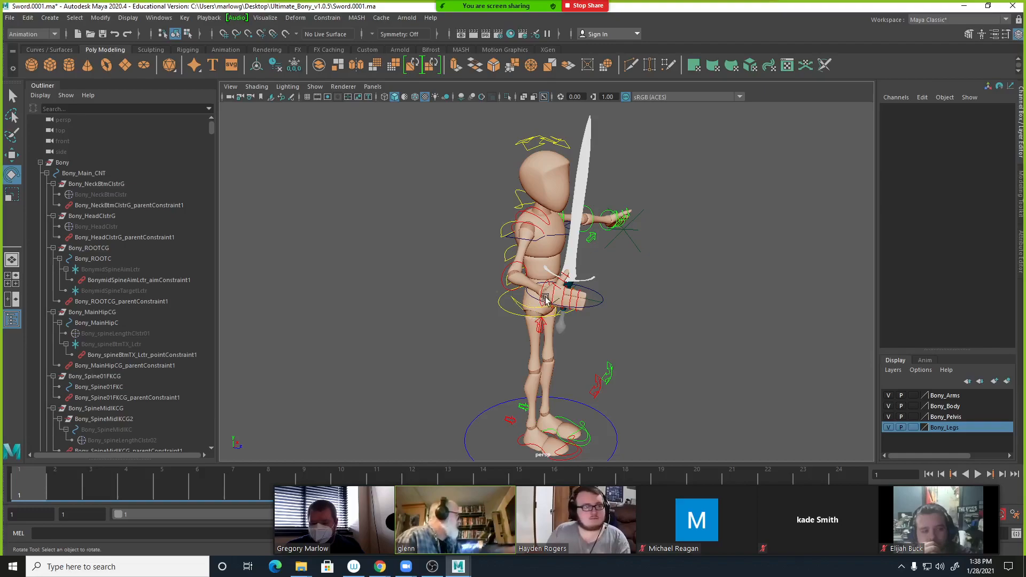
left_click(545, 299)
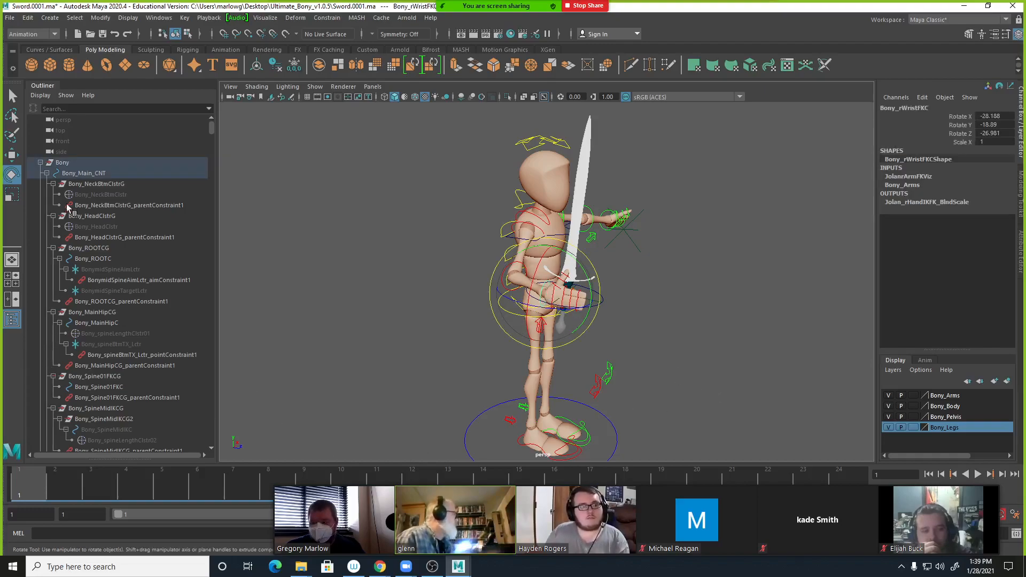
key("f")
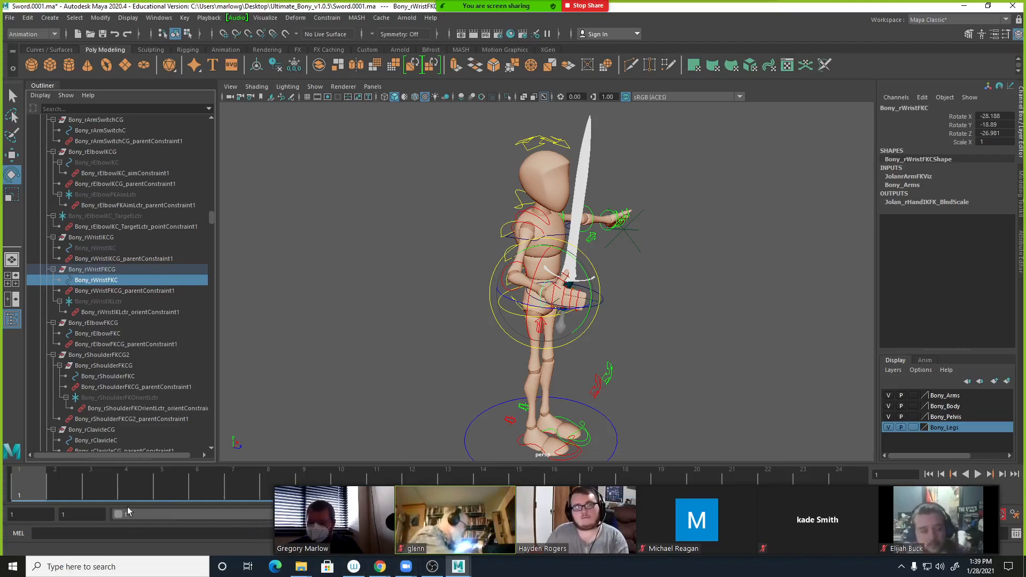
mouse_move(211, 218)
left_mouse_down()
mouse_move(210, 316)
mouse_move(209, 188)
mouse_move(200, 229)
left_mouse_up()
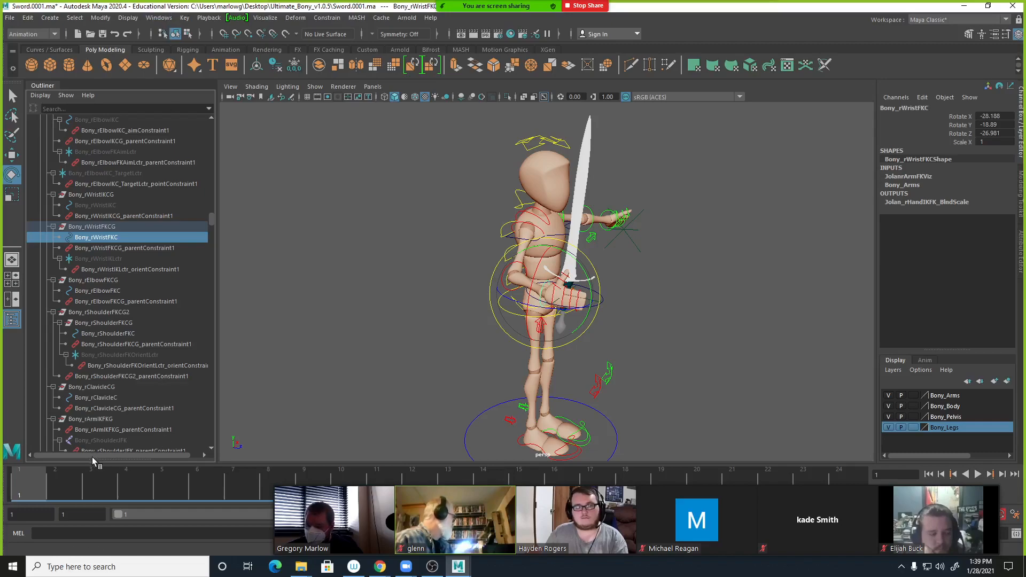
Split the Outliner into two stacked views and select Bony_rElbowIKC_TargetLctr in the upper one, then Bony_rKneeIKC_TargetLctr_pointConstraint1 in the lower one.
left_click_drag(110, 457, 109, 243)
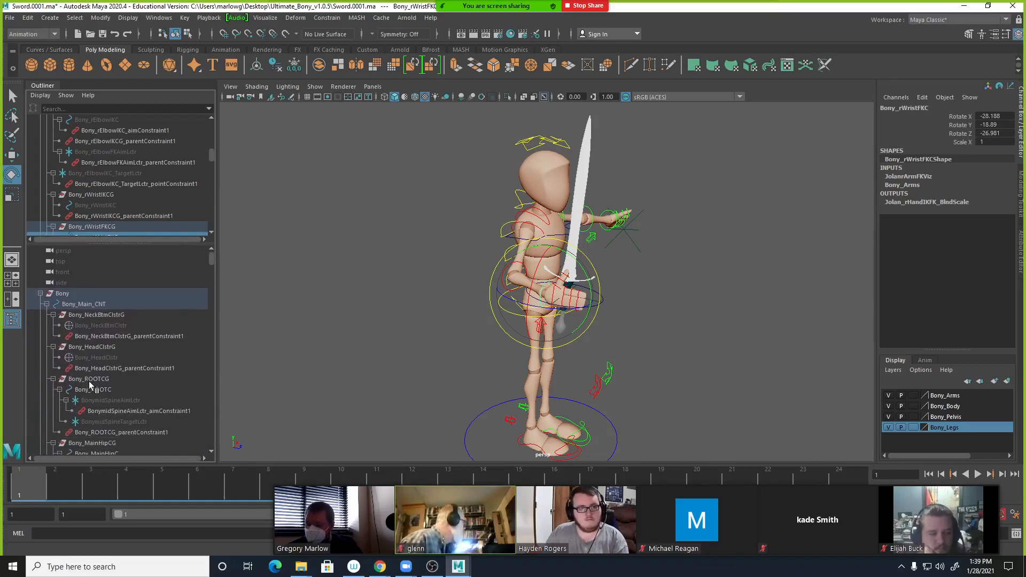
left_click_drag(211, 257, 210, 304)
left_click(148, 169)
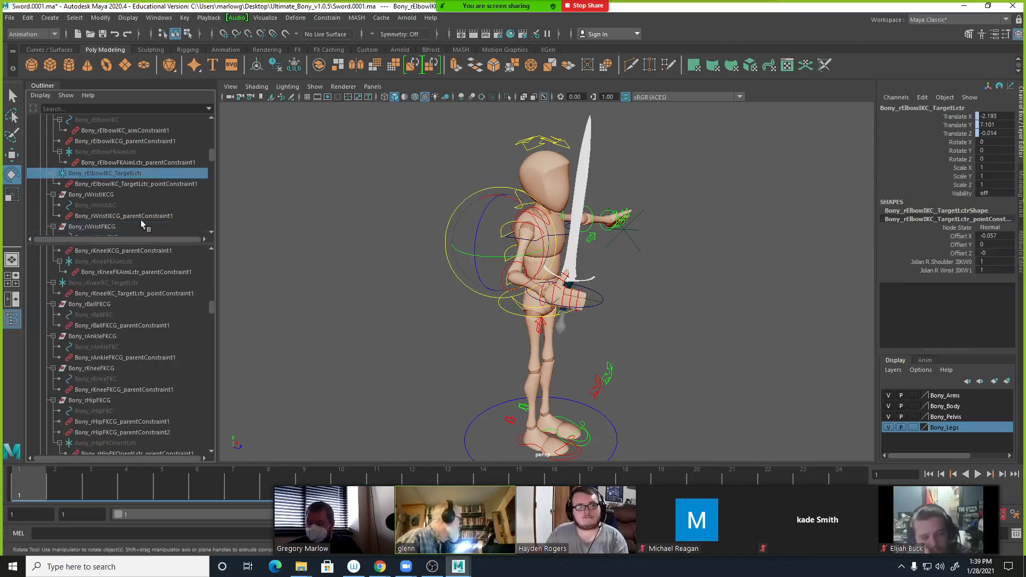
left_click(128, 291)
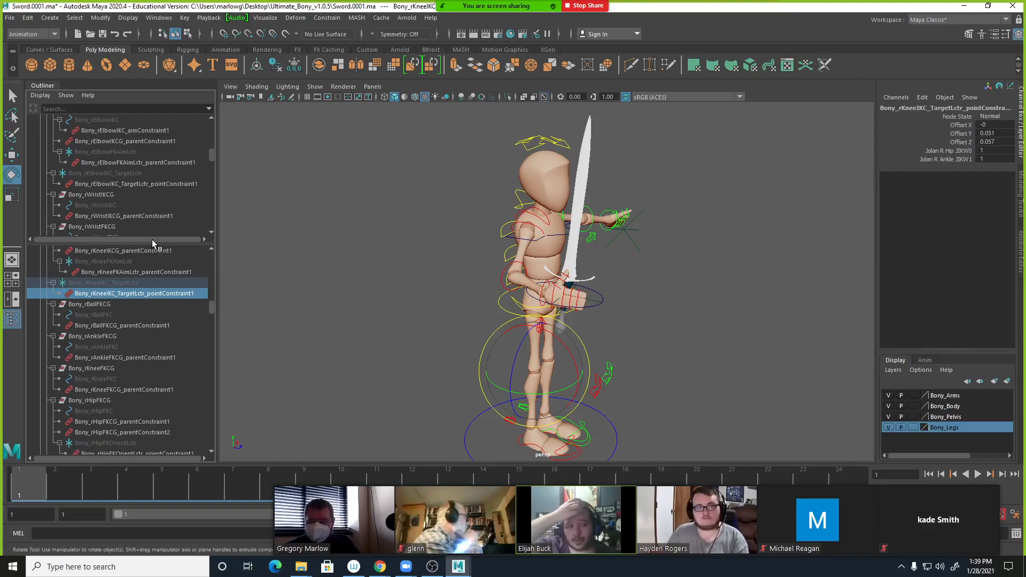
Filter the Outliner to show only NURBS objects, and clear that object type filter again.
left_click(66, 96)
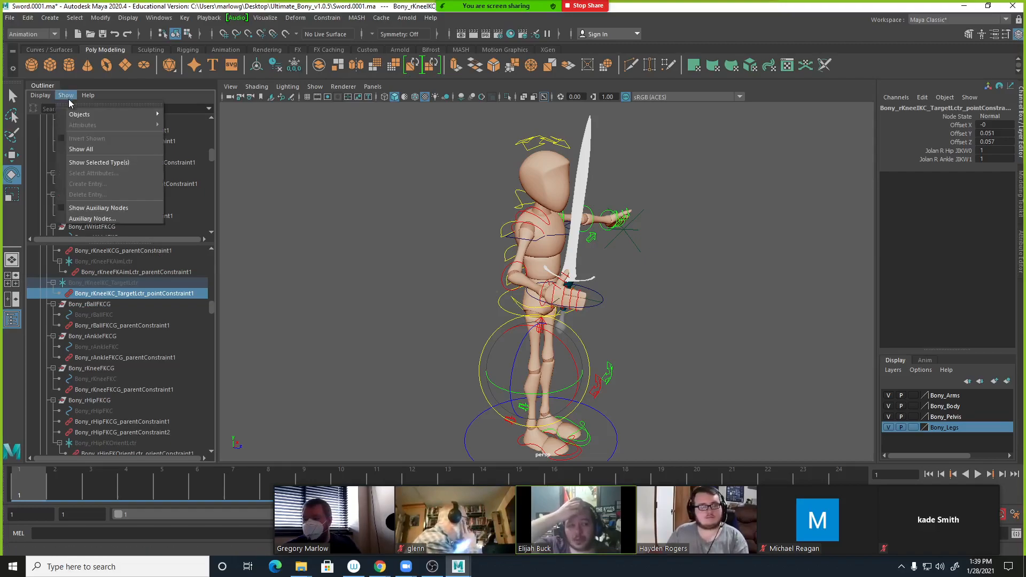
mouse_move(101, 118)
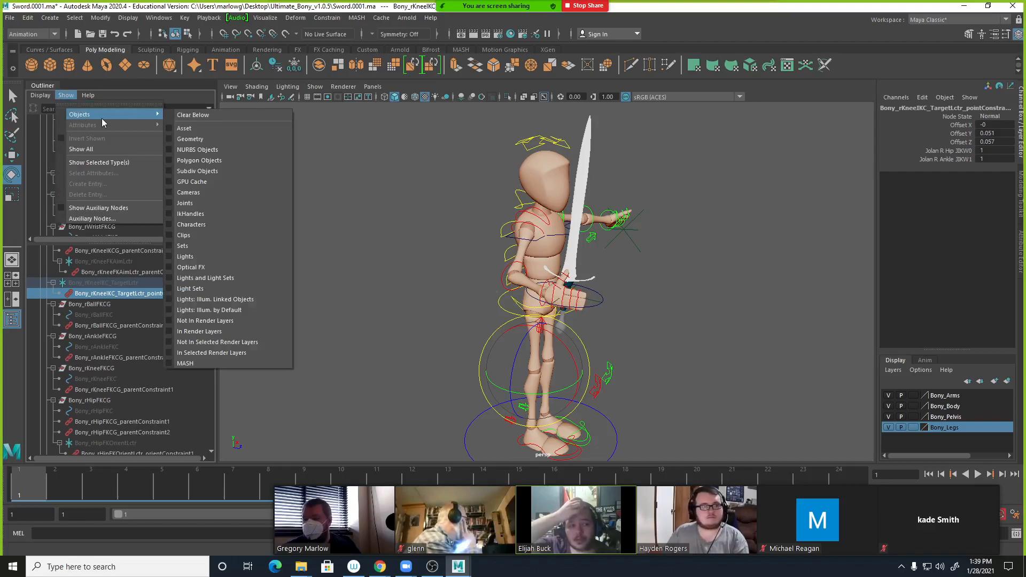
left_click(192, 150)
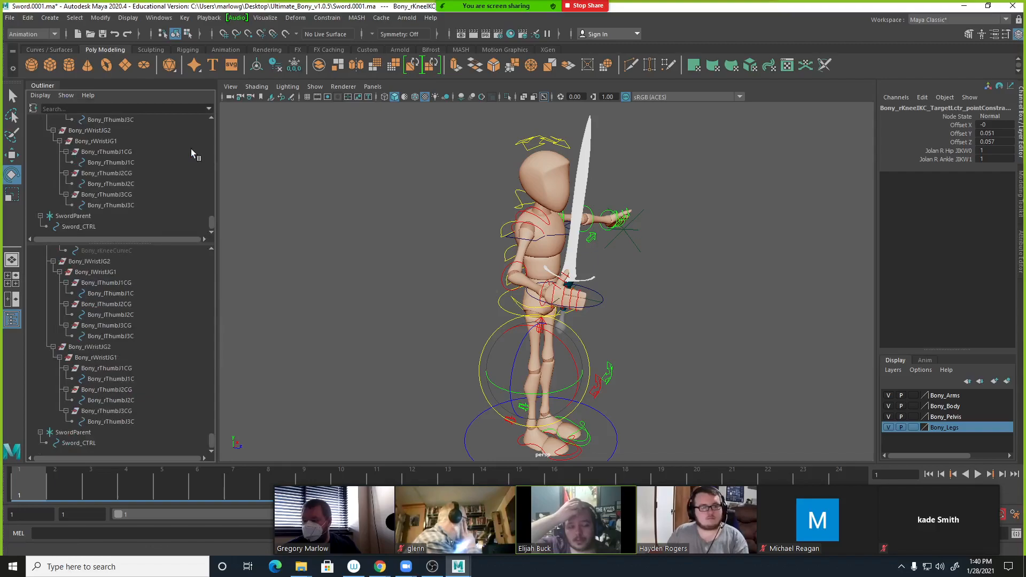
left_click(66, 95)
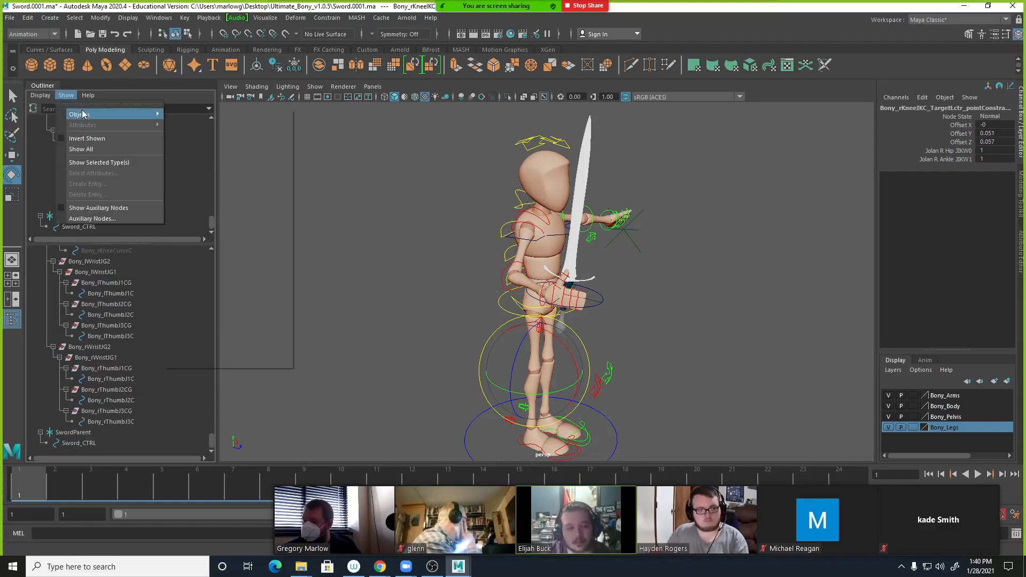
mouse_move(131, 115)
left_click(187, 115)
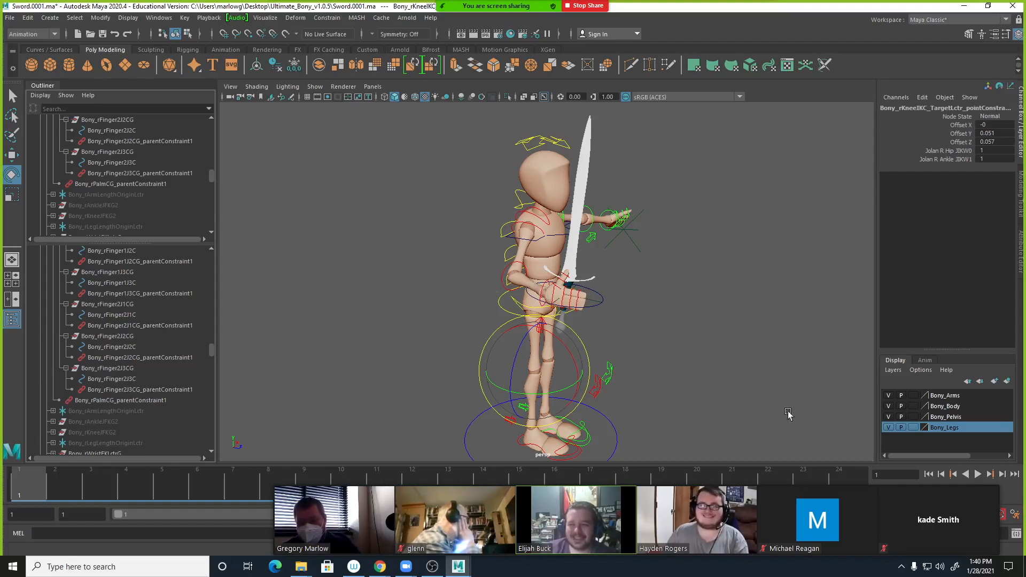
Deselect everything in the scene and stop sharing the screen in the meeting.
left_click(684, 355)
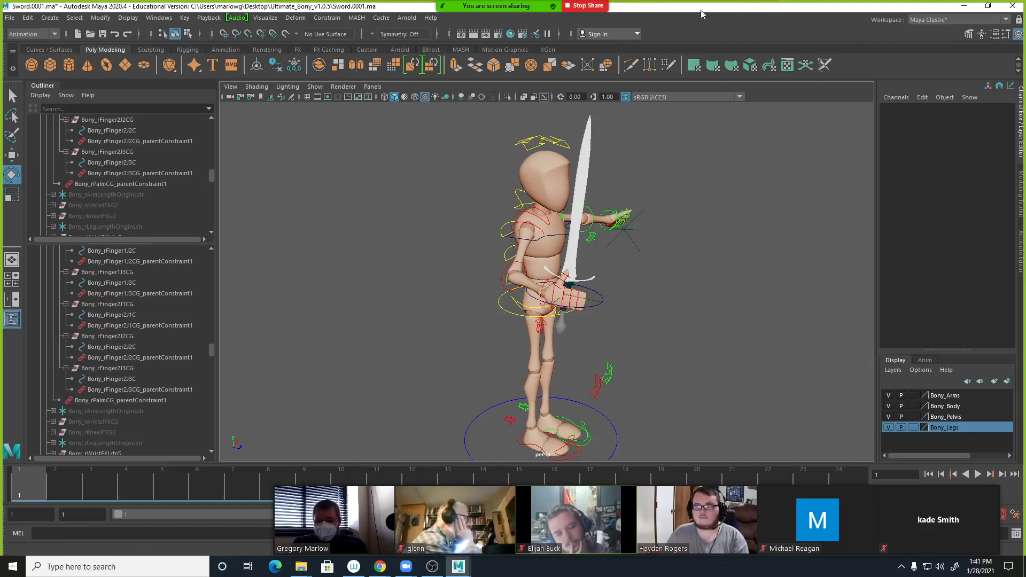
left_click(584, 7)
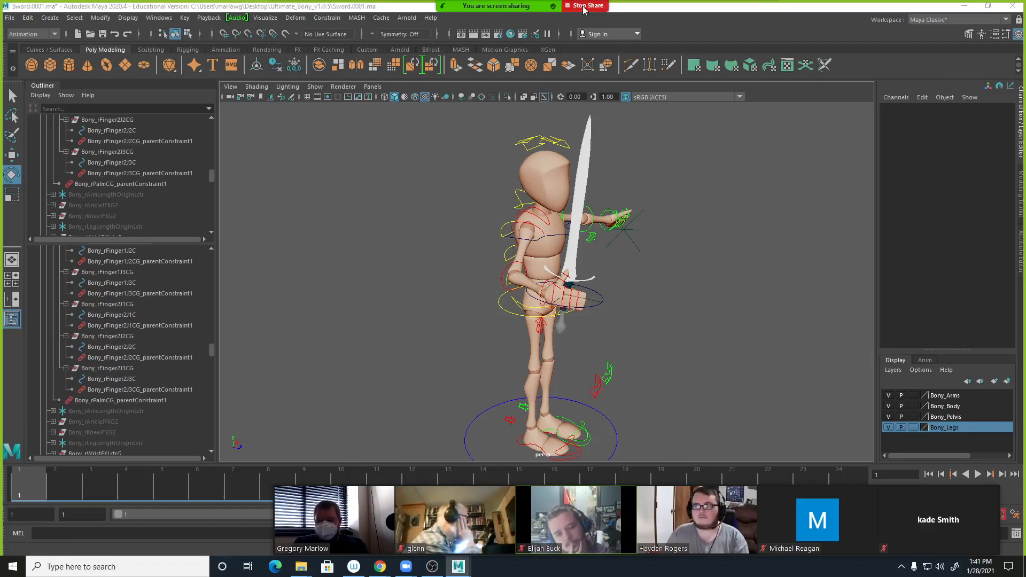